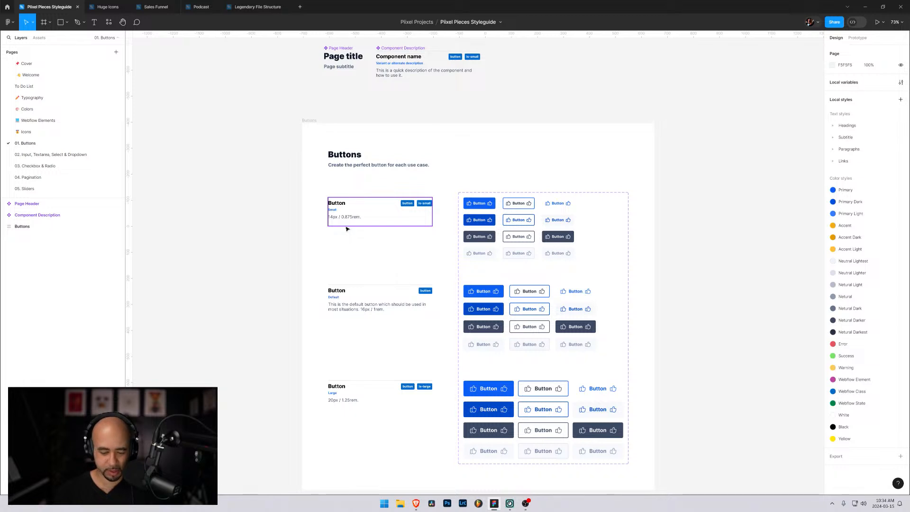
Step: Review the styleguide's component pages from 01. Buttons through 06. Toggle Switches
{"action": "scroll", "coordinate": [385, 256], "scroll_direction": "up", "scroll_amount": 3, "text": "ctrl"}
{"action": "scroll", "coordinate": [385, 259], "scroll_direction": "up", "scroll_amount": 3, "text": "ctrl"}
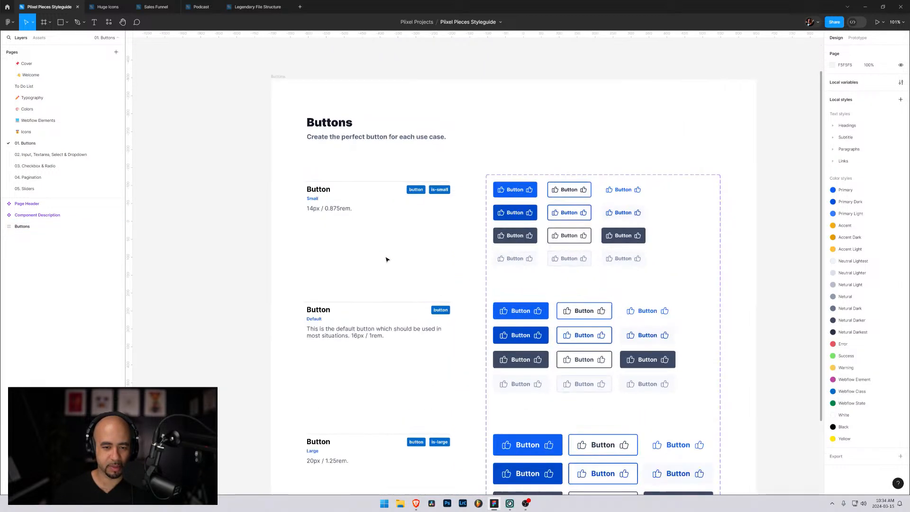
{"action": "scroll", "coordinate": [477, 221], "scroll_direction": "down", "scroll_amount": 1}
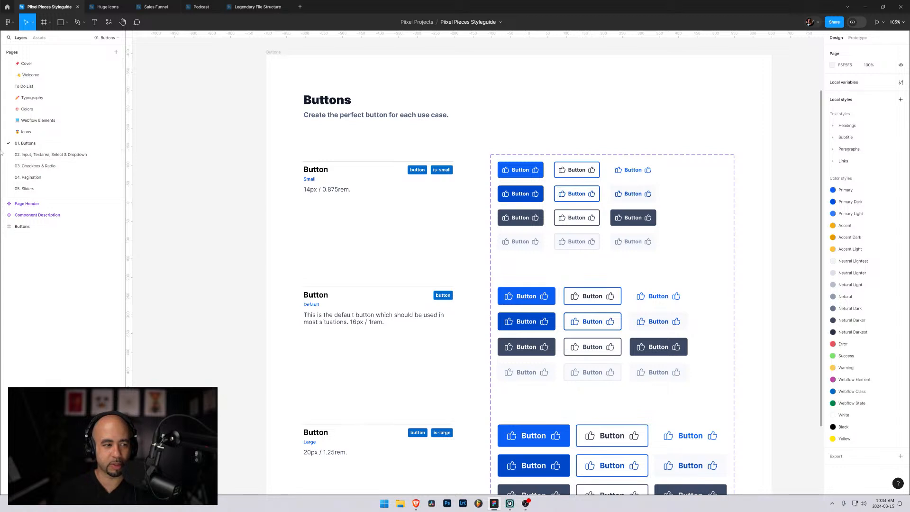
{"action": "left_click", "coordinate": [56, 155]}
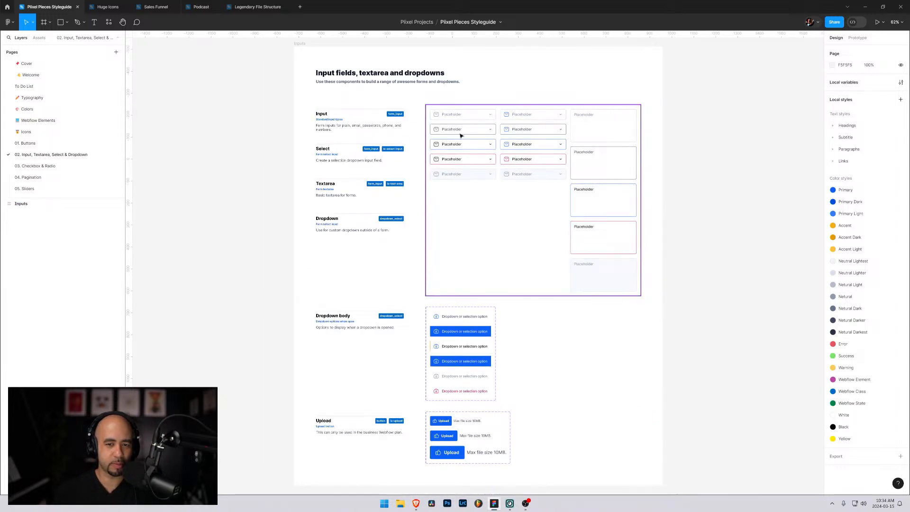
{"action": "scroll", "coordinate": [433, 297], "scroll_direction": "down", "scroll_amount": 1}
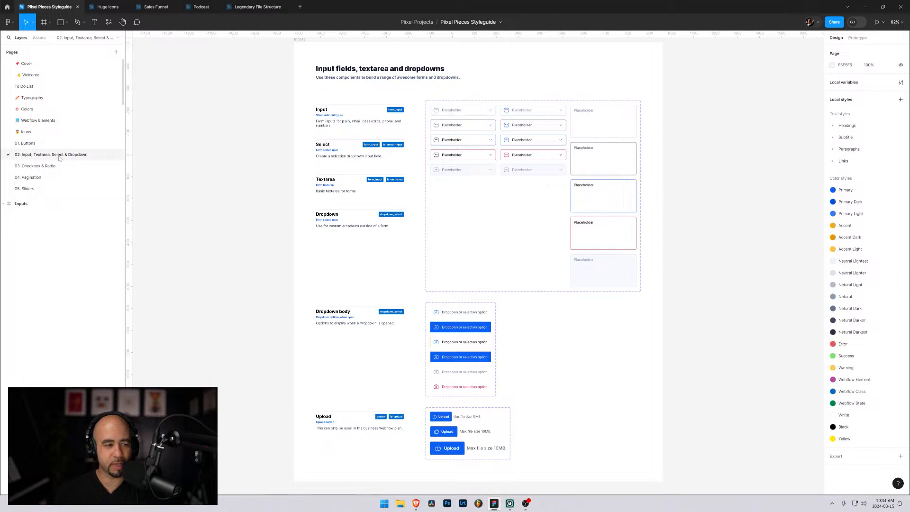
{"action": "left_click", "coordinate": [38, 166]}
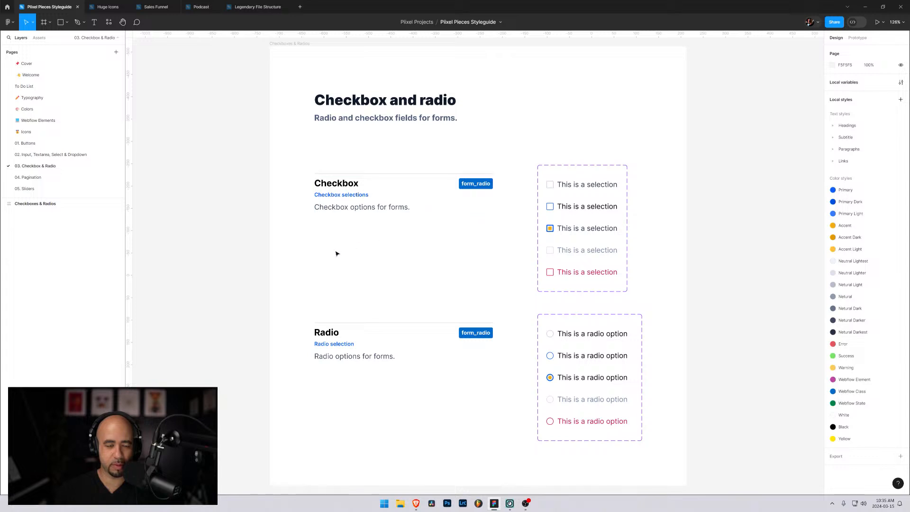
{"action": "left_click", "coordinate": [41, 181]}
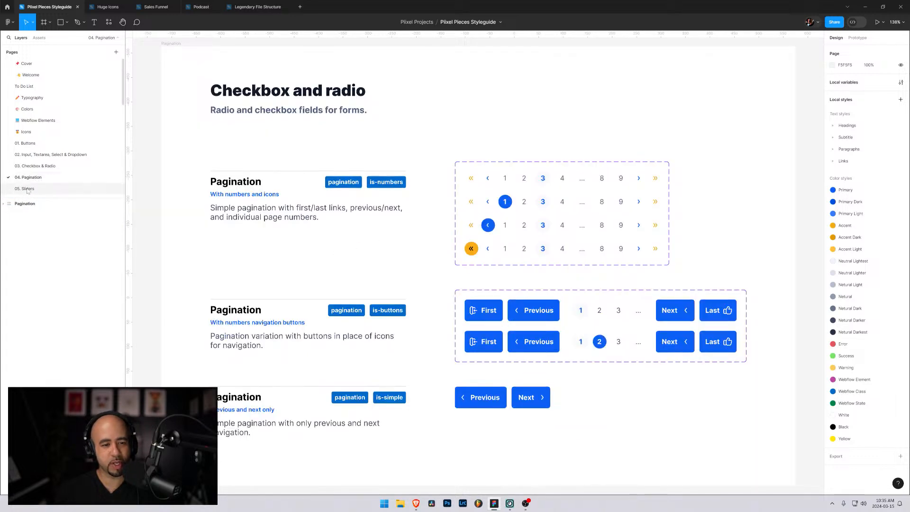
{"action": "left_click", "coordinate": [28, 189]}
{"action": "scroll", "coordinate": [28, 191], "scroll_direction": "down", "scroll_amount": 3}
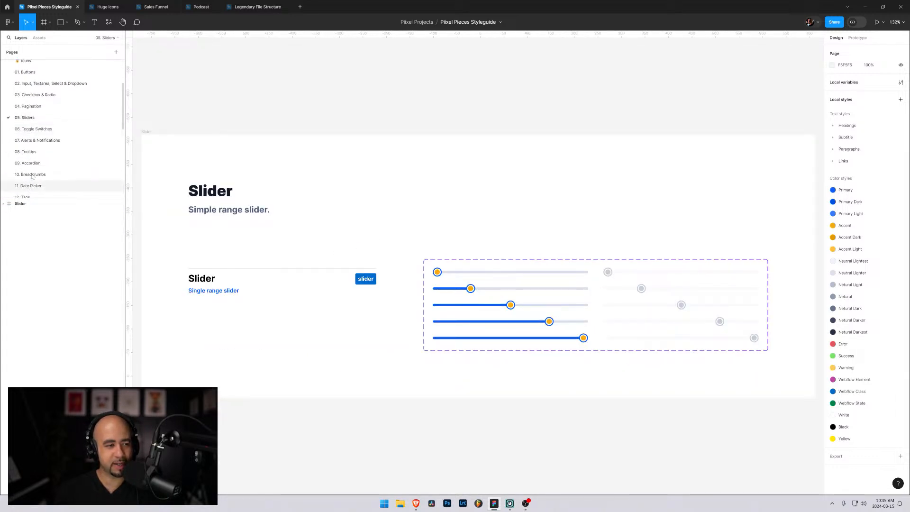
{"action": "left_click", "coordinate": [33, 129]}
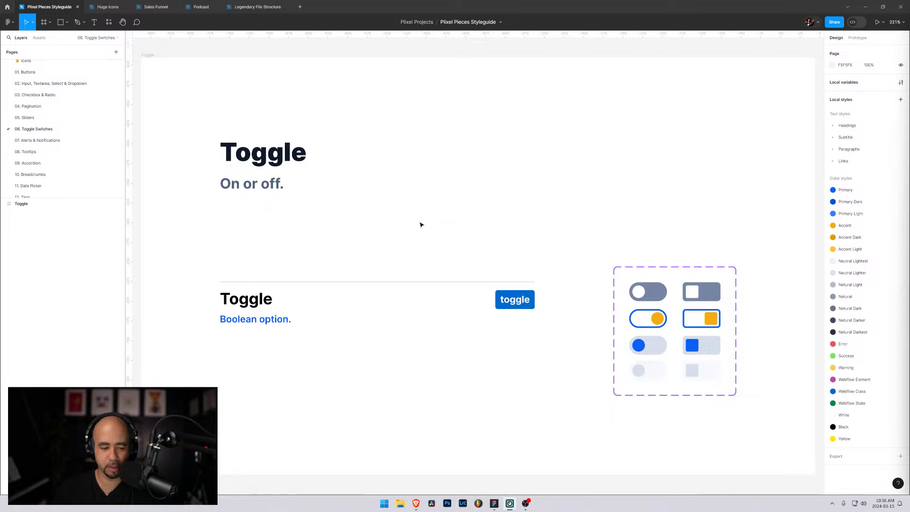
Step: Switch to the Pixel Pieces project in Webflow and open the Pricing 2 component page
{"action": "key", "text": "alt+Tab"}
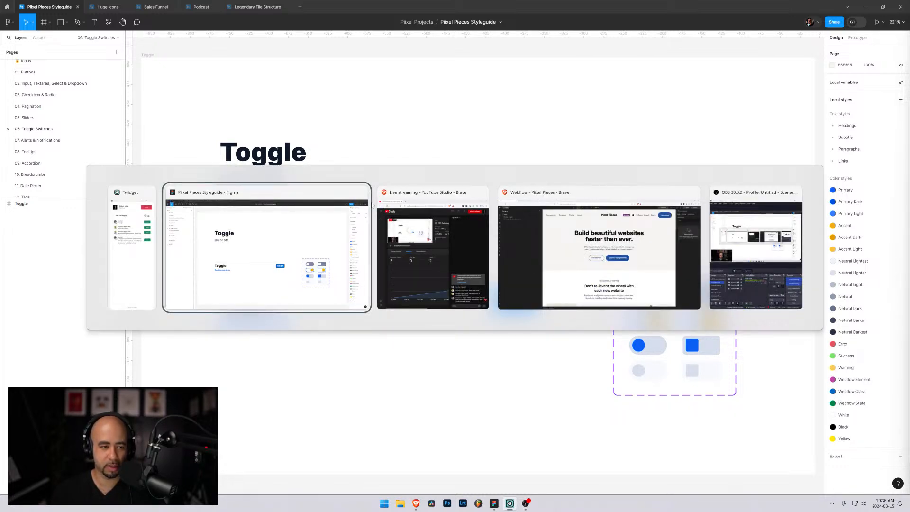
{"action": "key", "text": "Tab"}
{"action": "key", "text": "Tab"}
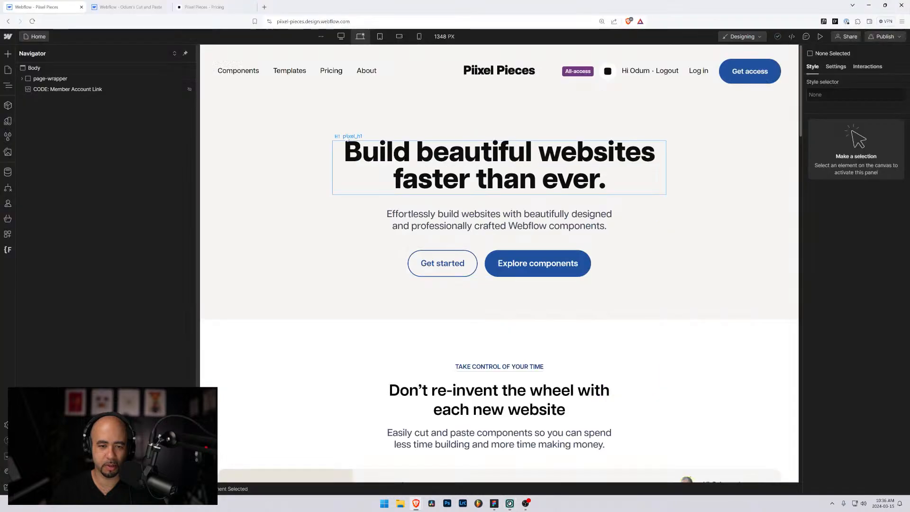
{"action": "left_click", "coordinate": [36, 37]}
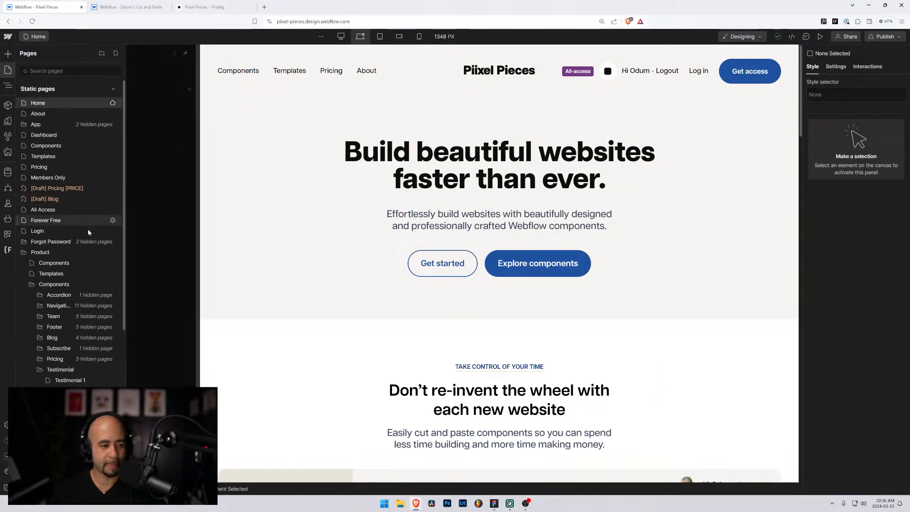
{"action": "scroll", "coordinate": [88, 241], "scroll_direction": "down", "scroll_amount": 1}
{"action": "left_click", "coordinate": [41, 253]}
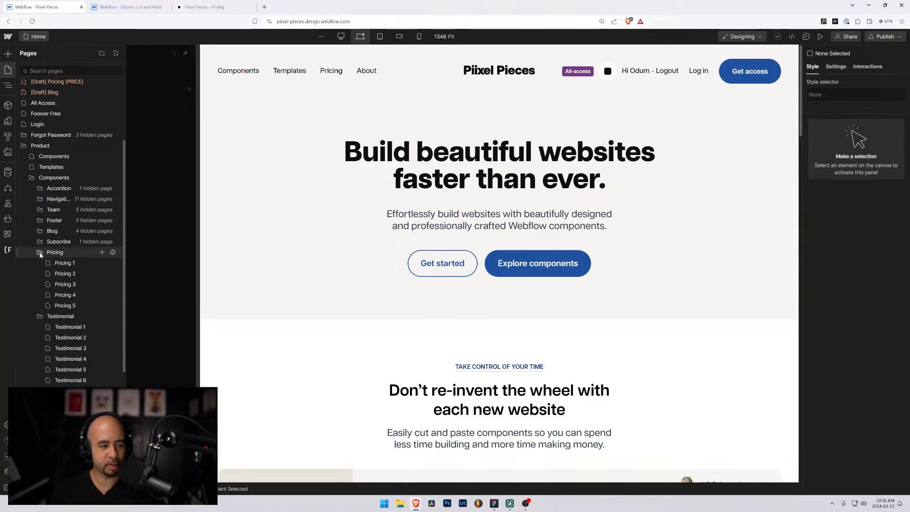
{"action": "left_click", "coordinate": [61, 275]}
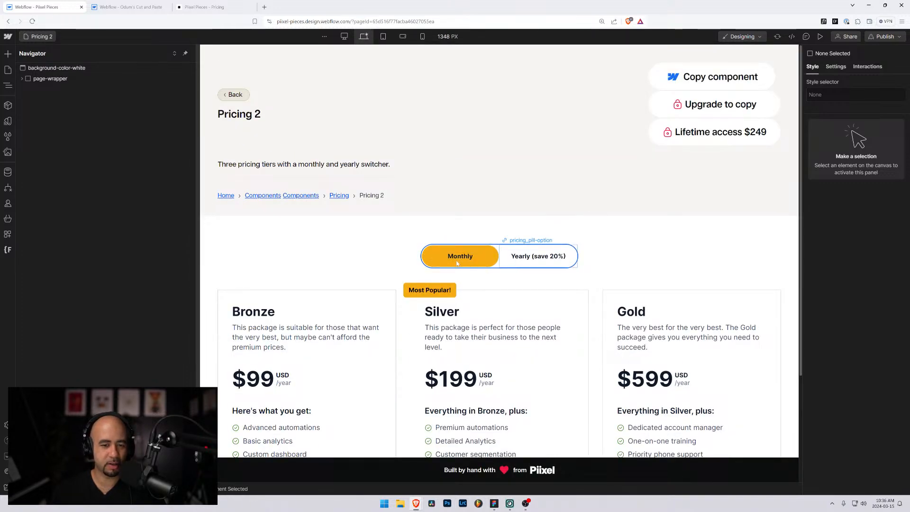
Step: Inspect the monthly/yearly pricing_pill and its options, and look through the available form elements
{"action": "left_click", "coordinate": [515, 261]}
{"action": "left_click", "coordinate": [81, 166]}
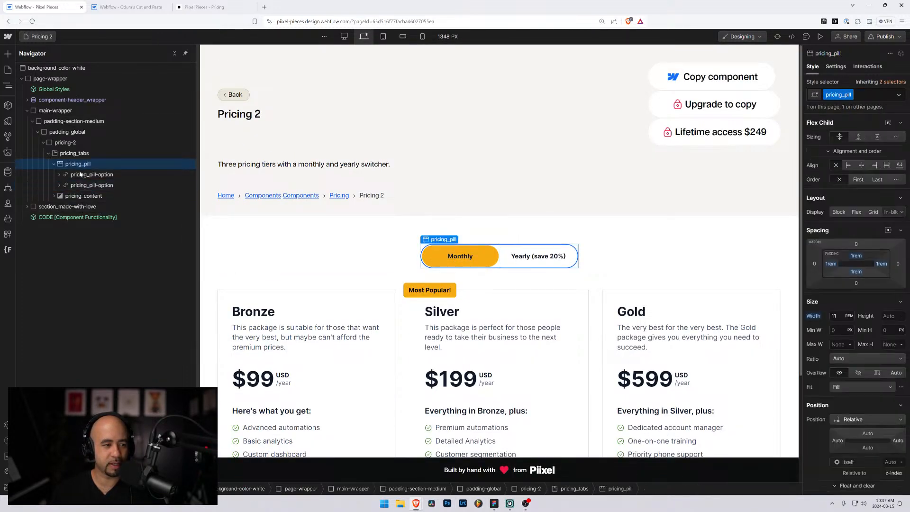
{"action": "left_click", "coordinate": [81, 184]}
{"action": "left_click", "coordinate": [78, 165]}
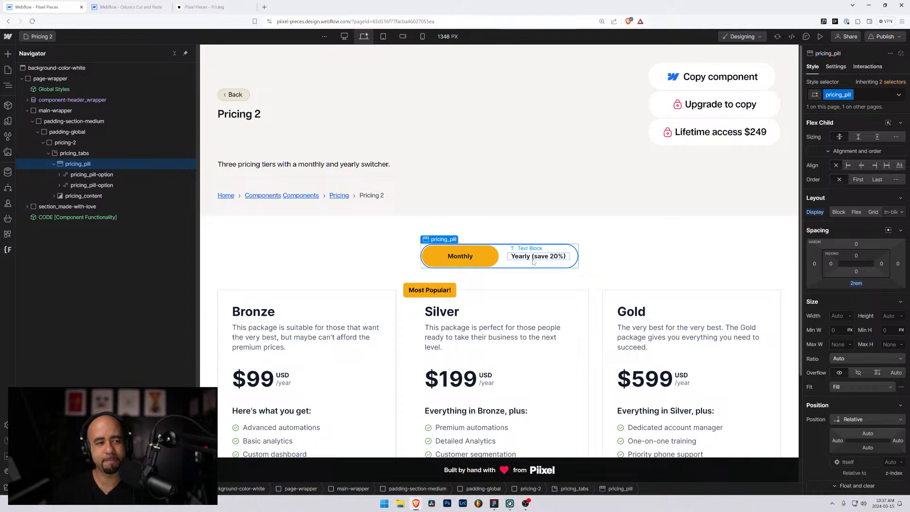
{"action": "left_click", "coordinate": [7, 53]}
{"action": "scroll", "coordinate": [86, 192], "scroll_direction": "down", "scroll_amount": 6}
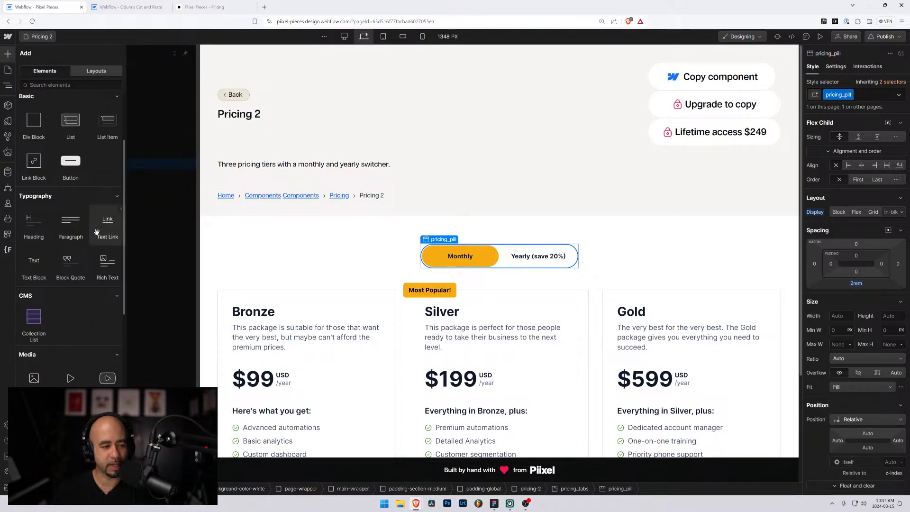
{"action": "scroll", "coordinate": [94, 257], "scroll_direction": "down", "scroll_amount": 2}
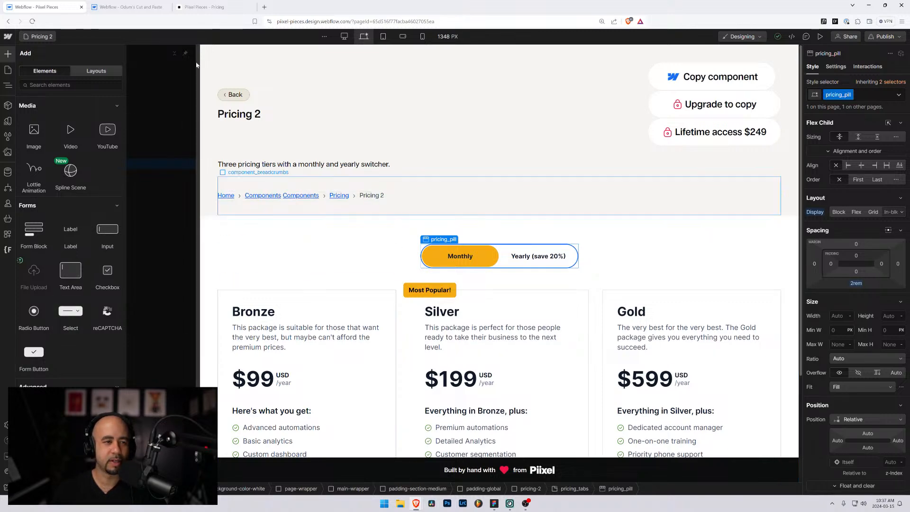
Step: Check the toggle designs in the Figma styleguide and return to the Pricing 2 page in Webflow
{"action": "key", "text": "alt+Tab"}
{"action": "key", "text": "alt+Tab"}
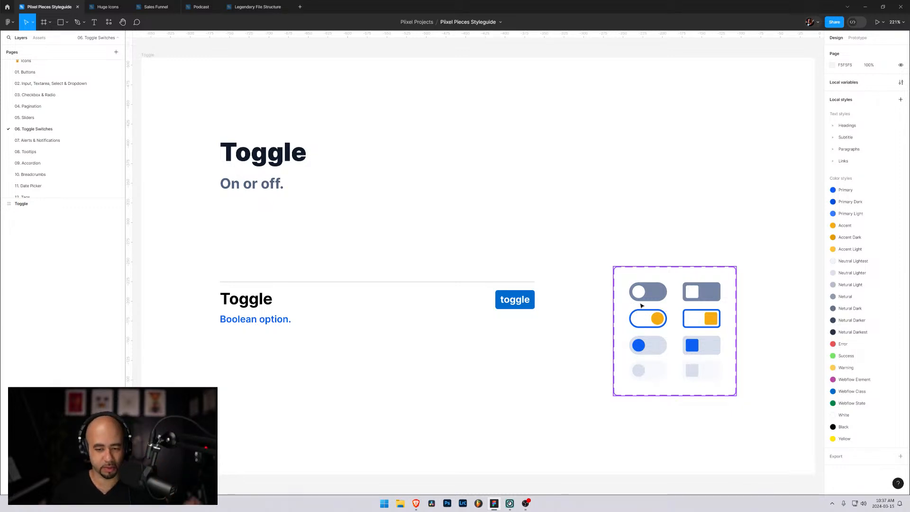
{"action": "key", "text": "alt+Tab"}
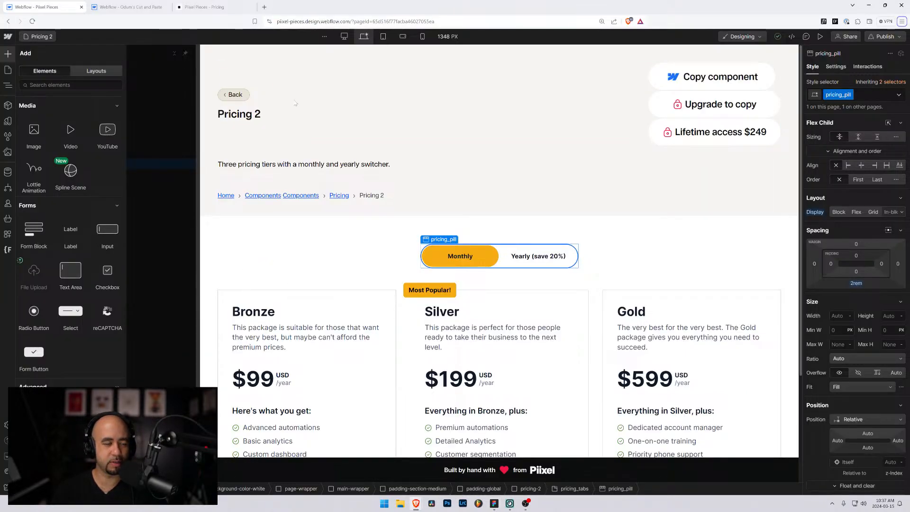
{"action": "left_click", "coordinate": [275, 81]}
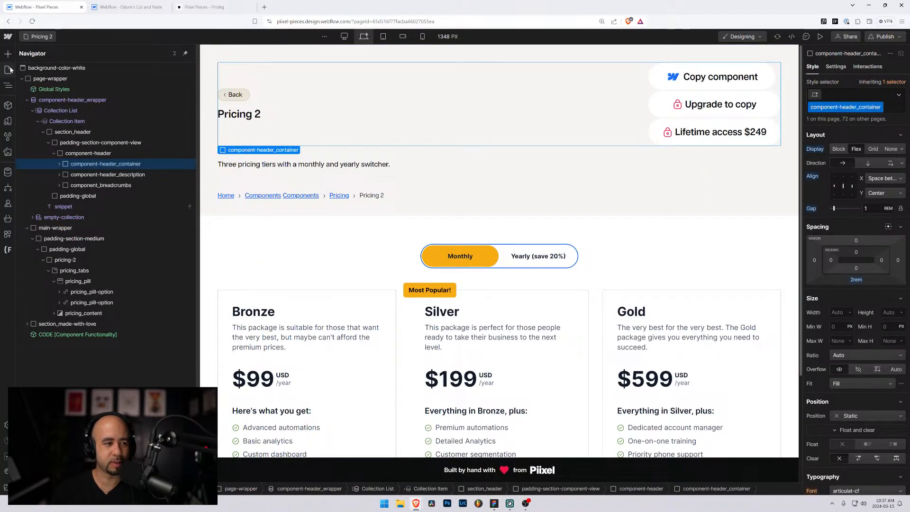
Step: Open the Components page on the live Pixel Pieces site, and return to the Webflow project
{"action": "left_click", "coordinate": [205, 7]}
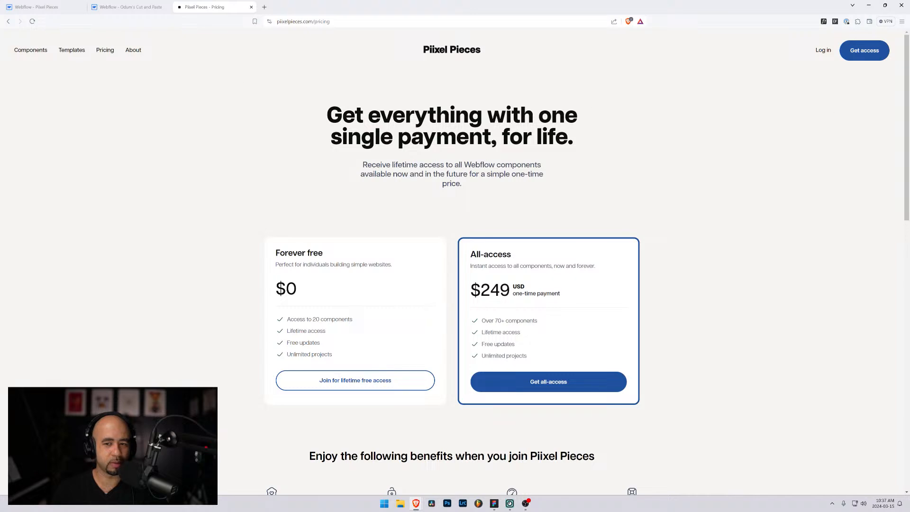
{"action": "left_click", "coordinate": [34, 54]}
{"action": "left_click", "coordinate": [44, 8]}
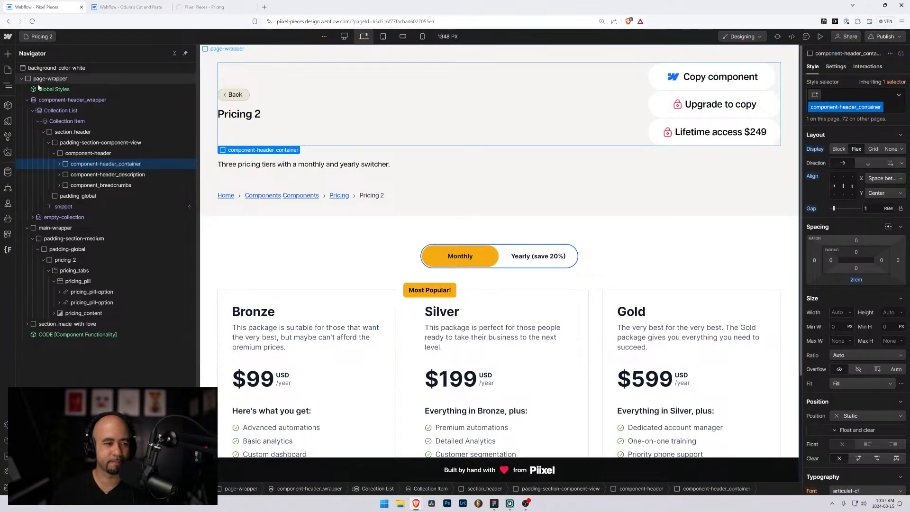
Step: Add a new item to the Component Categories CMS collection and name it "Application UI"
{"action": "left_click", "coordinate": [7, 171]}
{"action": "left_click", "coordinate": [56, 140]}
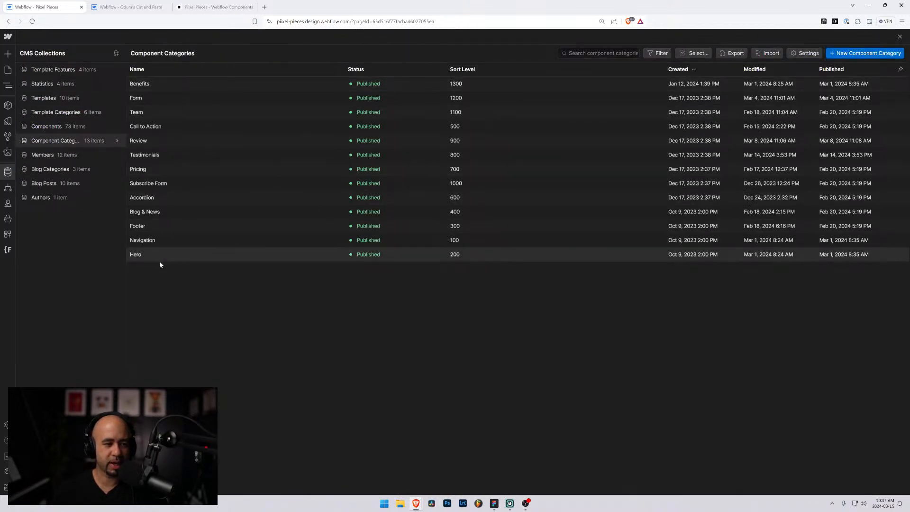
{"action": "left_click", "coordinate": [856, 55]}
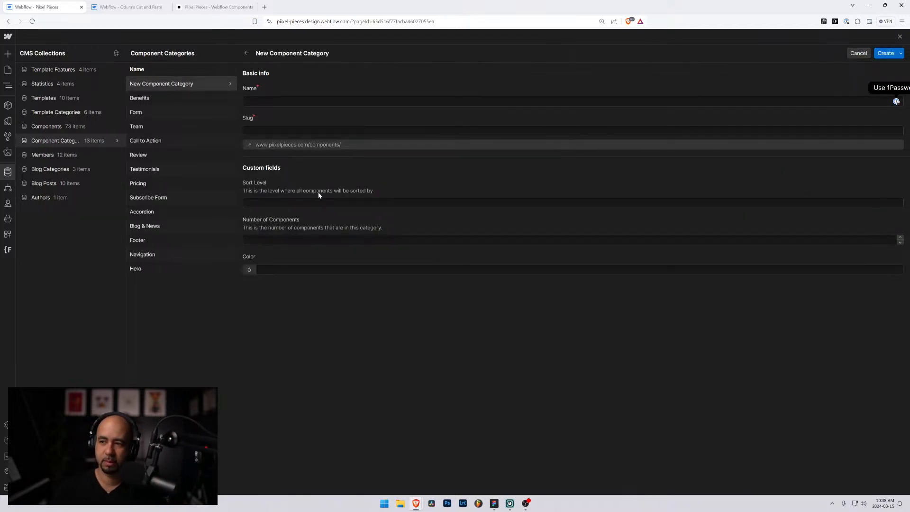
{"action": "left_click", "coordinate": [278, 101]}
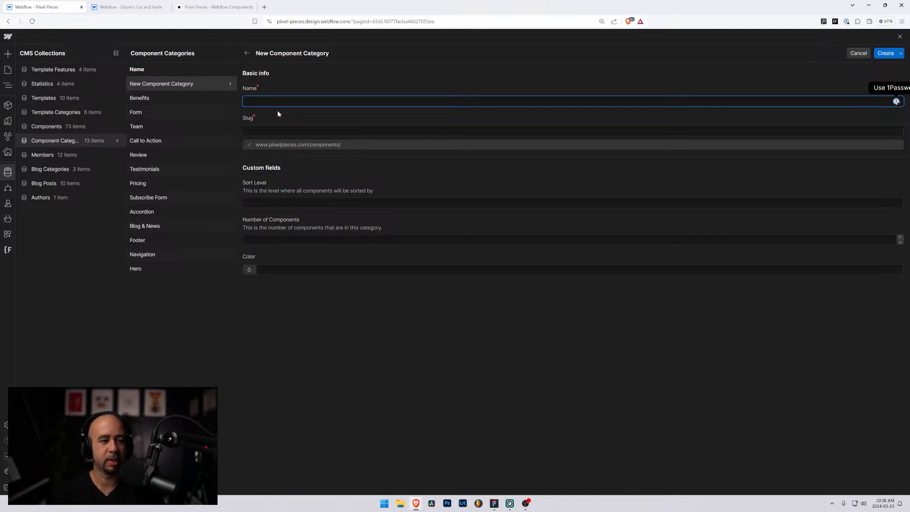
{"action": "type", "text": "Appliacit"}
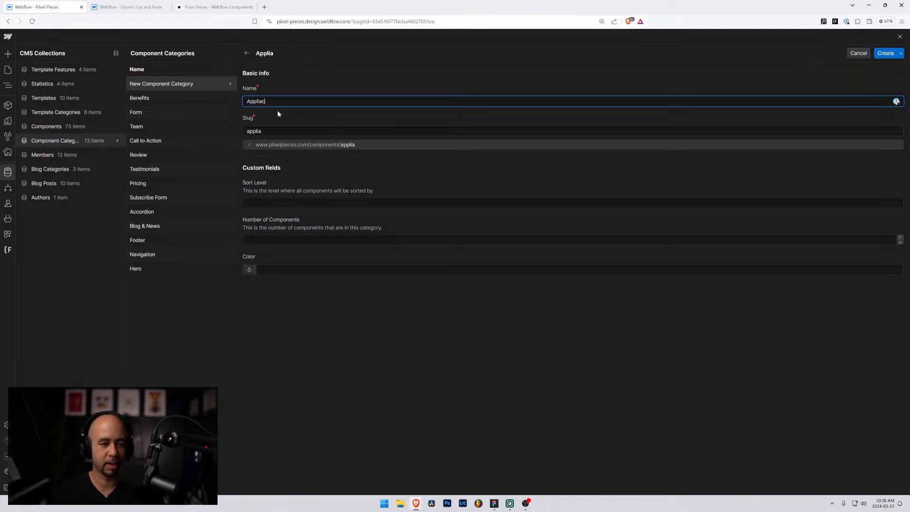
{"action": "key", "text": "BackSpace"}
{"action": "key", "text": "BackSpace"}
{"action": "key", "text": "BackSpace"}
{"action": "key", "text": "BackSpace"}
{"action": "type", "text": "cation"}
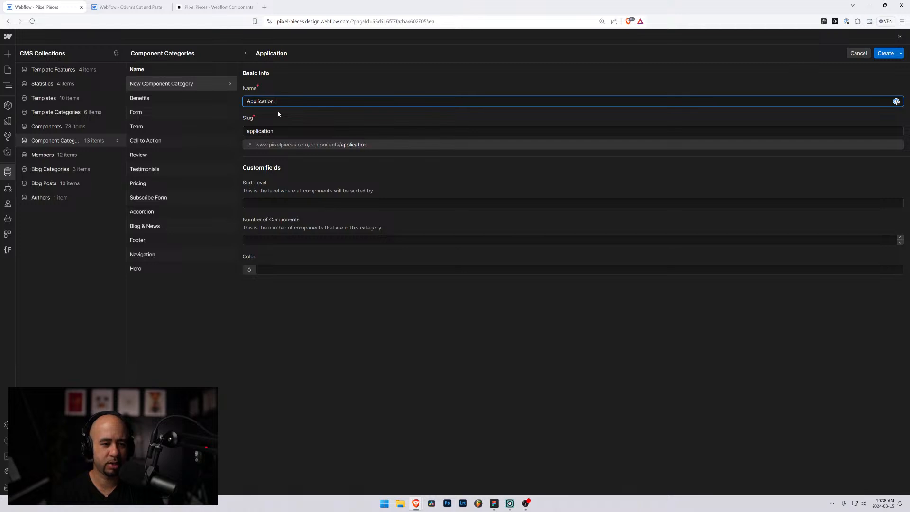
Step: Set the new category's sort level to 1400
{"action": "key", "text": "Tab"}
{"action": "key", "text": "Tab"}
{"action": "key", "text": "Tab"}
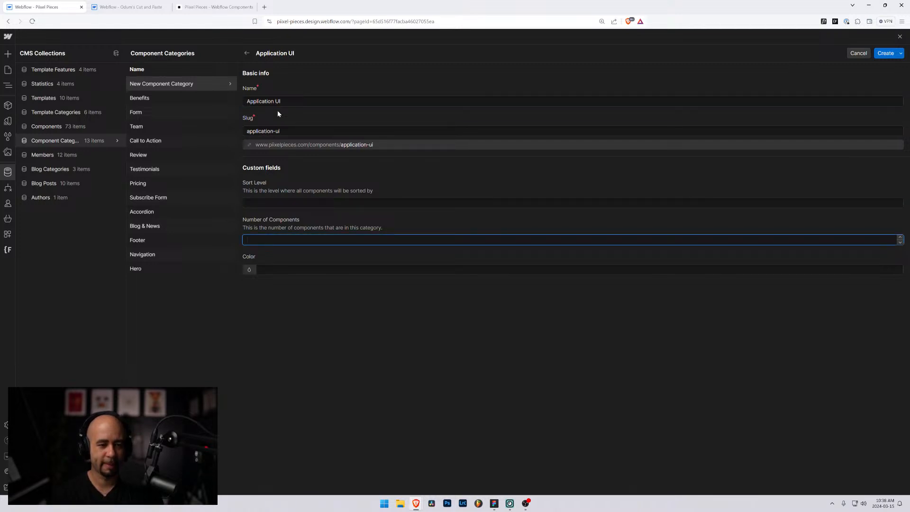
{"action": "left_click", "coordinate": [278, 202]}
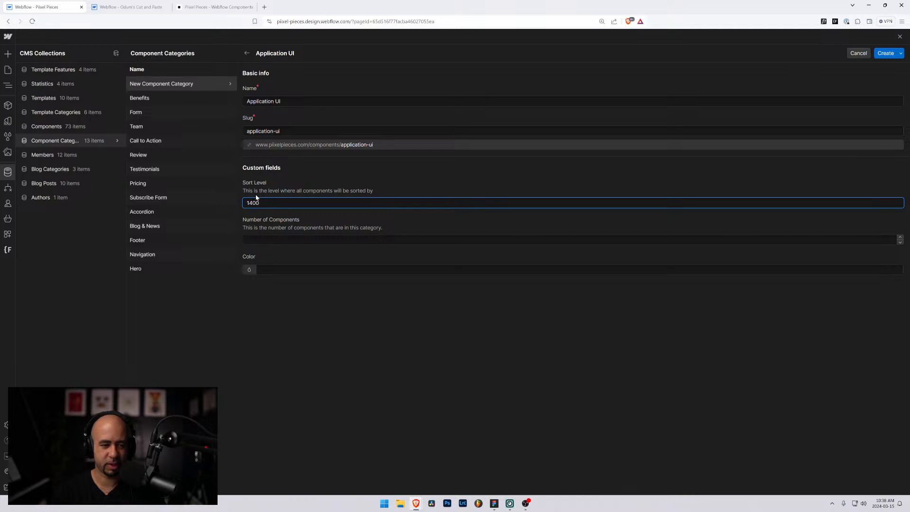
{"action": "key", "text": "Tab"}
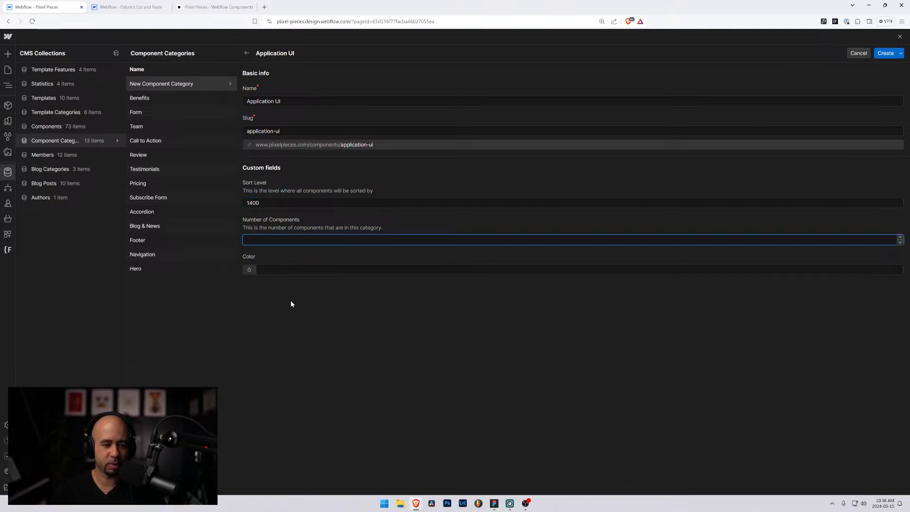
Step: Set the category's color to the green success swatch #00c394 and create the item
{"action": "left_click", "coordinate": [249, 269]}
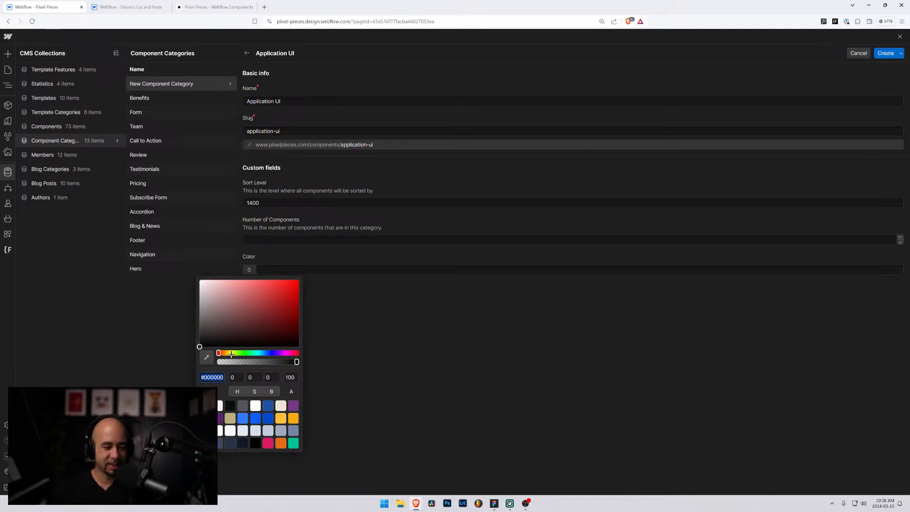
{"action": "left_click", "coordinate": [293, 443]}
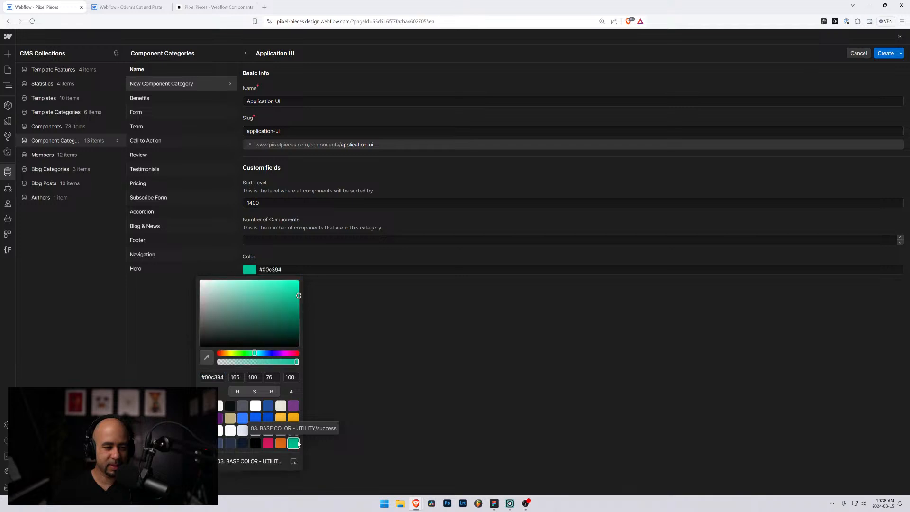
{"action": "left_click", "coordinate": [393, 339]}
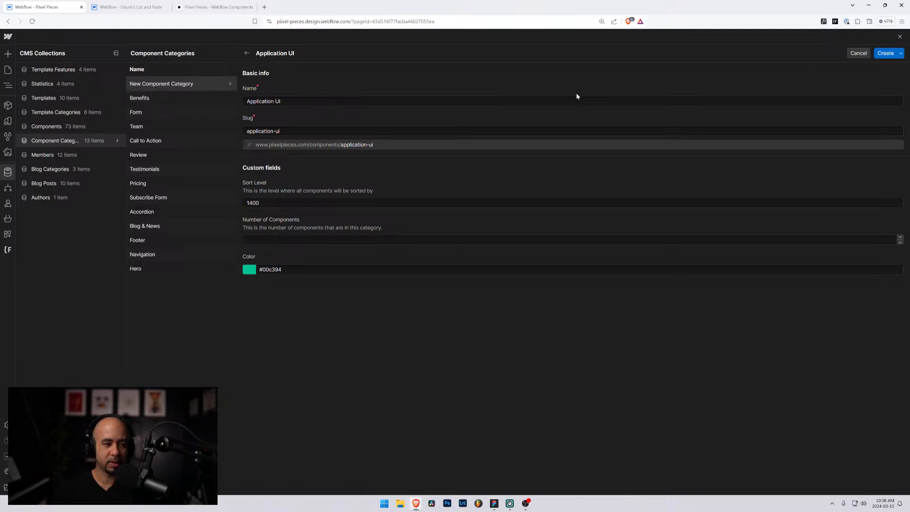
{"action": "left_click", "coordinate": [885, 53]}
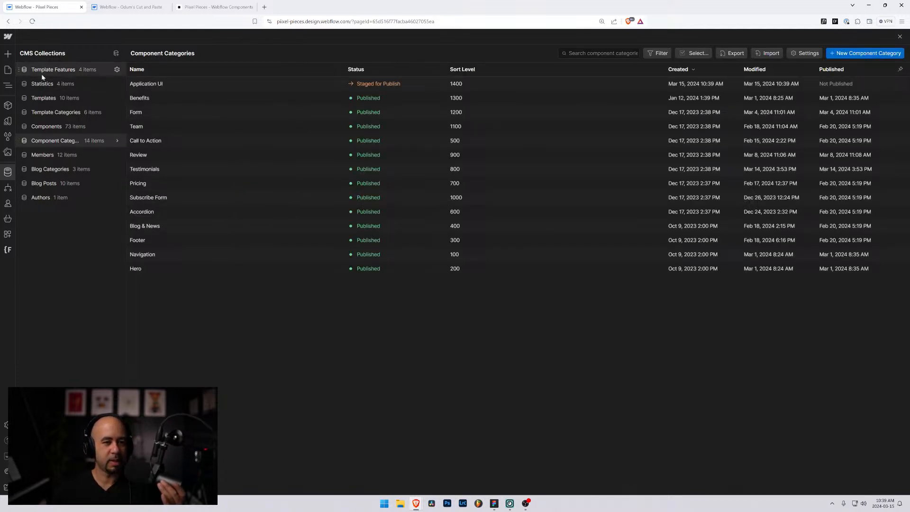
Step: Show the site's page list and collapse the Pricing, Testimonial and Review folders
{"action": "left_click", "coordinate": [7, 71]}
{"action": "left_click", "coordinate": [8, 86]}
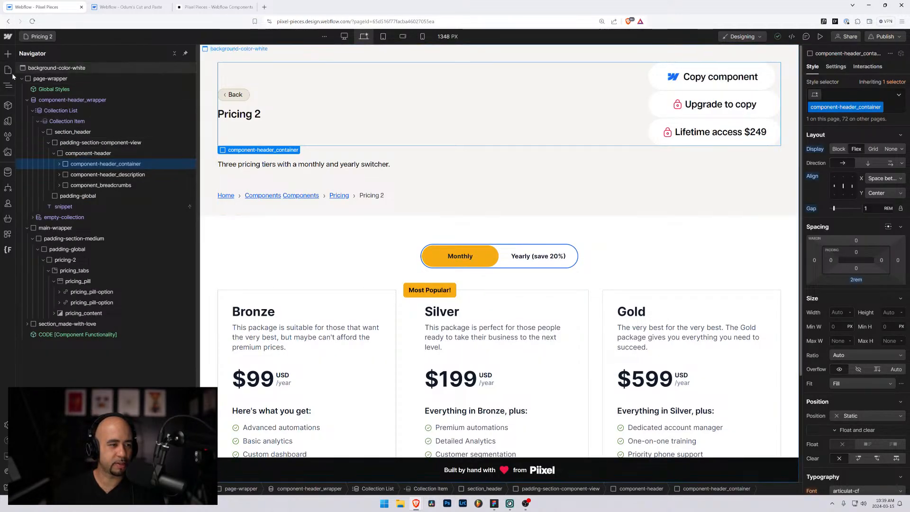
{"action": "left_click", "coordinate": [8, 86]}
{"action": "left_click", "coordinate": [8, 86]}
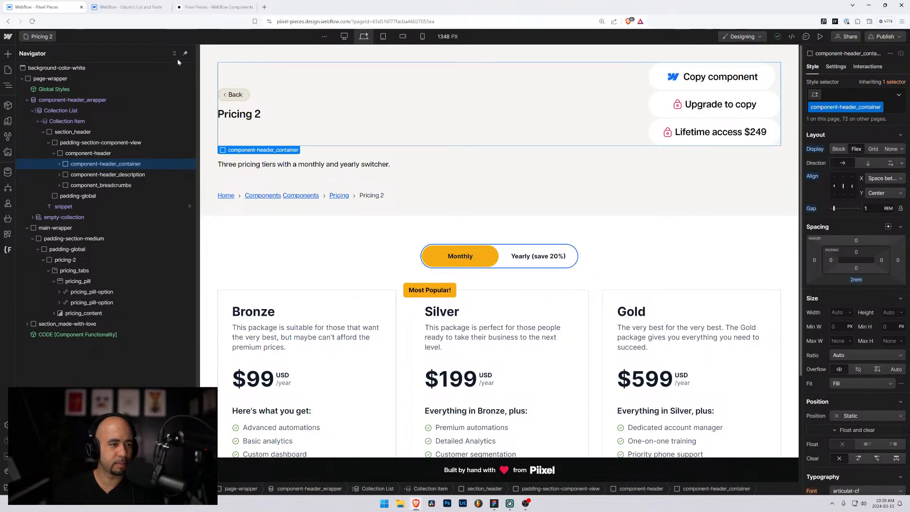
{"action": "left_click", "coordinate": [7, 71]}
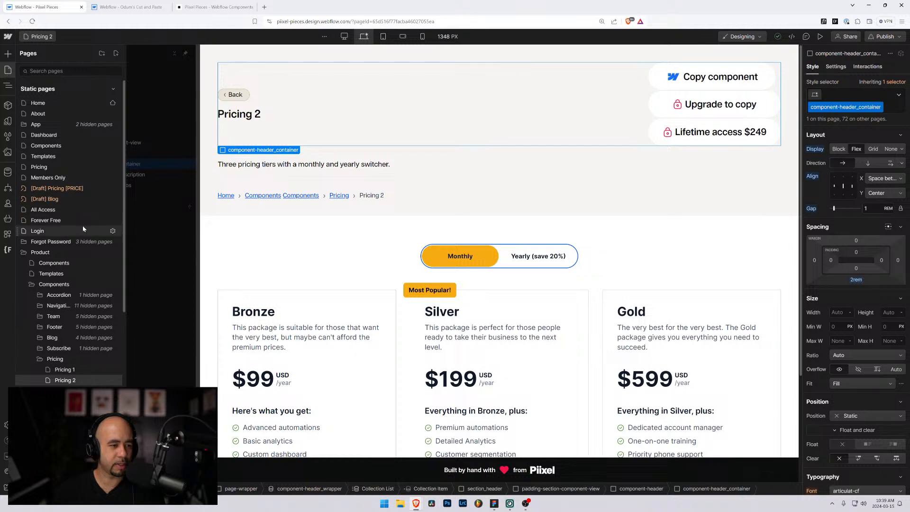
{"action": "scroll", "coordinate": [73, 229], "scroll_direction": "down", "scroll_amount": 3}
{"action": "left_click", "coordinate": [40, 216]}
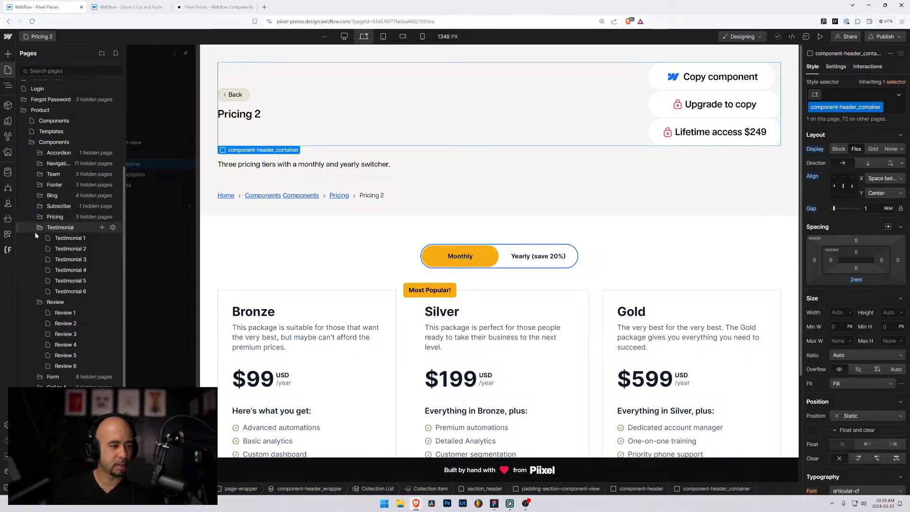
{"action": "left_click", "coordinate": [38, 228]}
{"action": "left_click", "coordinate": [39, 239]}
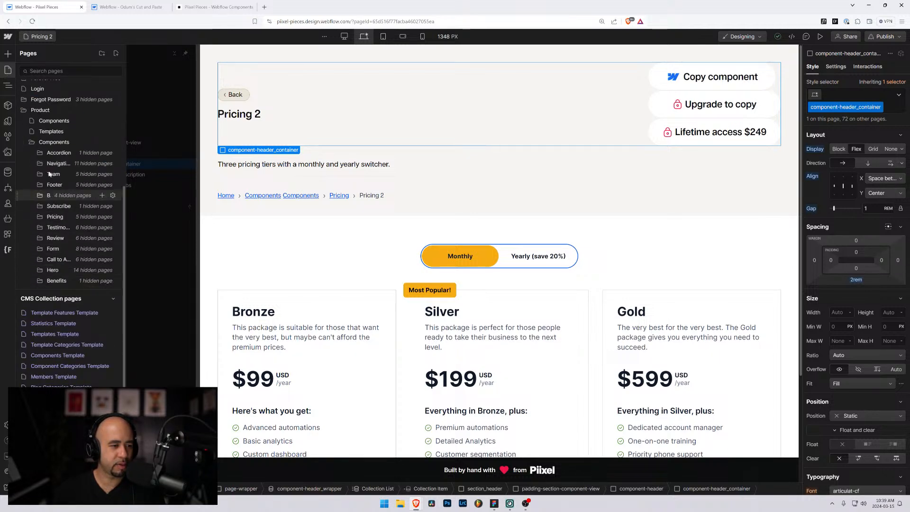
Step: Create a page folder named "Application UI" inside the Components folder
{"action": "left_click", "coordinate": [101, 53]}
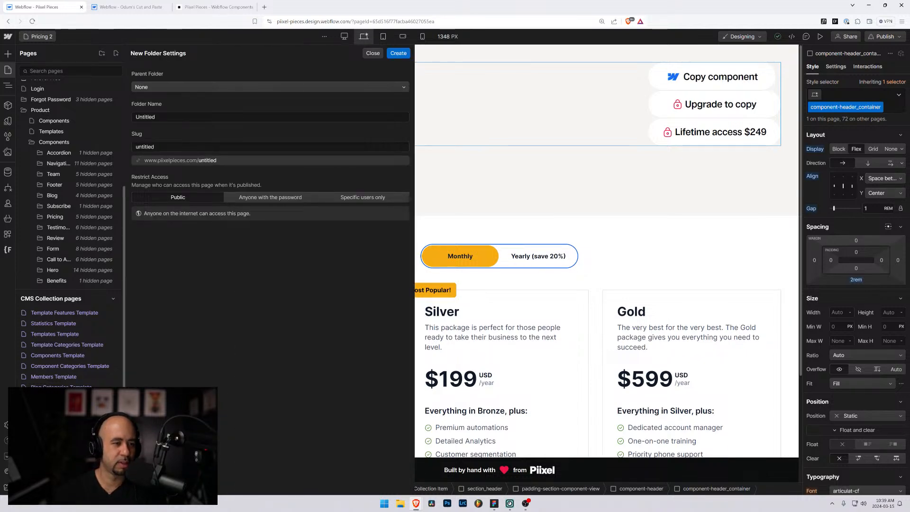
{"action": "left_click", "coordinate": [167, 87]}
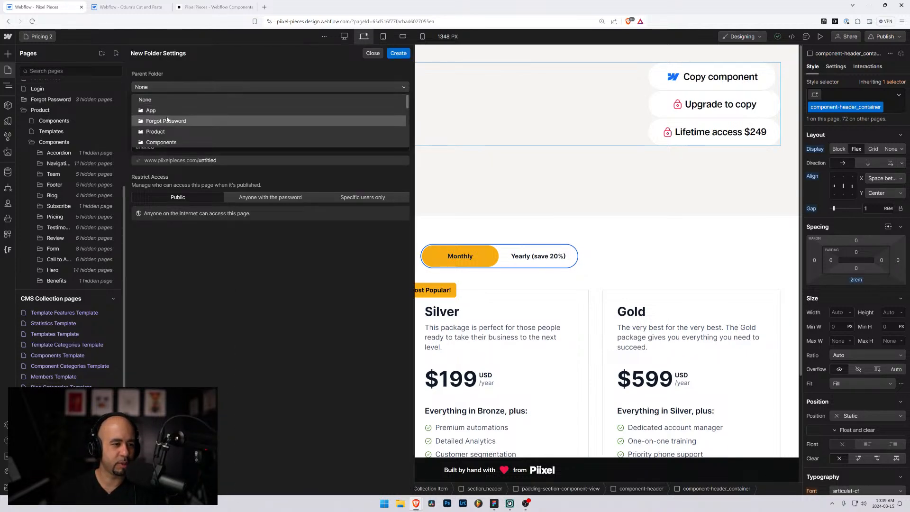
{"action": "scroll", "coordinate": [167, 122], "scroll_direction": "down", "scroll_amount": 3}
{"action": "scroll", "coordinate": [168, 121], "scroll_direction": "up", "scroll_amount": 2}
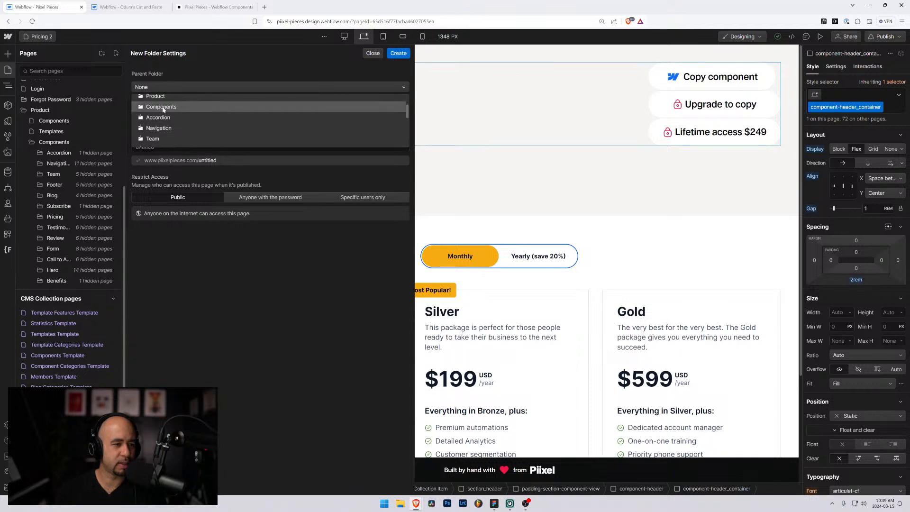
{"action": "left_click", "coordinate": [161, 107]}
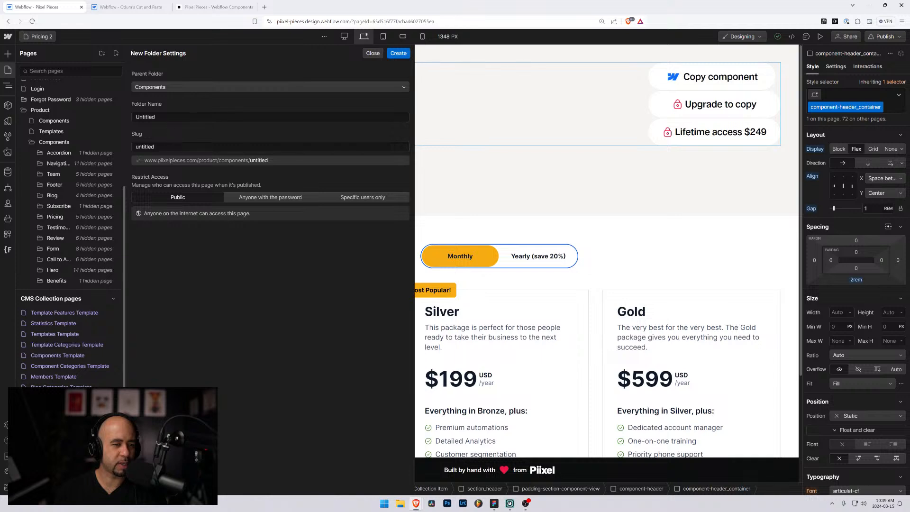
{"action": "left_click_drag", "start_coordinate": [159, 117], "coordinate": [95, 112]}
{"action": "type", "text": "Application"}
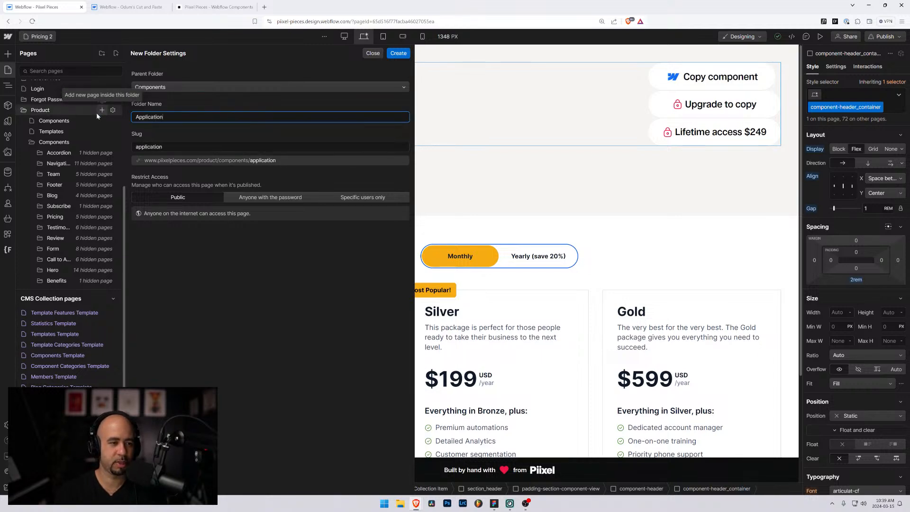
{"action": "type", "text": " UI"}
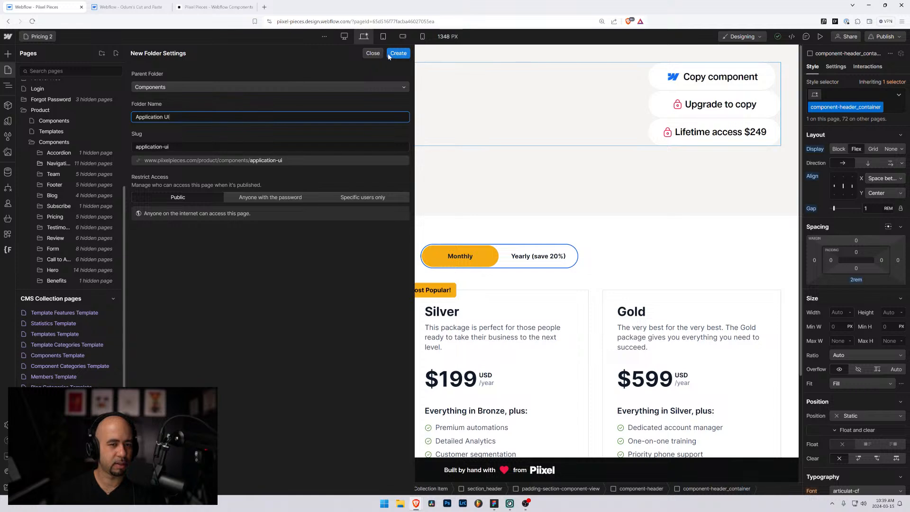
{"action": "left_click", "coordinate": [398, 55]}
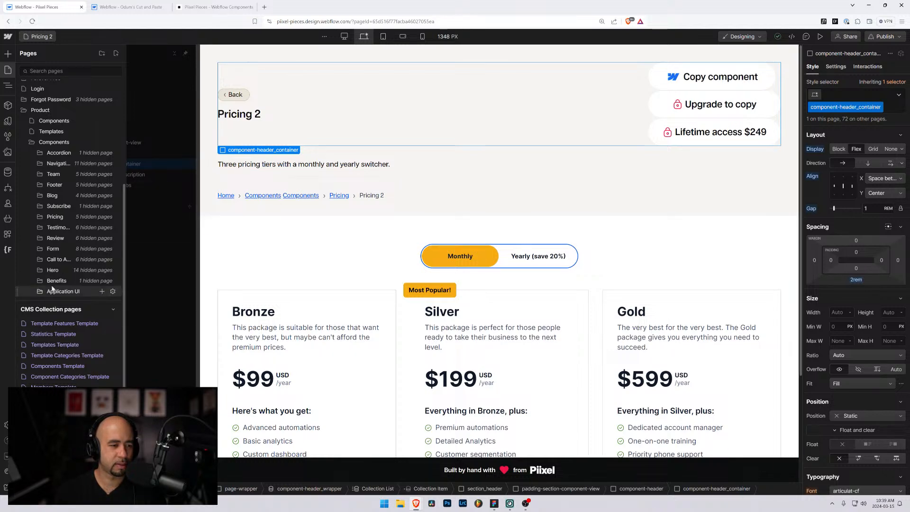
Step: Duplicate the Pricing 2 page and name the copy "Toggle 1"
{"action": "left_click", "coordinate": [293, 266]}
{"action": "left_click", "coordinate": [293, 266]}
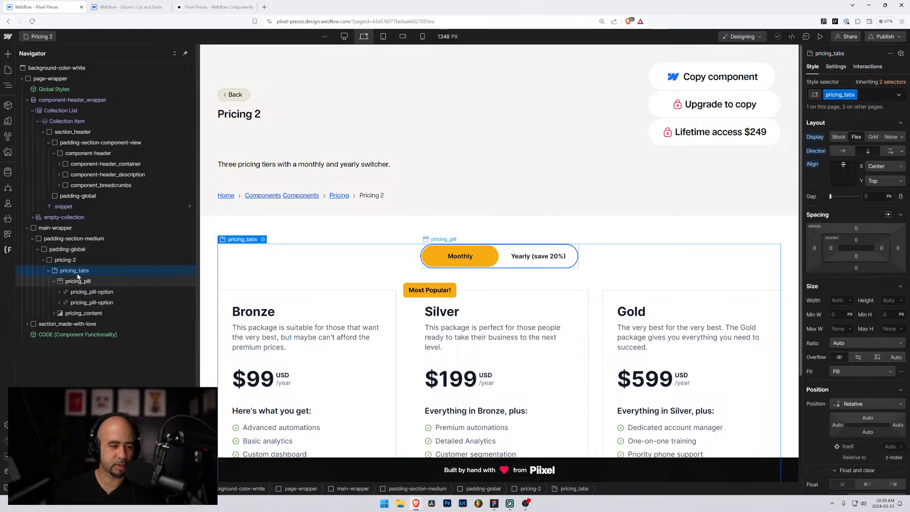
{"action": "key", "text": "p"}
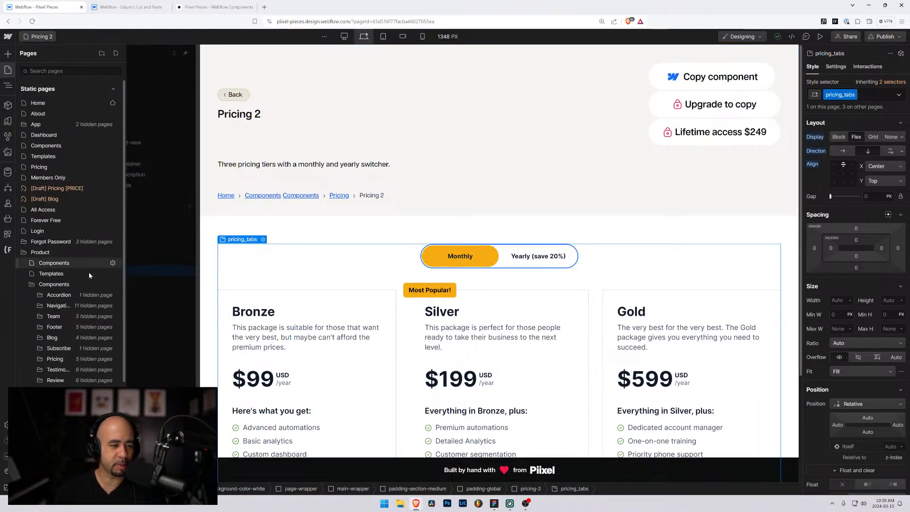
{"action": "scroll", "coordinate": [109, 331], "scroll_direction": "down", "scroll_amount": 5}
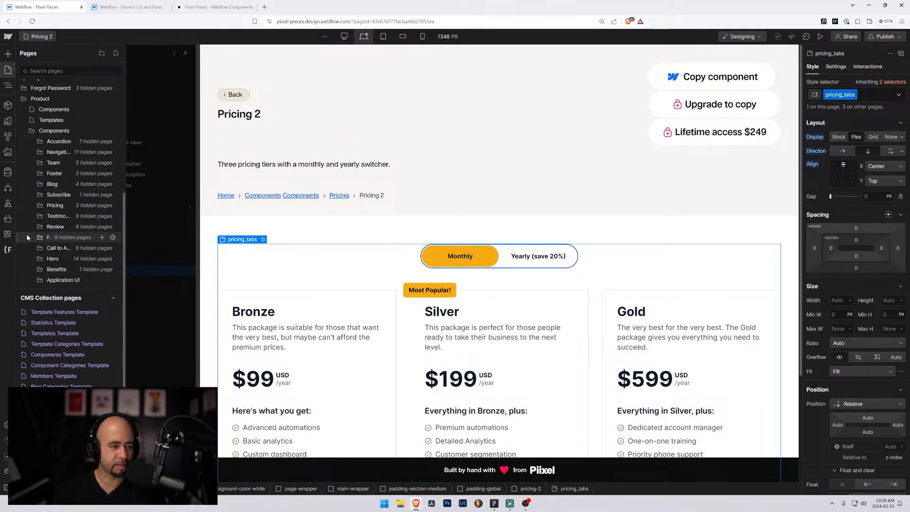
{"action": "left_click", "coordinate": [39, 206]}
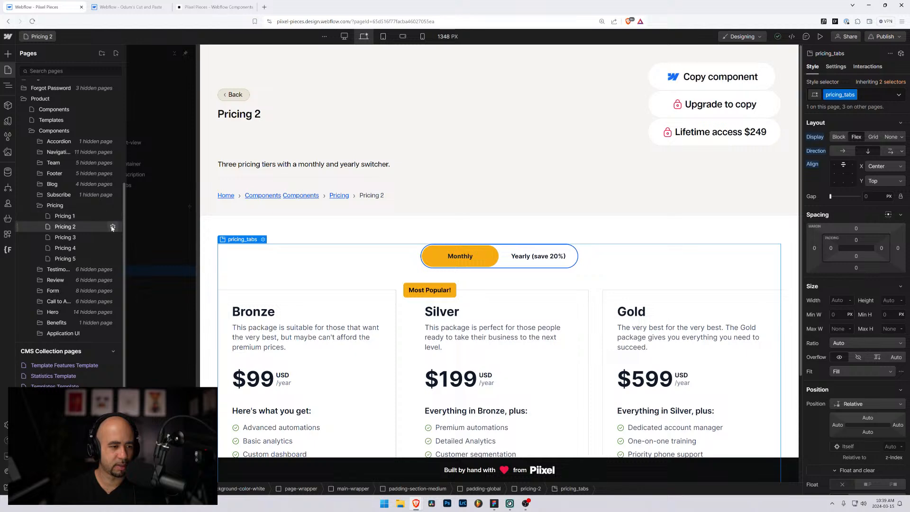
{"action": "left_click", "coordinate": [112, 227]}
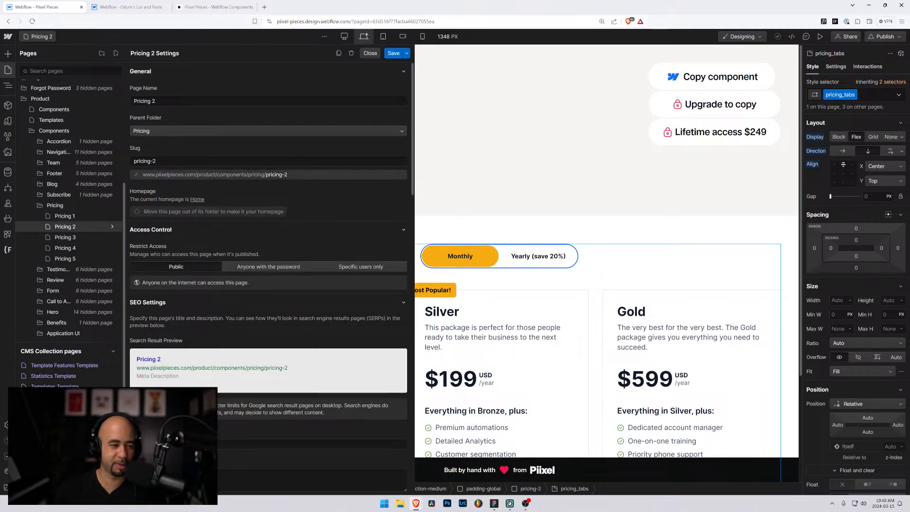
{"action": "left_click", "coordinate": [339, 54]}
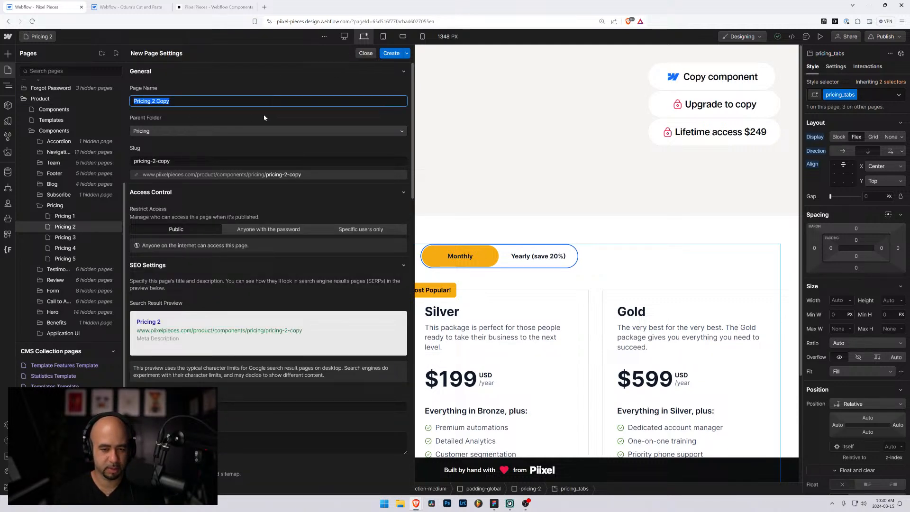
{"action": "type", "text": "T"}
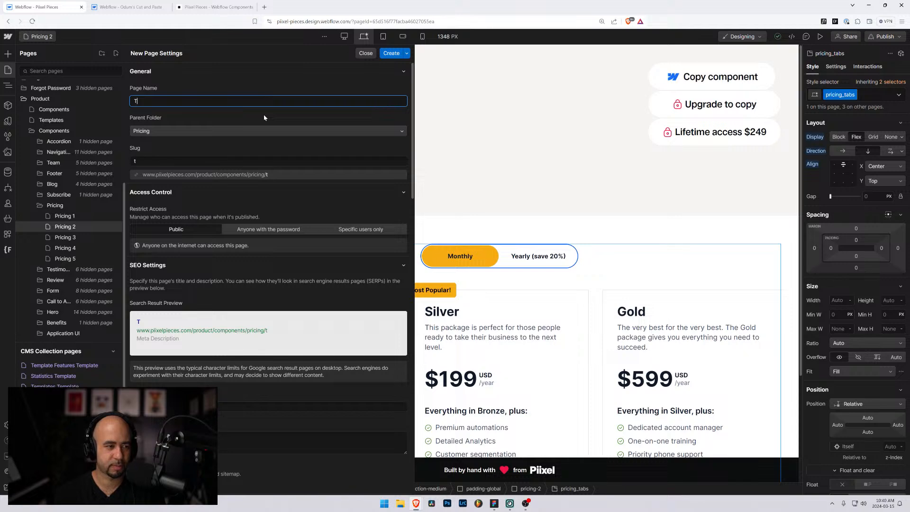
{"action": "type", "text": "oggle 1"}
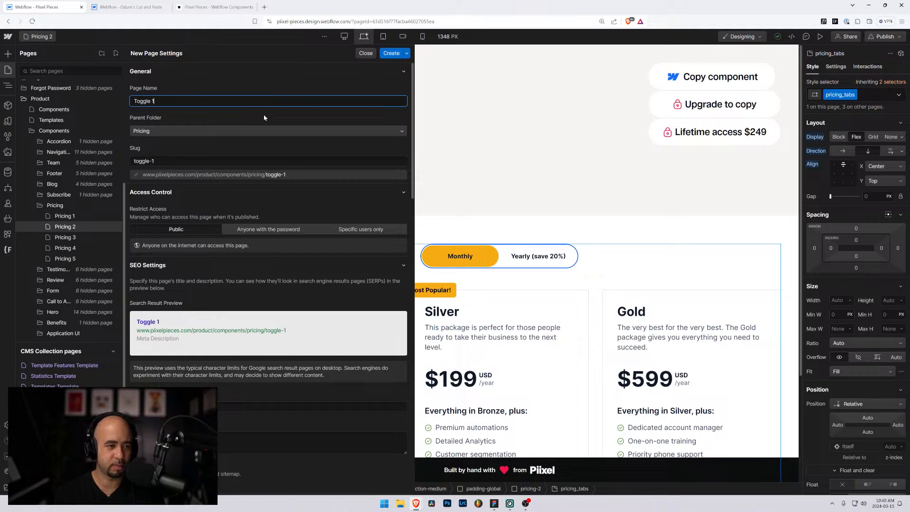
Step: Set the new page's parent folder to Application UI
{"action": "left_click", "coordinate": [189, 131]}
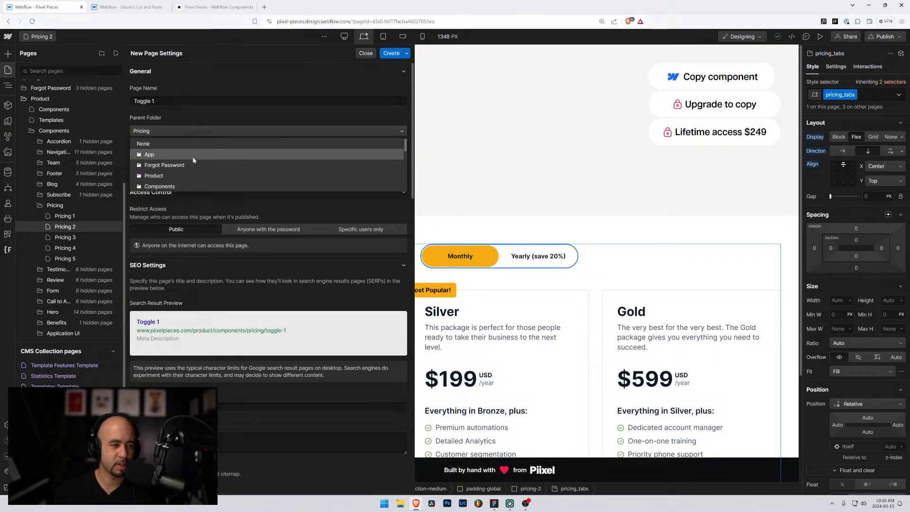
{"action": "scroll", "coordinate": [193, 160], "scroll_direction": "down", "scroll_amount": 2}
{"action": "scroll", "coordinate": [188, 167], "scroll_direction": "down", "scroll_amount": 5}
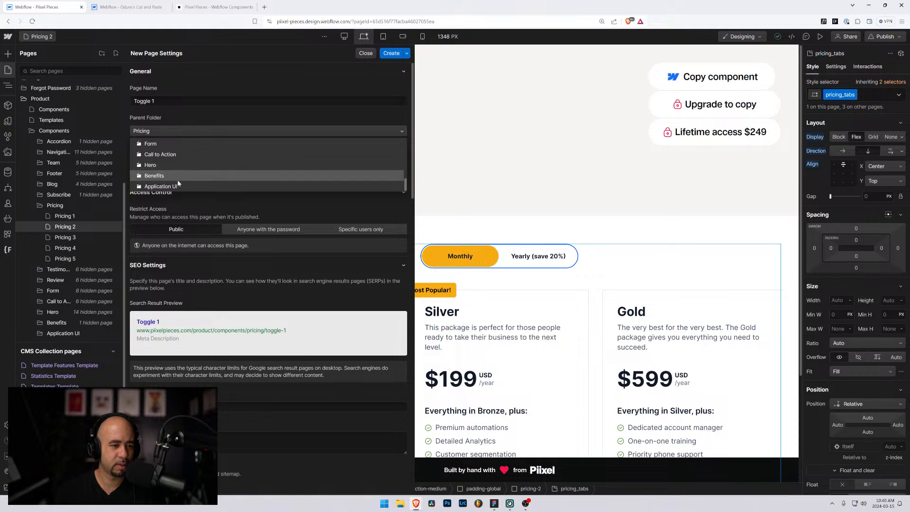
{"action": "left_click", "coordinate": [178, 185]}
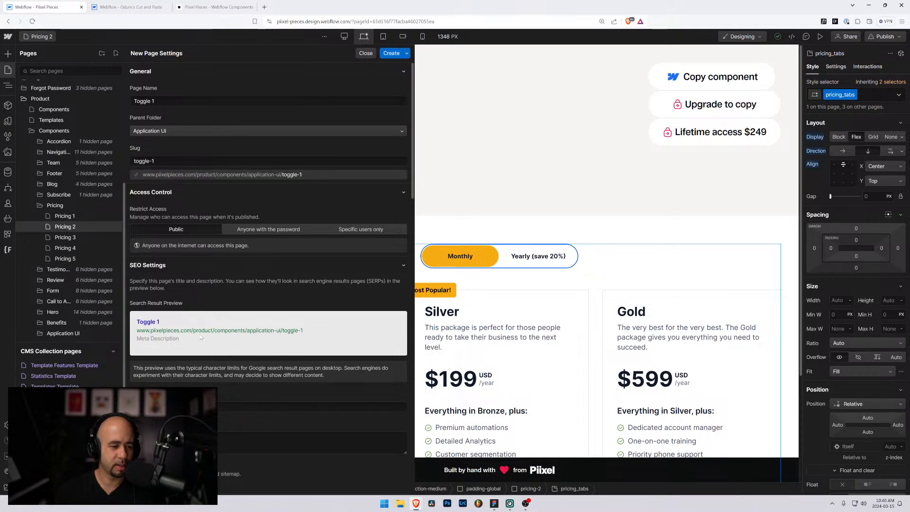
Step: Set the page's SEO title to "Piixel Pieces 1 - Toggle 1" and create the page
{"action": "left_click", "coordinate": [134, 406]}
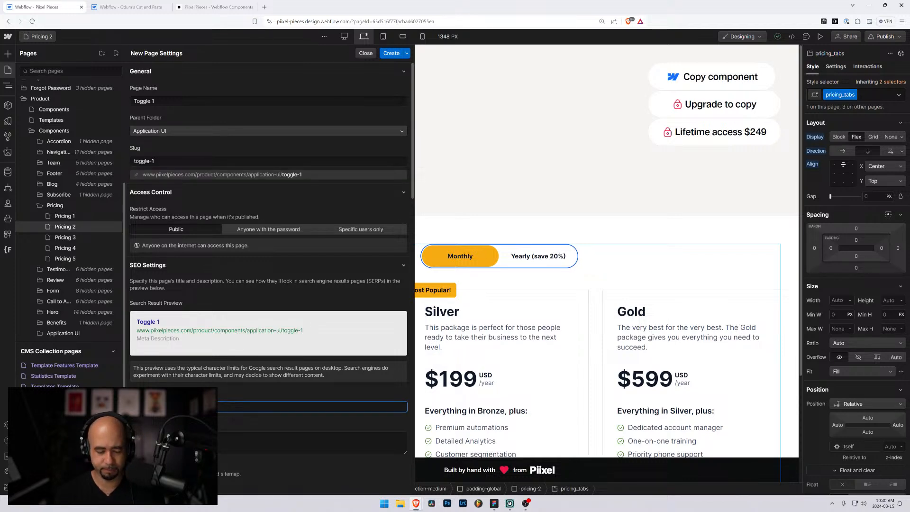
{"action": "type", "text": "Piixel Piece"}
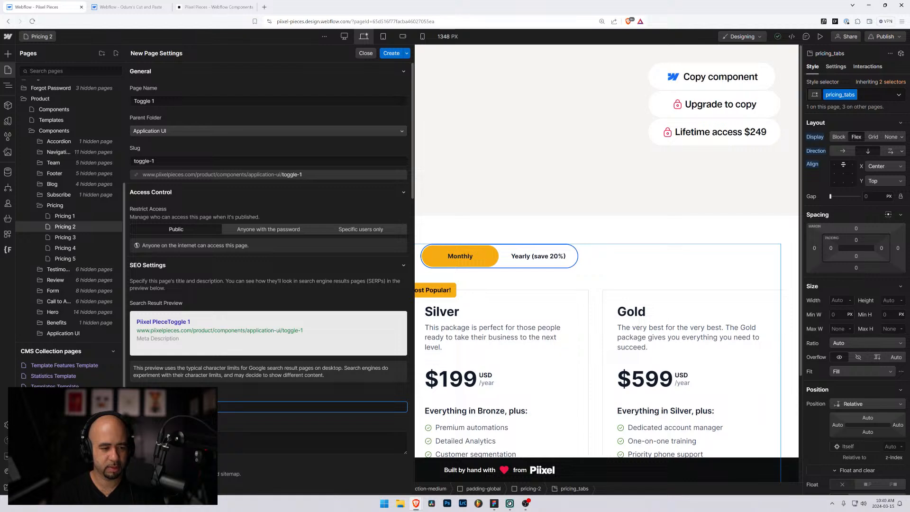
{"action": "type", "text": "s | "}
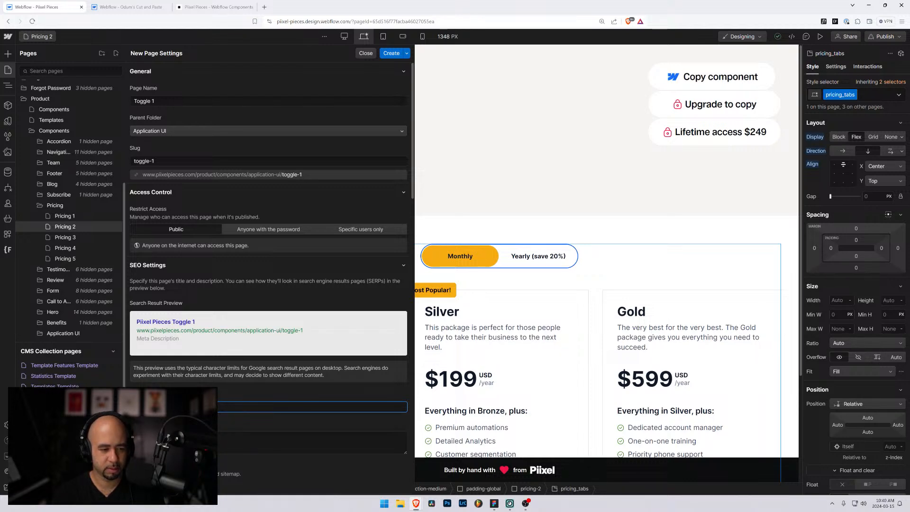
{"action": "type", "text": "-"}
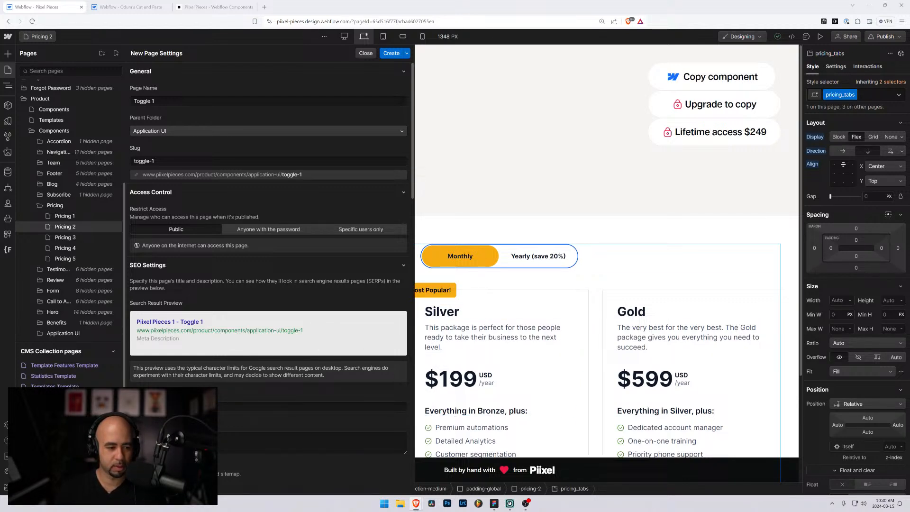
{"action": "left_click", "coordinate": [390, 54]}
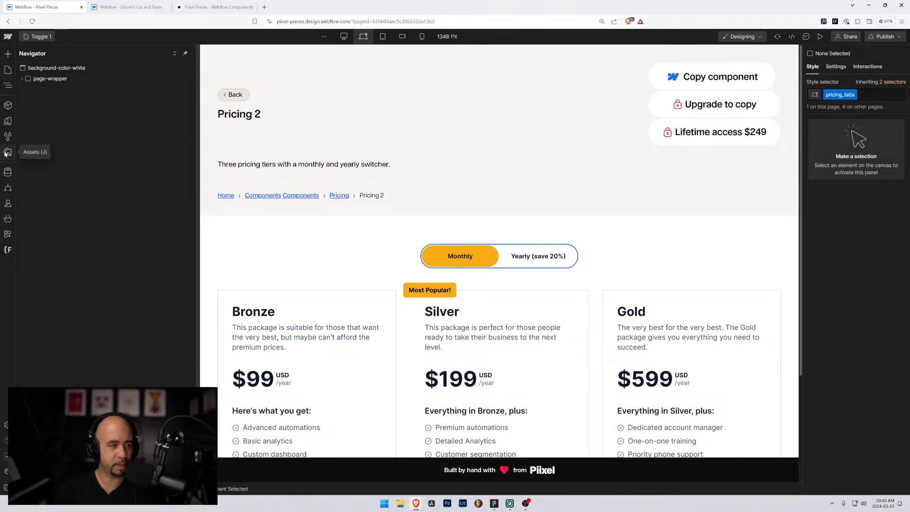
Step: Add a new item to the Components CMS collection and name it "Toggle 1"
{"action": "left_click", "coordinate": [7, 171]}
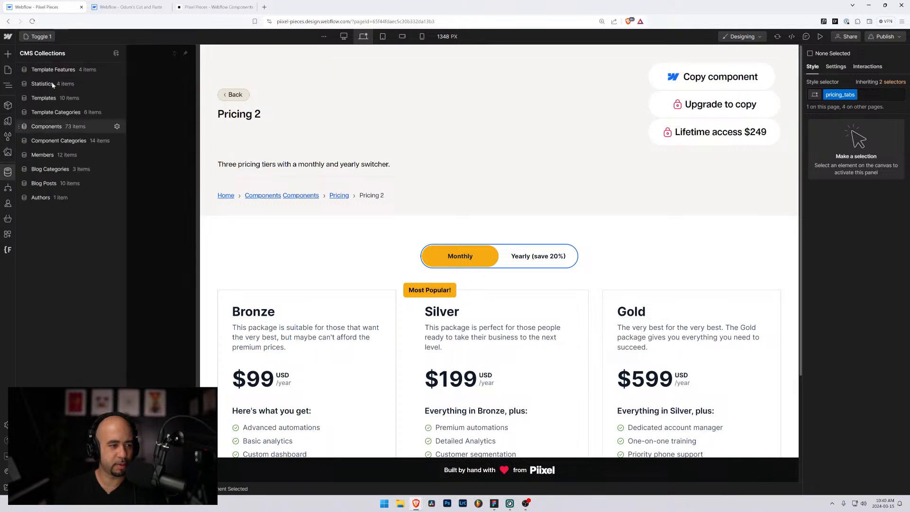
{"action": "left_click", "coordinate": [59, 128]}
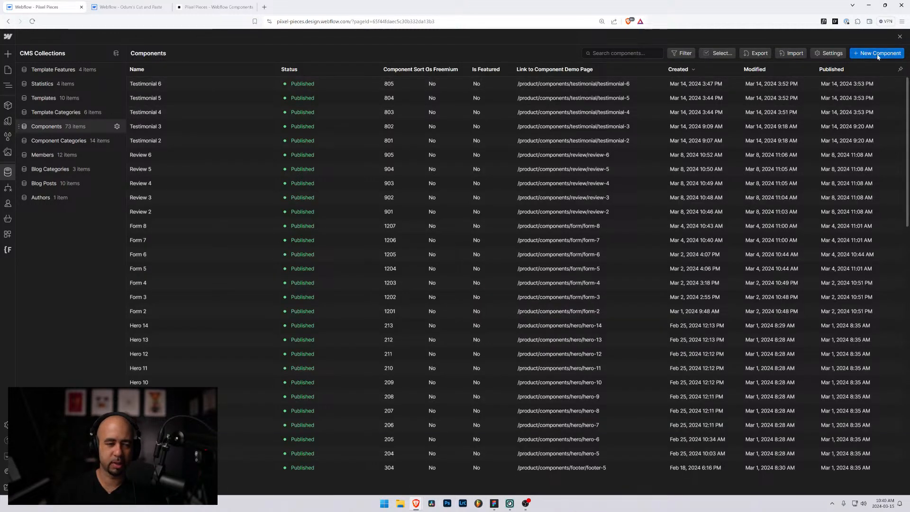
{"action": "left_click", "coordinate": [876, 56]}
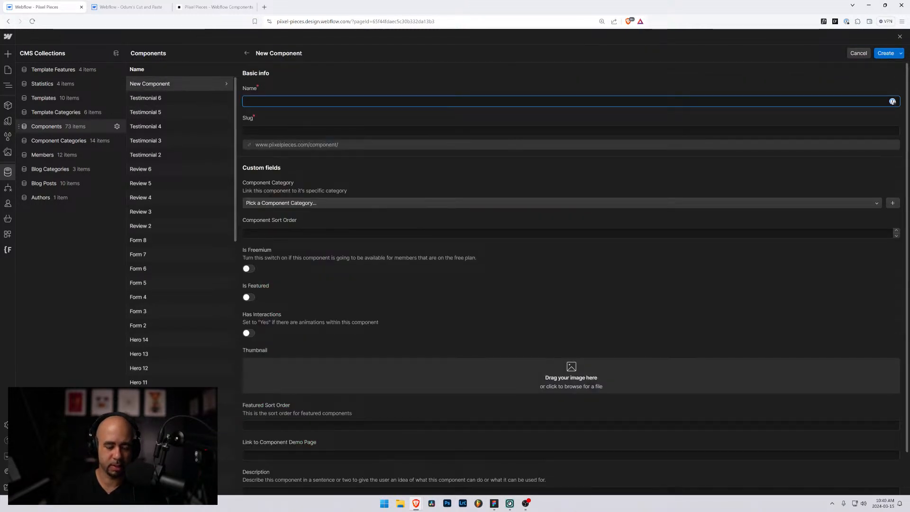
{"action": "type", "text": "Toggle 1"}
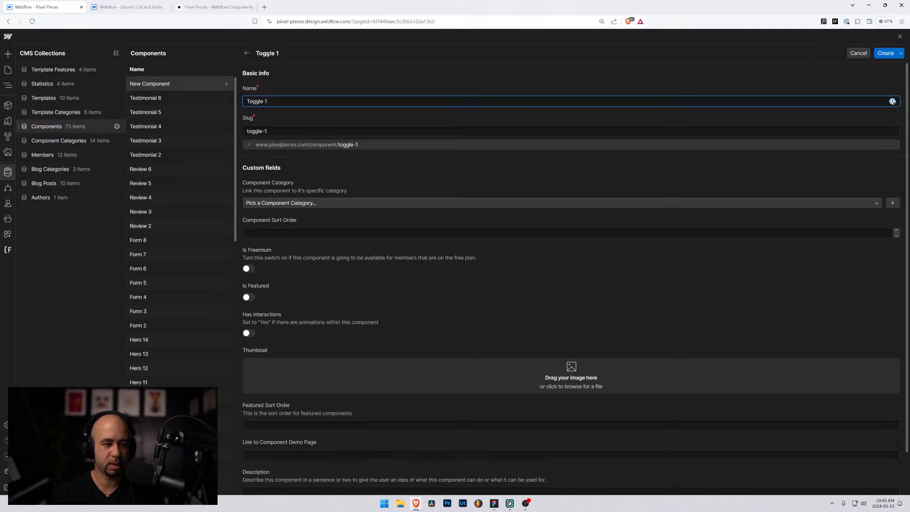
Step: Assign the new component to the Application UI category and set its sort order to 1401
{"action": "left_click", "coordinate": [305, 202]}
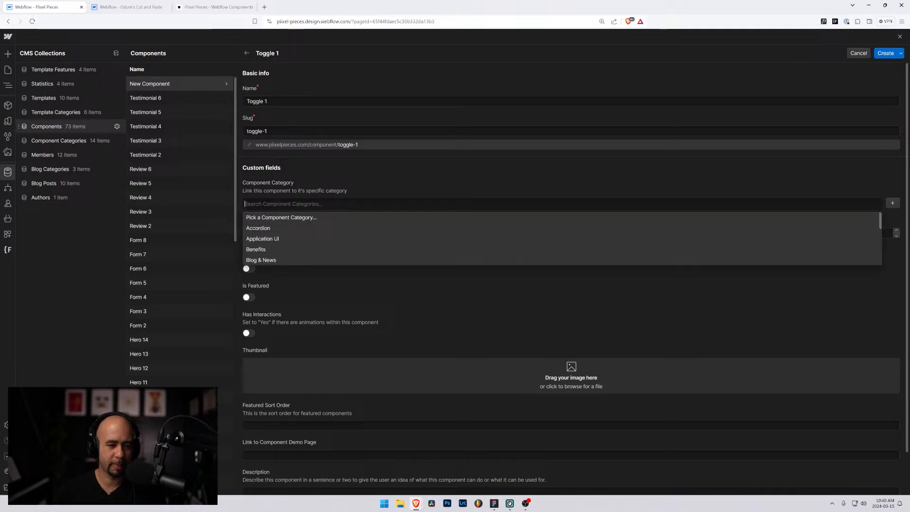
{"action": "left_click", "coordinate": [275, 228]}
{"action": "left_click", "coordinate": [274, 233]}
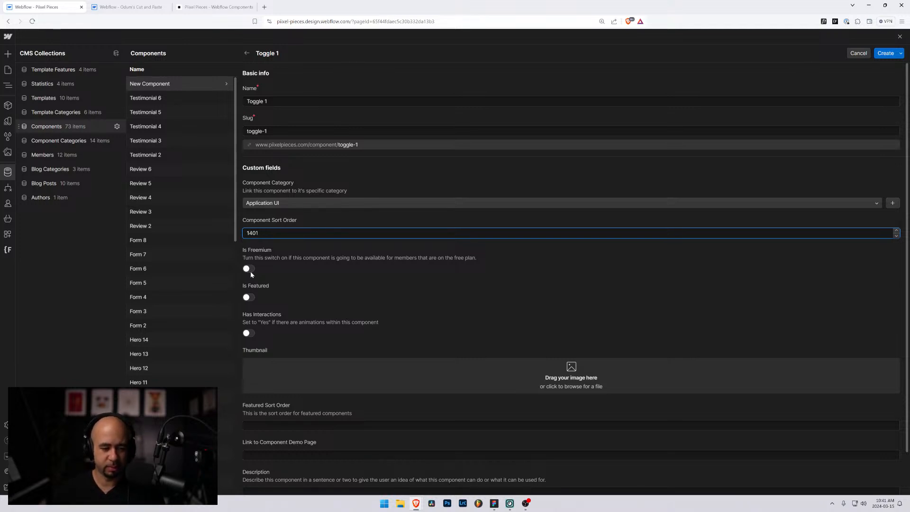
Step: Review the component access offered by the Forever free and All-access plans on the live Piixel Pieces pricing page, and return to Webflow
{"action": "left_click", "coordinate": [206, 5]}
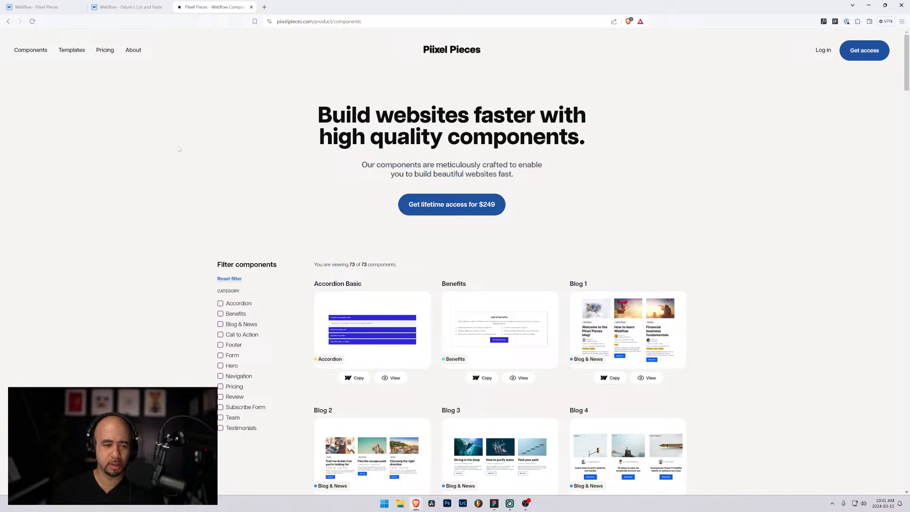
{"action": "left_click", "coordinate": [105, 51]}
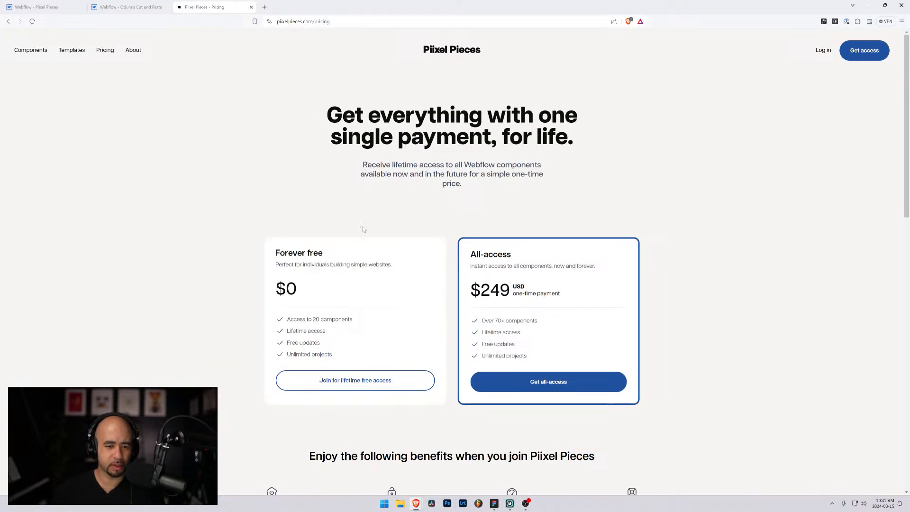
{"action": "left_click_drag", "start_coordinate": [290, 318], "coordinate": [366, 322]}
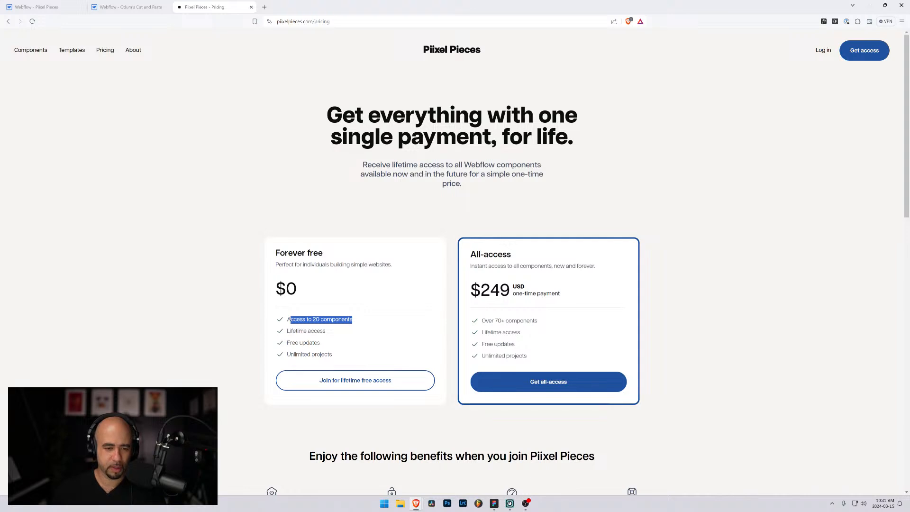
{"action": "left_click", "coordinate": [315, 318]}
{"action": "left_click_drag", "start_coordinate": [485, 320], "coordinate": [525, 321]}
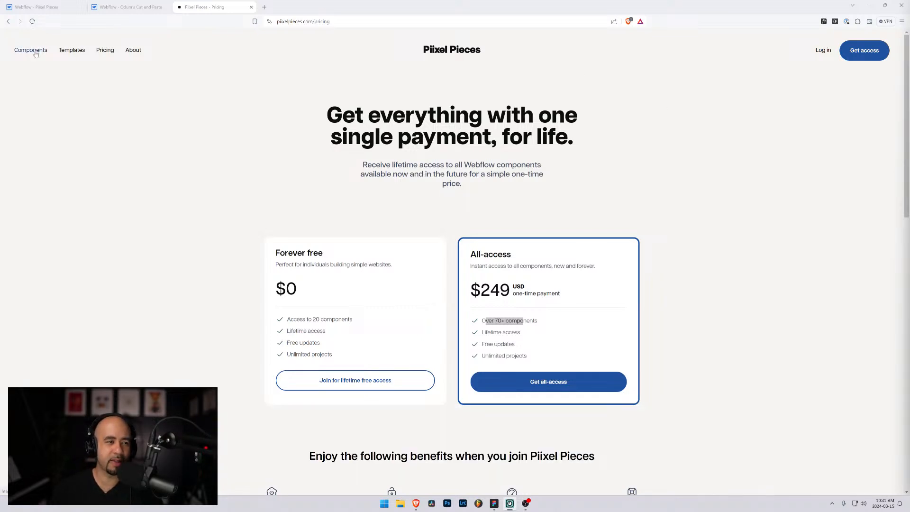
{"action": "left_click", "coordinate": [48, 7]}
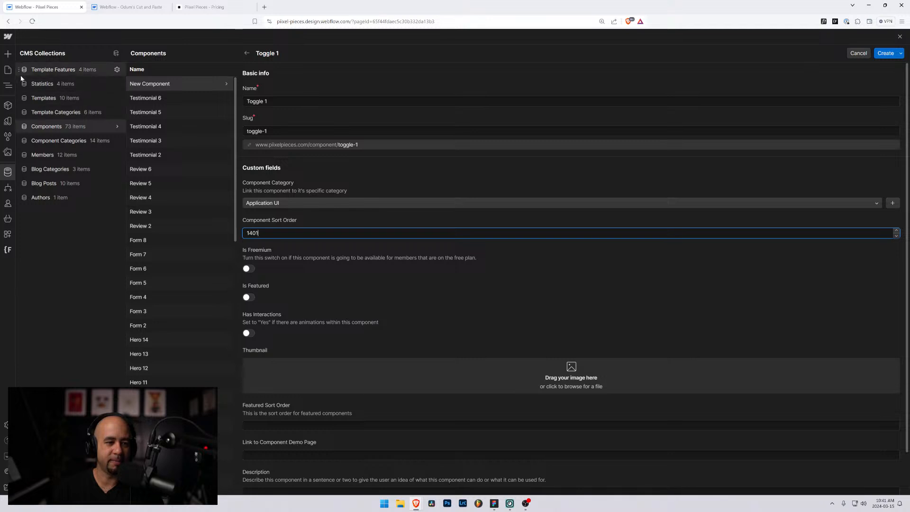
{"action": "left_click", "coordinate": [213, 6]}
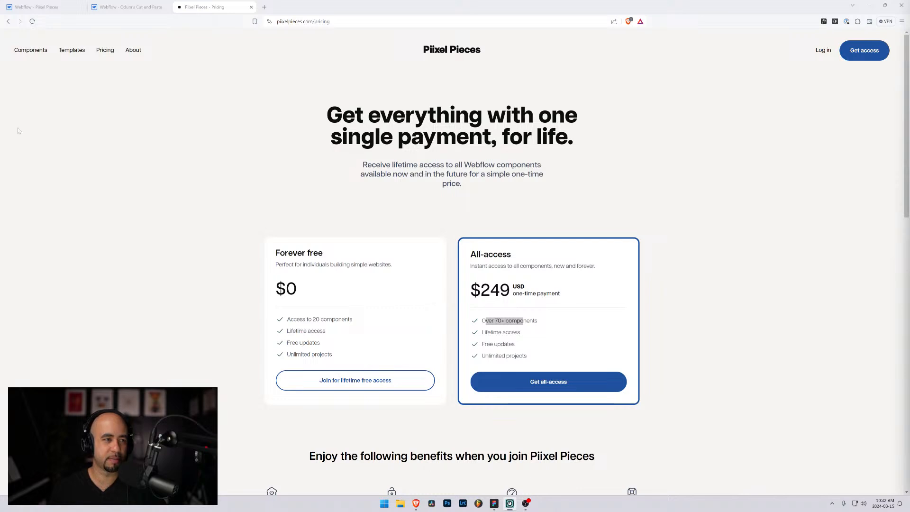
{"action": "left_click", "coordinate": [74, 9]}
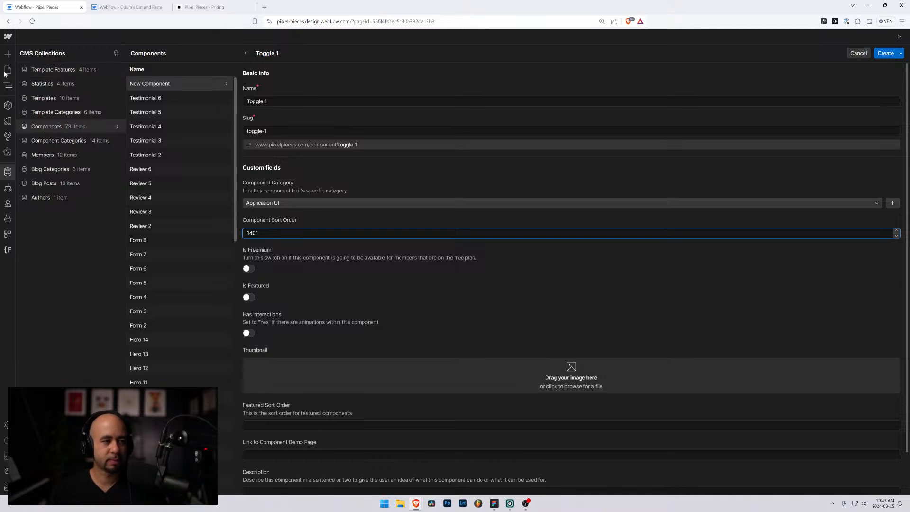
Step: Create the Toggle 1 component item and copy the demo page link from the Testimonial 6 item
{"action": "scroll", "coordinate": [296, 342], "scroll_direction": "down", "scroll_amount": 1}
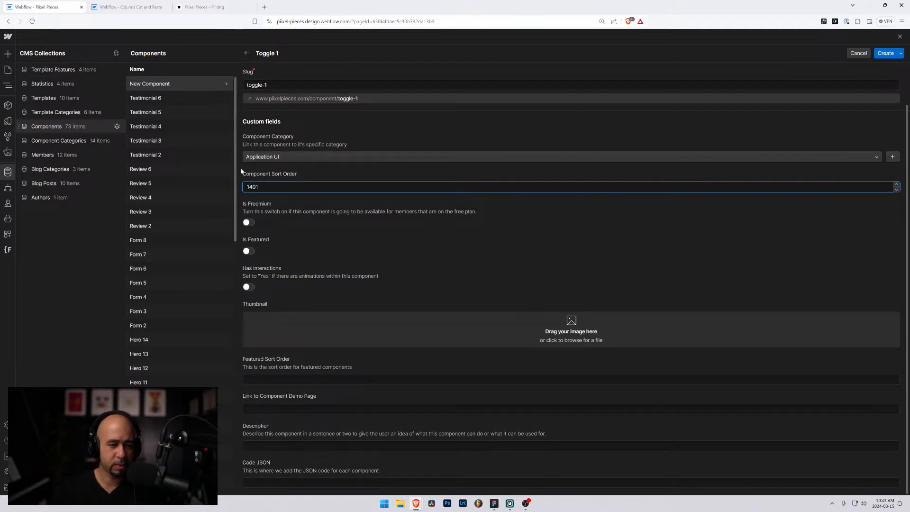
{"action": "left_click", "coordinate": [885, 54]}
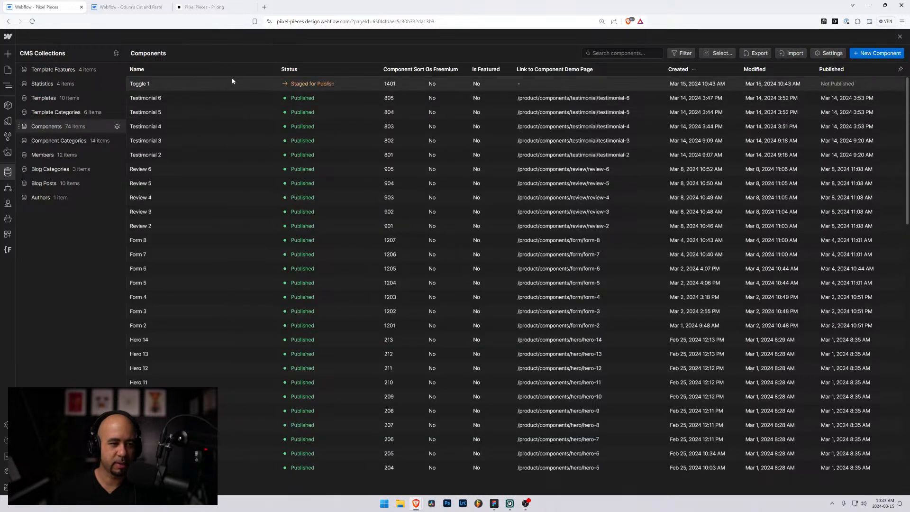
{"action": "left_click", "coordinate": [200, 97]}
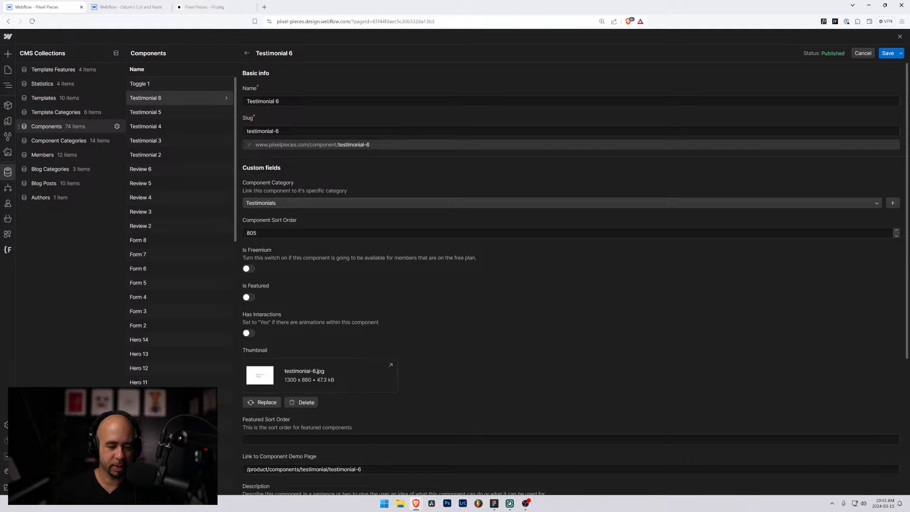
{"action": "left_click_drag", "start_coordinate": [371, 469], "coordinate": [226, 456]}
{"action": "key", "text": "ctrl+c"}
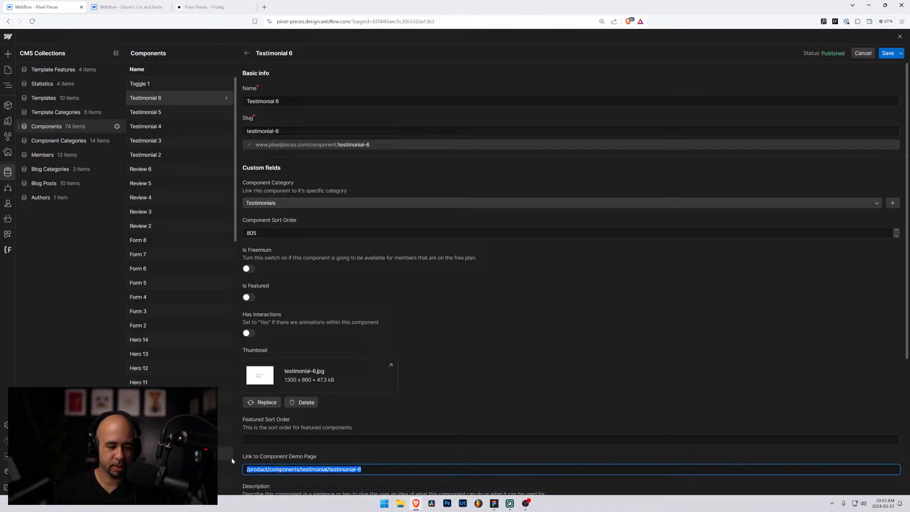
Step: Paste the copied link into the Toggle 1 item's Link to Component Demo Page field
{"action": "left_click", "coordinate": [139, 85]}
{"action": "scroll", "coordinate": [569, 285], "scroll_direction": "down", "scroll_amount": 1}
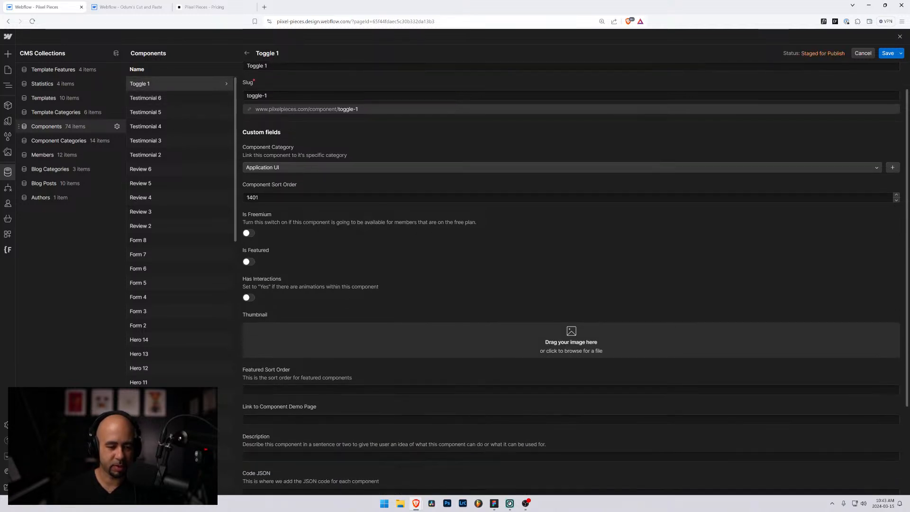
{"action": "left_click", "coordinate": [570, 419]}
{"action": "key", "text": "ctrl+v"}
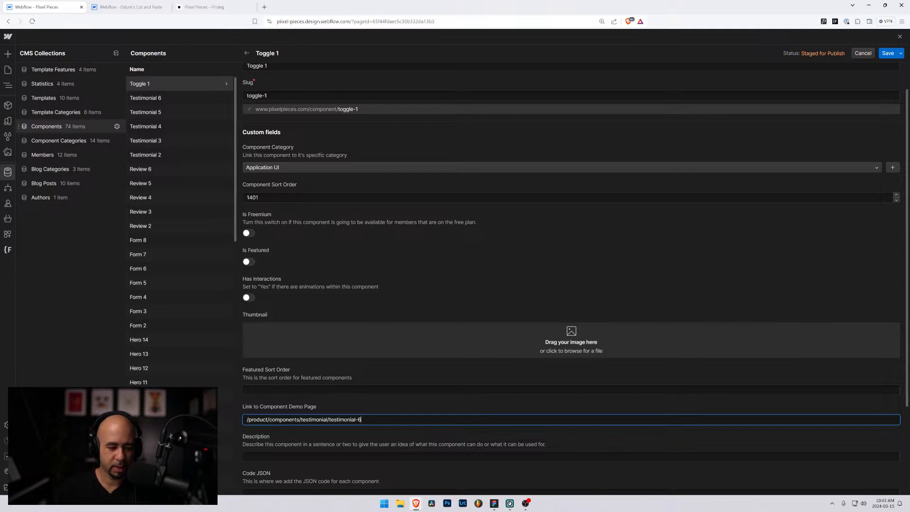
Step: Change Toggle 1's demo page link to /product/components/application-ui/toggle-1
{"action": "left_click_drag", "start_coordinate": [300, 419], "coordinate": [327, 420]}
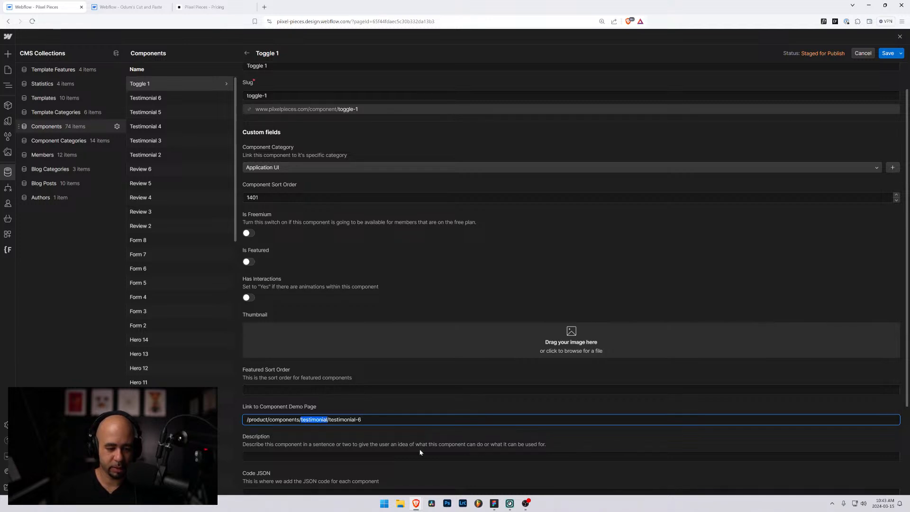
{"action": "type", "text": "application"}
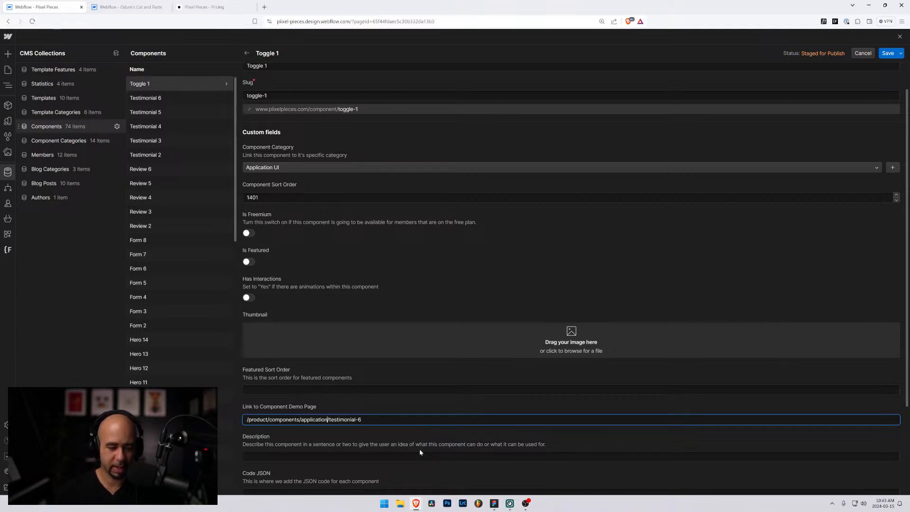
{"action": "type", "text": "-ui/test"}
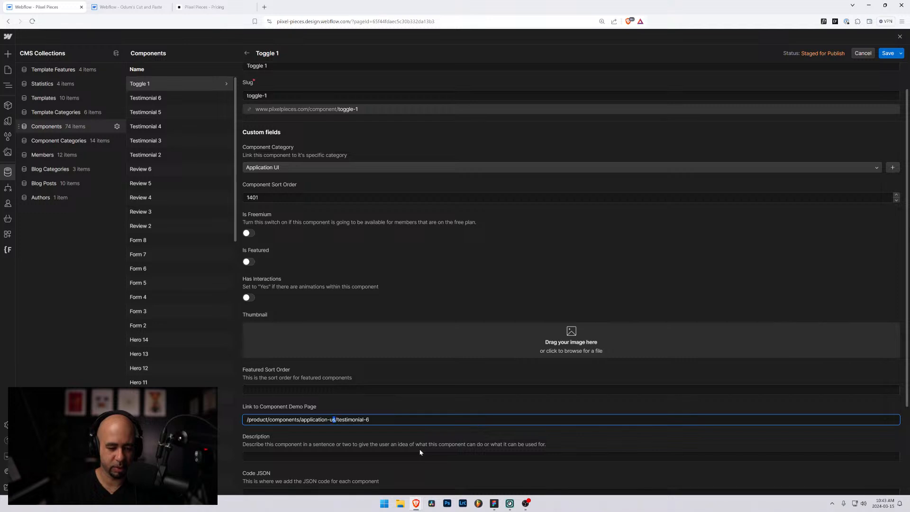
{"action": "type", "text": "i"}
{"action": "key", "text": "Right"}
{"action": "key", "text": "ctrl+shift+Right"}
{"action": "key", "text": "ctrl+shift+Right"}
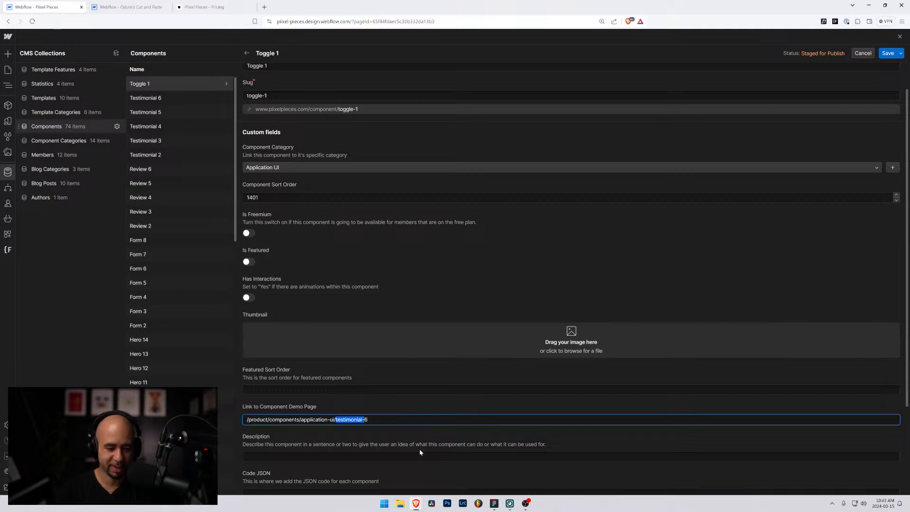
{"action": "key", "text": "shift+Right"}
{"action": "type", "text": "toggle-1"}
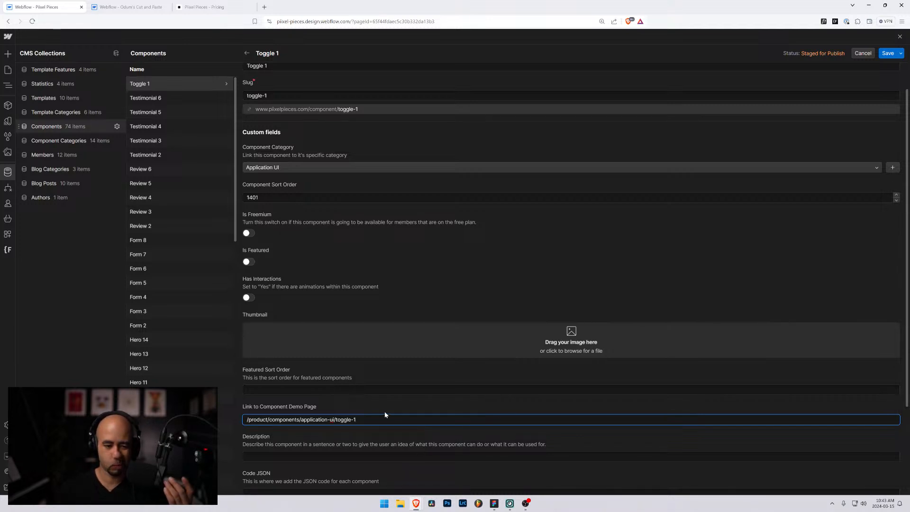
Step: Describe the Toggle 1 component as "A simple toggle on/off switch." and save the item
{"action": "key", "text": "alt+Tab"}
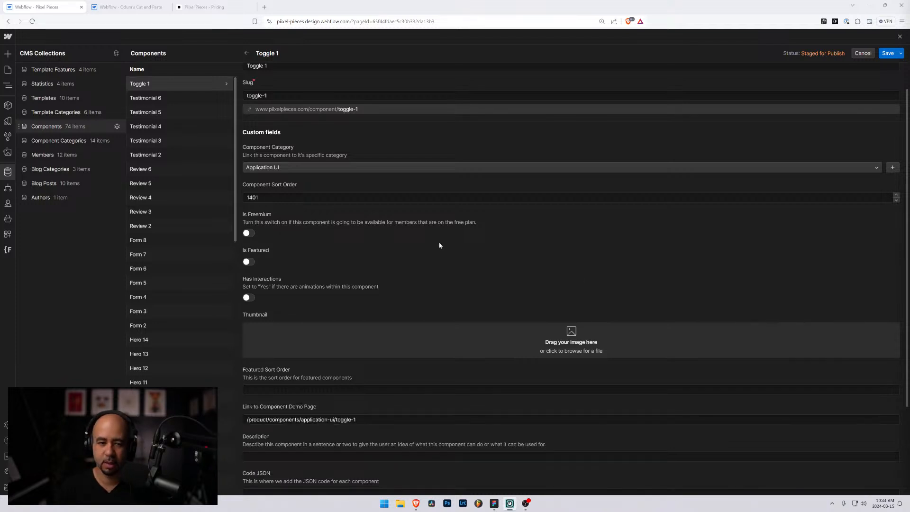
{"action": "scroll", "coordinate": [485, 317], "scroll_direction": "down", "scroll_amount": 2}
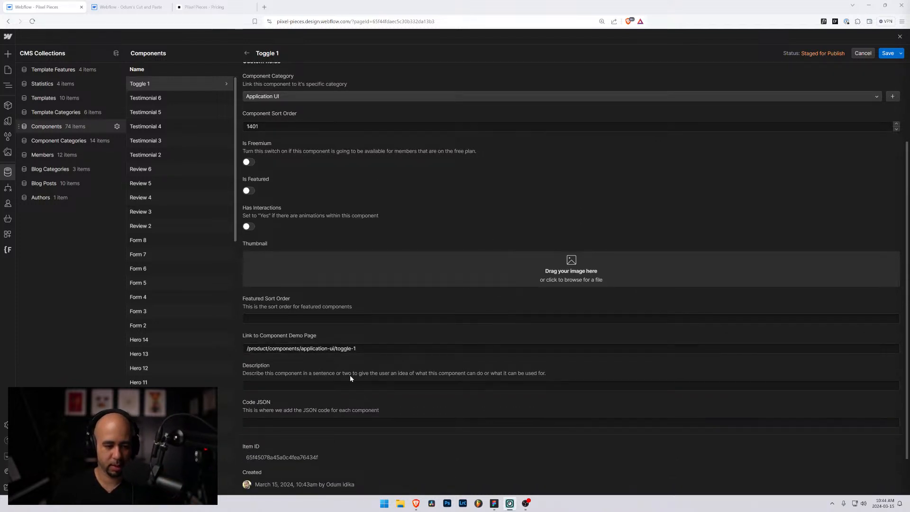
{"action": "left_click", "coordinate": [350, 385]}
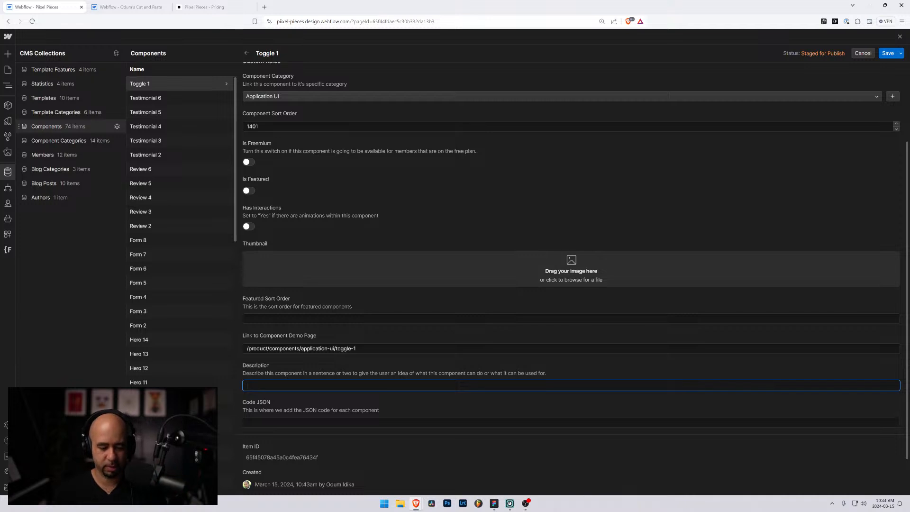
{"action": "type", "text": "A simple"}
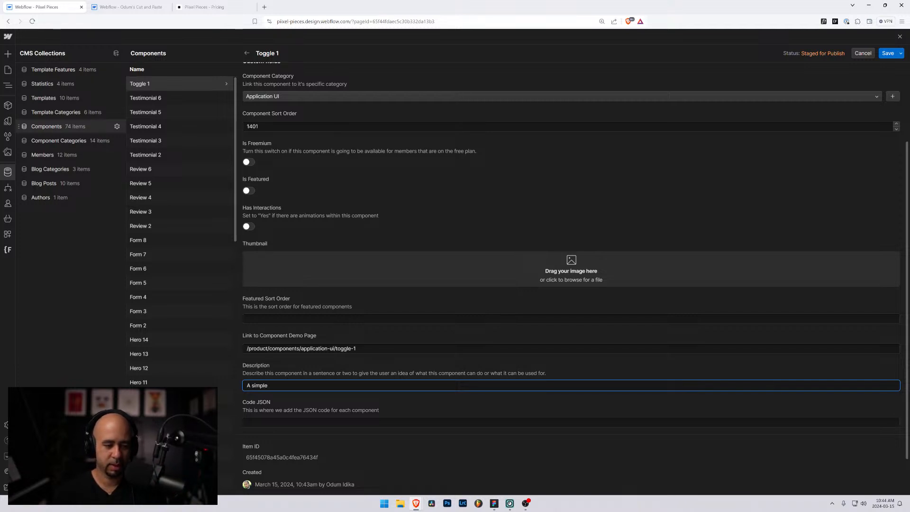
{"action": "type", "text": " toggle on/off switch"}
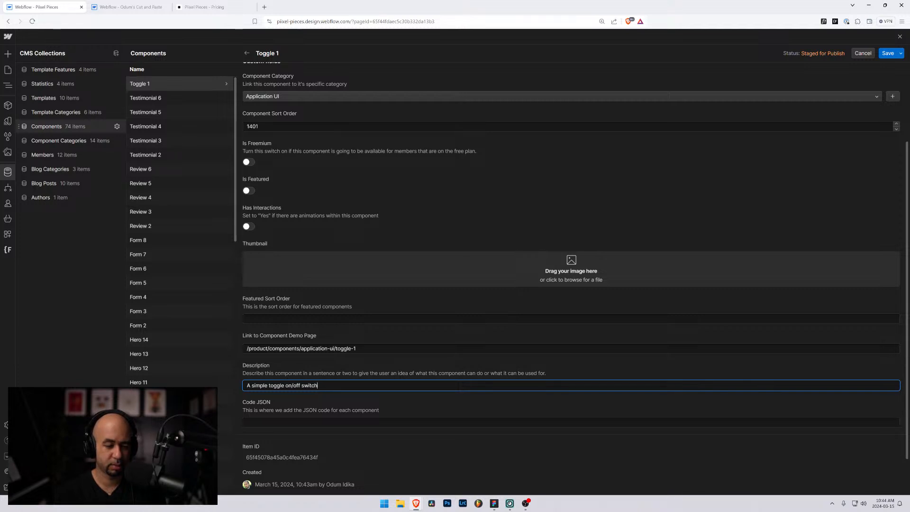
{"action": "type", "text": "."}
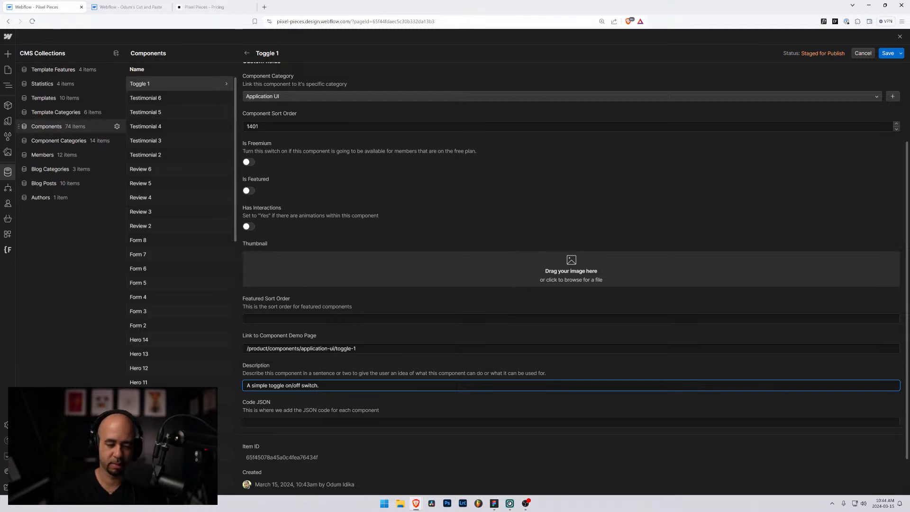
{"action": "left_click", "coordinate": [887, 54]}
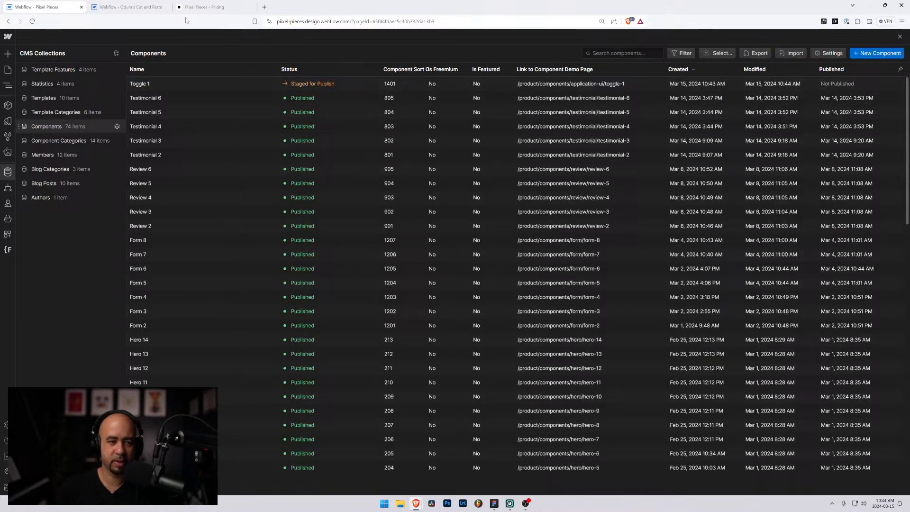
Step: Set the filter of the Collection List in the Toggle 1 page's header to Name equals "Toggle 1"
{"action": "left_click", "coordinate": [7, 69]}
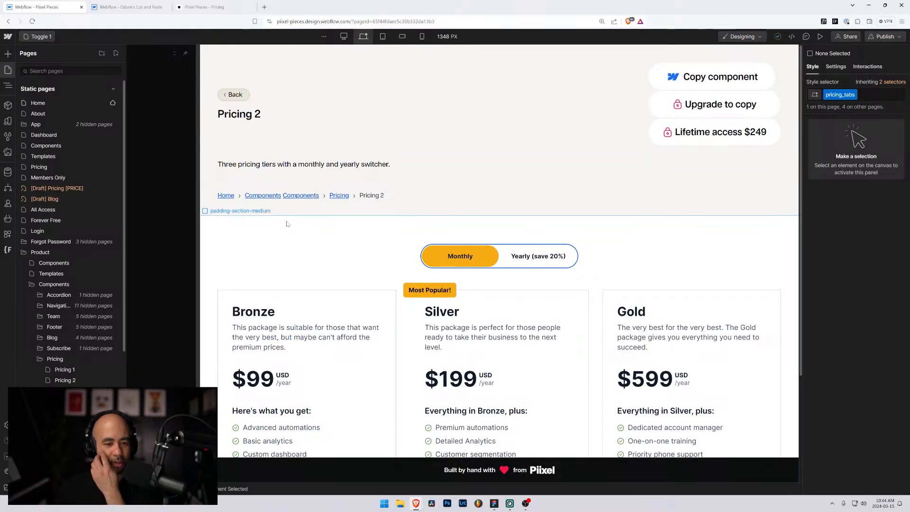
{"action": "key", "text": "Escape"}
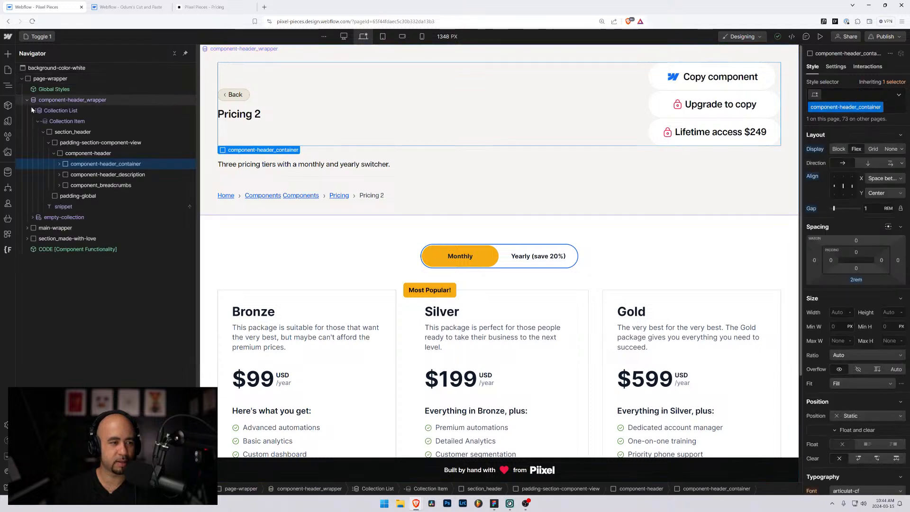
{"action": "left_click", "coordinate": [80, 111]}
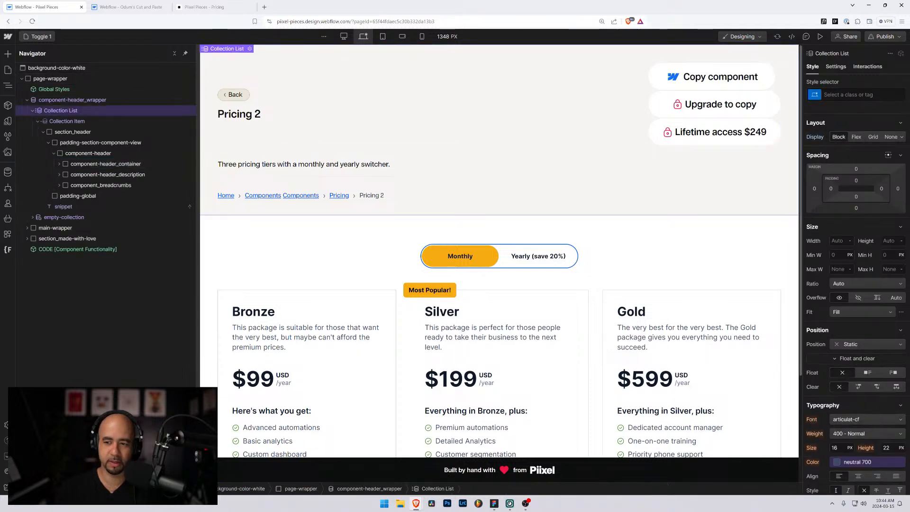
{"action": "left_click", "coordinate": [835, 67]}
{"action": "left_click", "coordinate": [845, 267]}
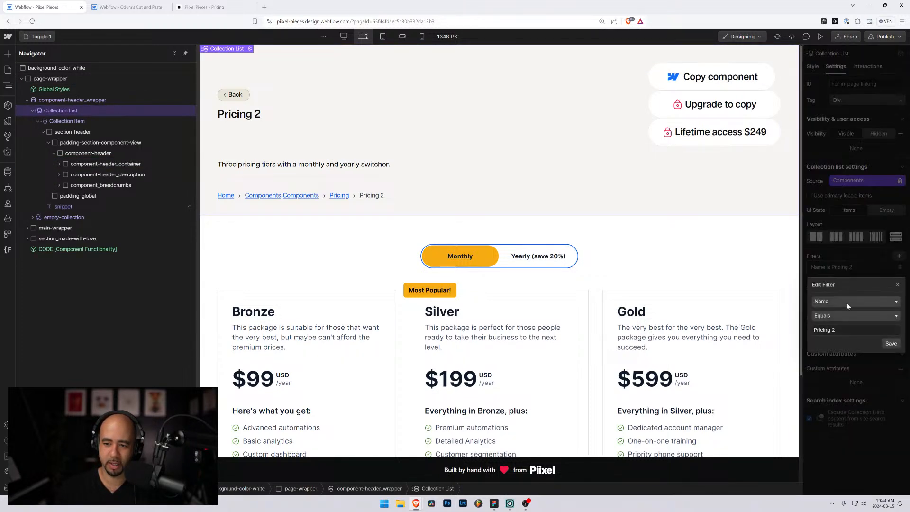
{"action": "triple_click", "coordinate": [829, 330]}
{"action": "type", "text": "To"}
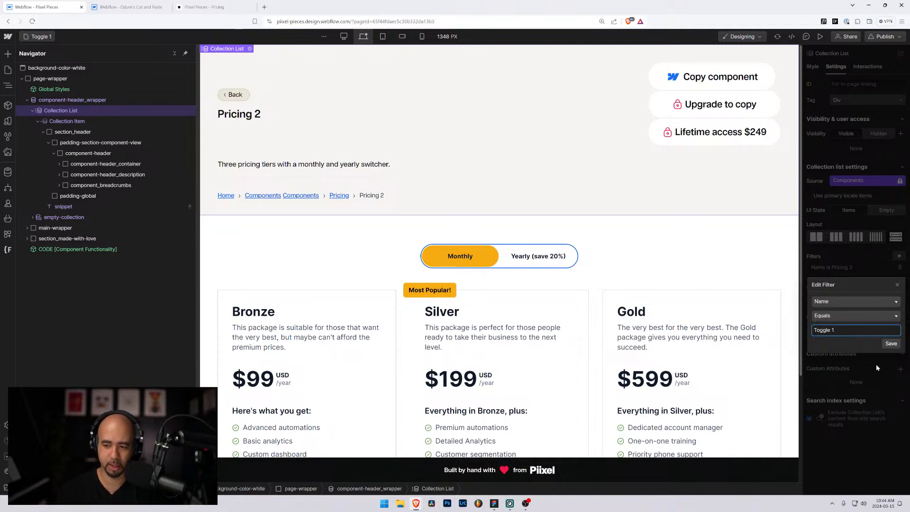
{"action": "type", "text": "ggle 1"}
{"action": "left_click", "coordinate": [890, 343]}
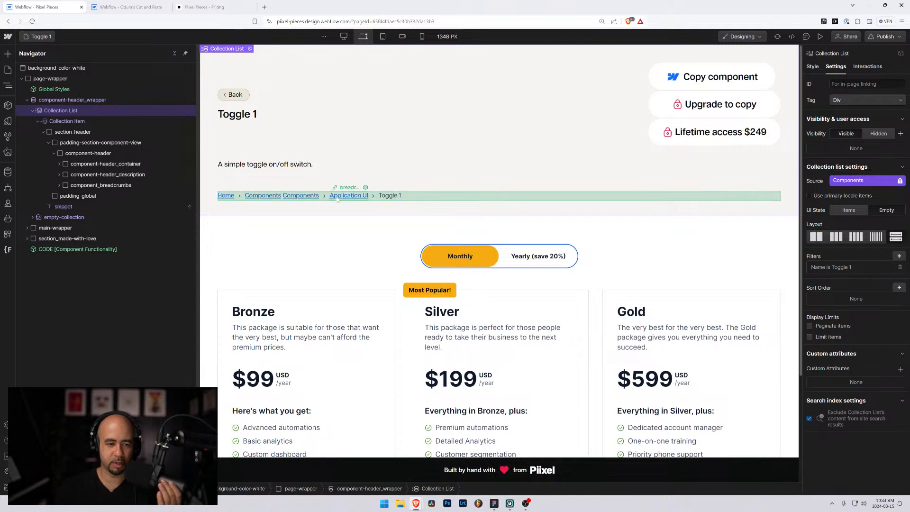
Step: Check the Toggle 1 page's Breadcrumbs component instance and open the Pricing 1 page to compare its breadcrumbs
{"action": "left_click", "coordinate": [294, 199]}
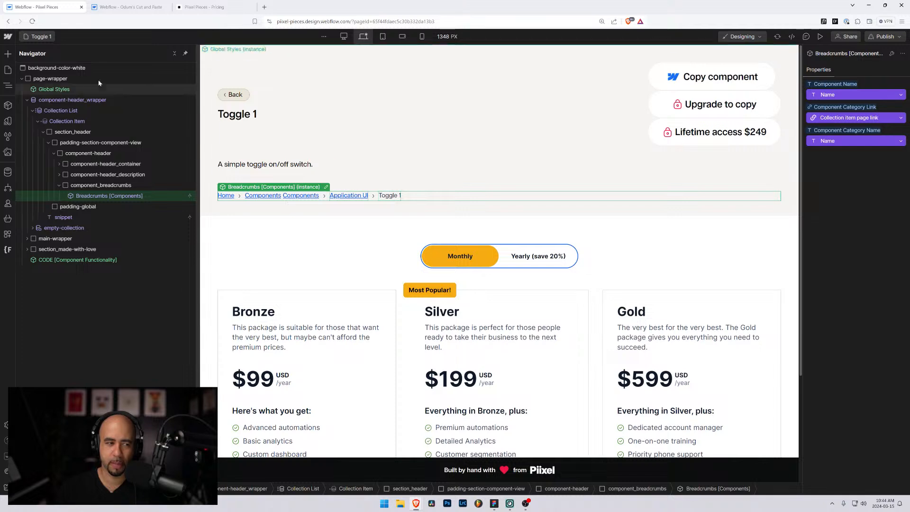
{"action": "left_click", "coordinate": [8, 70]}
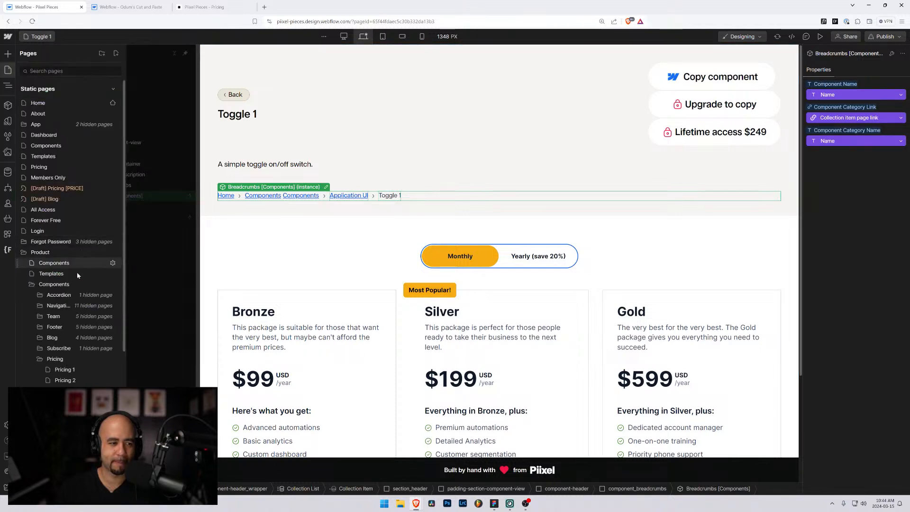
{"action": "left_click", "coordinate": [64, 370]}
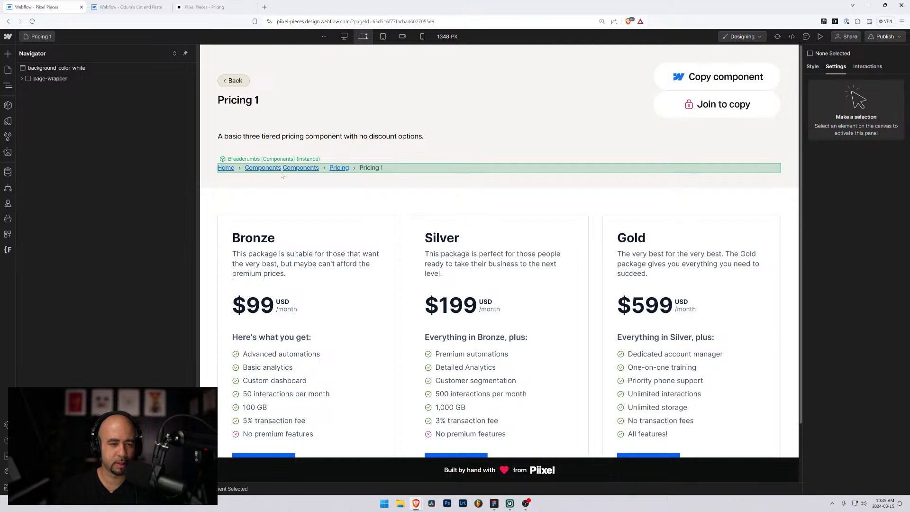
{"action": "left_click", "coordinate": [203, 7]}
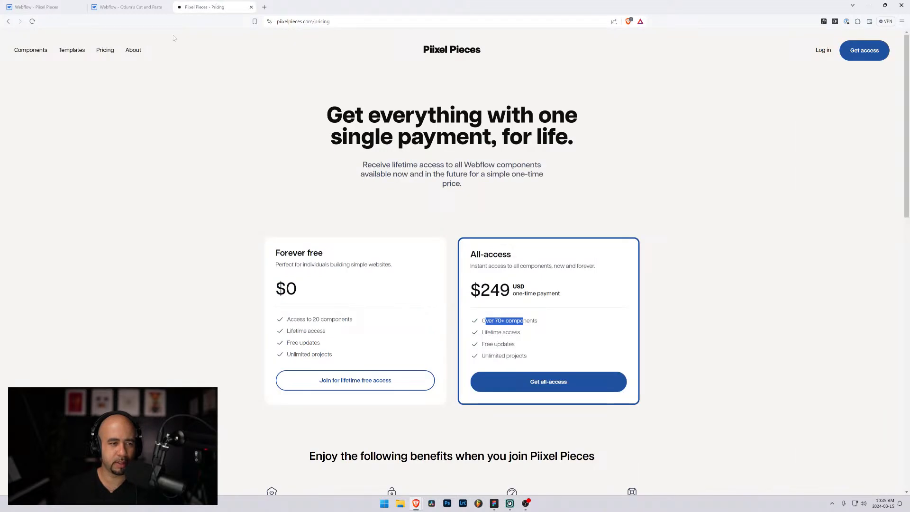
{"action": "left_click", "coordinate": [823, 51]}
{"action": "left_click", "coordinate": [402, 242]}
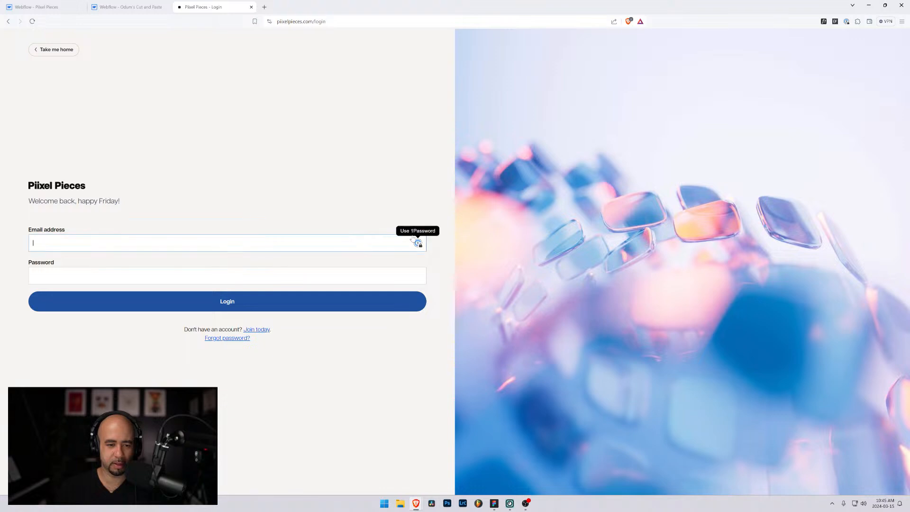
{"action": "left_click", "coordinate": [416, 242]}
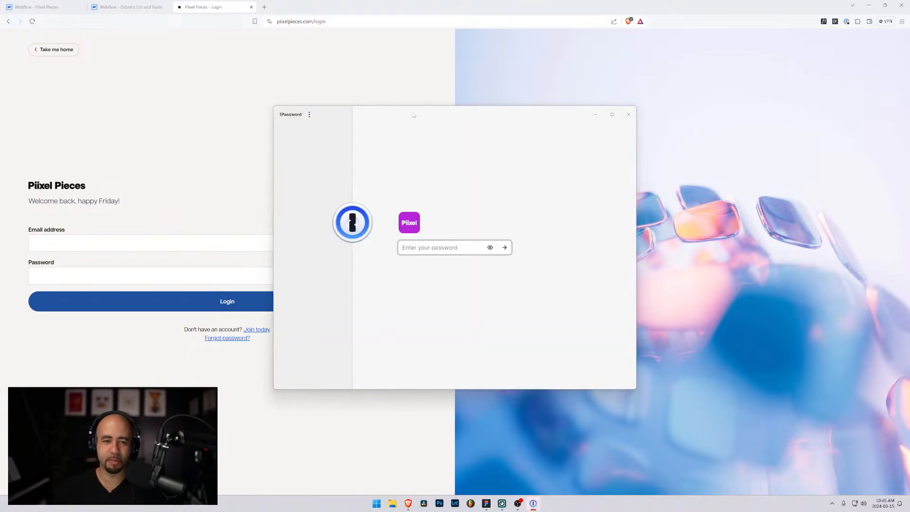
{"action": "left_click_drag", "start_coordinate": [413, 114], "coordinate": [909, 119]}
{"action": "left_click", "coordinate": [36, 7]}
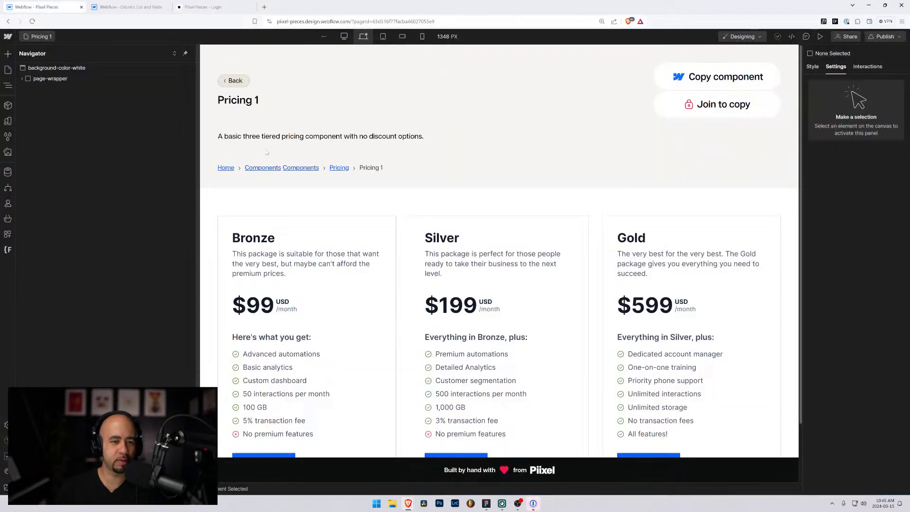
Step: Inspect the link settings and custom attributes of the two Components links inside the Breadcrumbs [Components] component
{"action": "left_click", "coordinate": [318, 201]}
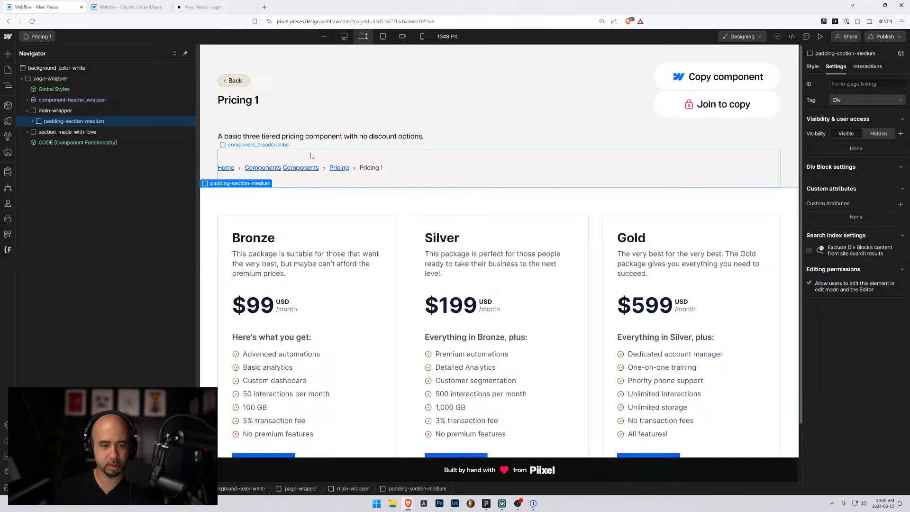
{"action": "left_click", "coordinate": [312, 170]}
{"action": "left_click", "coordinate": [325, 159]}
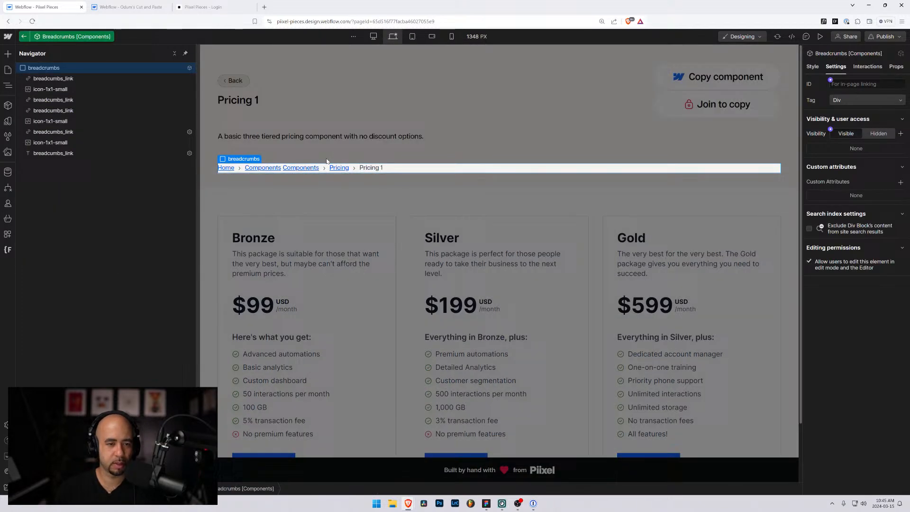
{"action": "left_click", "coordinate": [280, 170]}
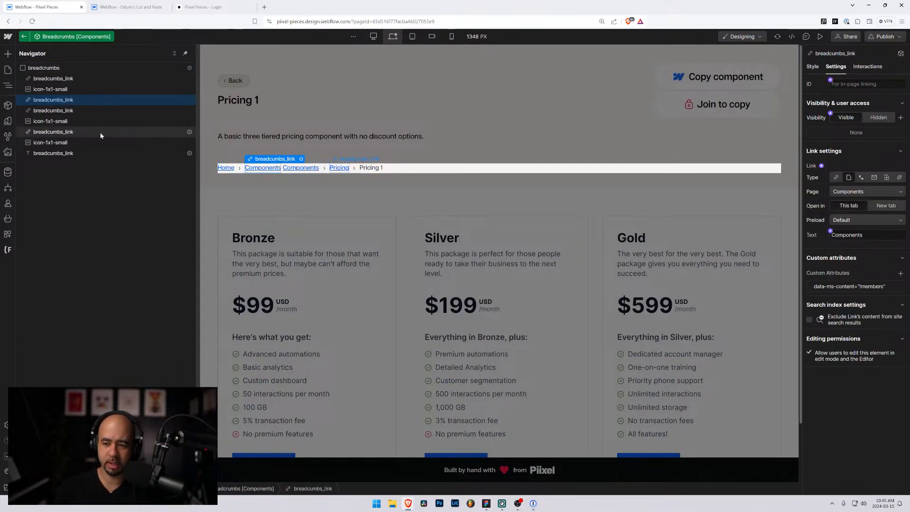
{"action": "left_click", "coordinate": [69, 111]}
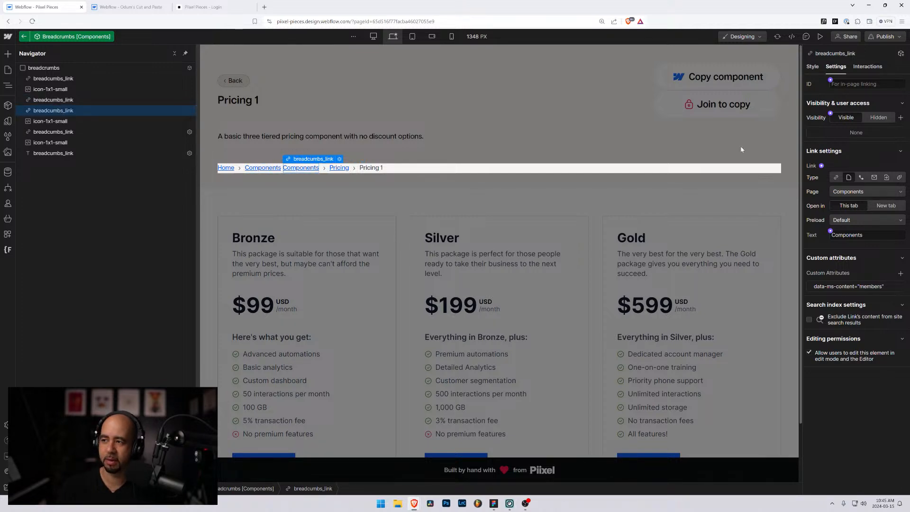
{"action": "key", "text": "Escape"}
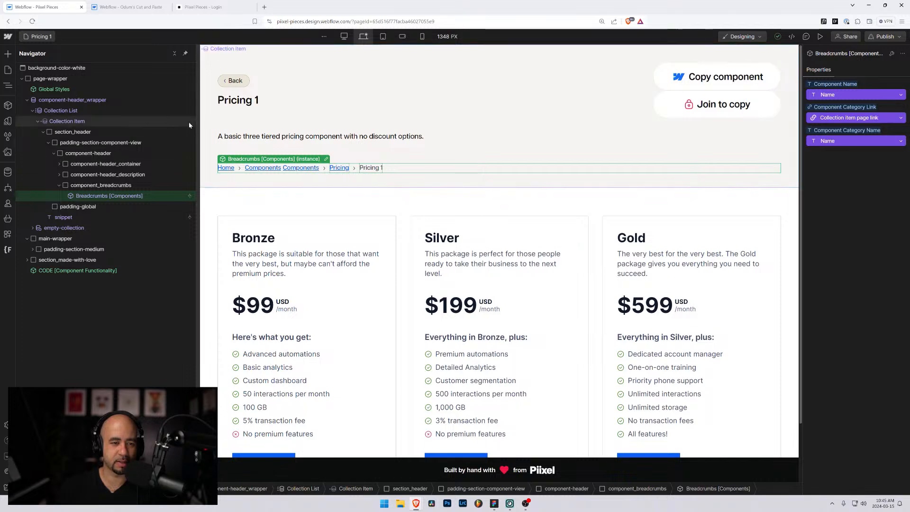
Step: Return to the Toggle 1 page from the project's list of static pages
{"action": "key", "text": "p"}
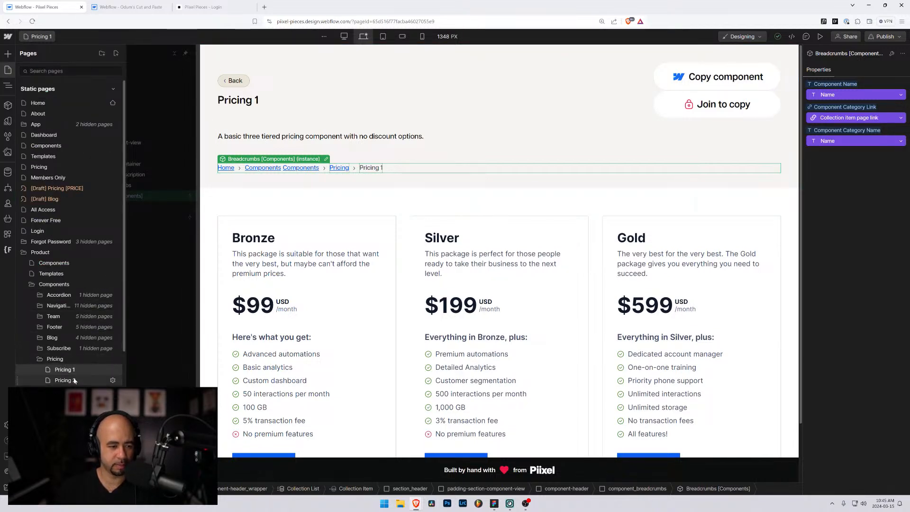
{"action": "left_click", "coordinate": [41, 296]}
{"action": "left_click", "coordinate": [56, 306]}
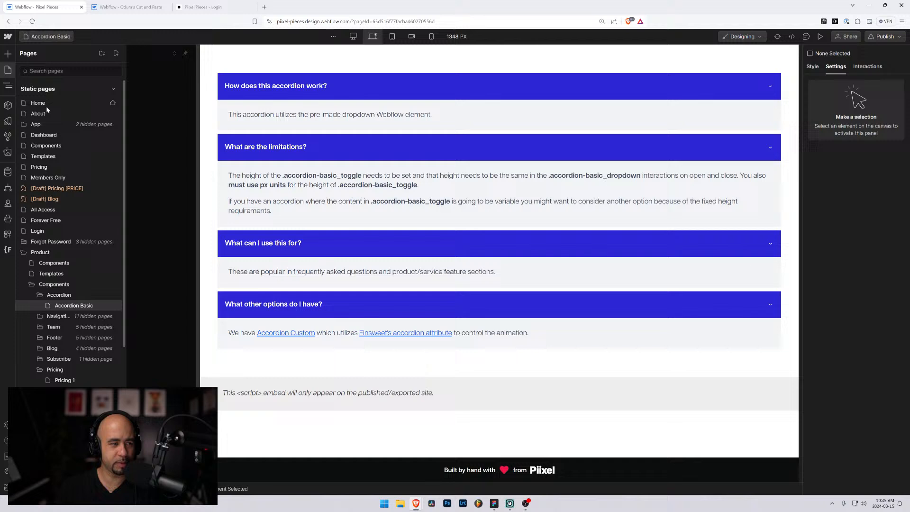
{"action": "scroll", "coordinate": [61, 301], "scroll_direction": "down", "scroll_amount": 5}
{"action": "left_click", "coordinate": [56, 296]}
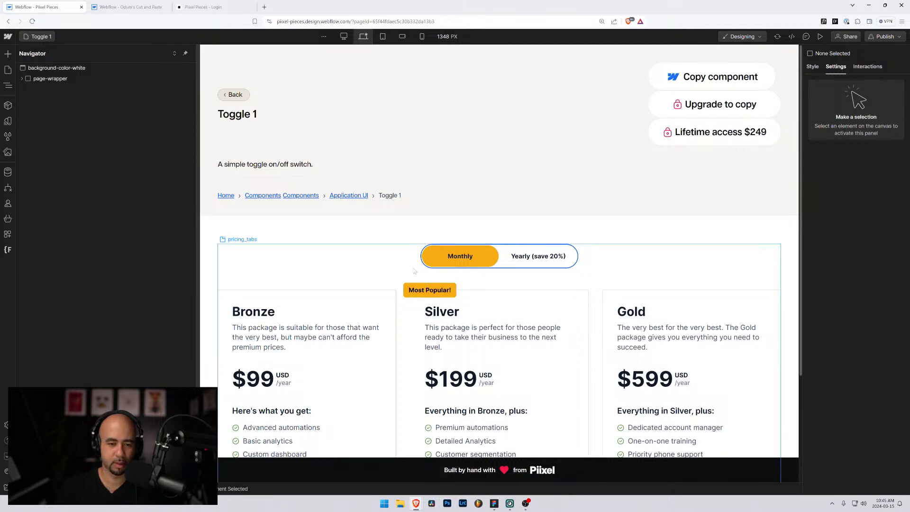
{"action": "scroll", "coordinate": [414, 272], "scroll_direction": "down", "scroll_amount": 2}
{"action": "scroll", "coordinate": [414, 272], "scroll_direction": "up", "scroll_amount": 2}
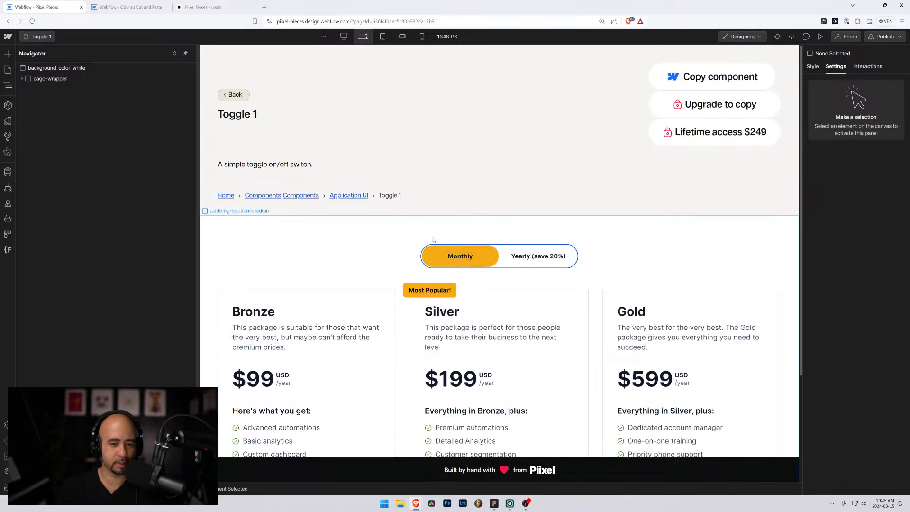
Step: Switch to the Piixel Pieces Styleguide in Figma, examine the round and square toggle switch variants, and return to Webflow
{"action": "key", "text": "alt+Tab"}
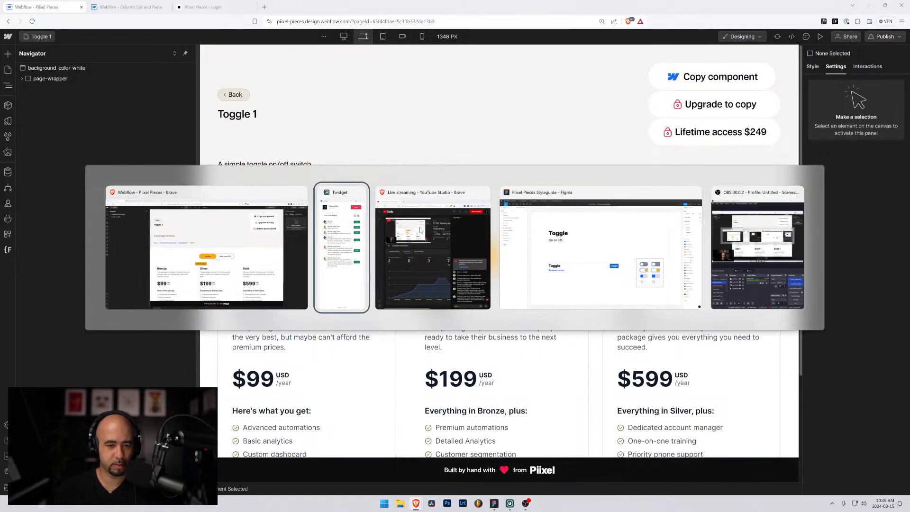
{"action": "key", "text": "alt+Tab"}
{"action": "key", "text": "alt+Tab"}
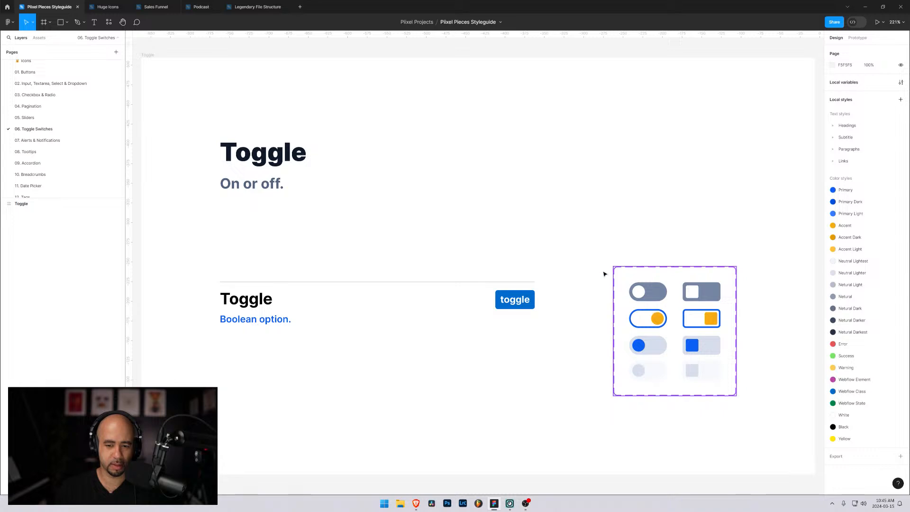
{"action": "left_click_drag", "start_coordinate": [569, 259], "coordinate": [364, 173]}
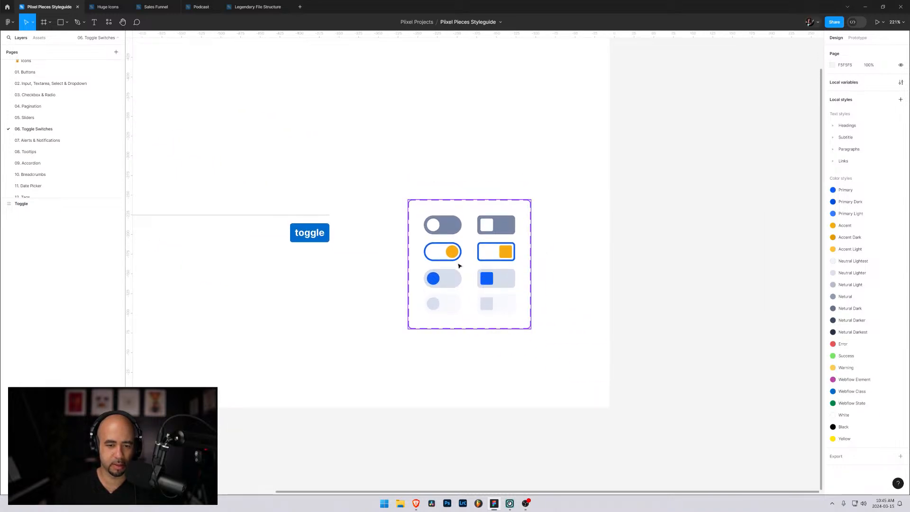
{"action": "scroll", "coordinate": [458, 263], "scroll_direction": "up", "scroll_amount": 5}
{"action": "scroll", "coordinate": [459, 270], "scroll_direction": "down", "scroll_amount": 1}
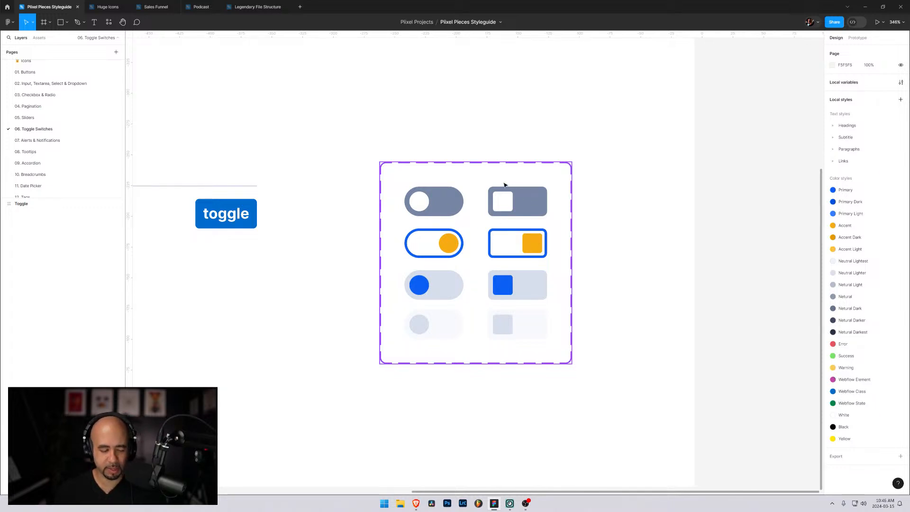
{"action": "key", "text": "alt+Tab"}
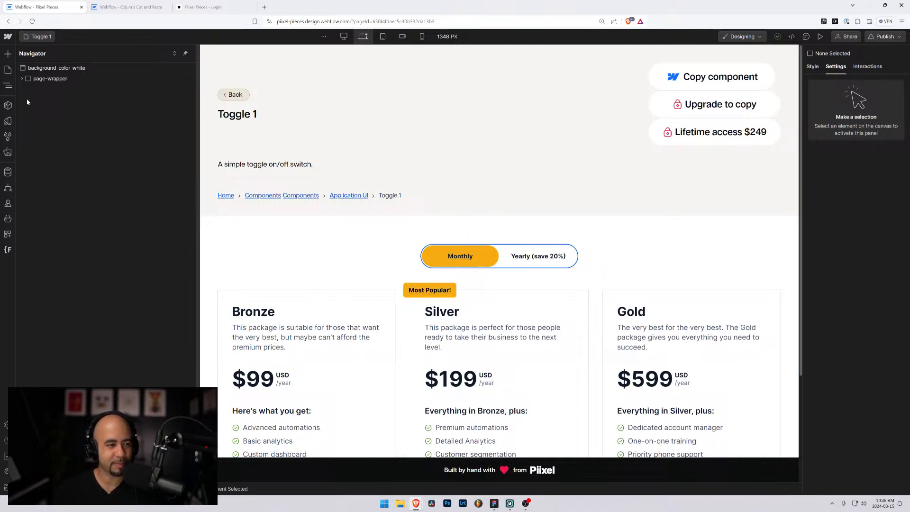
Step: Add a div block inside the padding-global element of the Toggle 1 page's main wrapper
{"action": "left_click", "coordinate": [454, 255]}
{"action": "left_click", "coordinate": [43, 142]}
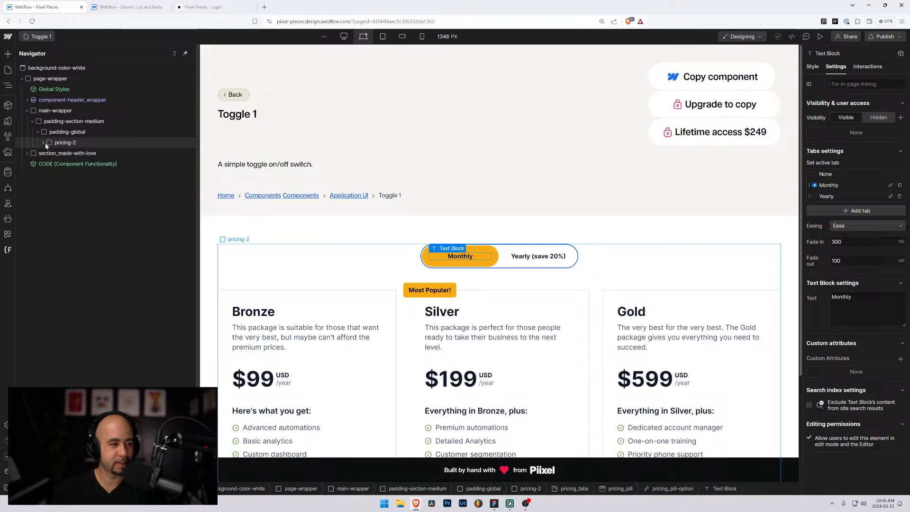
{"action": "left_click", "coordinate": [55, 135]}
{"action": "key", "text": "ctrl+k"}
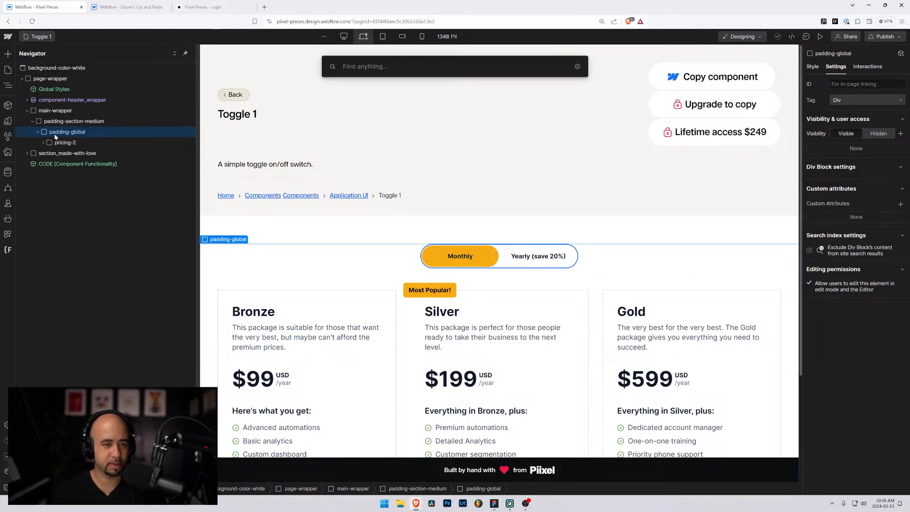
{"action": "type", "text": "div"}
{"action": "key", "text": "Return"}
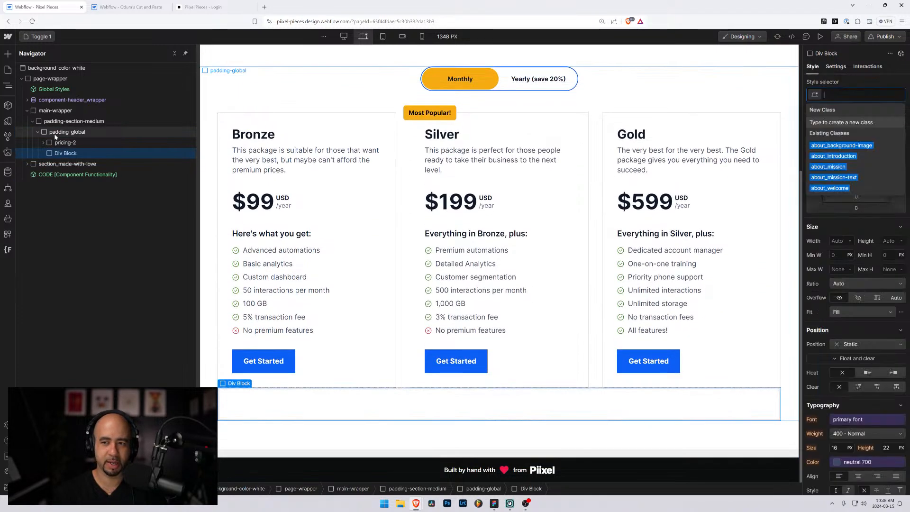
Step: Give the new div block the class toggle-1 and move it above pricing-2 within padding-global
{"action": "type", "text": "toggle"}
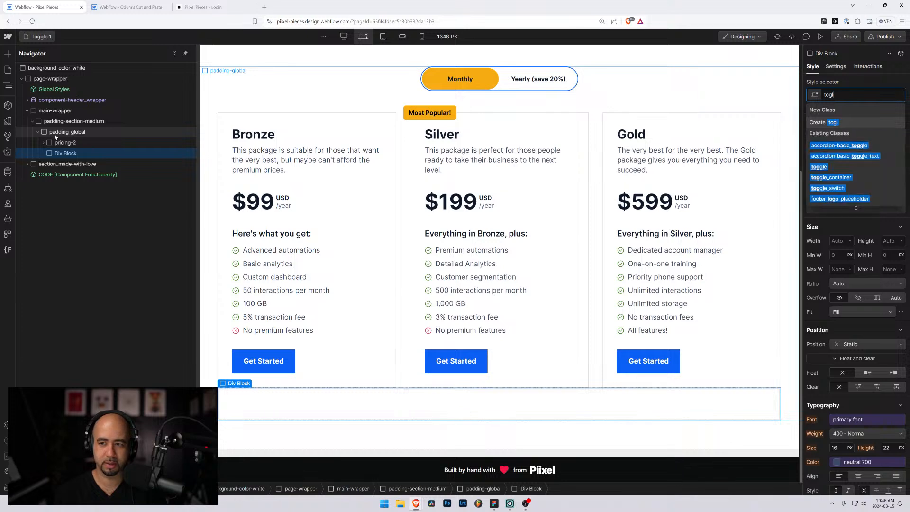
{"action": "type", "text": "-1"}
{"action": "key", "text": "Return"}
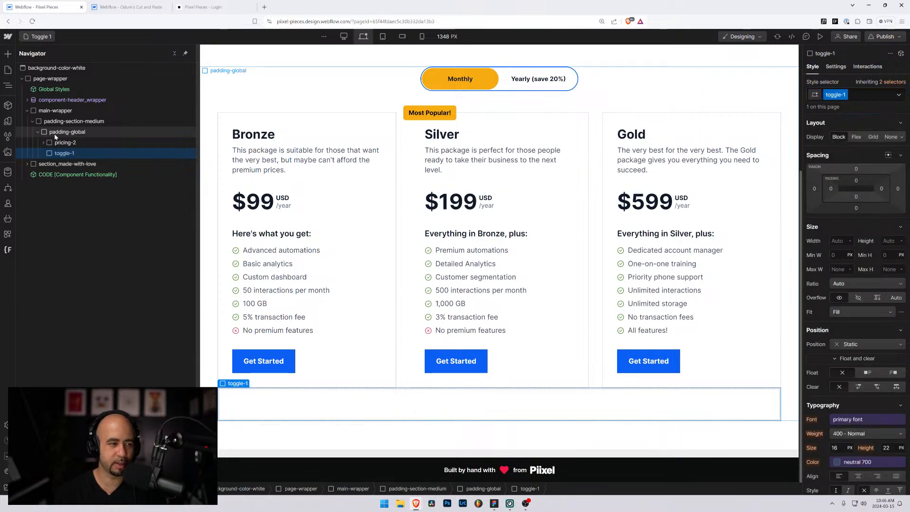
{"action": "left_click_drag", "start_coordinate": [46, 154], "coordinate": [49, 137]}
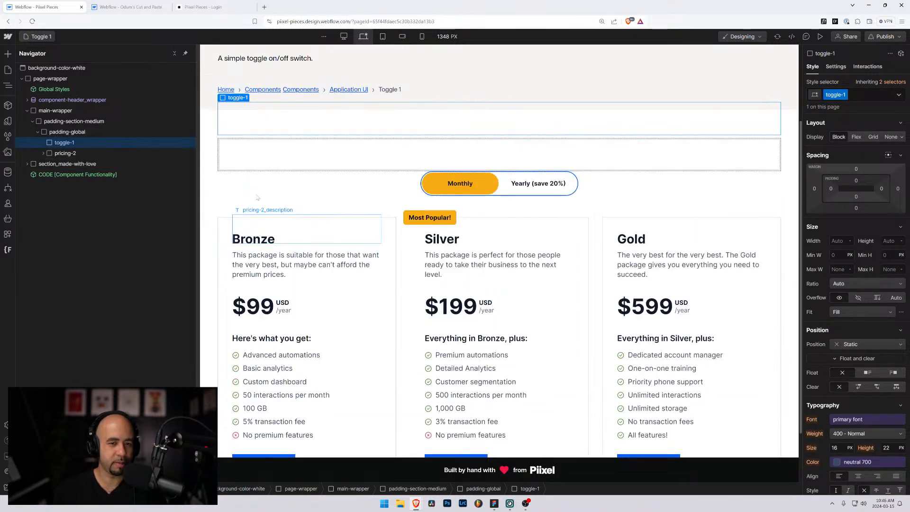
Step: Expand the pricing-2 structure for reference and add a div block inside toggle-1
{"action": "left_click", "coordinate": [43, 153]}
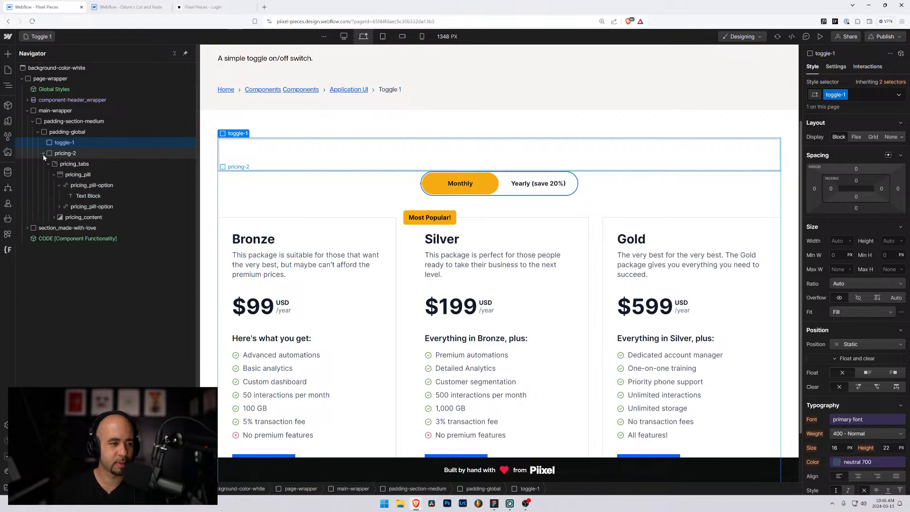
{"action": "key", "text": "ctrl+k"}
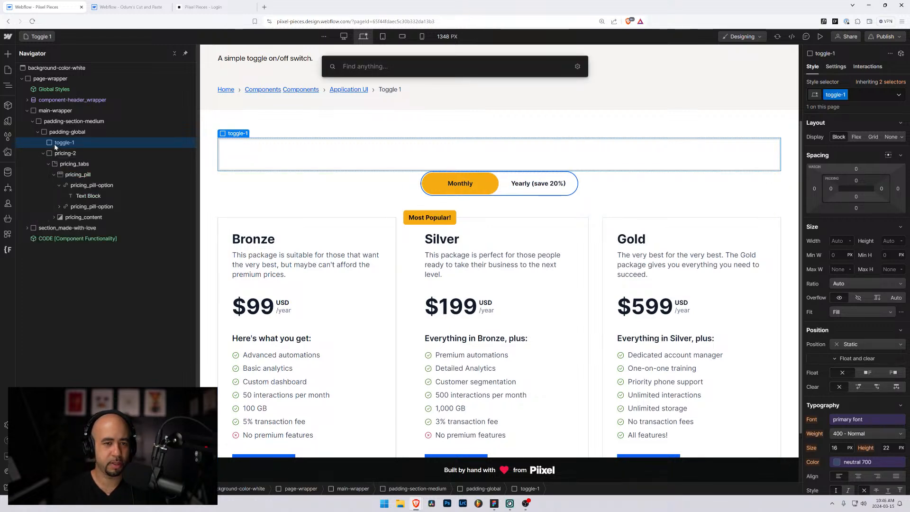
{"action": "type", "text": "div"}
{"action": "key", "text": "Return"}
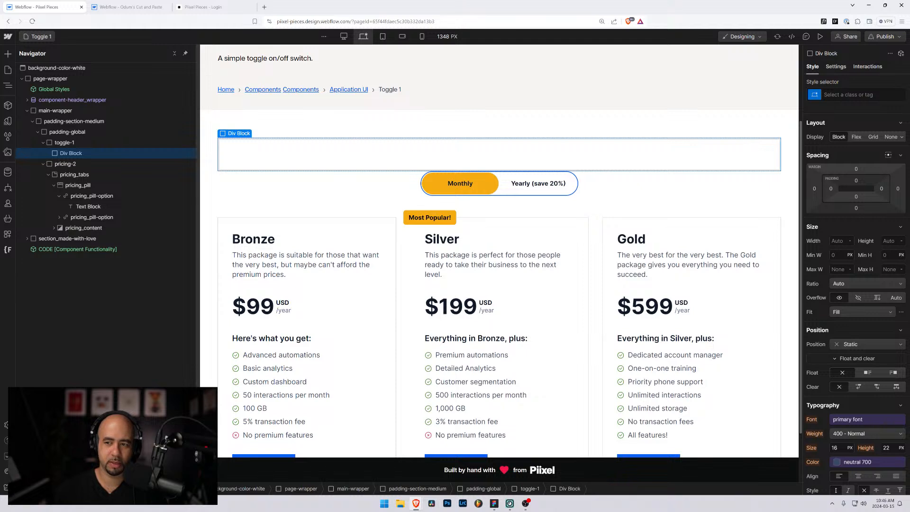
Step: Give the div block nested inside toggle-1 the class toggle-1_pill
{"action": "key", "text": "ctrl+Return"}
{"action": "type", "text": "toggle-"}
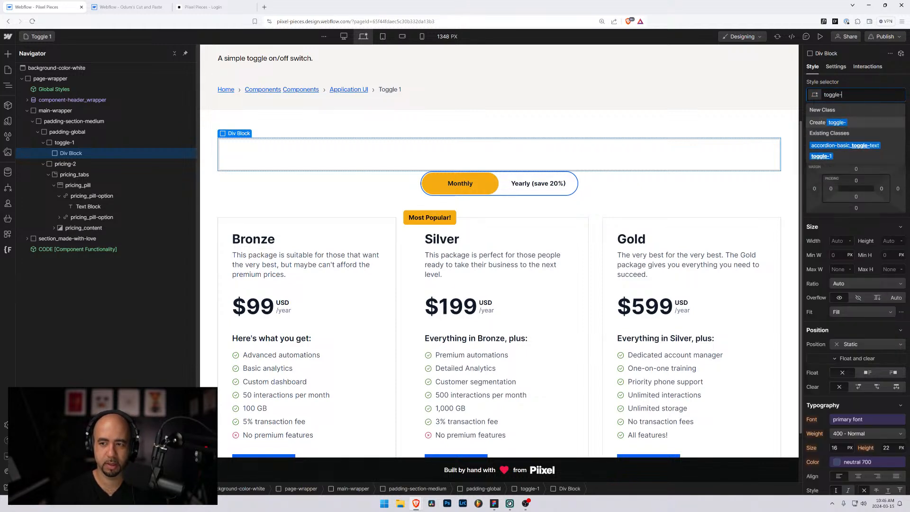
{"action": "type", "text": "1_"}
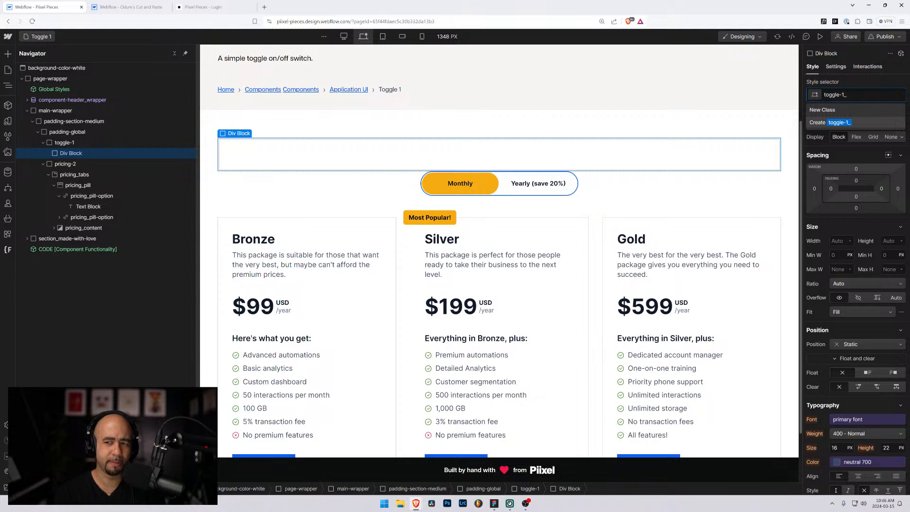
{"action": "type", "text": "pill"}
{"action": "key", "text": "Return"}
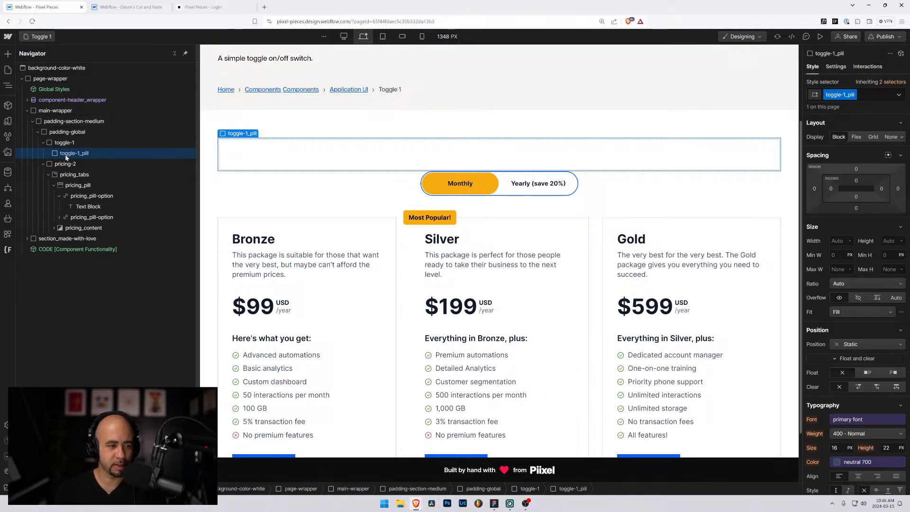
{"action": "key", "text": "ctrl+e"}
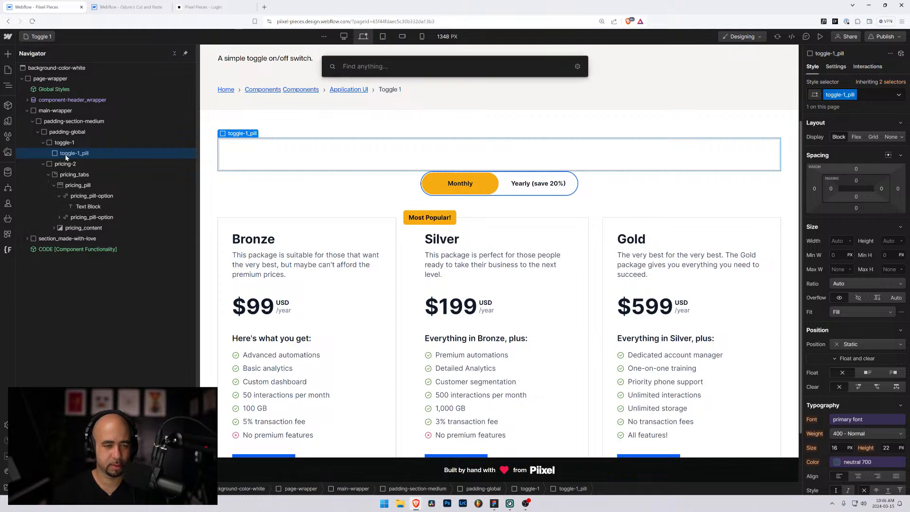
{"action": "key", "text": "Escape"}
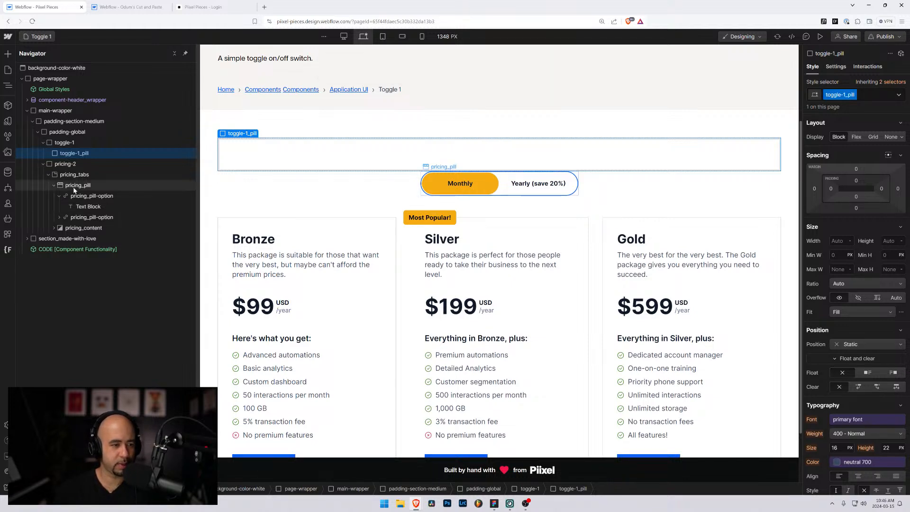
Step: Set the toggle-1_pill element's width to 4 rem and its height to 2 rem
{"action": "left_click", "coordinate": [71, 196]}
{"action": "left_click", "coordinate": [59, 195]}
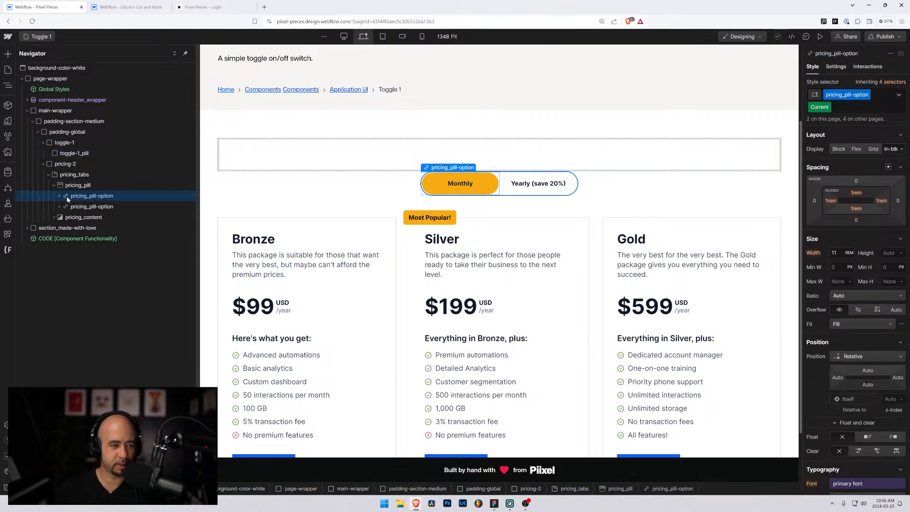
{"action": "left_click", "coordinate": [64, 154]}
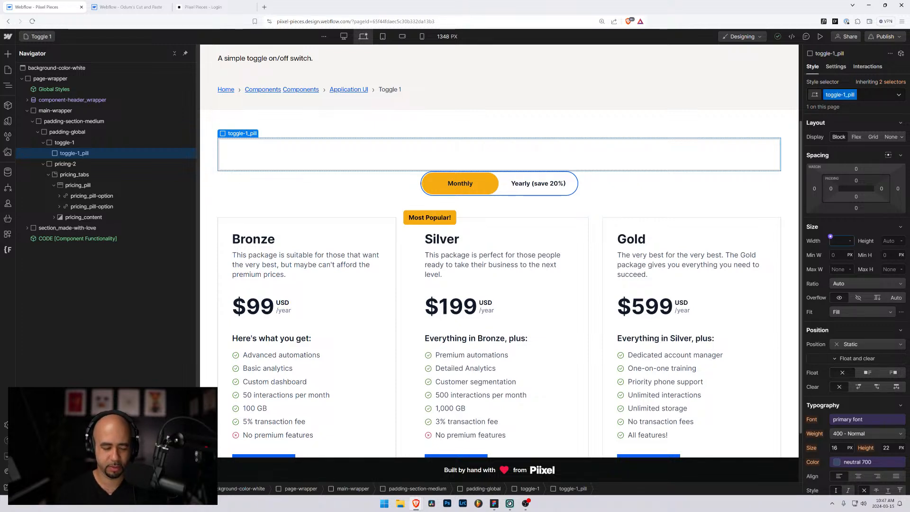
{"action": "type", "text": "4rem"}
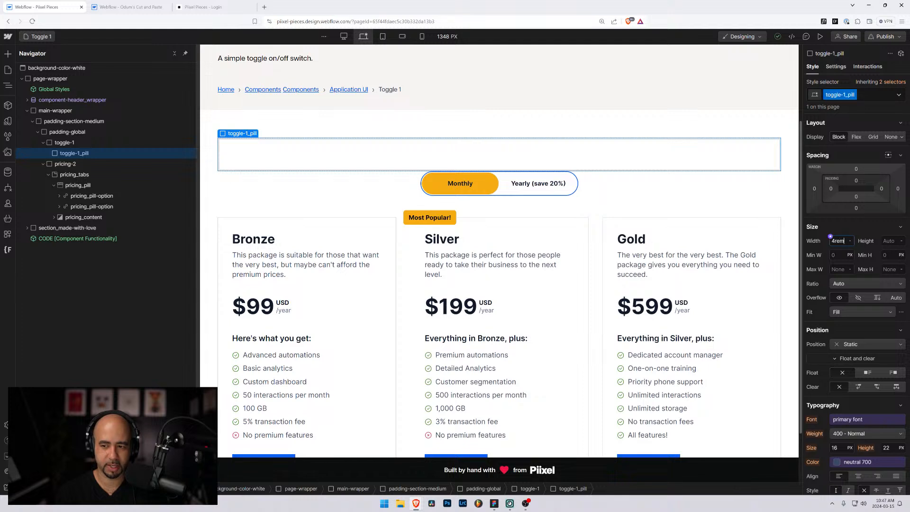
{"action": "key", "text": "Return"}
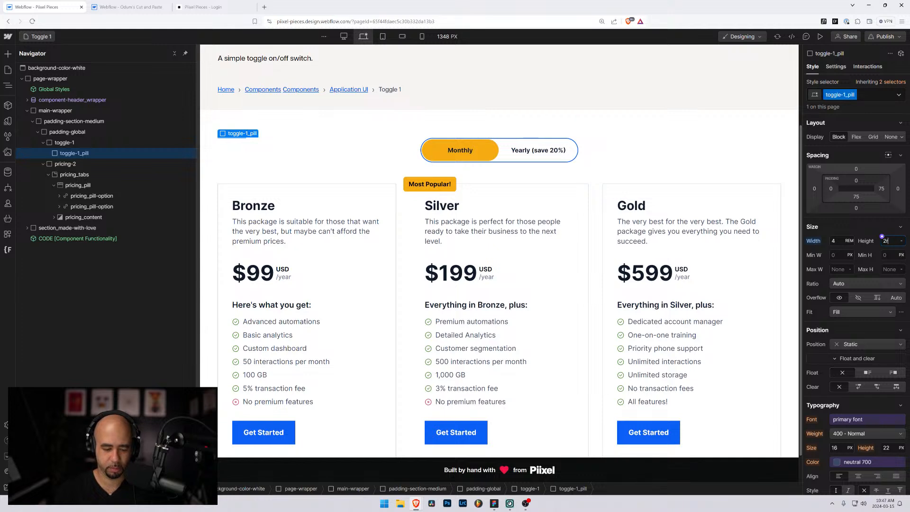
{"action": "key", "text": "Return"}
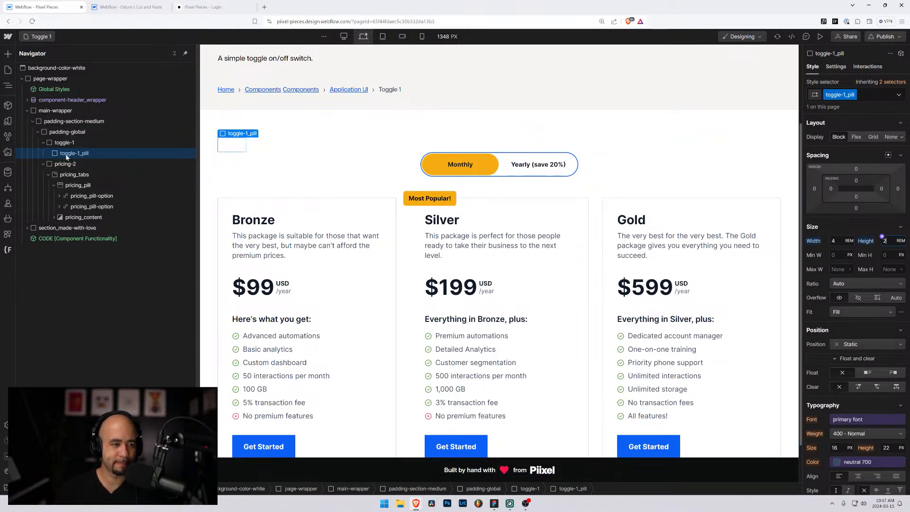
Step: Add a div block inside toggle-1_pill
{"action": "key", "text": "ctrl+e"}
{"action": "type", "text": "div"}
{"action": "key", "text": "Return"}
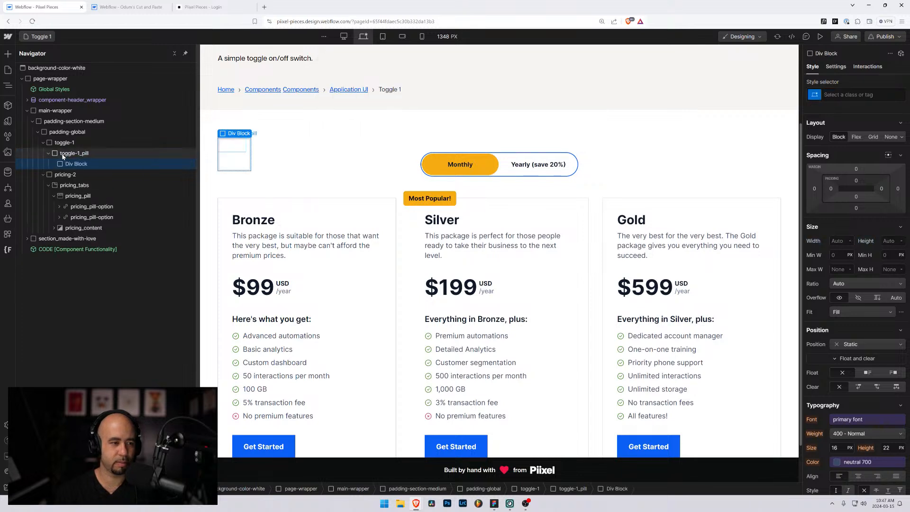
Step: Give toggle-1_pill a solid border 2/16 rem wide, coloured with the primary blue variable
{"action": "left_click", "coordinate": [59, 154]}
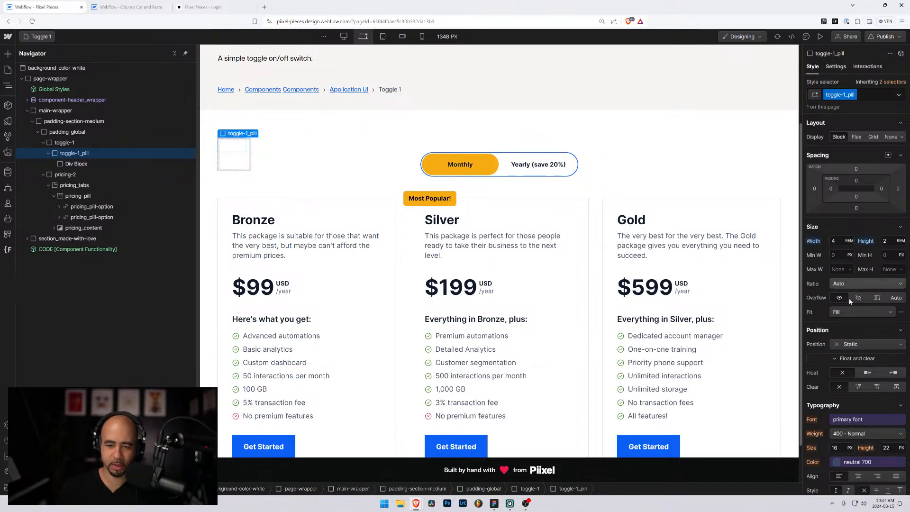
{"action": "scroll", "coordinate": [842, 330], "scroll_direction": "down", "scroll_amount": 2}
{"action": "scroll", "coordinate": [841, 326], "scroll_direction": "down", "scroll_amount": 3}
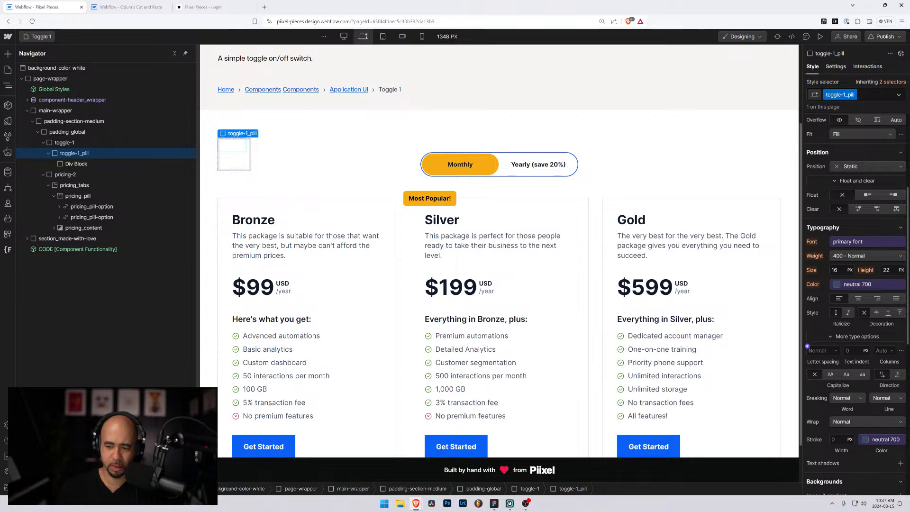
{"action": "scroll", "coordinate": [834, 363], "scroll_direction": "down", "scroll_amount": 8}
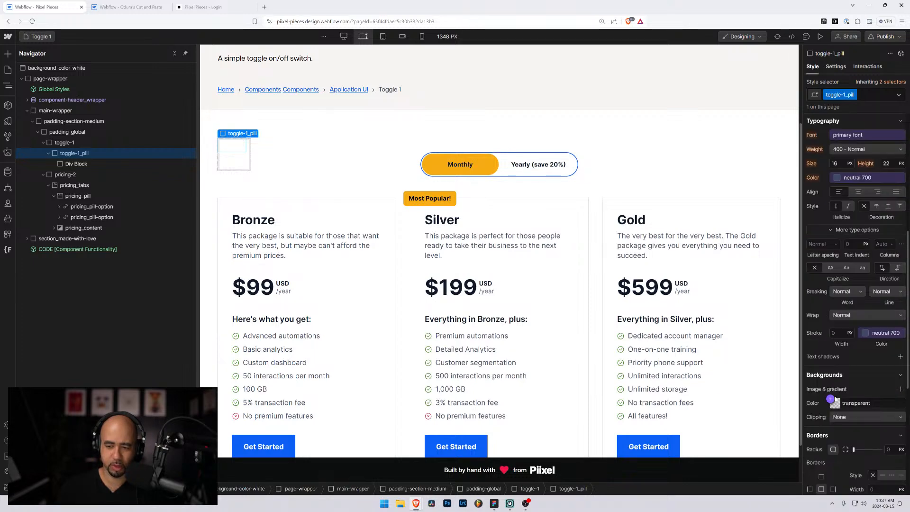
{"action": "left_click", "coordinate": [881, 297]}
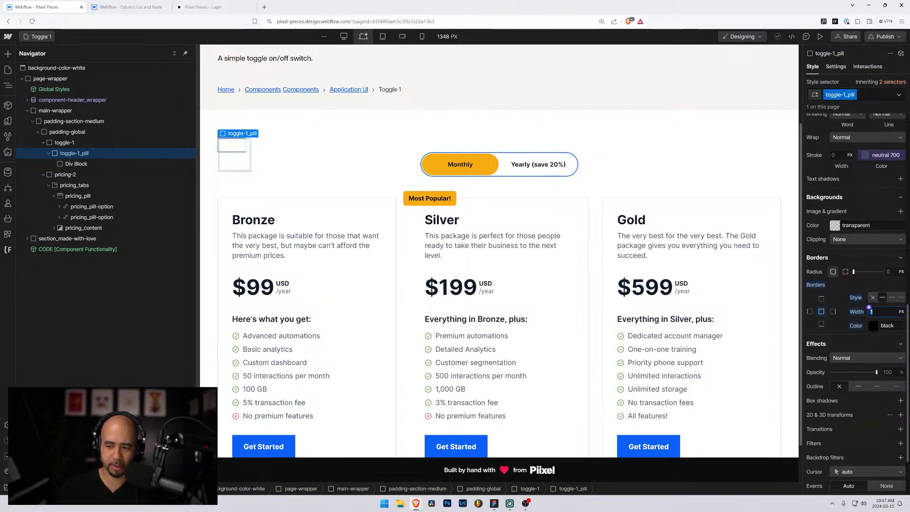
{"action": "type", "text": "2/16rem"}
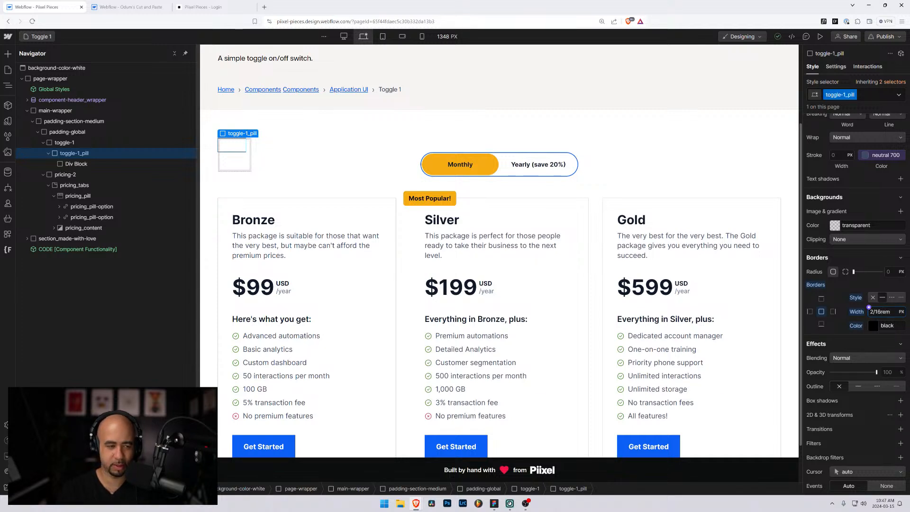
{"action": "key", "text": "Return"}
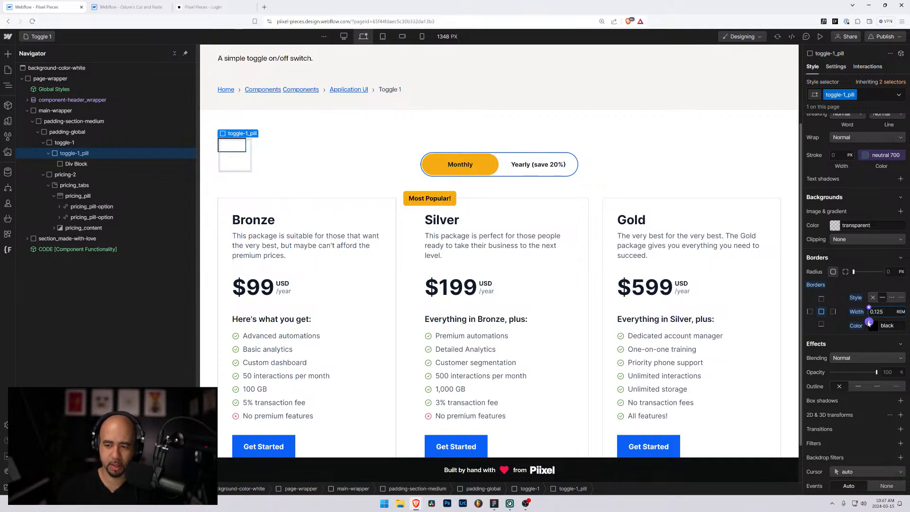
{"action": "left_click", "coordinate": [871, 325]}
{"action": "scroll", "coordinate": [848, 408], "scroll_direction": "down", "scroll_amount": 5}
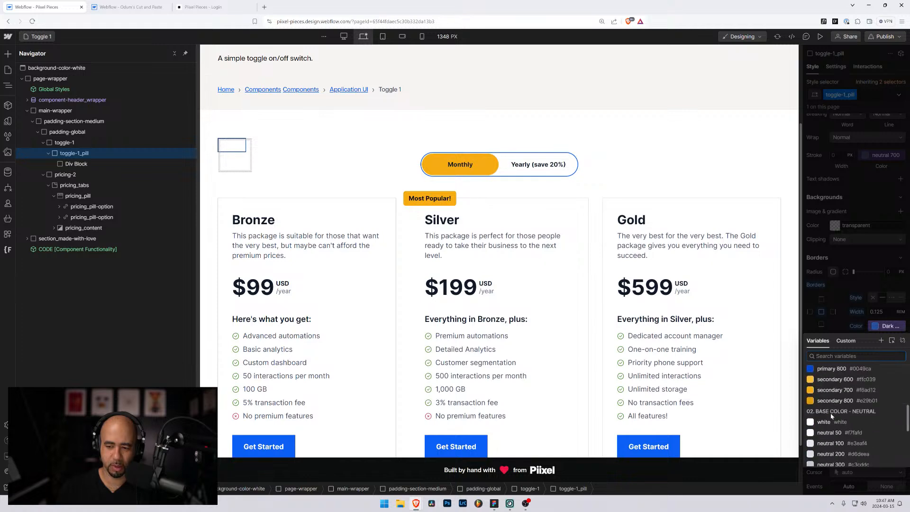
{"action": "scroll", "coordinate": [830, 413], "scroll_direction": "up", "scroll_amount": 2}
{"action": "left_click", "coordinate": [832, 394]}
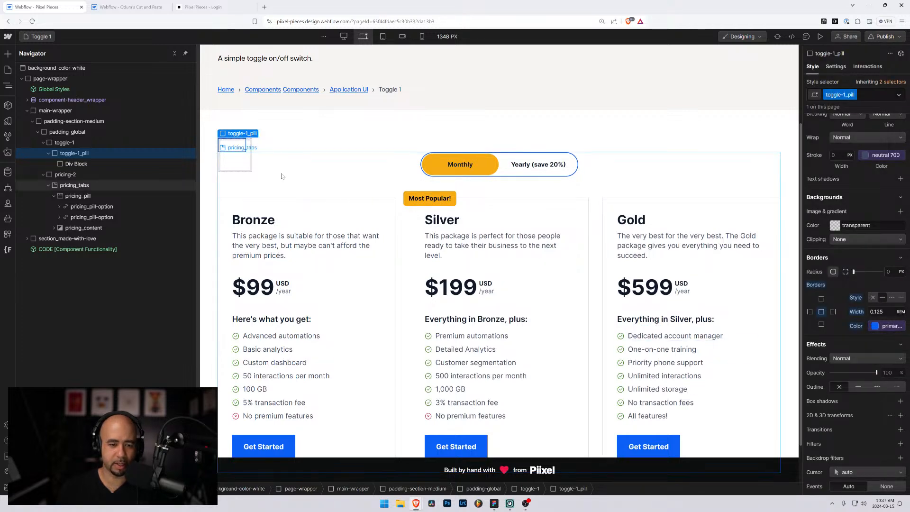
Step: Check the toggle designs in the Figma styleguide, and give the div block inside toggle-1_pill the class toggle-1_option in Webflow
{"action": "key", "text": "alt+Tab"}
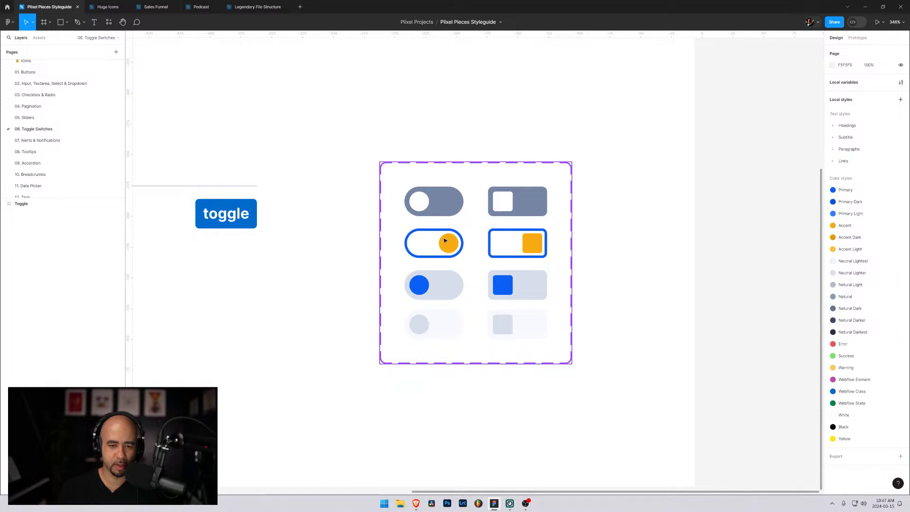
{"action": "key", "text": "alt+Tab"}
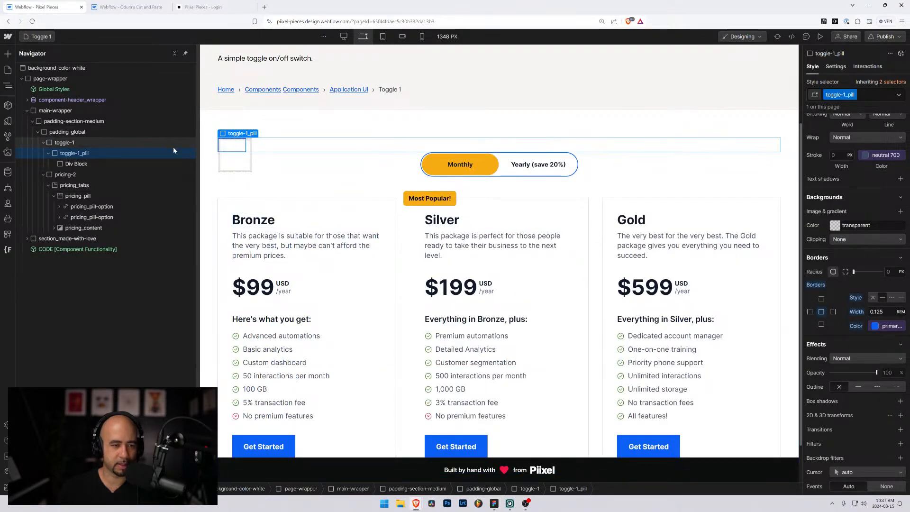
{"action": "left_click", "coordinate": [73, 164]}
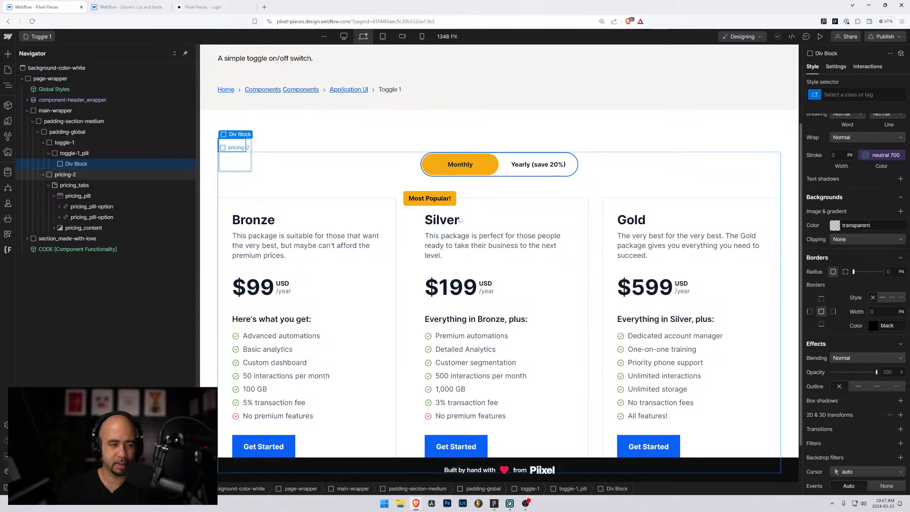
{"action": "left_click", "coordinate": [852, 97]}
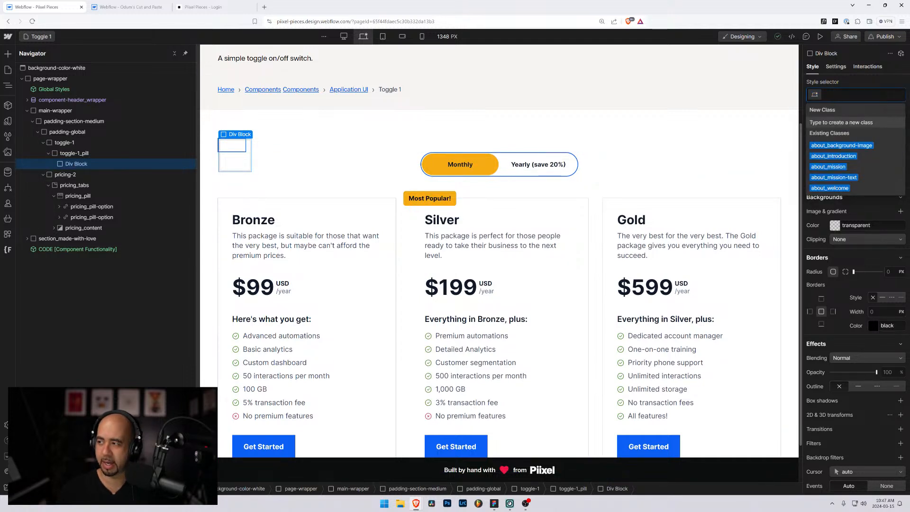
{"action": "type", "text": "toggle-1_"}
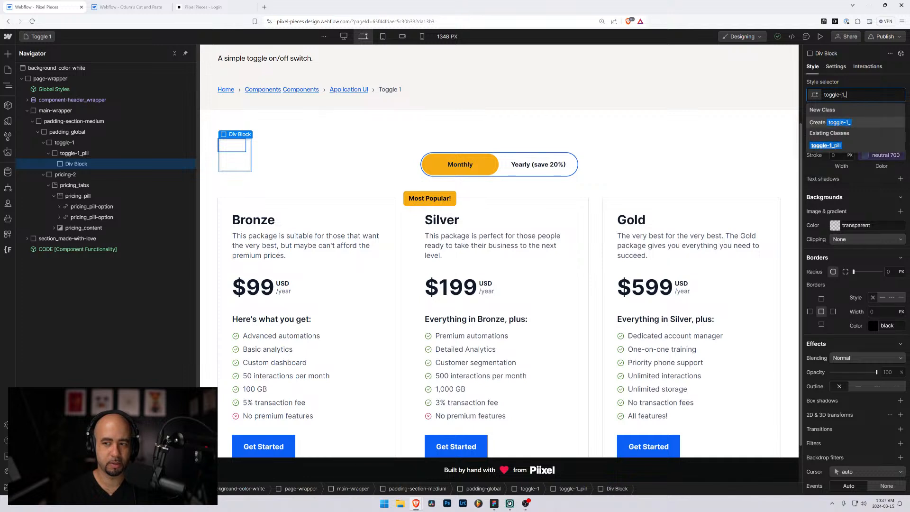
{"action": "type", "text": "pill-"}
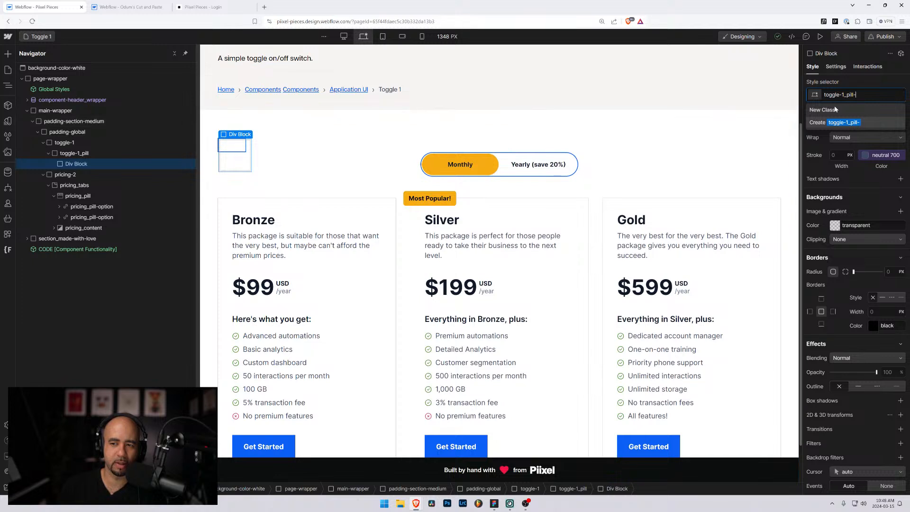
{"action": "key", "text": "shift+Left"}
{"action": "key", "text": "shift+Left"}
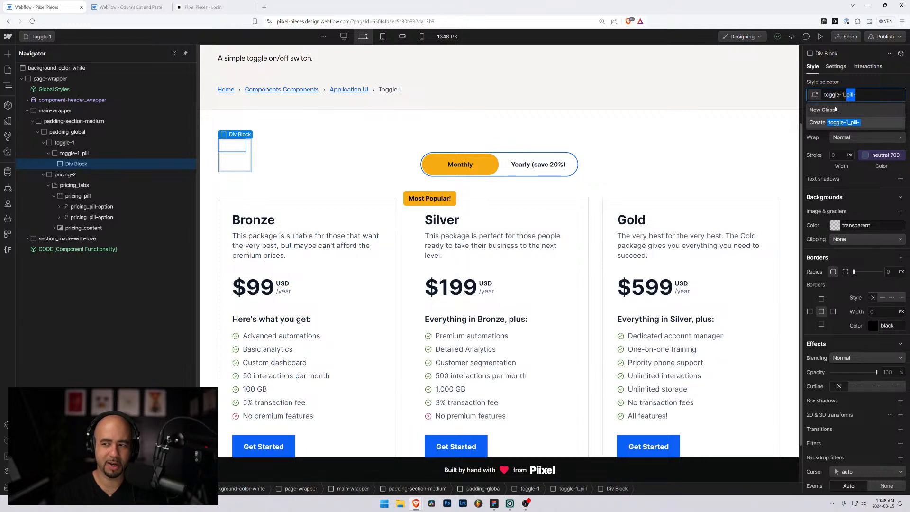
{"action": "type", "text": "option"}
{"action": "key", "text": "ctrl+a"}
{"action": "key", "text": "BackSpace"}
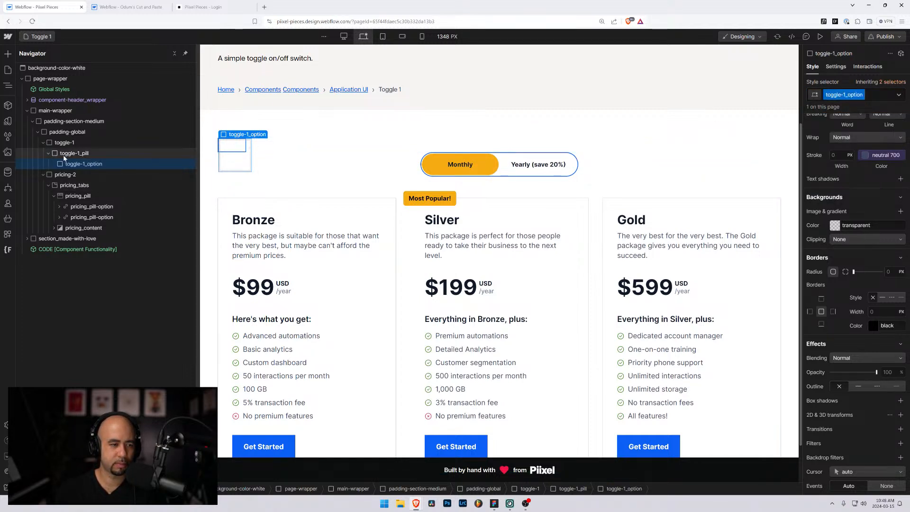
Step: Duplicate toggle-1_option inside toggle-1_pill and compare the styles of the two pricing_pill-option elements for reference
{"action": "key", "text": "ctrl+d"}
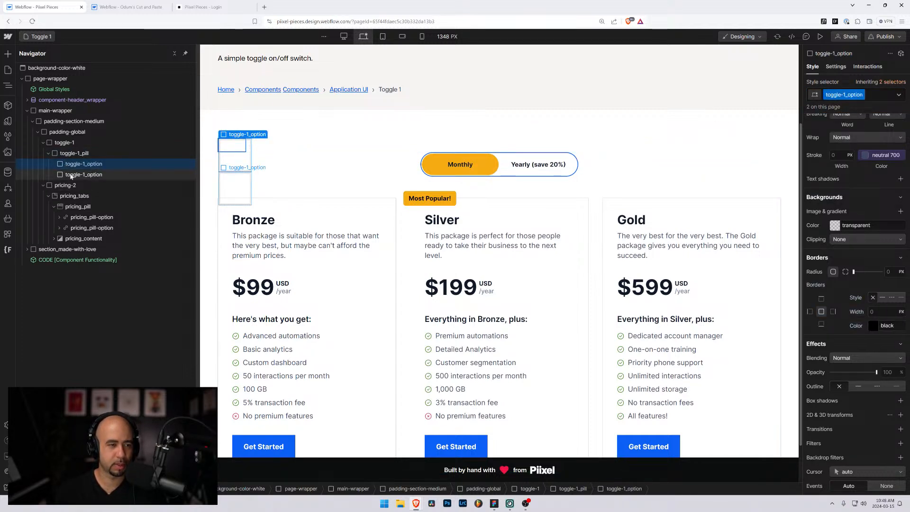
{"action": "left_click", "coordinate": [70, 175]}
{"action": "left_click", "coordinate": [87, 218]}
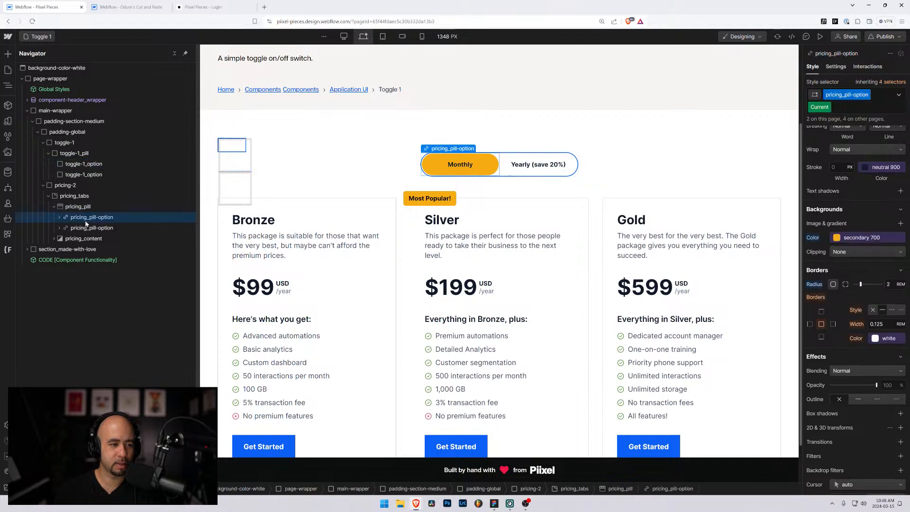
{"action": "left_click", "coordinate": [88, 228]}
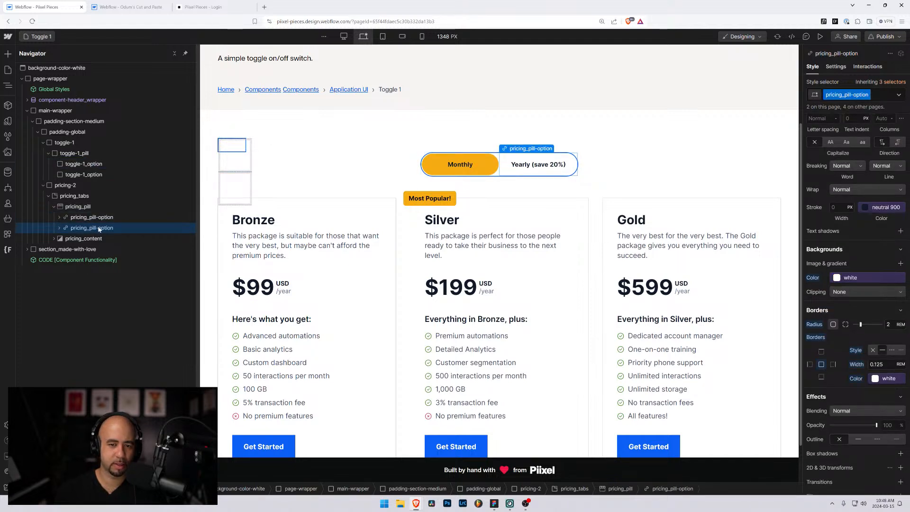
{"action": "left_click", "coordinate": [81, 217]}
{"action": "left_click", "coordinate": [85, 229]}
{"action": "left_click", "coordinate": [87, 218]}
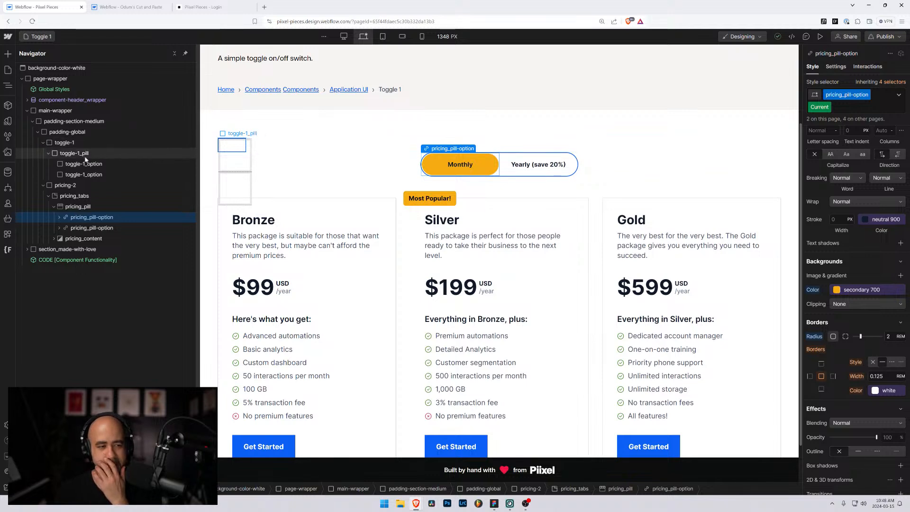
Step: Delete the second toggle-1_option element from toggle-1_pill
{"action": "left_click", "coordinate": [88, 175]}
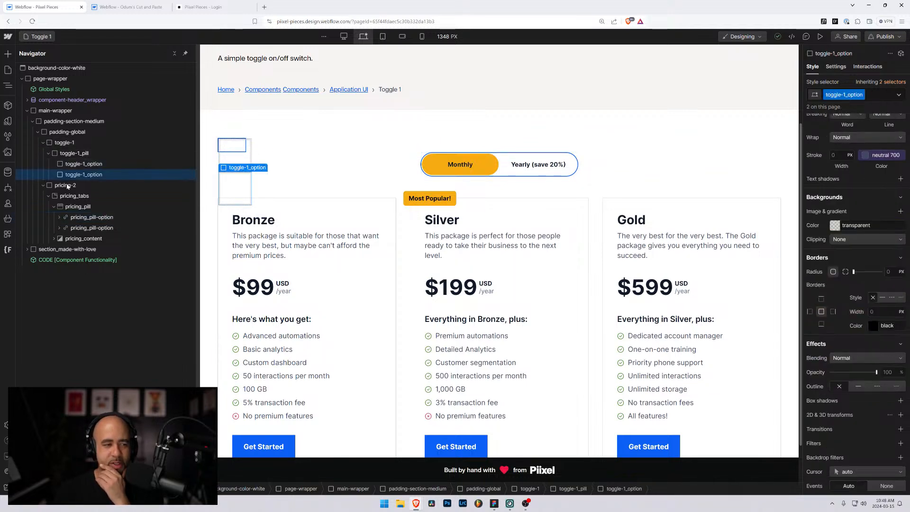
{"action": "left_click", "coordinate": [92, 164]}
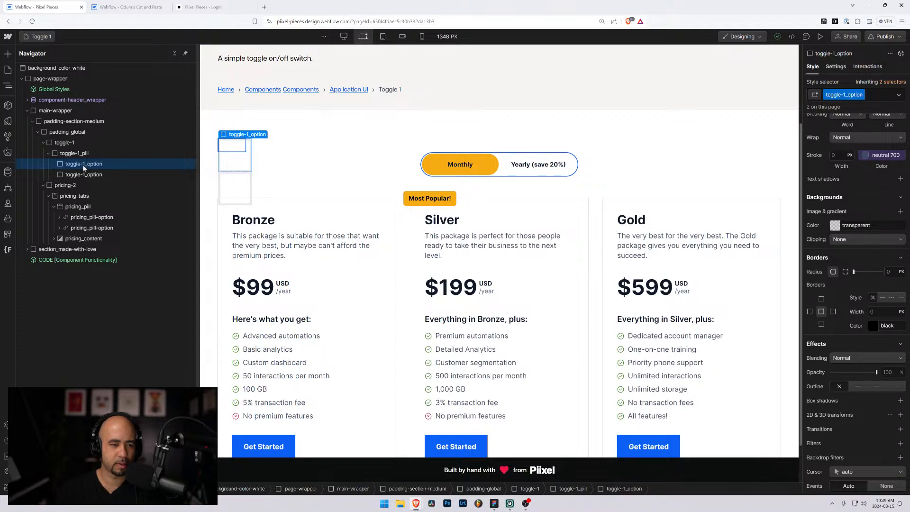
{"action": "left_click", "coordinate": [84, 174]}
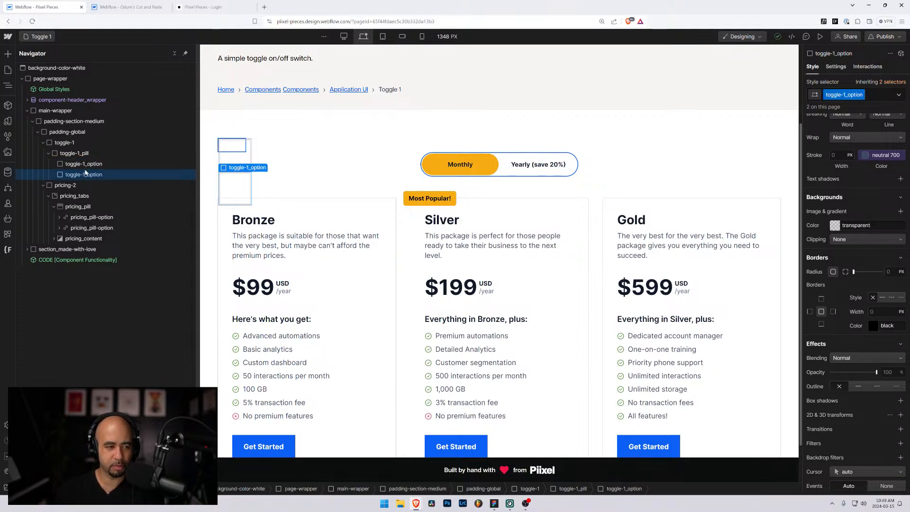
{"action": "key", "text": "Delete"}
{"action": "left_click", "coordinate": [74, 163]}
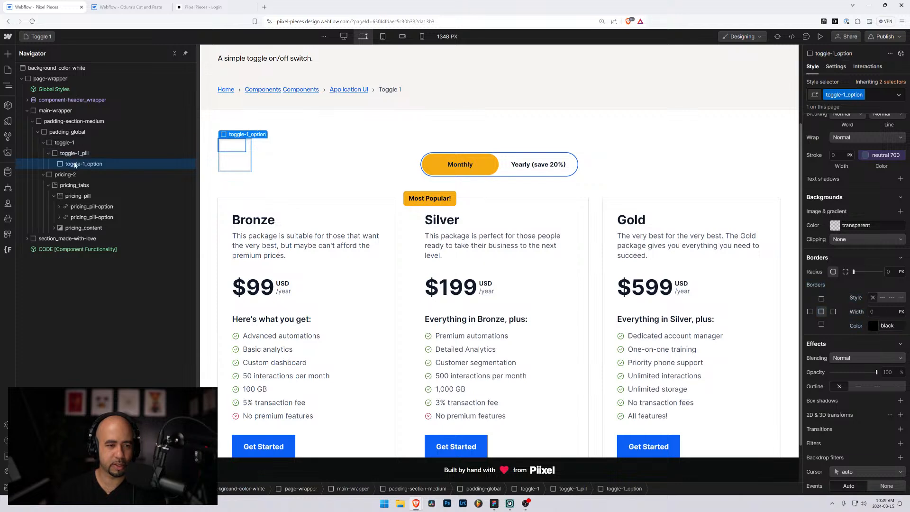
{"action": "left_click", "coordinate": [861, 95]}
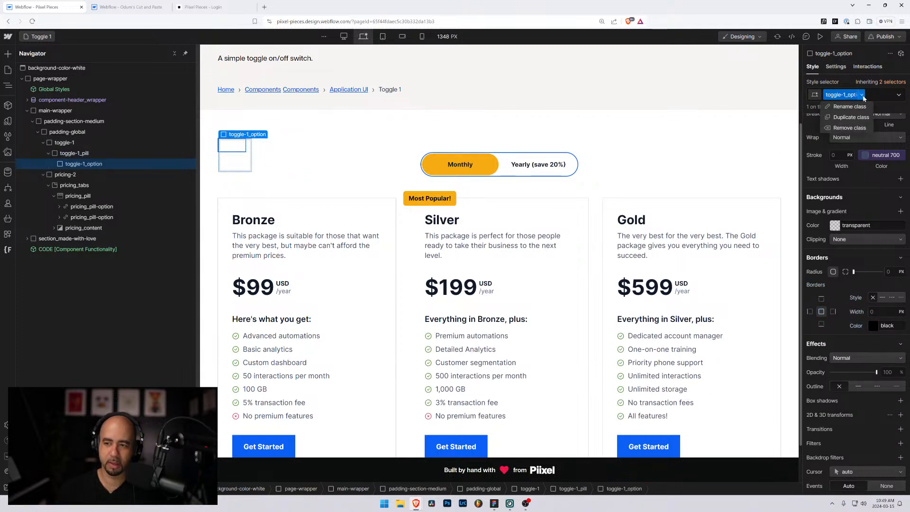
{"action": "left_click", "coordinate": [858, 107]}
{"action": "left_click", "coordinate": [862, 95]}
{"action": "left_click_drag", "start_coordinate": [862, 95], "coordinate": [847, 95]}
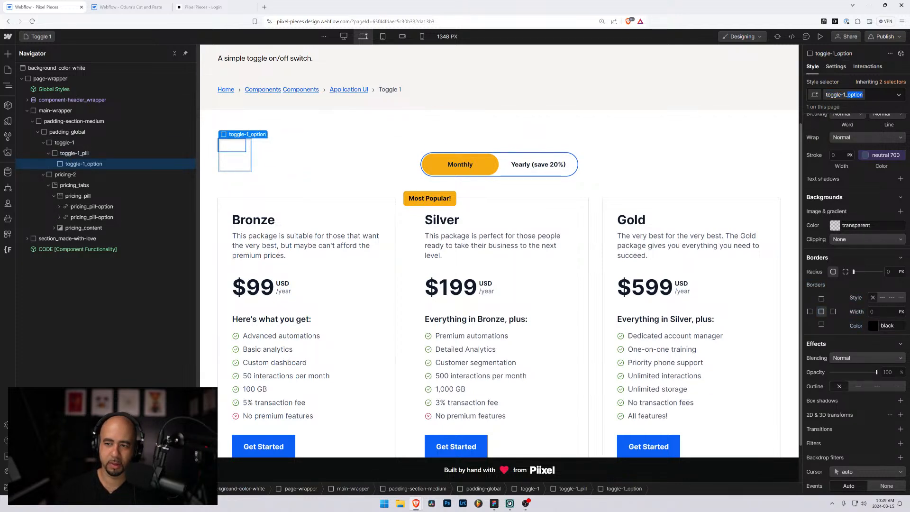
{"action": "left_click", "coordinate": [76, 174]}
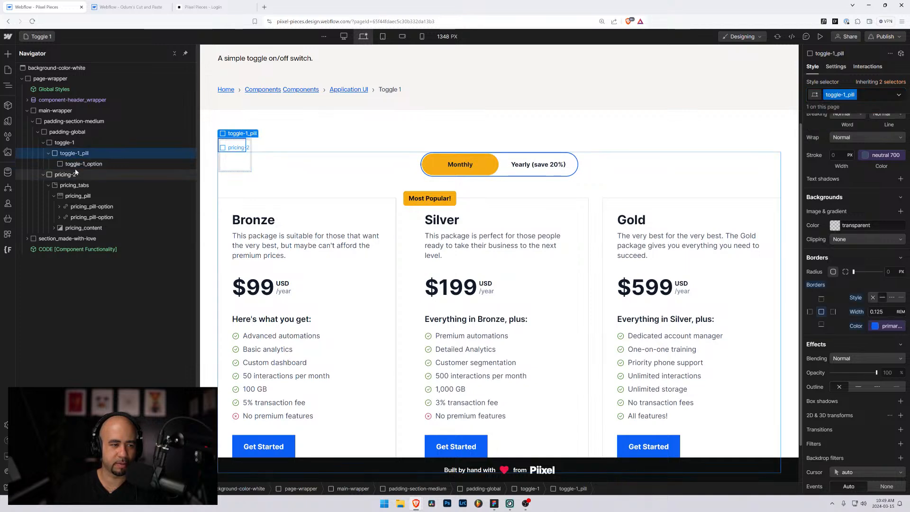
Step: Try a 75 px width on toggle-1_option and check it against the toggle designs in the Figma styleguide
{"action": "left_click", "coordinate": [77, 165]}
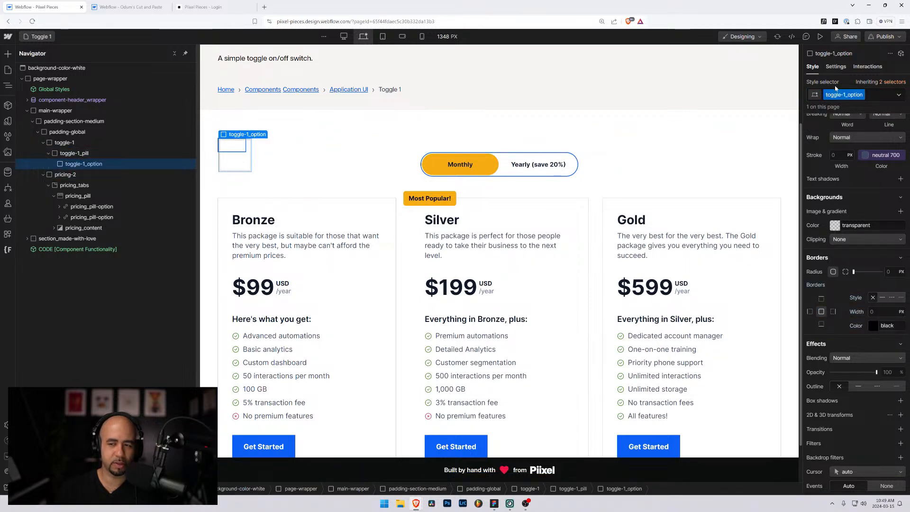
{"action": "left_click", "coordinate": [870, 101]}
{"action": "scroll", "coordinate": [846, 161], "scroll_direction": "up", "scroll_amount": 8}
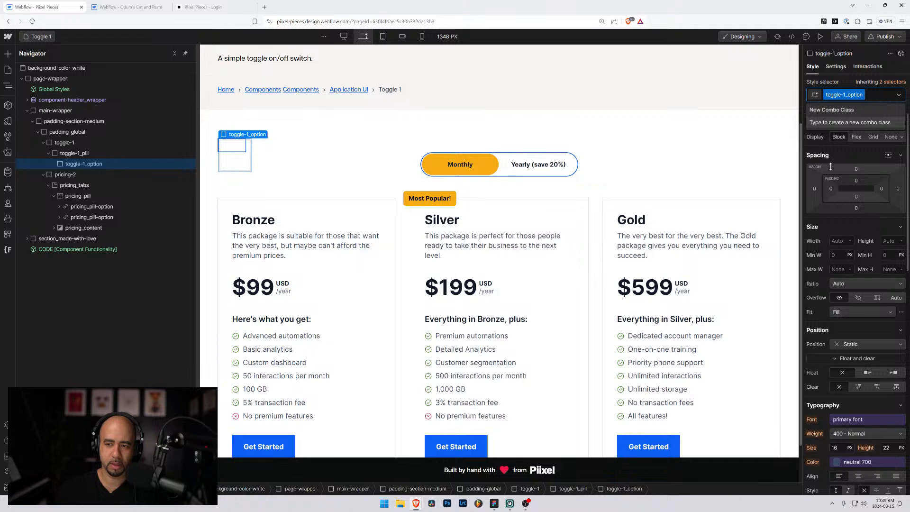
{"action": "left_click_drag", "start_coordinate": [834, 240], "coordinate": [837, 240]}
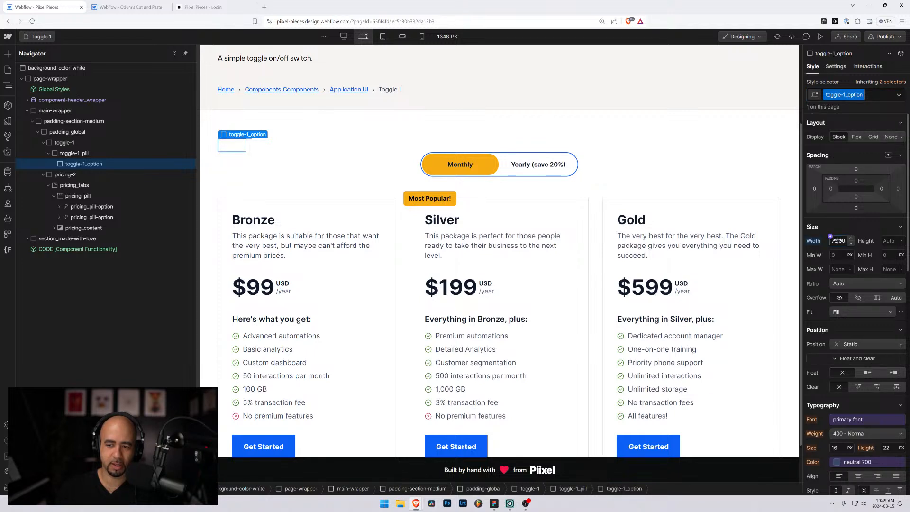
{"action": "left_click", "coordinate": [844, 240]}
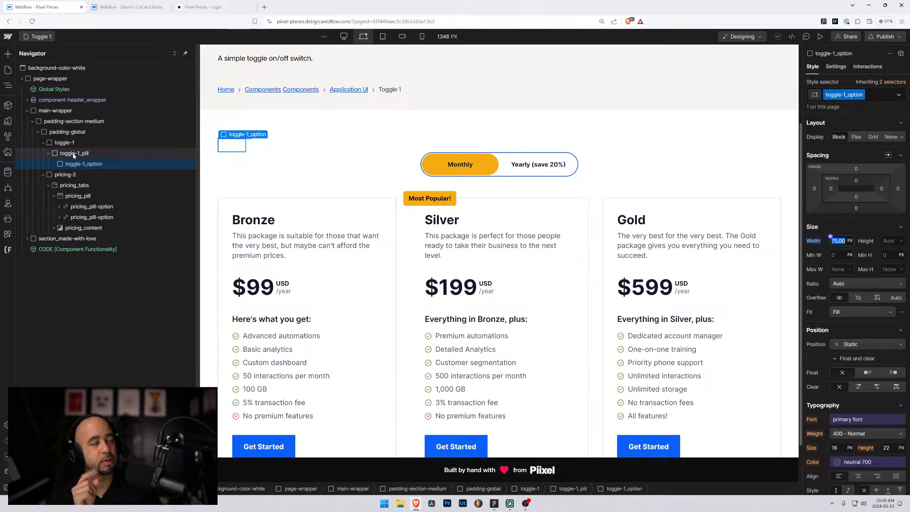
{"action": "key", "text": "alt+Tab"}
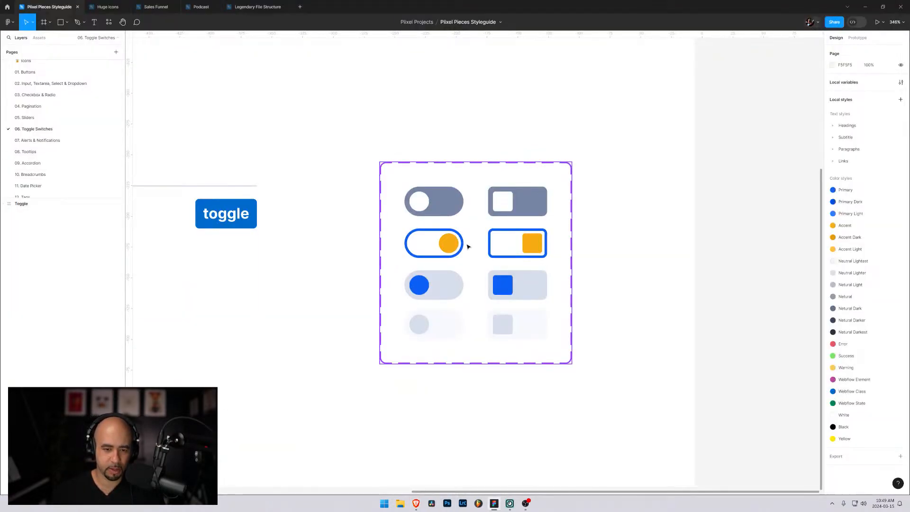
{"action": "key", "text": "alt+Tab"}
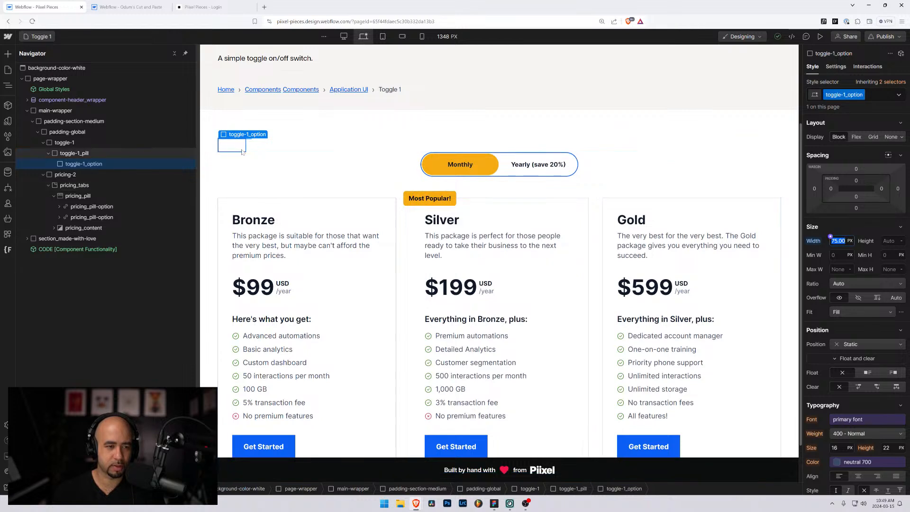
Step: Reset the width of toggle-1_option
{"action": "key", "text": "super"}
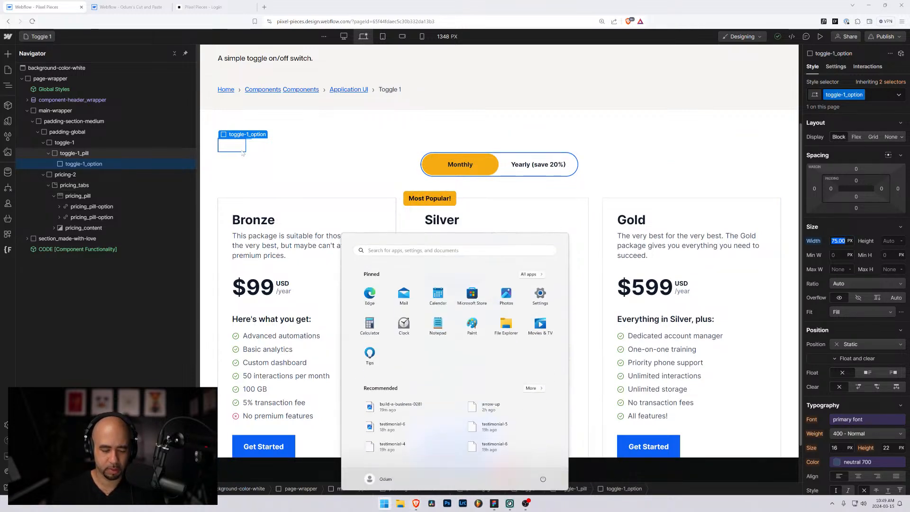
{"action": "left_click", "coordinate": [832, 155]}
{"action": "left_click", "coordinate": [843, 188]}
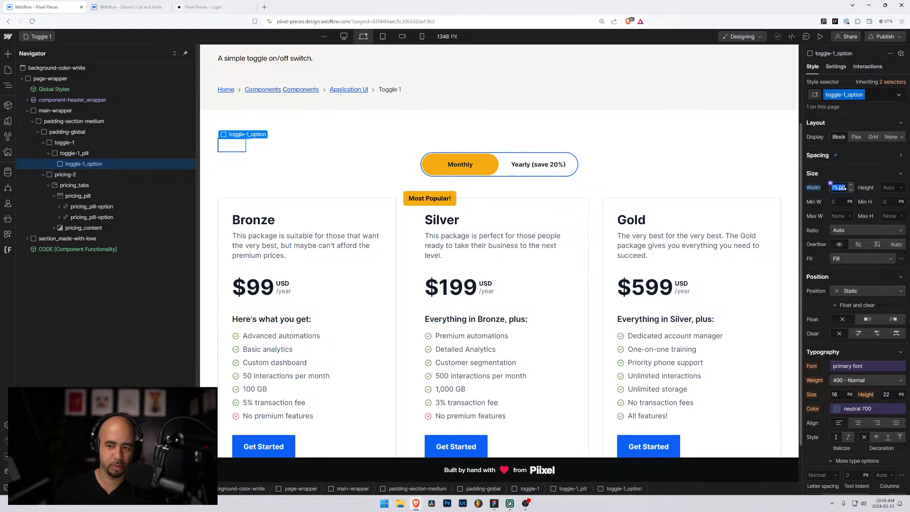
{"action": "left_click", "coordinate": [821, 157]}
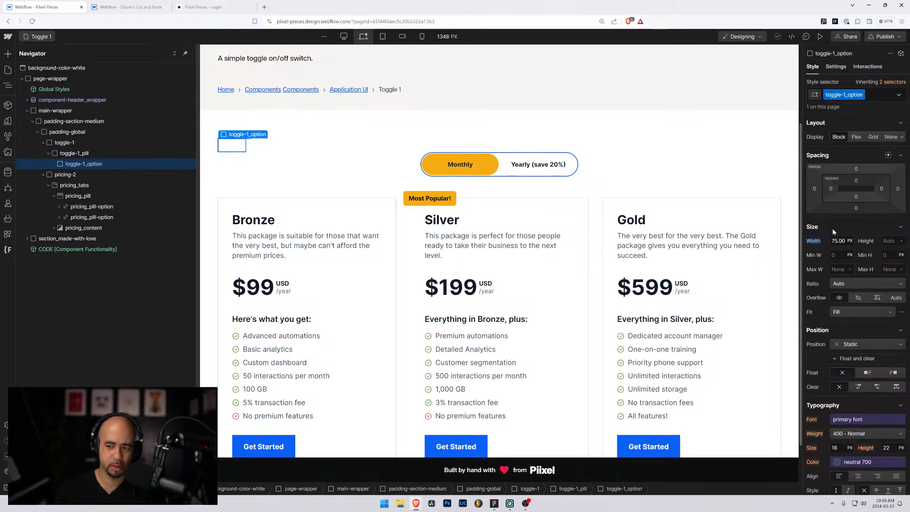
{"action": "left_click", "coordinate": [813, 240], "text": "alt"}
Step: Set the width of toggle-1_option to 28/32 rem
{"action": "left_click", "coordinate": [830, 238]}
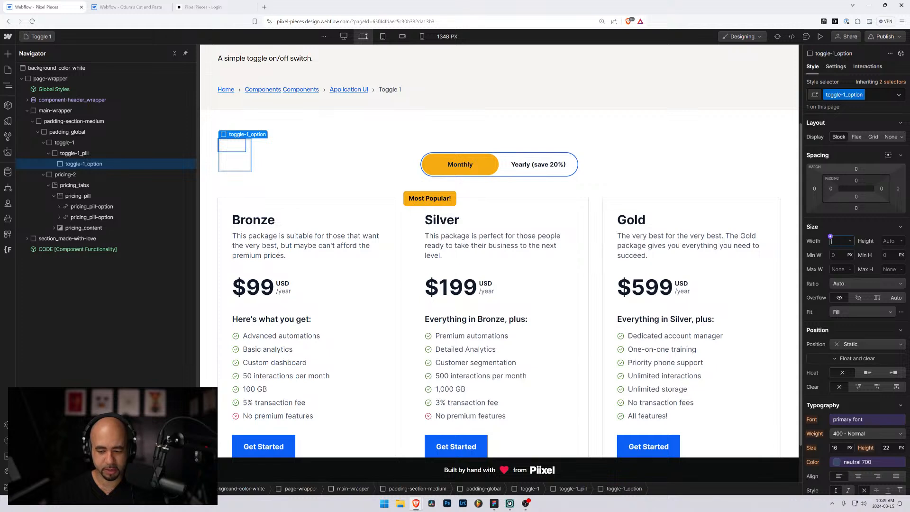
{"action": "type", "text": "28/"}
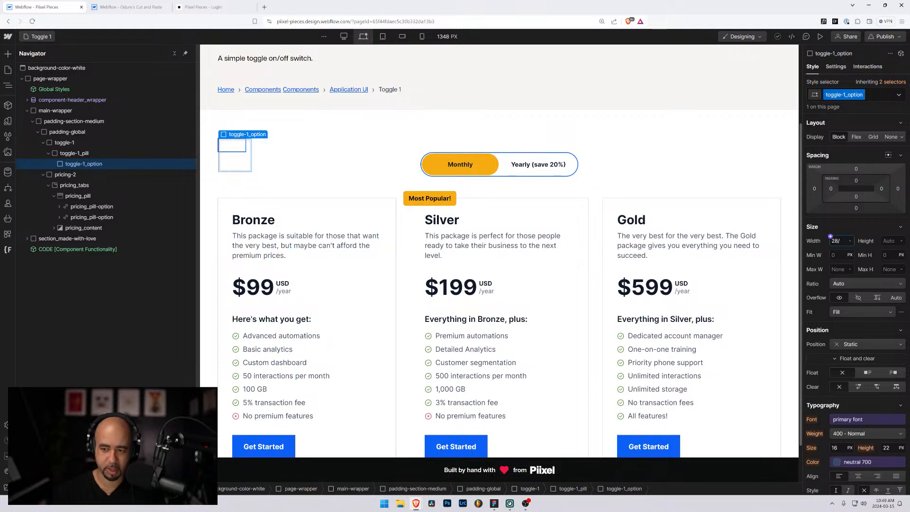
{"action": "type", "text": "32rem"}
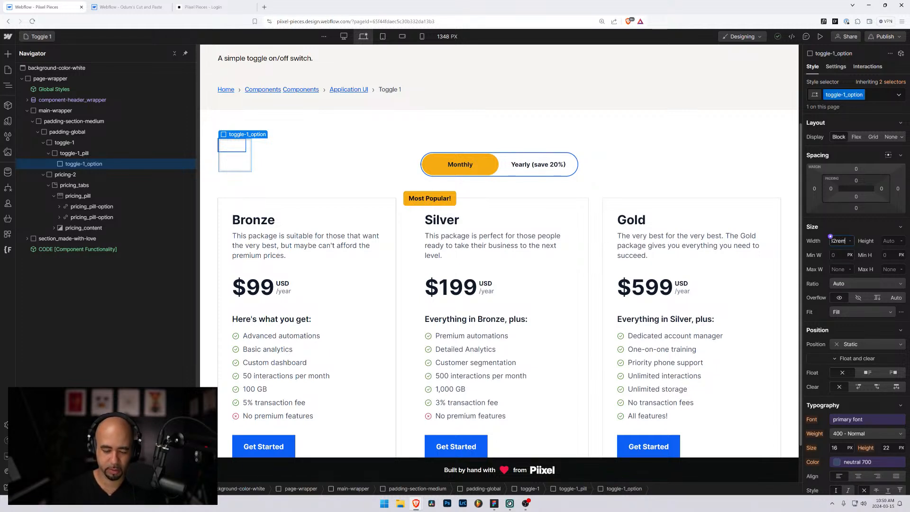
{"action": "key", "text": "Return"}
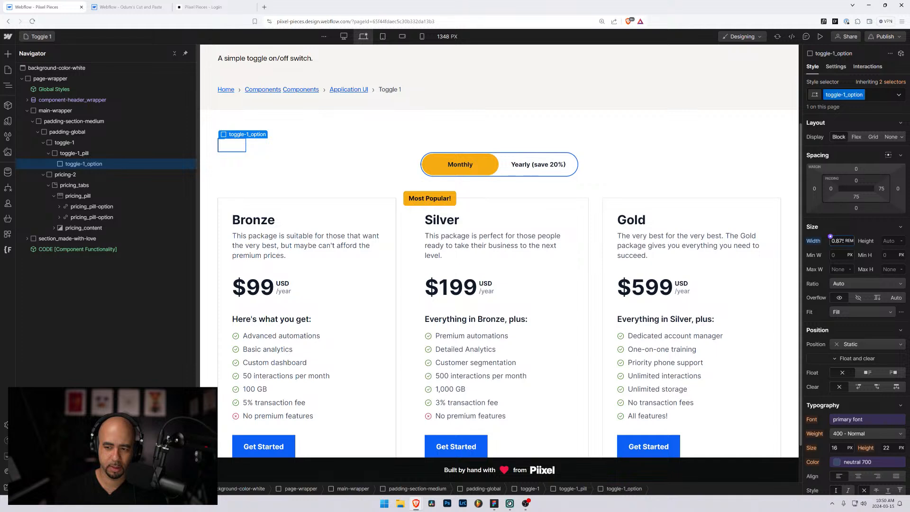
Step: Set the width of toggle-1_option to 28/16 rem and its height to 1.75 rem
{"action": "left_click", "coordinate": [837, 241]}
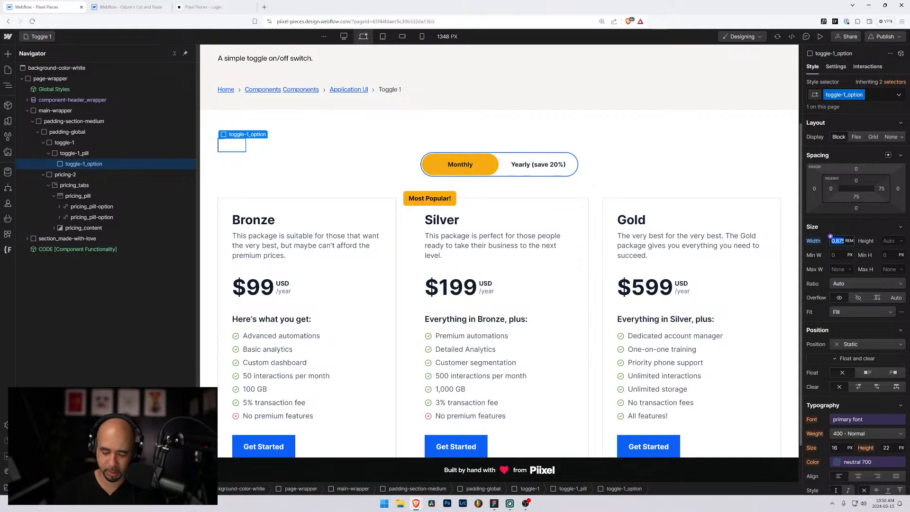
{"action": "type", "text": "28/16"}
{"action": "key", "text": "Return"}
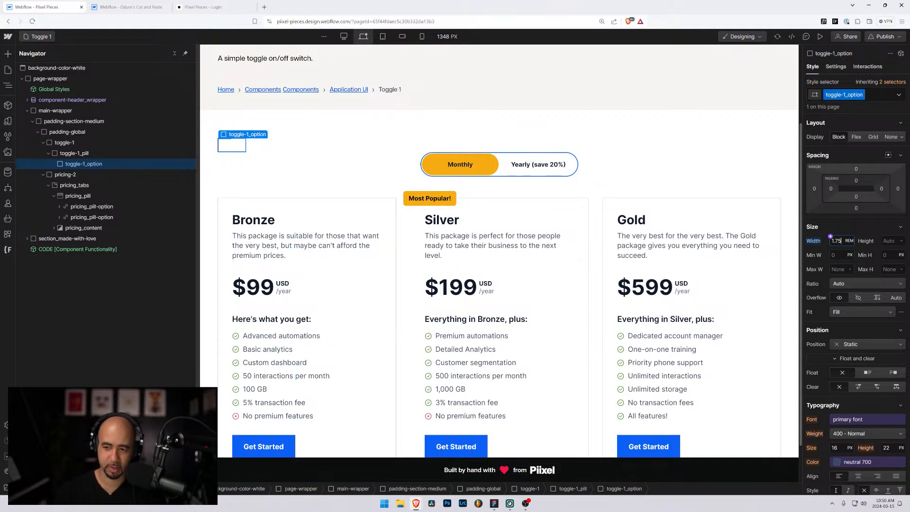
{"action": "left_click", "coordinate": [882, 238]}
{"action": "type", "text": "1.75rem"}
{"action": "key", "text": "Return"}
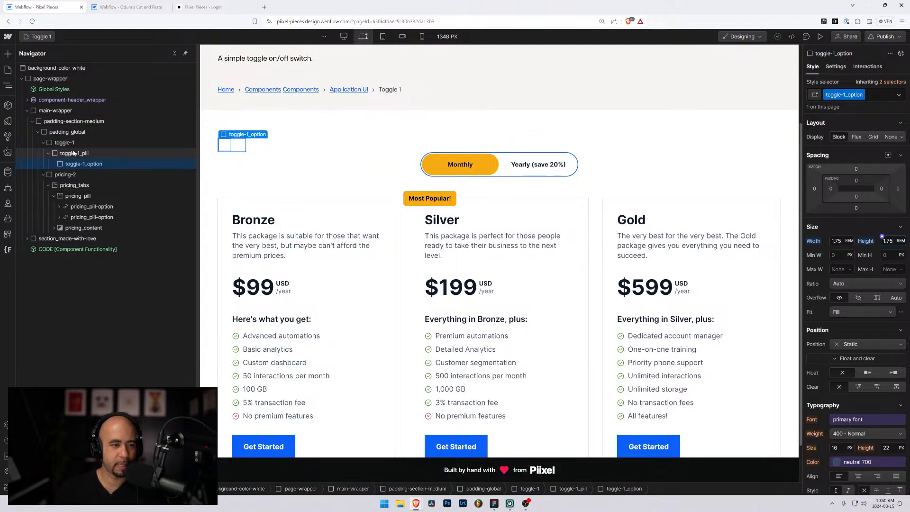
Step: Check the toggle designs in the Figma styleguide and return to the Webflow page
{"action": "key", "text": "alt+Tab"}
{"action": "key", "text": "alt+Tab"}
{"action": "key", "text": "alt+Tab"}
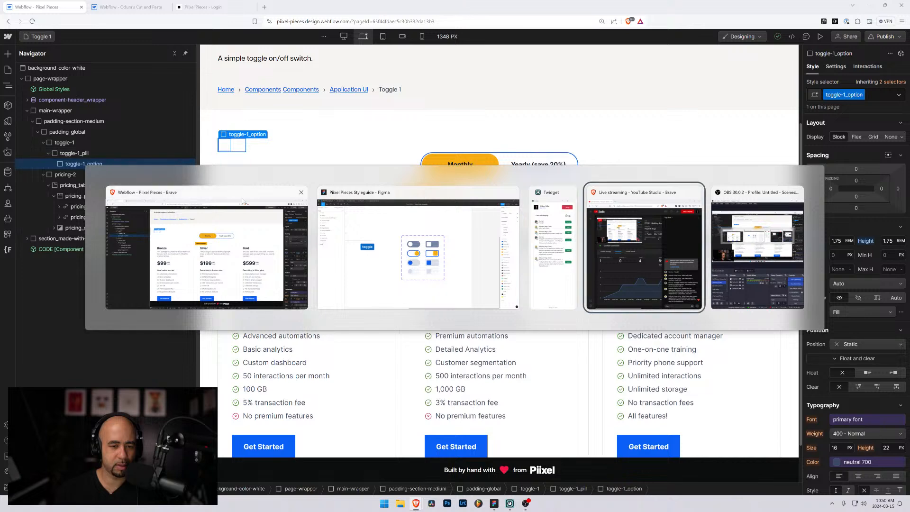
{"action": "left_click", "coordinate": [353, 228]}
{"action": "key", "text": "alt+Tab"}
{"action": "key", "text": "alt+Tab"}
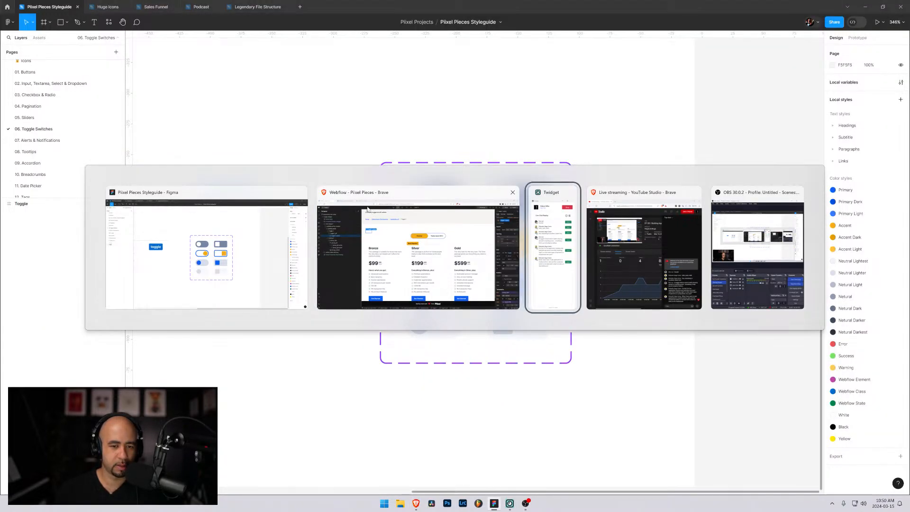
{"action": "left_click", "coordinate": [367, 209]}
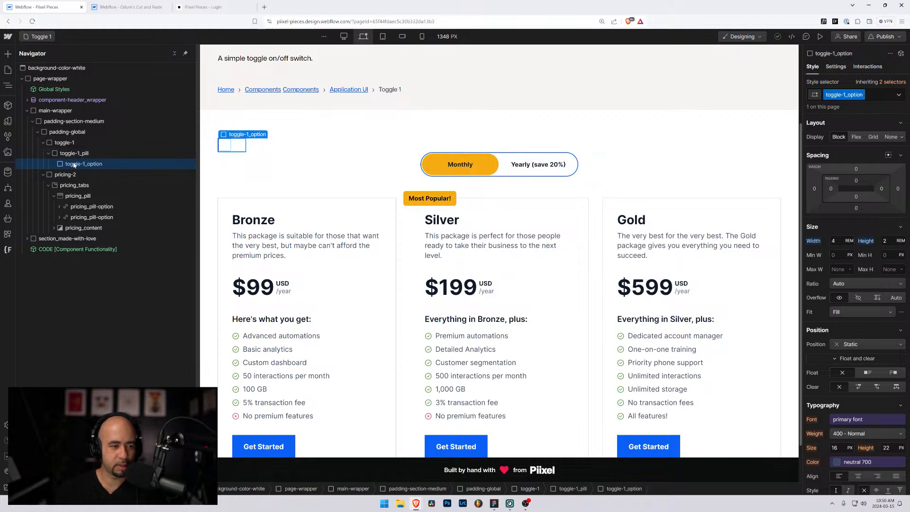
Step: Fill the background of toggle-1_option with the secondary 700 colour variable
{"action": "scroll", "coordinate": [842, 429], "scroll_direction": "down", "scroll_amount": 3}
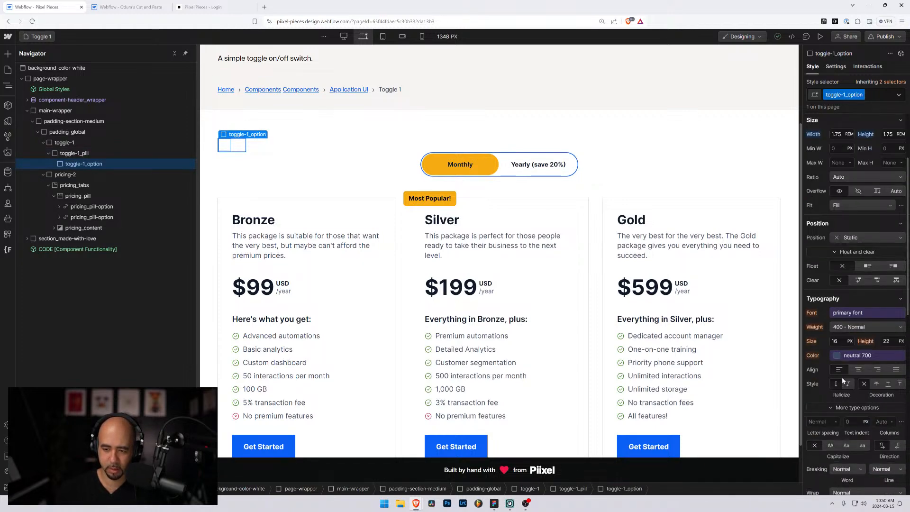
{"action": "scroll", "coordinate": [843, 380], "scroll_direction": "down", "scroll_amount": 5}
{"action": "left_click", "coordinate": [832, 402]}
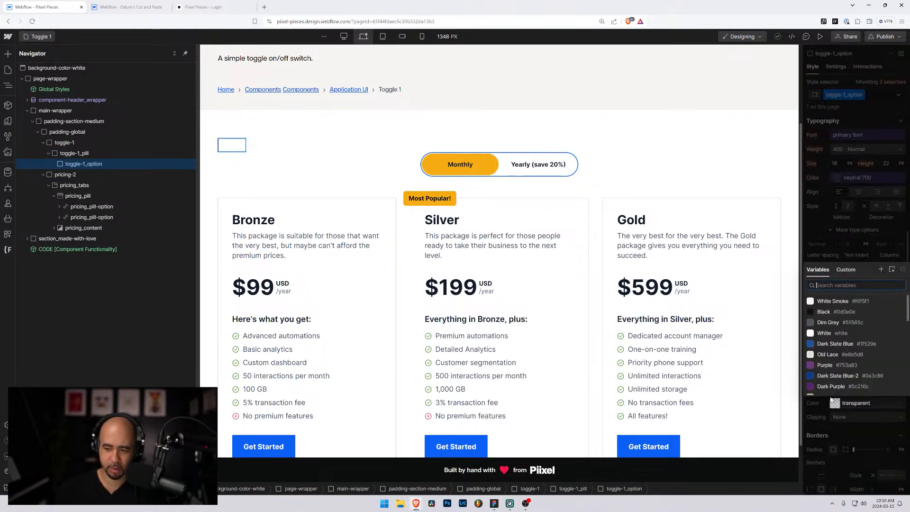
{"action": "scroll", "coordinate": [833, 360], "scroll_direction": "down", "scroll_amount": 5}
{"action": "left_click", "coordinate": [829, 348]}
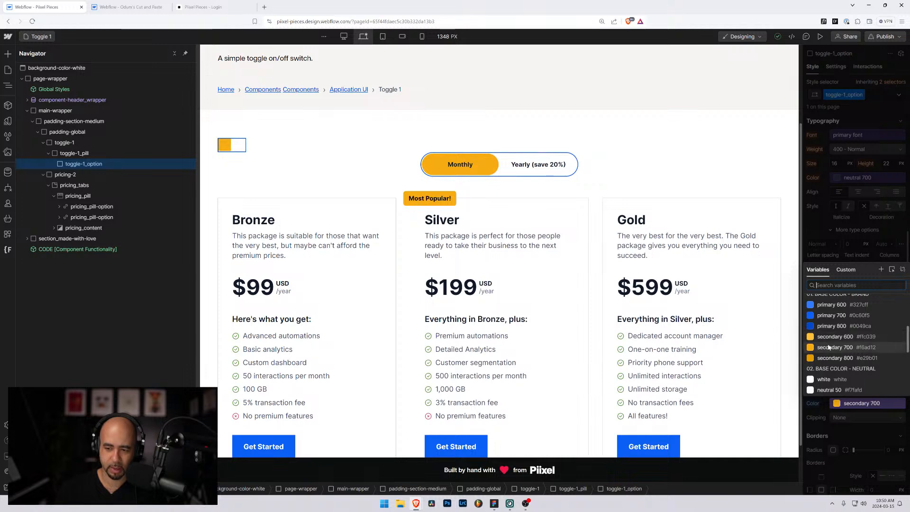
{"action": "left_click", "coordinate": [829, 347]}
{"action": "left_click", "coordinate": [340, 135]}
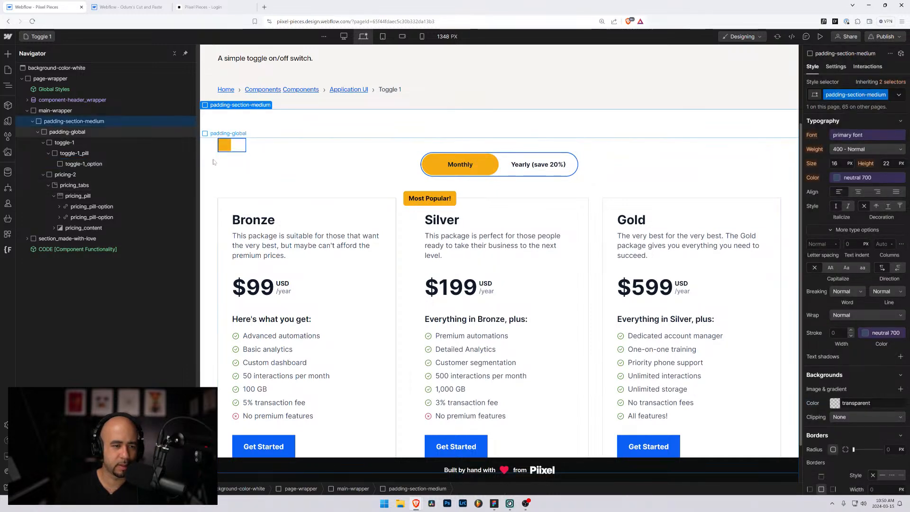
Step: Make toggle-1_pill a horizontal flex container with its content aligned to the left and vertically centred
{"action": "scroll", "coordinate": [214, 162], "scroll_direction": "up", "scroll_amount": 3}
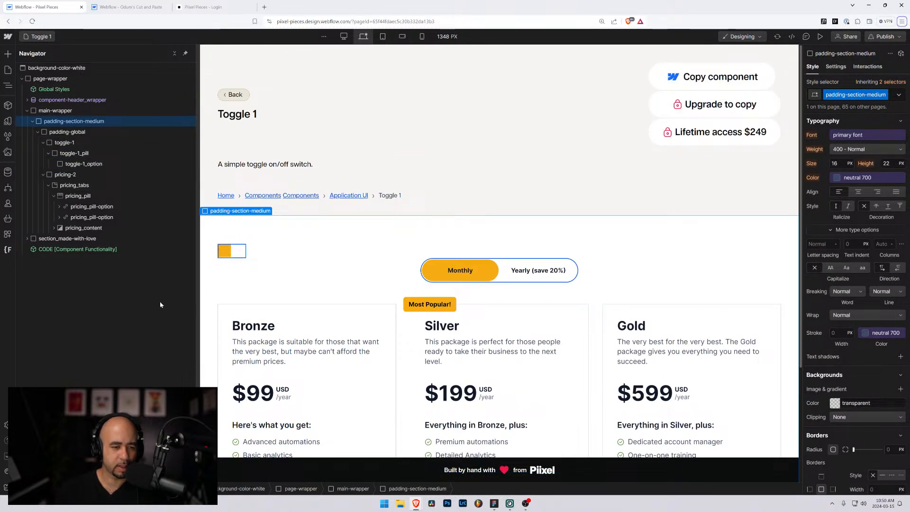
{"action": "left_click", "coordinate": [79, 153]}
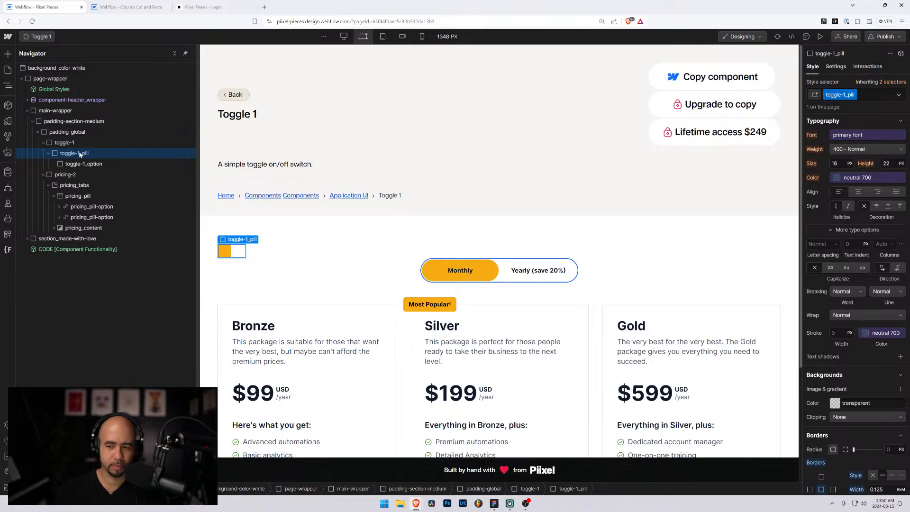
{"action": "left_click", "coordinate": [79, 164]}
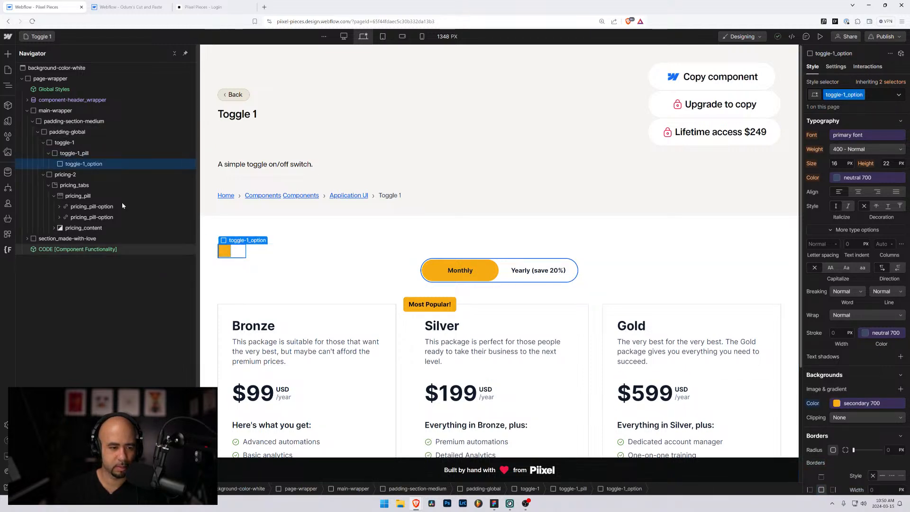
{"action": "left_click", "coordinate": [70, 154]}
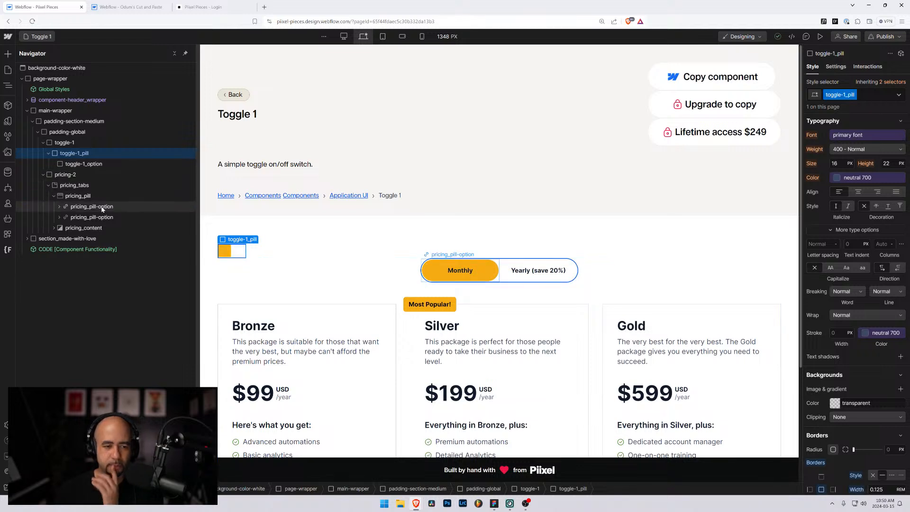
{"action": "scroll", "coordinate": [849, 142], "scroll_direction": "up", "scroll_amount": 5}
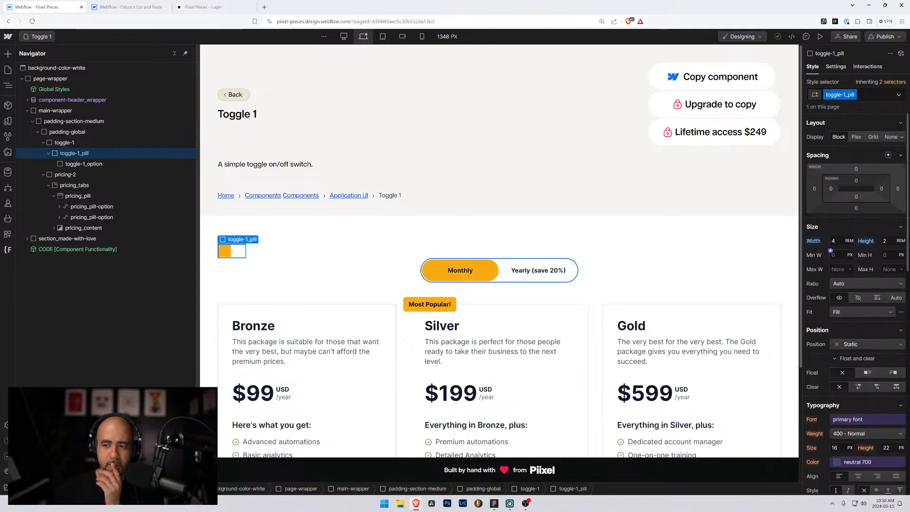
{"action": "left_click", "coordinate": [855, 137]}
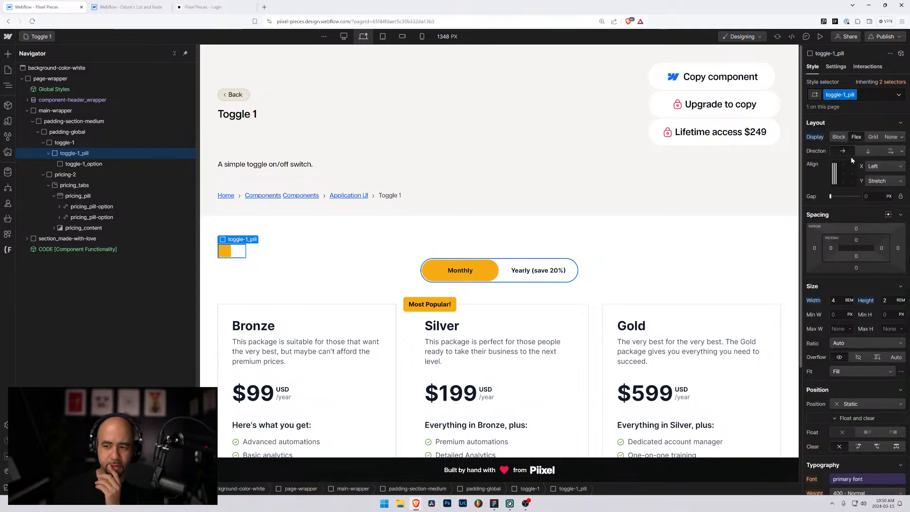
{"action": "left_click", "coordinate": [835, 174]}
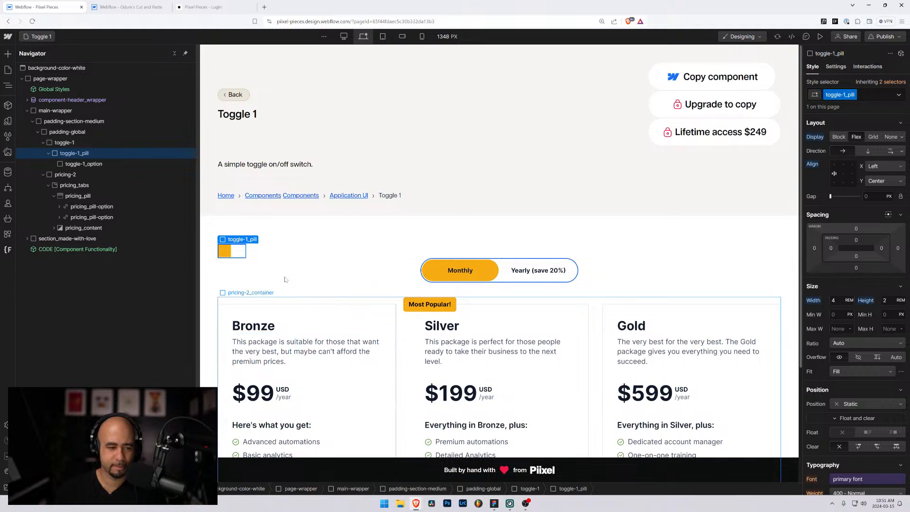
Step: Try a width of 2 rem and a height of 1 rem on toggle-1_option
{"action": "left_click", "coordinate": [224, 251]}
{"action": "left_click", "coordinate": [836, 315]}
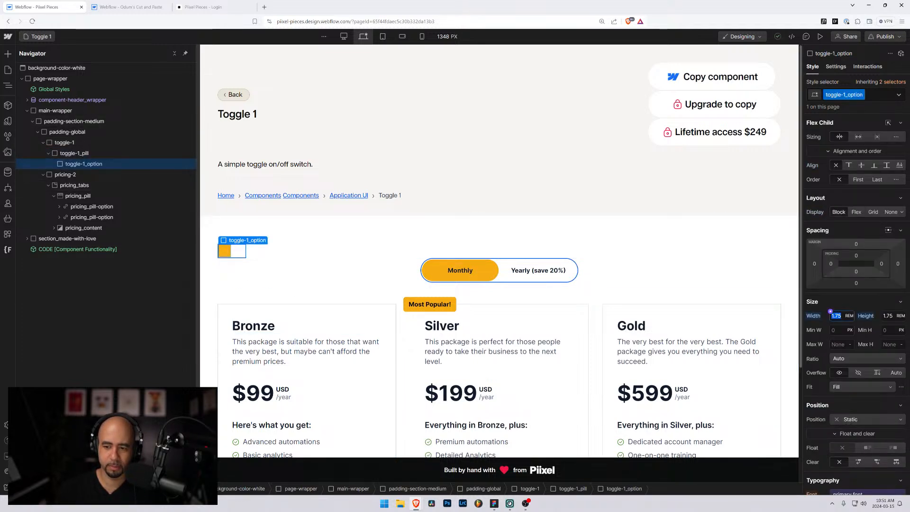
{"action": "type", "text": "1"}
{"action": "key", "text": "Up"}
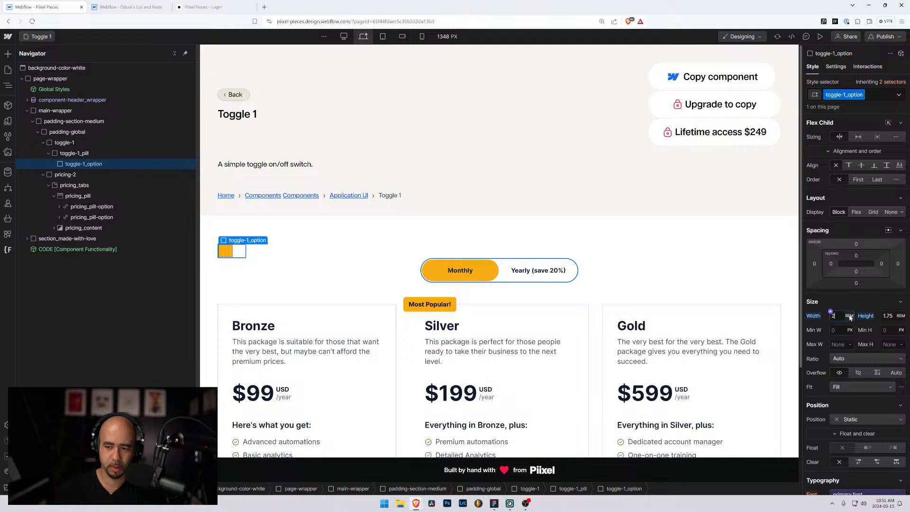
{"action": "left_click", "coordinate": [898, 316]}
{"action": "left_click", "coordinate": [893, 314]}
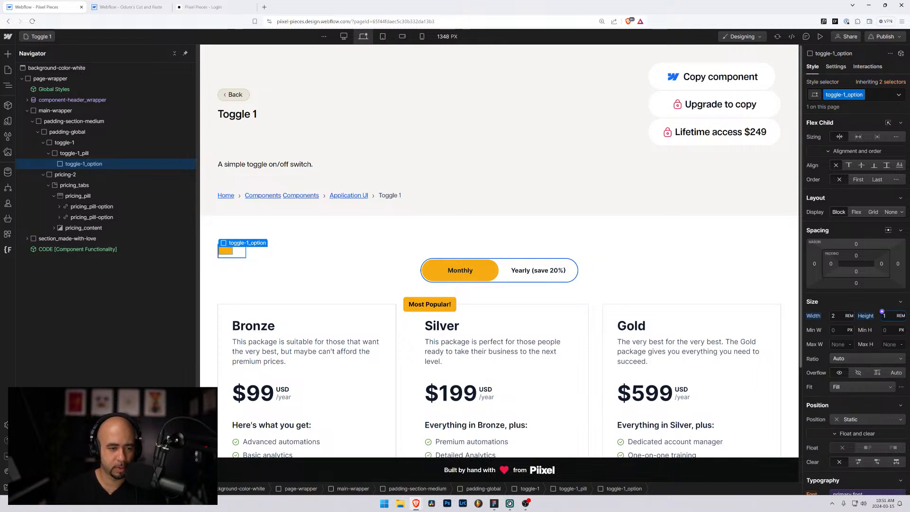
Step: Set both the width and the height of toggle-1_option to 1.625 rem
{"action": "left_click", "coordinate": [831, 314]}
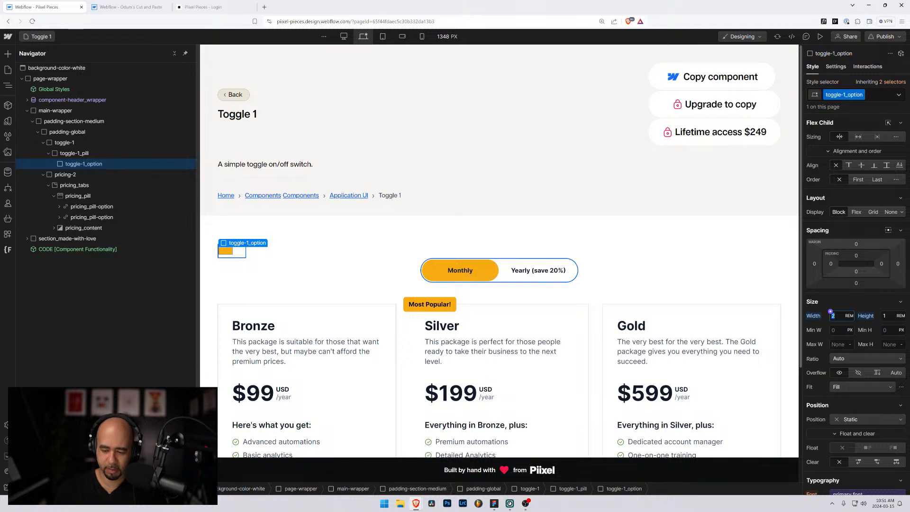
{"action": "key", "text": "Tab"}
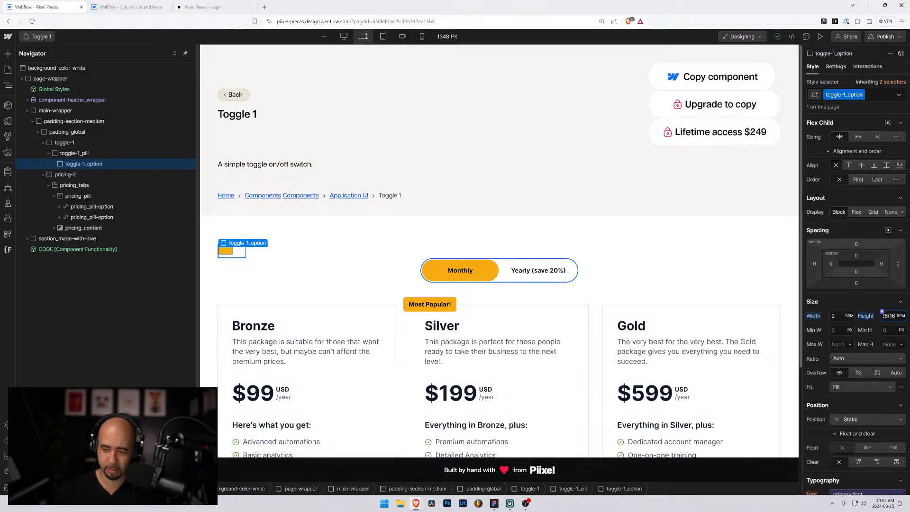
{"action": "key", "text": "Return"}
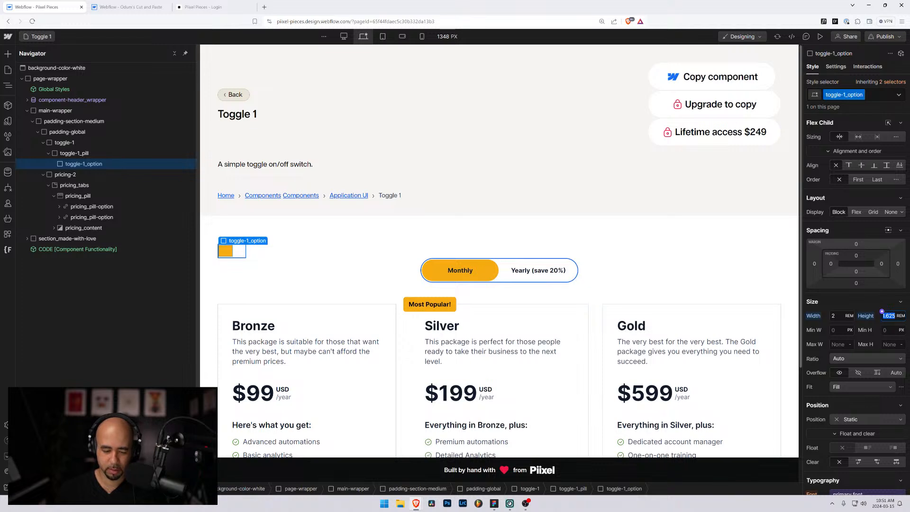
{"action": "left_click", "coordinate": [832, 315]}
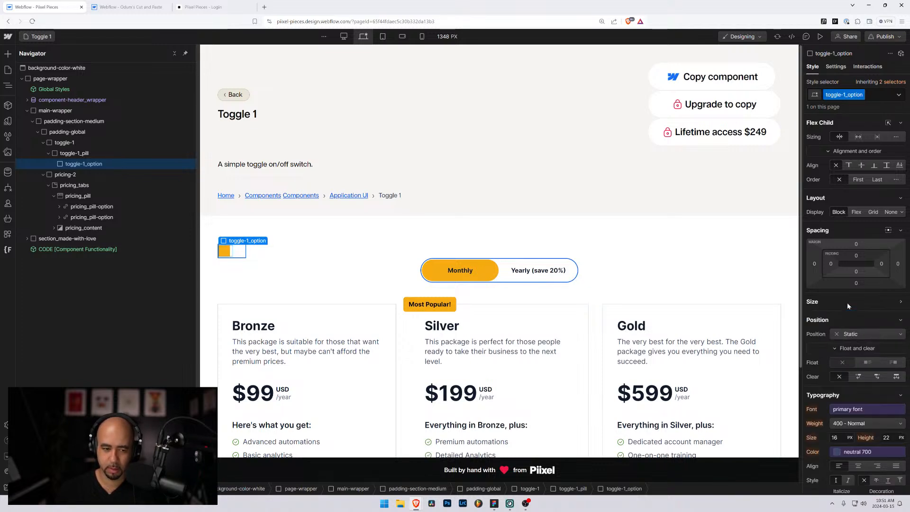
{"action": "left_click", "coordinate": [325, 266]}
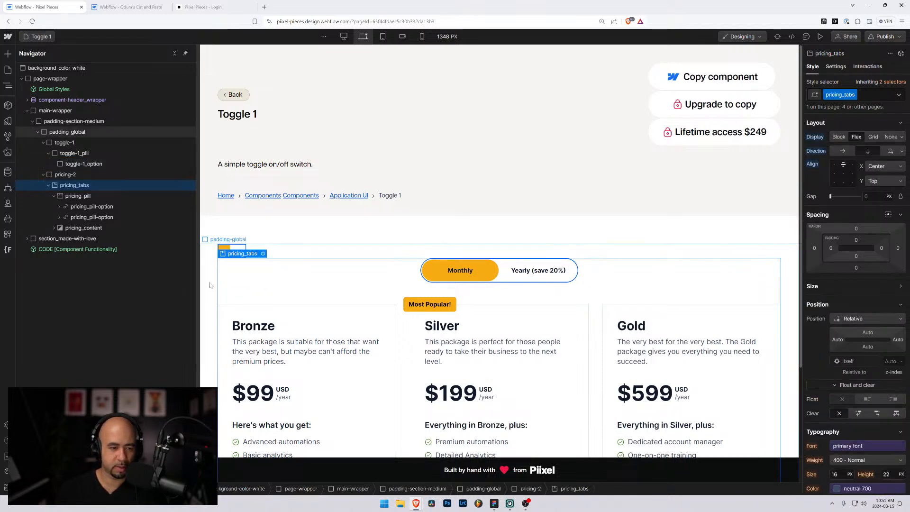
{"action": "left_click", "coordinate": [285, 246]}
Step: Give toggle-1_pill a left padding of 0.125 rem and check the option's spacing from the pill's border
{"action": "left_click", "coordinate": [67, 153]}
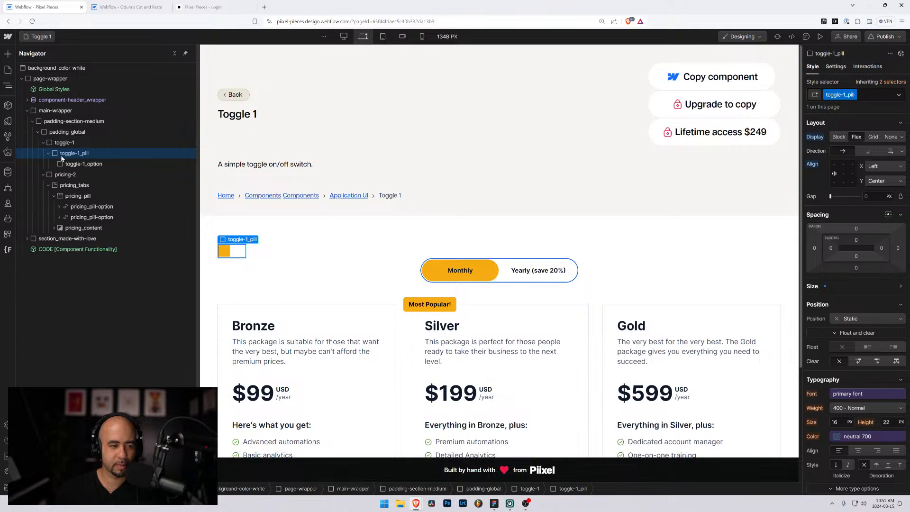
{"action": "left_click", "coordinate": [831, 248]}
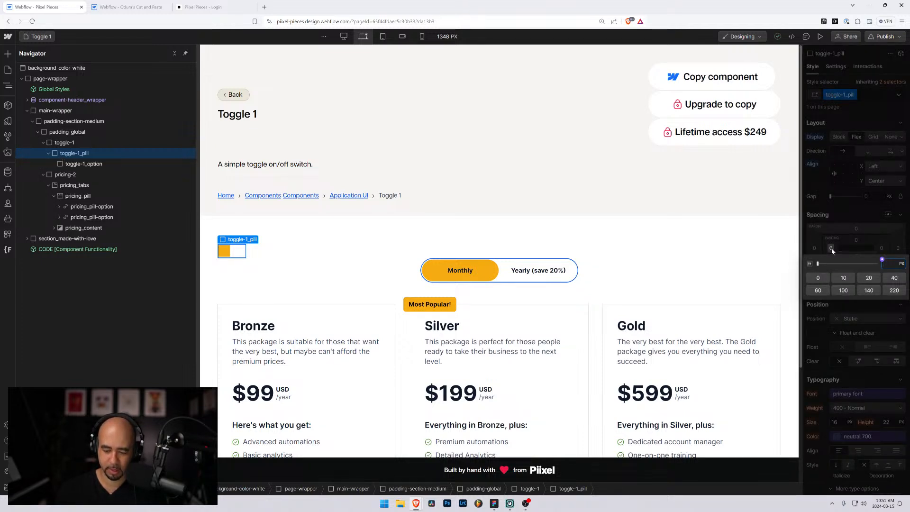
{"action": "key", "text": "Return"}
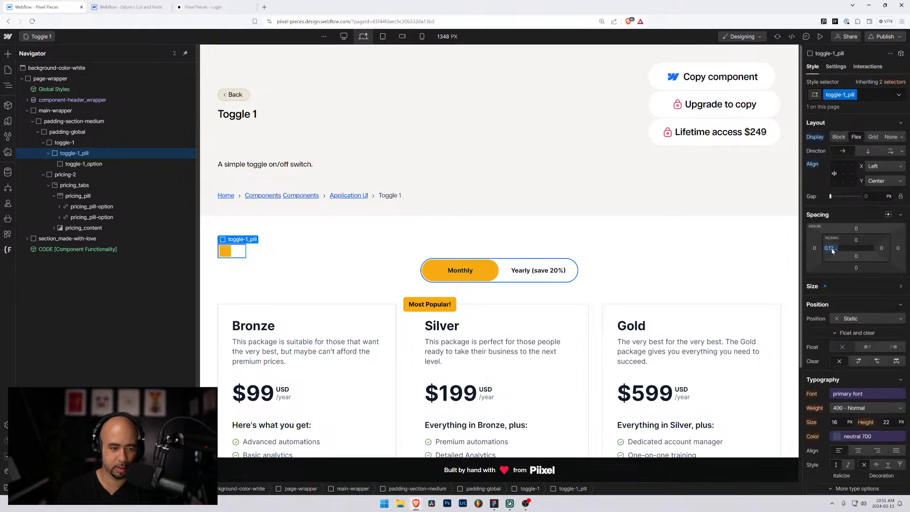
{"action": "left_click", "coordinate": [335, 288]}
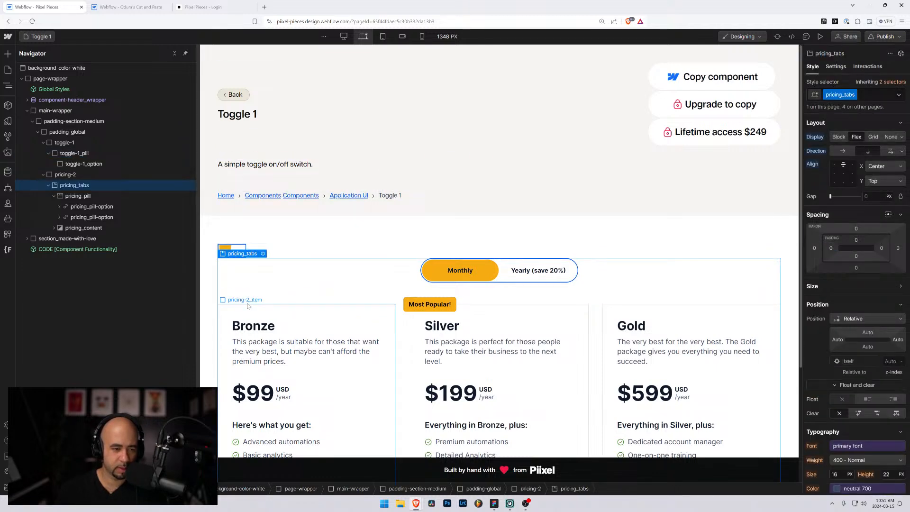
{"action": "left_click", "coordinate": [206, 290]}
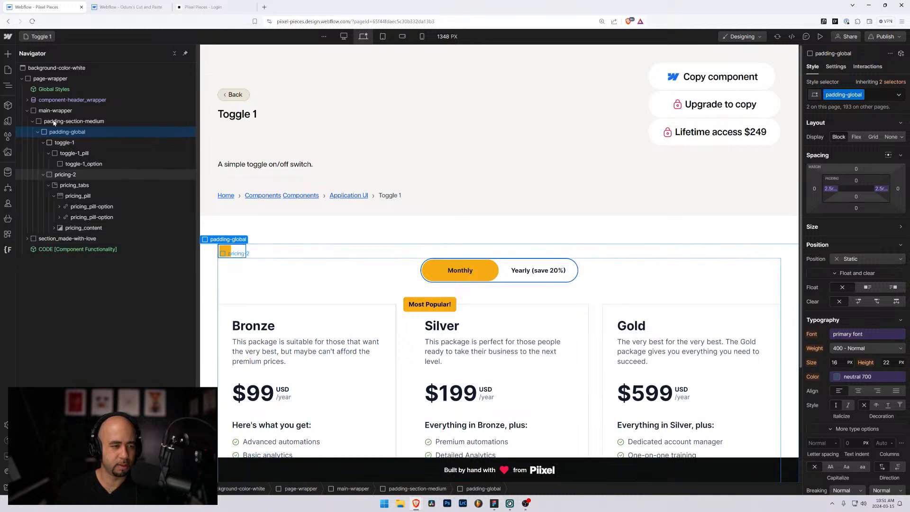
{"action": "left_click", "coordinate": [215, 231]}
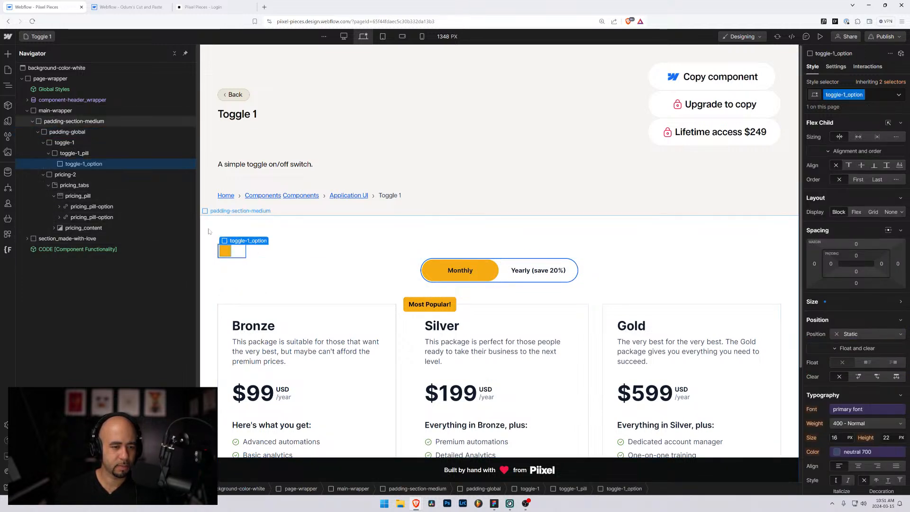
Step: Review the size, background and border settings of toggle-1_pill
{"action": "left_click", "coordinate": [75, 154]}
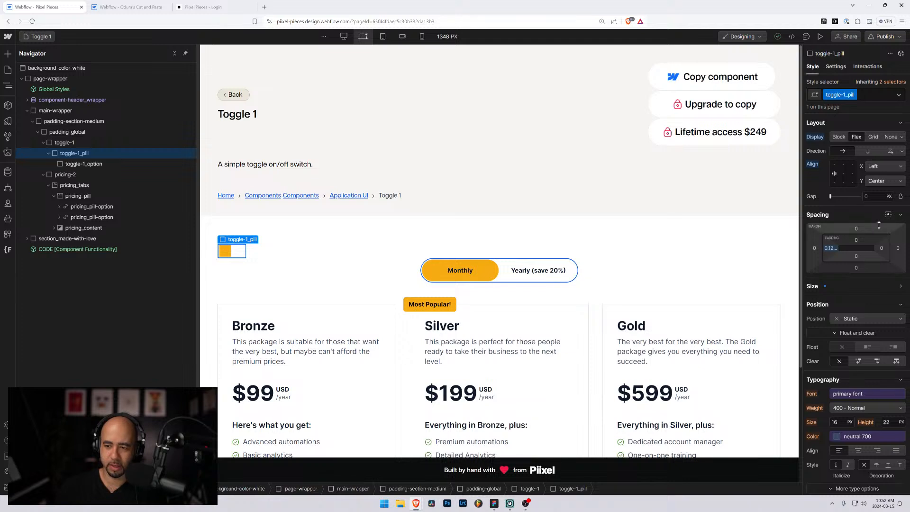
{"action": "left_click", "coordinate": [840, 286]}
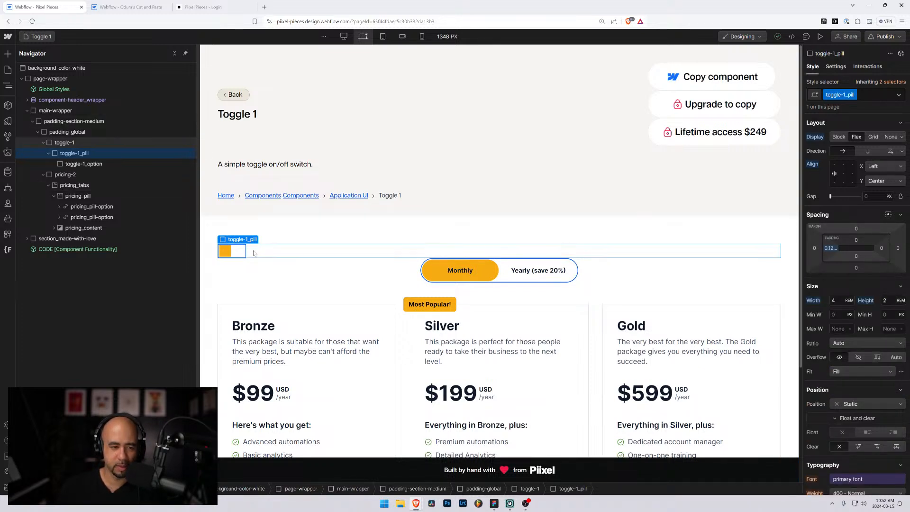
{"action": "scroll", "coordinate": [841, 386], "scroll_direction": "down", "scroll_amount": 3}
{"action": "scroll", "coordinate": [841, 386], "scroll_direction": "down", "scroll_amount": 6}
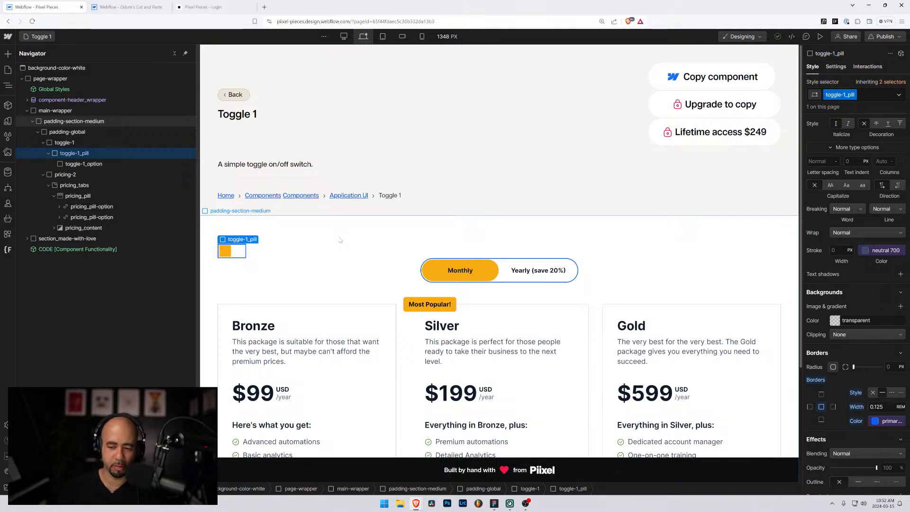
{"action": "scroll", "coordinate": [883, 289], "scroll_direction": "up", "scroll_amount": 8}
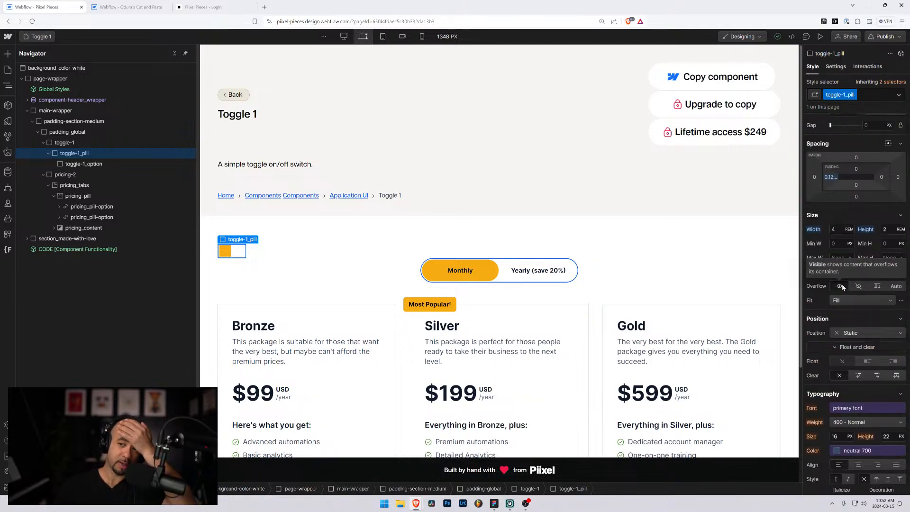
{"action": "scroll", "coordinate": [842, 285], "scroll_direction": "up", "scroll_amount": 2}
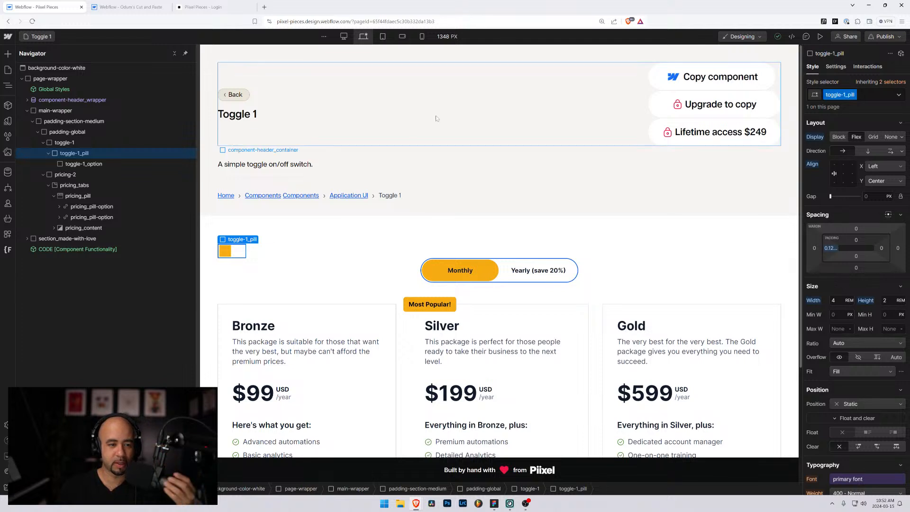
Step: Try a height of 2 rem on toggle-1_option inside the pill
{"action": "left_click", "coordinate": [228, 254]}
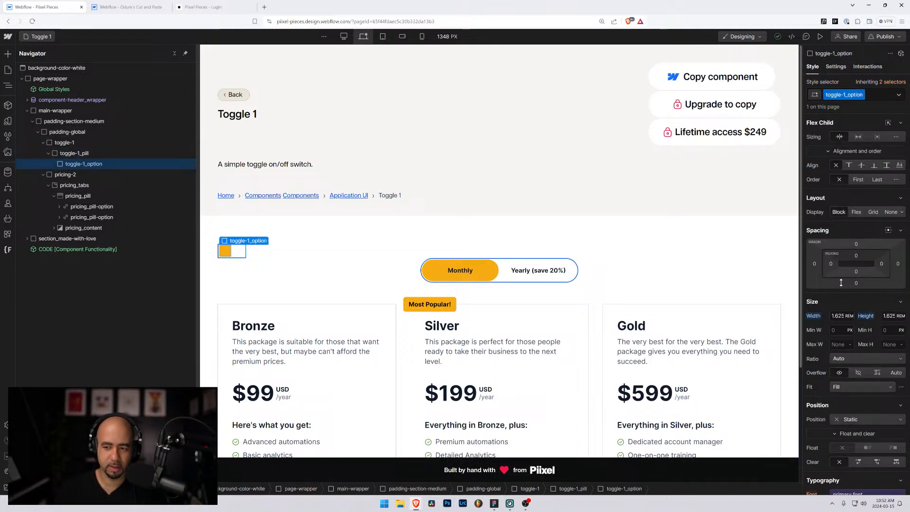
{"action": "left_click", "coordinate": [884, 315]}
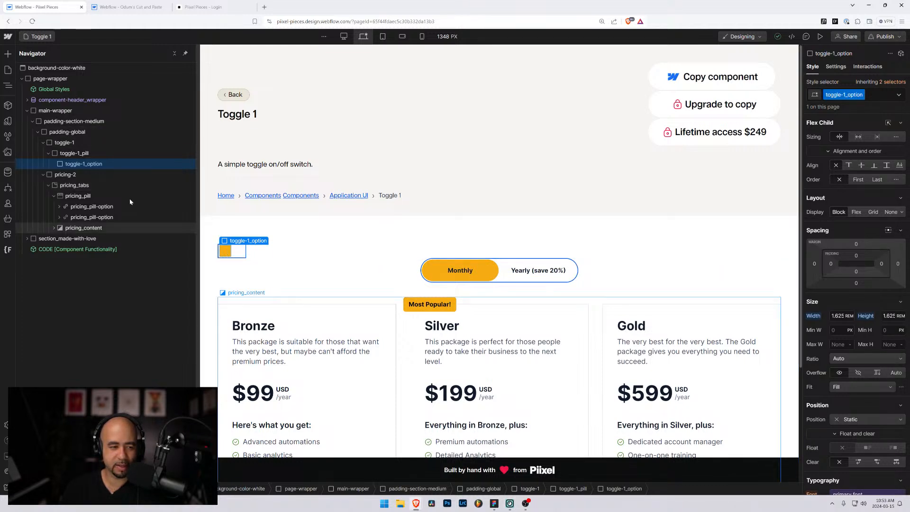
{"action": "left_click", "coordinate": [884, 314]}
{"action": "type", "text": "2"}
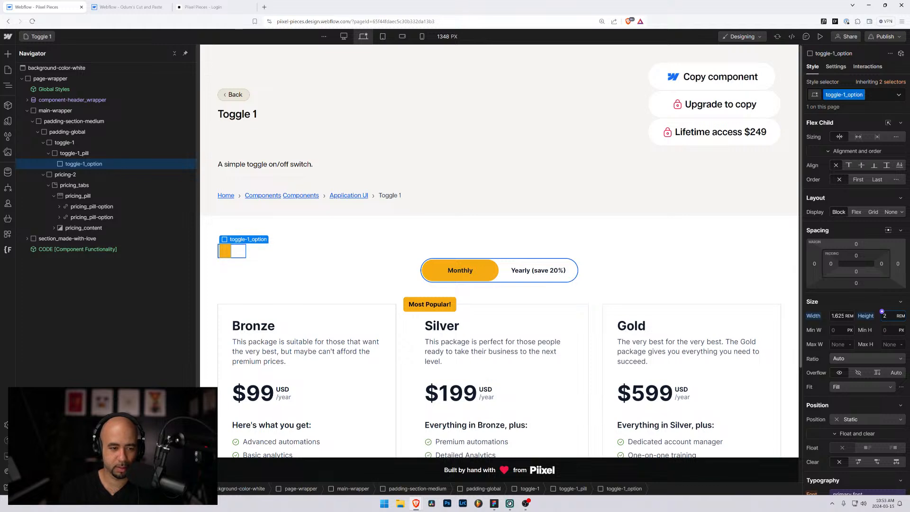
{"action": "left_click", "coordinate": [320, 239]}
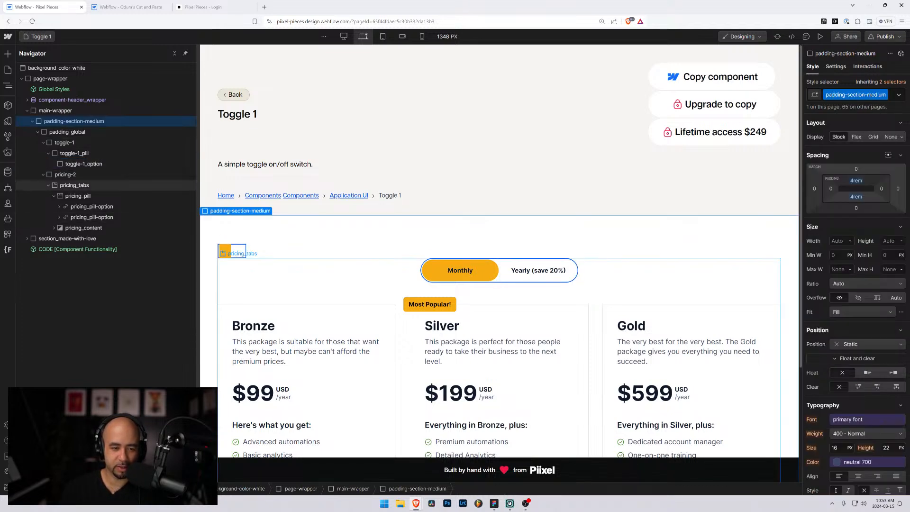
{"action": "left_click", "coordinate": [84, 165]}
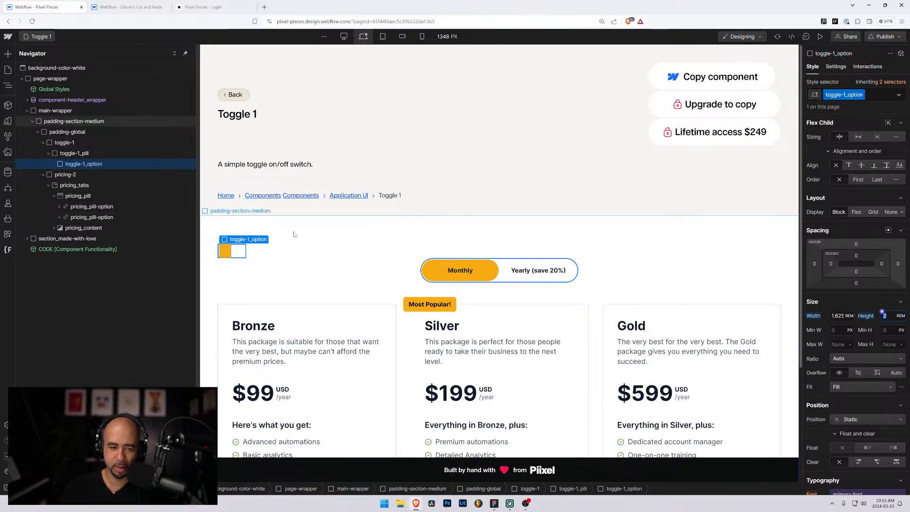
Step: Zoom the browser page to 175% and examine how the orange option fits inside the pill's border
{"action": "left_click", "coordinate": [247, 254]}
{"action": "left_click", "coordinate": [244, 257]}
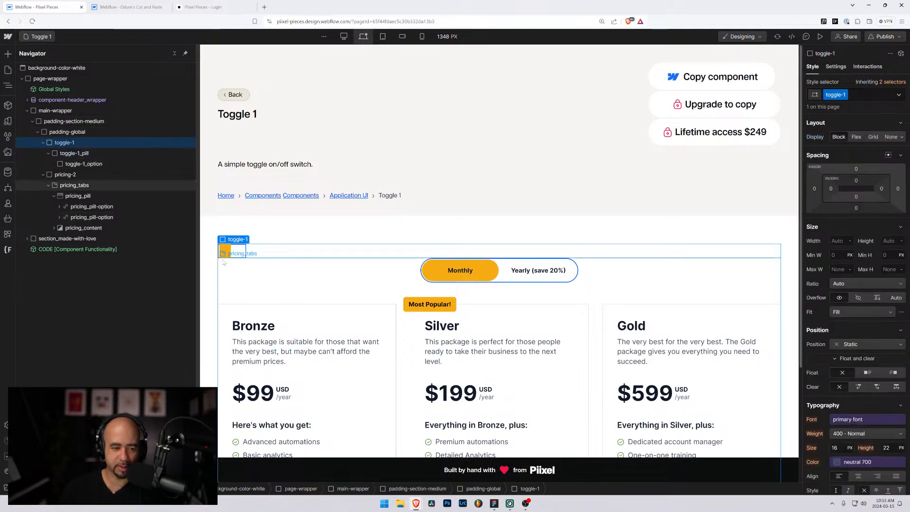
{"action": "key", "text": "ctrl+plus"}
{"action": "key", "text": "ctrl+plus"}
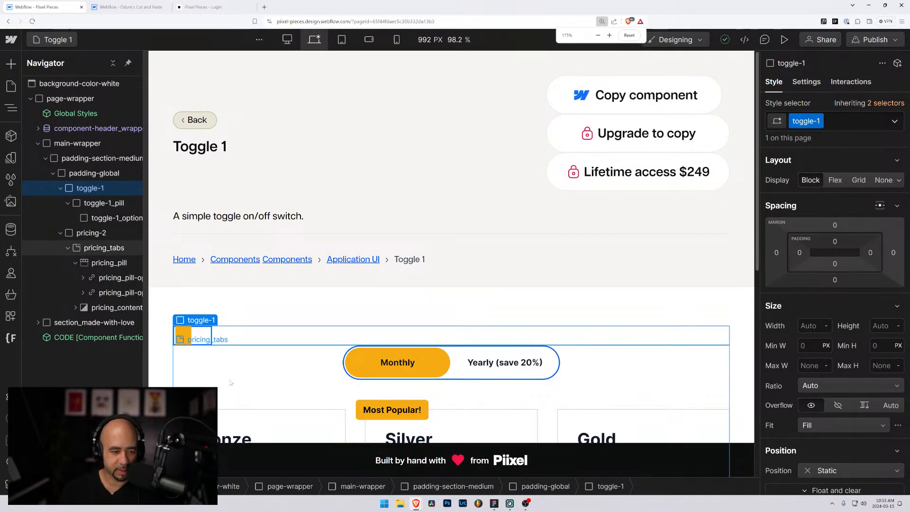
{"action": "left_click", "coordinate": [208, 372]}
{"action": "left_click", "coordinate": [158, 363]}
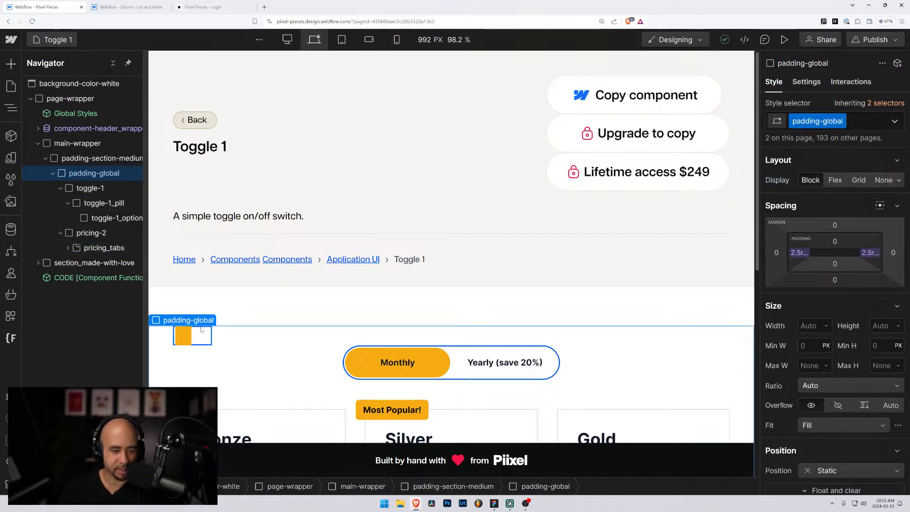
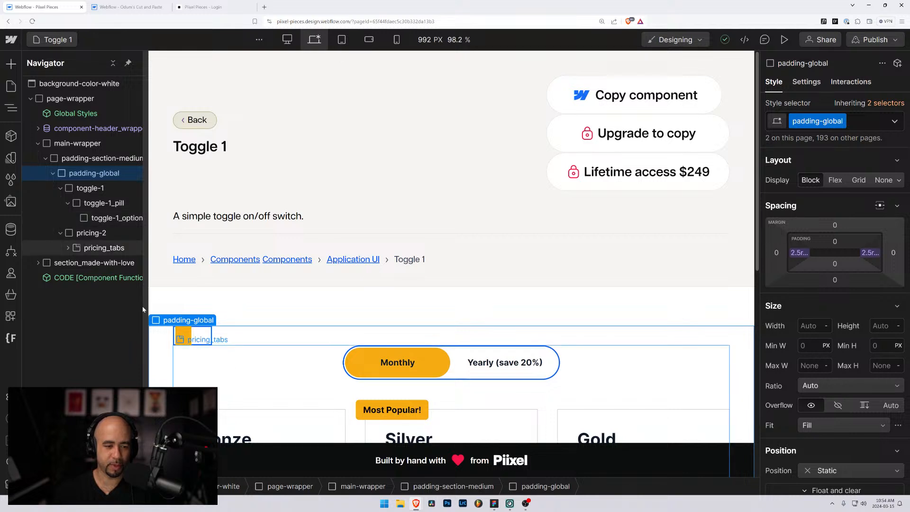
Step: With the height of toggle-1_option open for editing, calculate 32 - 8 in Calculator and close it again
{"action": "left_click", "coordinate": [102, 218]}
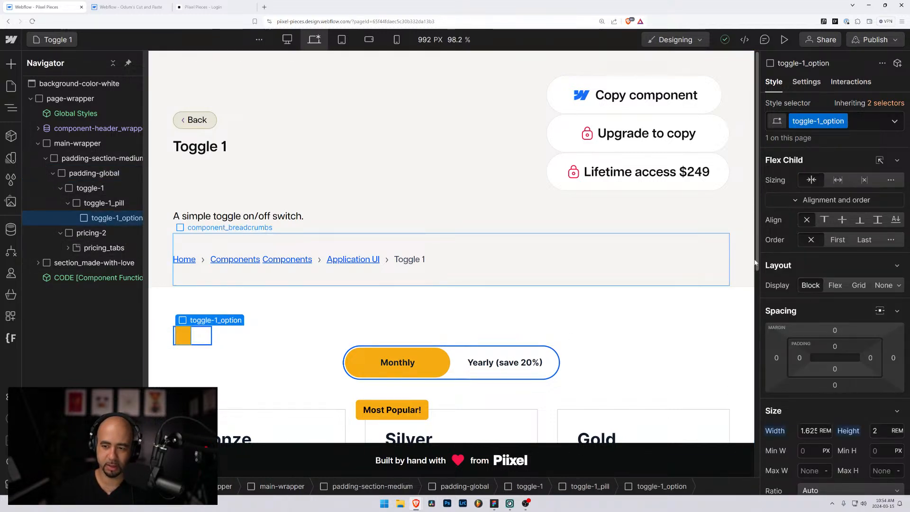
{"action": "left_click", "coordinate": [870, 423]}
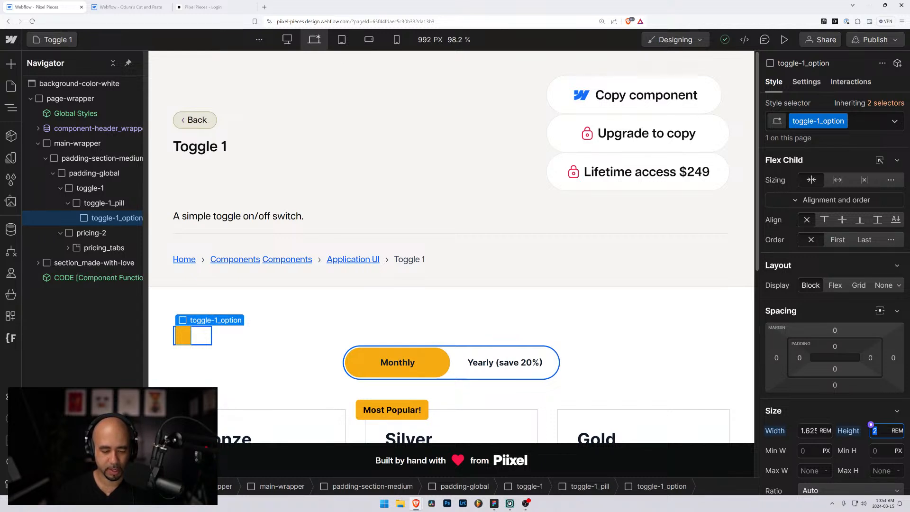
{"action": "key", "text": "super"}
{"action": "type", "text": "calc"}
{"action": "key", "text": "Return"}
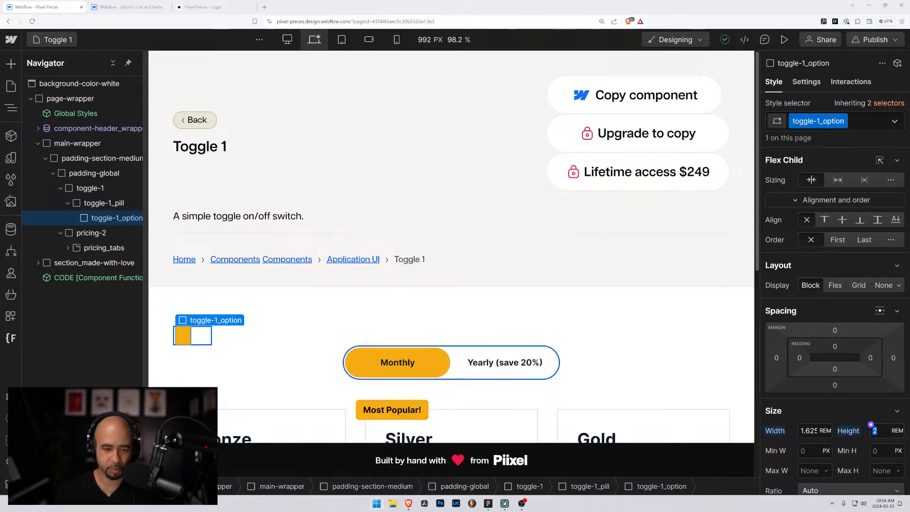
{"action": "type", "text": "32 - "}
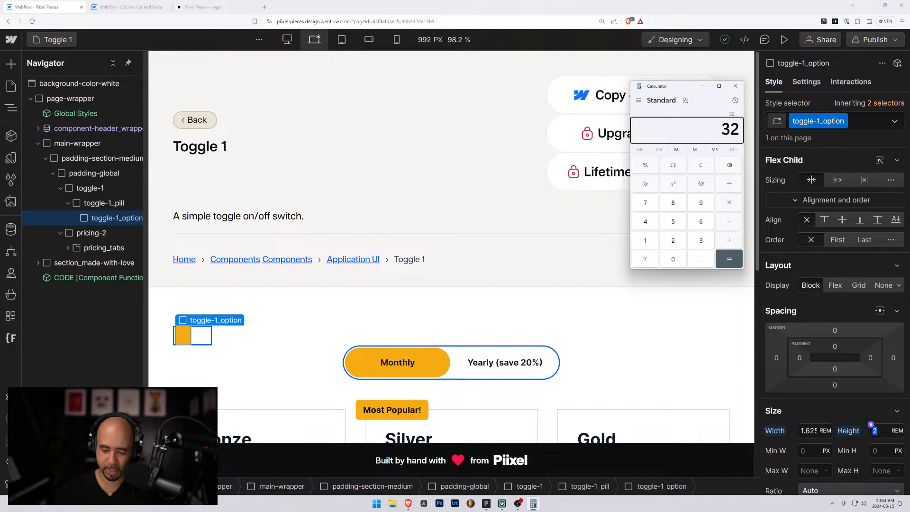
{"action": "type", "text": "8"}
{"action": "key", "text": "Return"}
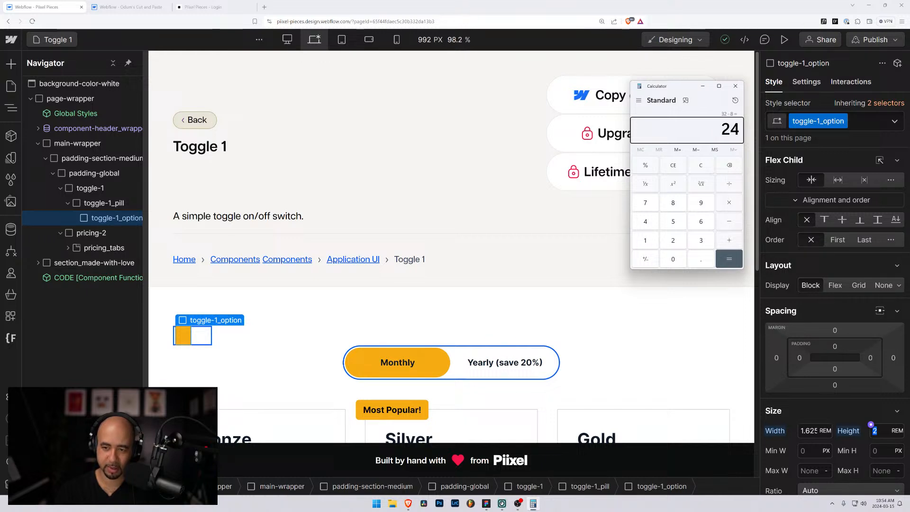
{"action": "left_click", "coordinate": [740, 90]}
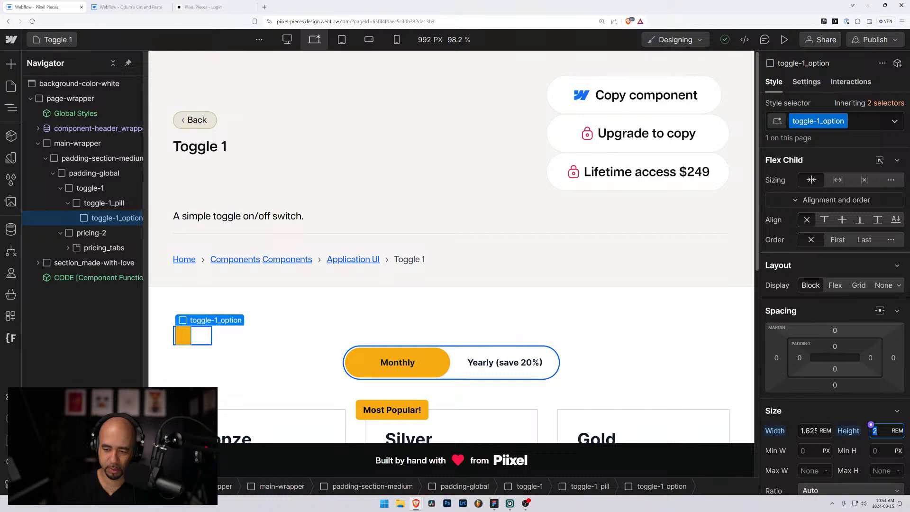
Step: Try a height of 24/32, or 0.75 rem, on toggle-1_option
{"action": "left_click", "coordinate": [824, 411]}
{"action": "left_click", "coordinate": [796, 411]}
{"action": "left_click", "coordinate": [879, 430]}
{"action": "type", "text": "24"}
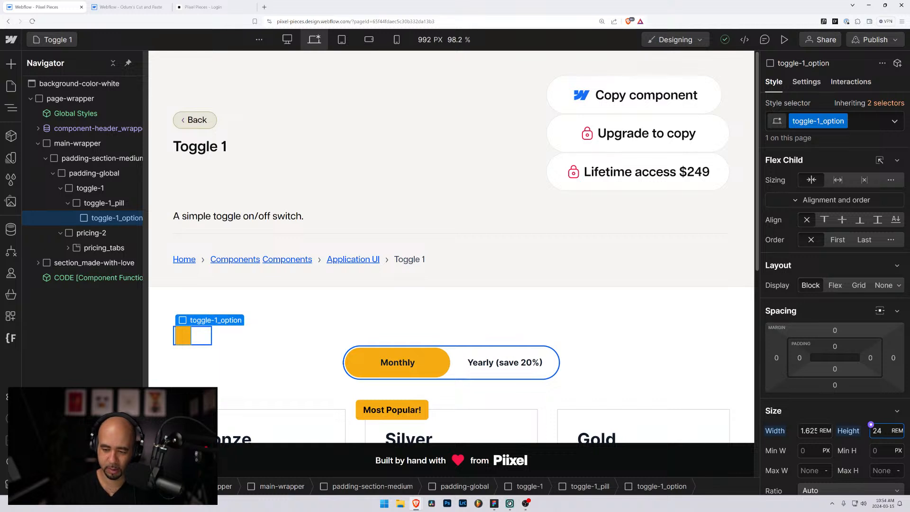
{"action": "type", "text": "32"}
{"action": "key", "text": "Return"}
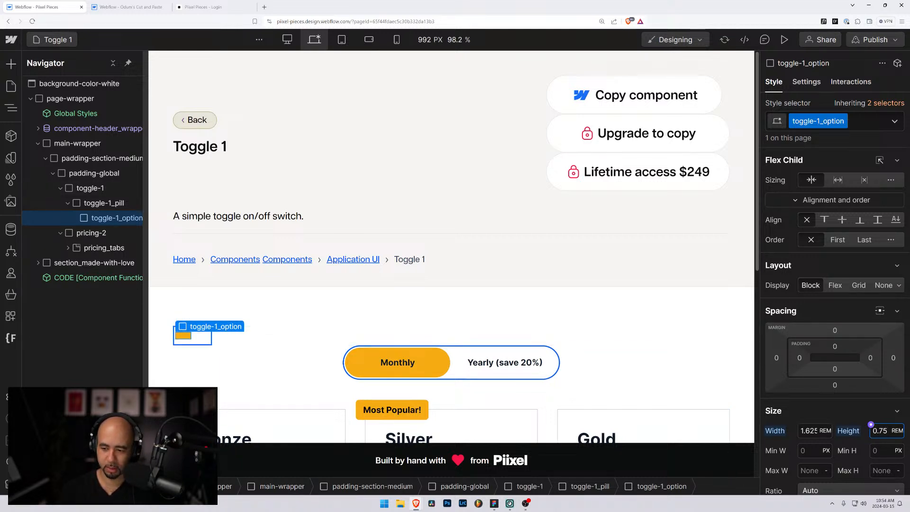
Step: Set the height of toggle-1_option to 24/16, or 1.5 rem
{"action": "key", "text": "ctrl+a"}
{"action": "type", "text": "2"}
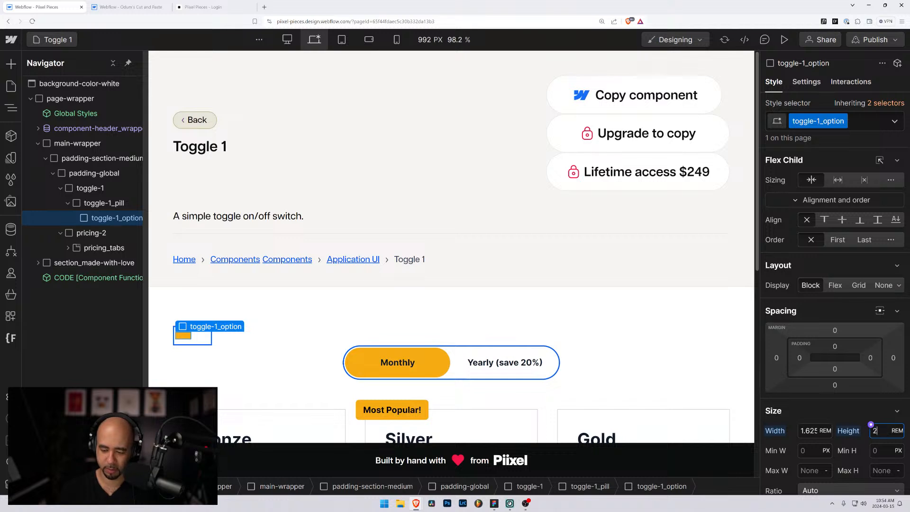
{"action": "type", "text": "4/1"}
{"action": "key", "text": "Return"}
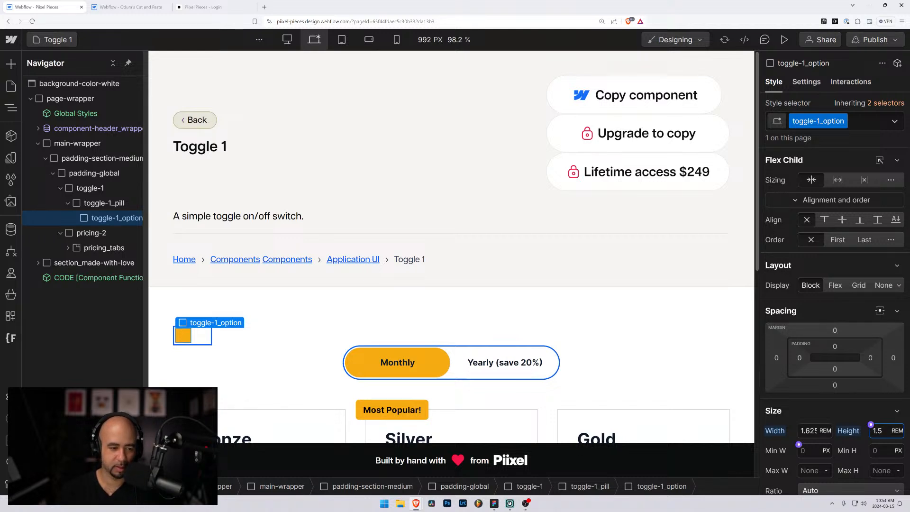
Step: Select the containers around the toggle and examine how the orange option fits inside the pill without its own outline
{"action": "left_click", "coordinate": [276, 344]}
{"action": "left_click", "coordinate": [175, 367]}
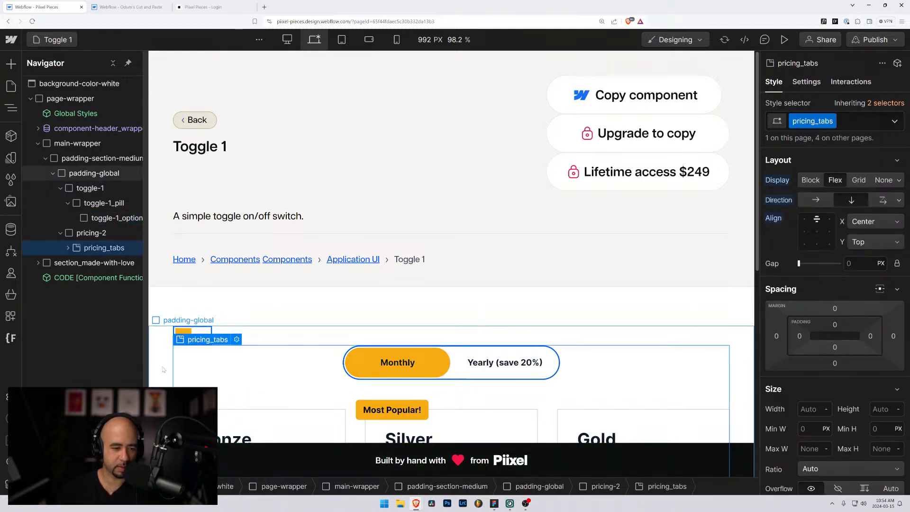
{"action": "left_click", "coordinate": [166, 368]}
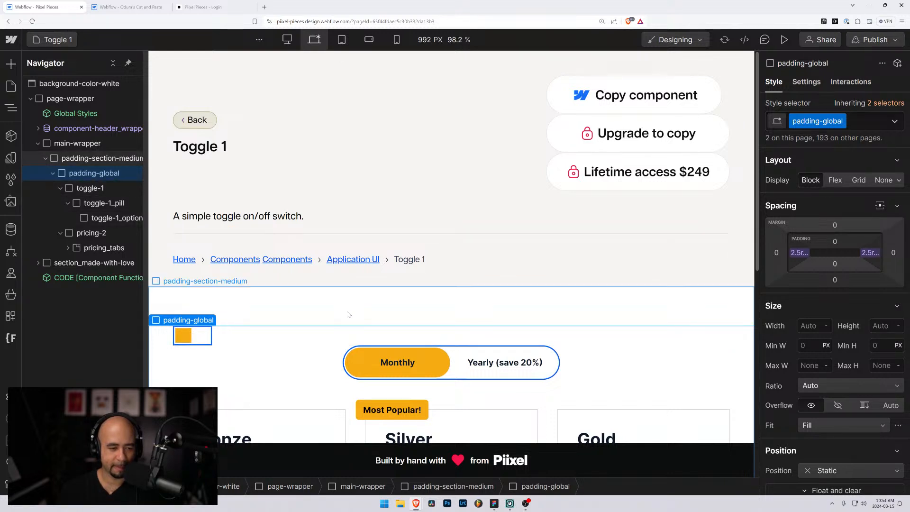
{"action": "left_click", "coordinate": [106, 208]}
{"action": "left_click", "coordinate": [276, 331]}
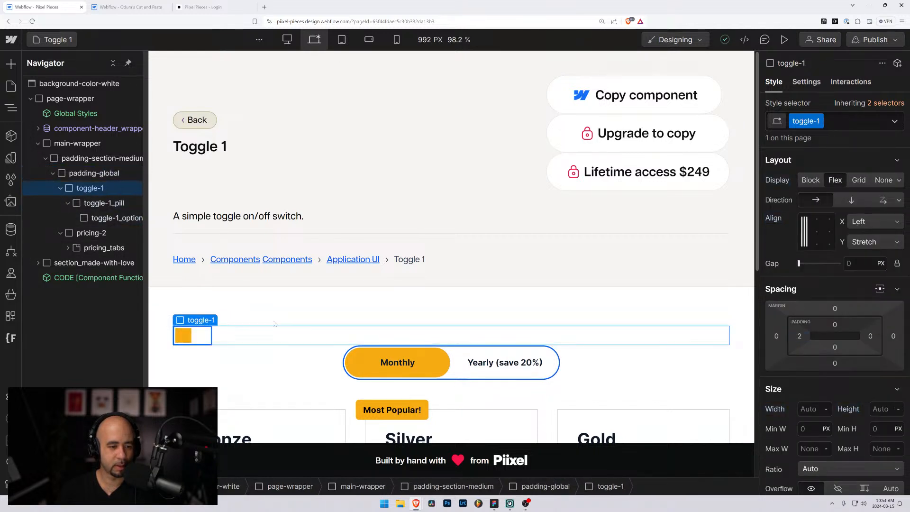
{"action": "left_click", "coordinate": [268, 308]}
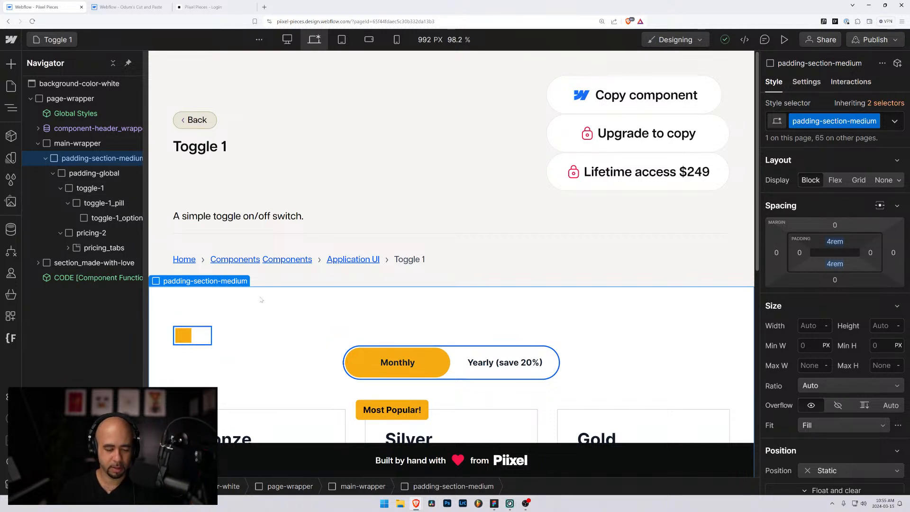
Step: Switch to Figma, examine the toggle switch designs in the Piixel Pieces Styleguide, and return to Webflow
{"action": "key", "text": "alt+Tab"}
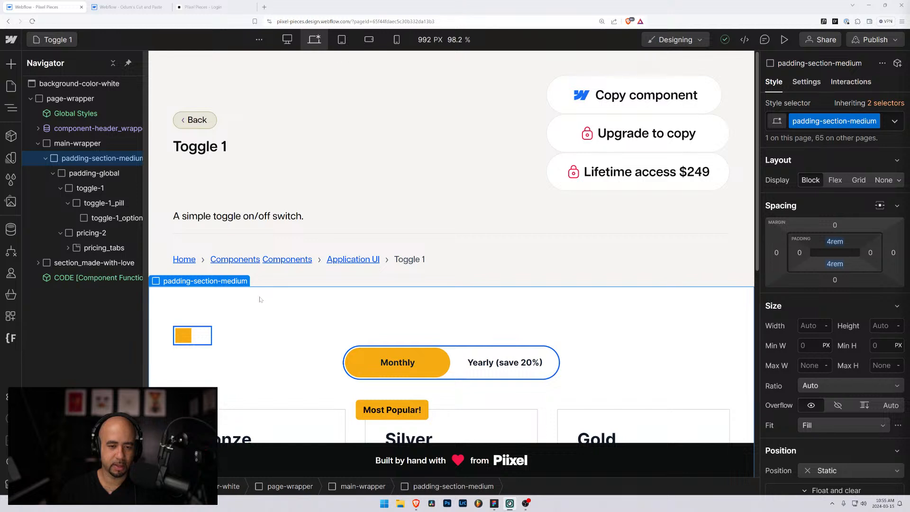
{"action": "key", "text": "alt+Tab"}
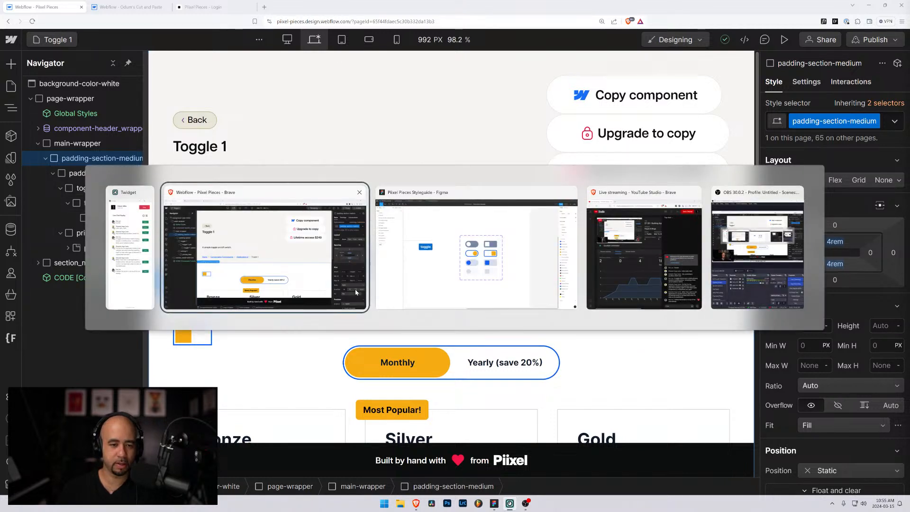
{"action": "key", "text": "alt+Tab"}
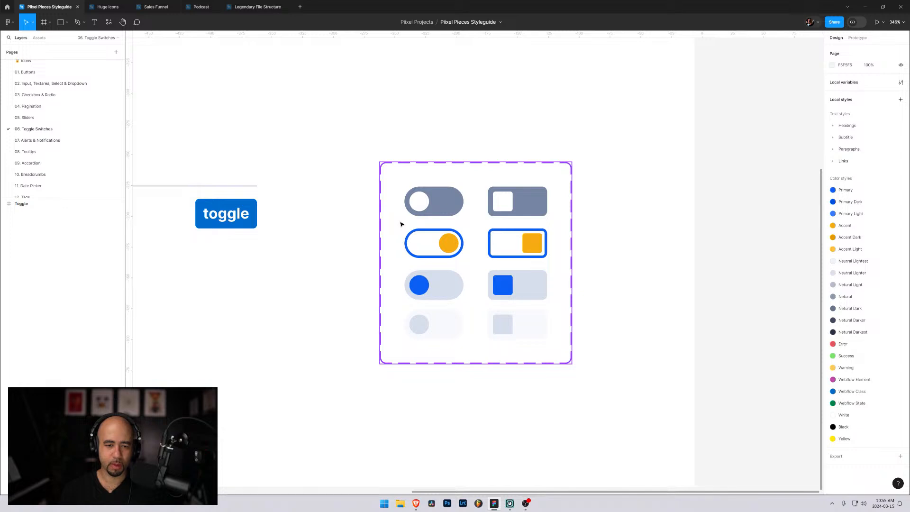
{"action": "key", "text": "alt+Tab"}
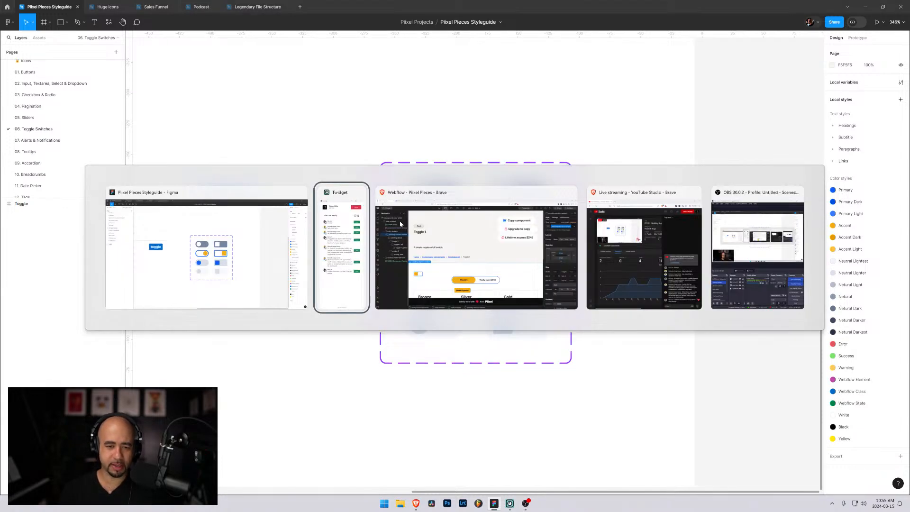
{"action": "key", "text": "alt+Tab"}
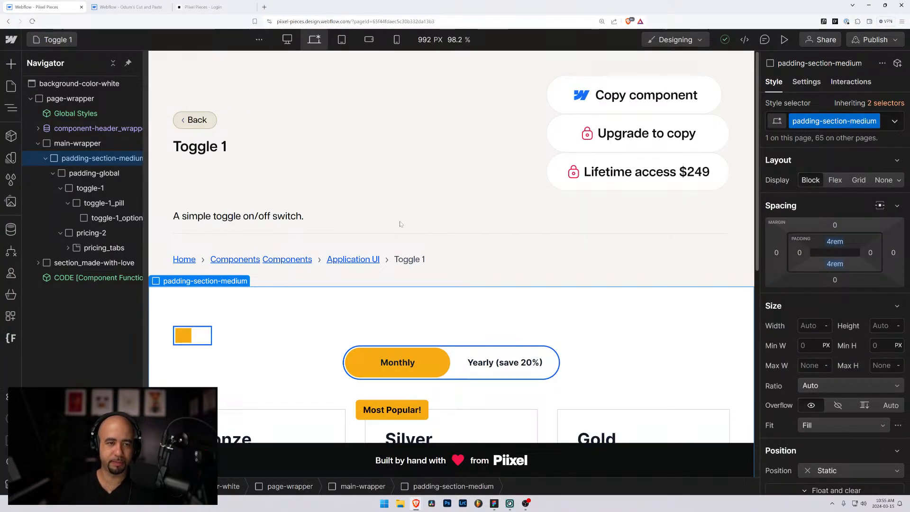
Step: Search the web for toggle switches in a new browser tab and look through the image results
{"action": "left_click", "coordinate": [263, 7]}
{"action": "type", "text": "togl"}
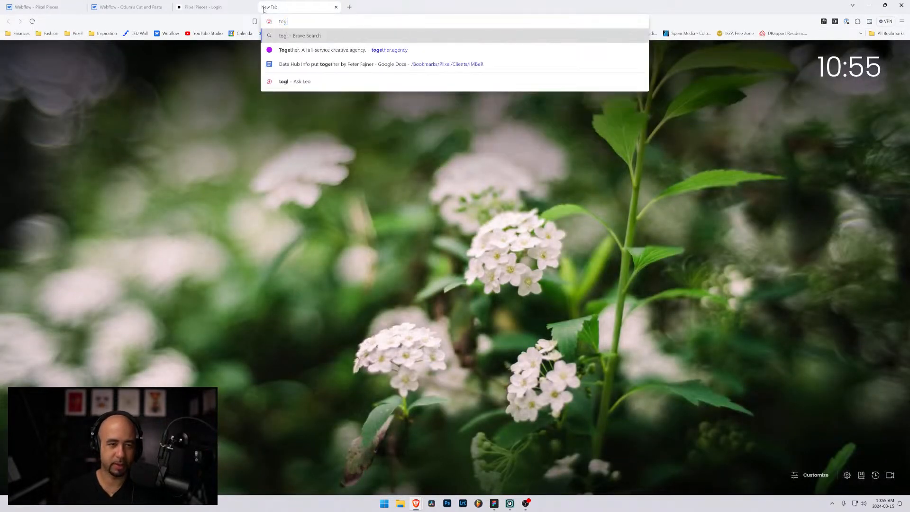
{"action": "key", "text": "BackSpace"}
{"action": "type", "text": "gle ex"}
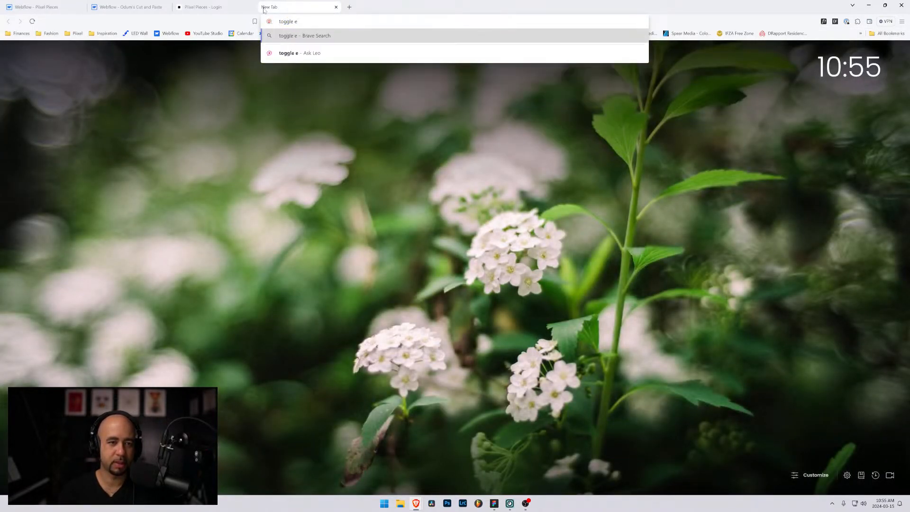
{"action": "key", "text": "BackSpace"}
{"action": "key", "text": "BackSpace"}
{"action": "type", "text": "swtiches"}
{"action": "key", "text": "Return"}
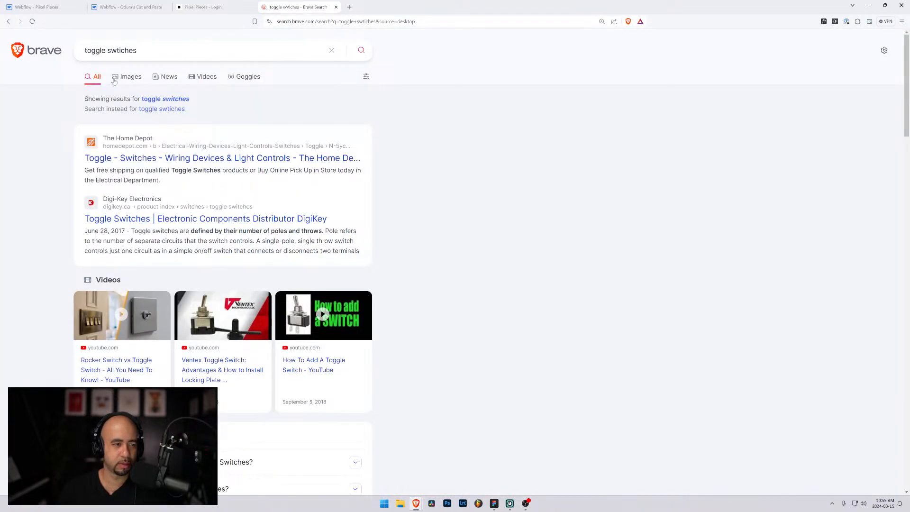
{"action": "left_click", "coordinate": [135, 79]}
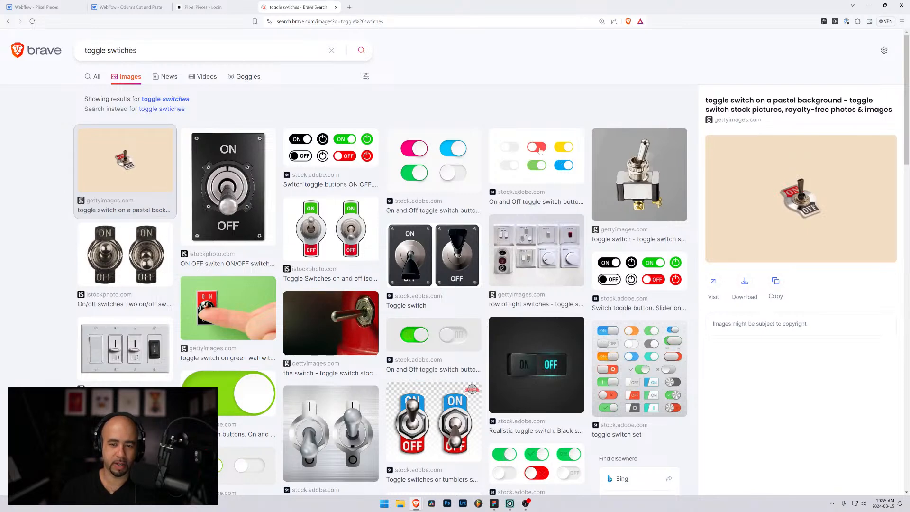
{"action": "scroll", "coordinate": [548, 327], "scroll_direction": "down", "scroll_amount": 5}
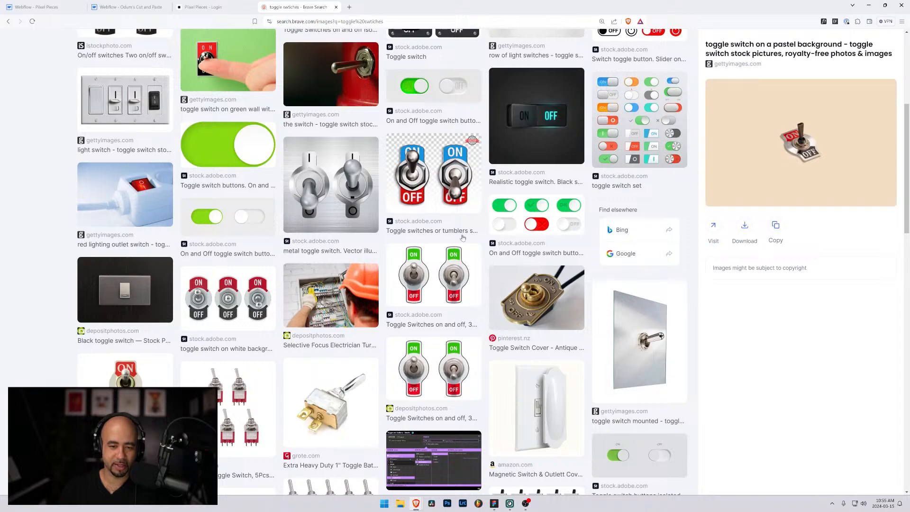
{"action": "scroll", "coordinate": [403, 245], "scroll_direction": "down", "scroll_amount": 10}
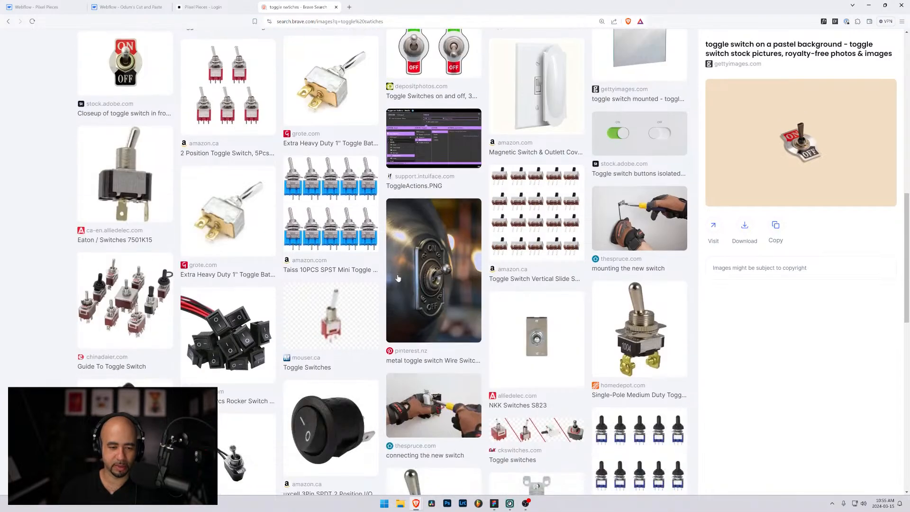
{"action": "scroll", "coordinate": [398, 278], "scroll_direction": "down", "scroll_amount": 5}
{"action": "scroll", "coordinate": [126, 31], "scroll_direction": "up", "scroll_amount": 15}
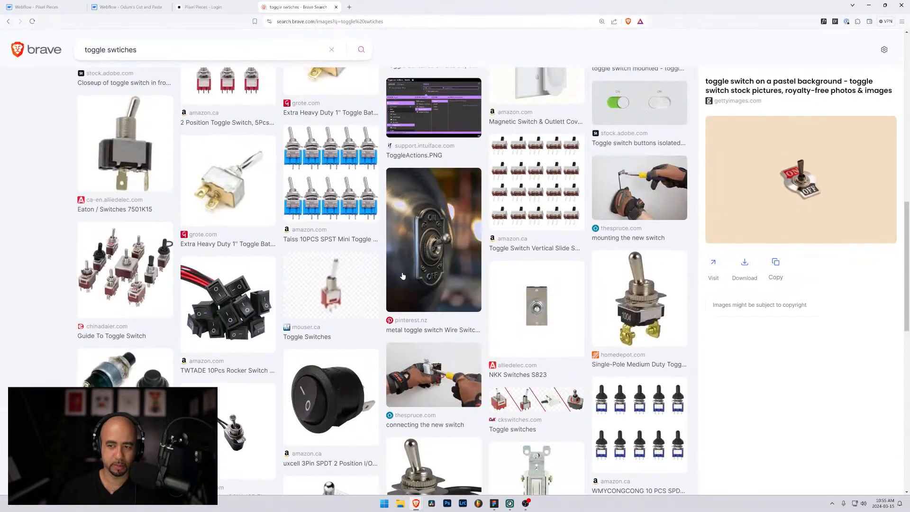
Step: Refine the image search to css toggle switches, browse the results for design ideas, and close the search tab
{"action": "left_click", "coordinate": [83, 51]}
{"action": "type", "text": "css"}
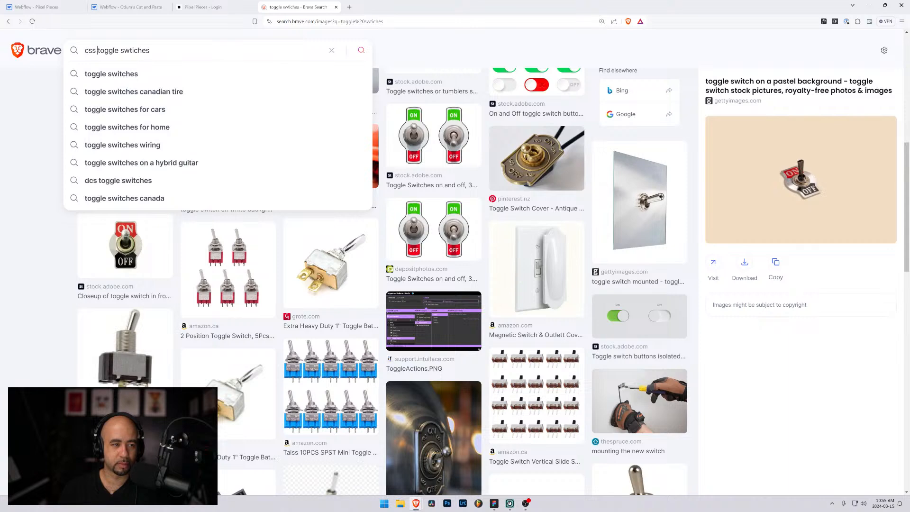
{"action": "key", "text": "Return"}
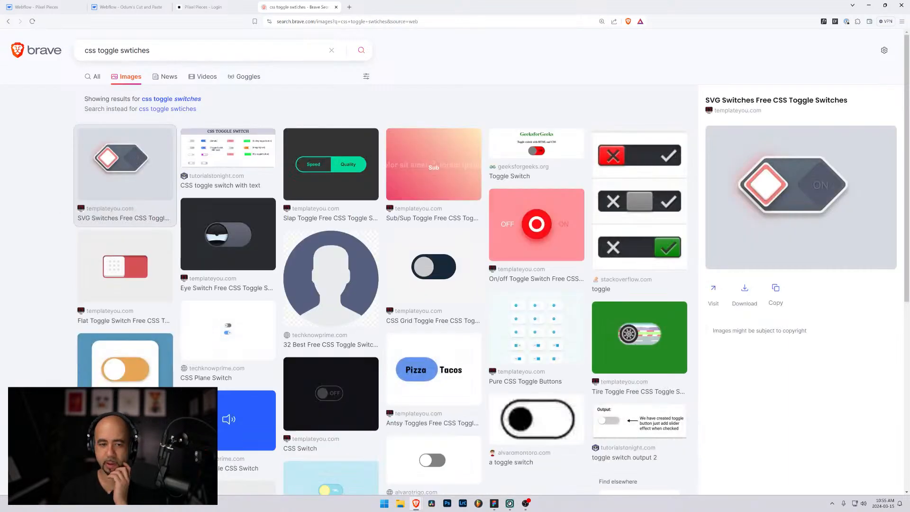
{"action": "scroll", "coordinate": [677, 160], "scroll_direction": "down", "scroll_amount": 1}
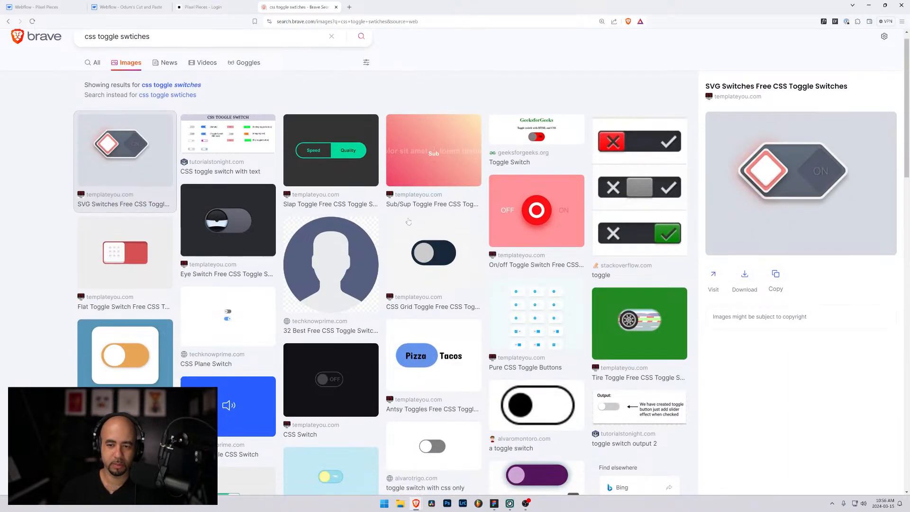
{"action": "scroll", "coordinate": [596, 202], "scroll_direction": "down", "scroll_amount": 5}
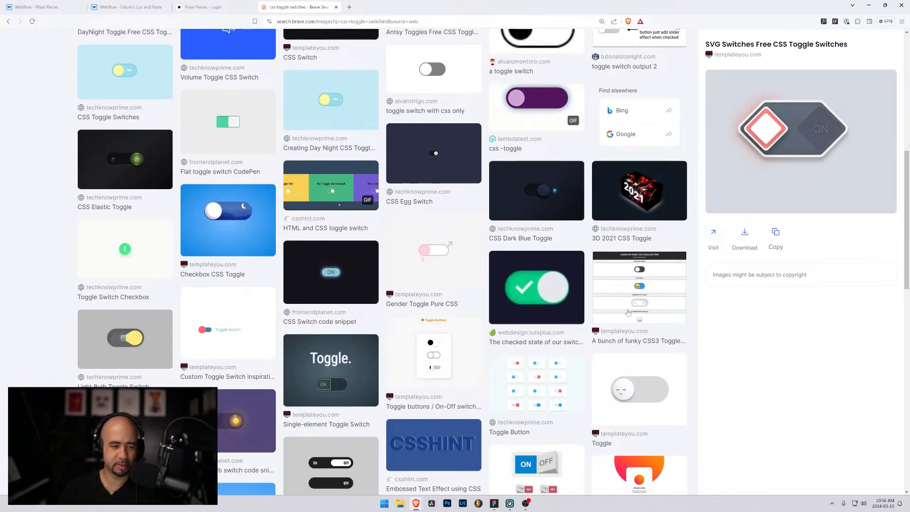
{"action": "scroll", "coordinate": [573, 276], "scroll_direction": "down", "scroll_amount": 4}
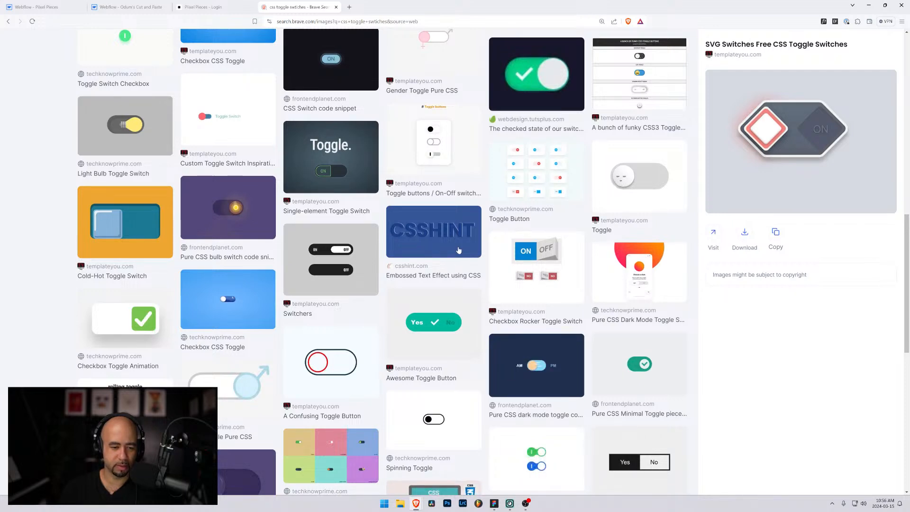
{"action": "scroll", "coordinate": [450, 252], "scroll_direction": "down", "scroll_amount": 3}
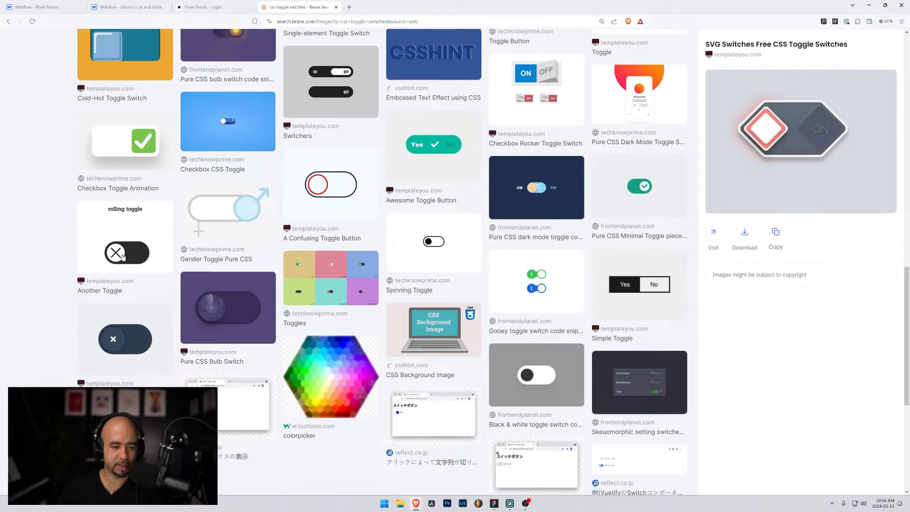
{"action": "scroll", "coordinate": [379, 293], "scroll_direction": "down", "scroll_amount": 2}
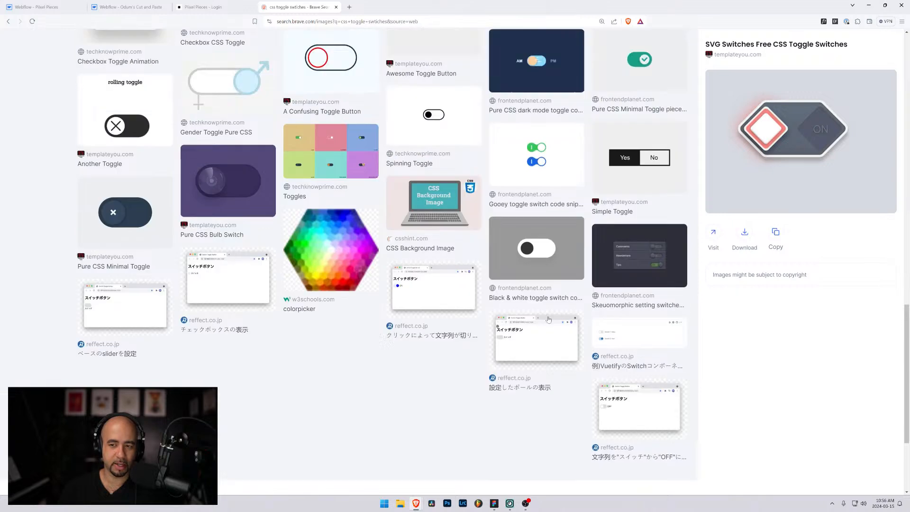
{"action": "scroll", "coordinate": [535, 315], "scroll_direction": "up", "scroll_amount": 2}
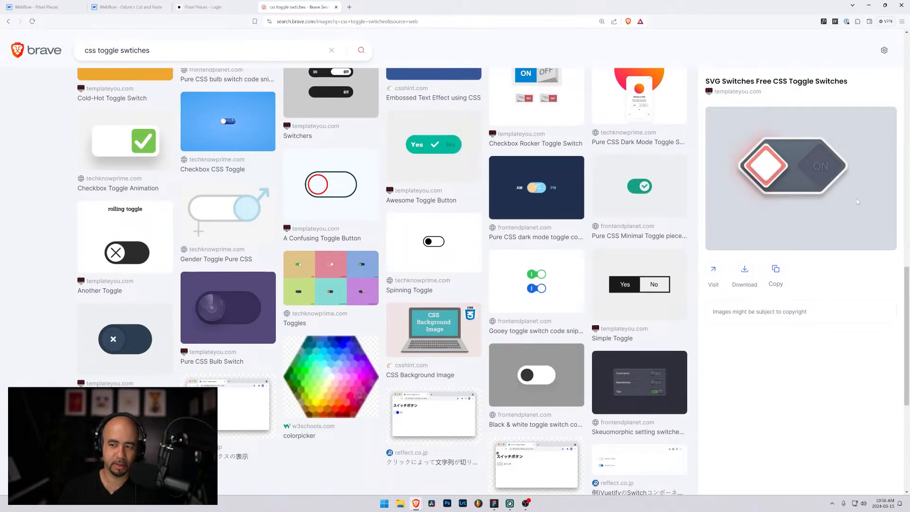
{"action": "left_click", "coordinate": [336, 7]}
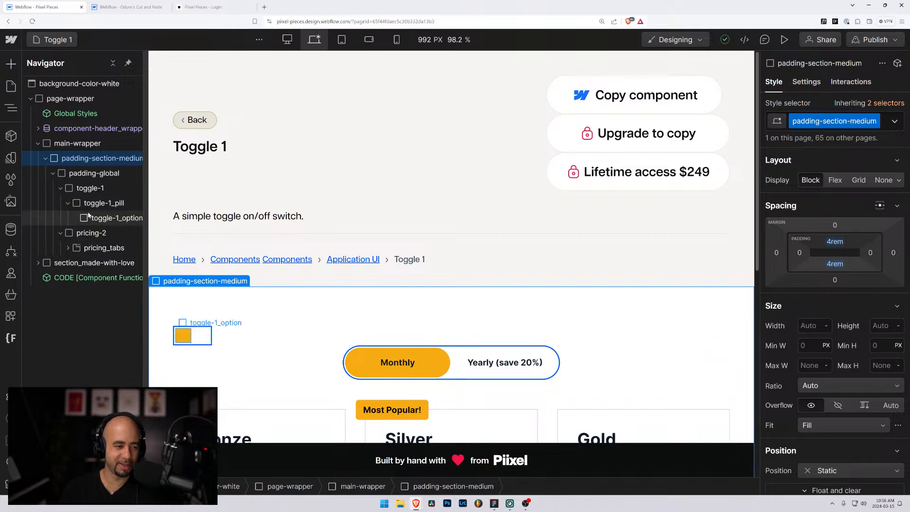
Step: Zoom the browser page out to 125%, widen the Navigator to show full element names, and select toggle-1_pill
{"action": "left_click", "coordinate": [114, 217]}
{"action": "key", "text": "ctrl+minus"}
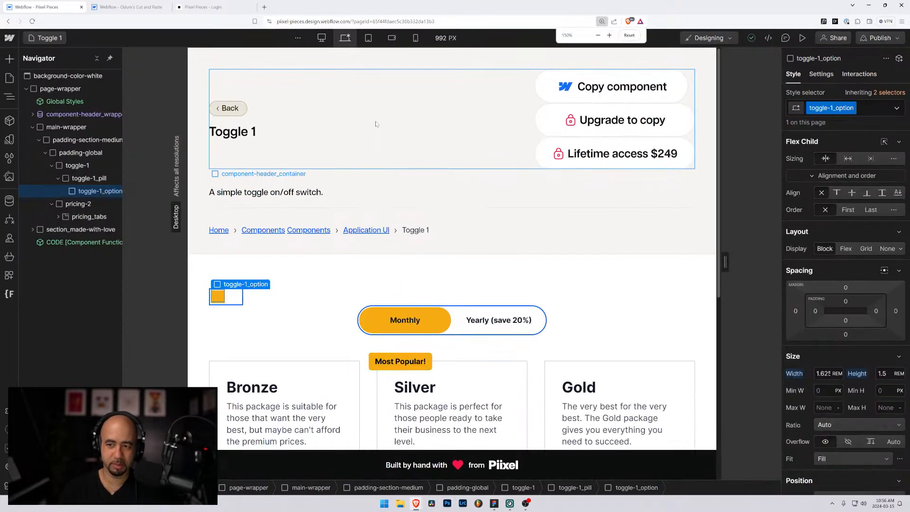
{"action": "key", "text": "ctrl+minus"}
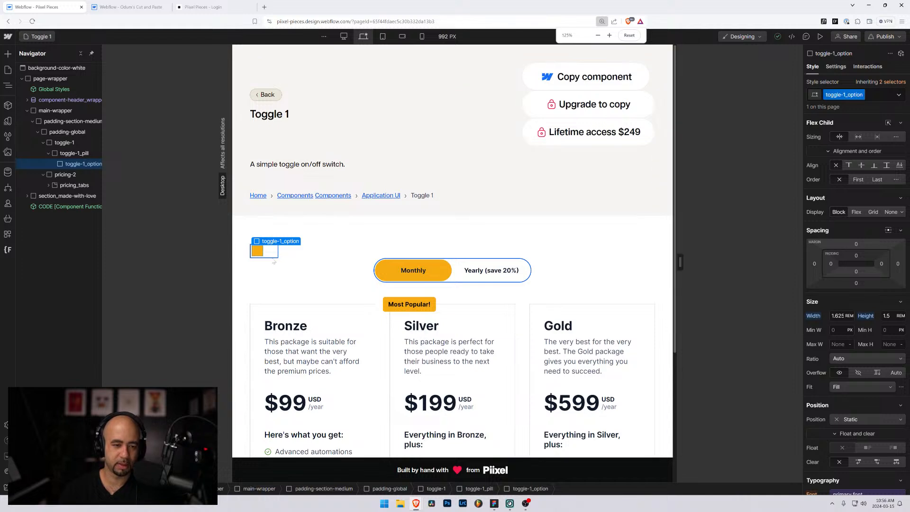
{"action": "left_click", "coordinate": [76, 185]}
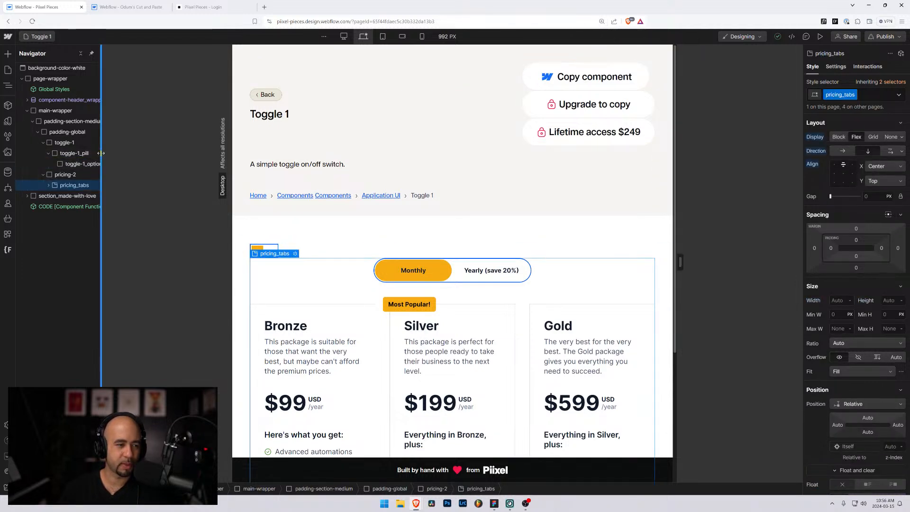
{"action": "left_click", "coordinate": [75, 154]}
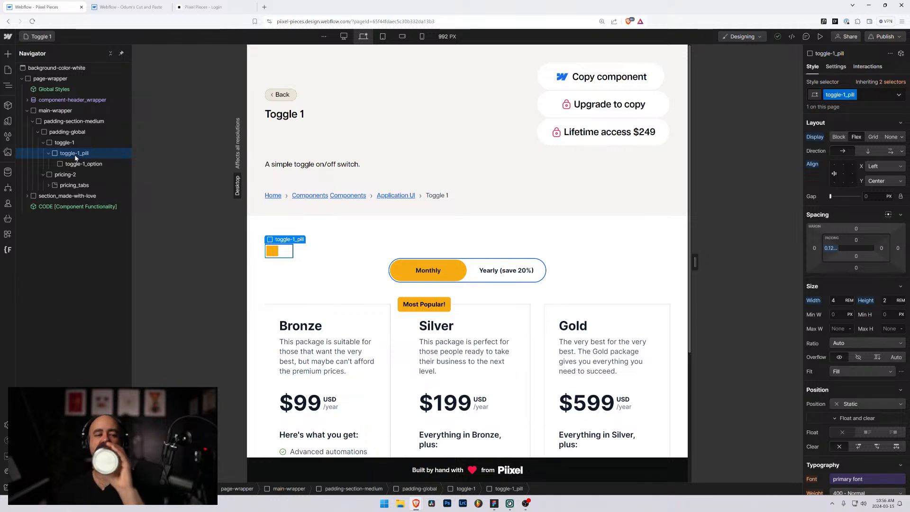
Step: View the staging and production publish destinations and close them without publishing
{"action": "left_click", "coordinate": [885, 38]}
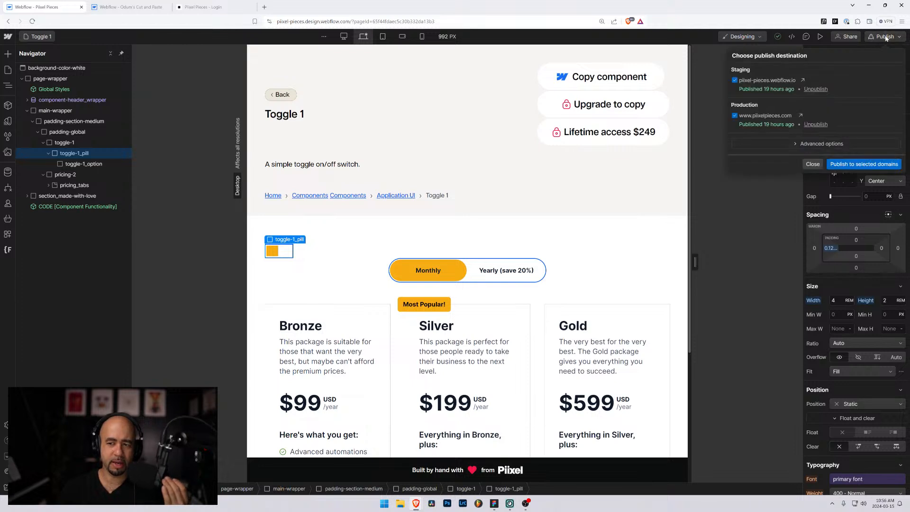
{"action": "left_click", "coordinate": [711, 88]}
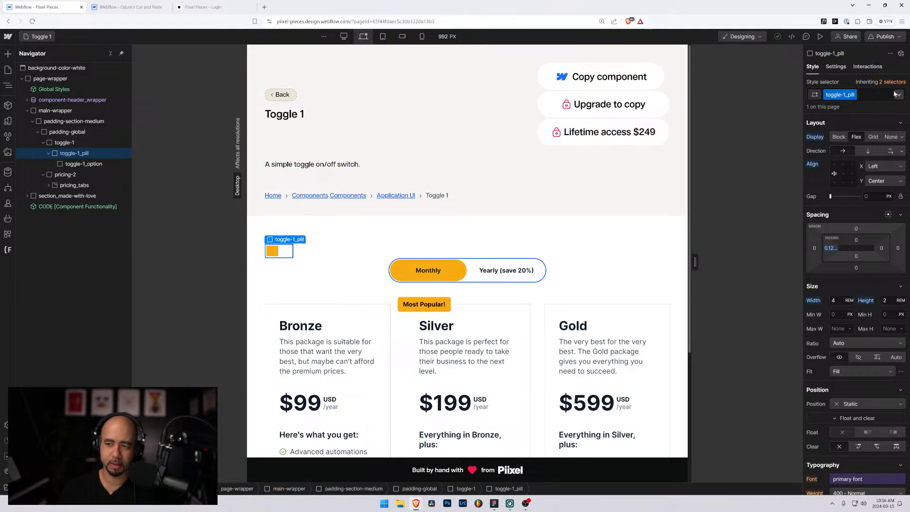
Step: Set the right padding of toggle-1_pill to 0.125rem
{"action": "left_click", "coordinate": [869, 66]}
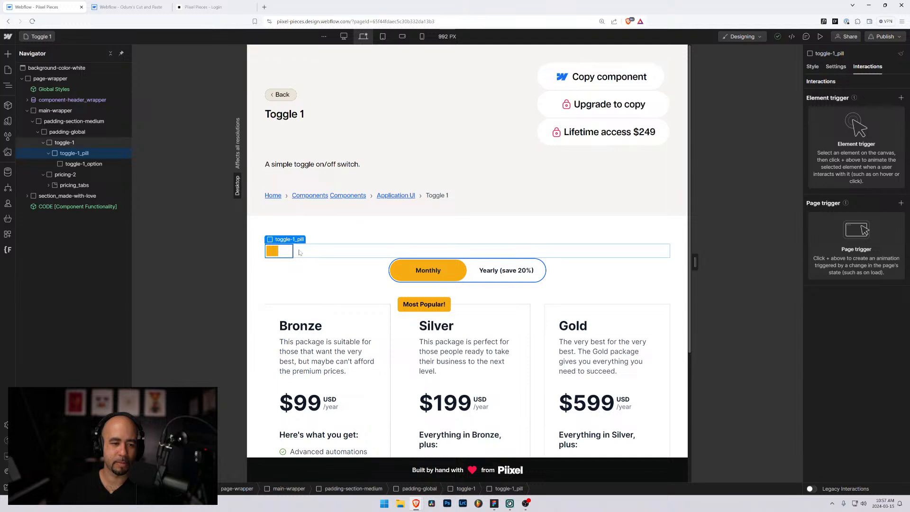
{"action": "key", "text": "s"}
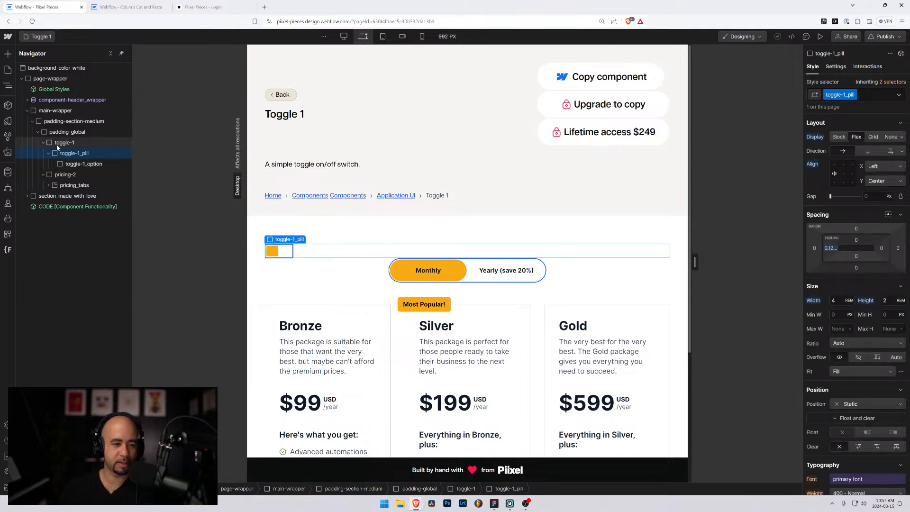
{"action": "left_click", "coordinate": [881, 248]}
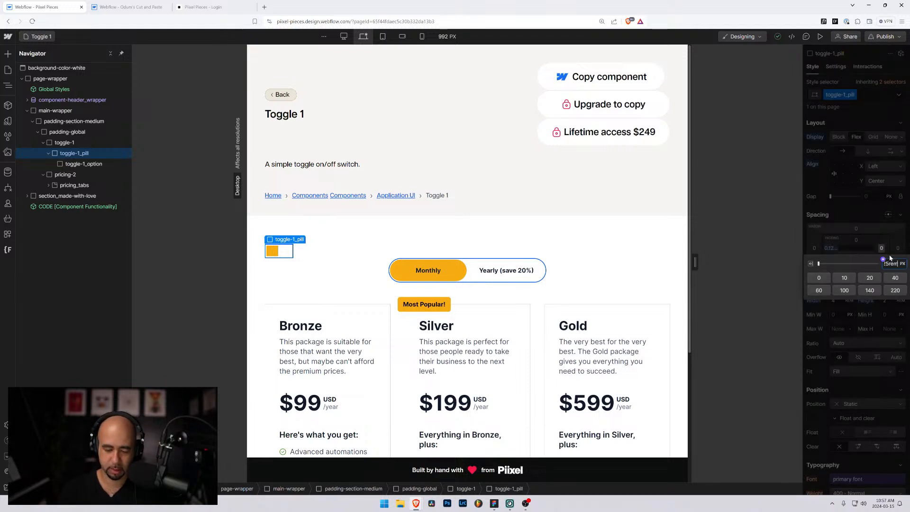
{"action": "type", "text": "0.125rem"}
{"action": "key", "text": "Return"}
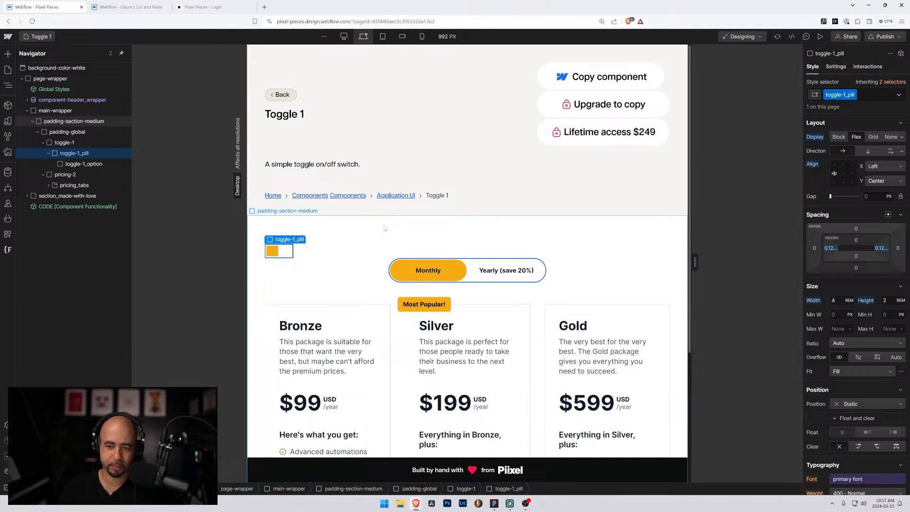
Step: Open the list of available element triggers in the interactions of toggle-1_pill
{"action": "key", "text": "alt+Tab"}
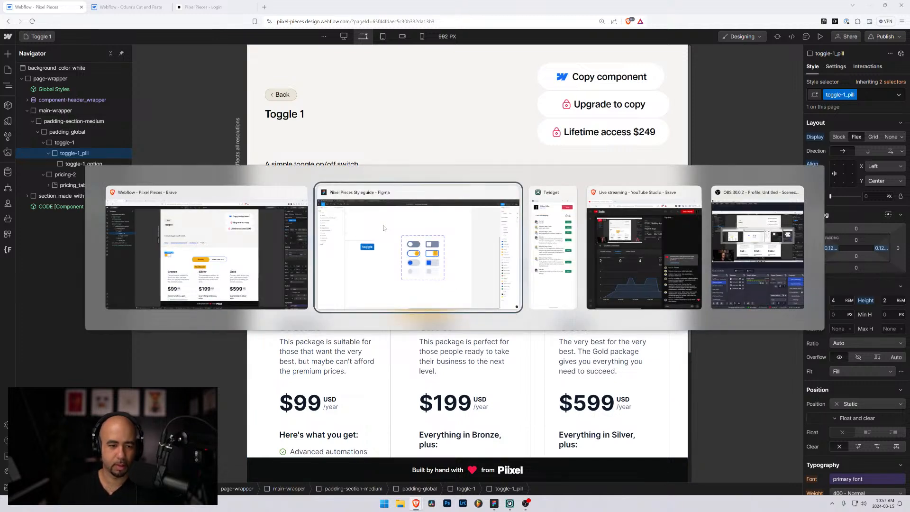
{"action": "left_click", "coordinate": [195, 197]}
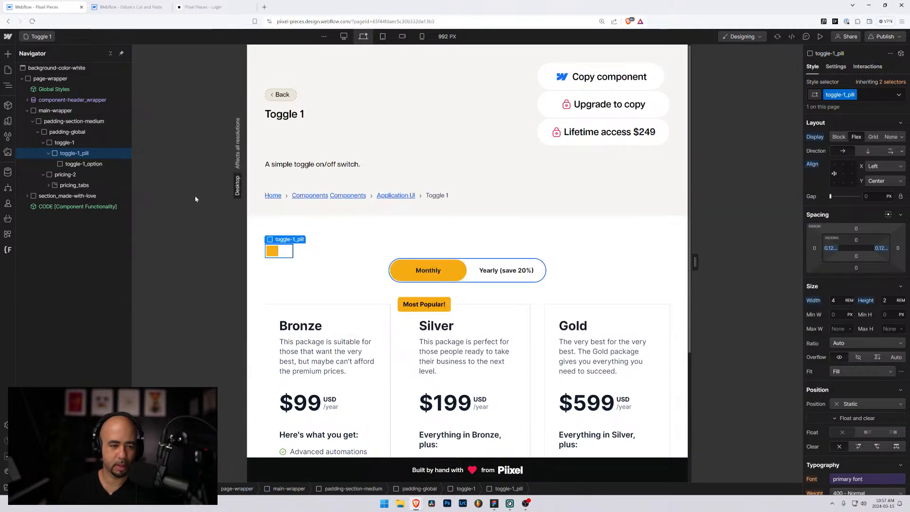
{"action": "left_click", "coordinate": [866, 67]}
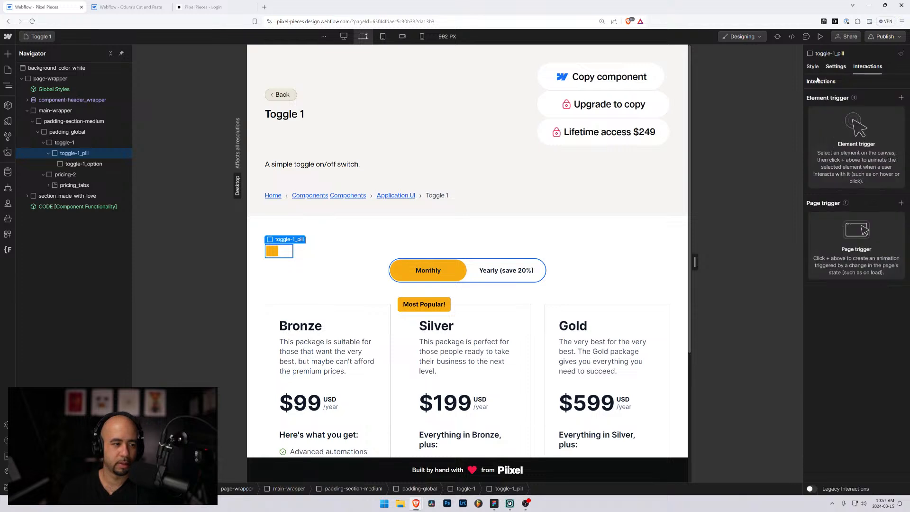
{"action": "left_click", "coordinate": [900, 99]}
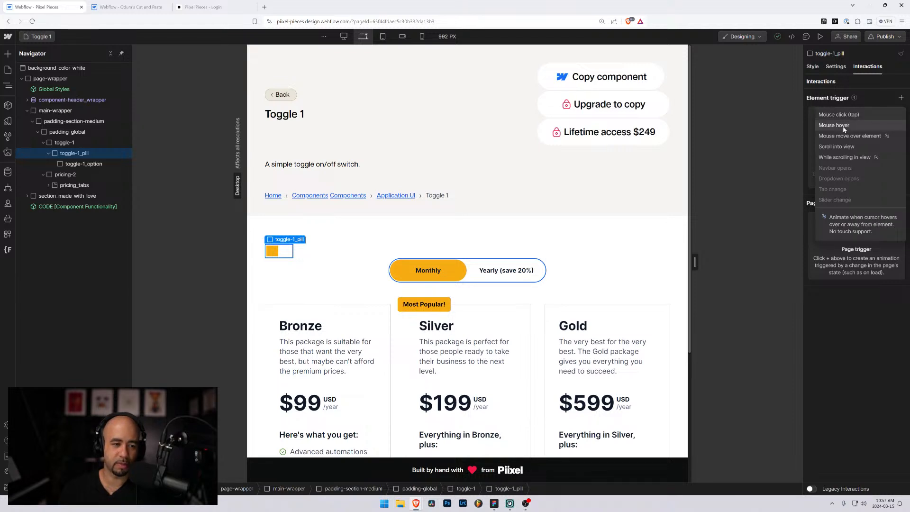
Step: Switch to Figma and inspect the Stage=Hover, Circle variant of the Toggle component
{"action": "key", "text": "alt+Tab"}
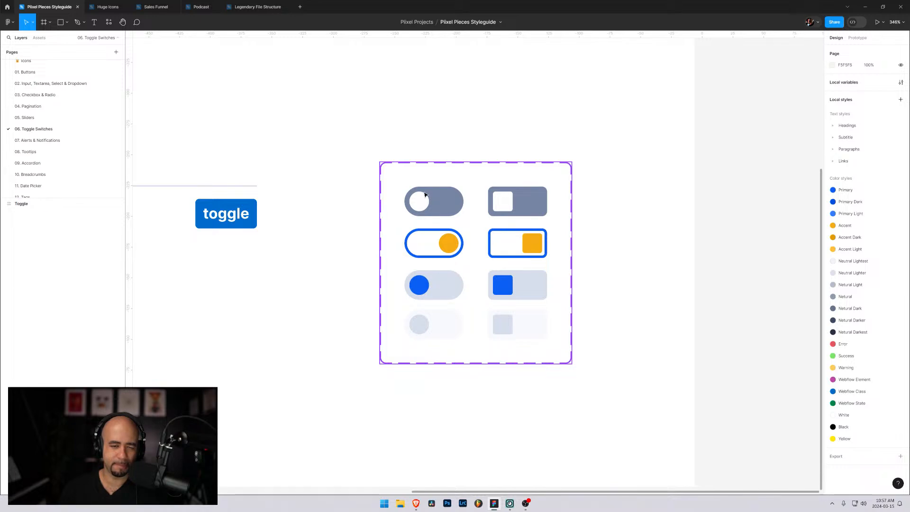
{"action": "left_click", "coordinate": [429, 211]}
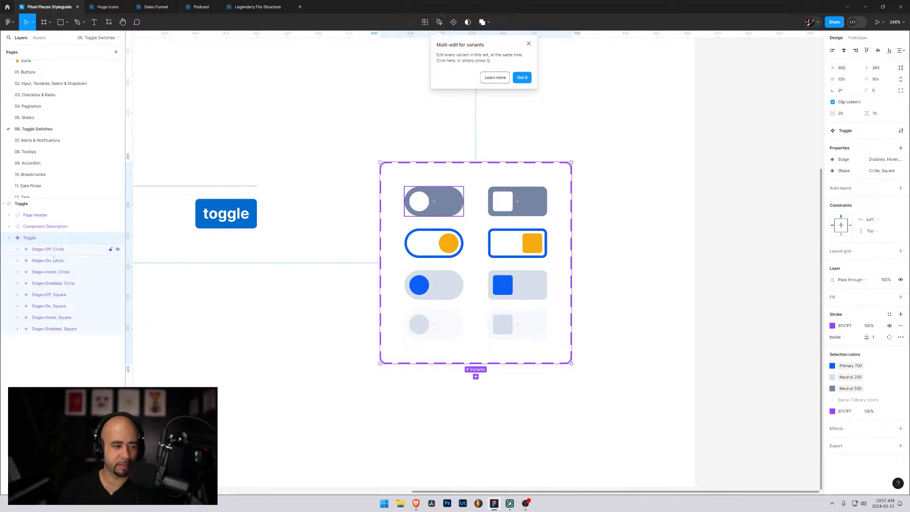
{"action": "left_click", "coordinate": [50, 272]}
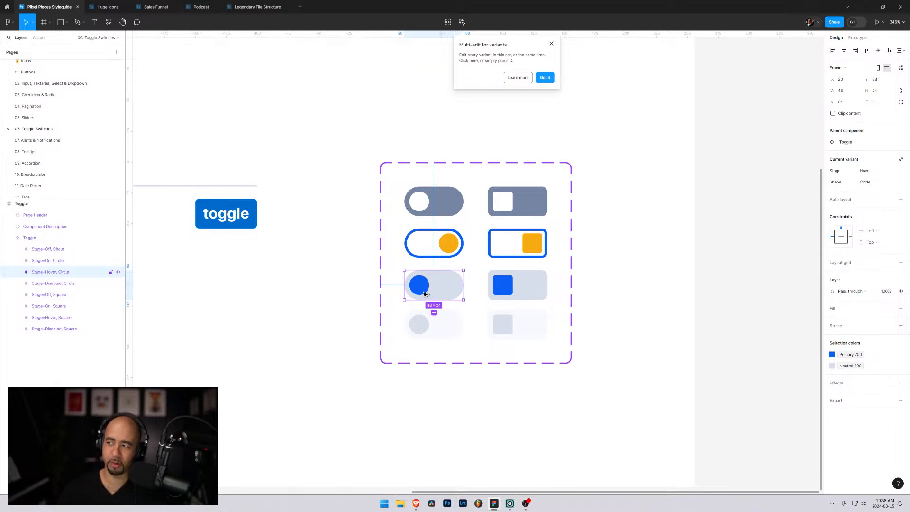
Step: Switch back to Webflow and give toggle-1_pill a Mouse click (tap) trigger that starts an animation on the first click
{"action": "key", "text": "alt+Tab"}
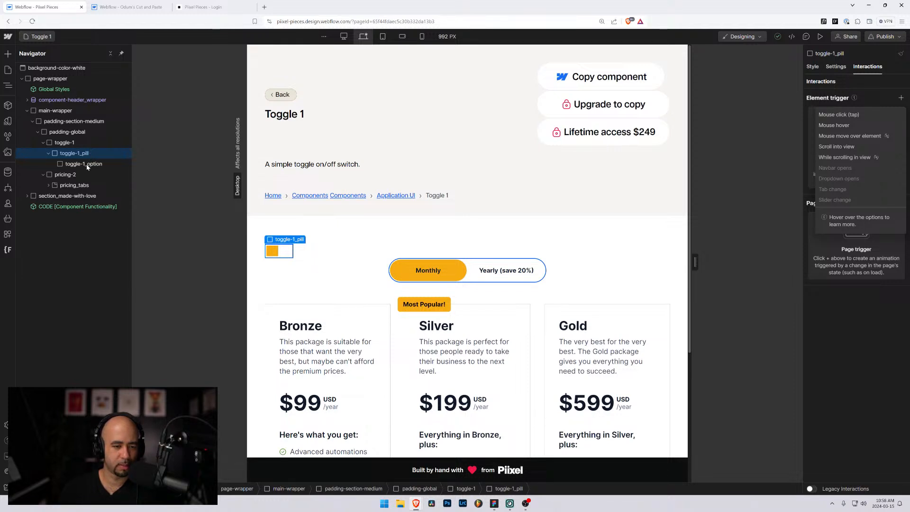
{"action": "left_click", "coordinate": [840, 115]}
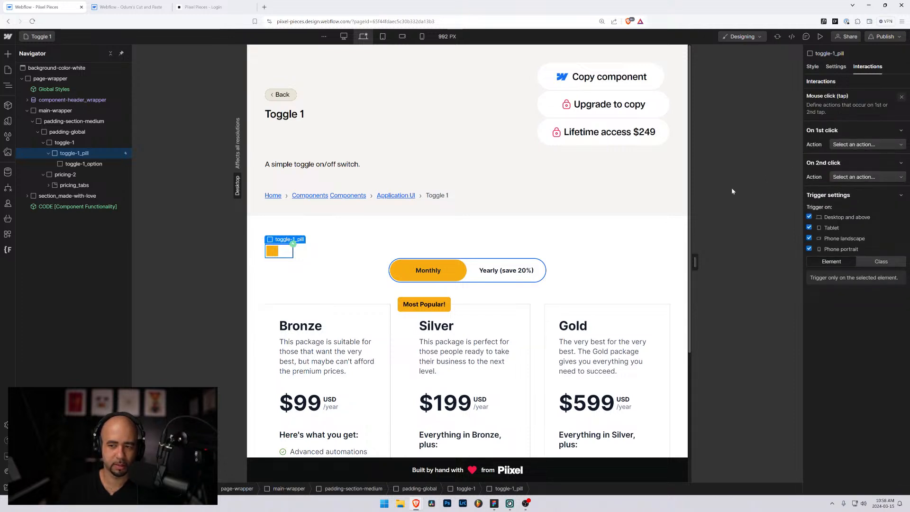
{"action": "left_click", "coordinate": [876, 144]}
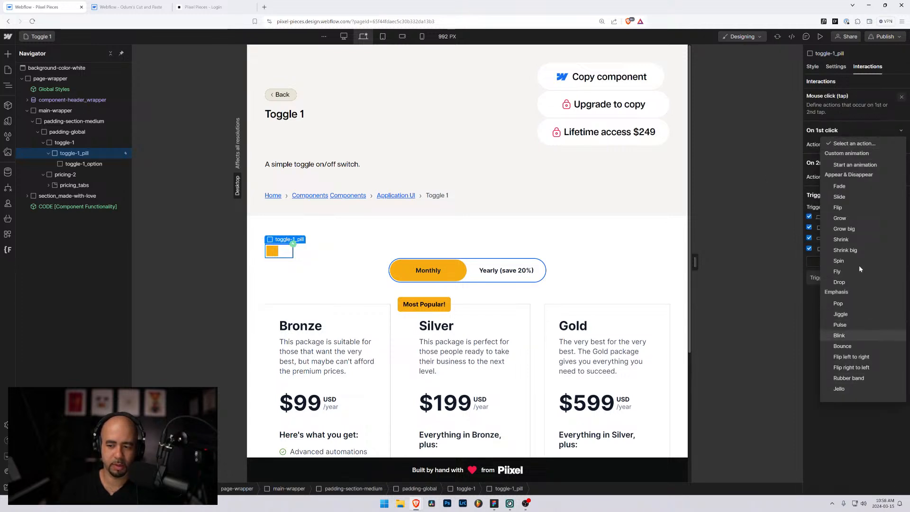
{"action": "left_click", "coordinate": [866, 164]}
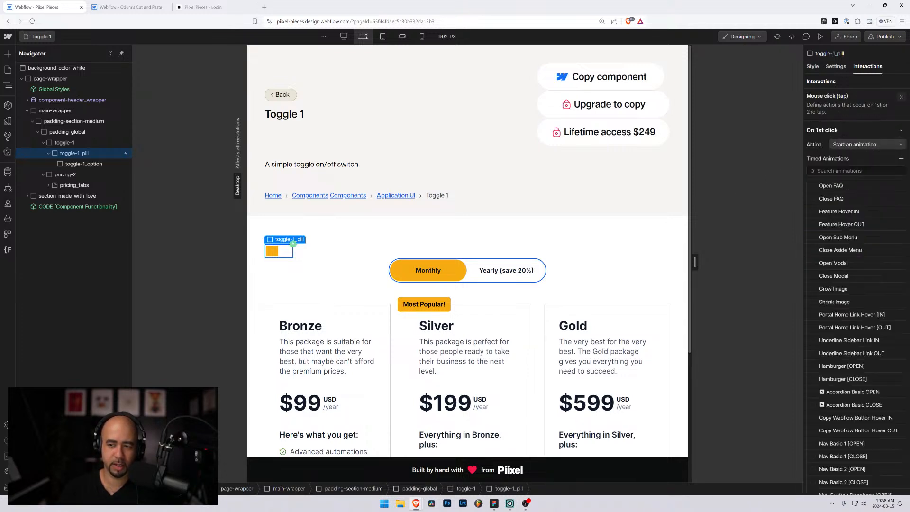
Step: Create a new timed animation for the first click and name it Toggle 1 [ON]
{"action": "left_click", "coordinate": [899, 158]}
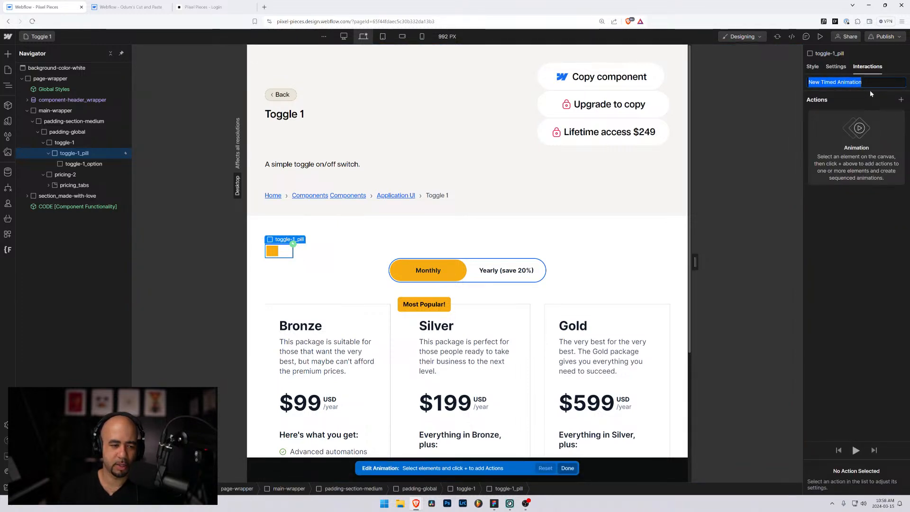
{"action": "type", "text": "Toggl"}
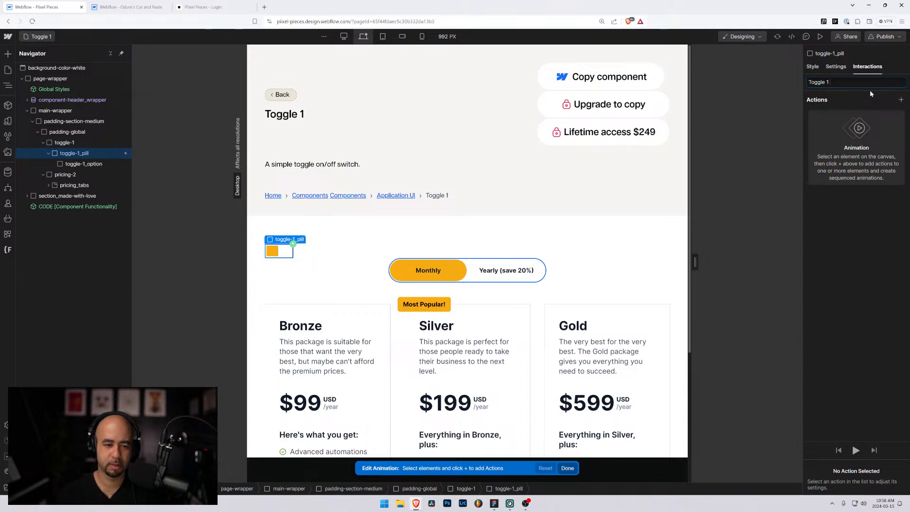
{"action": "type", "text": "e 1"}
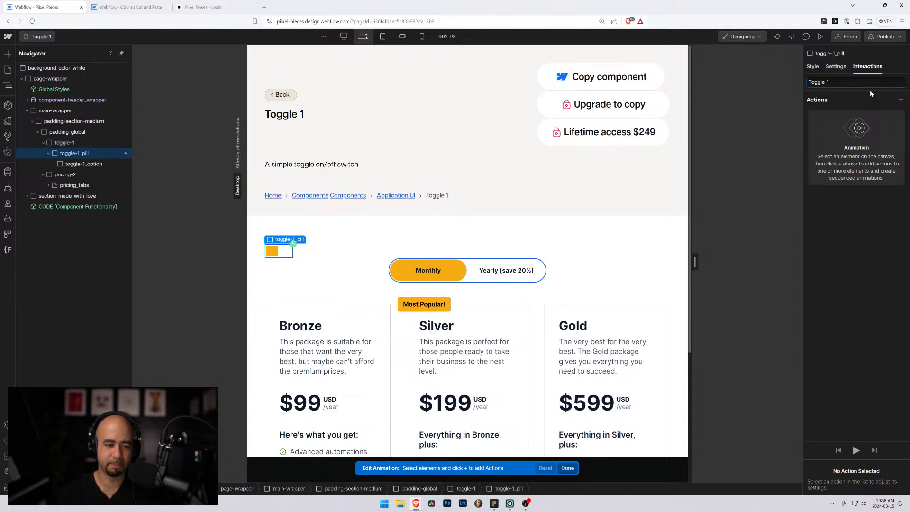
{"action": "type", "text": " Turn O"}
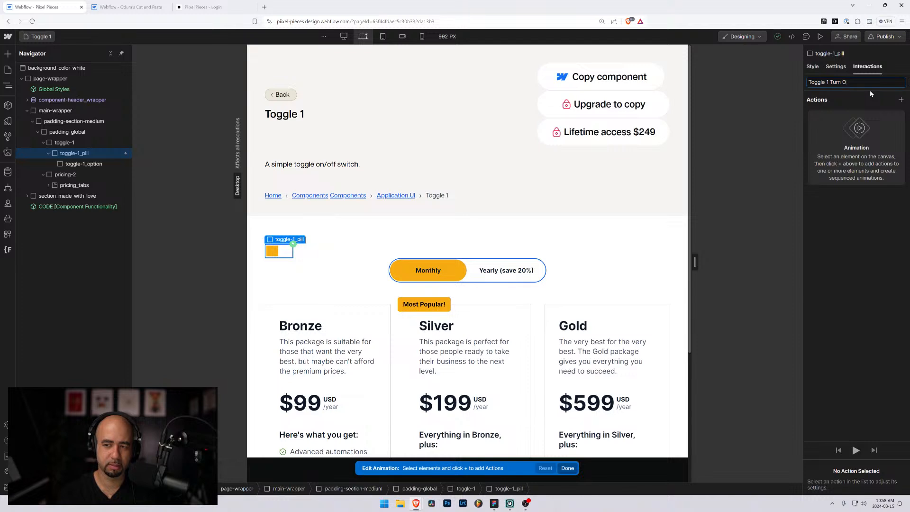
{"action": "type", "text": "N"}
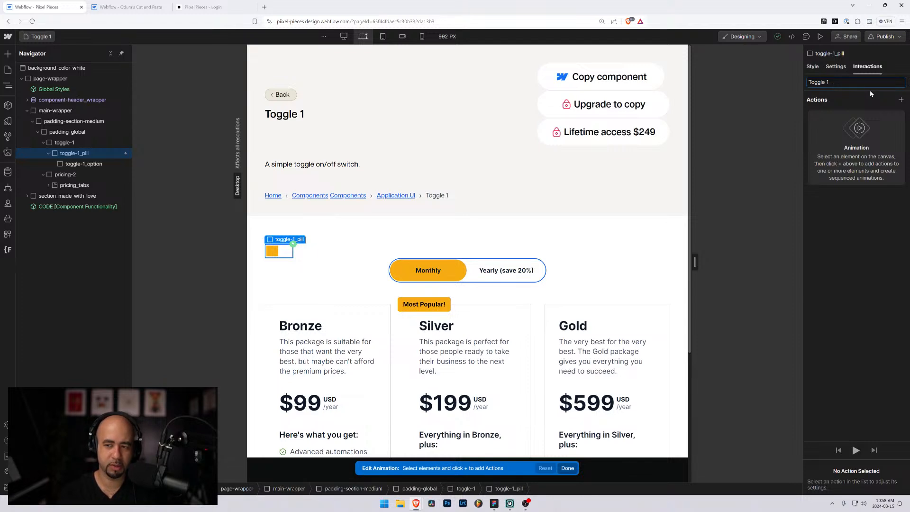
{"action": "type", "text": " [ON"}
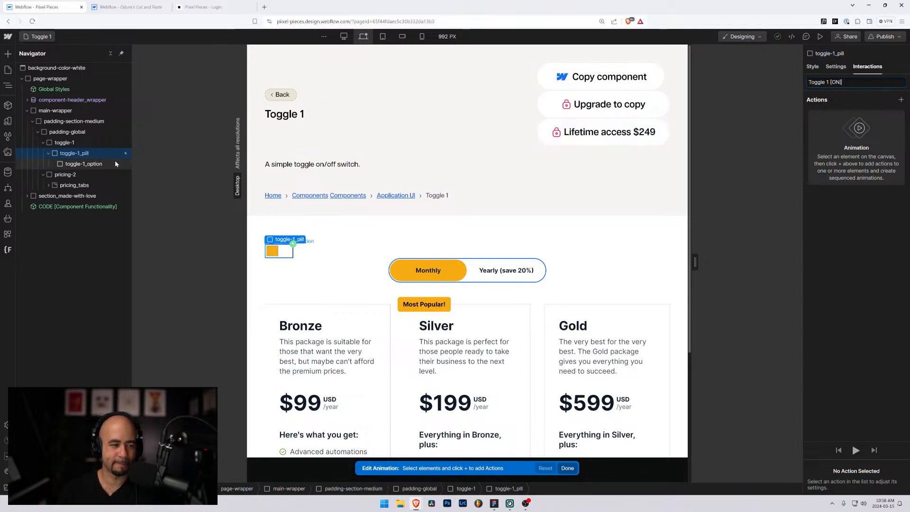
Step: Add a Move action for toggle-1_option to the animation and make it the initial state
{"action": "left_click", "coordinate": [85, 166]}
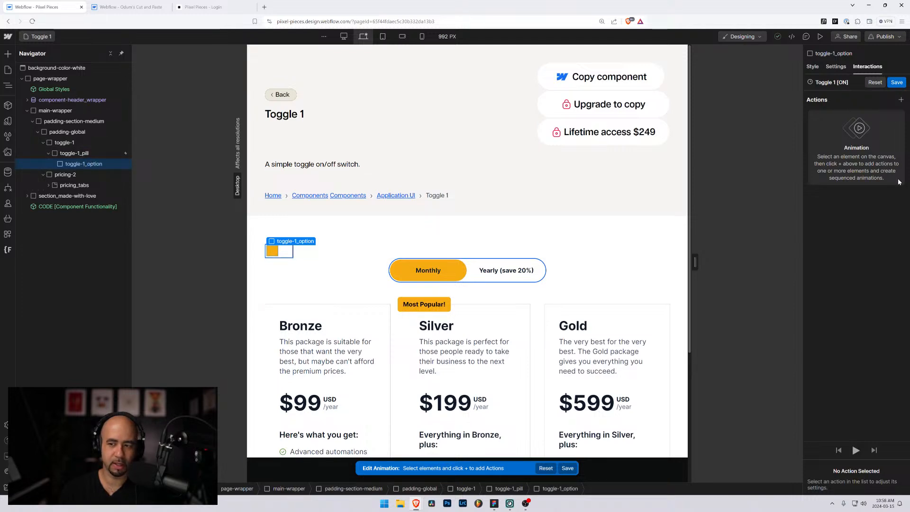
{"action": "left_click", "coordinate": [901, 100]}
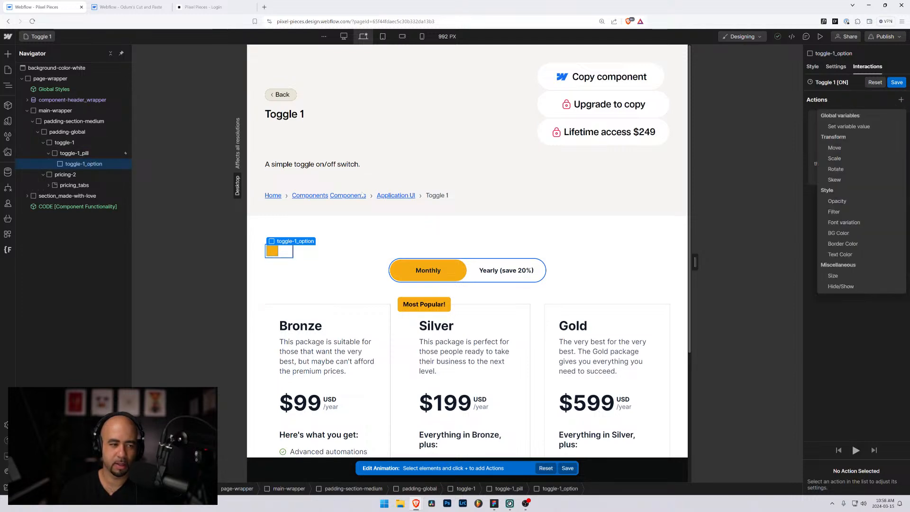
{"action": "left_click", "coordinate": [844, 149]}
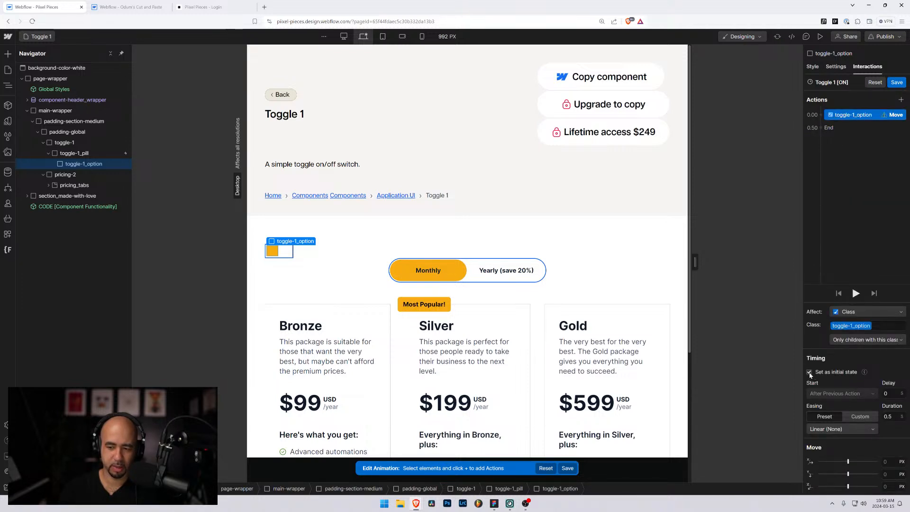
{"action": "left_click", "coordinate": [809, 372]}
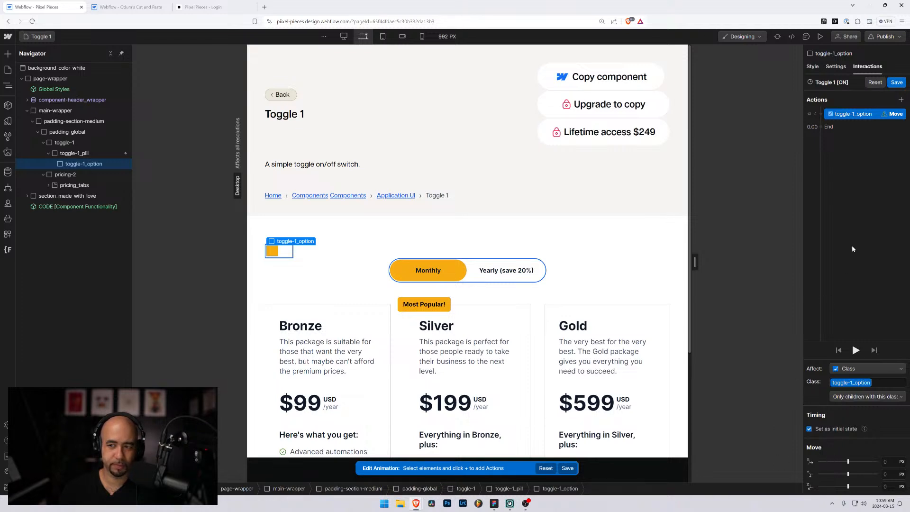
Step: Add a second Move action for toggle-1_option after the initial state, with a horizontal move of 30 px
{"action": "left_click", "coordinate": [822, 122]}
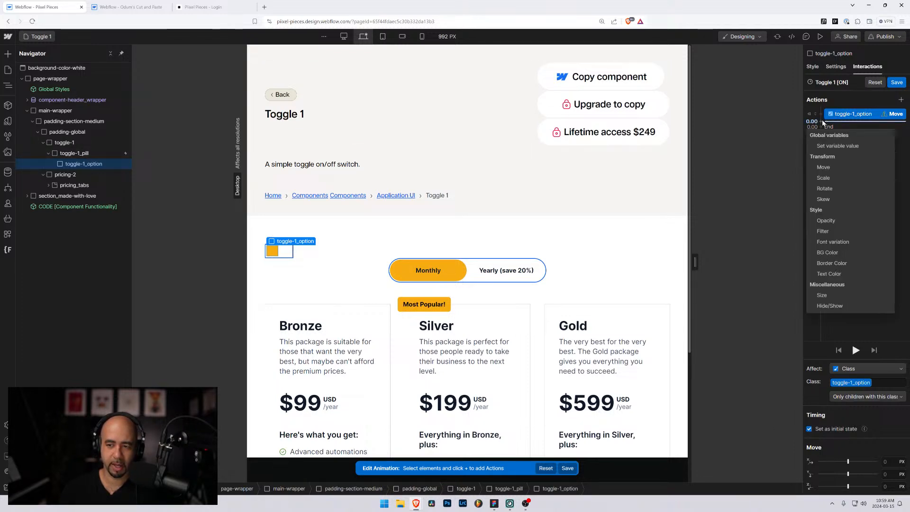
{"action": "left_click", "coordinate": [832, 168]}
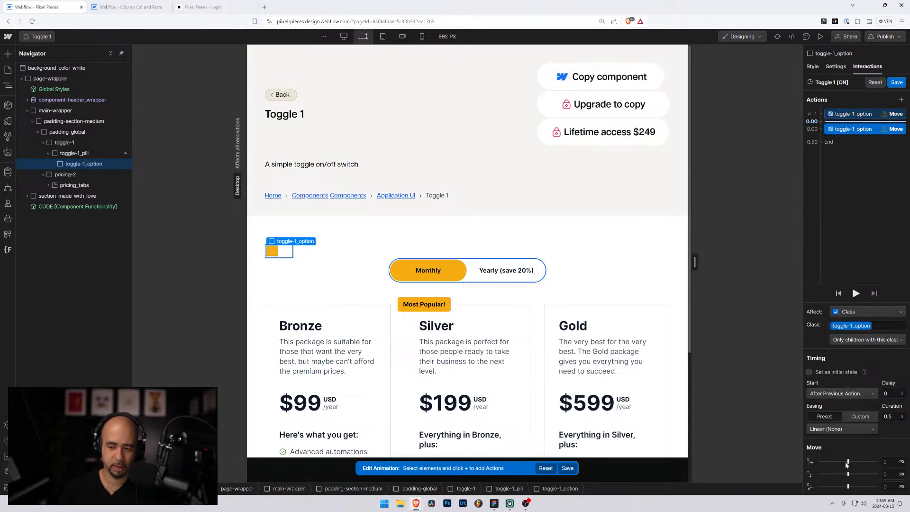
{"action": "mouse_move", "coordinate": [848, 461]}
{"action": "left_mouse_down"}
{"action": "mouse_move", "coordinate": [835, 461]}
{"action": "mouse_move", "coordinate": [849, 462]}
{"action": "left_mouse_up"}
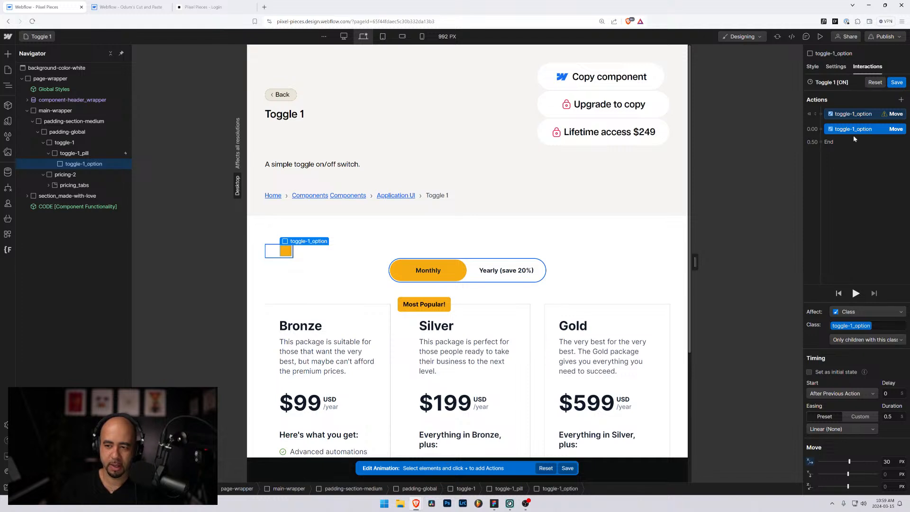
Step: Change the second Move action's horizontal unit to percent and set its value to 100%
{"action": "left_click", "coordinate": [821, 136]}
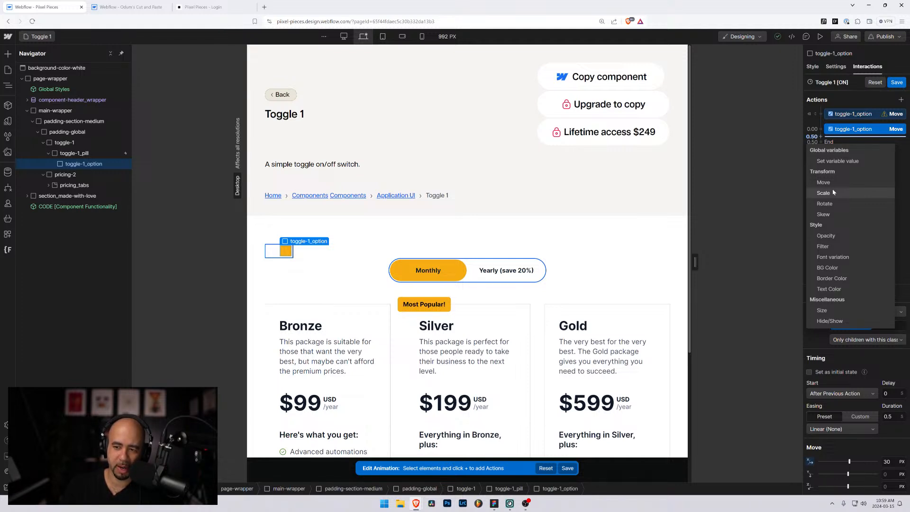
{"action": "left_click", "coordinate": [903, 463]}
{"action": "left_click", "coordinate": [902, 462]}
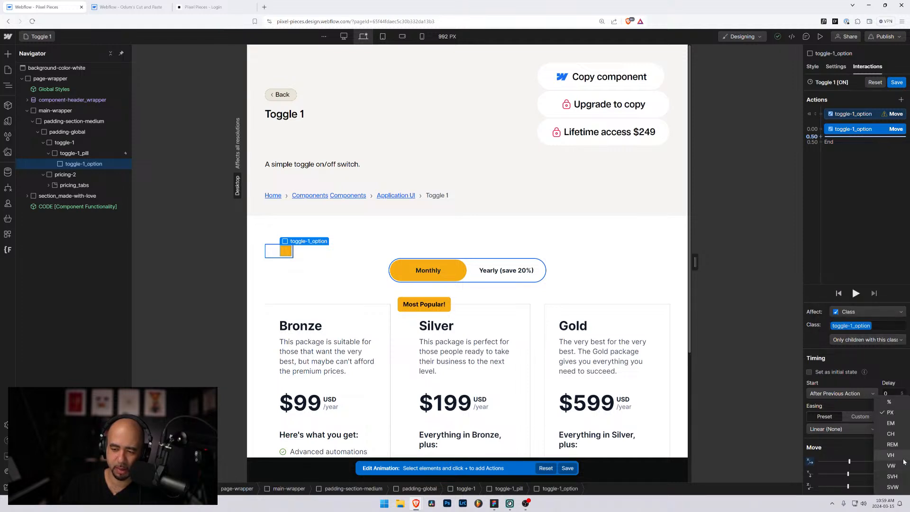
{"action": "left_click", "coordinate": [897, 402]}
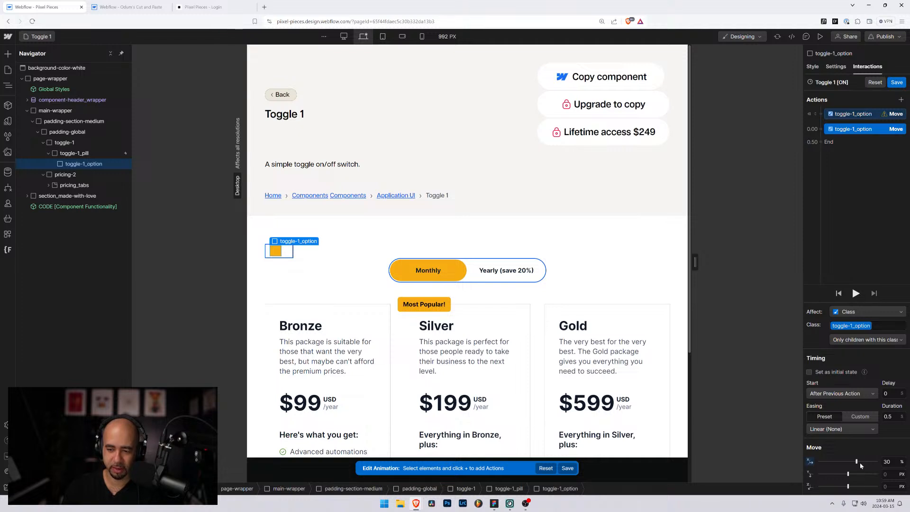
{"action": "left_click_drag", "start_coordinate": [857, 462], "coordinate": [877, 461]}
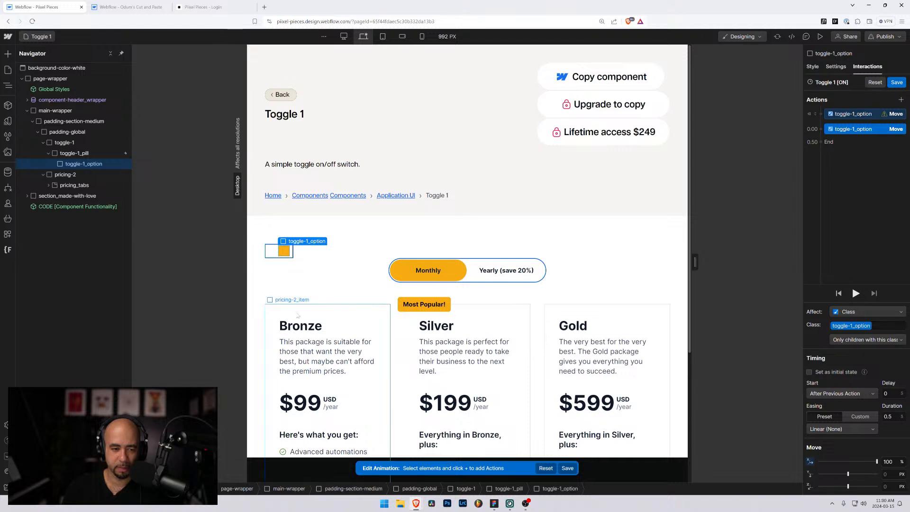
Step: Check toggle-1_option's travel by varying the horizontal move between 0% and 100%, and view the actions that can follow it
{"action": "left_click_drag", "start_coordinate": [877, 462], "coordinate": [847, 461]}
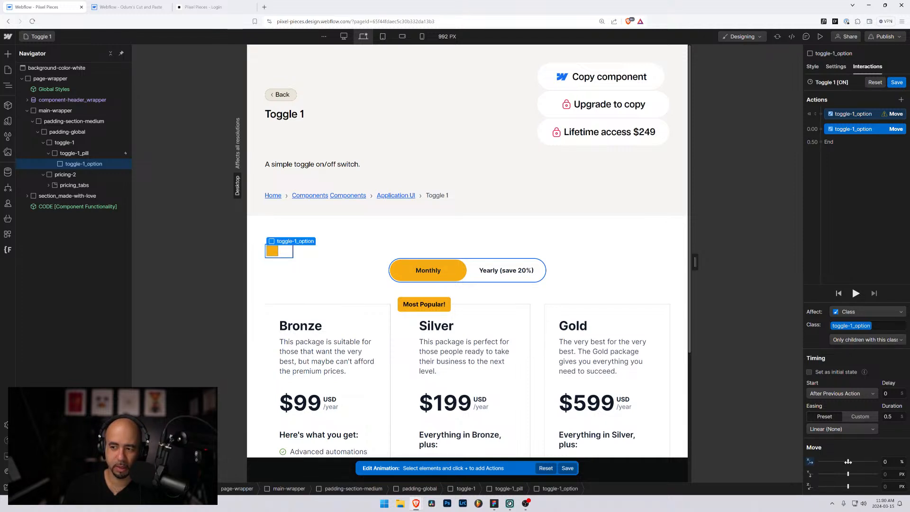
{"action": "left_click_drag", "start_coordinate": [847, 461], "coordinate": [876, 461]}
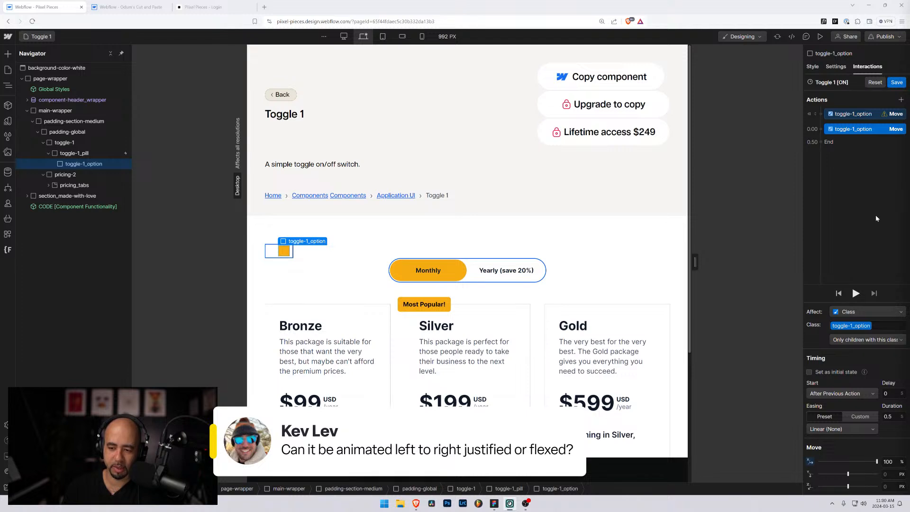
{"action": "left_click", "coordinate": [820, 137]}
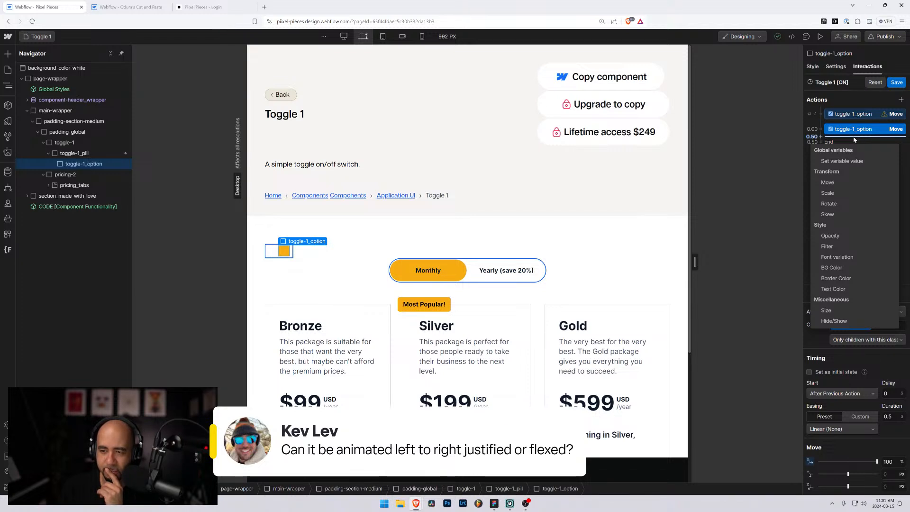
Step: Give the second Move action an In Out Quad easing and a duration of 0.3 seconds
{"action": "left_click", "coordinate": [816, 336]}
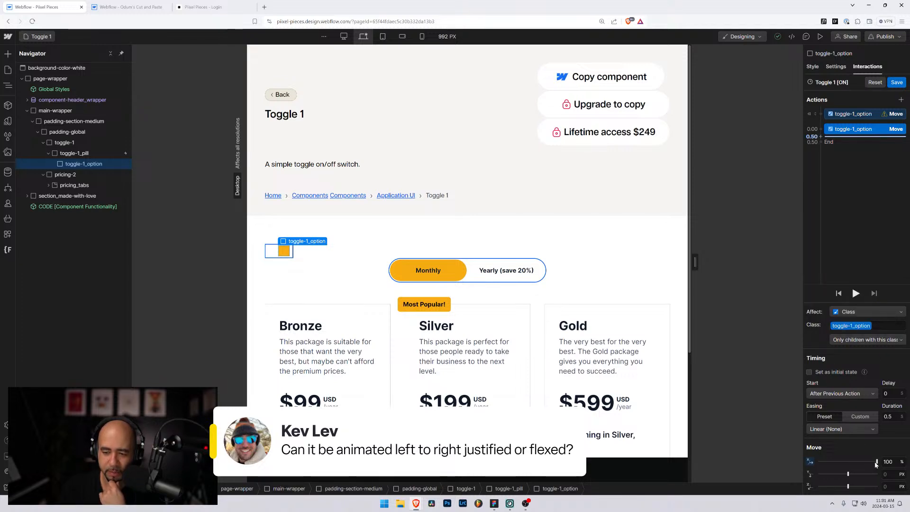
{"action": "left_click", "coordinate": [844, 393]}
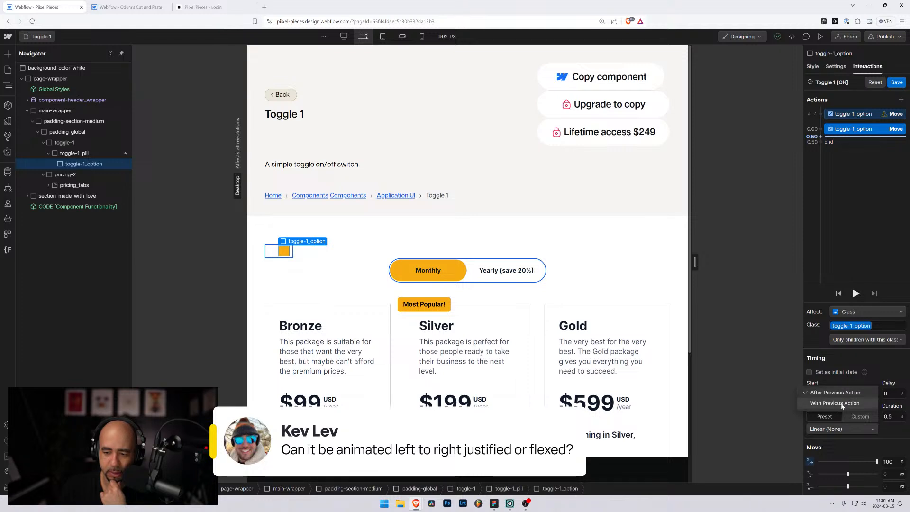
{"action": "left_click", "coordinate": [851, 374]}
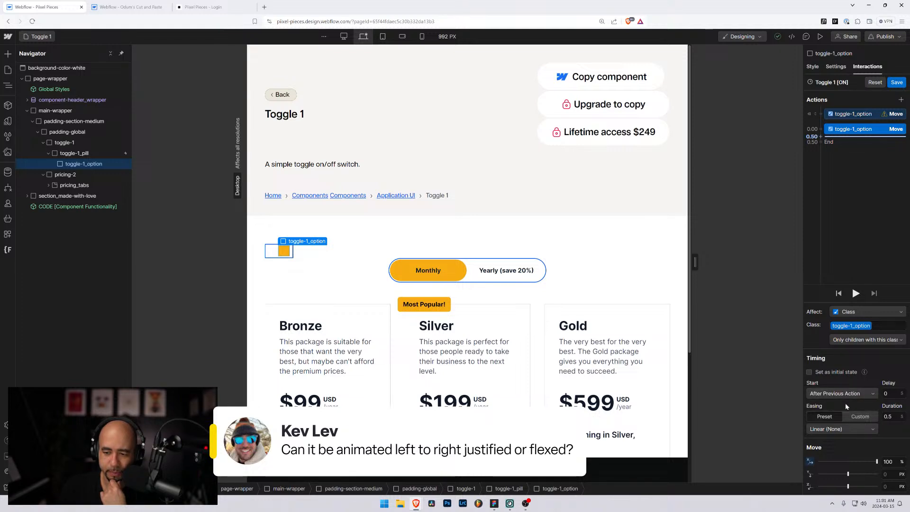
{"action": "left_click", "coordinate": [841, 429]}
{"action": "left_click", "coordinate": [826, 371]}
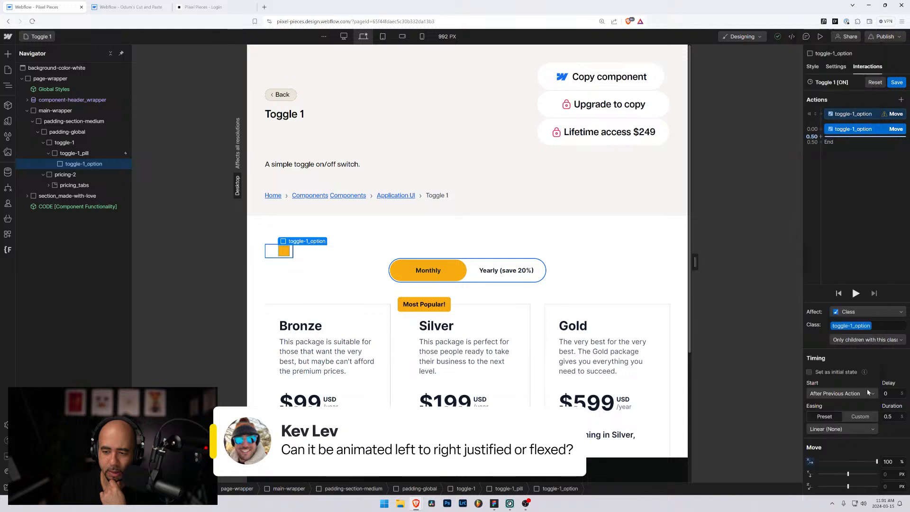
{"action": "left_click", "coordinate": [887, 416]}
{"action": "type", "text": "0.3"}
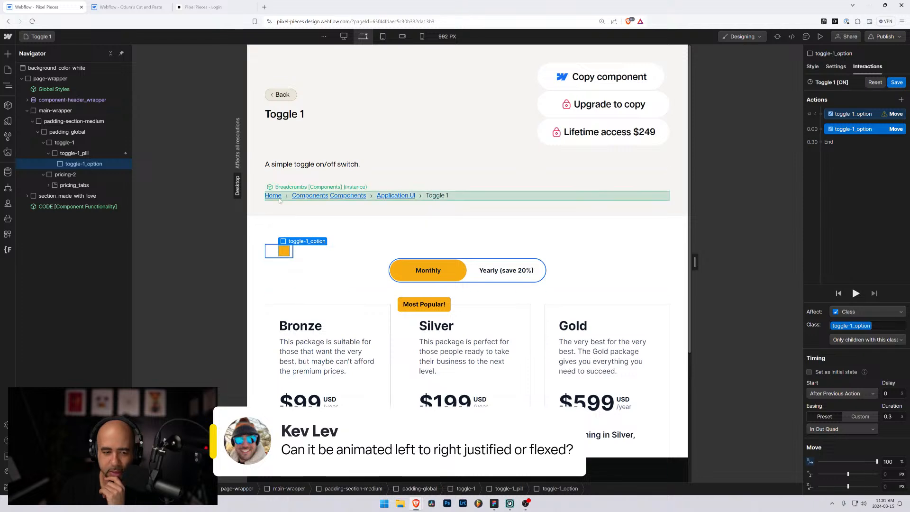
Step: Return to the initial-state Move action and save the Toggle 1 [ON] animation
{"action": "left_click", "coordinate": [341, 255]}
{"action": "left_click", "coordinate": [272, 254]}
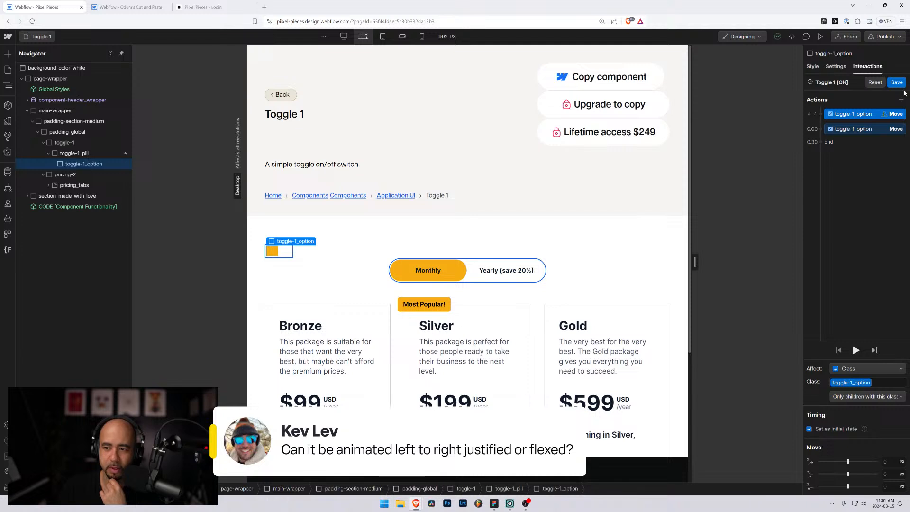
{"action": "left_click", "coordinate": [895, 82]}
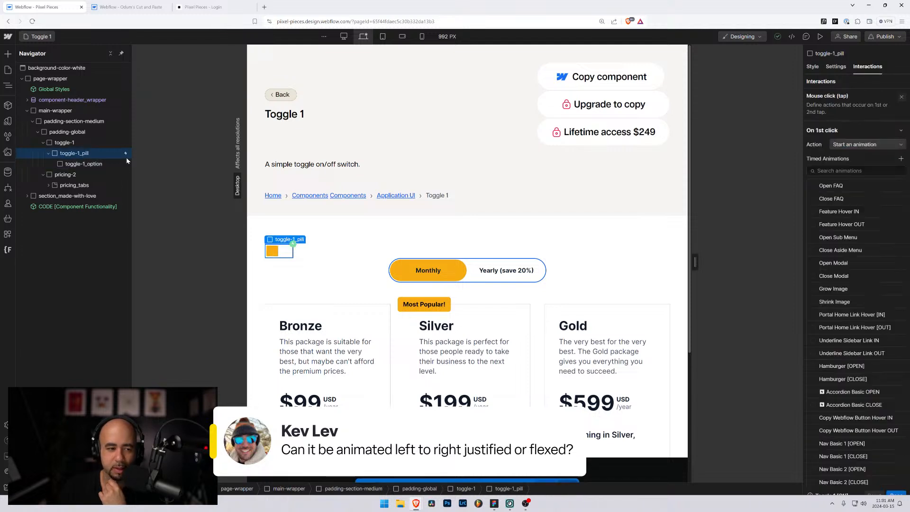
Step: Remove the left and right padding from toggle-1_pill
{"action": "left_click", "coordinate": [67, 154]}
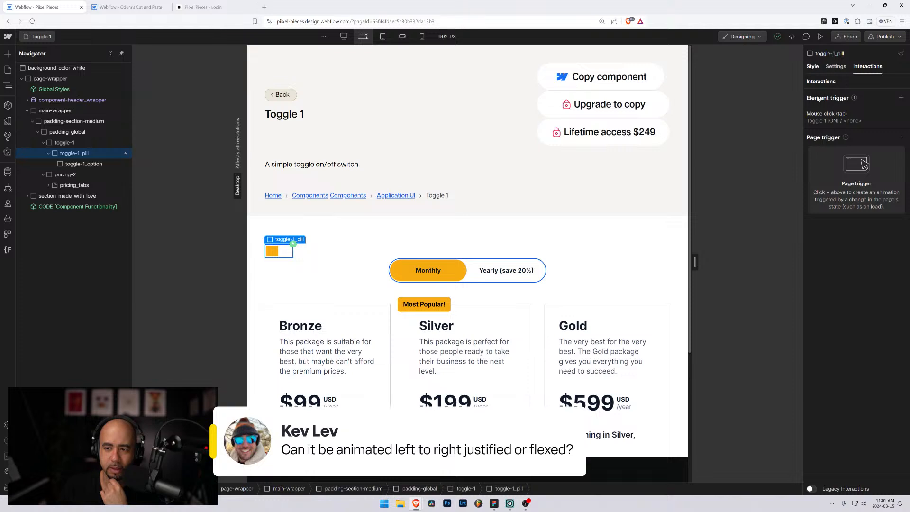
{"action": "key", "text": "s"}
{"action": "scroll", "coordinate": [813, 379], "scroll_direction": "down", "scroll_amount": 3}
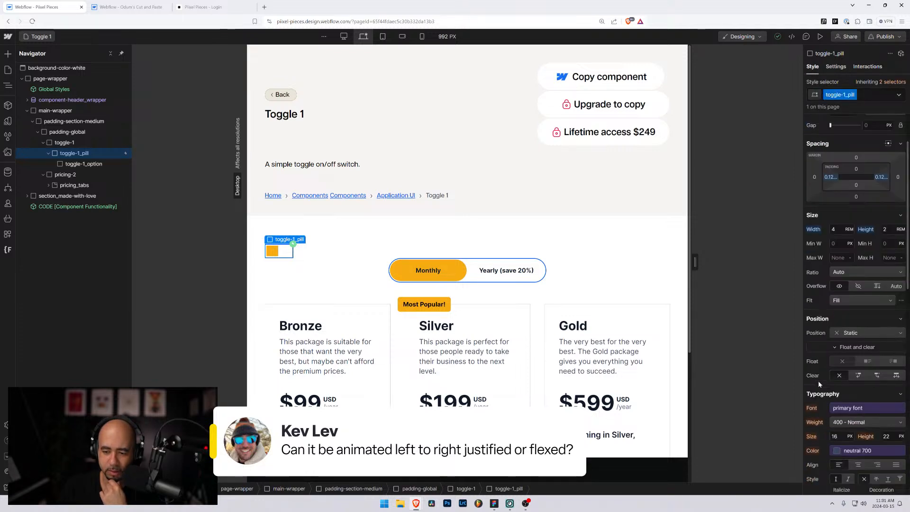
{"action": "scroll", "coordinate": [850, 296], "scroll_direction": "up", "scroll_amount": 2}
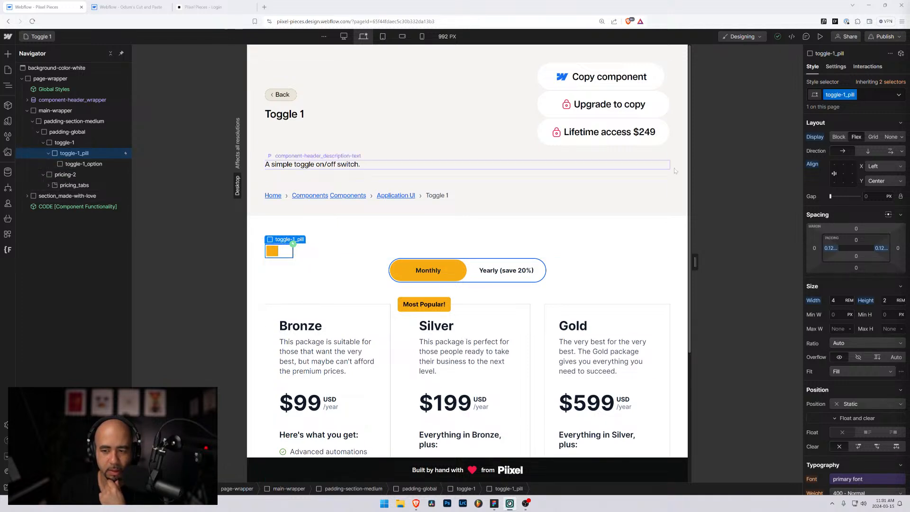
{"action": "left_click", "coordinate": [830, 250], "text": "alt"}
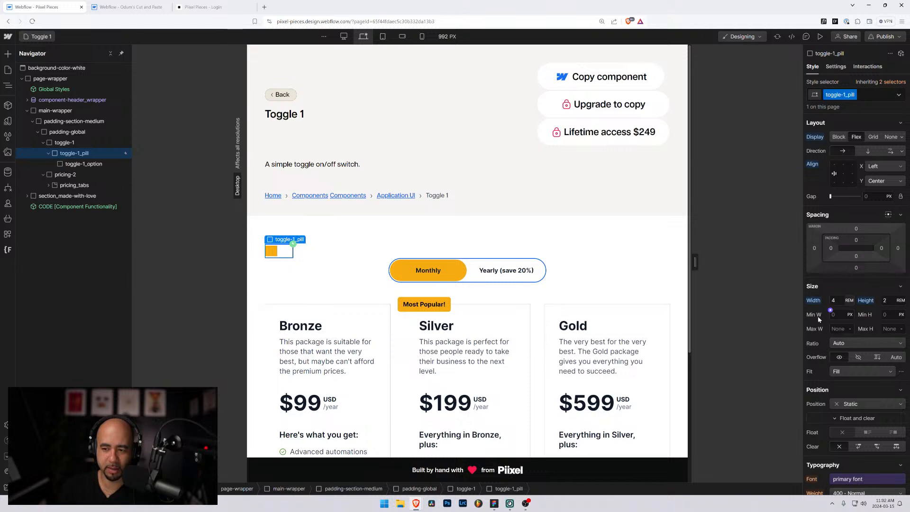
Step: Set toggle-1_option's width and height to 2 rem each
{"action": "left_click", "coordinate": [88, 164]}
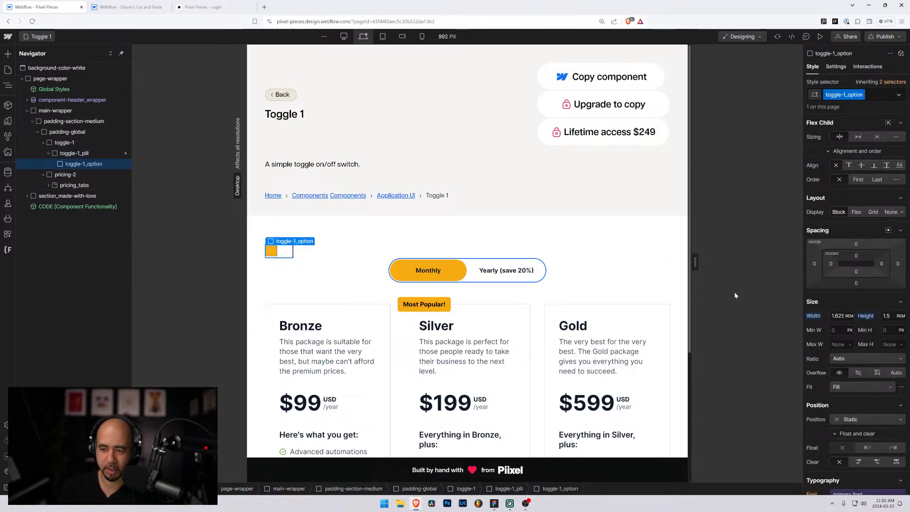
{"action": "left_click", "coordinate": [837, 315]}
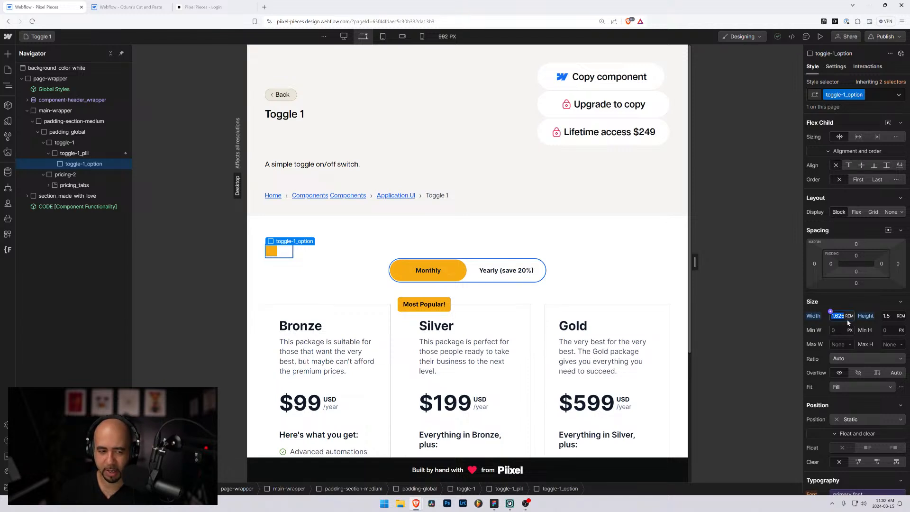
{"action": "type", "text": "2"}
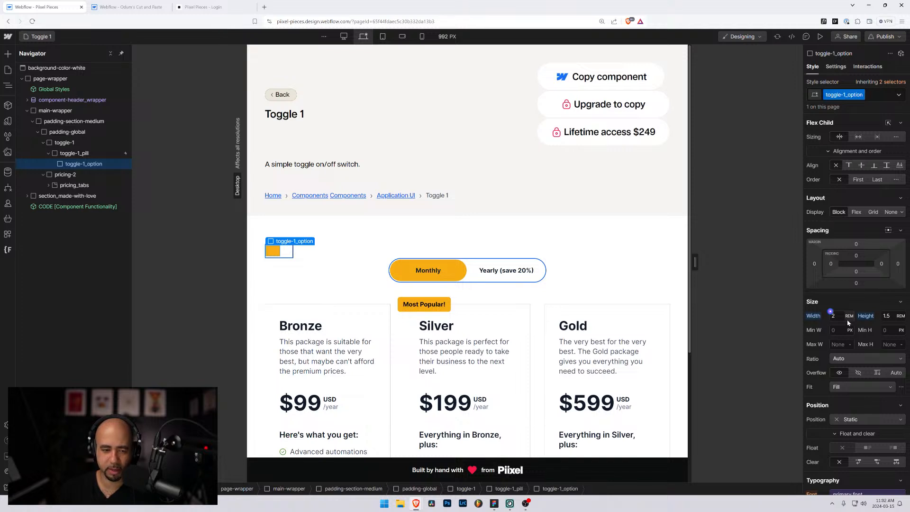
{"action": "key", "text": "Tab"}
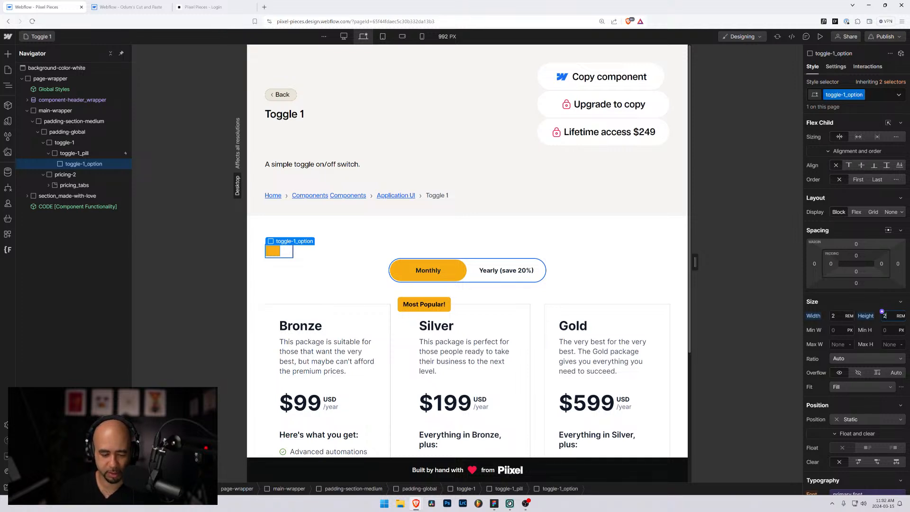
{"action": "type", "text": "2"}
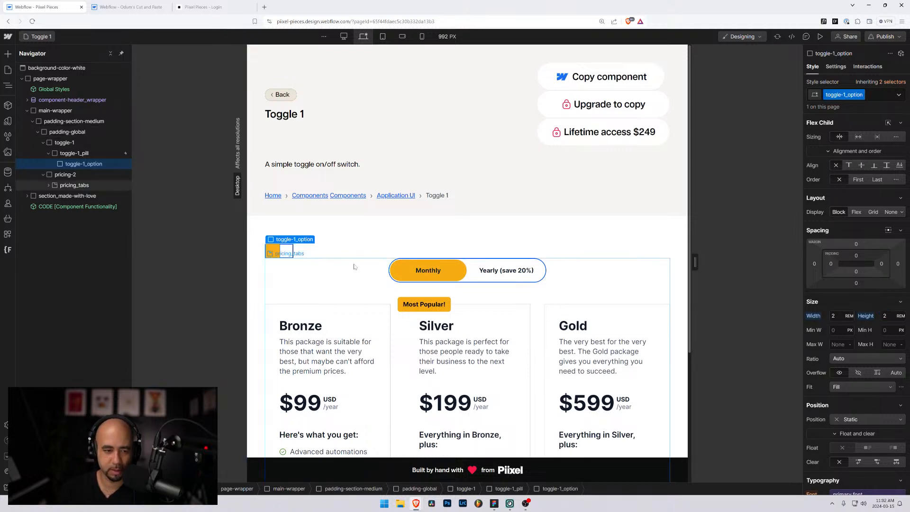
{"action": "left_click", "coordinate": [355, 266]}
{"action": "left_click", "coordinate": [351, 254]}
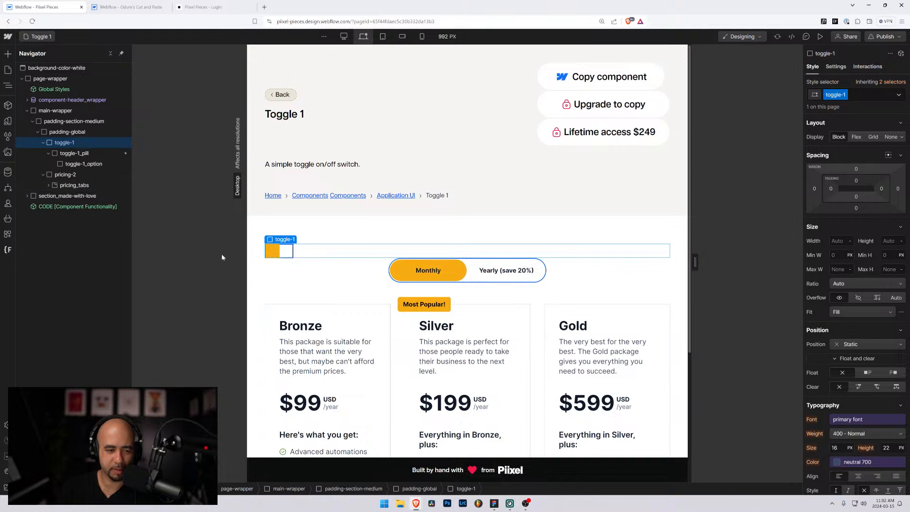
Step: Preview the page, test the toggle's click animation, and return to editing
{"action": "left_click", "coordinate": [83, 184]}
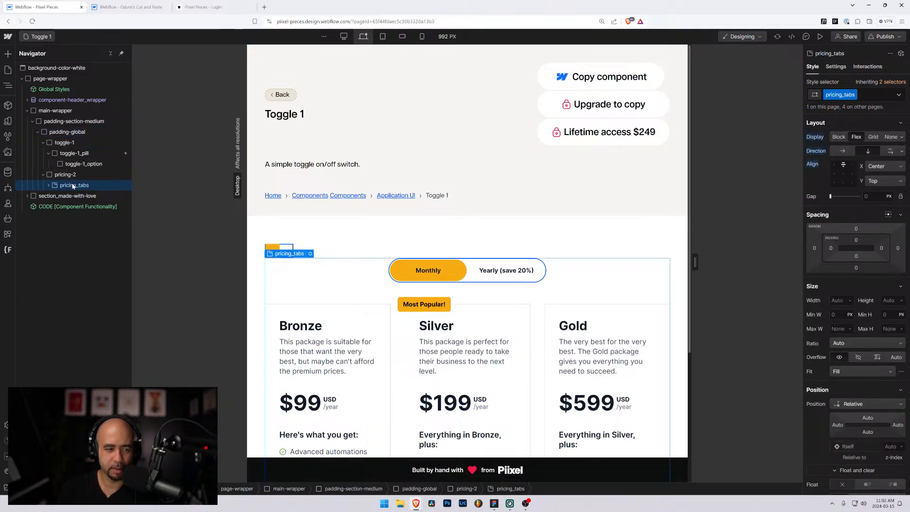
{"action": "left_click", "coordinate": [85, 156]}
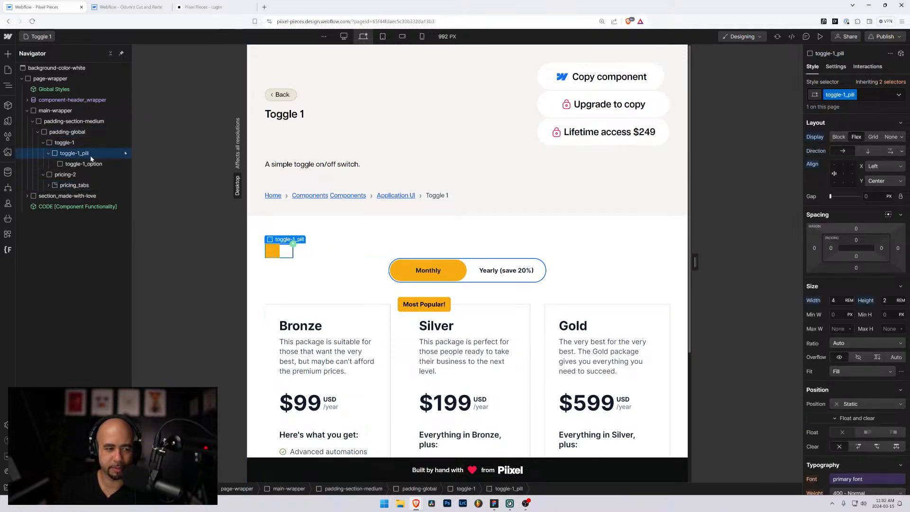
{"action": "left_click", "coordinate": [820, 36]}
{"action": "left_click", "coordinate": [263, 254]}
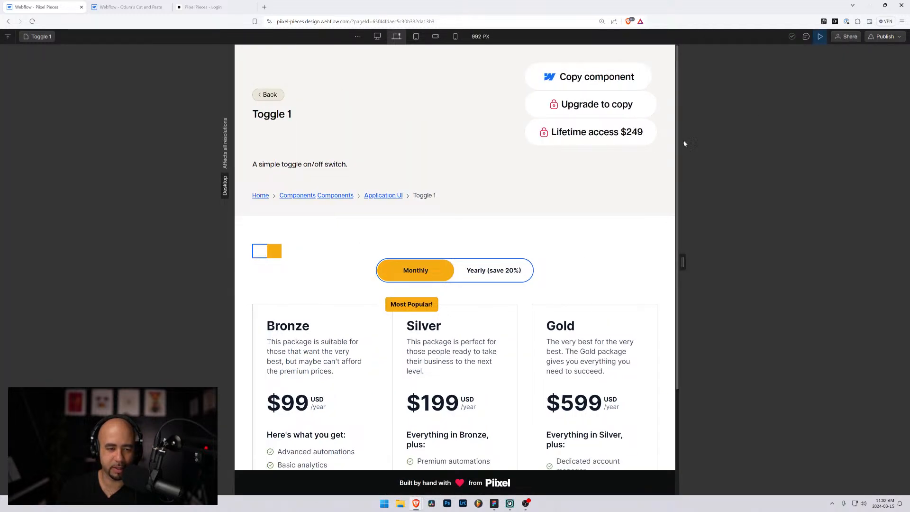
{"action": "left_click", "coordinate": [820, 37]}
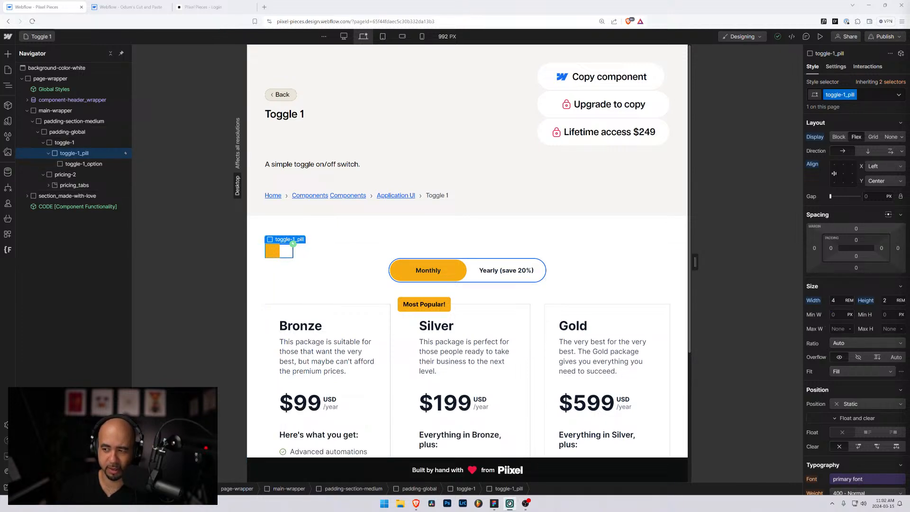
{"action": "scroll", "coordinate": [834, 428], "scroll_direction": "down", "scroll_amount": 2}
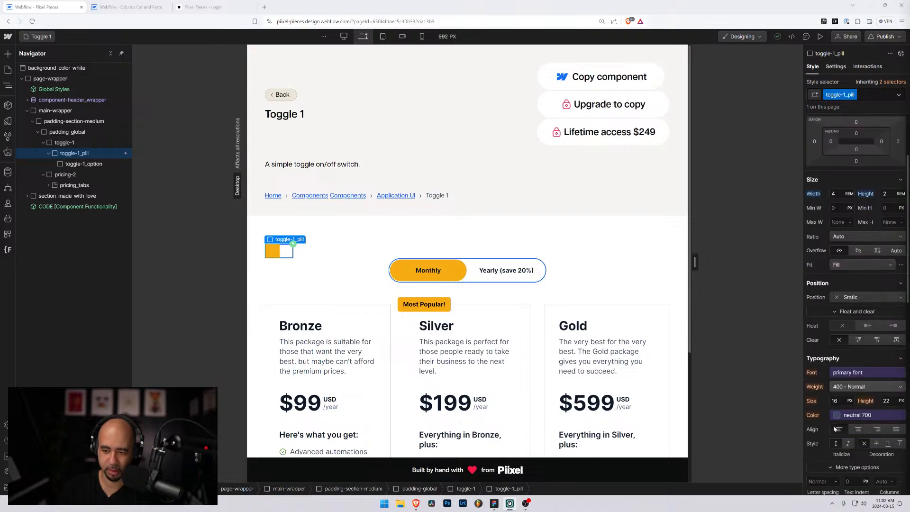
{"action": "left_click", "coordinate": [83, 164]}
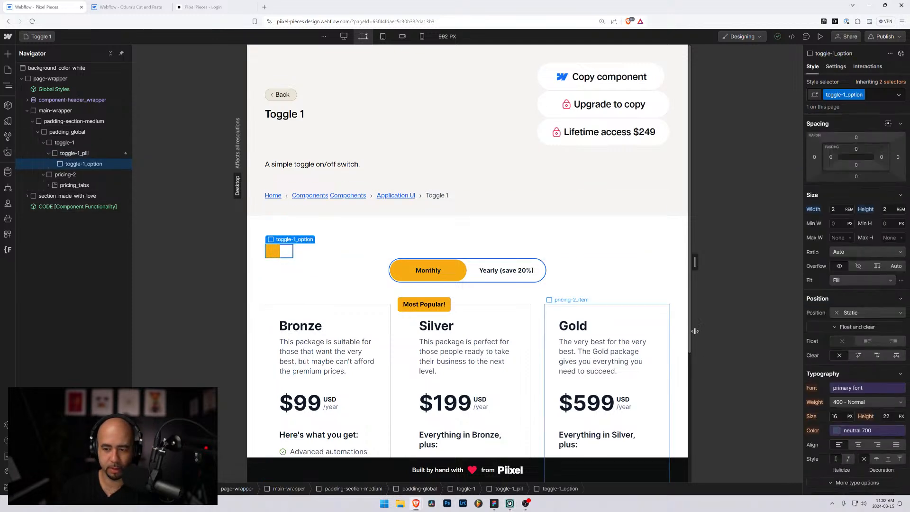
{"action": "scroll", "coordinate": [883, 389], "scroll_direction": "down", "scroll_amount": 5}
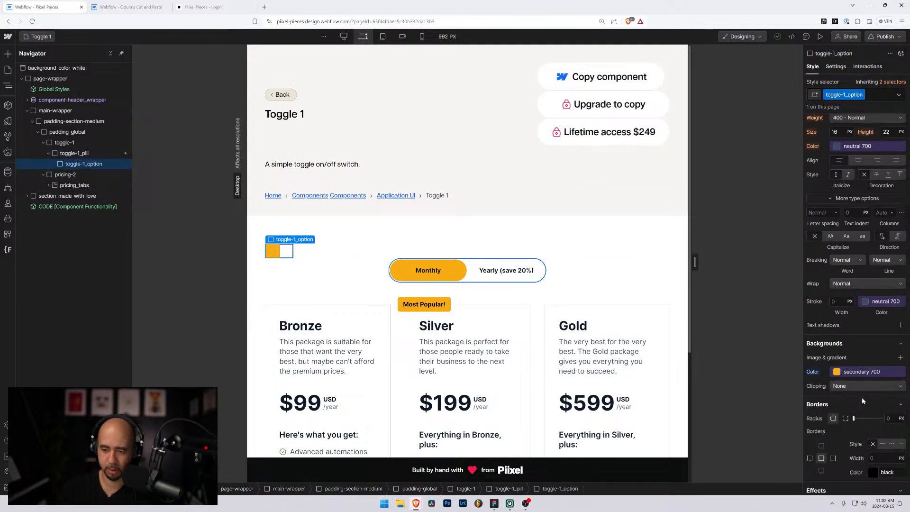
{"action": "scroll", "coordinate": [862, 400], "scroll_direction": "up", "scroll_amount": 1}
Step: Open the Toggle 1 [ON] animation from toggle-1_pill's mouse click trigger for editing
{"action": "left_click", "coordinate": [866, 67]}
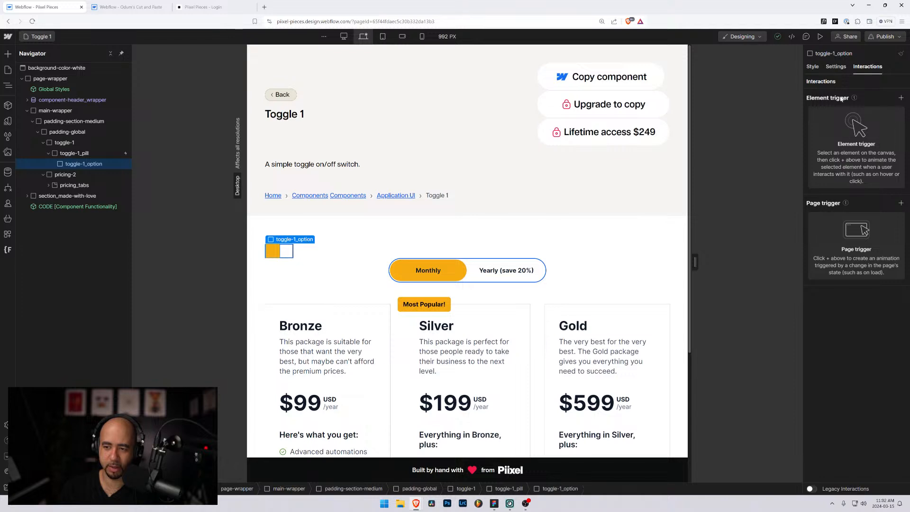
{"action": "left_click", "coordinate": [74, 153]}
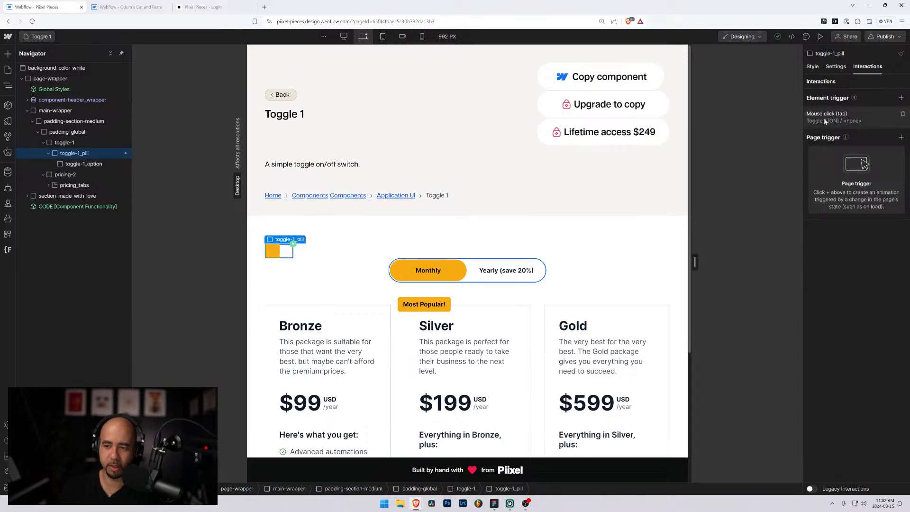
{"action": "left_click", "coordinate": [823, 117]}
{"action": "scroll", "coordinate": [832, 284], "scroll_direction": "down", "scroll_amount": 5}
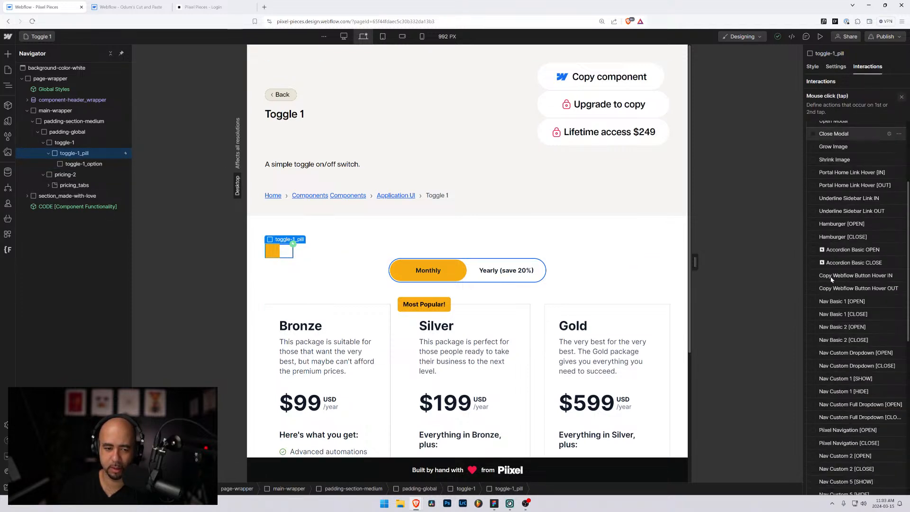
{"action": "scroll", "coordinate": [832, 289], "scroll_direction": "down", "scroll_amount": 5}
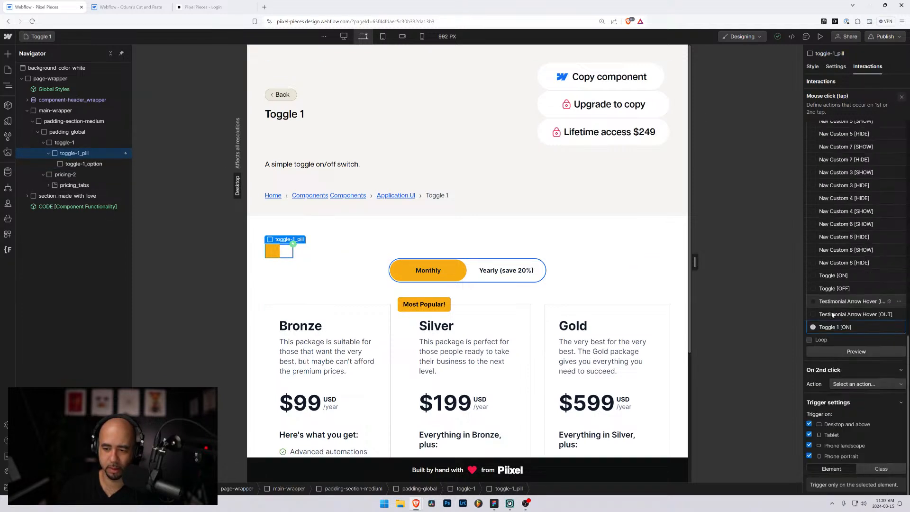
{"action": "left_click", "coordinate": [854, 330]}
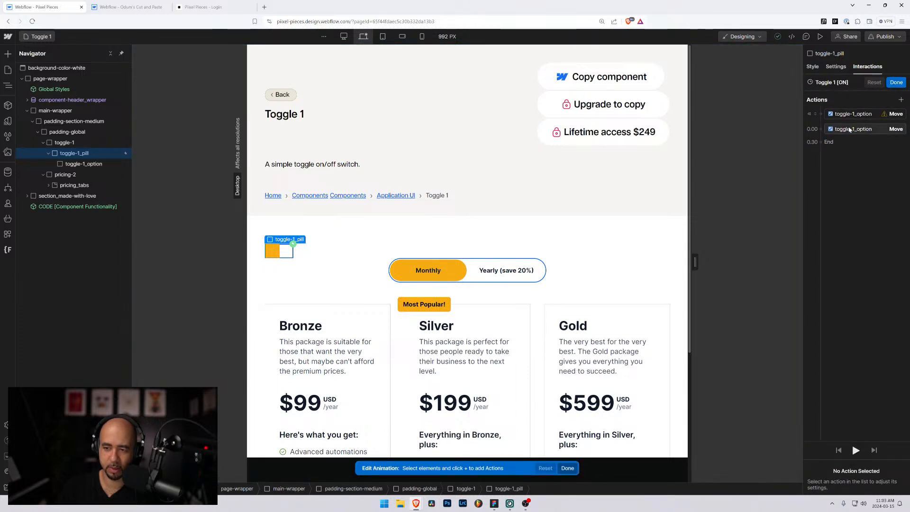
Step: Give the initial-state Move action of toggle-1_option an explicit horizontal value of 0 px
{"action": "left_click", "coordinate": [852, 114]}
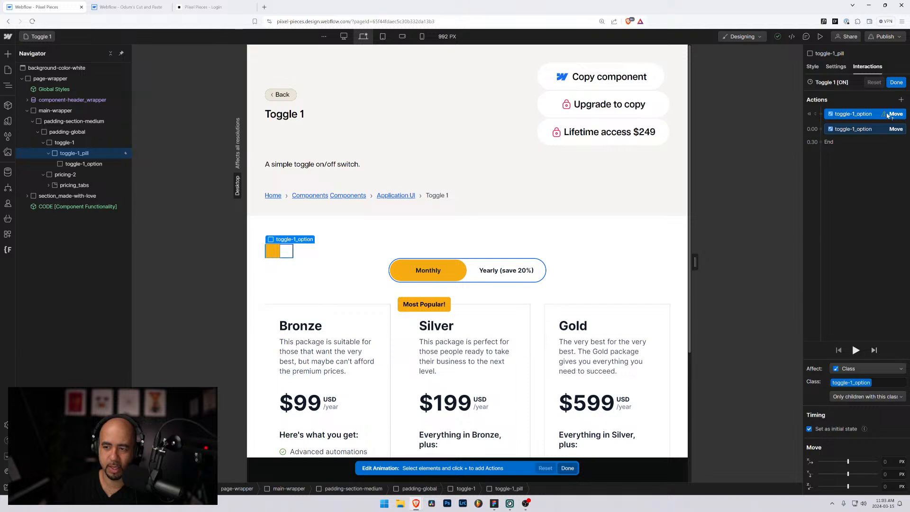
{"action": "mouse_move", "coordinate": [887, 116]}
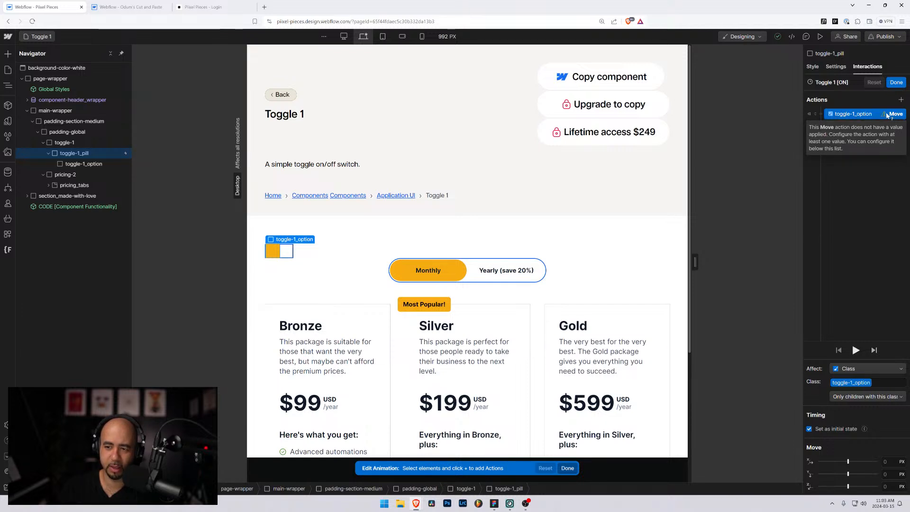
{"action": "left_click_drag", "start_coordinate": [849, 461], "coordinate": [847, 461]}
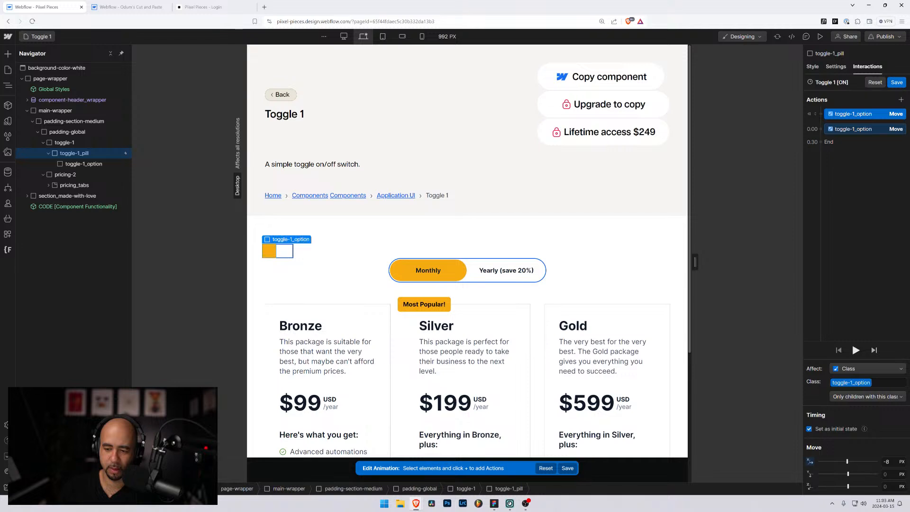
{"action": "type", "text": "0"}
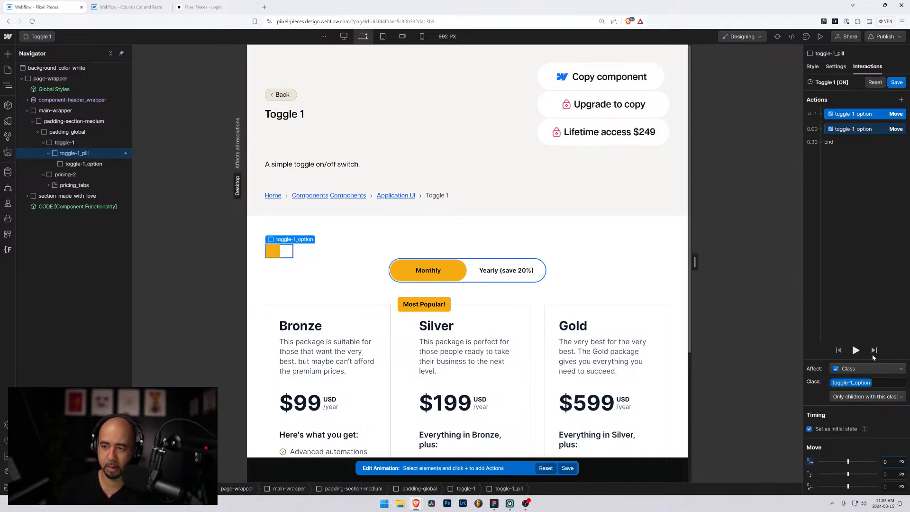
Step: Try a different horizontal offset for toggle-1_option's second Move action, set it back to 100%, and save the animation
{"action": "left_click", "coordinate": [832, 130]}
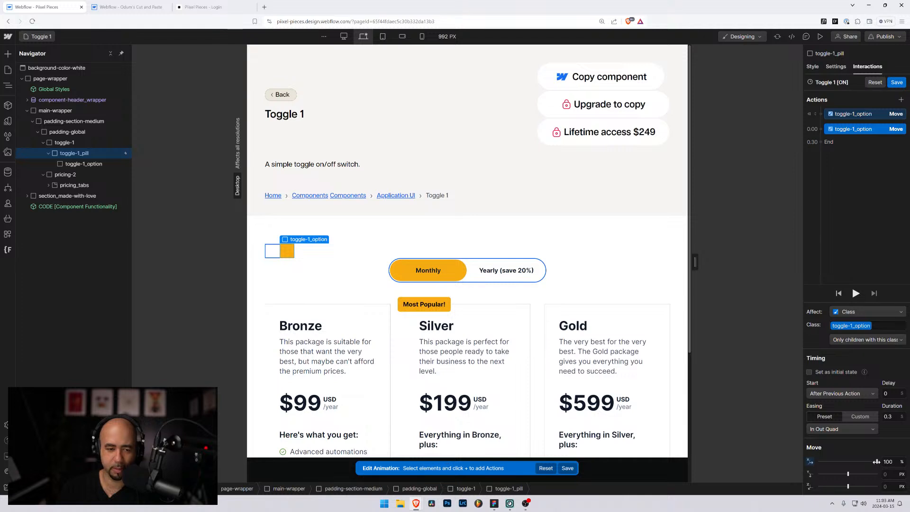
{"action": "left_click_drag", "start_coordinate": [877, 461], "coordinate": [874, 461]}
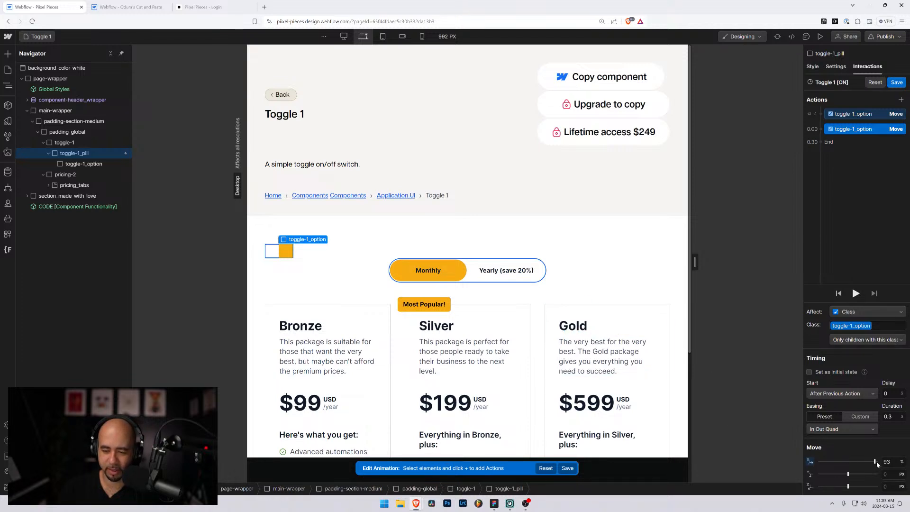
{"action": "left_click_drag", "start_coordinate": [874, 463], "coordinate": [879, 462]}
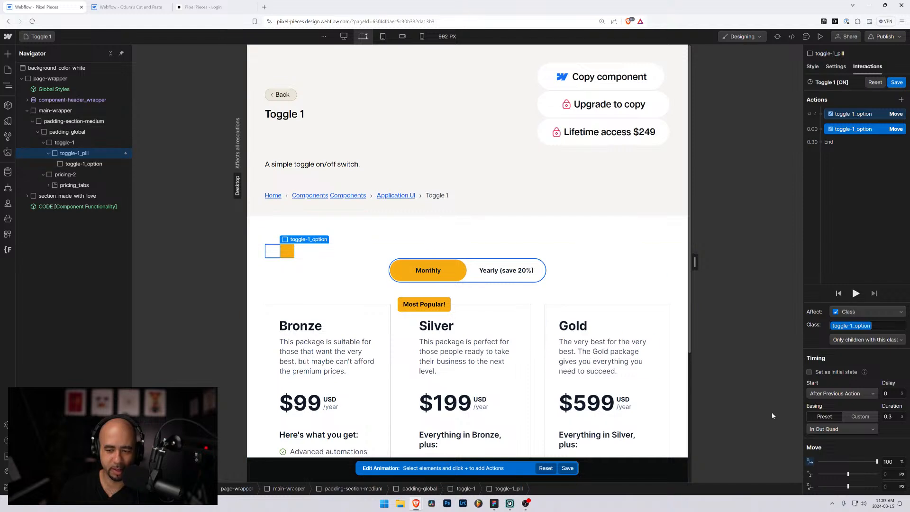
{"action": "mouse_move", "coordinate": [876, 461]}
{"action": "left_mouse_down"}
{"action": "mouse_move", "coordinate": [845, 464]}
{"action": "mouse_move", "coordinate": [876, 462]}
{"action": "left_mouse_up"}
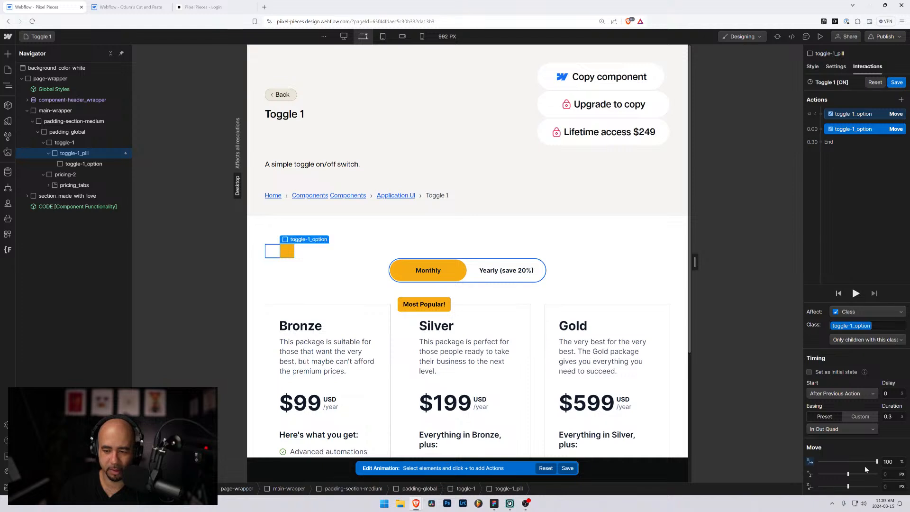
{"action": "left_click", "coordinate": [897, 83]}
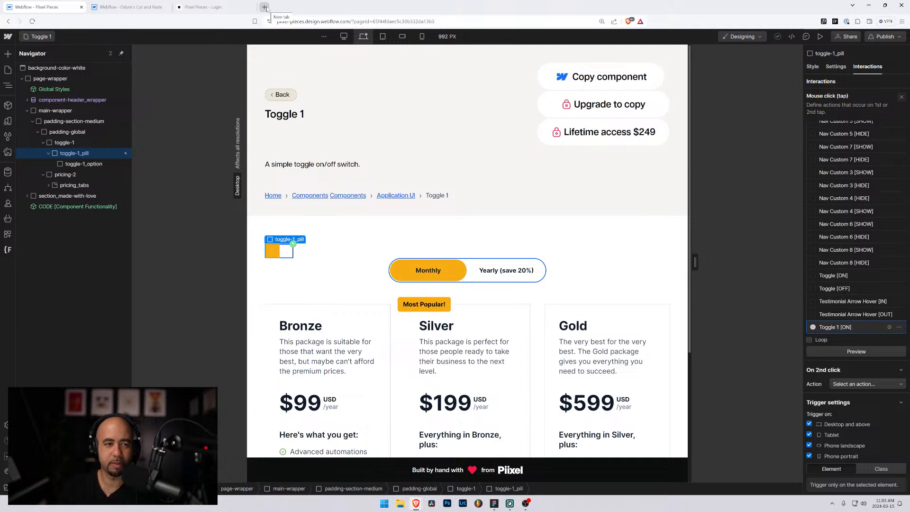
Step: Add an HTML Embed element inside toggle-1 and close its empty code editor
{"action": "left_click", "coordinate": [68, 144]}
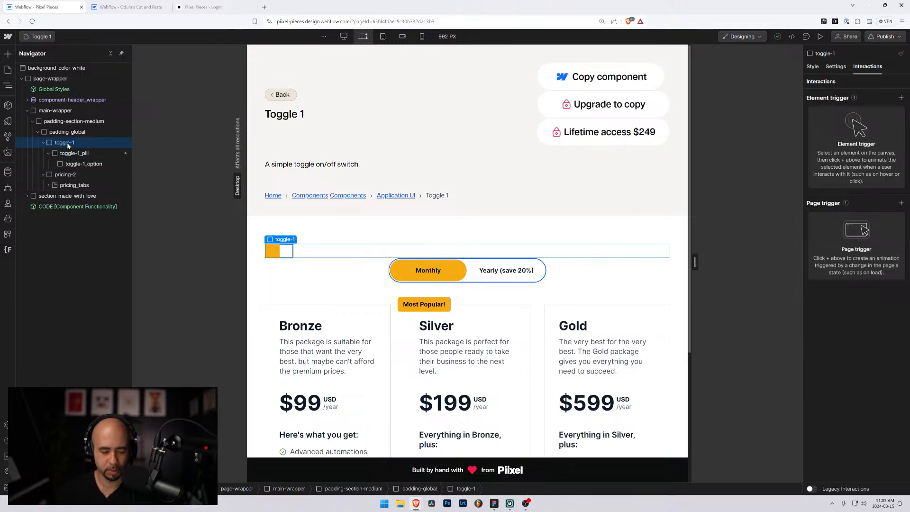
{"action": "key", "text": "ctrl+e"}
{"action": "type", "text": "emb"}
{"action": "key", "text": "Return"}
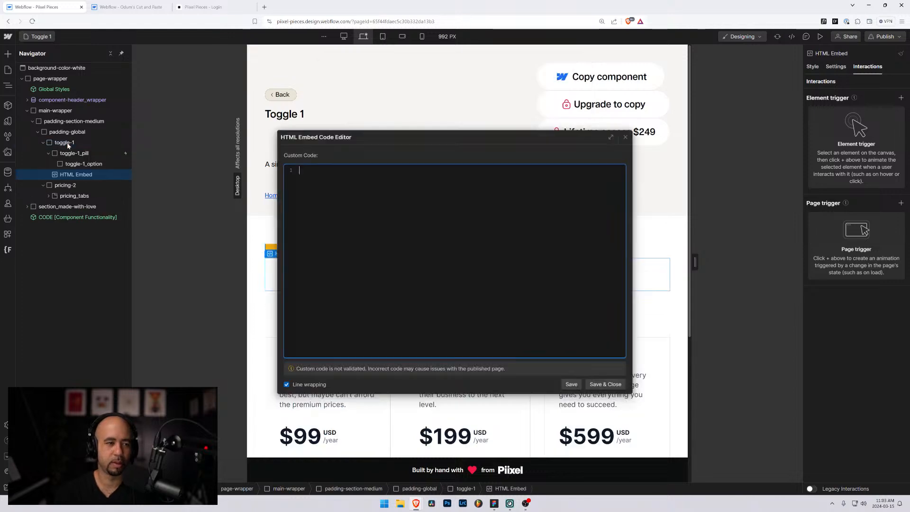
{"action": "key", "text": "Escape"}
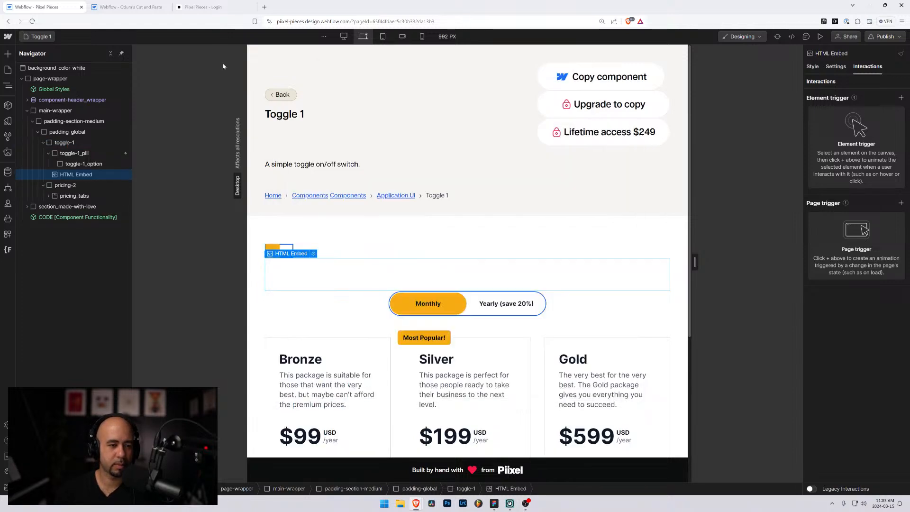
Step: Search the web for "css border box" in a new tab and open the MDN page on box-sizing
{"action": "left_click", "coordinate": [264, 6]}
{"action": "type", "text": "css border box"}
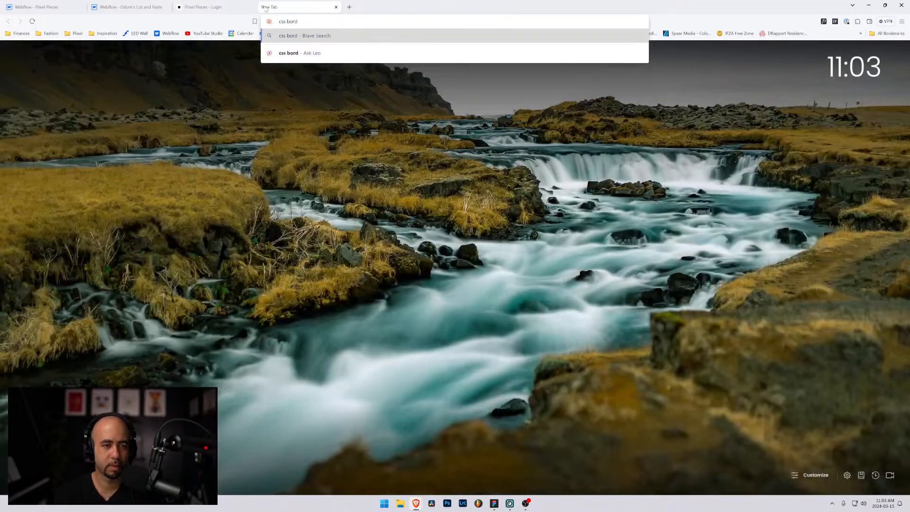
{"action": "key", "text": "Return"}
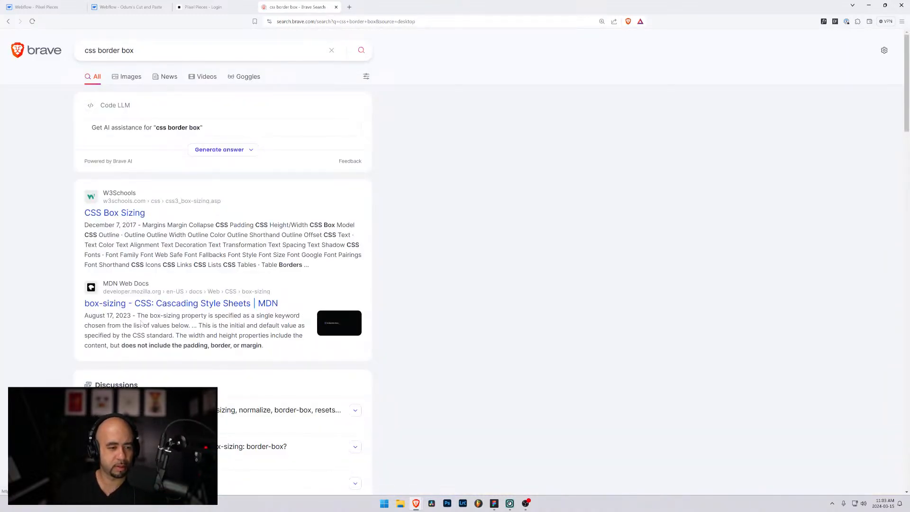
{"action": "left_click", "coordinate": [152, 303]}
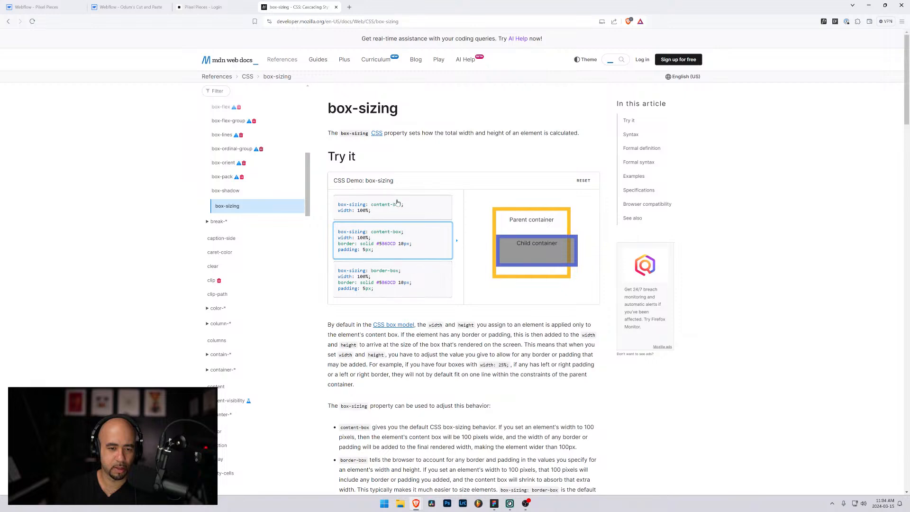
Step: Compare the content-box and border-box examples in the MDN demo and select the box-sizing: border-box declaration
{"action": "left_click", "coordinate": [408, 274]}
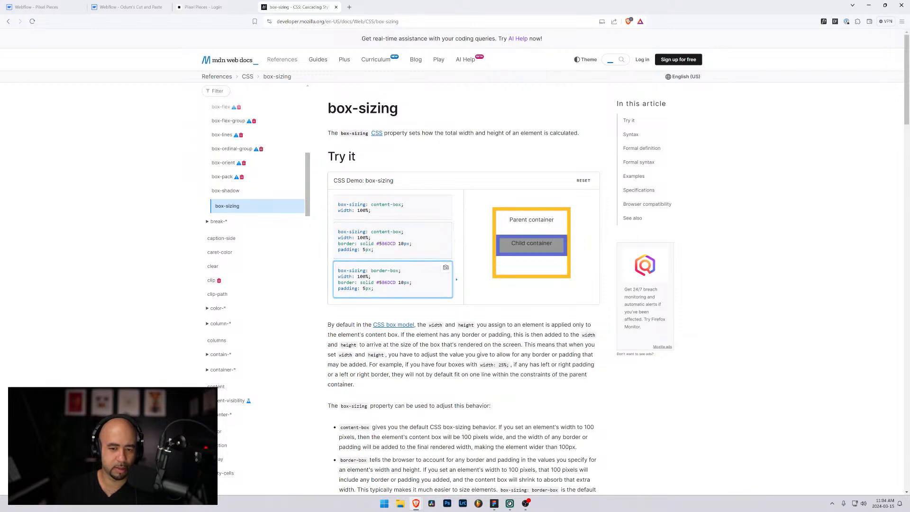
{"action": "left_click", "coordinate": [384, 209]}
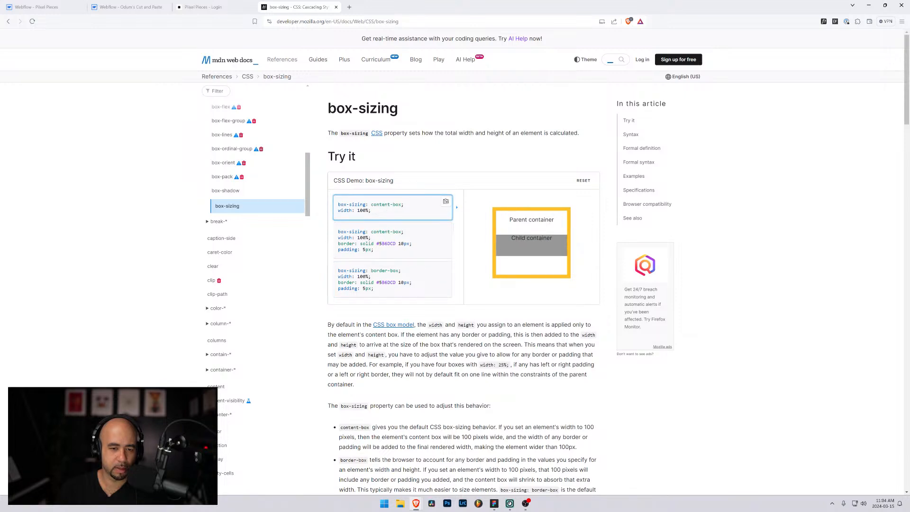
{"action": "left_click", "coordinate": [379, 272]}
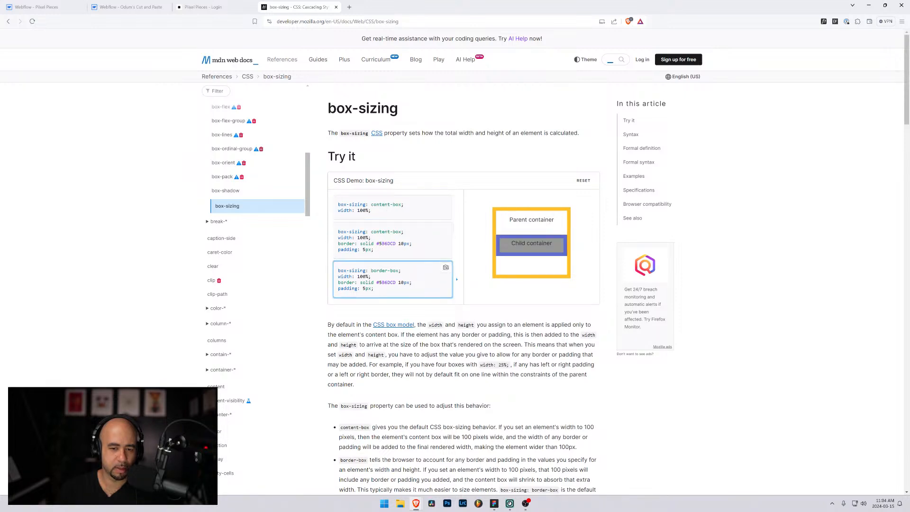
{"action": "left_click_drag", "start_coordinate": [400, 270], "coordinate": [348, 270]}
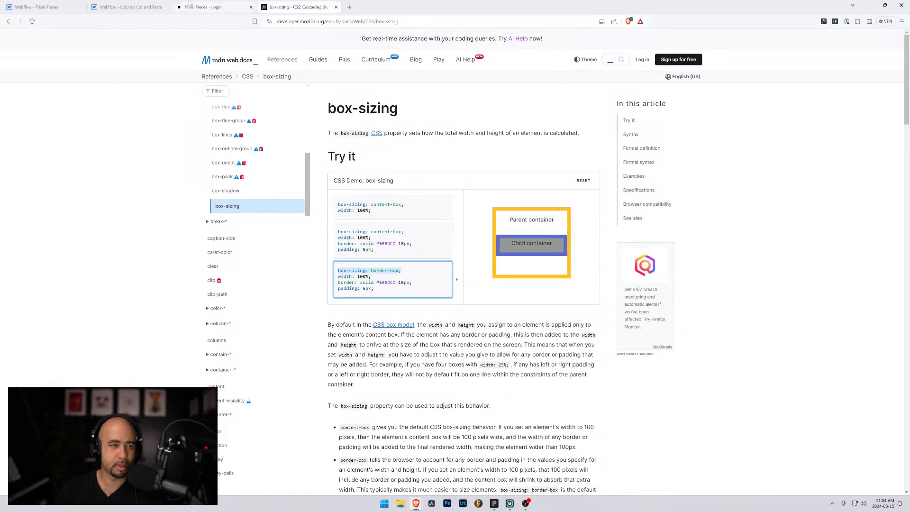
Step: Return to the Webflow page, write a style block in the HTML Embed giving .toggle-1_pill box-sizing: border-box, and save it
{"action": "key", "text": "alt+Tab"}
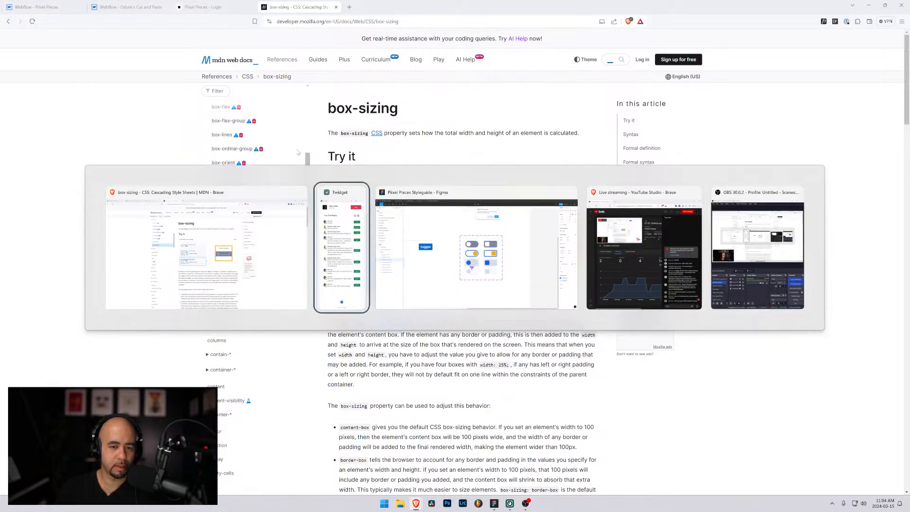
{"action": "key", "text": "Tab"}
{"action": "left_click", "coordinate": [139, 199]}
{"action": "left_click", "coordinate": [42, 7]}
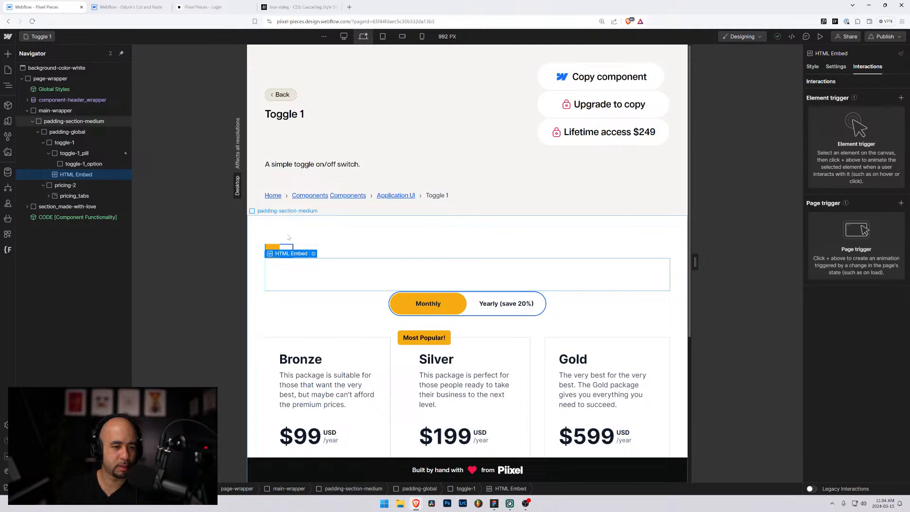
{"action": "left_click", "coordinate": [314, 253]}
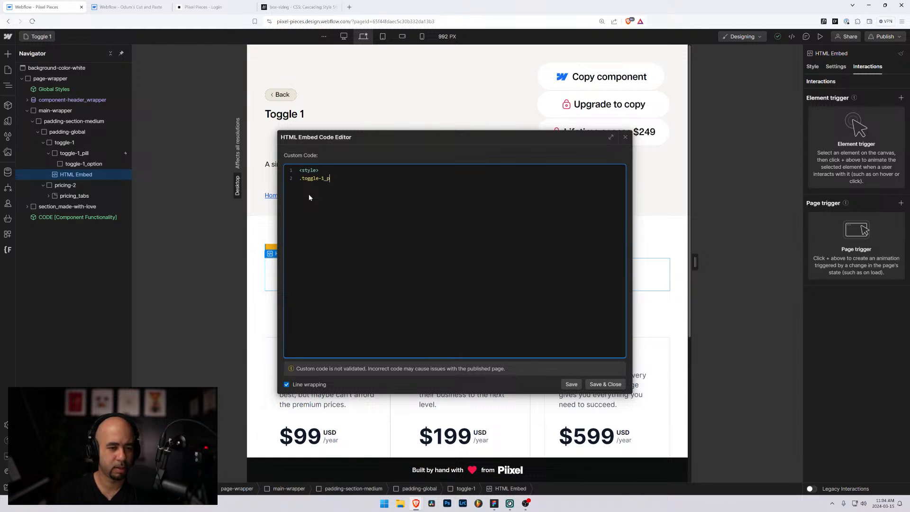
{"action": "type", "text": "{   "}
{"action": "type", "text": "box-sizing: border-box; "}
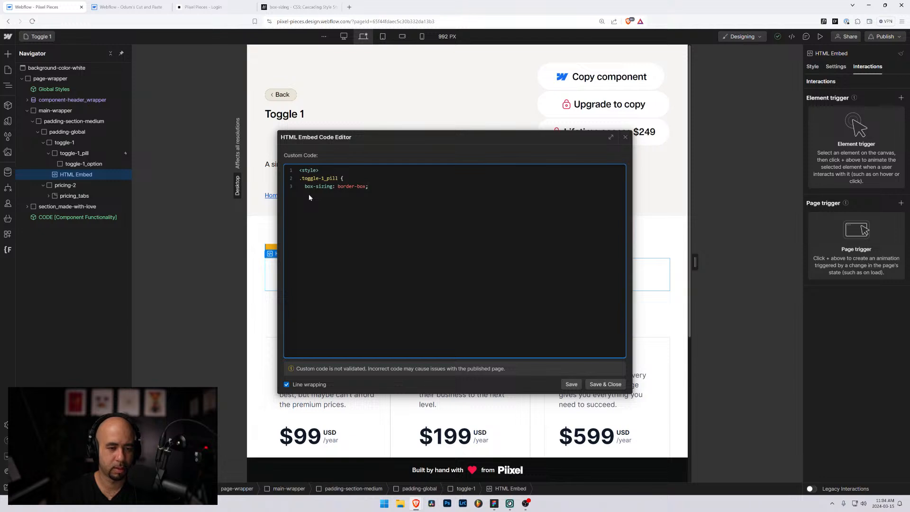
{"action": "type", "text": "}"}
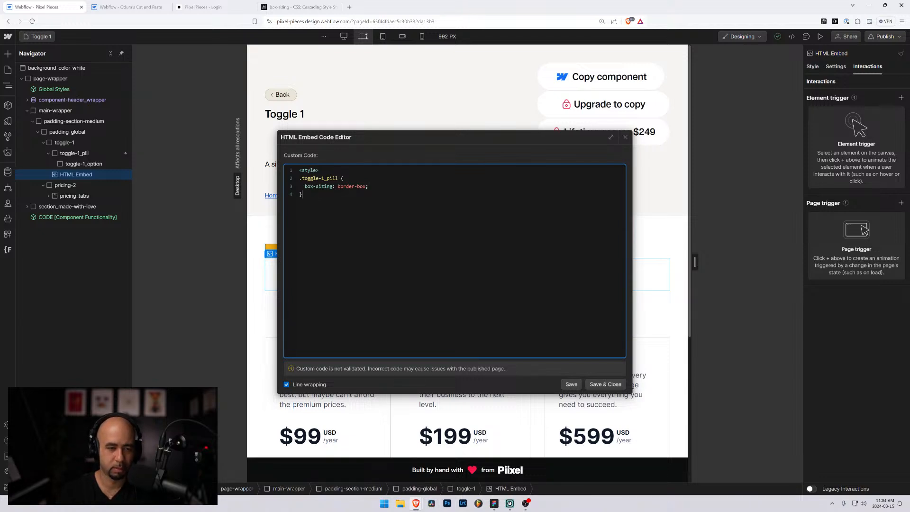
{"action": "key", "text": "Return"}
{"action": "type", "text": "</styl"}
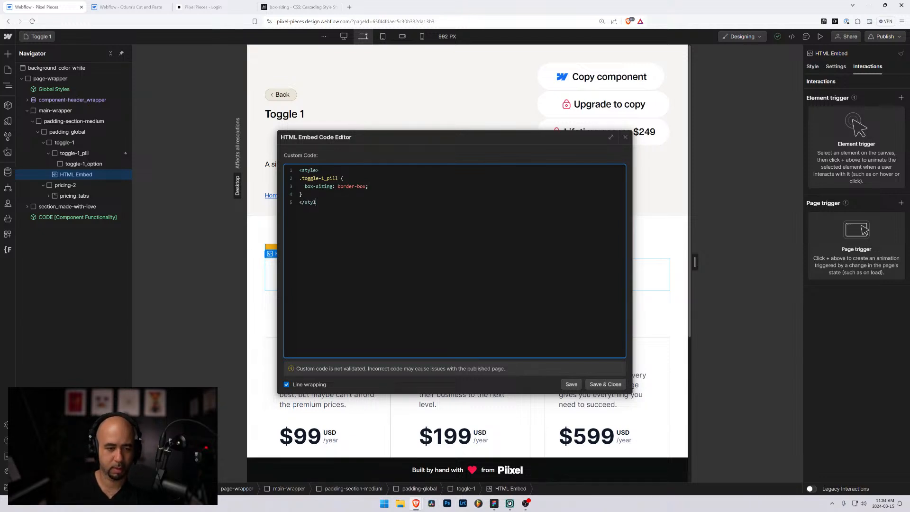
{"action": "type", "text": "e>"}
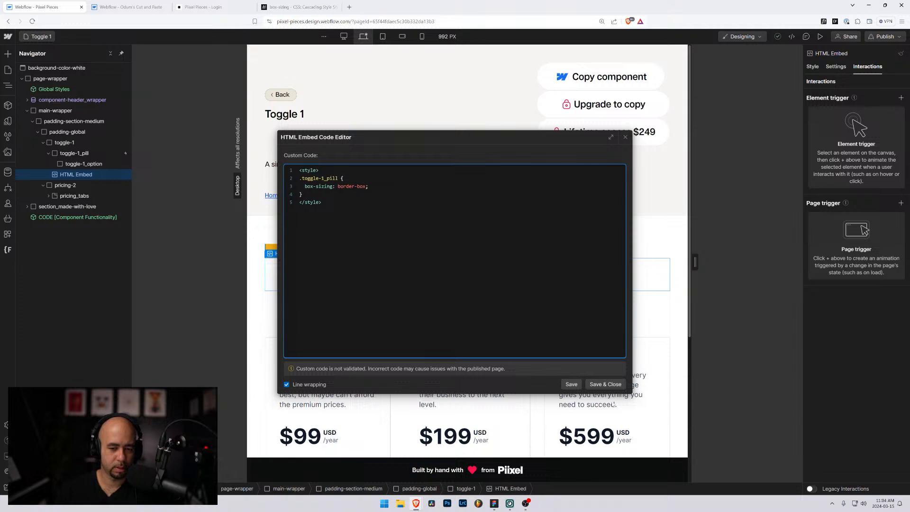
{"action": "left_click", "coordinate": [605, 384]}
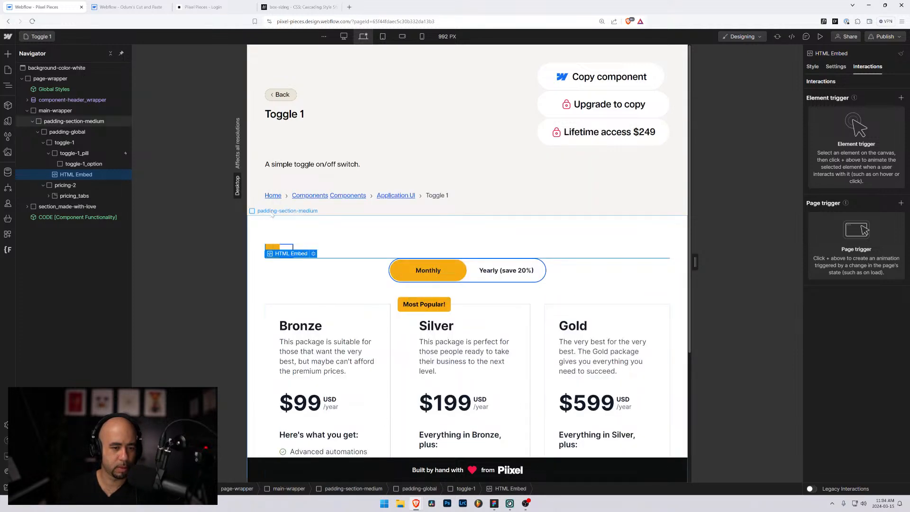
Step: Move the HTML Embed above toggle-1_pill inside toggle-1 and test the toggle's click animation in preview
{"action": "left_click_drag", "start_coordinate": [76, 174], "coordinate": [66, 154]}
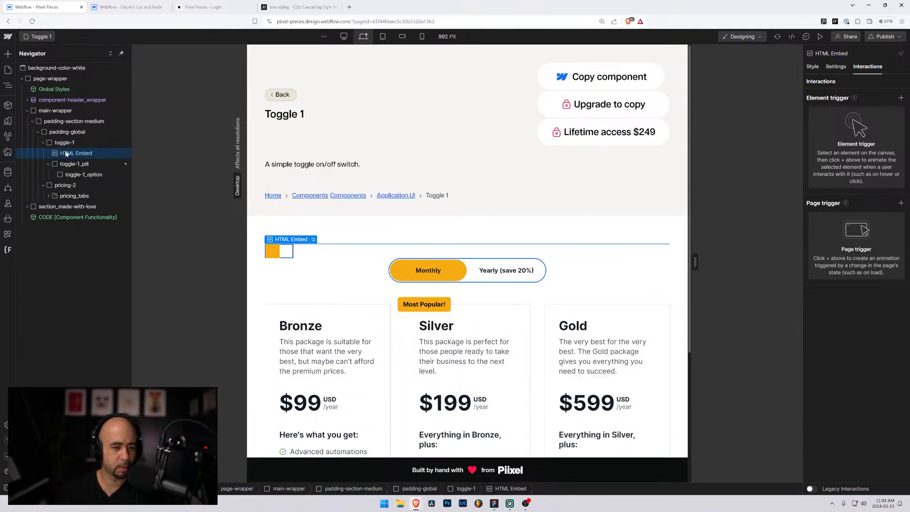
{"action": "left_click", "coordinate": [819, 37]}
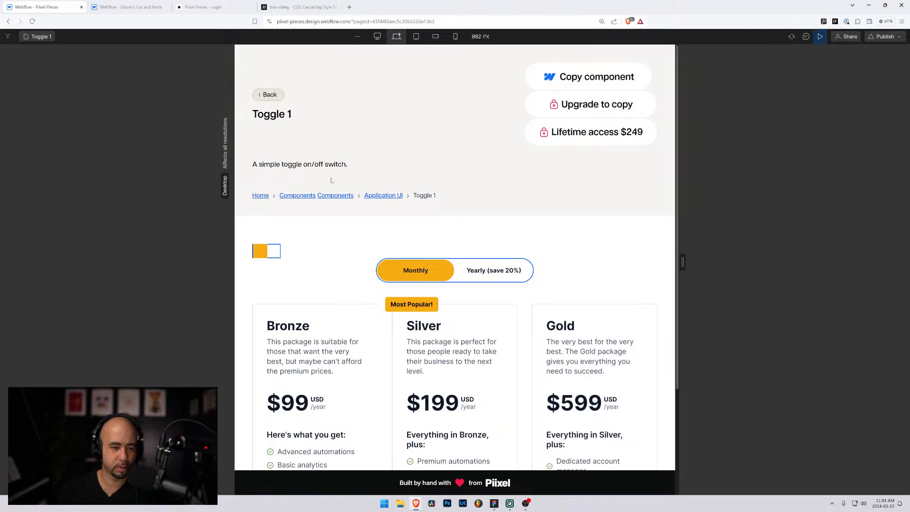
{"action": "left_click", "coordinate": [264, 251]}
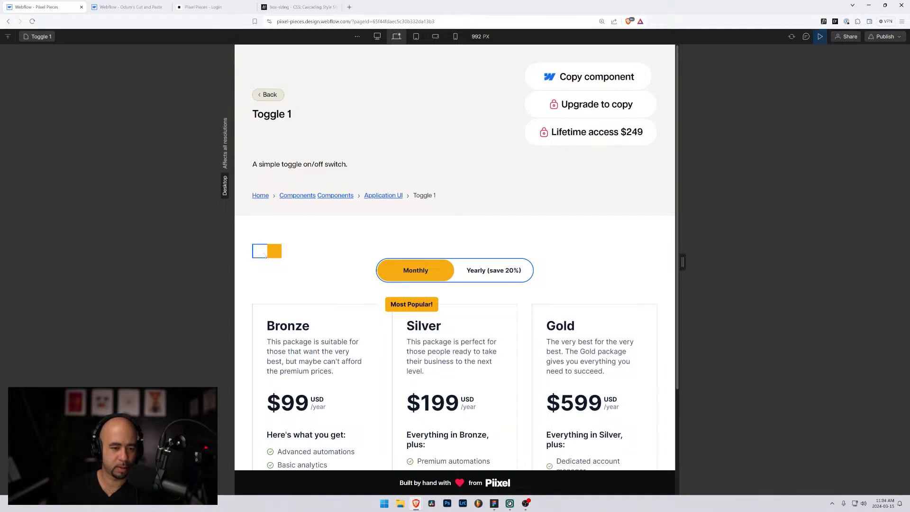
{"action": "left_click", "coordinate": [820, 37]}
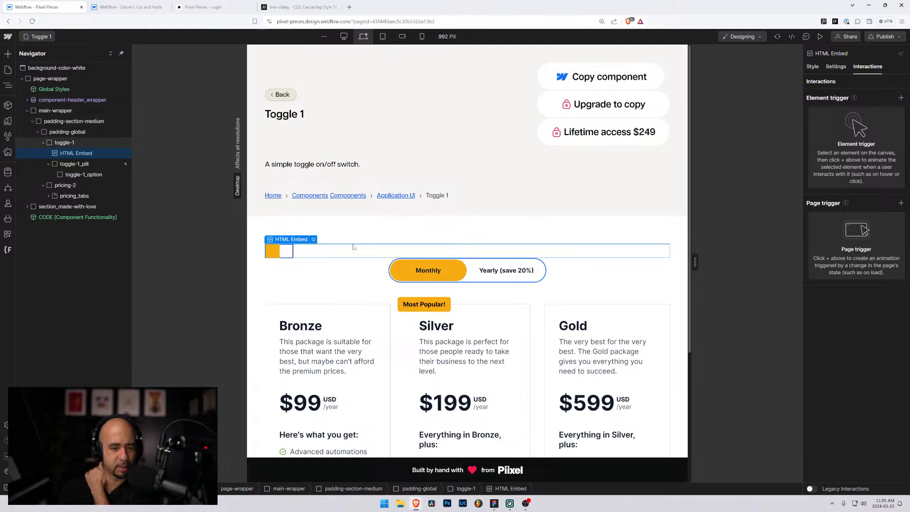
Step: Collapse toggle-1_pill and move it back above the HTML Embed inside toggle-1
{"action": "left_click", "coordinate": [49, 163]}
{"action": "left_click_drag", "start_coordinate": [53, 165], "coordinate": [57, 151]}
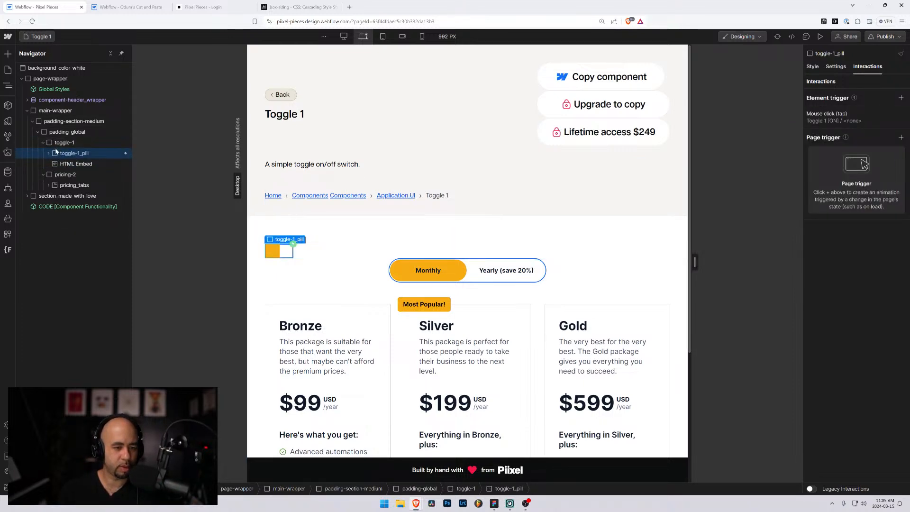
{"action": "scroll", "coordinate": [325, 278], "scroll_direction": "down", "scroll_amount": 4}
{"action": "scroll", "coordinate": [325, 279], "scroll_direction": "up", "scroll_amount": 4}
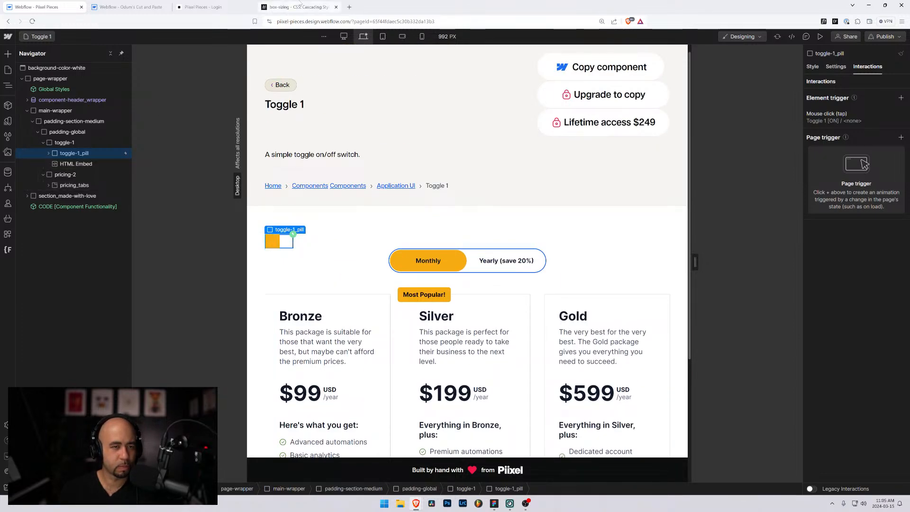
Step: Switch to the MDN box-sizing page, select the box-sizing: content-box declaration in the demo, and return to the Webflow page
{"action": "left_click", "coordinate": [296, 6]}
{"action": "left_click_drag", "start_coordinate": [405, 204], "coordinate": [335, 205]}
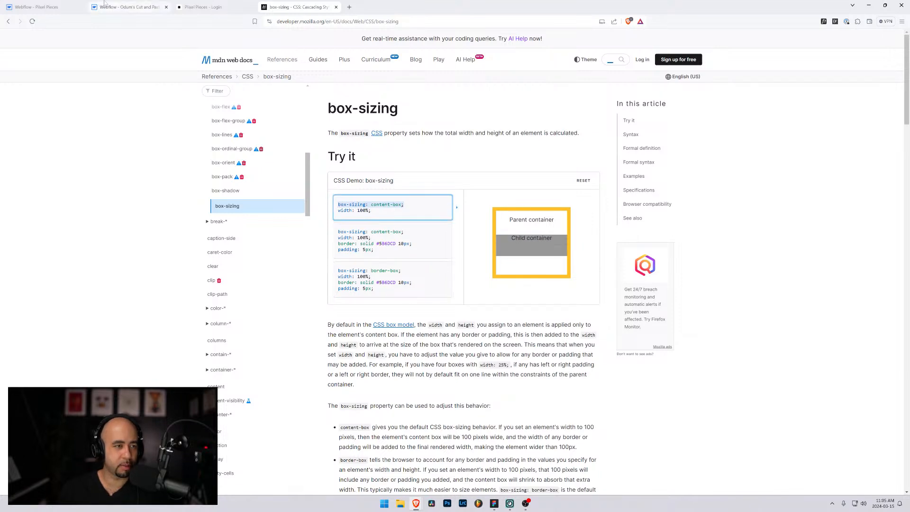
{"action": "left_click", "coordinate": [36, 6]}
Step: Change the .toggle-1_pill box-sizing value in the HTML Embed code to content-box and save the embed
{"action": "left_click", "coordinate": [69, 163]}
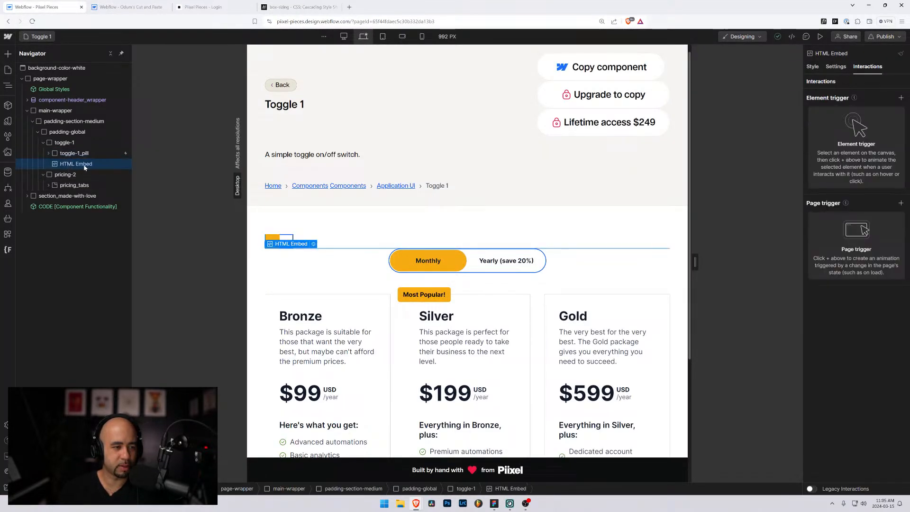
{"action": "double_click", "coordinate": [313, 246]}
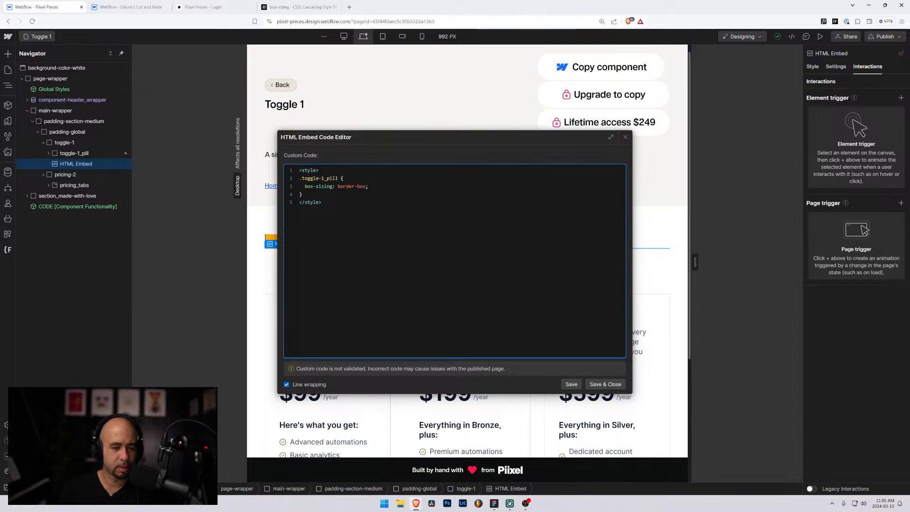
{"action": "left_click_drag", "start_coordinate": [368, 187], "coordinate": [304, 186]}
{"action": "left_click_drag", "start_coordinate": [353, 137], "coordinate": [527, 103]}
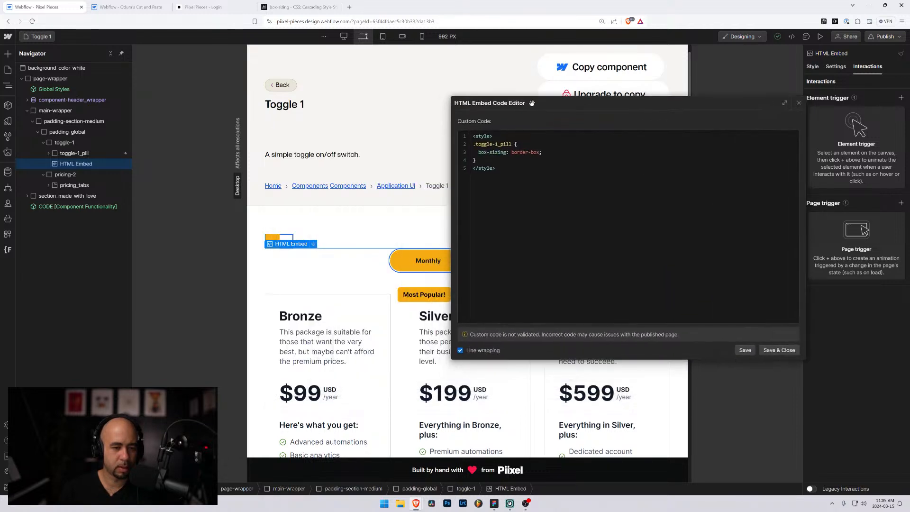
{"action": "double_click", "coordinate": [520, 152]}
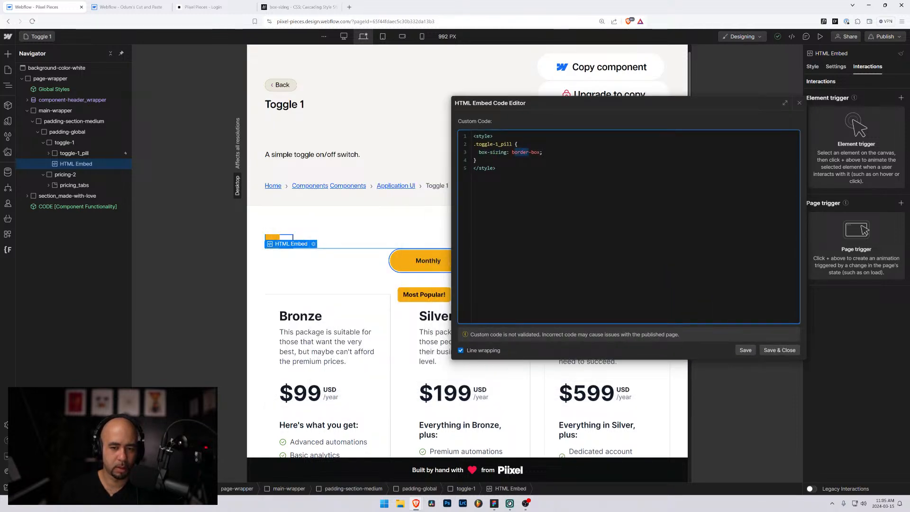
{"action": "type", "text": "content"}
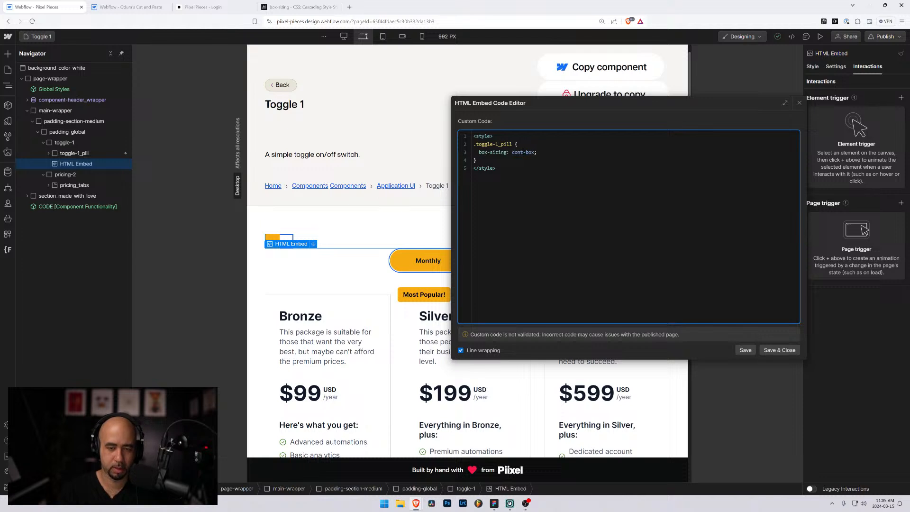
{"action": "left_click", "coordinate": [737, 349]}
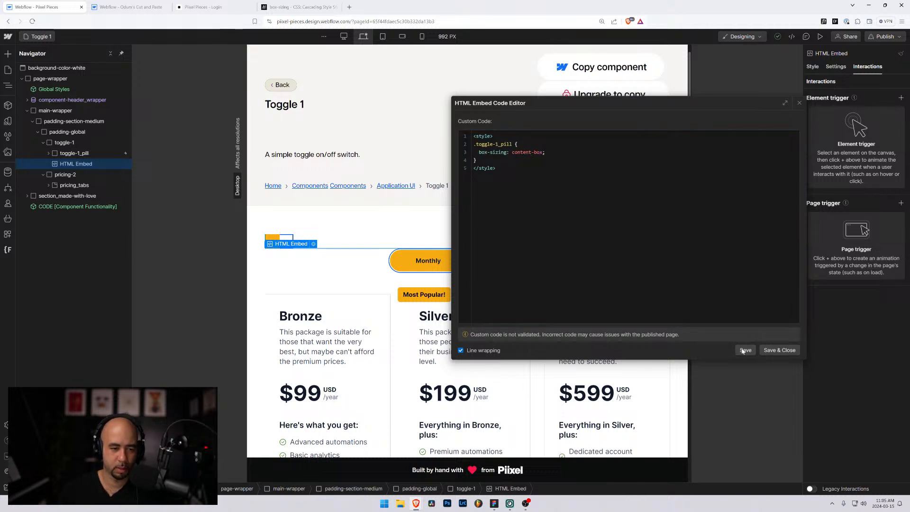
{"action": "left_click", "coordinate": [779, 349]}
{"action": "left_click", "coordinate": [279, 216]}
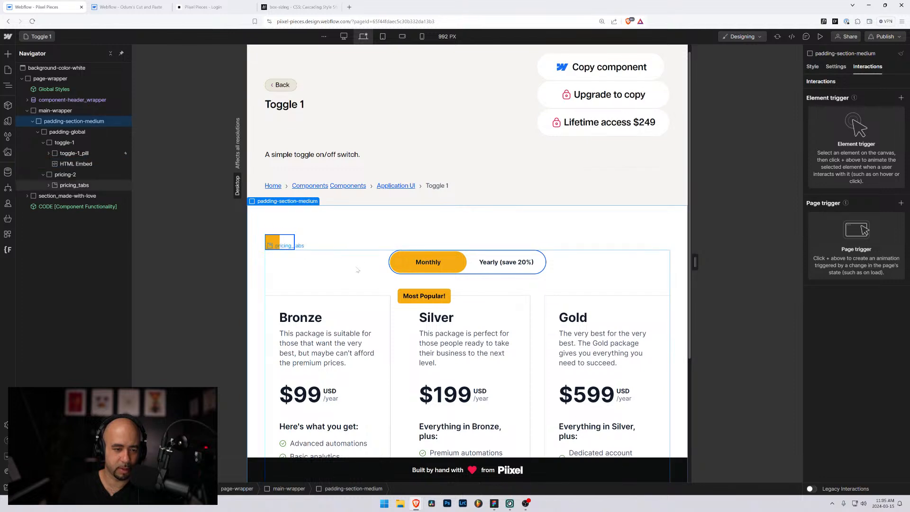
Step: Preview the page and test the toggle's click animation with the content-box sizing, then return to the designer
{"action": "left_click", "coordinate": [819, 36]}
{"action": "left_click", "coordinate": [267, 244]}
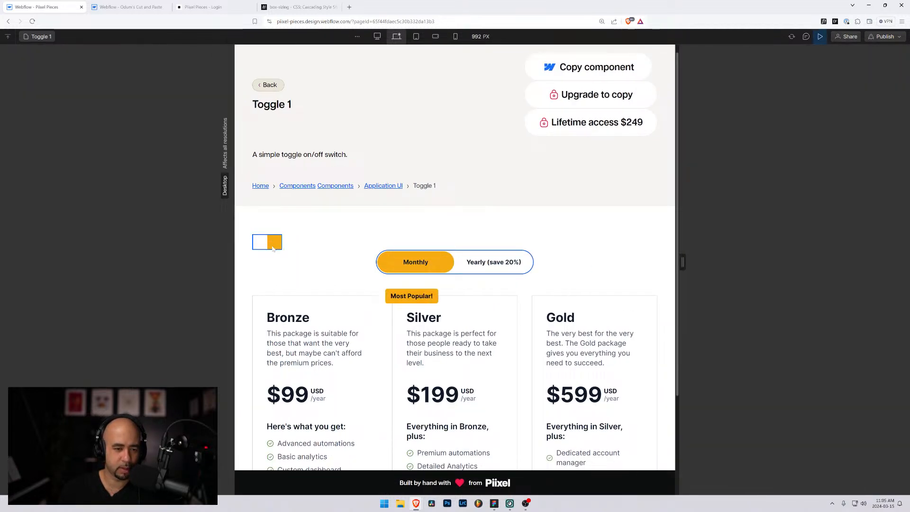
{"action": "left_click", "coordinate": [819, 36]}
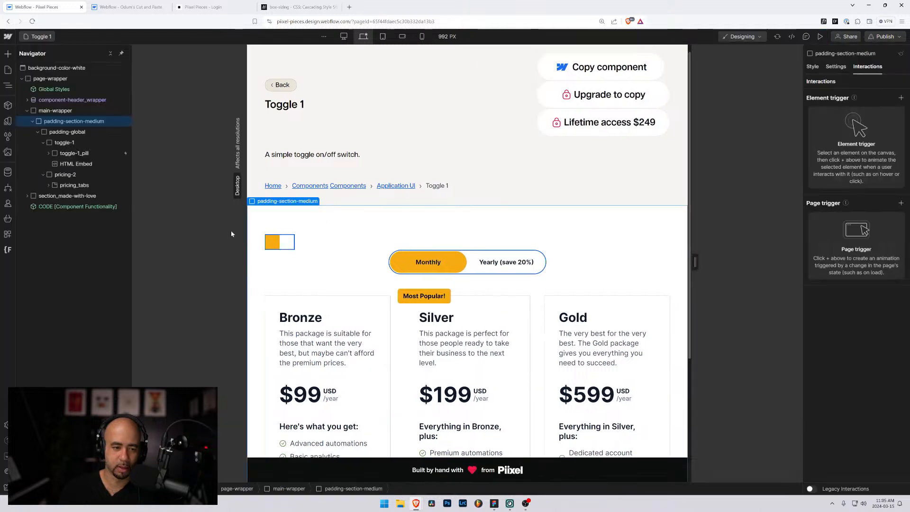
Step: Set the padding of toggle-1_pill to 0.125rem on all four sides
{"action": "left_click", "coordinate": [273, 242]}
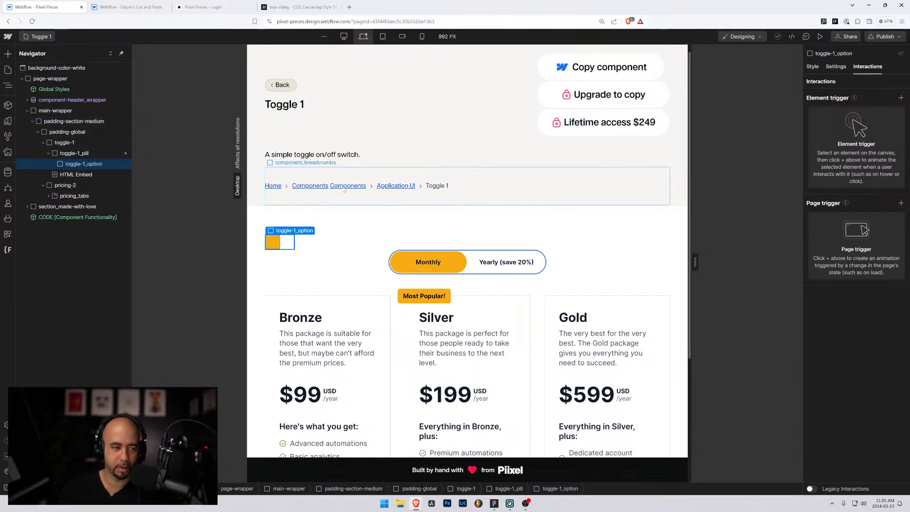
{"action": "left_click", "coordinate": [70, 153]}
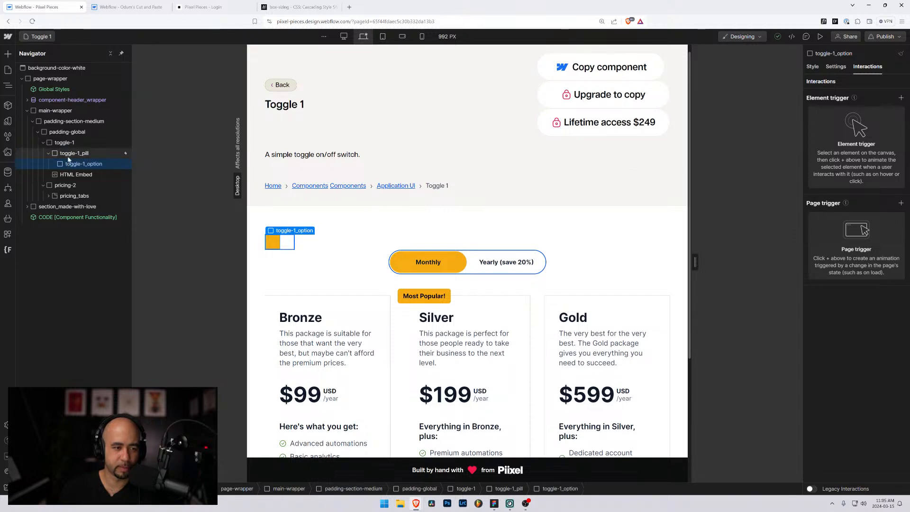
{"action": "left_click", "coordinate": [812, 67]}
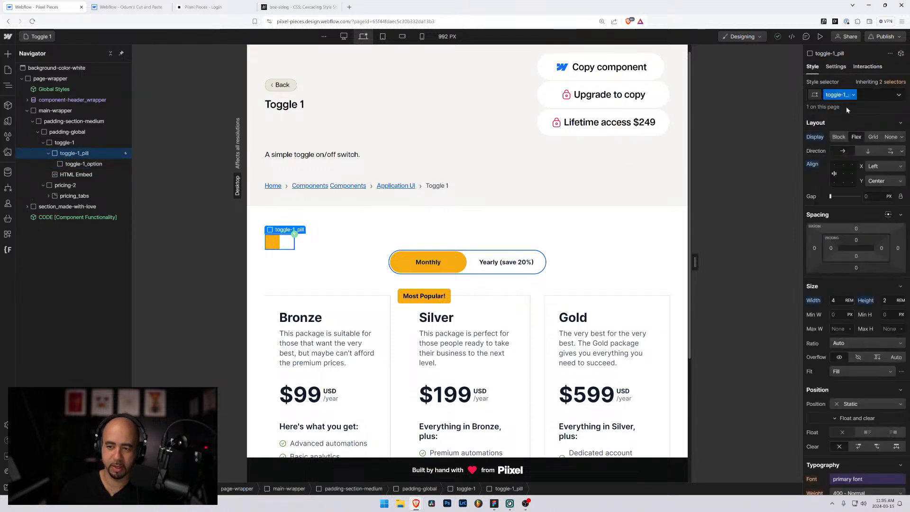
{"action": "left_click", "coordinate": [832, 247]}
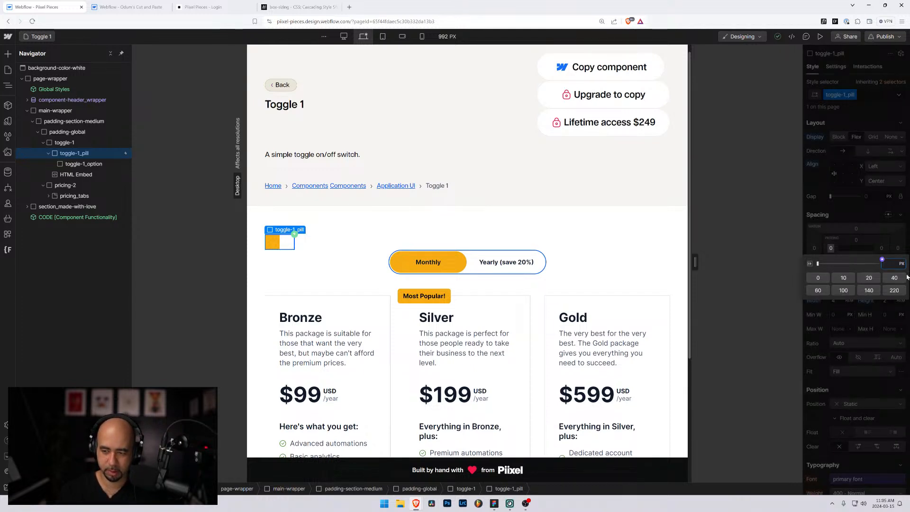
{"action": "type", "text": "2..."}
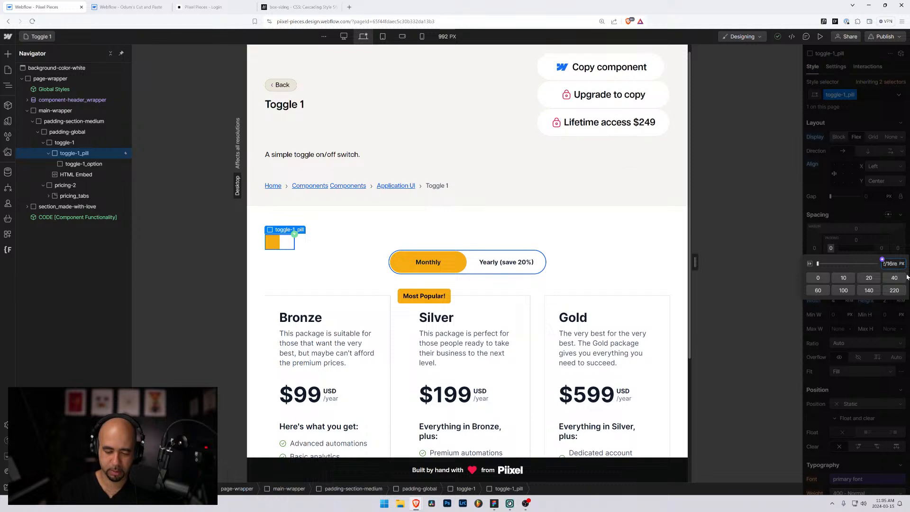
{"action": "key", "text": "Return"}
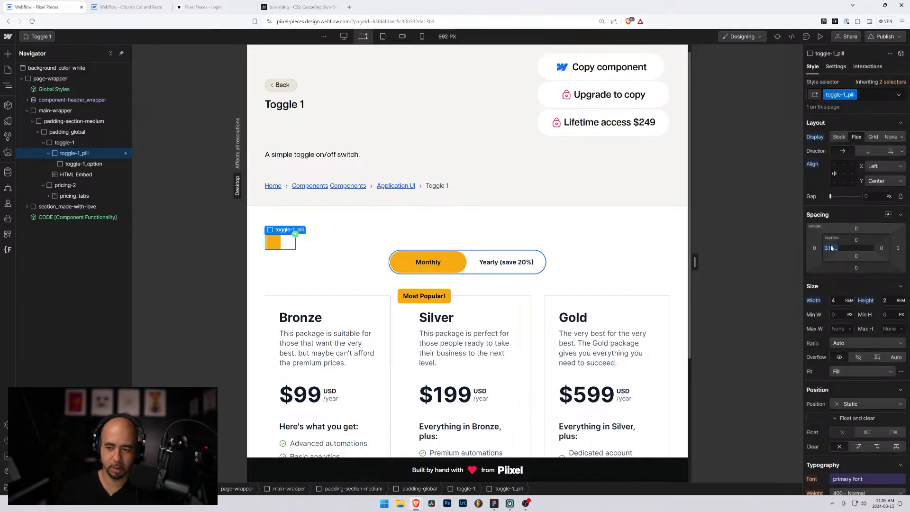
{"action": "left_click_drag", "start_coordinate": [831, 248], "coordinate": [824, 248], "text": "shift"}
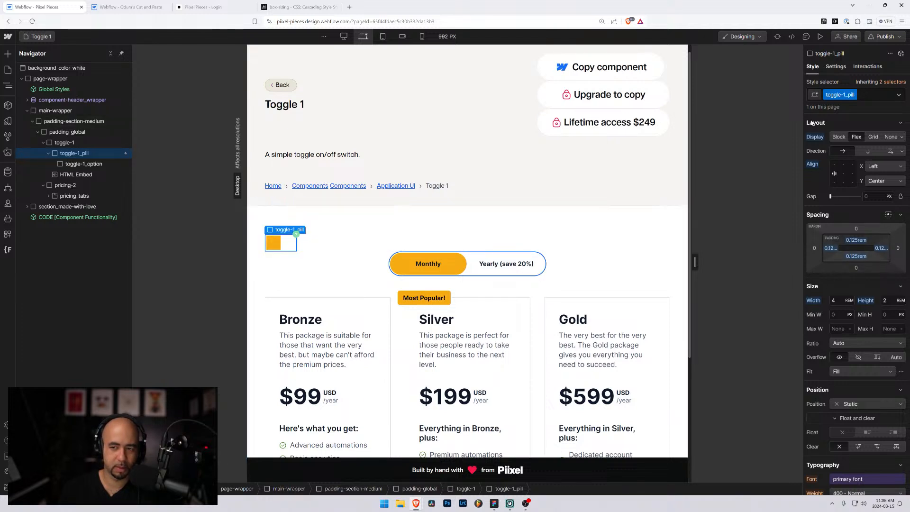
Step: Test the padded toggle's slide on click in preview and return to the designer
{"action": "left_click", "coordinate": [819, 36]}
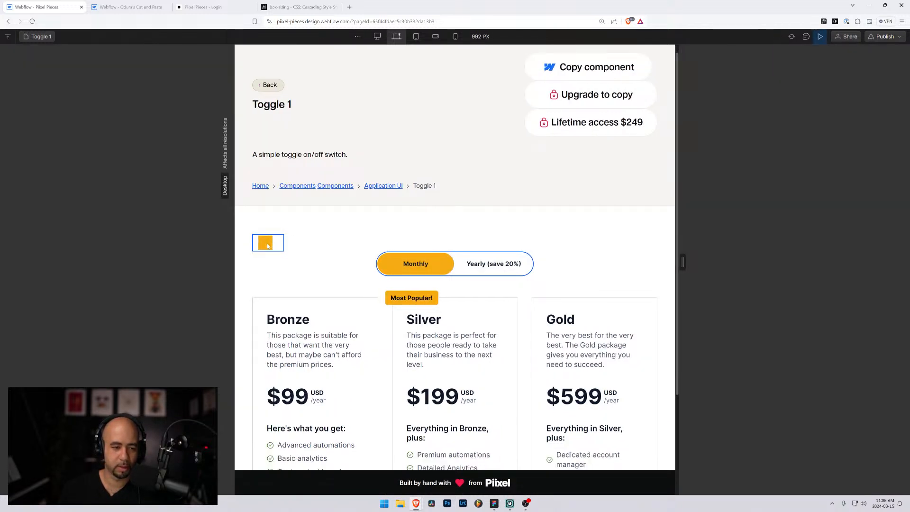
{"action": "left_click", "coordinate": [268, 245]}
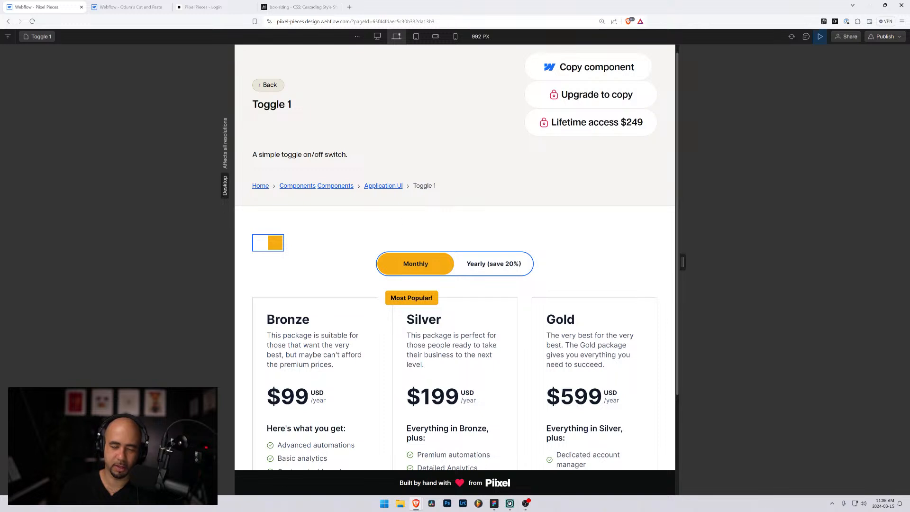
{"action": "left_click", "coordinate": [815, 39]}
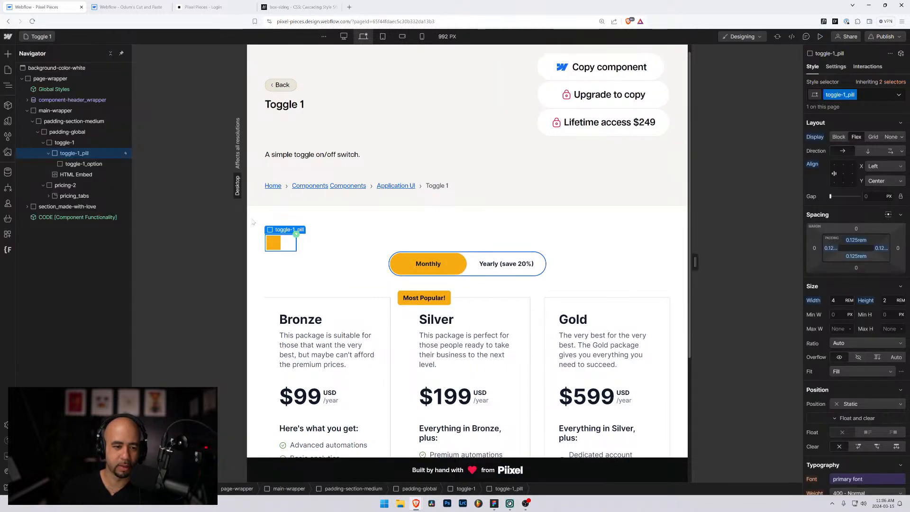
Step: Enter CODE: Toggle as the class name for the HTML Embed inside toggle-1
{"action": "left_click", "coordinate": [67, 174]}
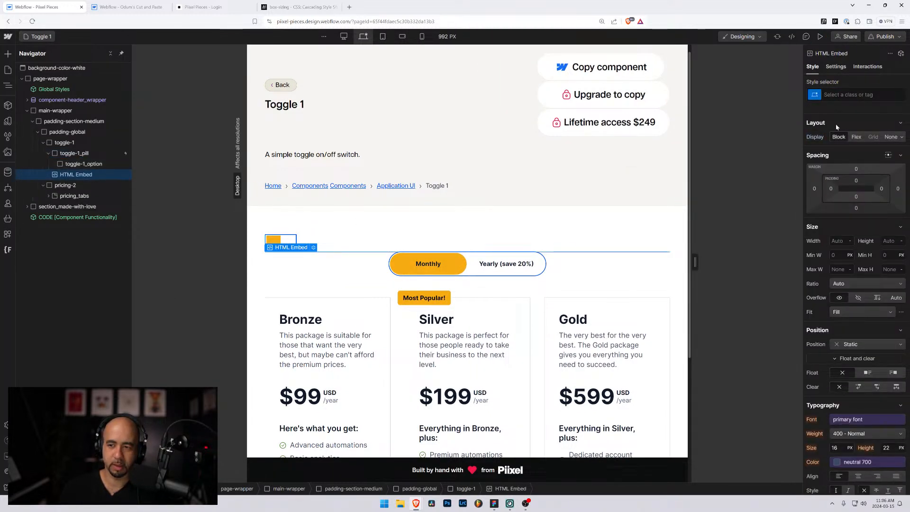
{"action": "key", "text": "ctrl+Return"}
{"action": "type", "text": "CODE"}
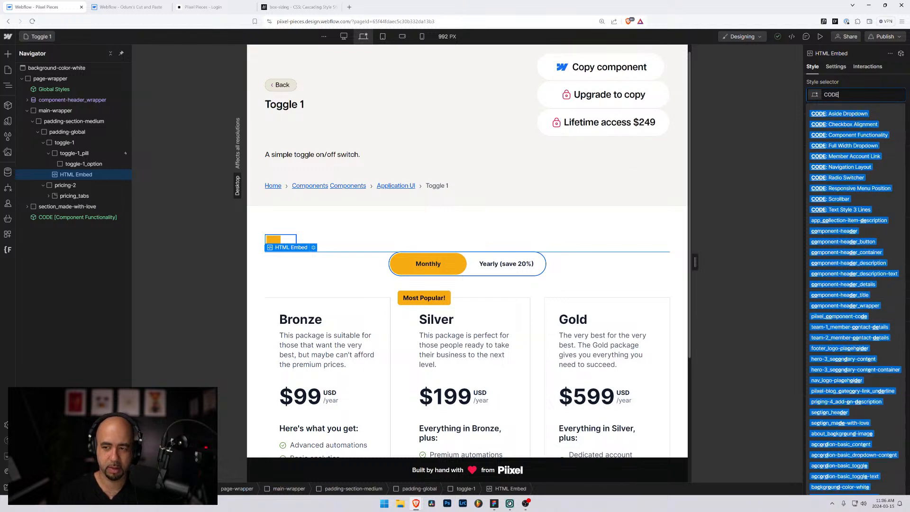
{"action": "type", "text": ": Toggle"}
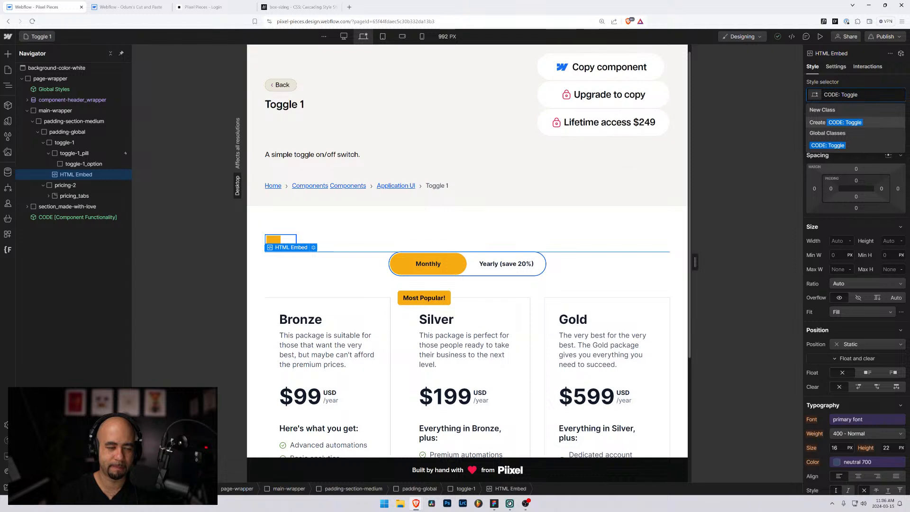
Step: Give the HTML embed the class CODE: Toggle Content Display and move it above toggle-1_pill inside toggle-1
{"action": "type", "text": " Content"}
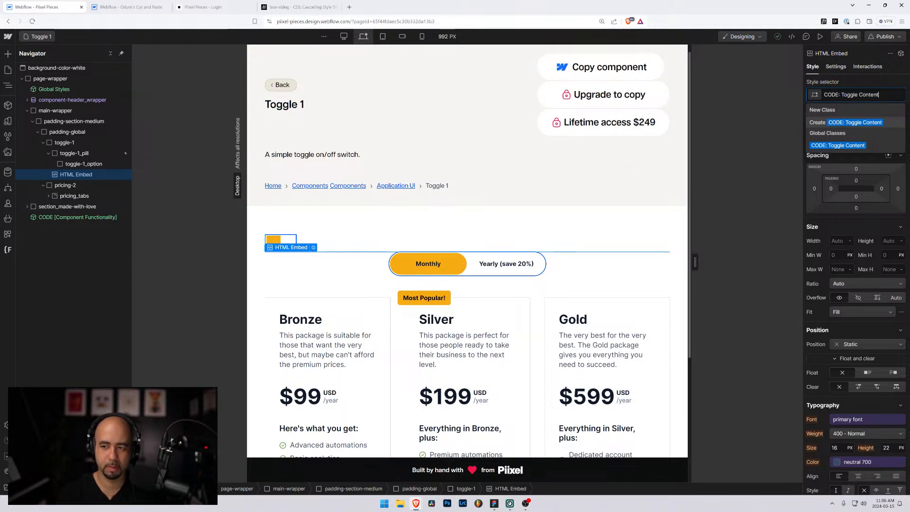
{"action": "type", "text": " Display"}
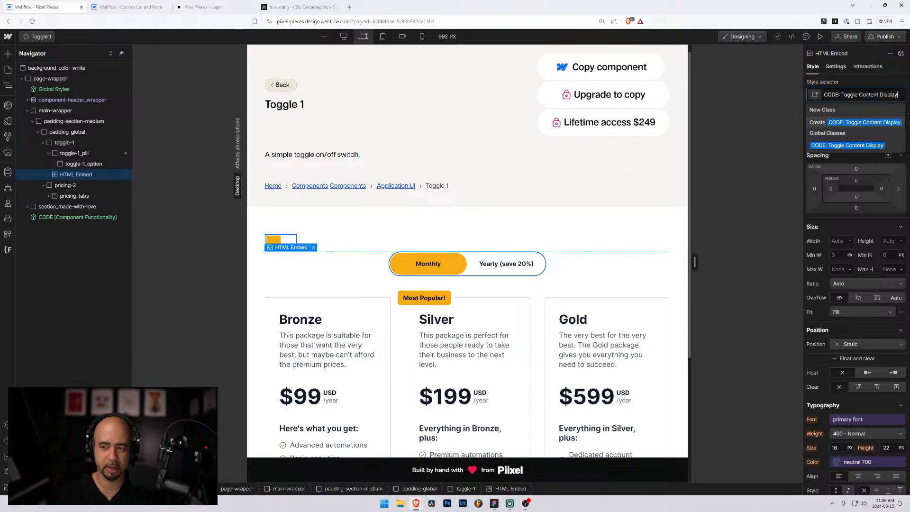
{"action": "key", "text": "Return"}
{"action": "key", "text": "Escape"}
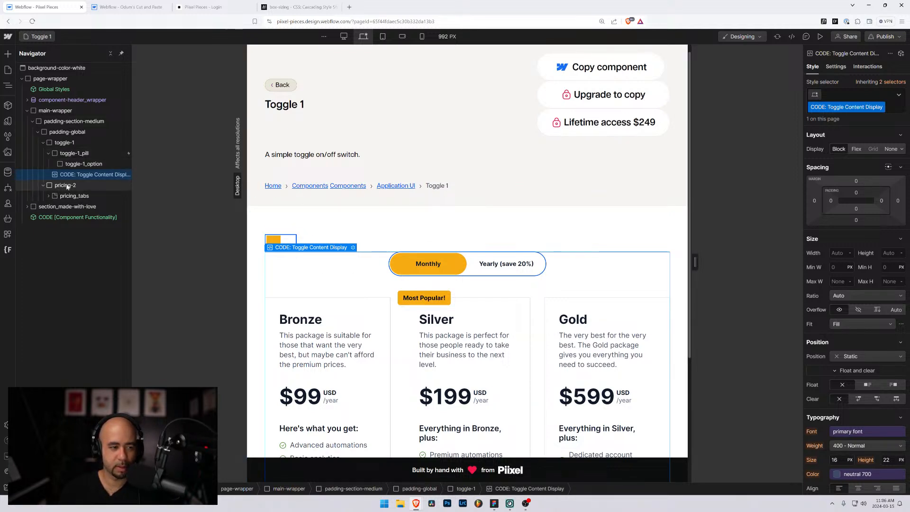
{"action": "mouse_move", "coordinate": [59, 175]}
{"action": "left_mouse_down"}
{"action": "mouse_move", "coordinate": [62, 149]}
{"action": "mouse_move", "coordinate": [52, 167]}
{"action": "left_mouse_up"}
{"action": "left_click", "coordinate": [50, 165]}
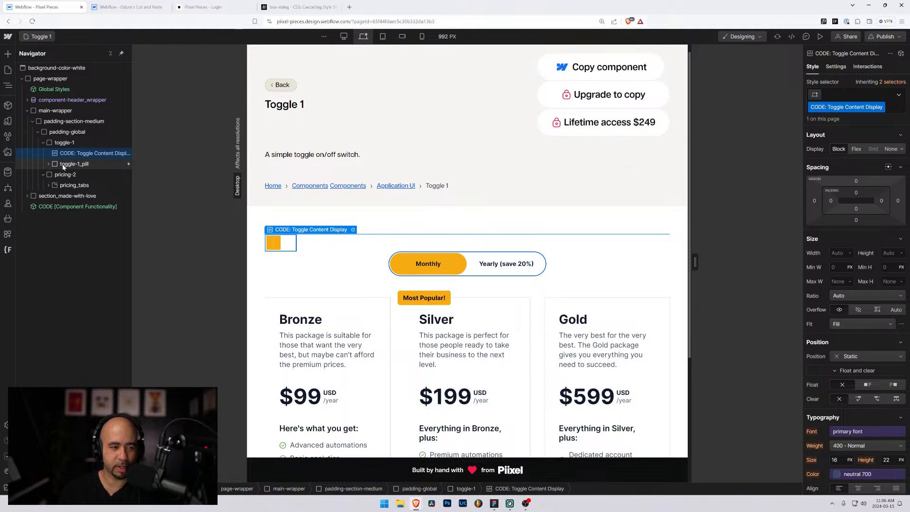
Step: Resize toggle-1_pill to a width of 3 rem and a height of 1.5 rem
{"action": "left_click", "coordinate": [55, 163]}
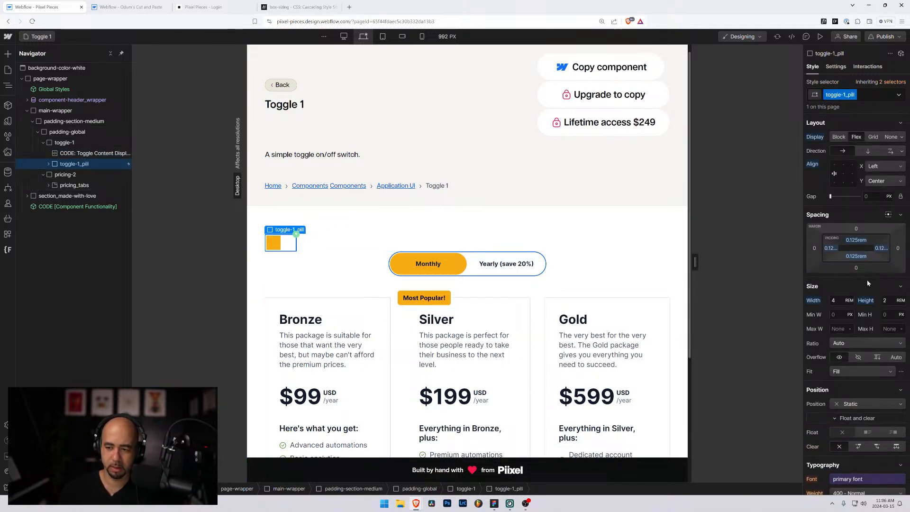
{"action": "left_click", "coordinate": [884, 300]}
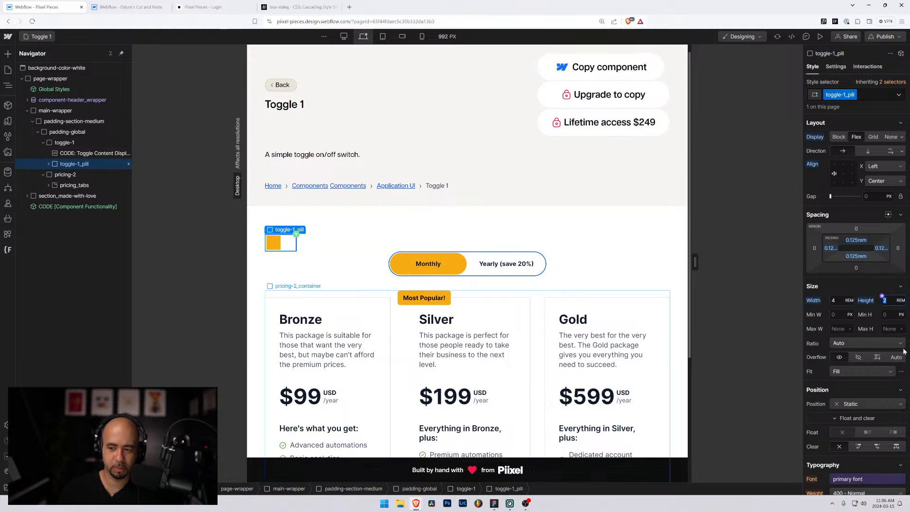
{"action": "left_click", "coordinate": [833, 299]}
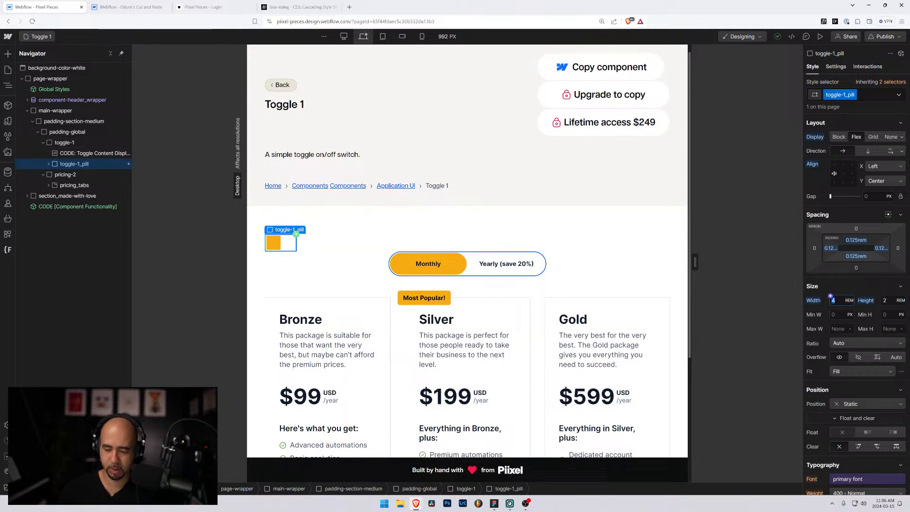
{"action": "type", "text": "3"}
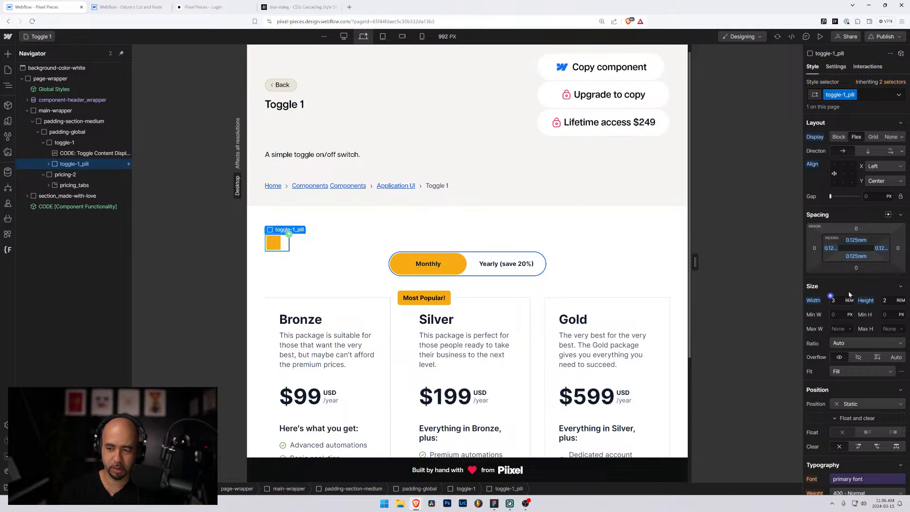
{"action": "left_click", "coordinate": [884, 300]}
{"action": "type", "text": "1.5"}
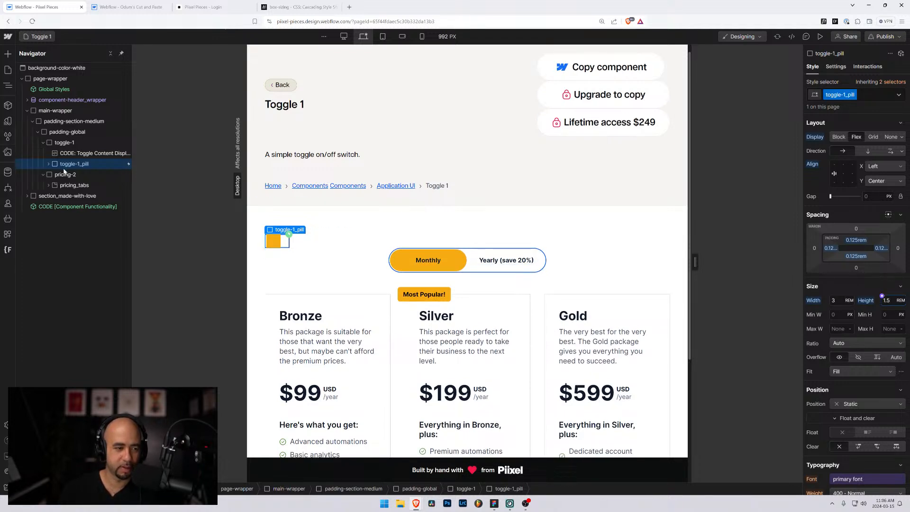
Step: Try a width of 0.75 rem (1.5/2) on the toggle-1_option element inside toggle-1_pill
{"action": "left_click", "coordinate": [48, 163]}
{"action": "left_click", "coordinate": [84, 175]}
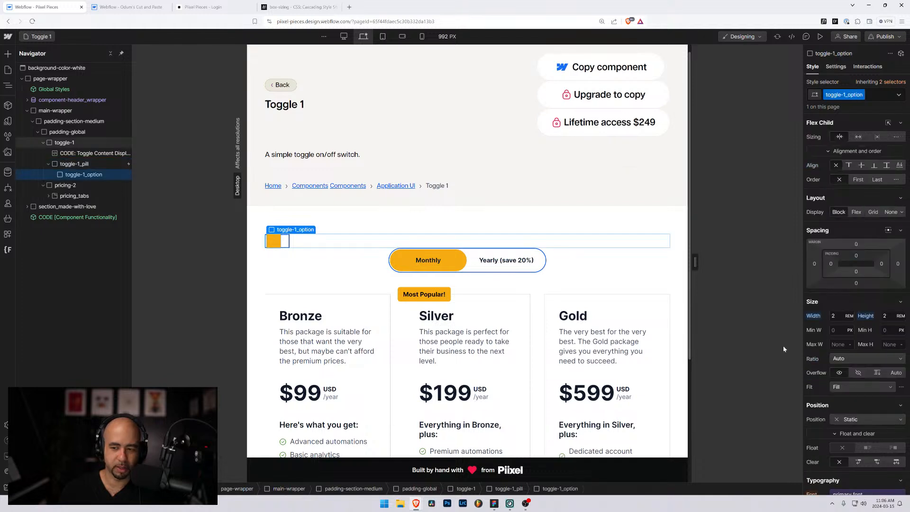
{"action": "left_click", "coordinate": [839, 316]}
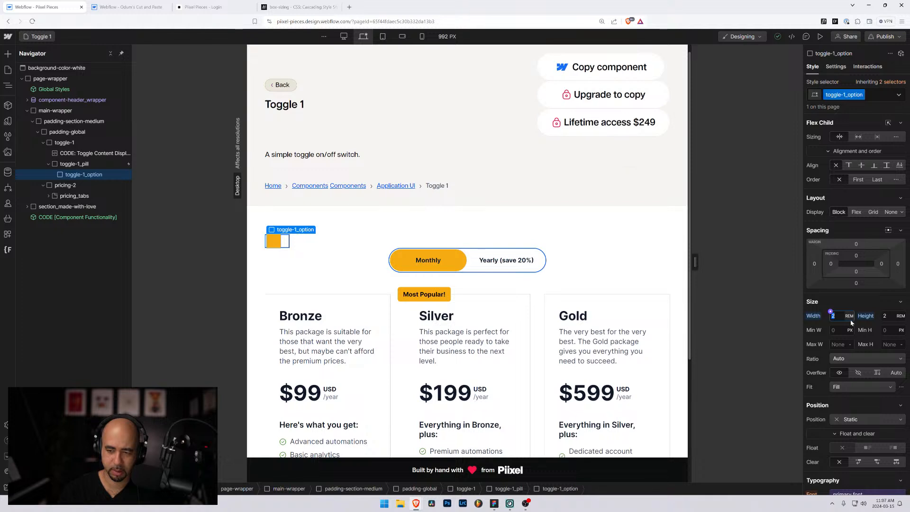
{"action": "type", "text": "1.5"}
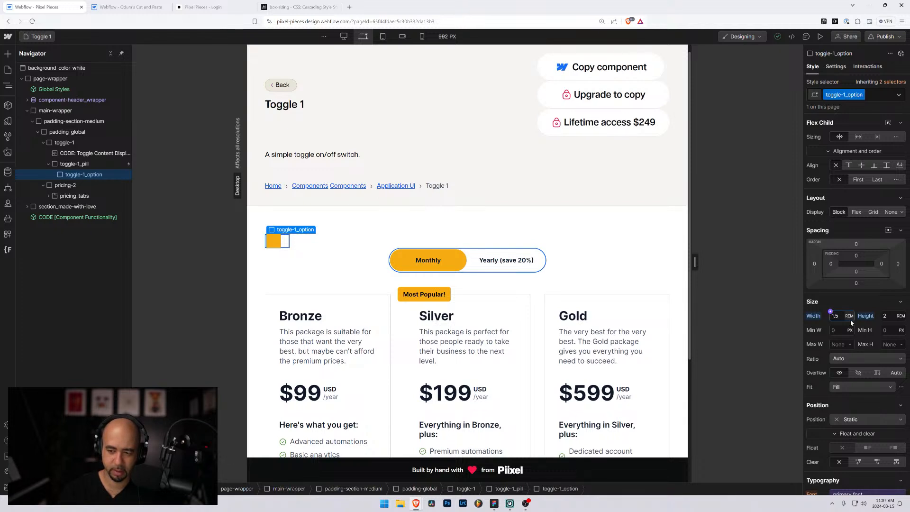
{"action": "type", "text": "/2"}
{"action": "key", "text": "Return"}
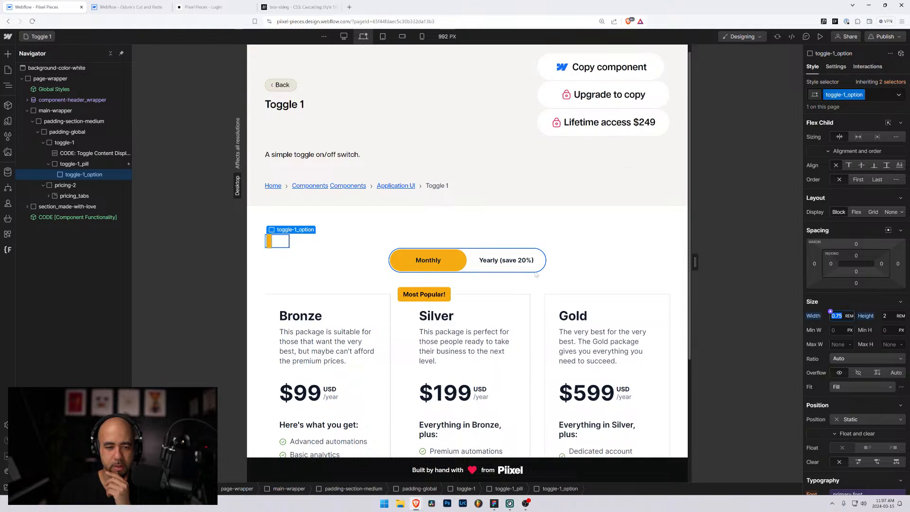
Step: Set both the width and the height of toggle-1_option to 1.5 rem
{"action": "left_click", "coordinate": [75, 164]}
{"action": "left_click", "coordinate": [81, 174]}
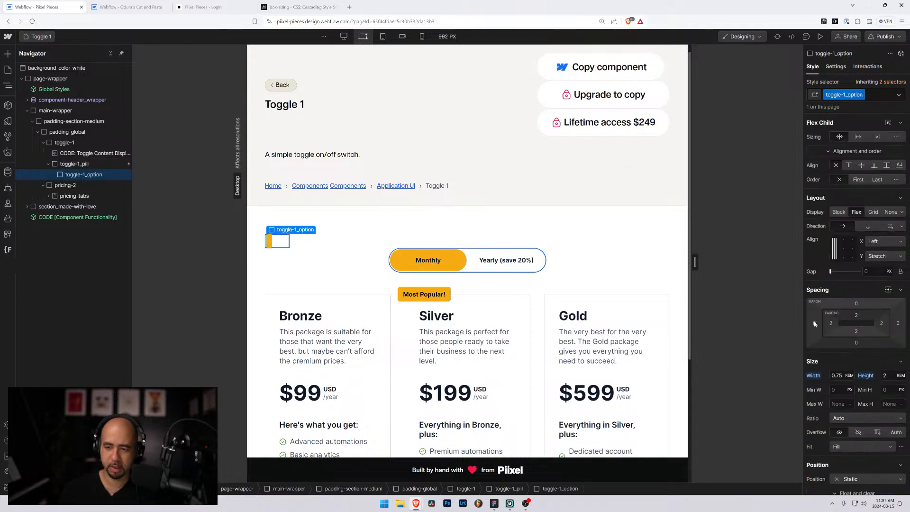
{"action": "left_click", "coordinate": [839, 315]}
{"action": "type", "text": "1.5"}
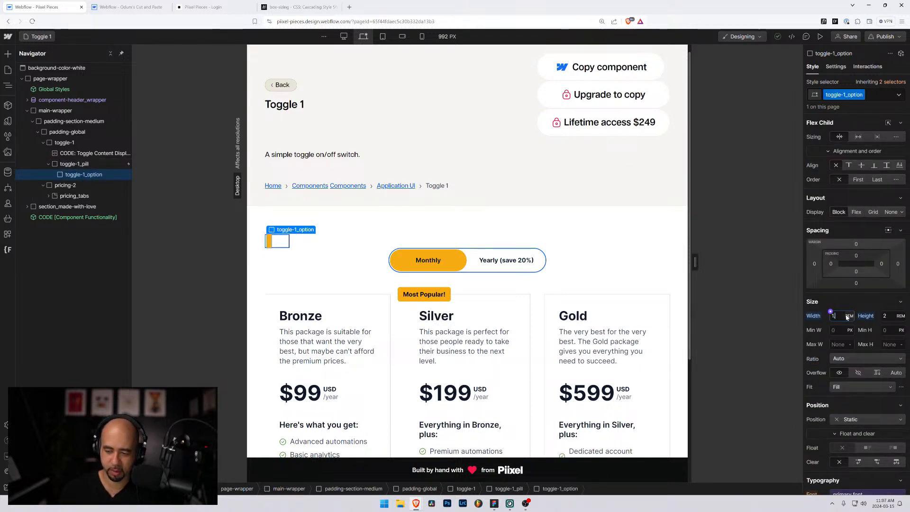
{"action": "key", "text": "Return"}
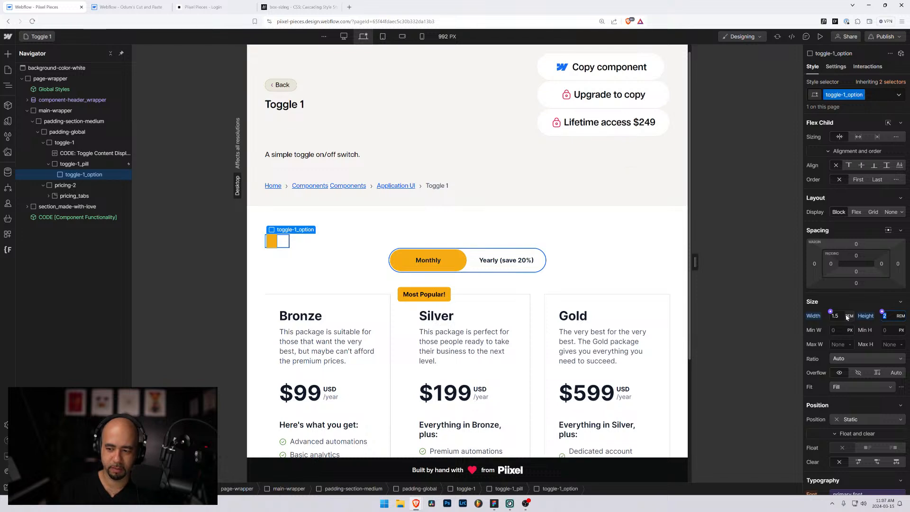
{"action": "key", "text": "Tab"}
{"action": "type", "text": "1.5"}
{"action": "key", "text": "Return"}
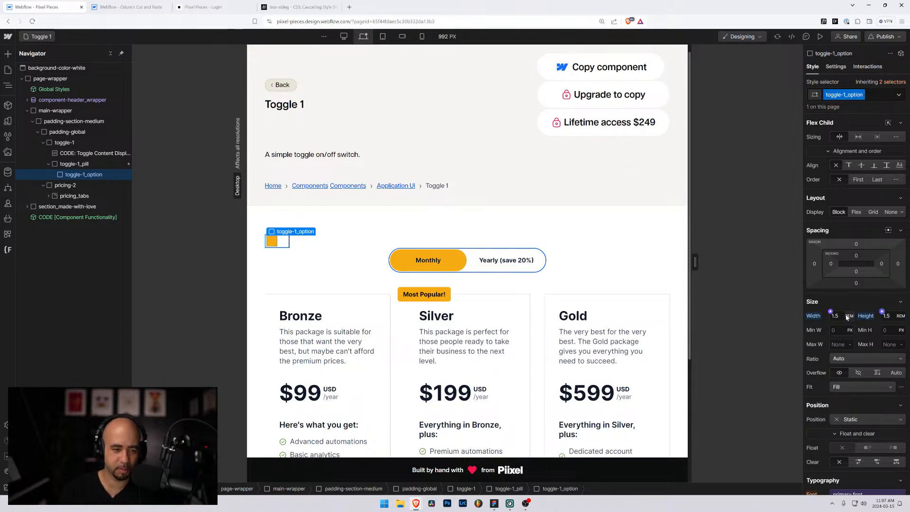
{"action": "left_click", "coordinate": [257, 244]}
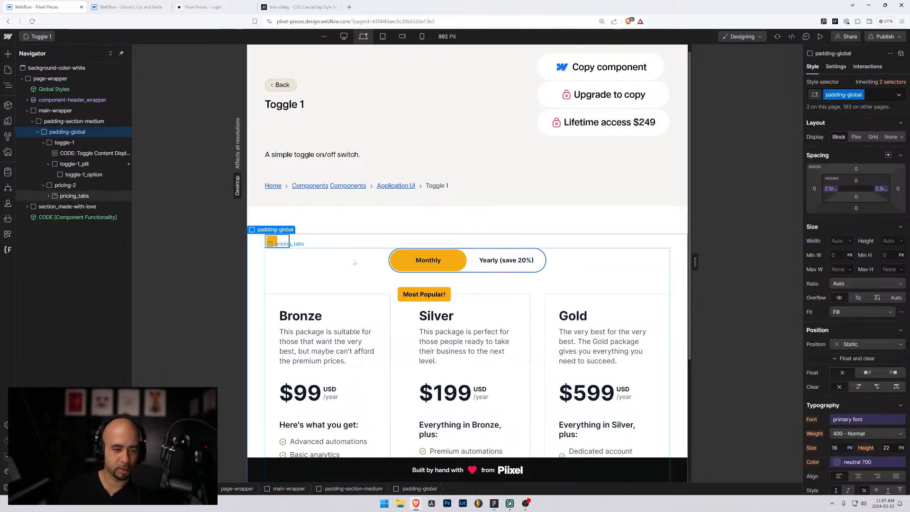
{"action": "left_click", "coordinate": [328, 277]}
{"action": "left_click", "coordinate": [290, 218]}
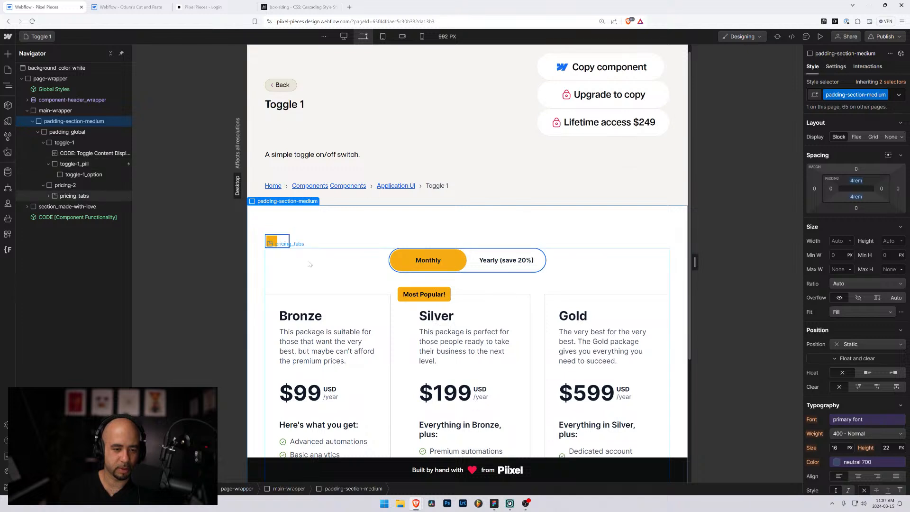
Step: Select toggle-1_pill, check the toggle variants in the Figma styleguide, dismissing the multi-edit tip, and return to Webflow
{"action": "left_click", "coordinate": [88, 164]}
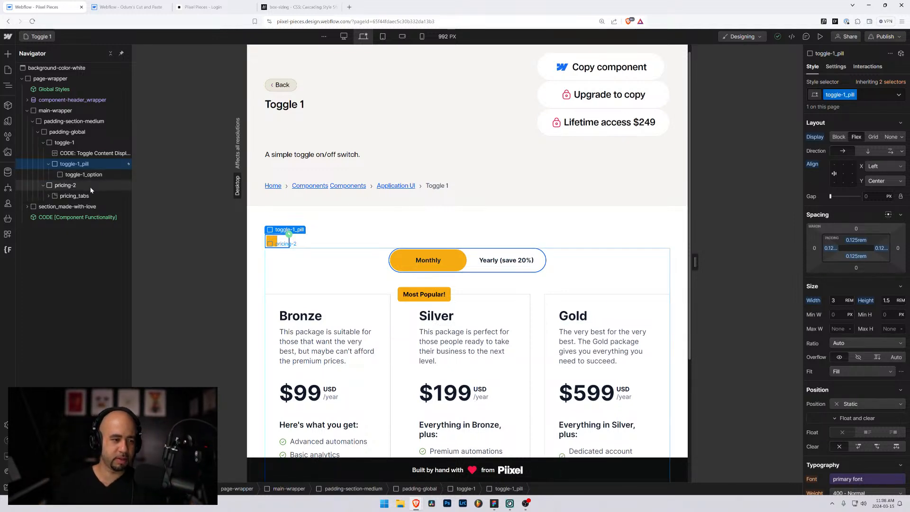
{"action": "key", "text": "alt+Tab"}
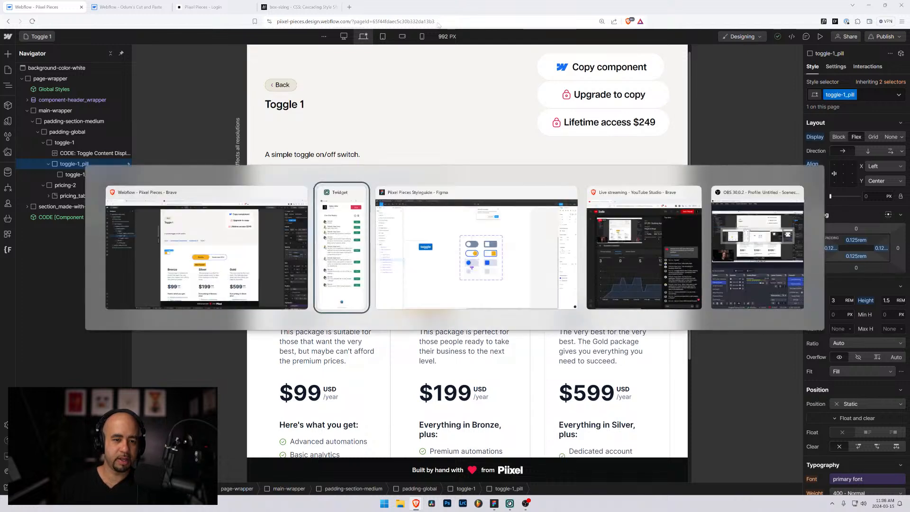
{"action": "left_click", "coordinate": [542, 206]}
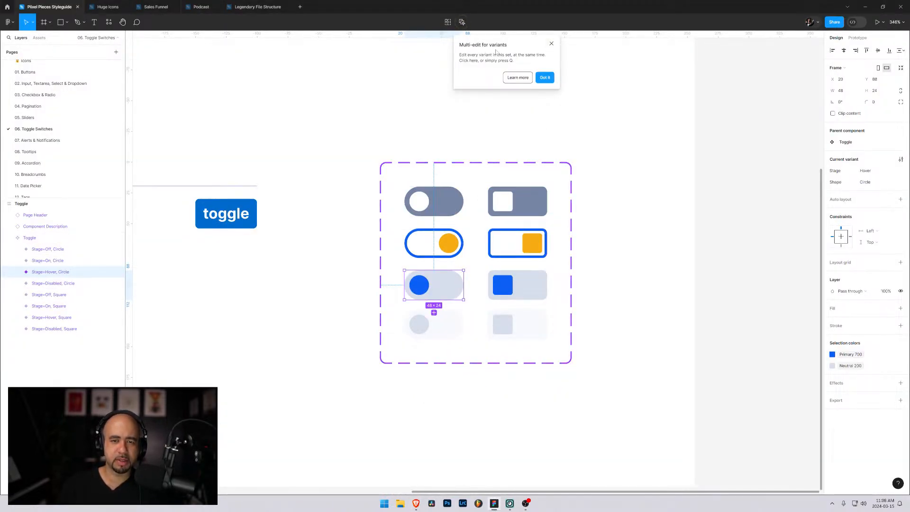
{"action": "left_click", "coordinate": [551, 43]}
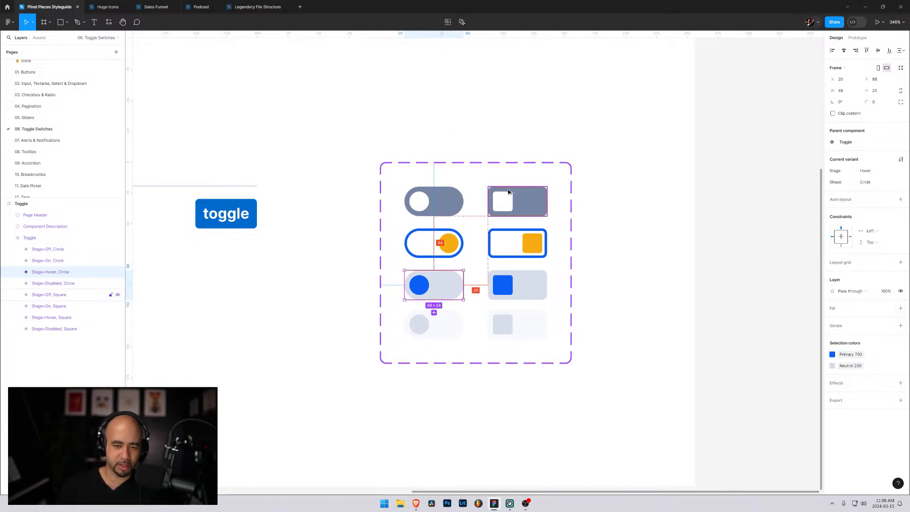
{"action": "key", "text": "alt+Tab"}
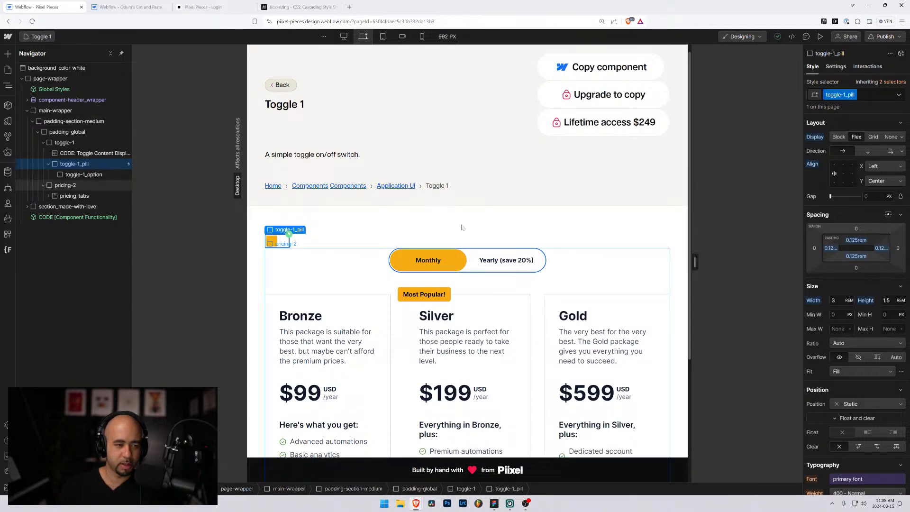
Step: Set the background colour of toggle-1_pill to the neutral 700 variable
{"action": "scroll", "coordinate": [870, 327], "scroll_direction": "down", "scroll_amount": 3}
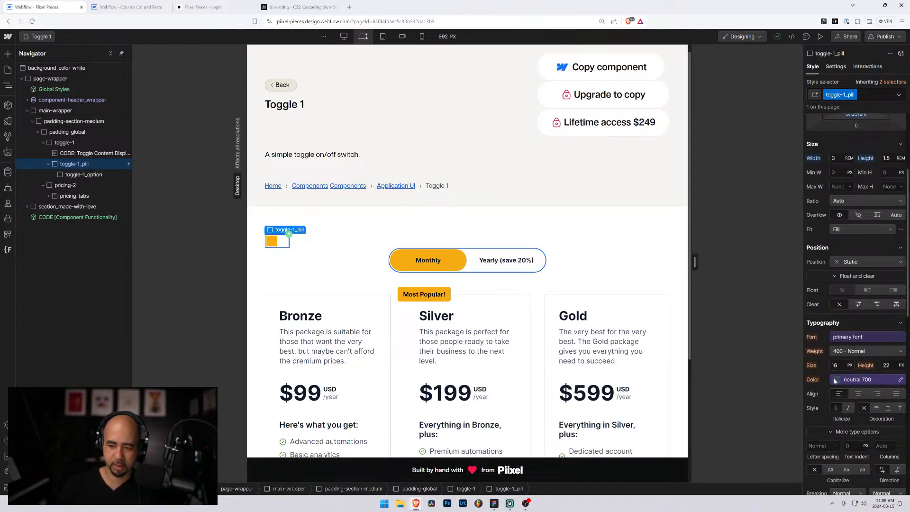
{"action": "scroll", "coordinate": [833, 377], "scroll_direction": "down", "scroll_amount": 5}
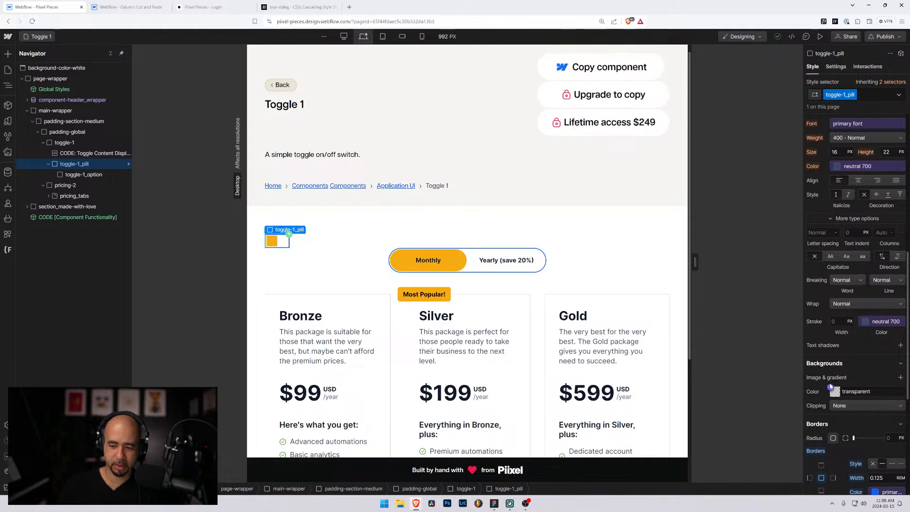
{"action": "left_click", "coordinate": [834, 391]}
{"action": "type", "text": "70"}
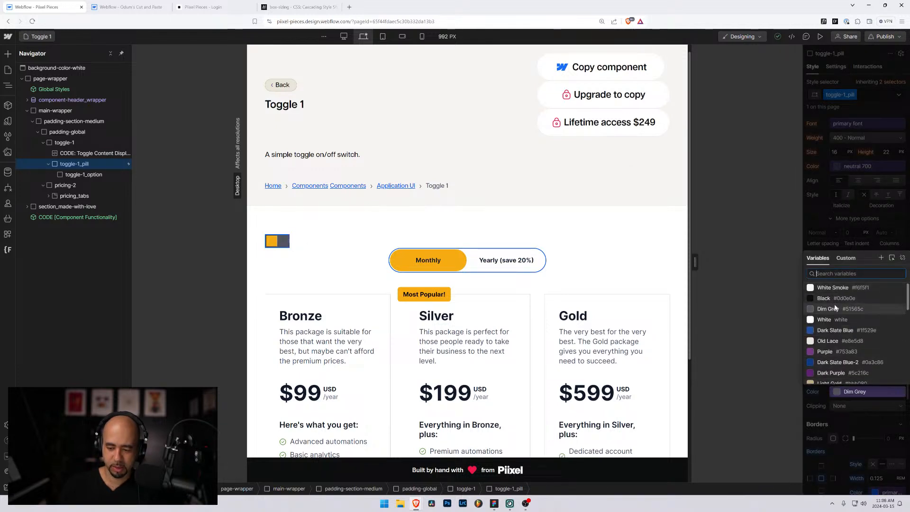
{"action": "left_click", "coordinate": [834, 356]}
{"action": "left_click", "coordinate": [833, 377]}
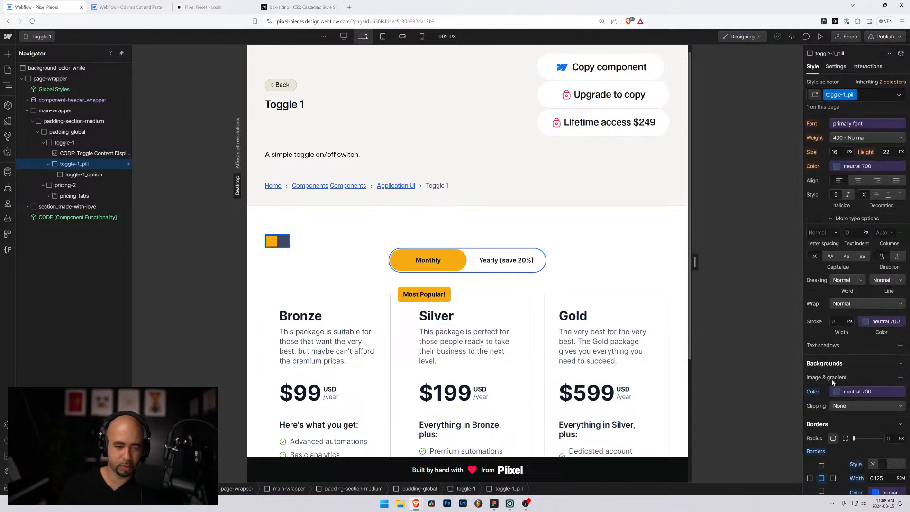
Step: Change the border colour of toggle-1_pill to the neutral 700 variable
{"action": "scroll", "coordinate": [858, 364], "scroll_direction": "down", "scroll_amount": 3}
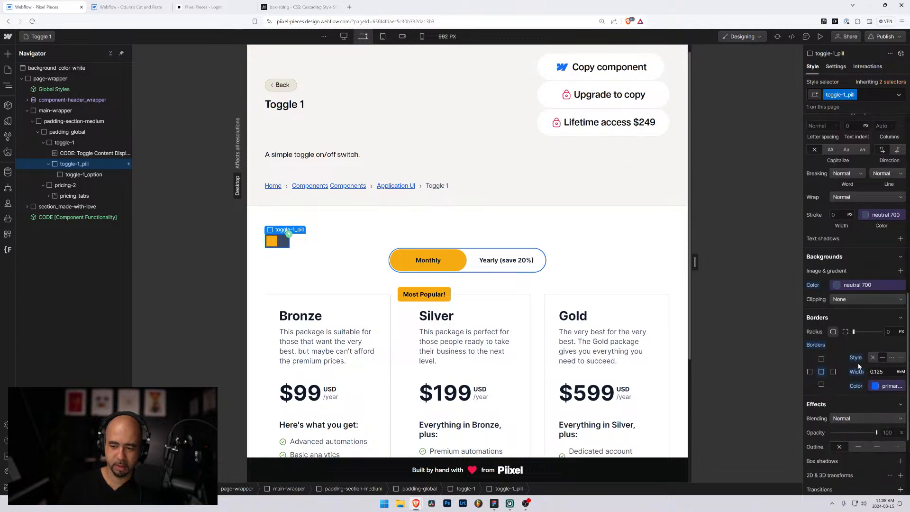
{"action": "left_click", "coordinate": [874, 386]}
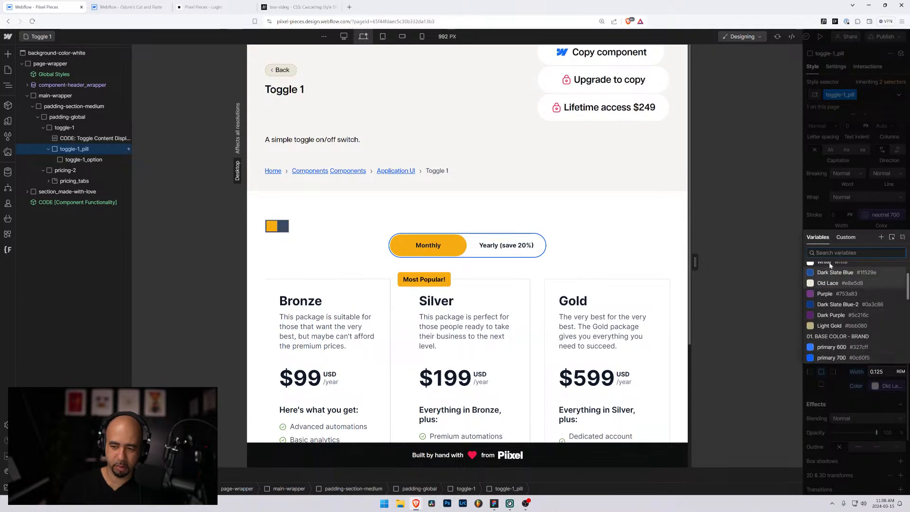
{"action": "type", "text": "700"}
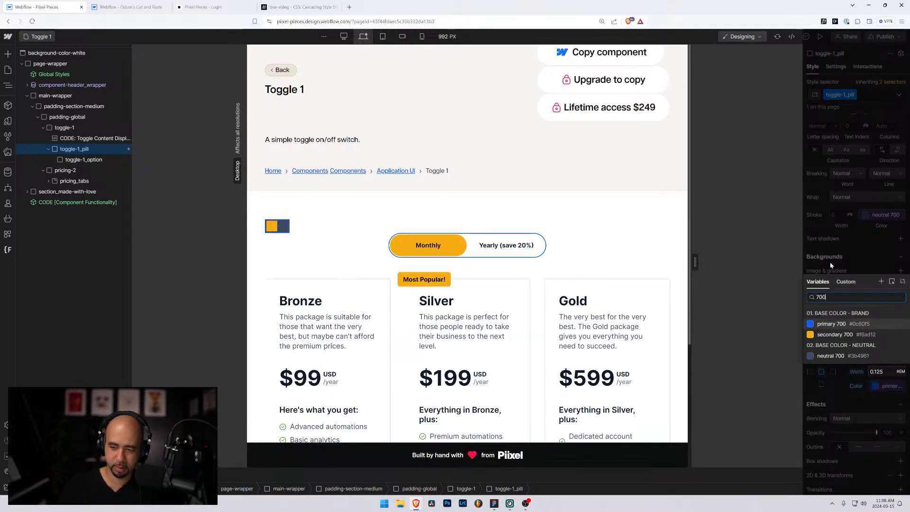
{"action": "left_click", "coordinate": [830, 356]}
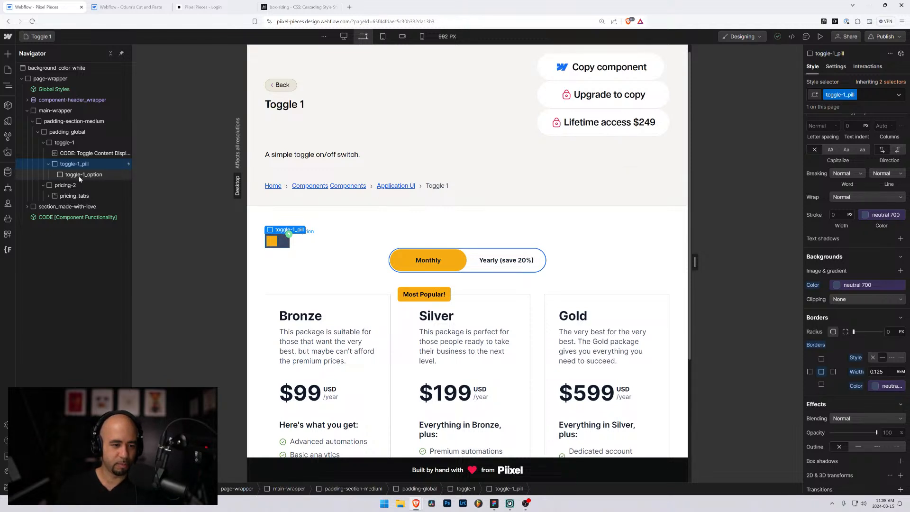
Step: Set the background colour of toggle-1_option to the white variable from the base neutral colours
{"action": "left_click", "coordinate": [74, 177]}
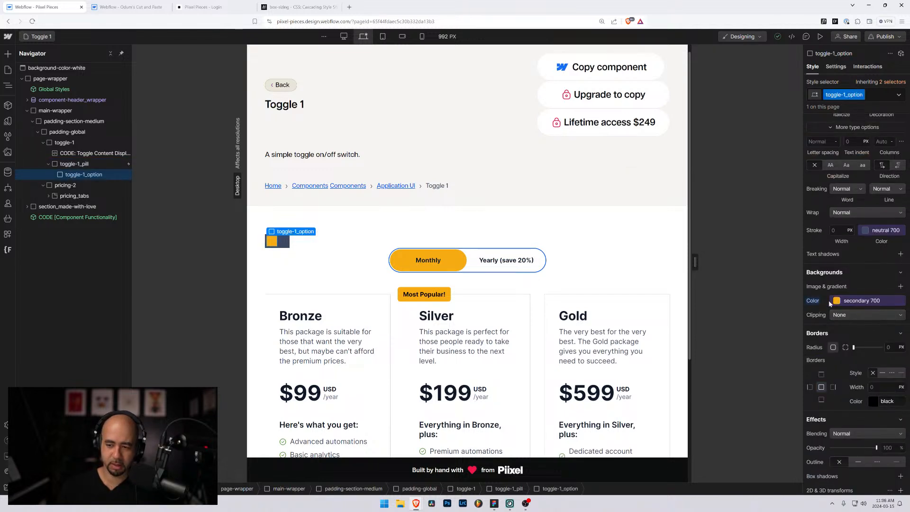
{"action": "left_click", "coordinate": [844, 302]}
{"action": "type", "text": "wh"}
{"action": "left_click", "coordinate": [823, 357]}
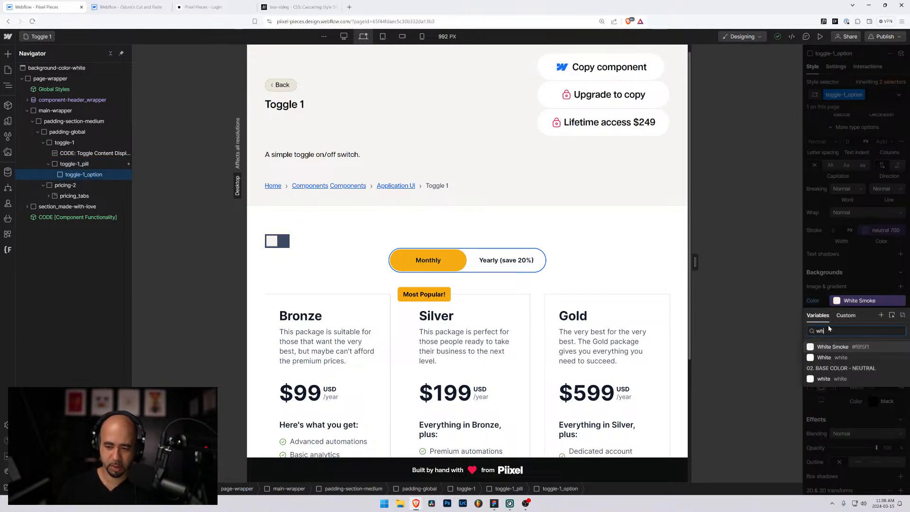
{"action": "left_click", "coordinate": [826, 379]}
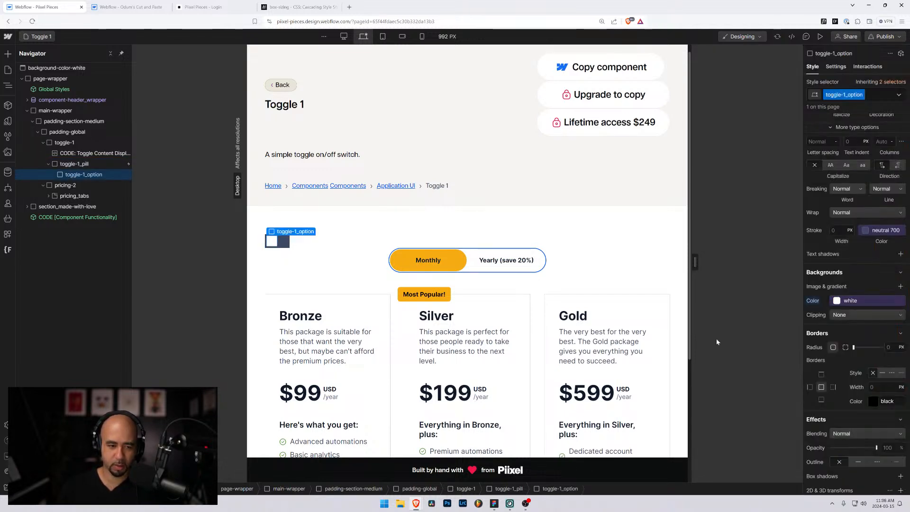
Step: Compare the Webflow toggle with the toggle variants in the Figma styleguide and select the square Off variant to inspect its dimensions
{"action": "left_click", "coordinate": [261, 217]}
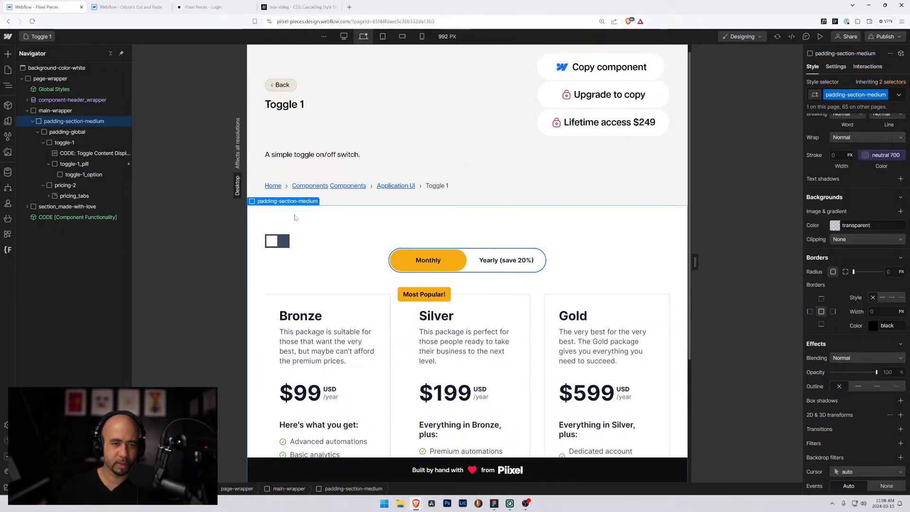
{"action": "key", "text": "alt+Tab"}
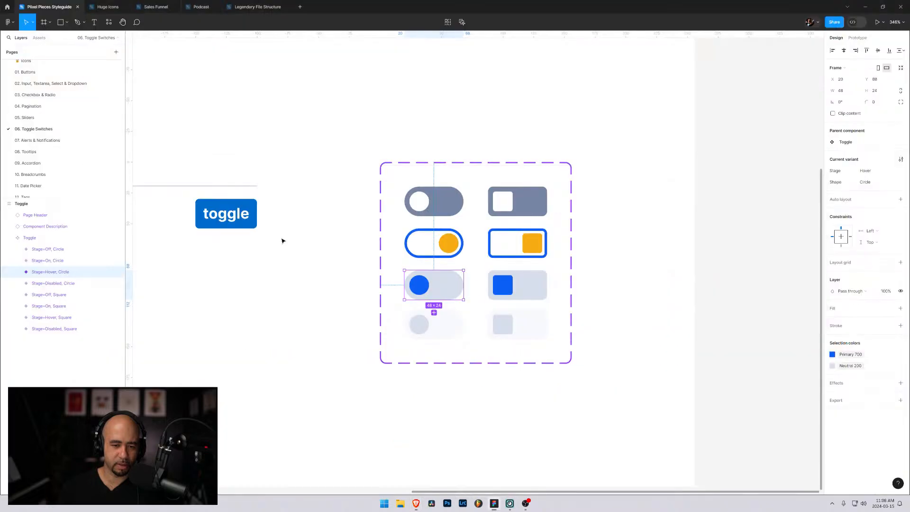
{"action": "key", "text": "alt+Tab"}
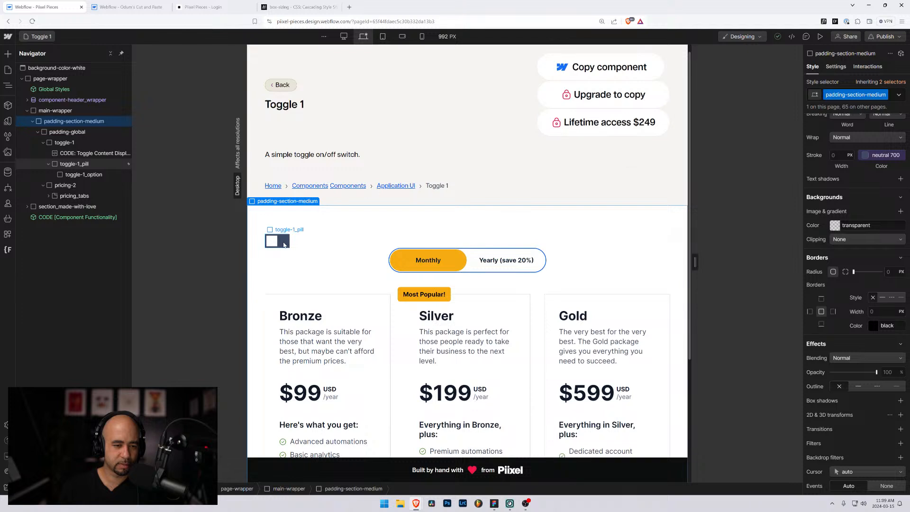
{"action": "key", "text": "alt+Tab"}
{"action": "left_click", "coordinate": [511, 196]}
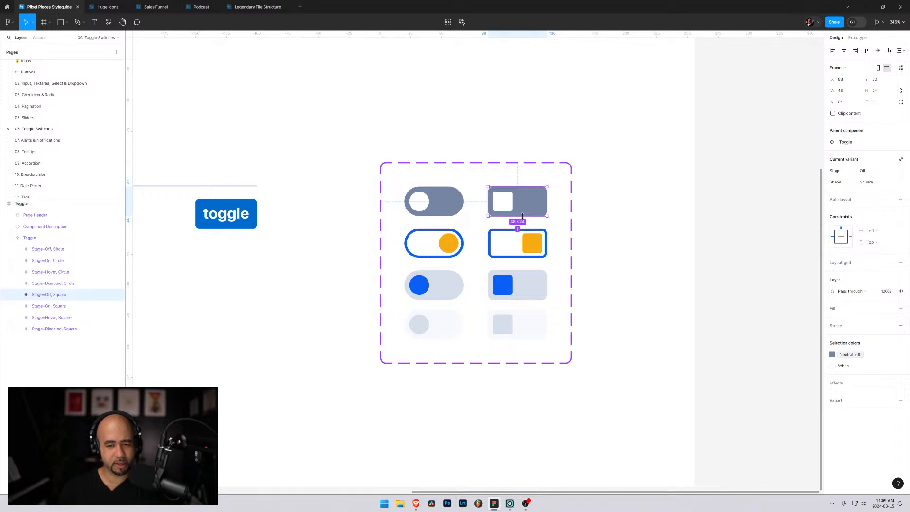
Step: Open Calculator, compute 24 ÷ 12, 24 ÷ 16 and 48 ÷ 16 for the toggle's rem dimensions, and minimise it
{"action": "key", "text": "super"}
{"action": "type", "text": "cal"}
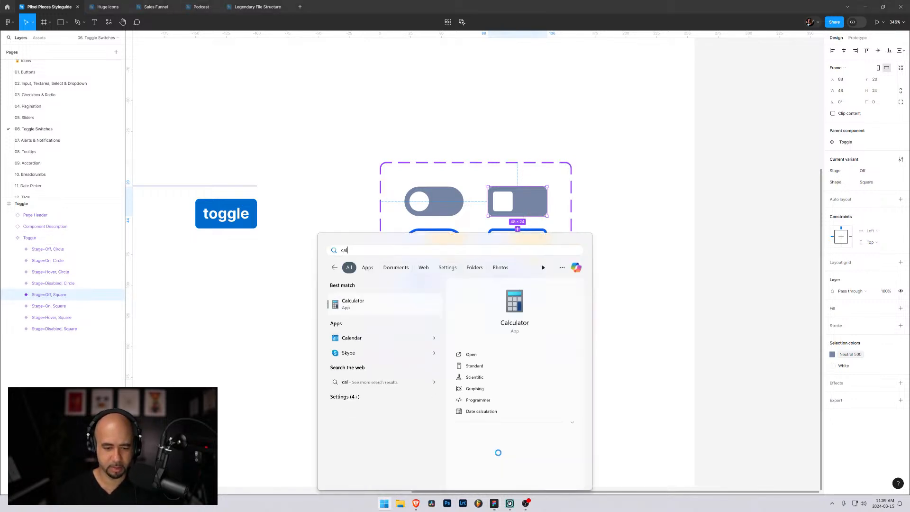
{"action": "key", "text": "Return"}
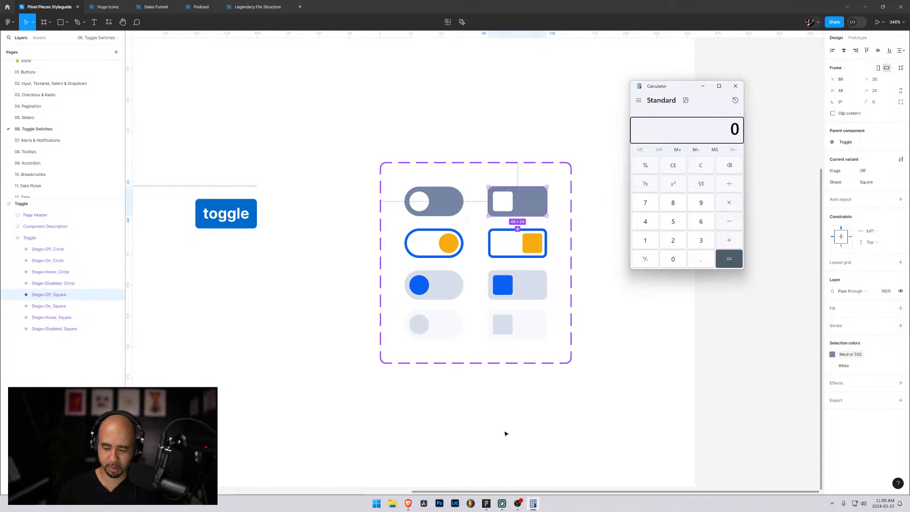
{"action": "type", "text": "24"}
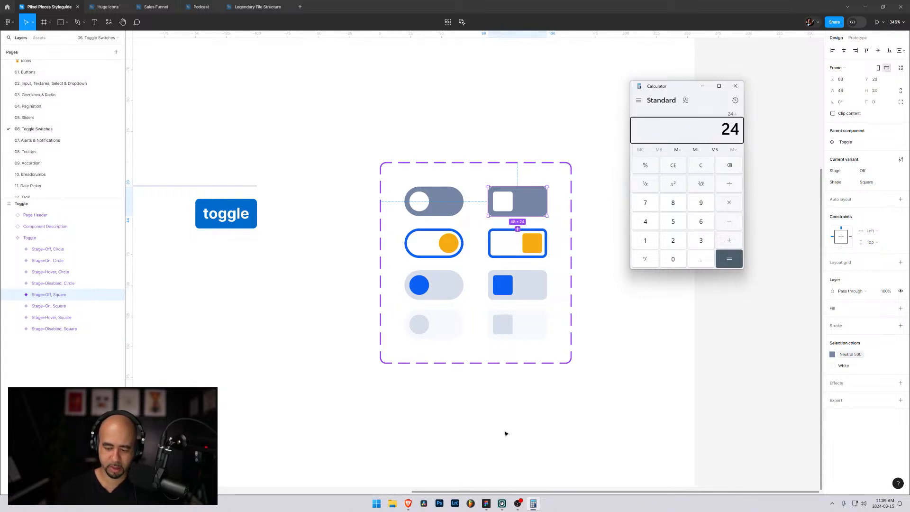
{"action": "type", "text": "/12"}
{"action": "key", "text": "Return"}
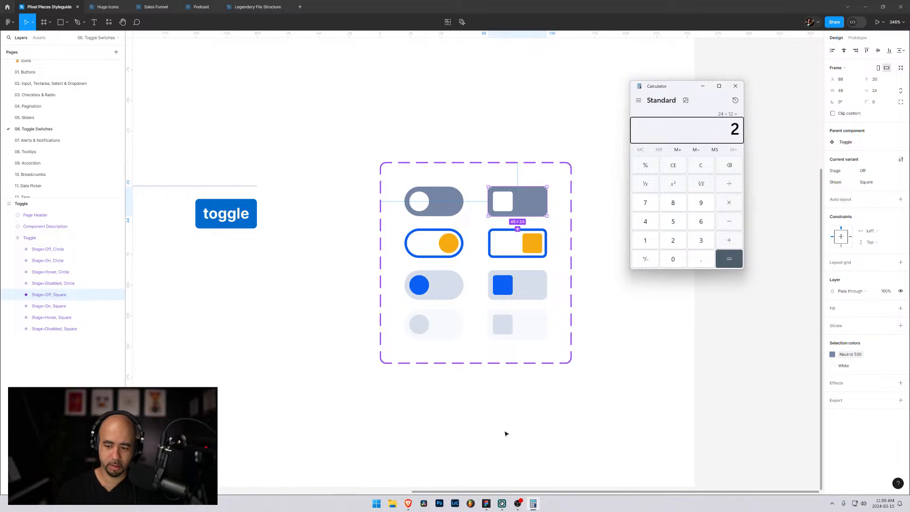
{"action": "type", "text": "24 ÷ 16"}
{"action": "key", "text": "Return"}
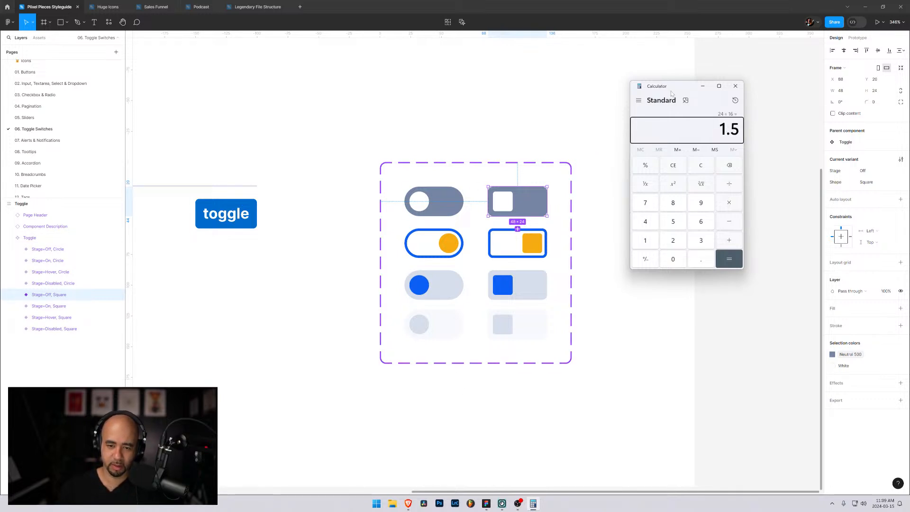
{"action": "type", "text": "48/16"}
{"action": "key", "text": "Return"}
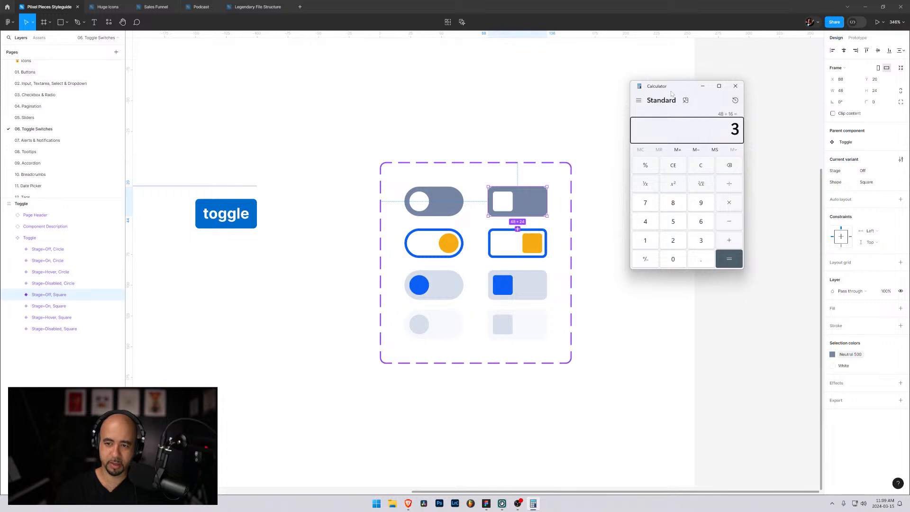
{"action": "left_click", "coordinate": [702, 86]}
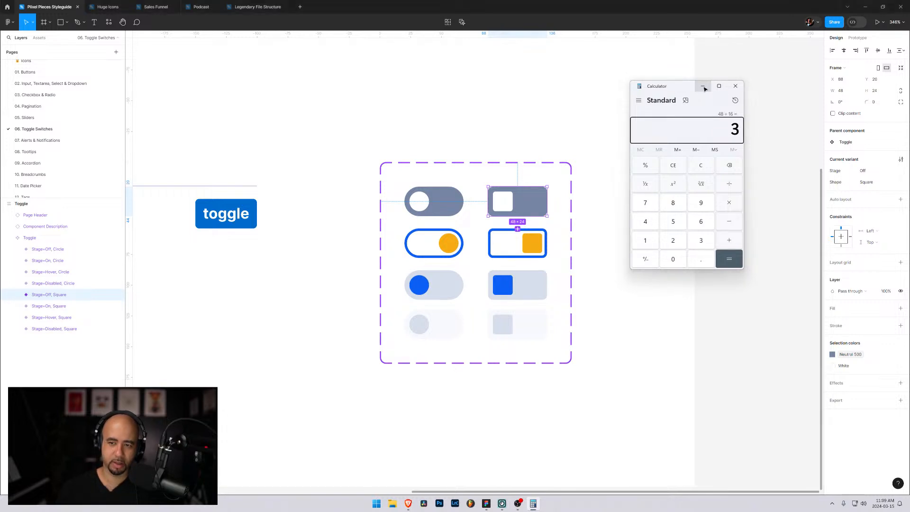
Step: Switch to Webflow, review the width and height of toggle-1_pill, and compare the toggle with the Figma Off variant before returning
{"action": "key", "text": "alt+Tab"}
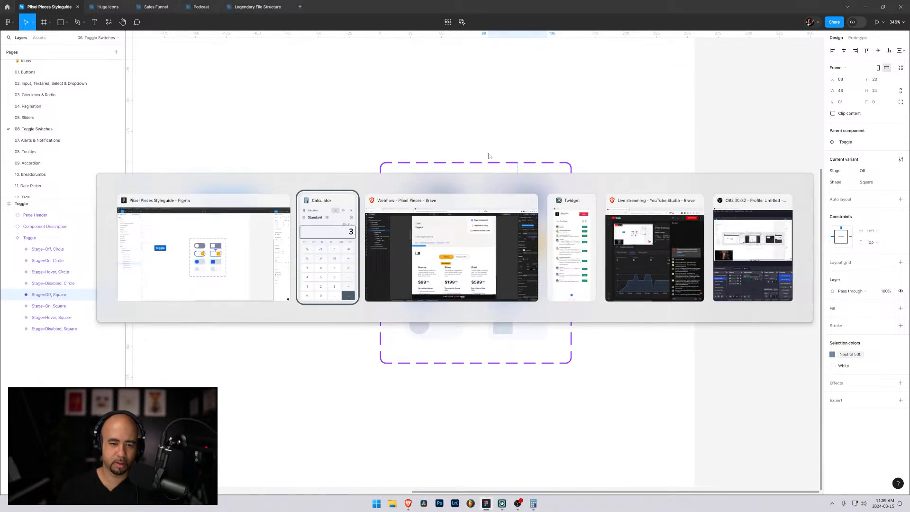
{"action": "left_click", "coordinate": [438, 216]}
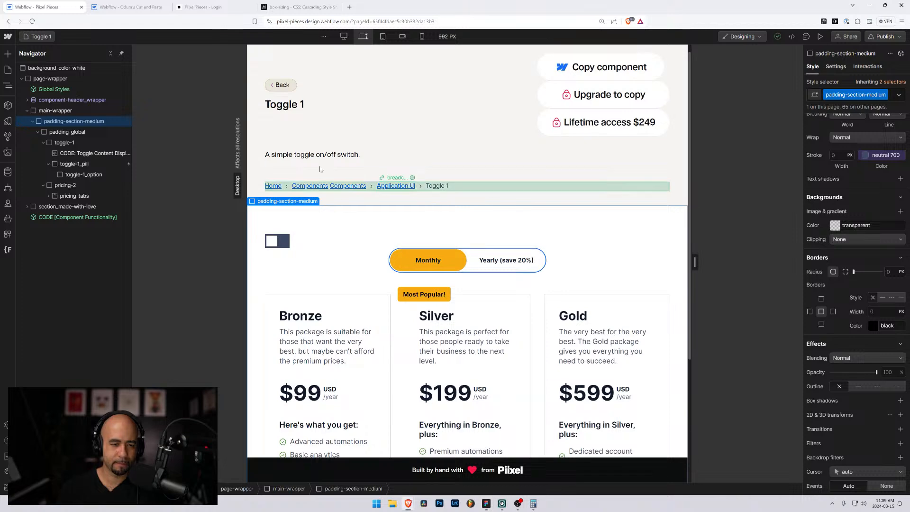
{"action": "left_click", "coordinate": [286, 242]}
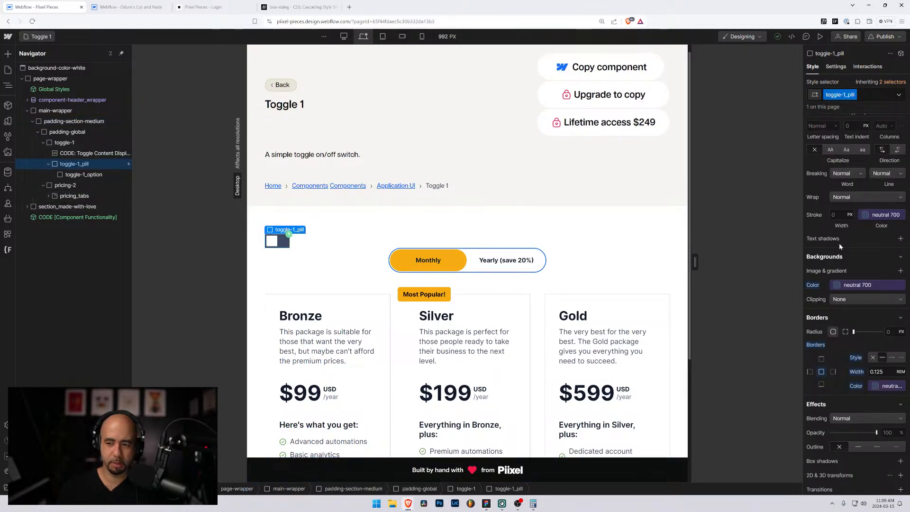
{"action": "scroll", "coordinate": [843, 295], "scroll_direction": "up", "scroll_amount": 7}
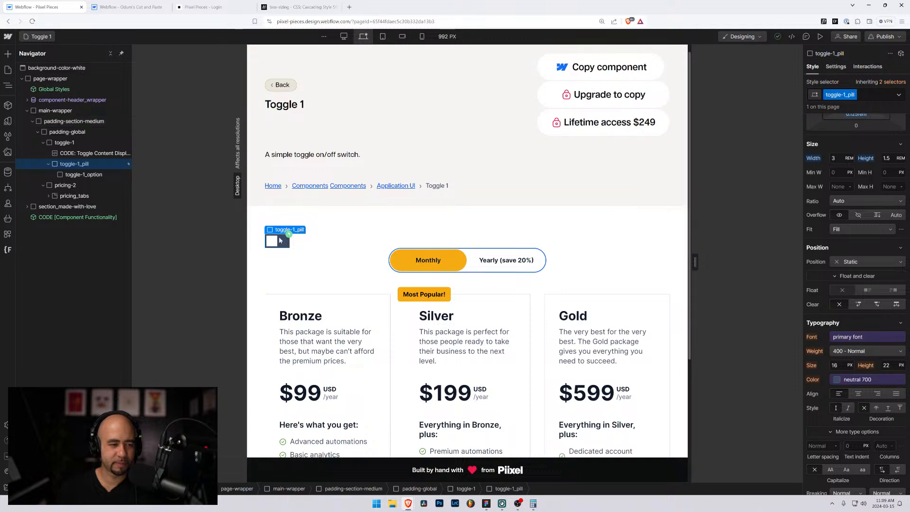
{"action": "left_click", "coordinate": [314, 228]}
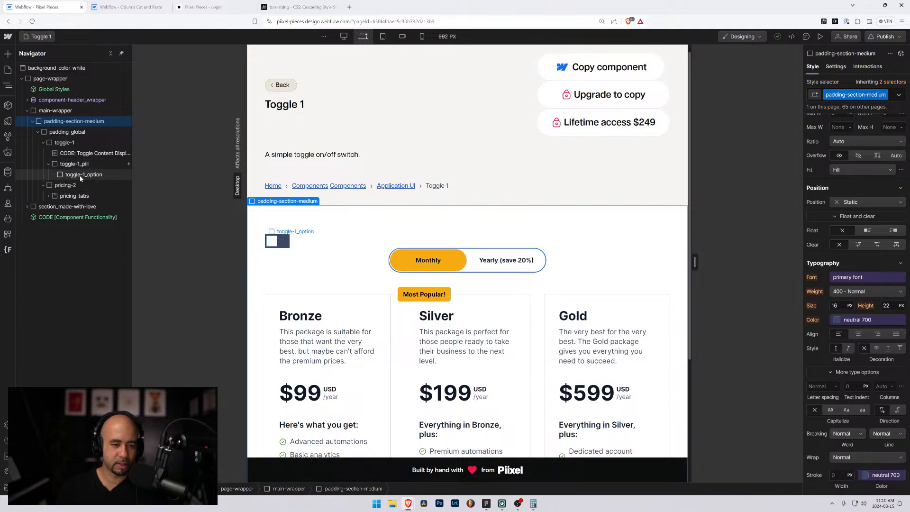
{"action": "key", "text": "alt+Tab"}
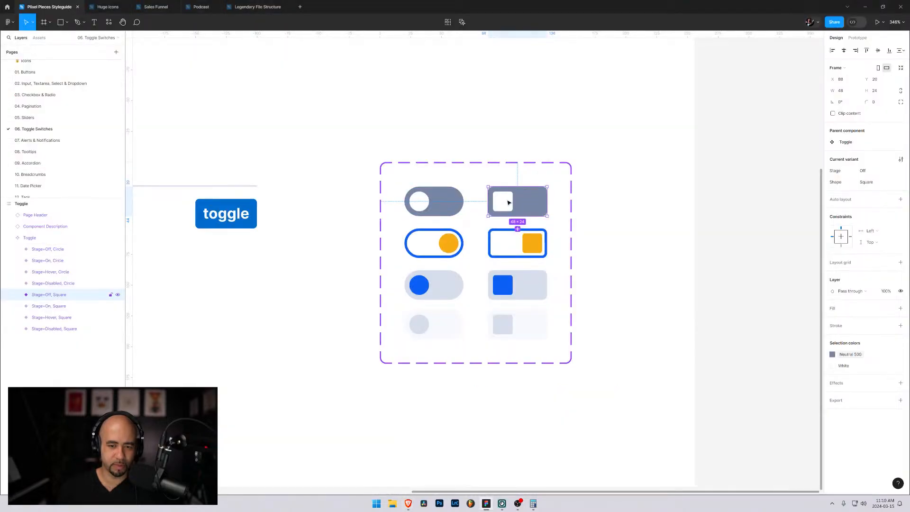
{"action": "key", "text": "alt+Tab"}
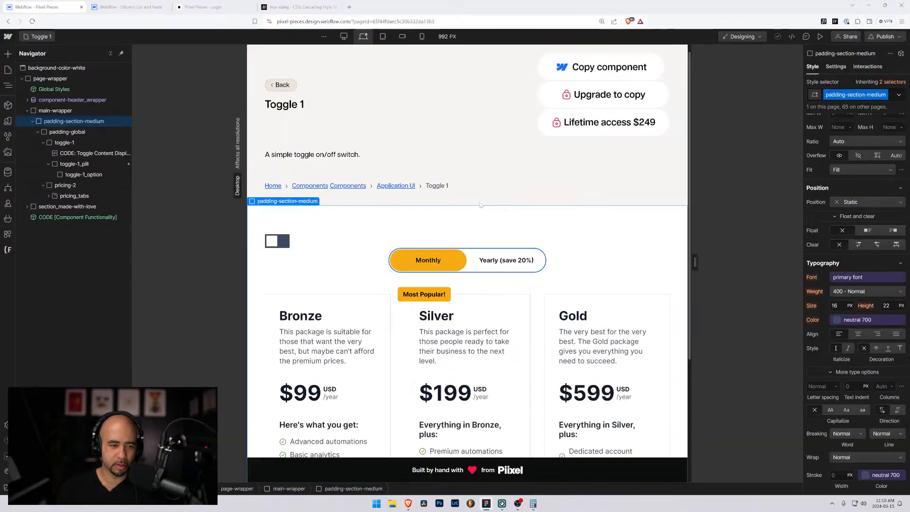
Step: Give toggle-1_option a solid border 0.125 rem wide on all sides
{"action": "left_click", "coordinate": [83, 175]}
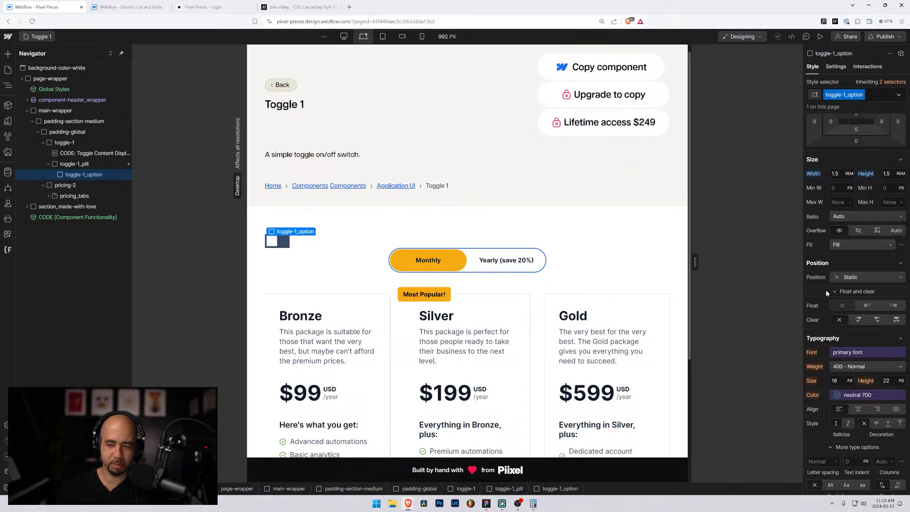
{"action": "scroll", "coordinate": [843, 379], "scroll_direction": "down", "scroll_amount": 4}
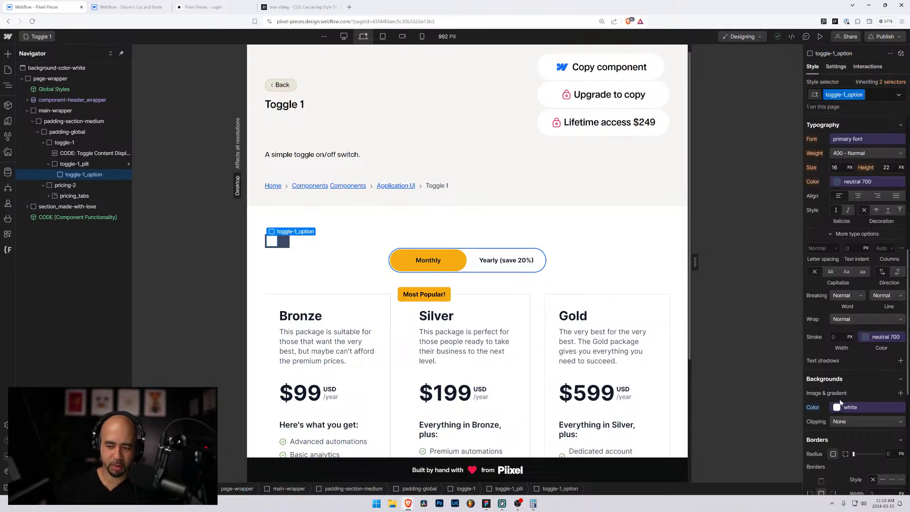
{"action": "scroll", "coordinate": [841, 407], "scroll_direction": "down", "scroll_amount": 2}
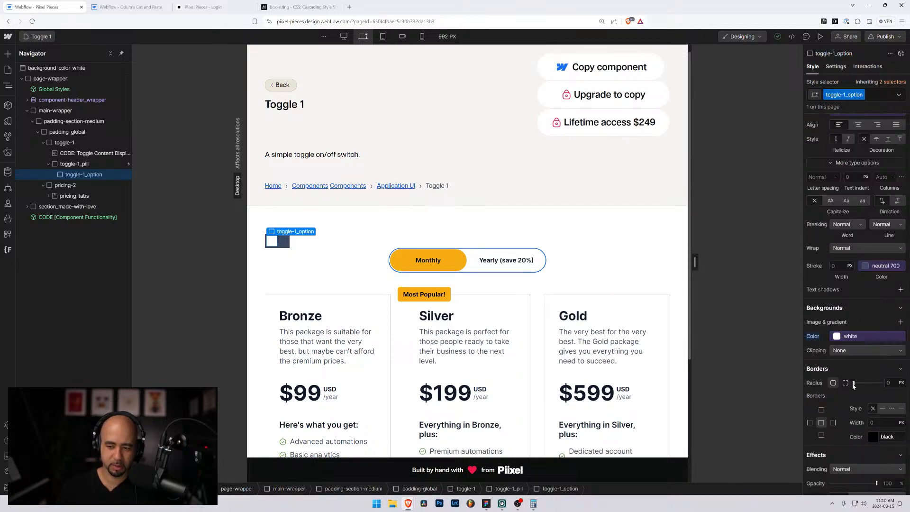
{"action": "left_click", "coordinate": [881, 408]}
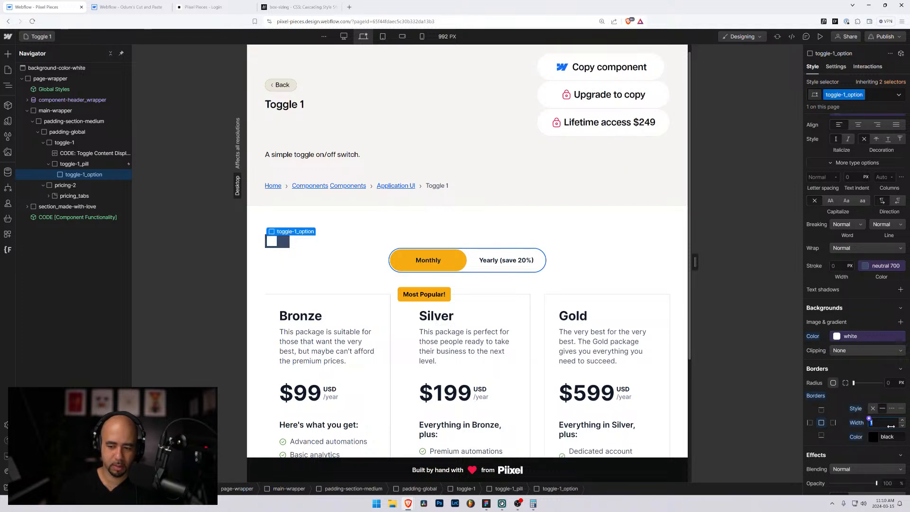
{"action": "type", "text": "0.125"}
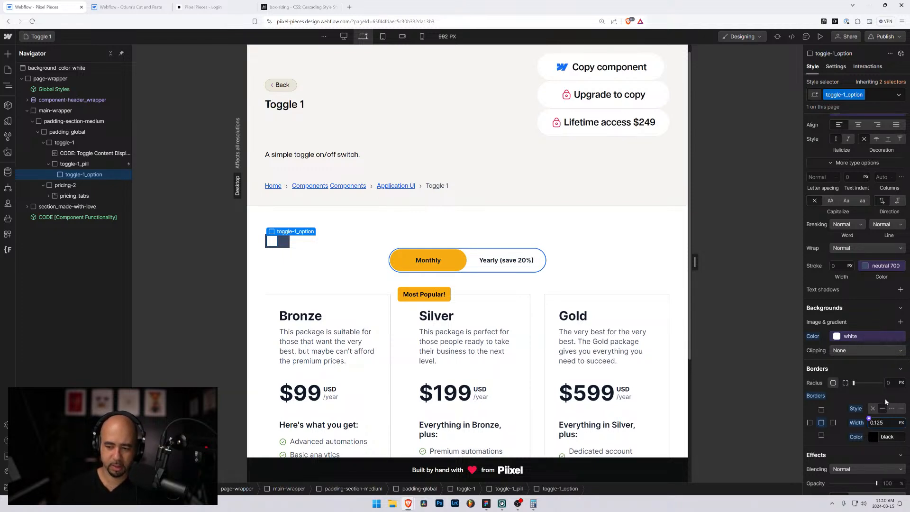
{"action": "left_click", "coordinate": [902, 425]}
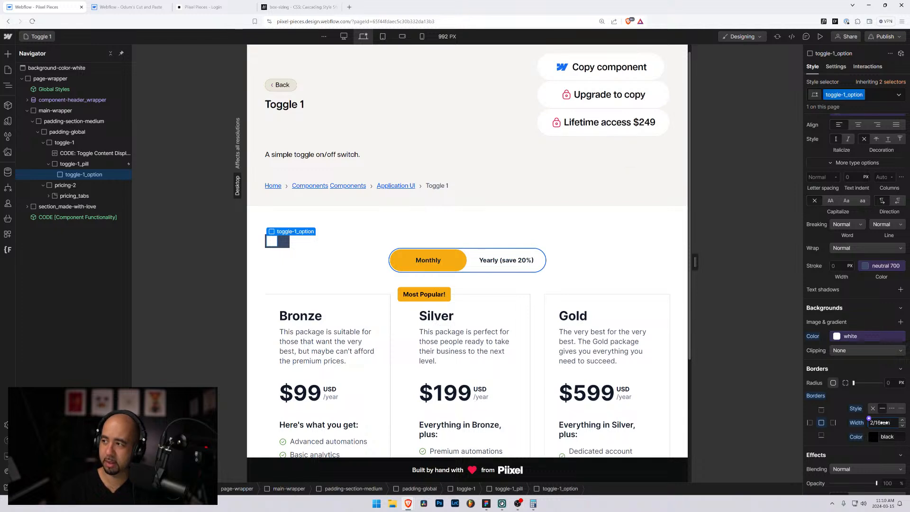
{"action": "key", "text": "ctrl+z"}
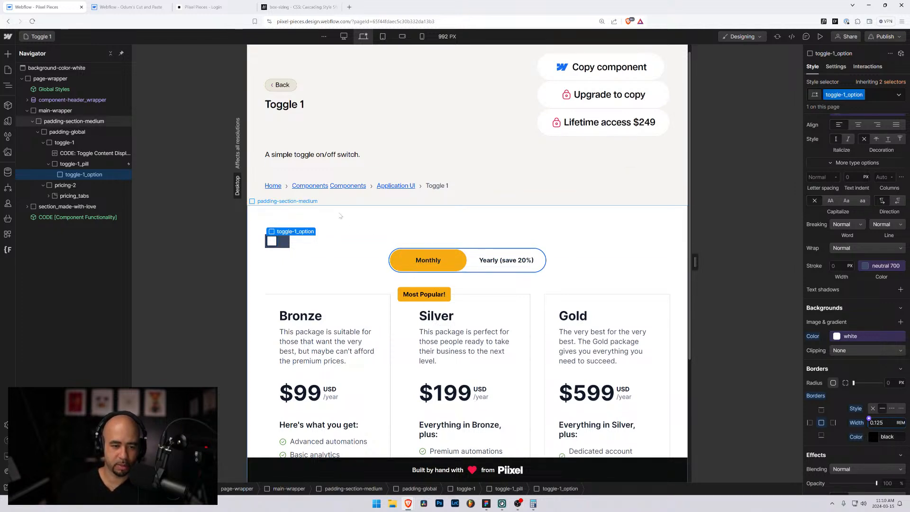
Step: Set the border colour of toggle-1_option to the neutral variable matching toggle-1_pill's background, and deselect it to check the result
{"action": "left_click", "coordinate": [871, 436]}
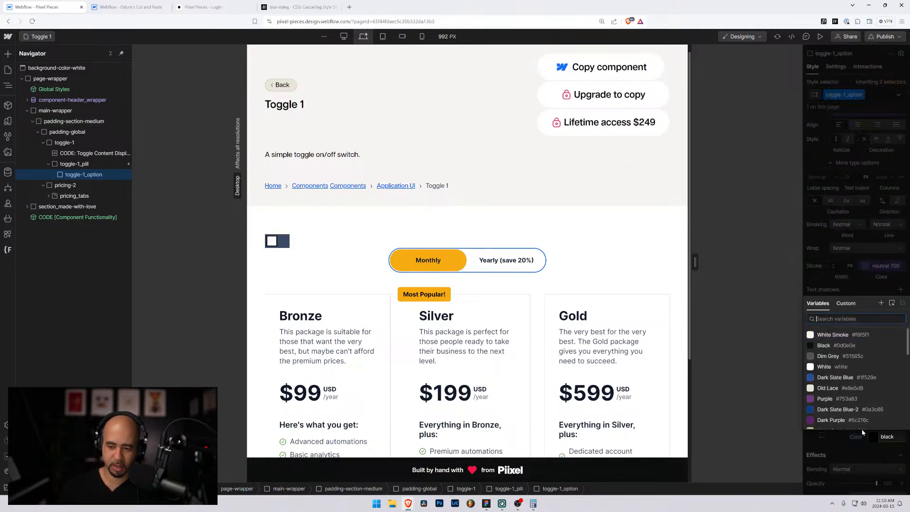
{"action": "scroll", "coordinate": [845, 408], "scroll_direction": "up", "scroll_amount": 3}
{"action": "scroll", "coordinate": [839, 398], "scroll_direction": "down", "scroll_amount": 1}
{"action": "left_click", "coordinate": [835, 426]}
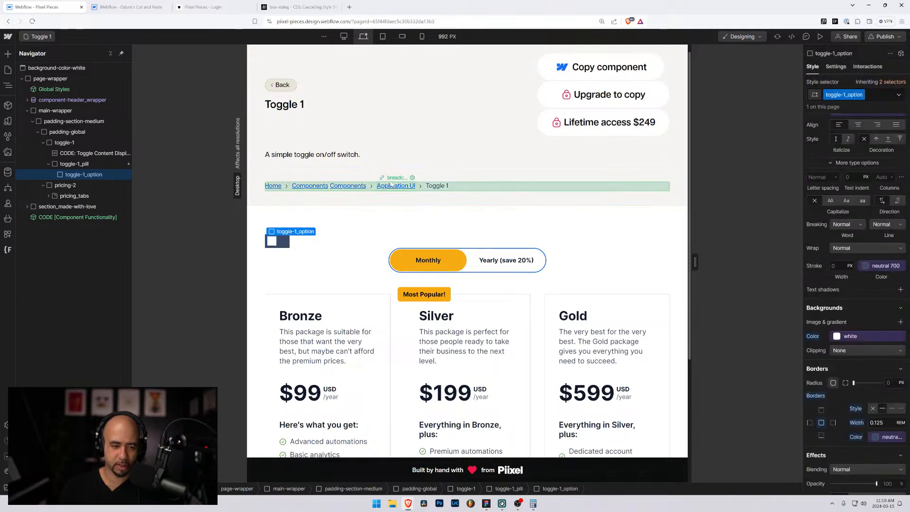
{"action": "left_click", "coordinate": [374, 229]}
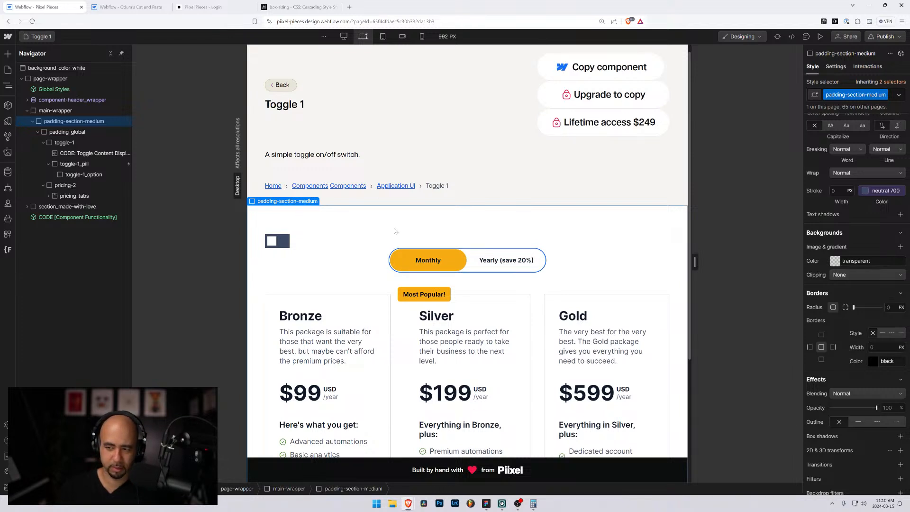
Step: Select toggle-1_pill and open the Toggle 1 [ON] animation from its mouse click interaction for editing
{"action": "scroll", "coordinate": [864, 377], "scroll_direction": "up", "scroll_amount": 5}
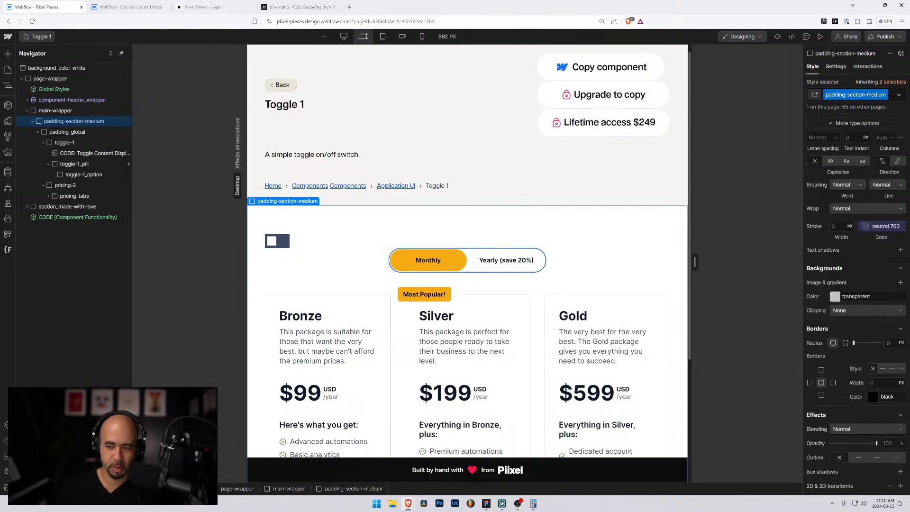
{"action": "scroll", "coordinate": [862, 377], "scroll_direction": "down", "scroll_amount": 8}
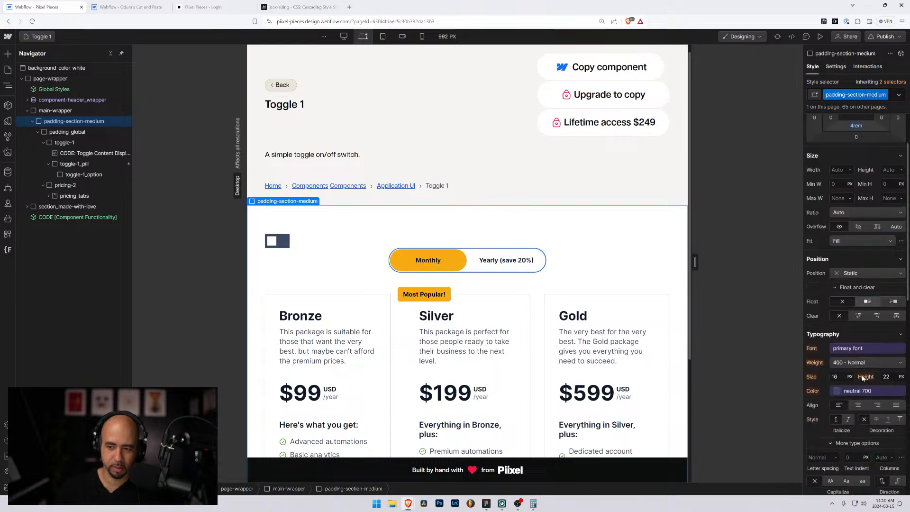
{"action": "scroll", "coordinate": [862, 374], "scroll_direction": "up", "scroll_amount": 8}
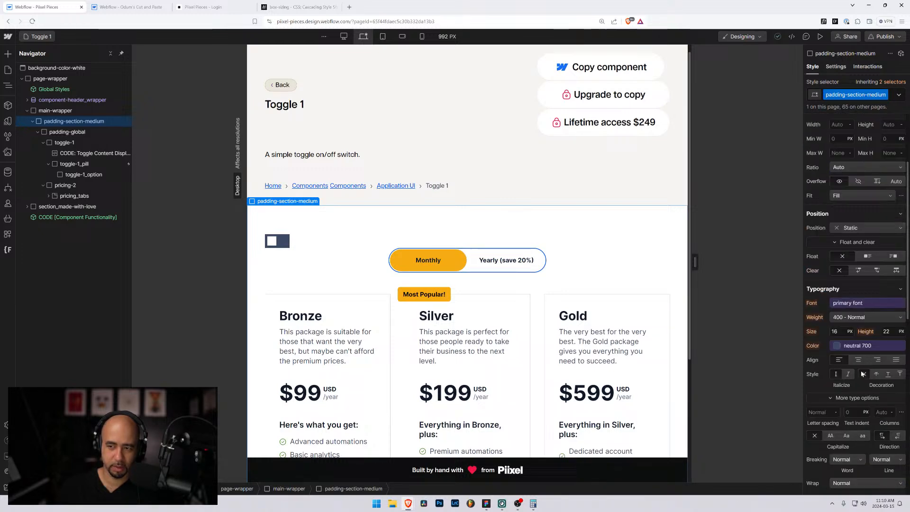
{"action": "left_click", "coordinate": [278, 244]}
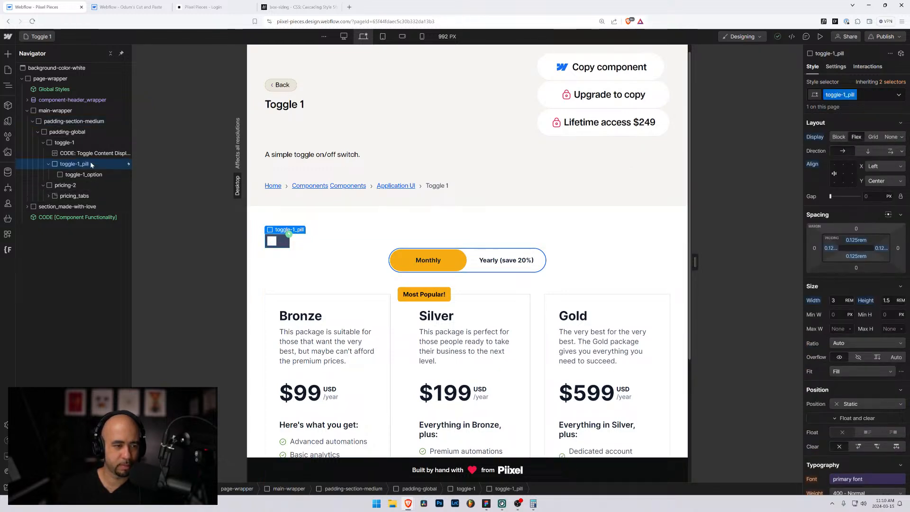
{"action": "left_click", "coordinate": [868, 67]}
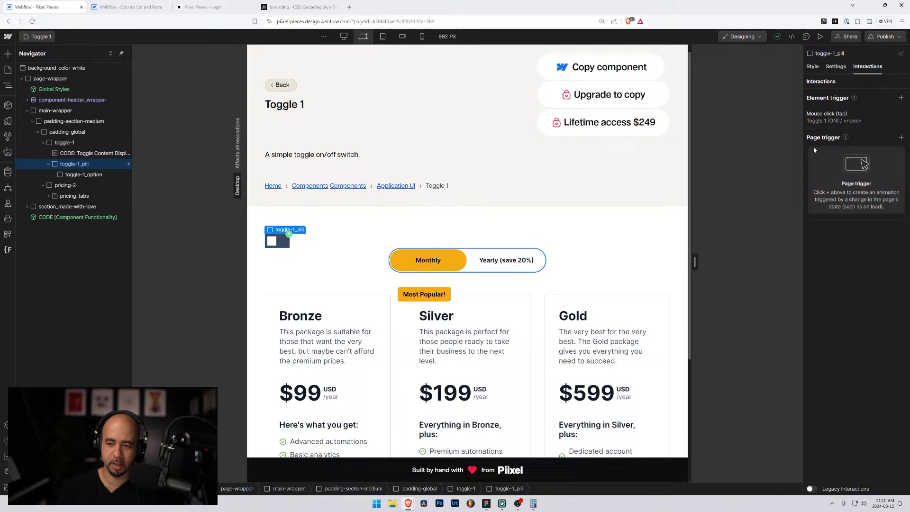
{"action": "left_click", "coordinate": [830, 122]}
{"action": "scroll", "coordinate": [875, 332], "scroll_direction": "down", "scroll_amount": 5}
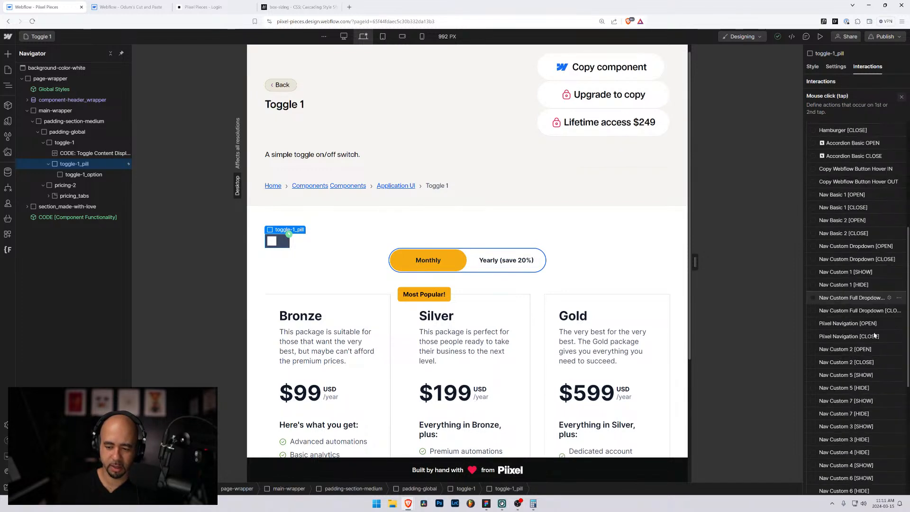
{"action": "scroll", "coordinate": [875, 336], "scroll_direction": "down", "scroll_amount": 3}
{"action": "left_click", "coordinate": [853, 328]}
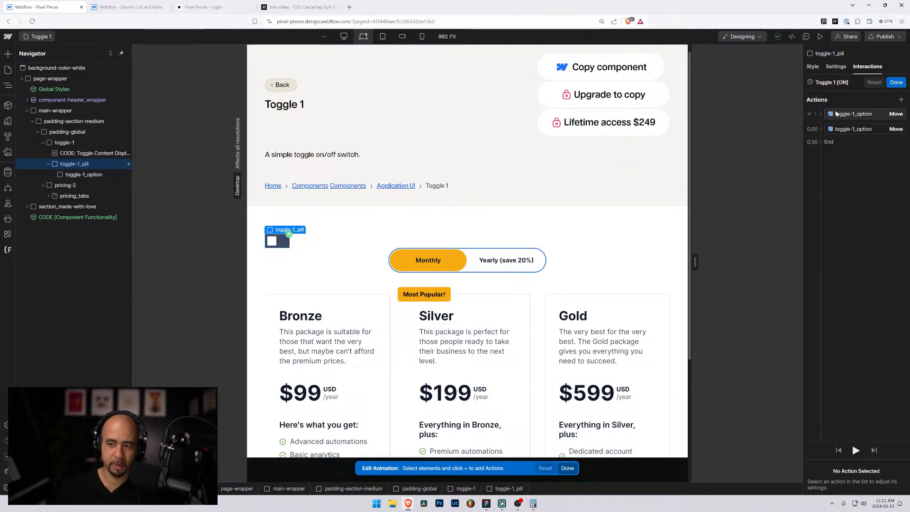
Step: Review the two toggle-1_option Move actions, and add a Border Color action for toggle-1_pill using the primary 700 variable
{"action": "left_click", "coordinate": [840, 116]}
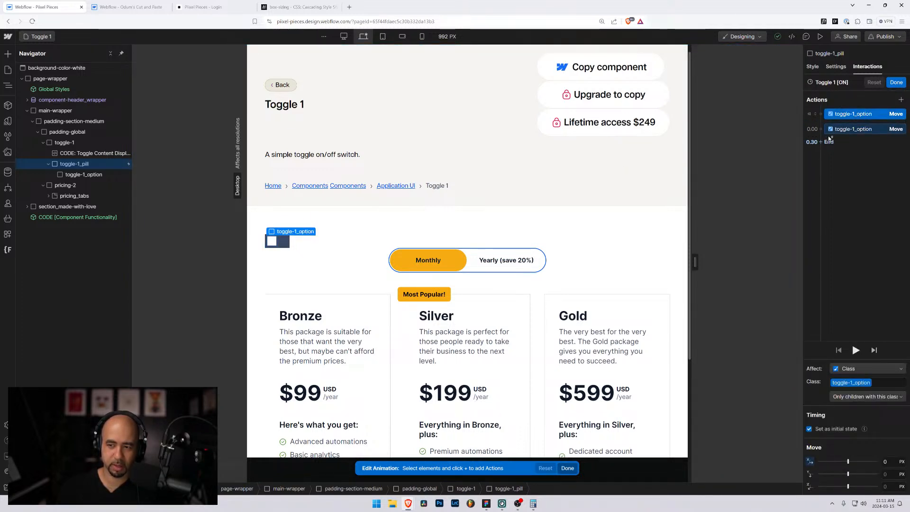
{"action": "left_click", "coordinate": [853, 129]}
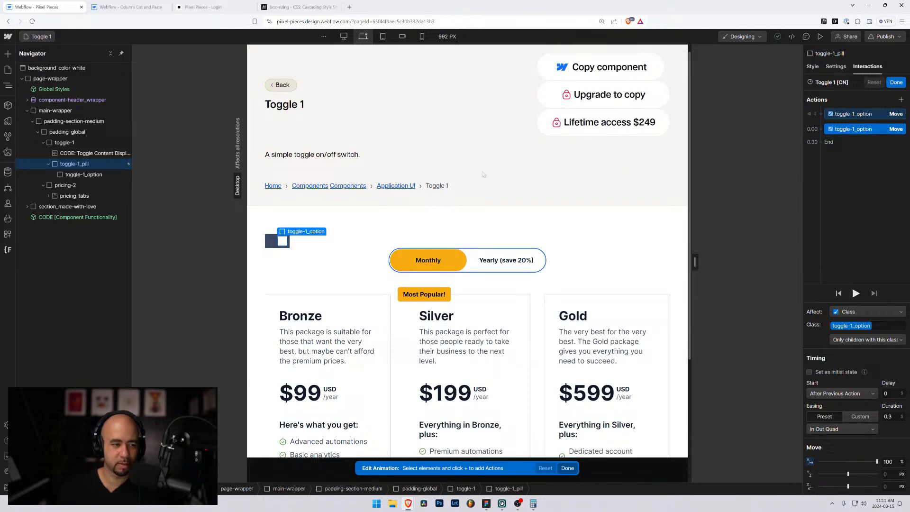
{"action": "left_click", "coordinate": [89, 164]}
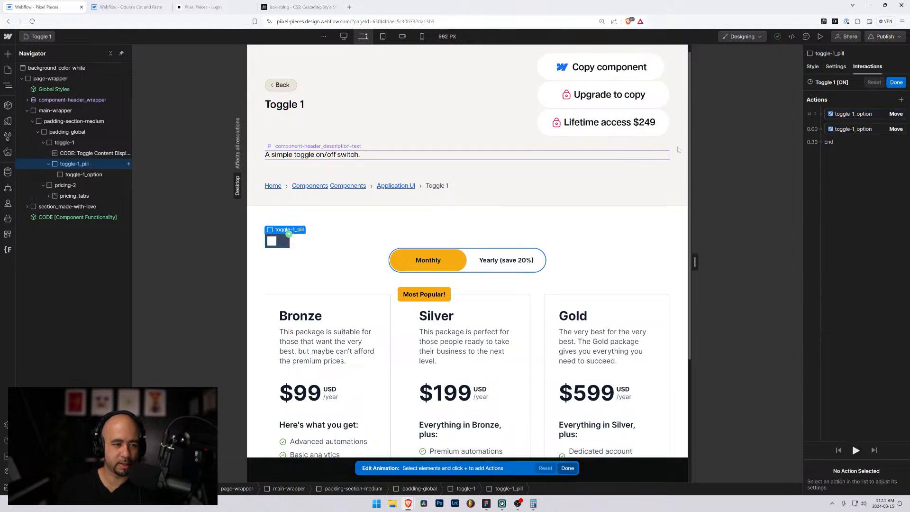
{"action": "left_click", "coordinate": [820, 136]}
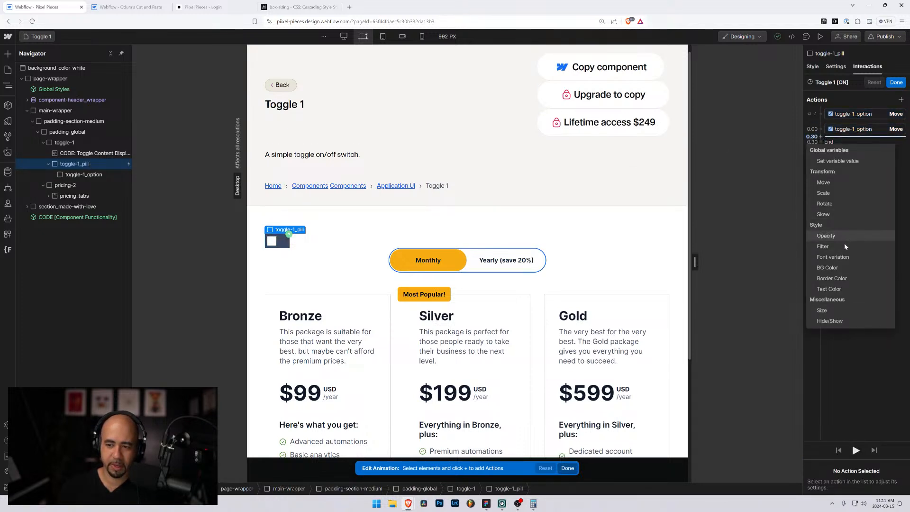
{"action": "left_click", "coordinate": [831, 278]}
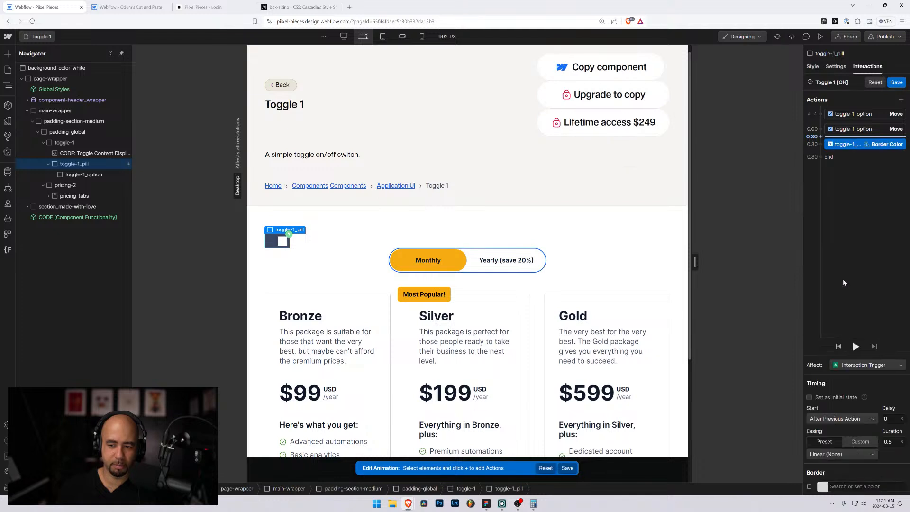
{"action": "mouse_move", "coordinate": [820, 487]}
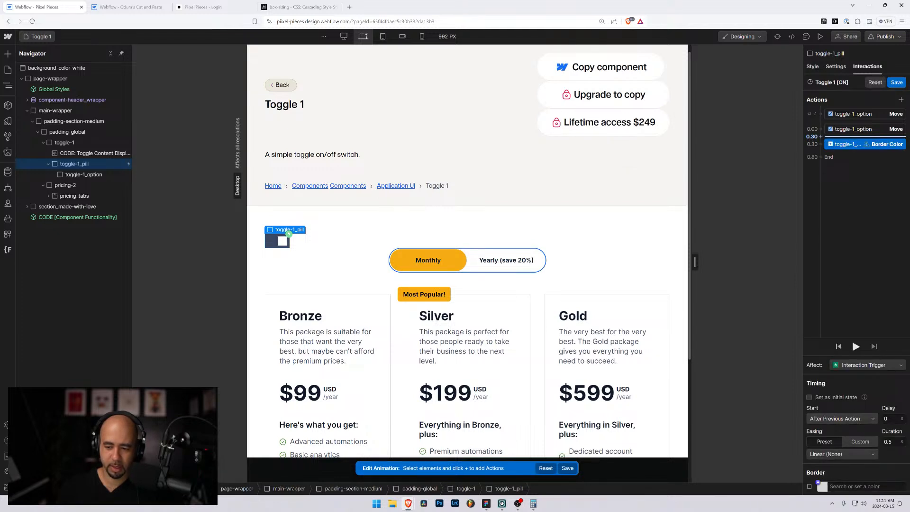
{"action": "left_click", "coordinate": [820, 484]}
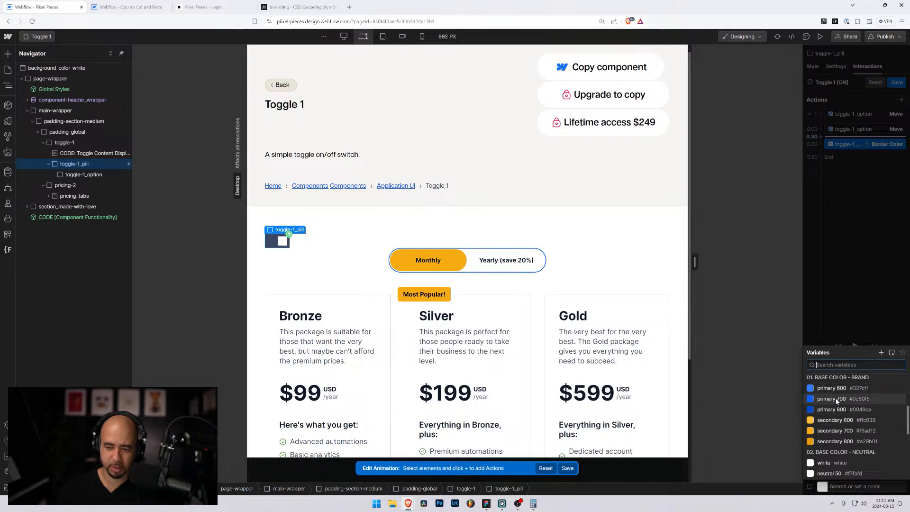
{"action": "left_click", "coordinate": [831, 399]}
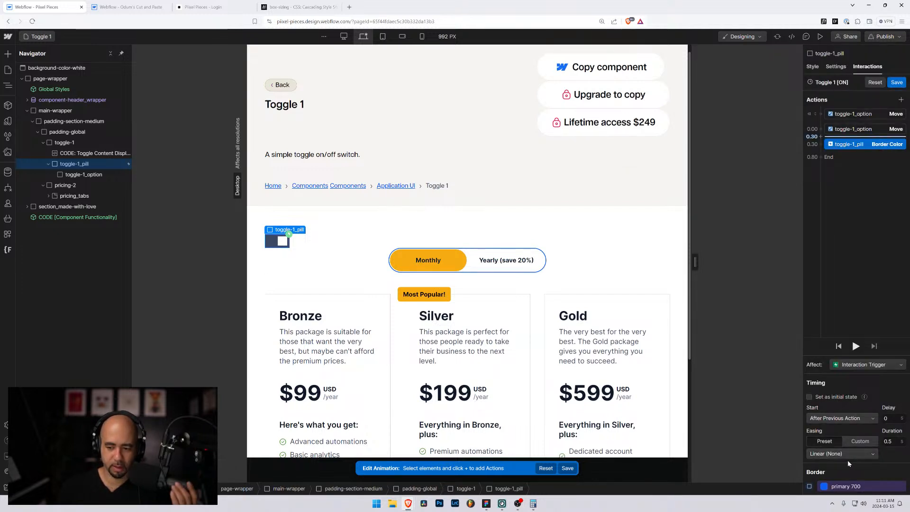
Step: Try targeting the Border Color action by the toggle-1_pill class, look through its scope options, and return it to Interaction Trigger
{"action": "left_click", "coordinate": [865, 418]}
{"action": "left_click", "coordinate": [861, 365]}
{"action": "left_click", "coordinate": [861, 365]}
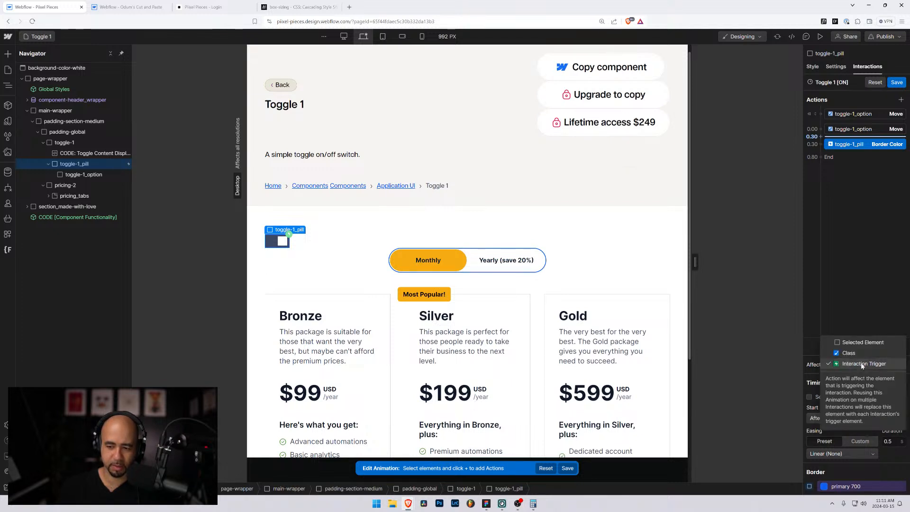
{"action": "left_click", "coordinate": [861, 361]}
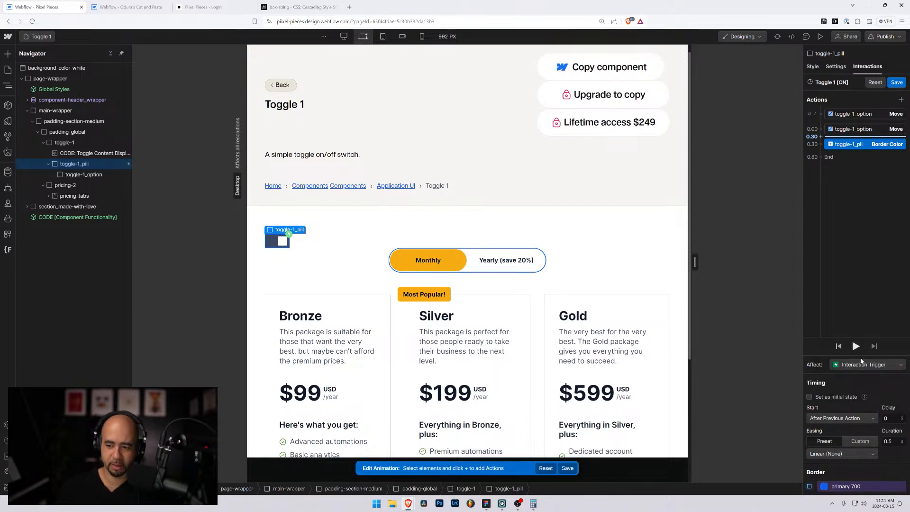
{"action": "left_click", "coordinate": [861, 361]}
{"action": "left_click", "coordinate": [858, 384]}
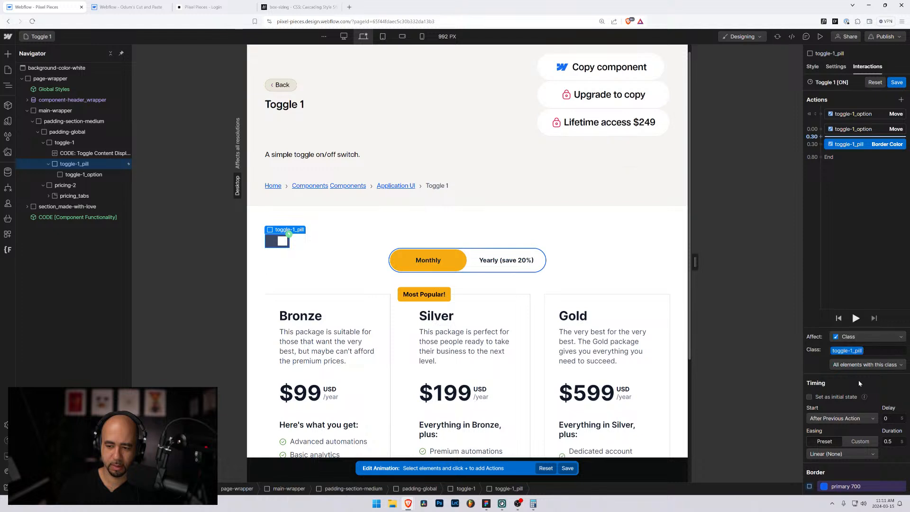
{"action": "left_click", "coordinate": [852, 365]}
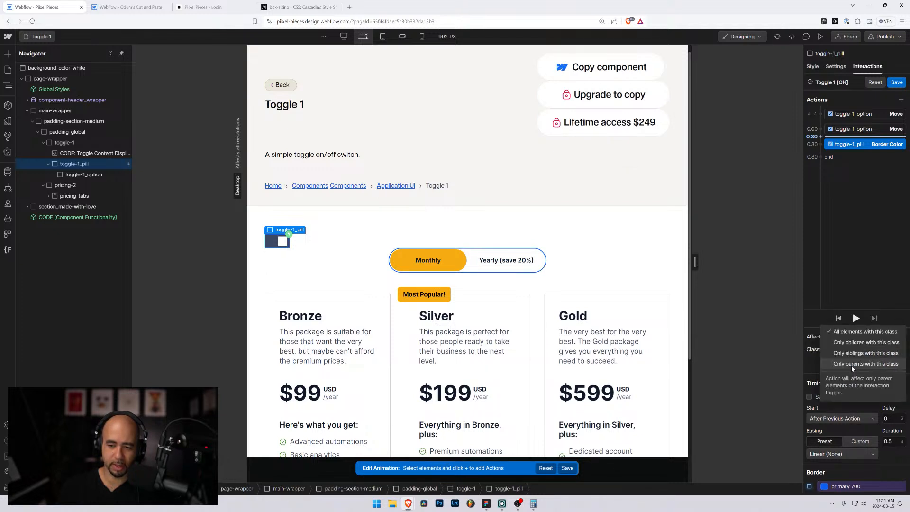
{"action": "left_click", "coordinate": [858, 333]}
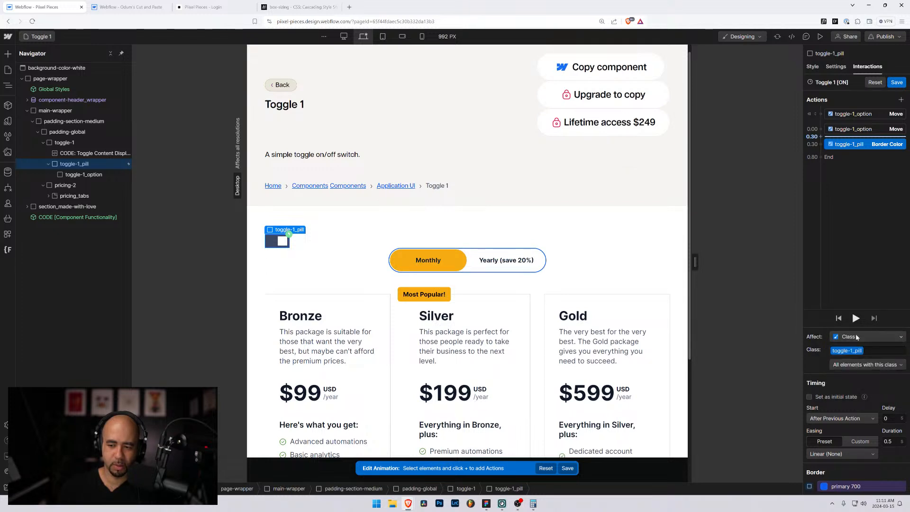
{"action": "left_click", "coordinate": [854, 335]}
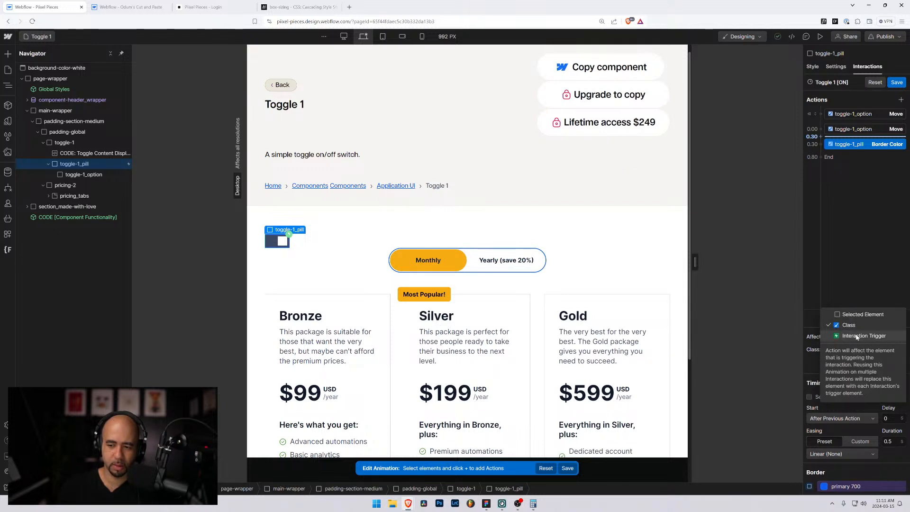
{"action": "left_click", "coordinate": [857, 336]}
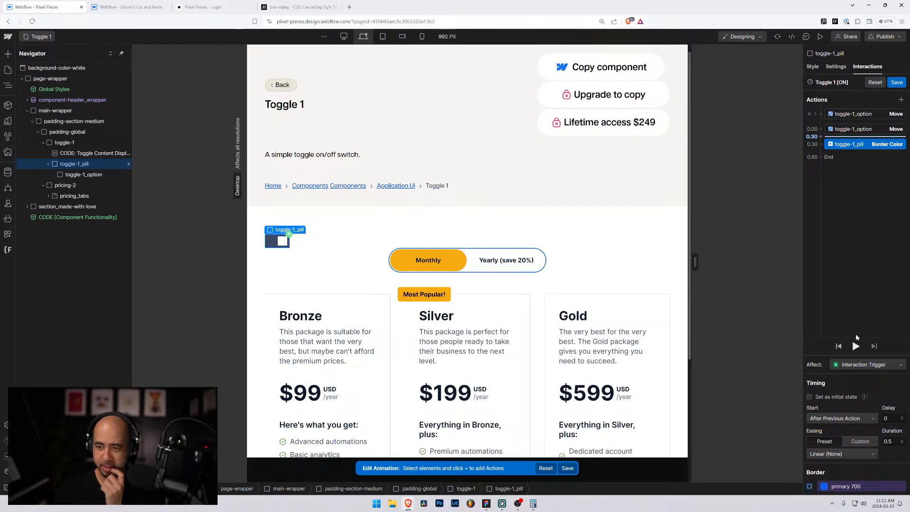
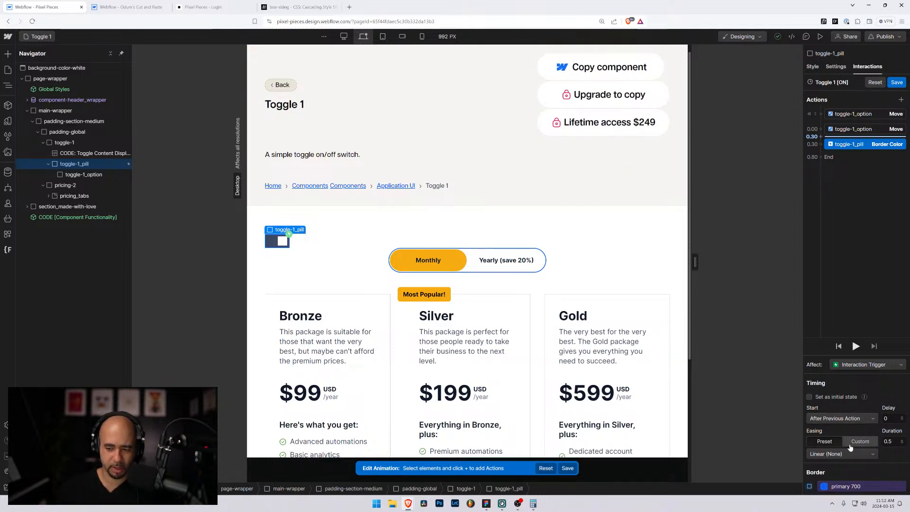
Step: Set the pill's Border Color action to In Out Quad easing and a duration of 0.3 seconds
{"action": "left_click", "coordinate": [836, 453]}
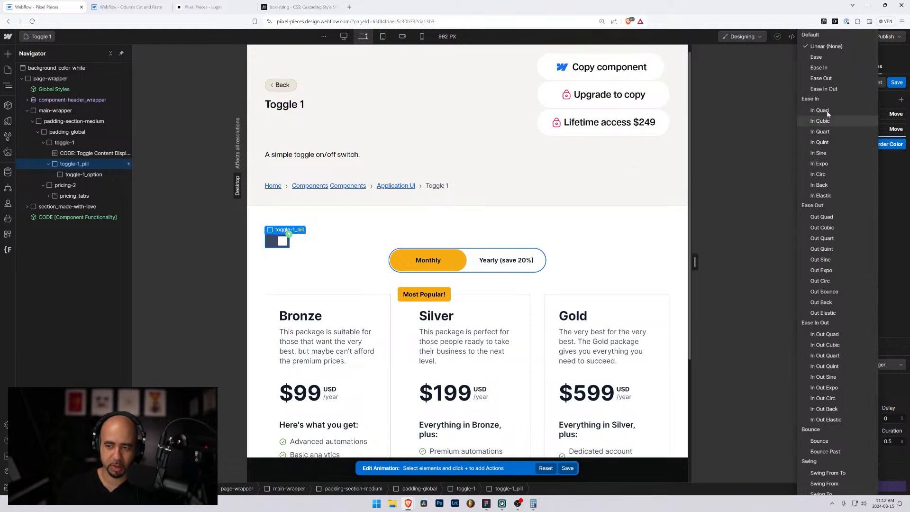
{"action": "left_click", "coordinate": [825, 334]}
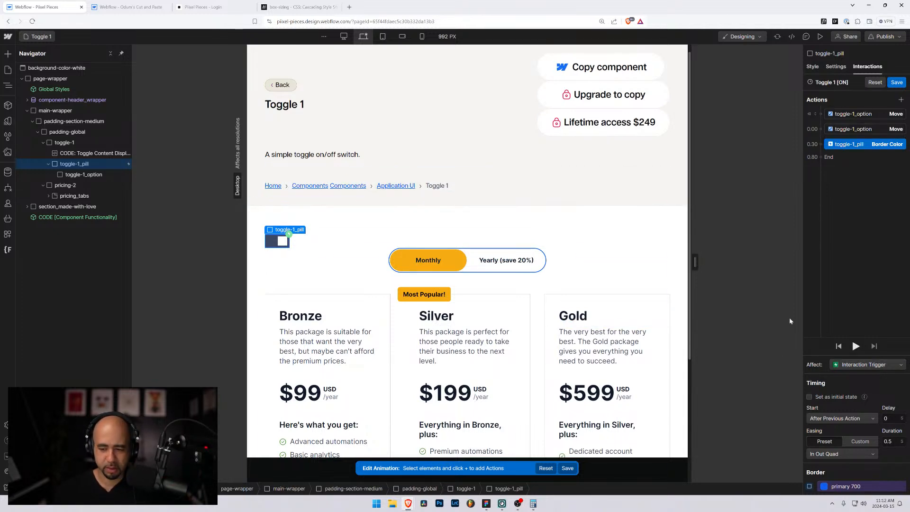
{"action": "left_click", "coordinate": [887, 441]}
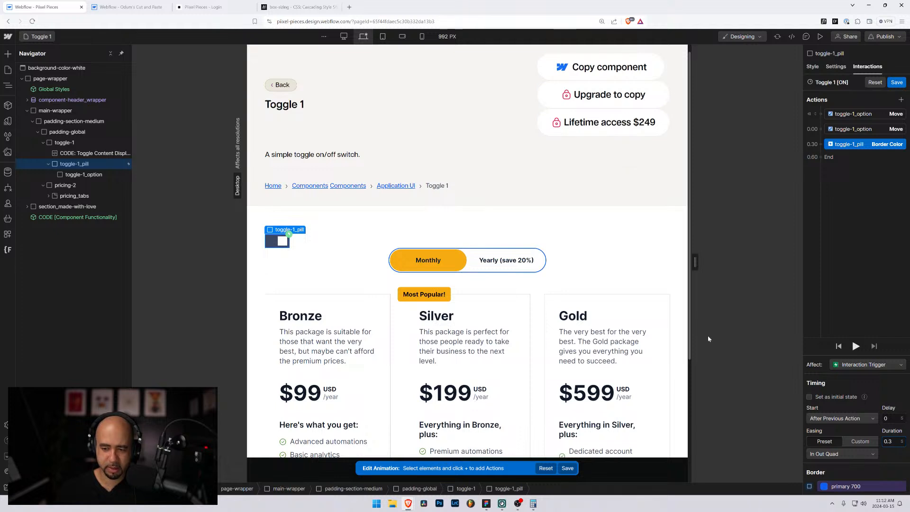
Step: Add a BG Color action for toggle-1_pill that starts With Previous Action, lasts 0.3 seconds and uses In Out Quad easing
{"action": "left_click", "coordinate": [821, 151]}
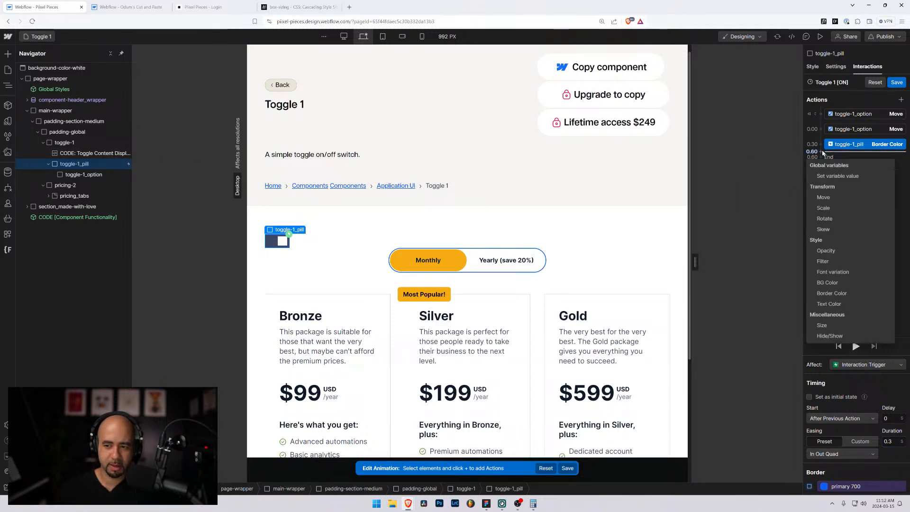
{"action": "left_click", "coordinate": [834, 285]}
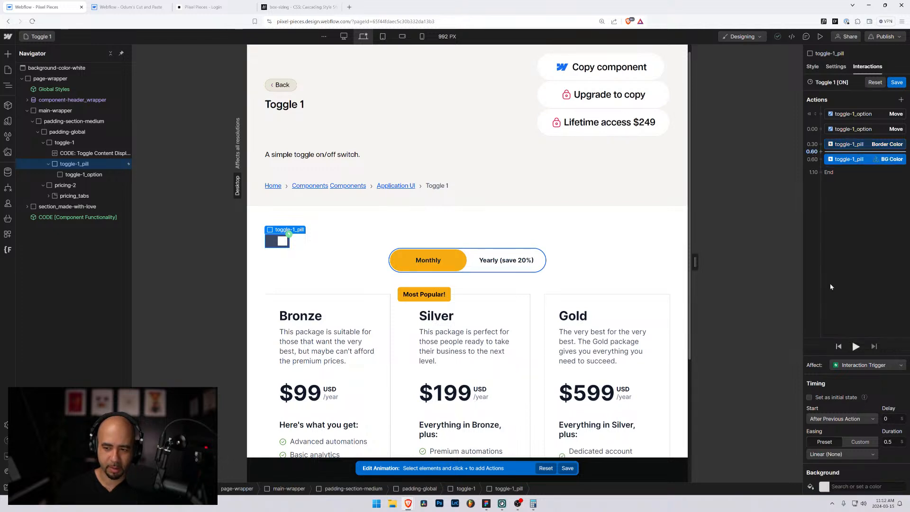
{"action": "left_click", "coordinate": [861, 419]}
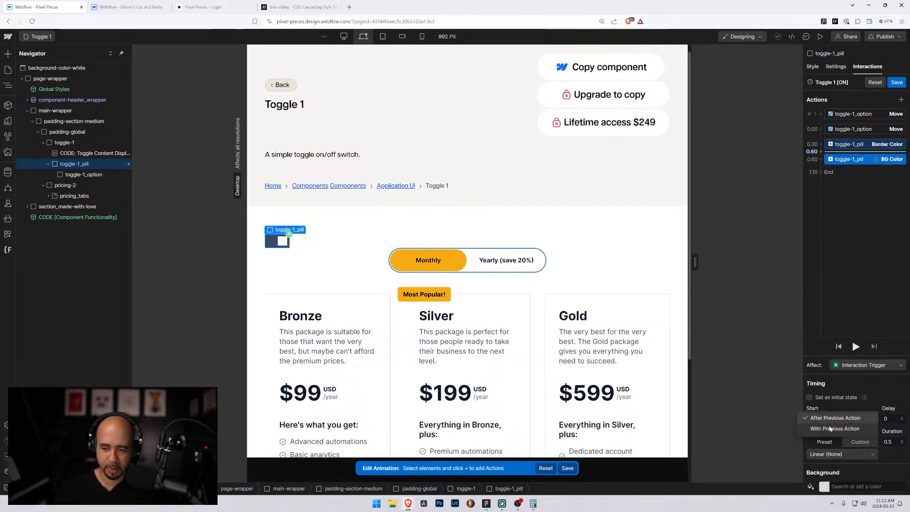
{"action": "left_click", "coordinate": [834, 428]}
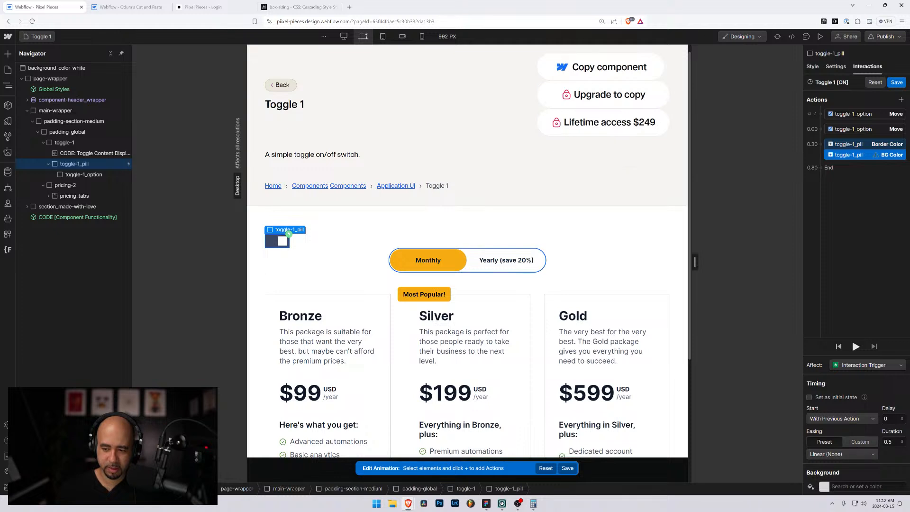
{"action": "left_click", "coordinate": [888, 441]}
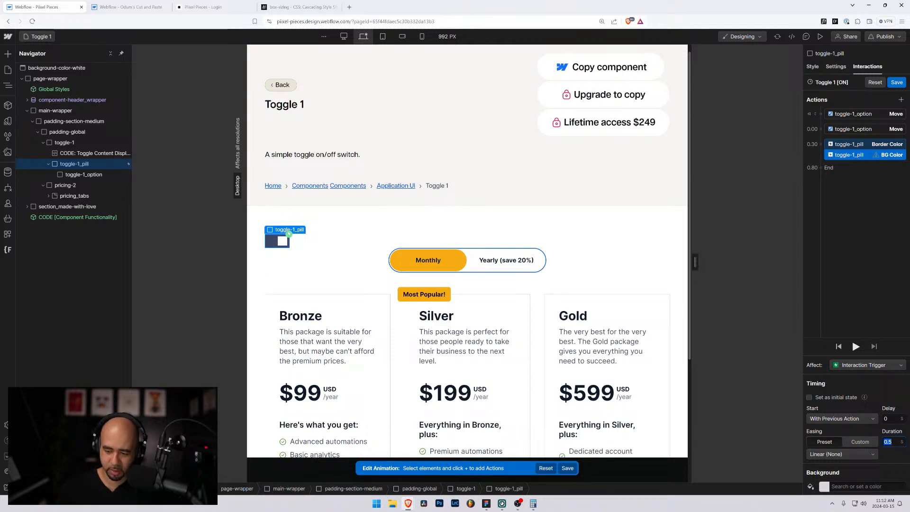
{"action": "type", "text": "0.3"}
{"action": "left_click", "coordinate": [841, 454]}
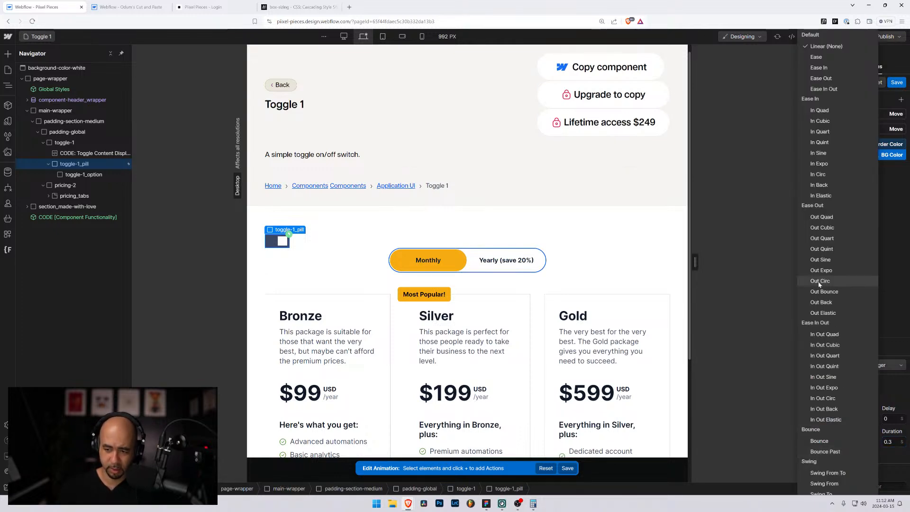
{"action": "left_click", "coordinate": [826, 334]}
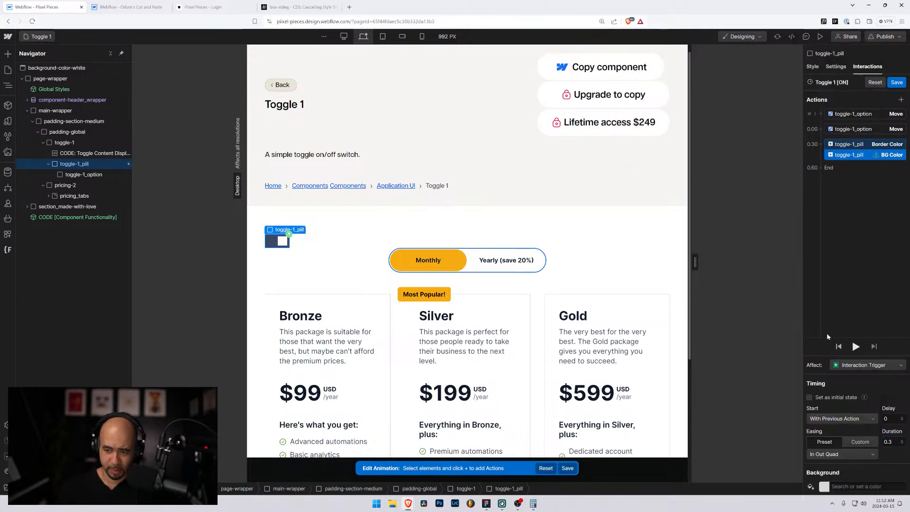
Step: Set the pill's BG Color action to the white variable from the Base Color - Neutral group
{"action": "left_click", "coordinate": [823, 486]}
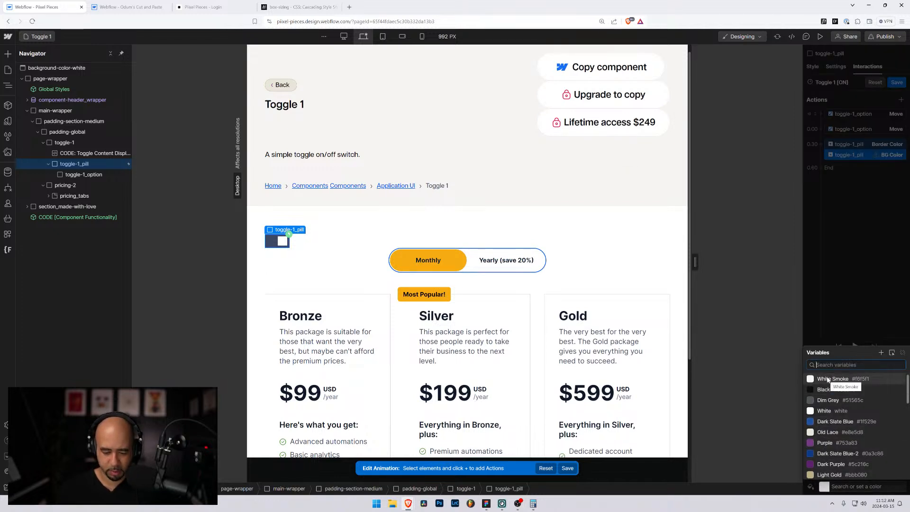
{"action": "type", "text": "whi"}
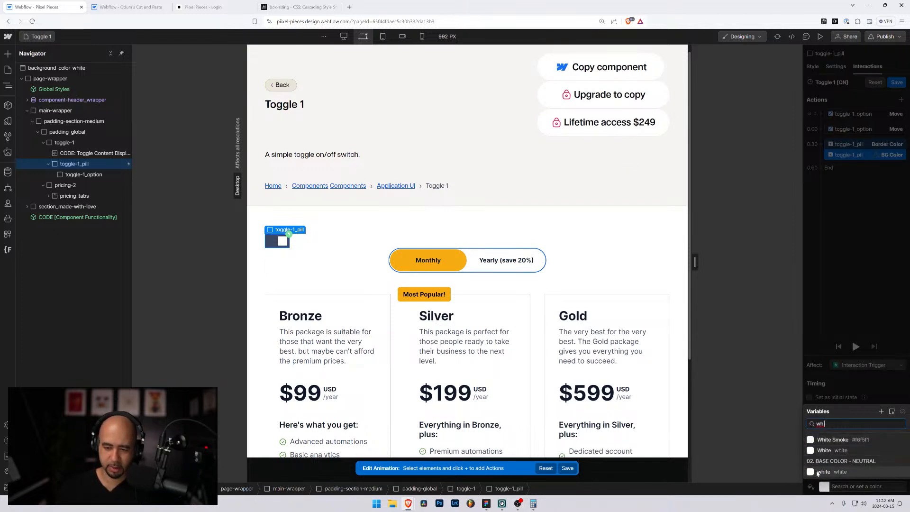
{"action": "left_click", "coordinate": [817, 472]}
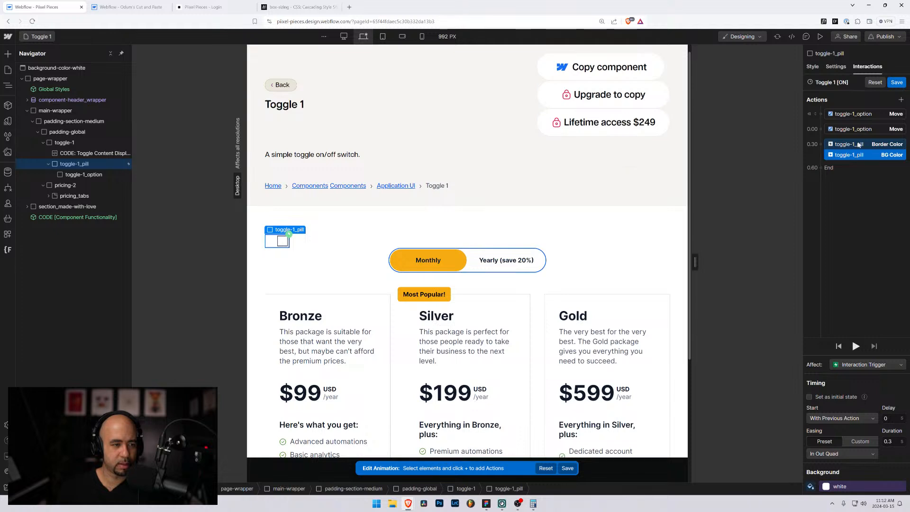
Step: Select toggle-1_option and set both the pill's Border Color and BG Color actions to start With Previous Action, alongside the option's move
{"action": "left_click", "coordinate": [82, 175]}
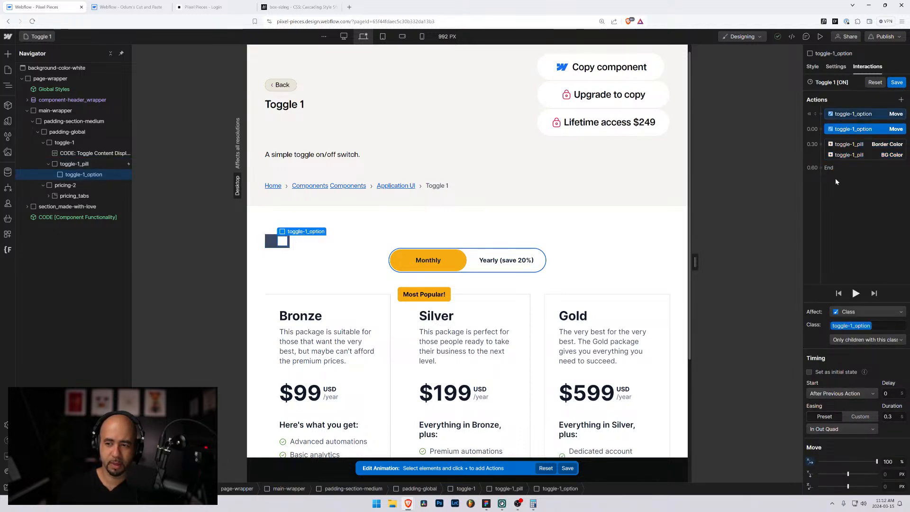
{"action": "left_click", "coordinate": [851, 144]}
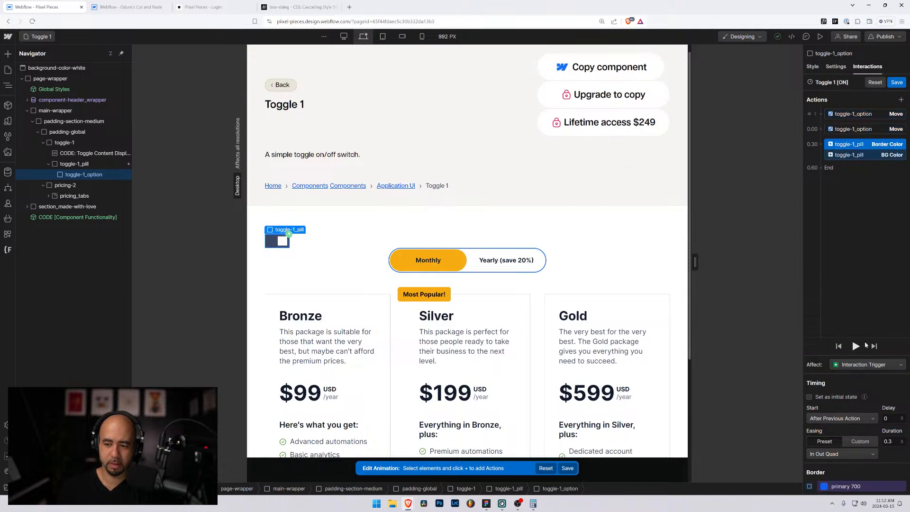
{"action": "left_click", "coordinate": [842, 418]}
{"action": "left_click", "coordinate": [837, 426]}
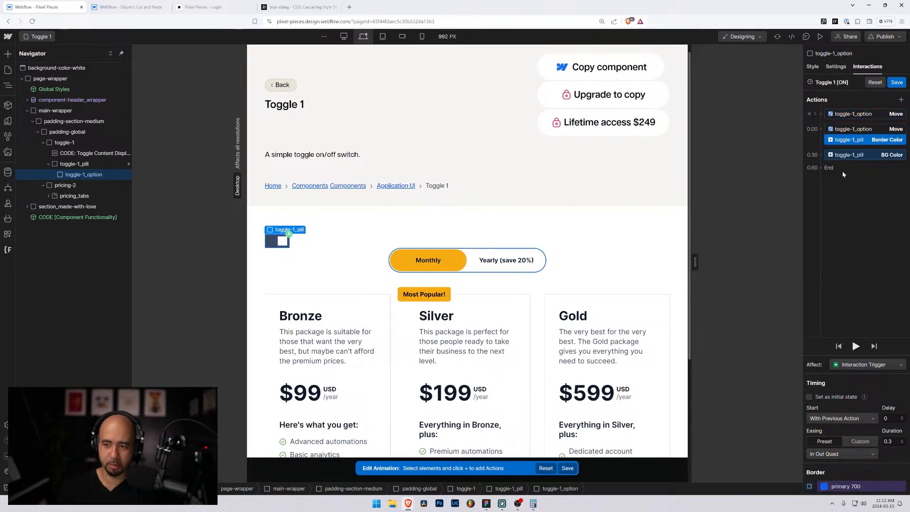
{"action": "left_click", "coordinate": [850, 154]}
{"action": "left_click", "coordinate": [839, 418]}
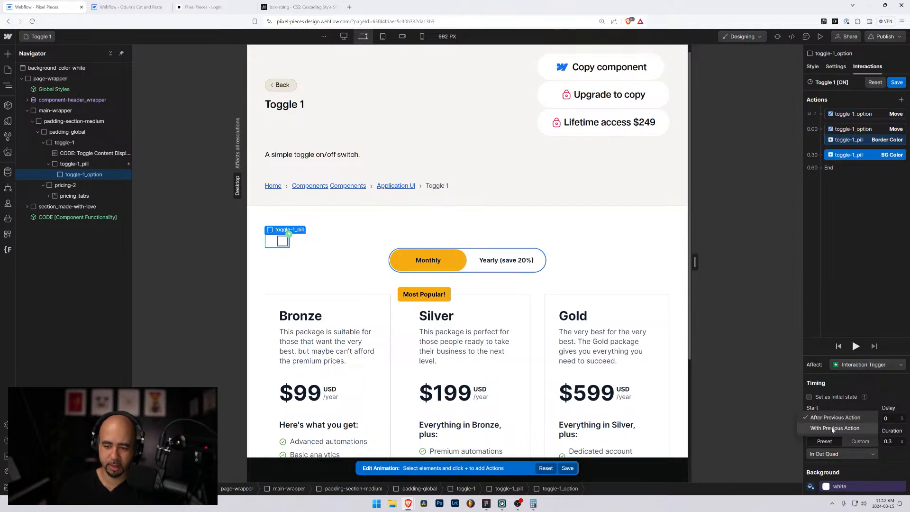
{"action": "left_click", "coordinate": [833, 428]}
Step: Add another Border Color action after the BG Color action, affecting a class and limited to only children with this class
{"action": "left_click", "coordinate": [822, 158]}
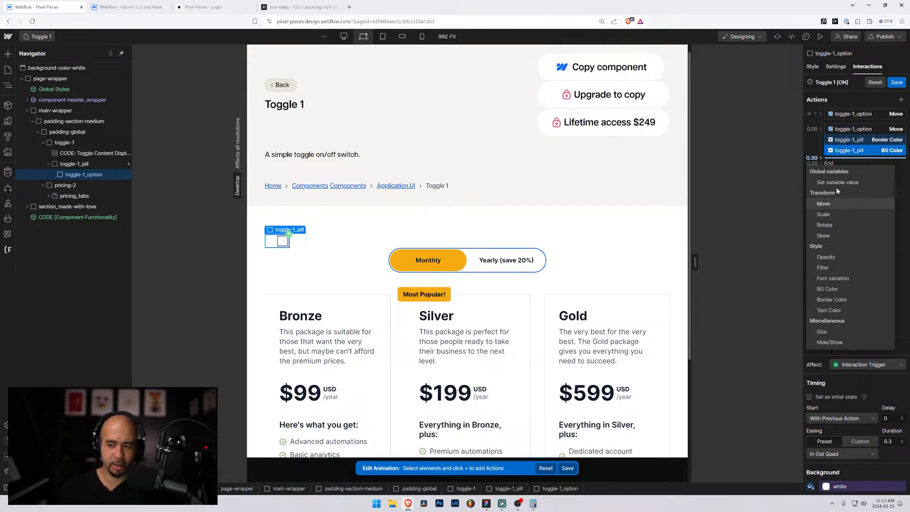
{"action": "left_click", "coordinate": [832, 299]}
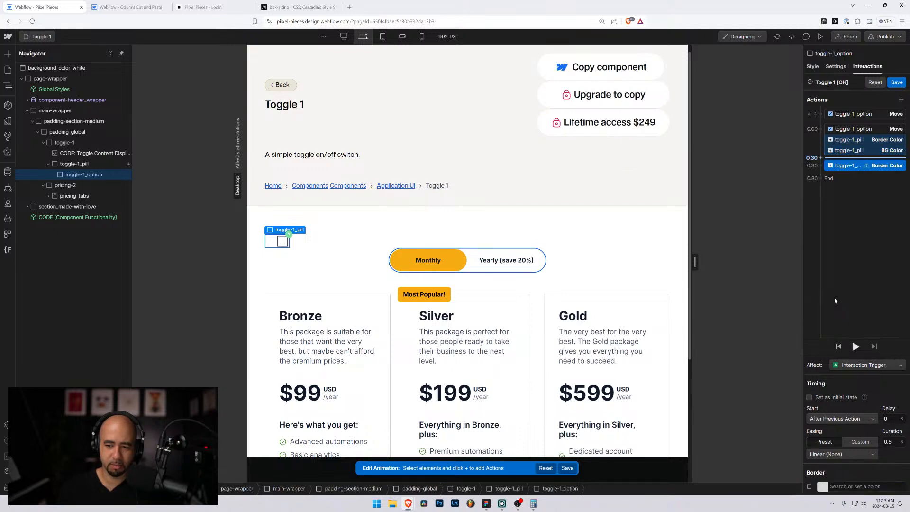
{"action": "left_click", "coordinate": [848, 365]}
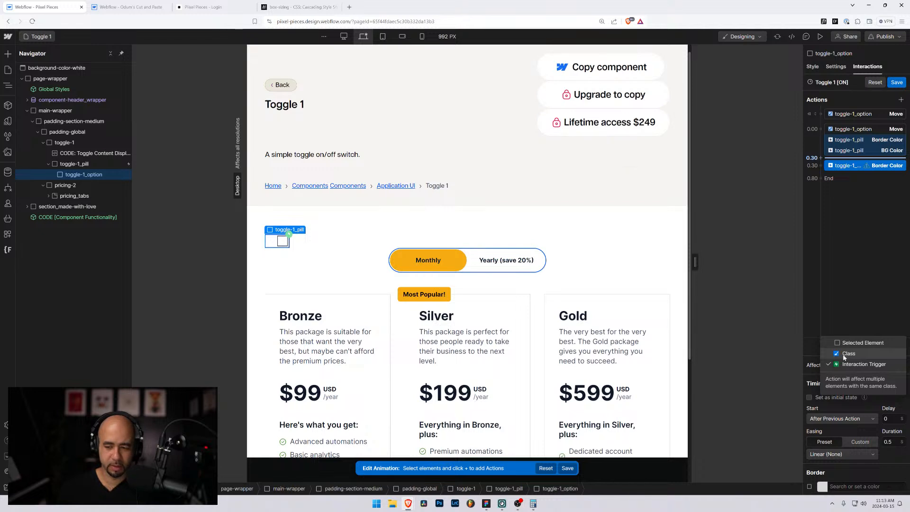
{"action": "left_click", "coordinate": [843, 356]}
{"action": "left_click", "coordinate": [867, 366]}
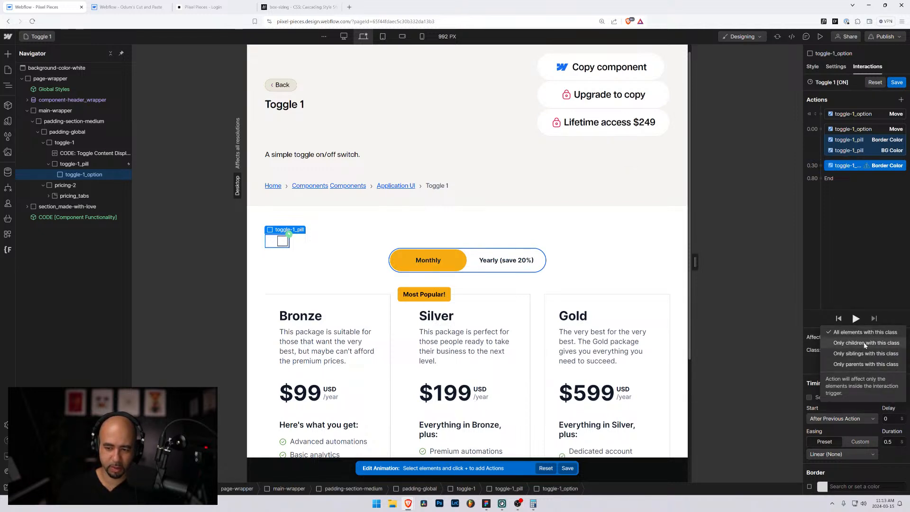
{"action": "left_click", "coordinate": [864, 343]}
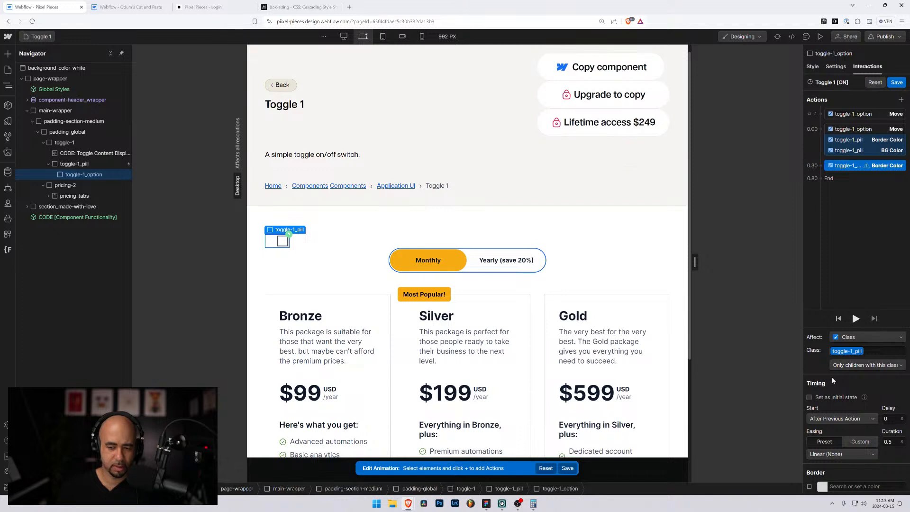
Step: Change the new Border Color action's target class to toggle-1_option
{"action": "left_click", "coordinate": [863, 350]}
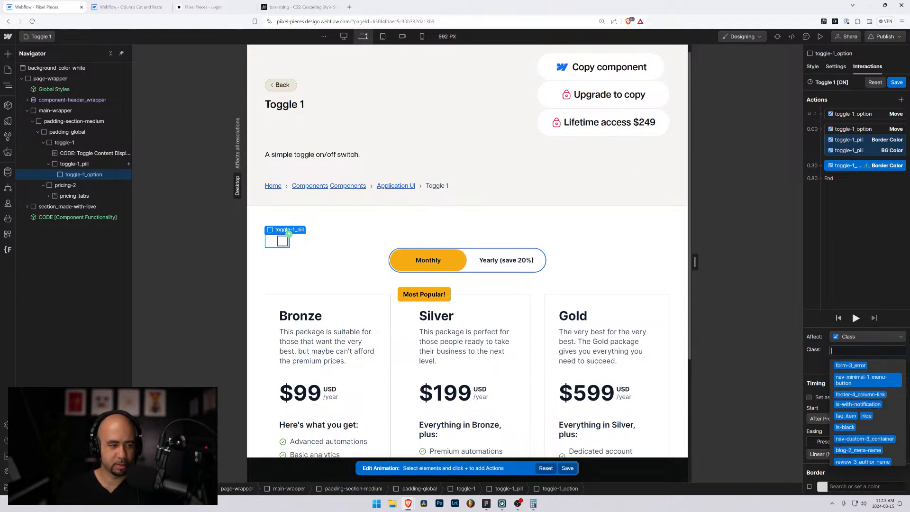
{"action": "type", "text": "toggle-1_"}
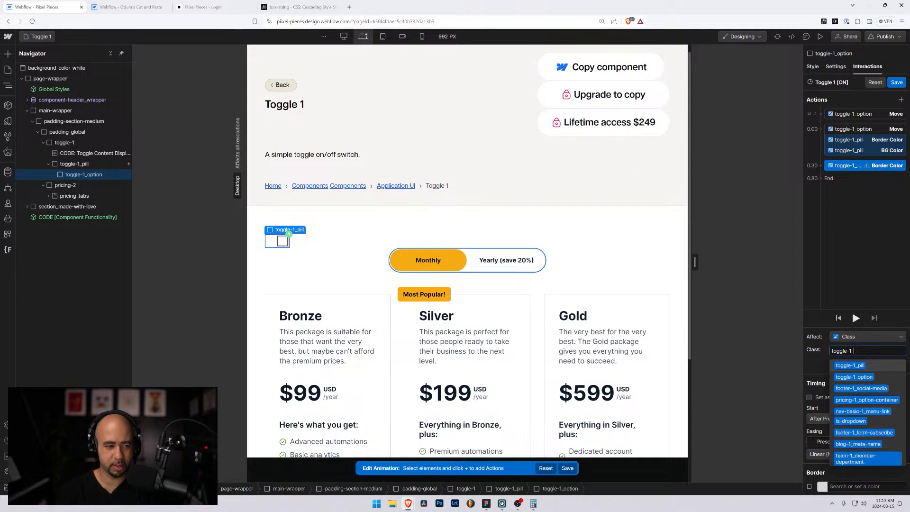
{"action": "type", "text": "option"}
{"action": "key", "text": "Down"}
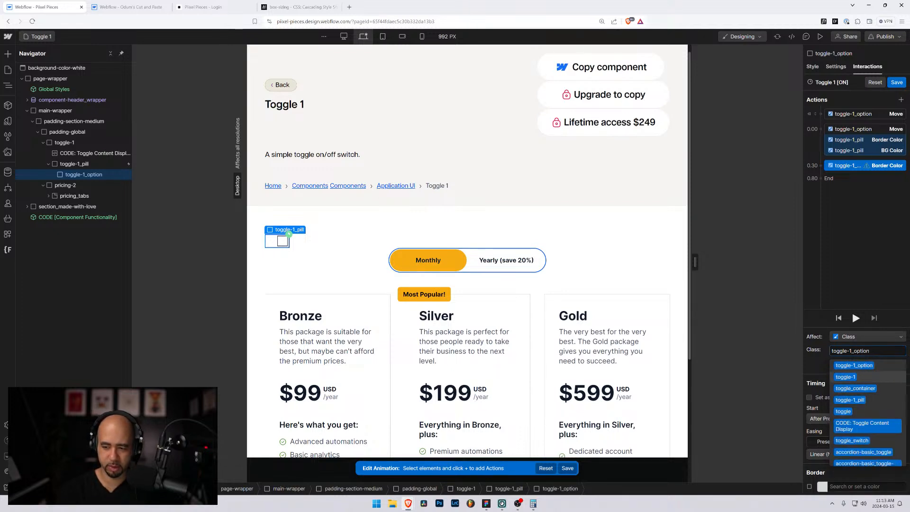
{"action": "key", "text": "Up"}
{"action": "key", "text": "Return"}
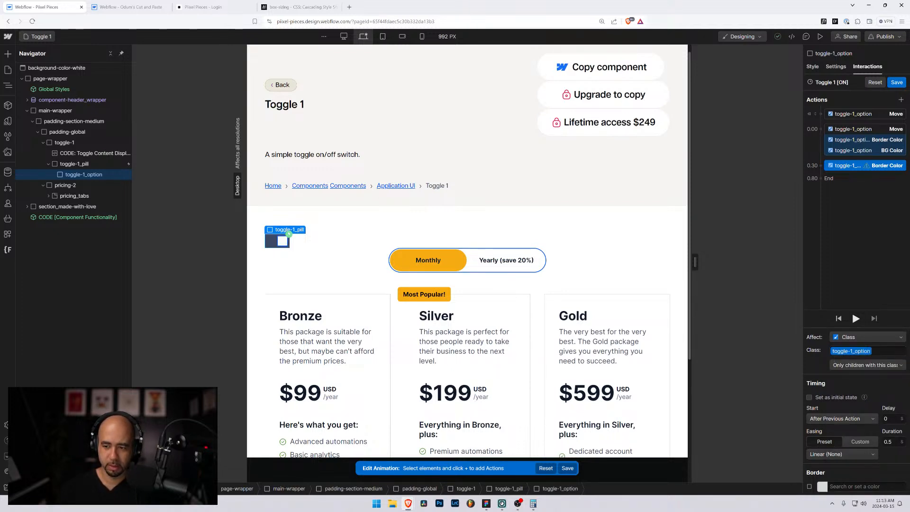
Step: Start the option's Border Color action With Previous Action, with a 0.3-second duration and In Out Quad easing
{"action": "left_click", "coordinate": [825, 419]}
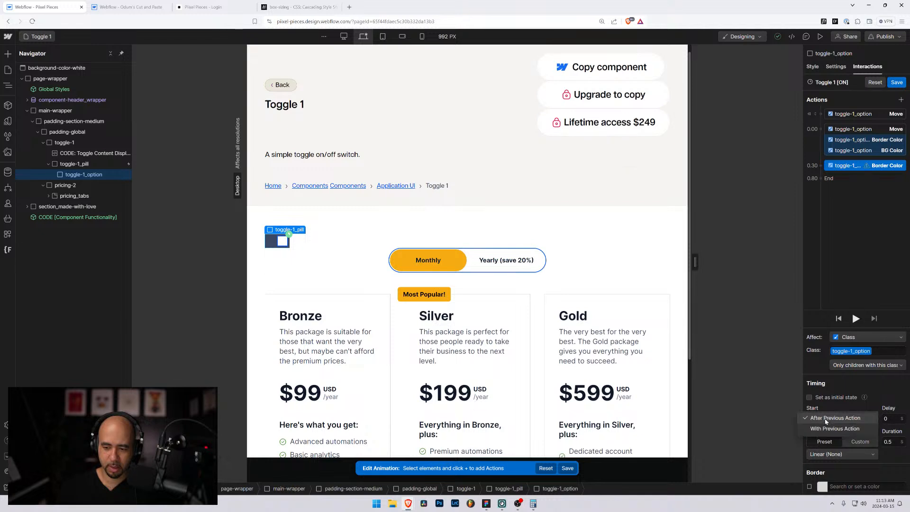
{"action": "left_click", "coordinate": [825, 428]}
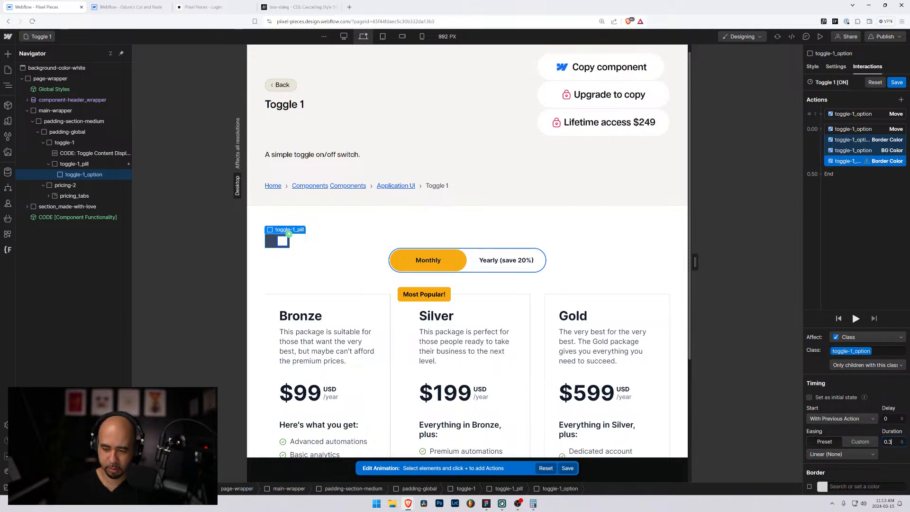
{"action": "left_click", "coordinate": [842, 454]}
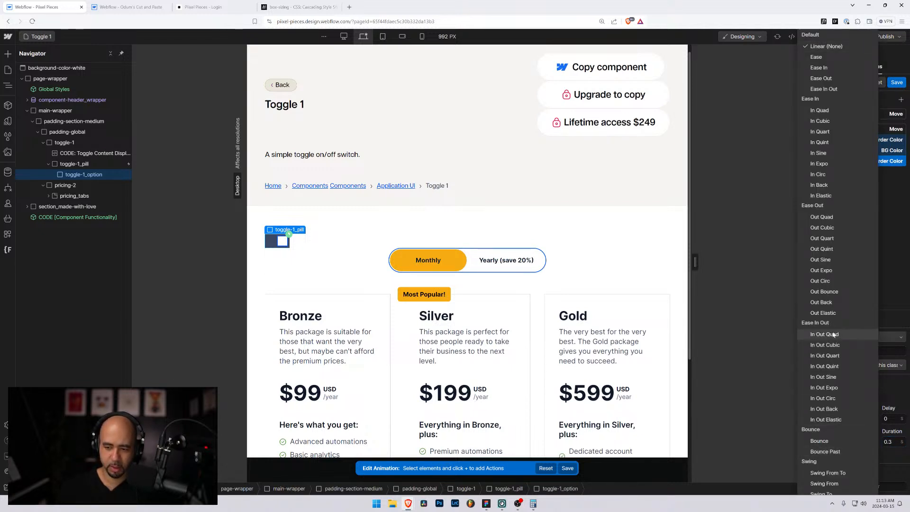
{"action": "left_click", "coordinate": [829, 382]}
Step: Set the option's Border Color action to the secondary 700 variable and turn off its initial state setting
{"action": "left_click", "coordinate": [822, 486]}
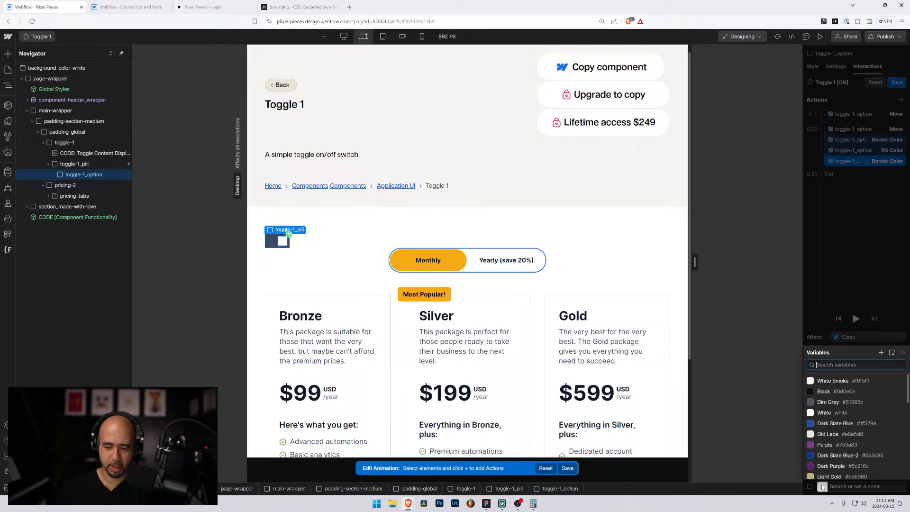
{"action": "left_click", "coordinate": [839, 395]}
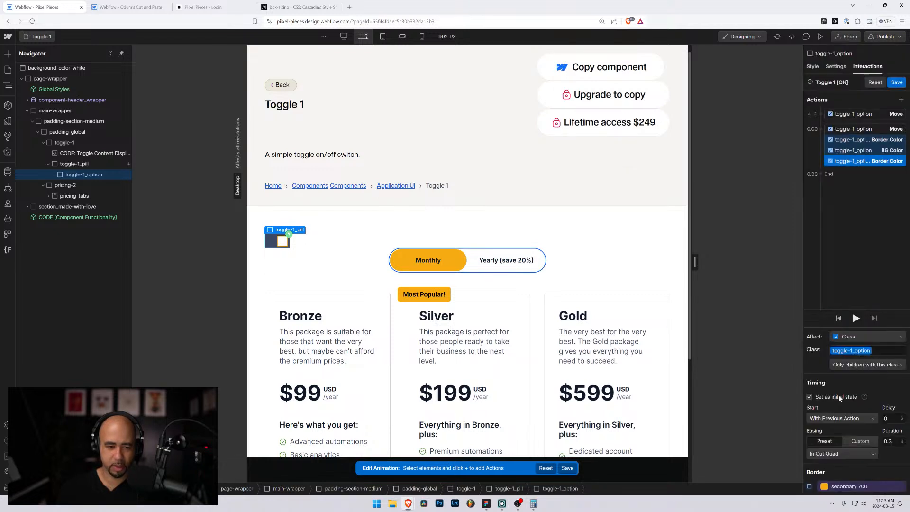
{"action": "left_click", "coordinate": [818, 396]}
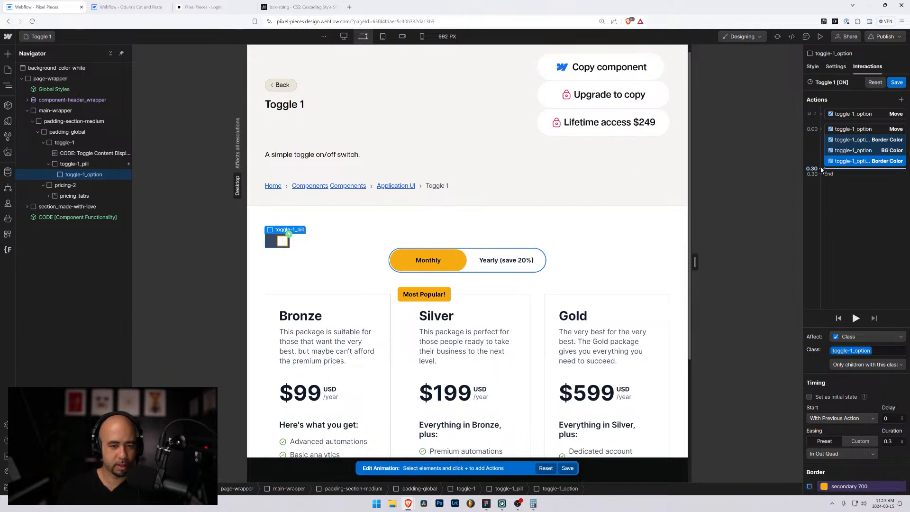
Step: Add another BG Color action at the end of the animation, affecting a class and limited to only children with this class
{"action": "left_click", "coordinate": [821, 169]}
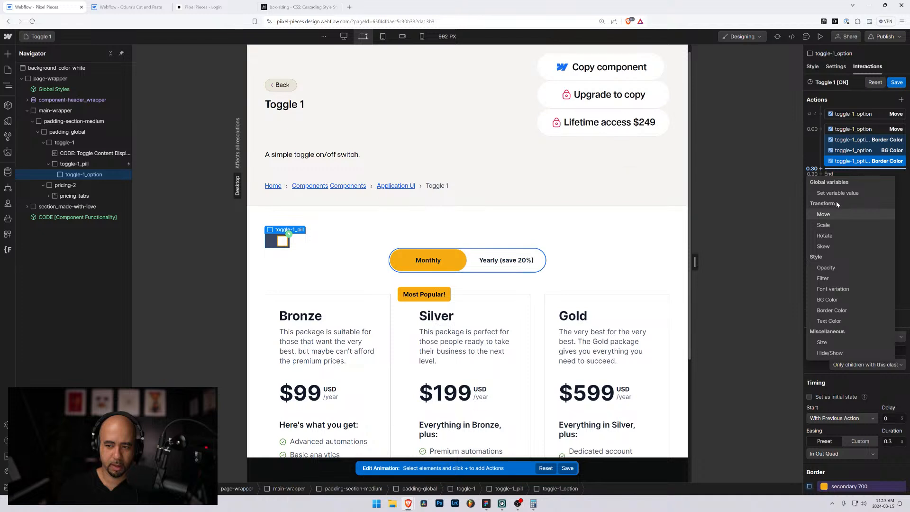
{"action": "left_click", "coordinate": [827, 300]}
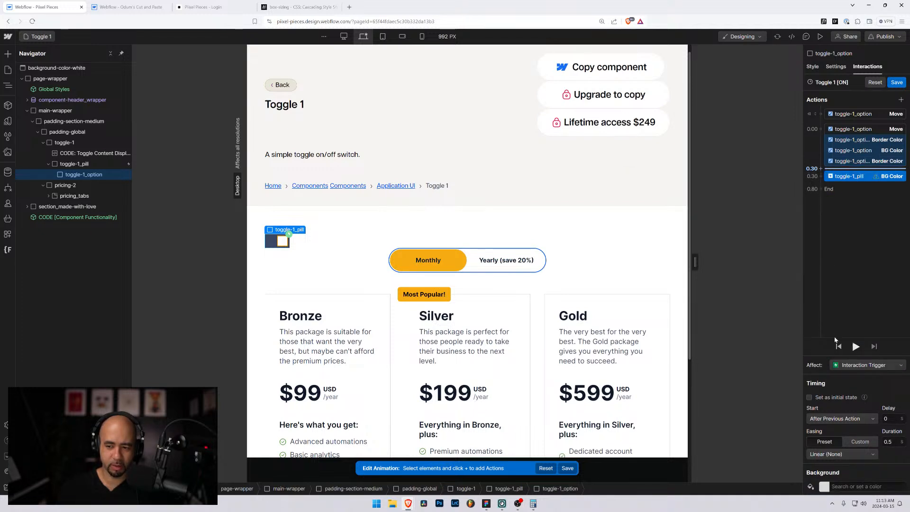
{"action": "left_click", "coordinate": [851, 366]}
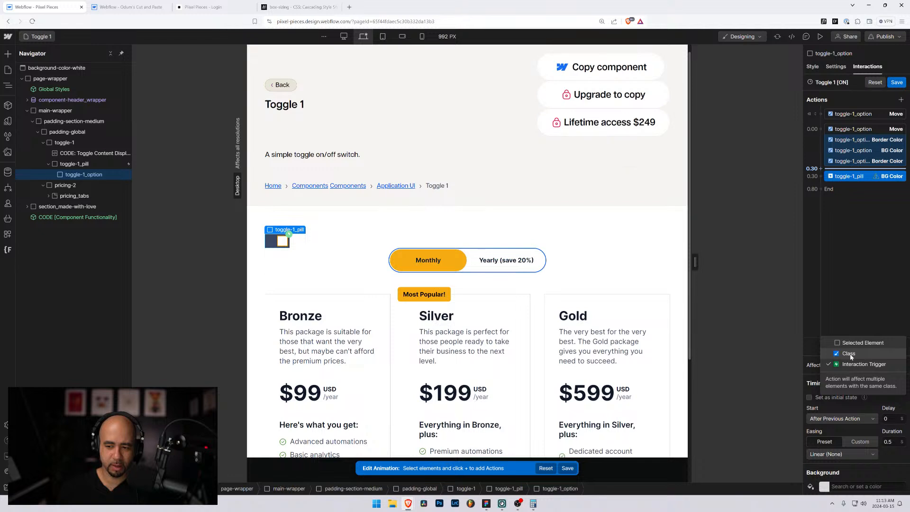
{"action": "left_click", "coordinate": [848, 354]}
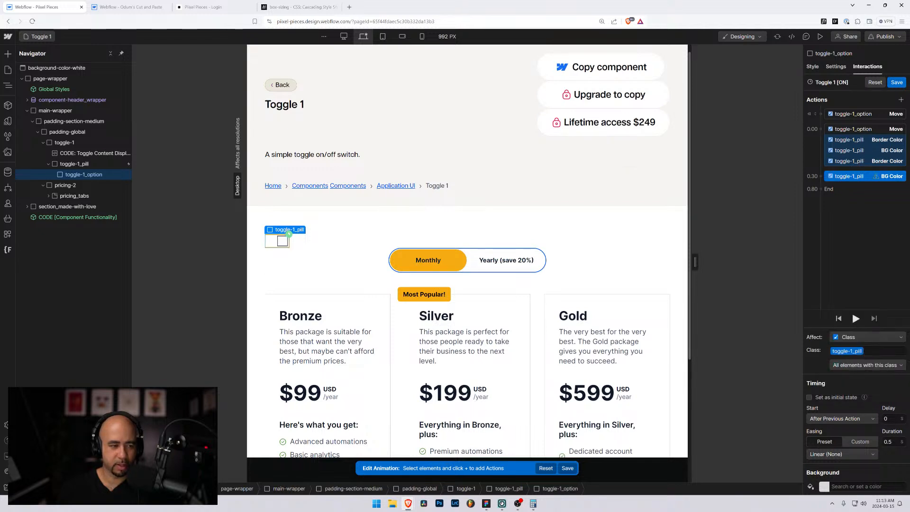
{"action": "left_click", "coordinate": [863, 366]}
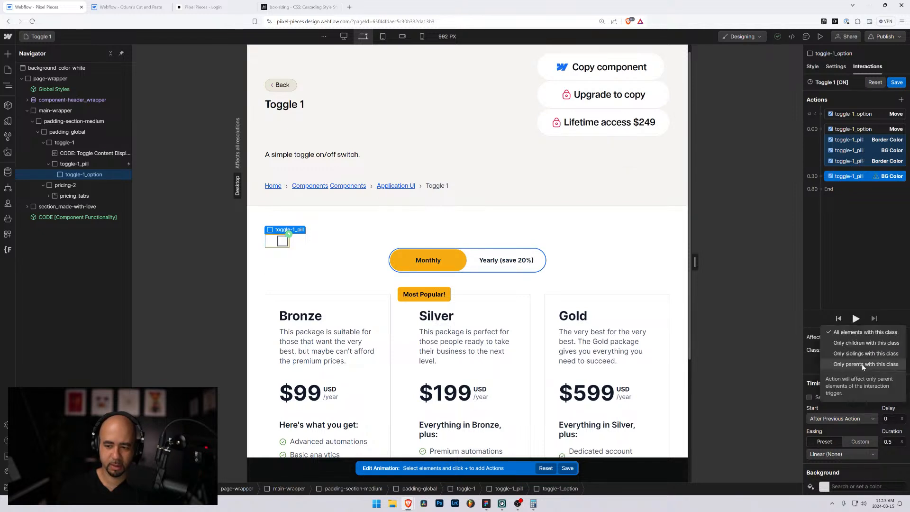
{"action": "left_click", "coordinate": [862, 346]}
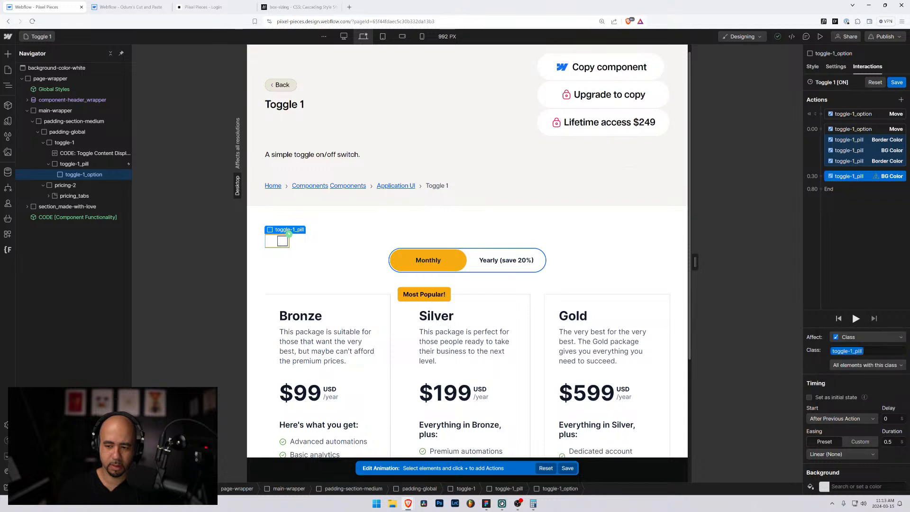
Step: Target the toggle-1_option class with the new BG Color action and start it With Previous Action
{"action": "type", "text": "to"}
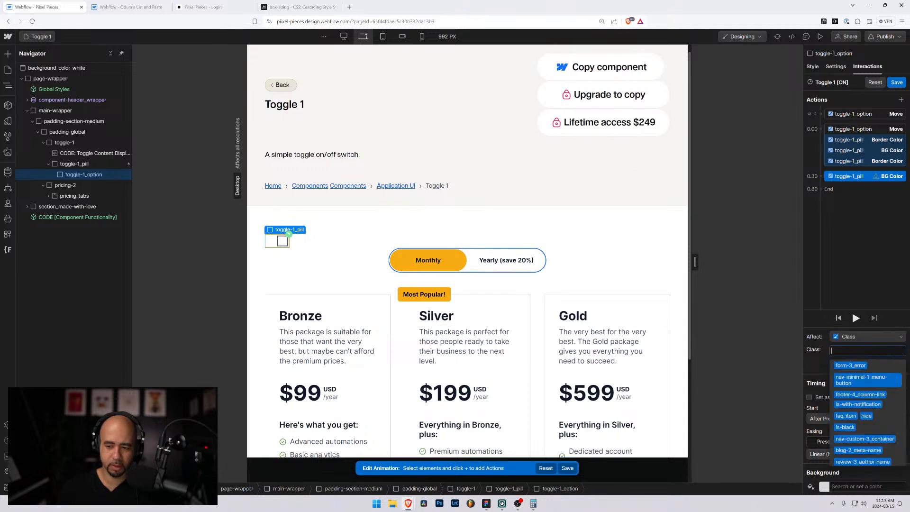
{"action": "type", "text": "gg"}
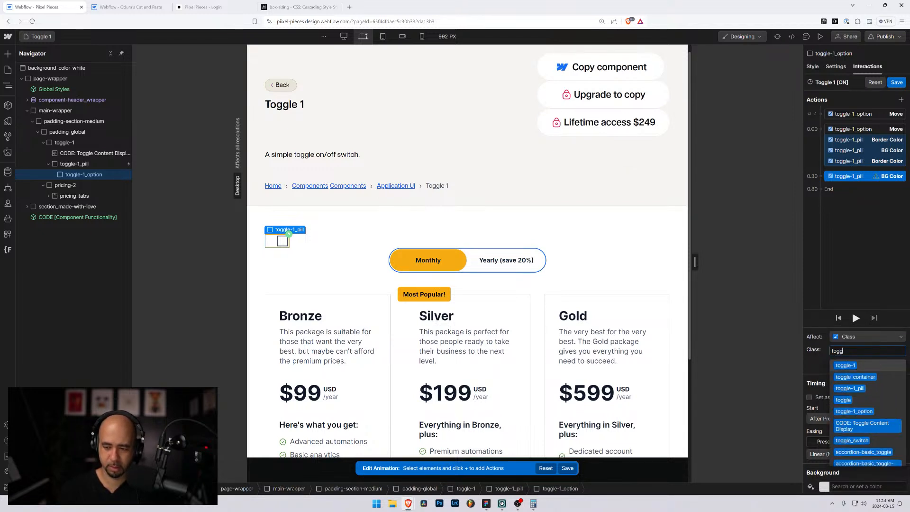
{"action": "left_click", "coordinate": [872, 409]}
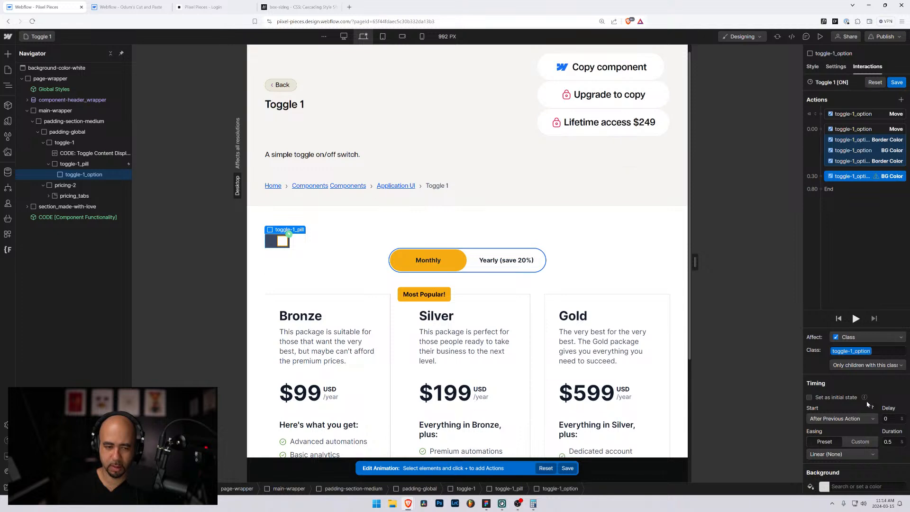
{"action": "left_click", "coordinate": [852, 397]}
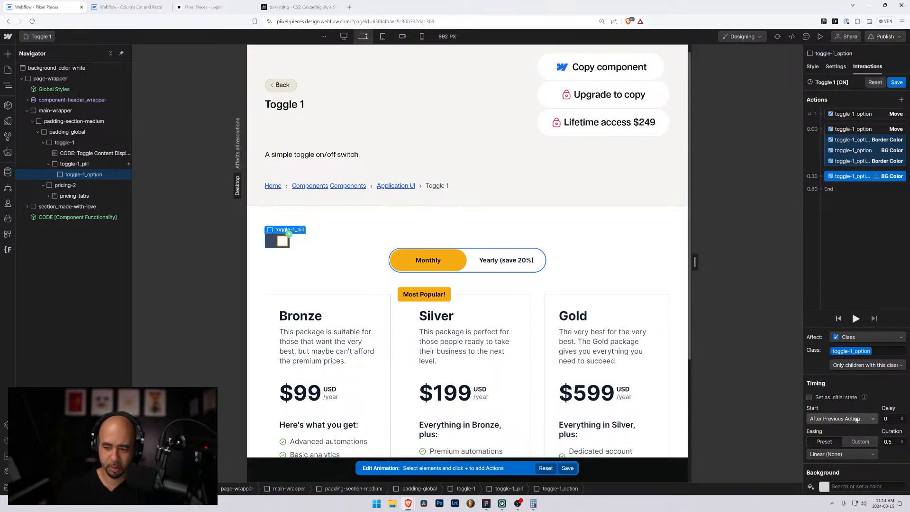
{"action": "left_click", "coordinate": [841, 418]}
{"action": "left_click", "coordinate": [832, 429]}
Step: Set the option's BG Color action to the secondary 700 variable and turn off its initial state setting
{"action": "left_click", "coordinate": [819, 482]}
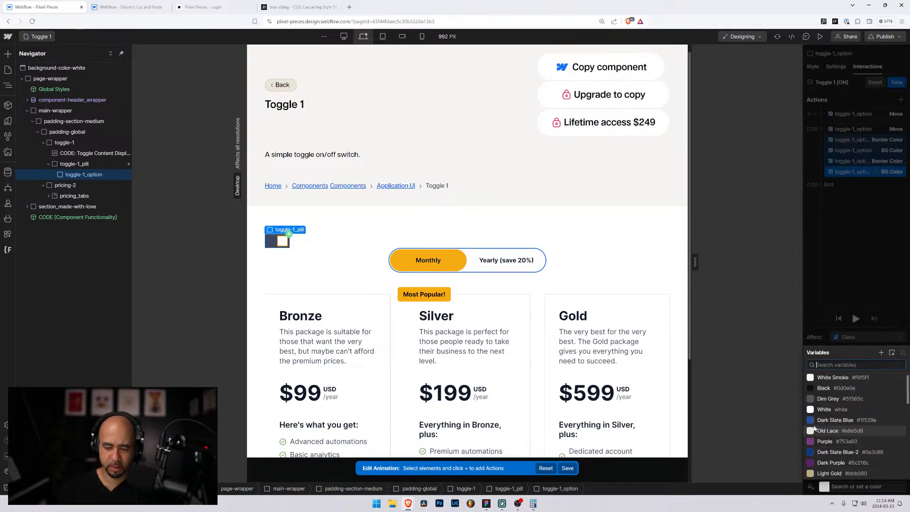
{"action": "scroll", "coordinate": [845, 417], "scroll_direction": "down", "scroll_amount": 3}
{"action": "left_click", "coordinate": [844, 396]}
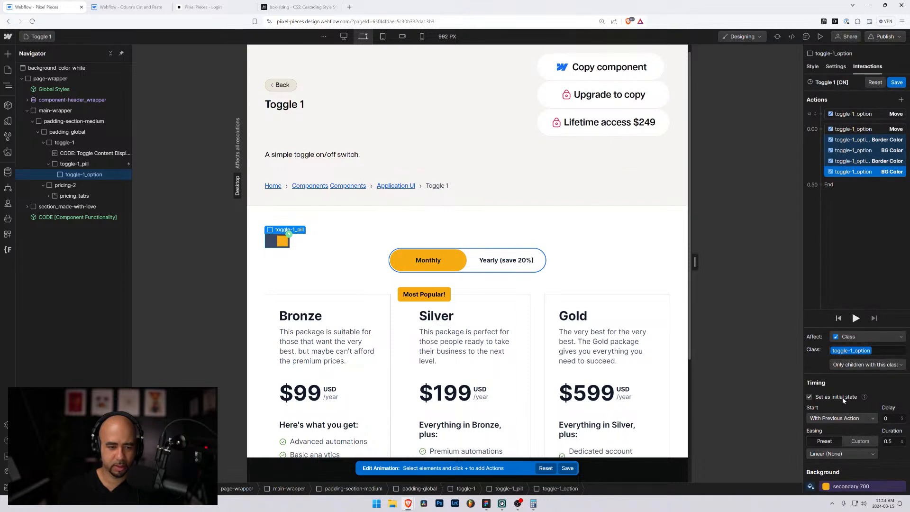
{"action": "left_click", "coordinate": [842, 398]}
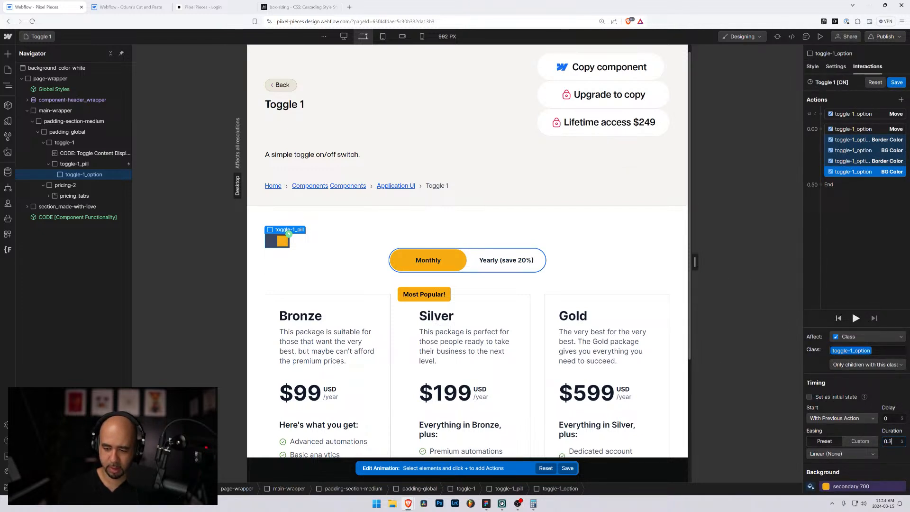
Step: Give the option's BG Color action a 0.3-second duration and In Out Quad easing, and save the Toggle 1 [ON] animation
{"action": "left_click", "coordinate": [841, 453]}
{"action": "left_click", "coordinate": [840, 334]}
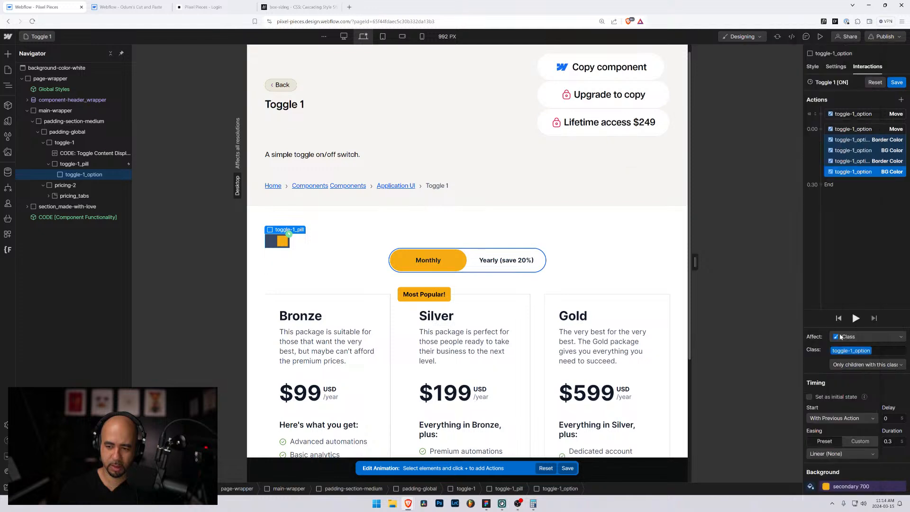
{"action": "left_click", "coordinate": [896, 81]}
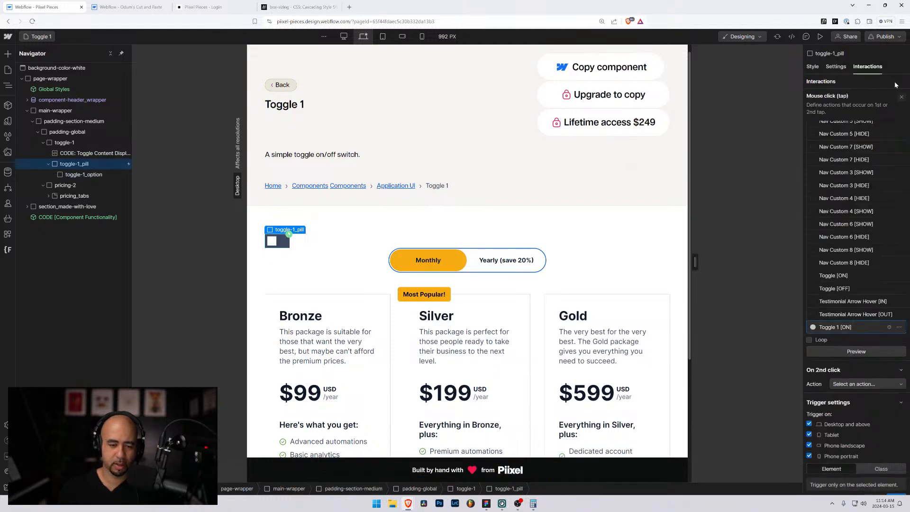
Step: Preview the page, switch the toggle on to check its click animation, and return to the designer
{"action": "left_click", "coordinate": [820, 37]}
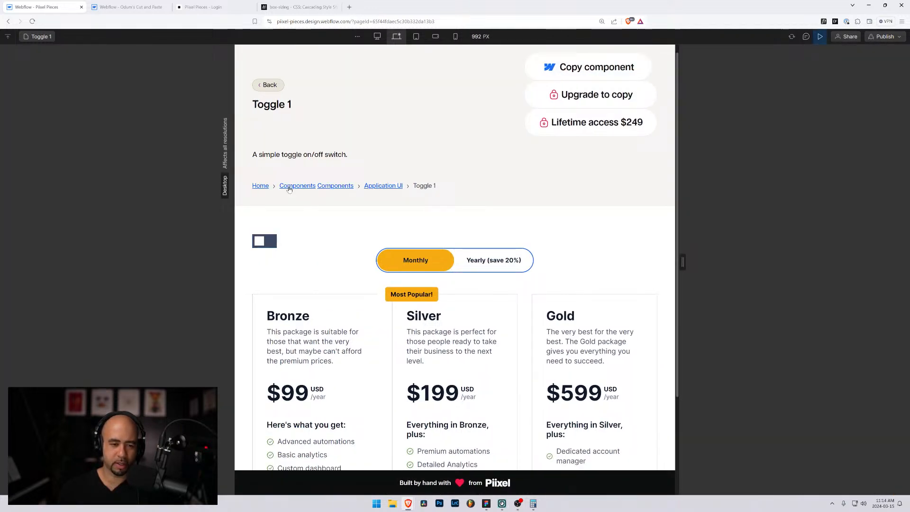
{"action": "left_click", "coordinate": [263, 243]}
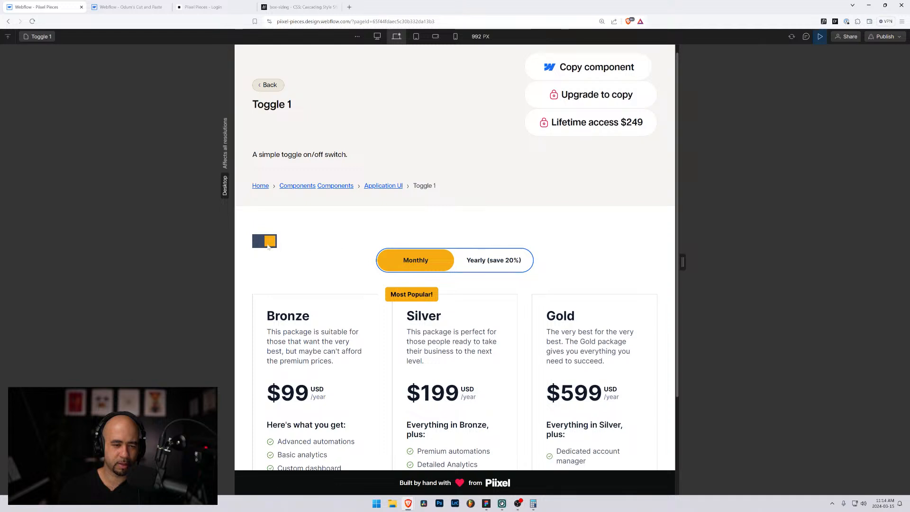
{"action": "left_click", "coordinate": [820, 37]}
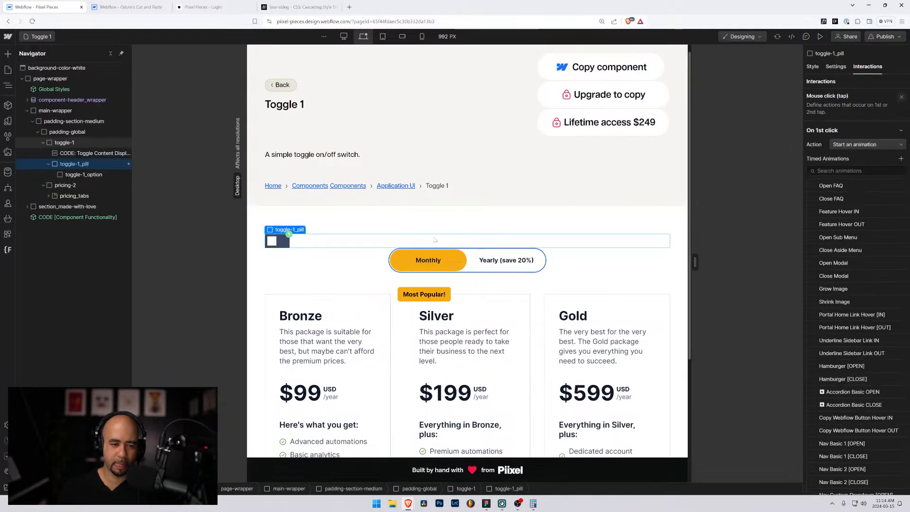
Step: Reopen the Toggle 1 [ON] animation and examine which class its Move, Border Color and BG Color actions target
{"action": "scroll", "coordinate": [839, 251], "scroll_direction": "down", "scroll_amount": 10}
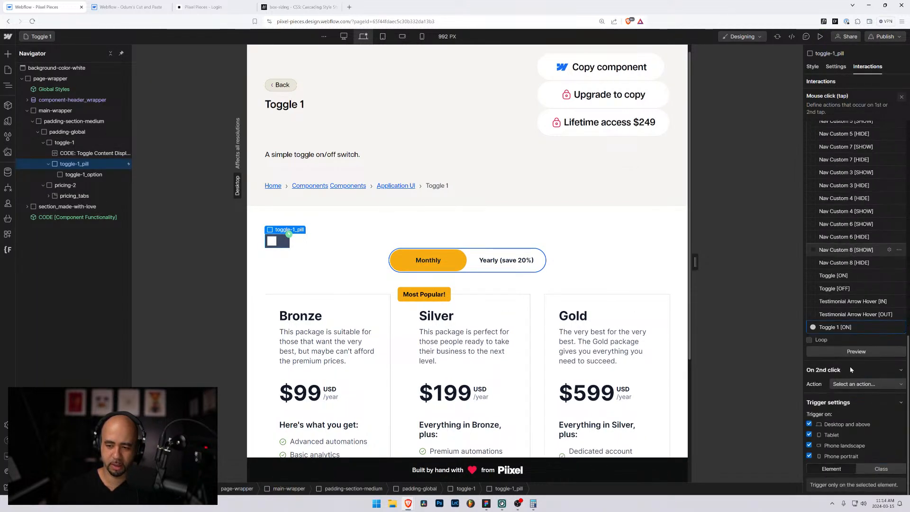
{"action": "left_click", "coordinate": [836, 327]}
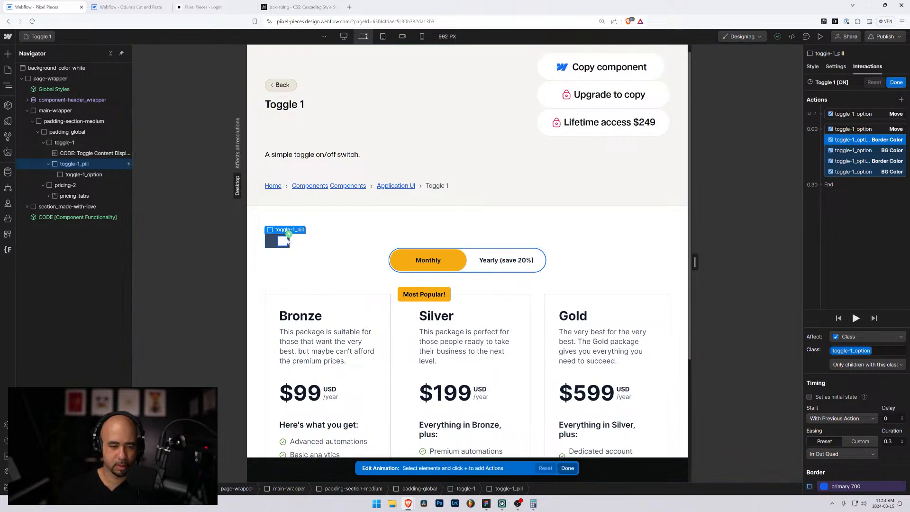
{"action": "left_click", "coordinate": [853, 161]}
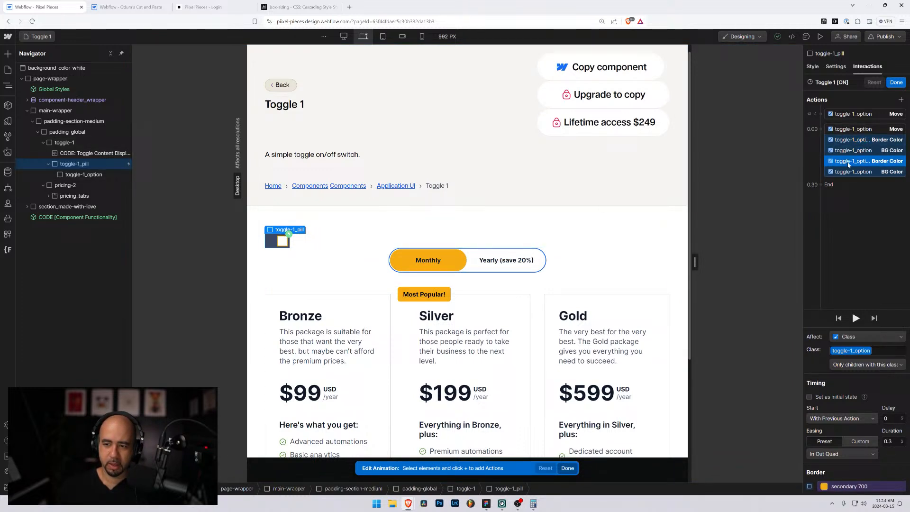
{"action": "left_click", "coordinate": [851, 130]}
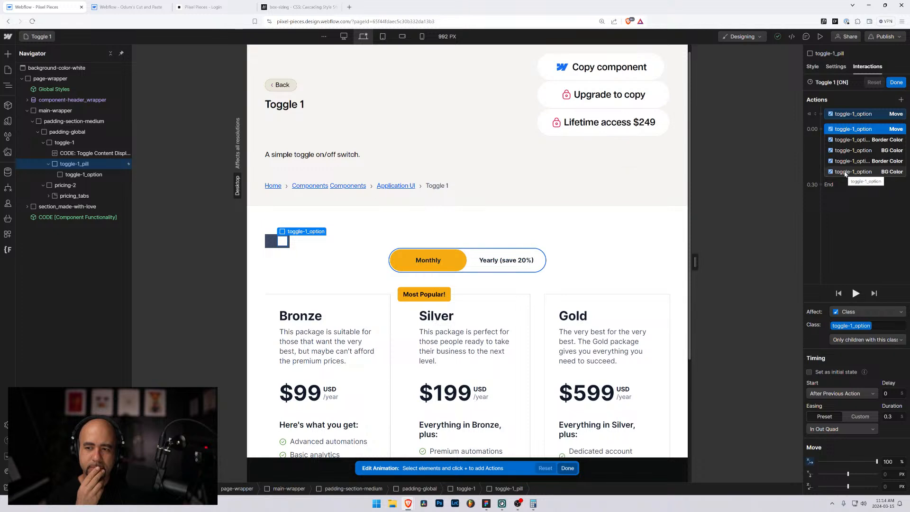
{"action": "left_click", "coordinate": [861, 140]}
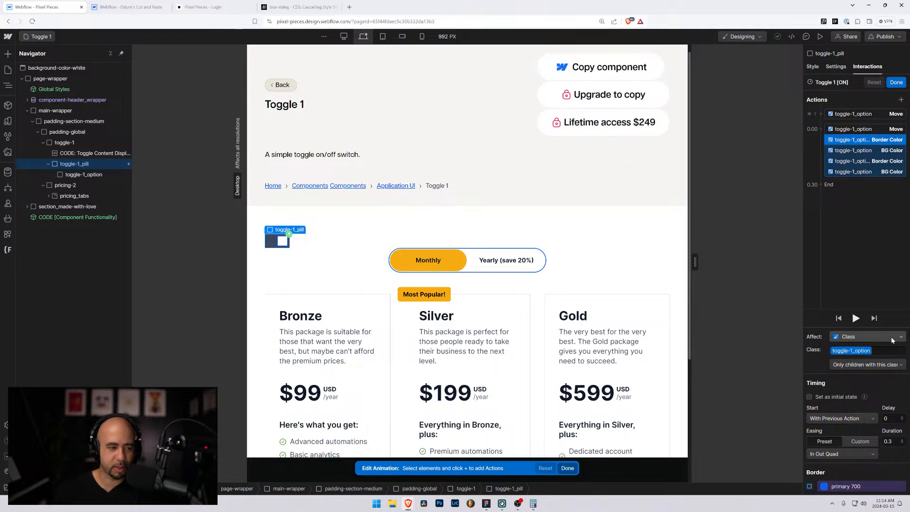
{"action": "left_click", "coordinate": [848, 150]}
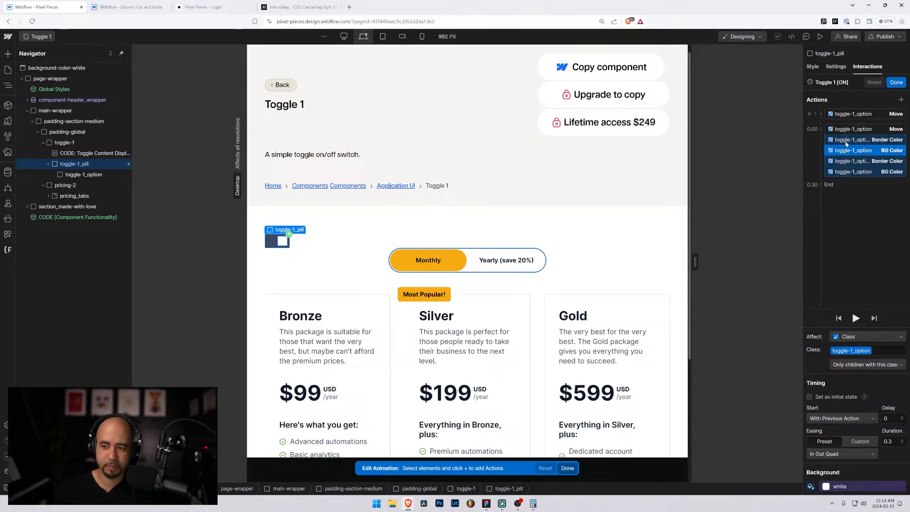
{"action": "left_click", "coordinate": [846, 140]}
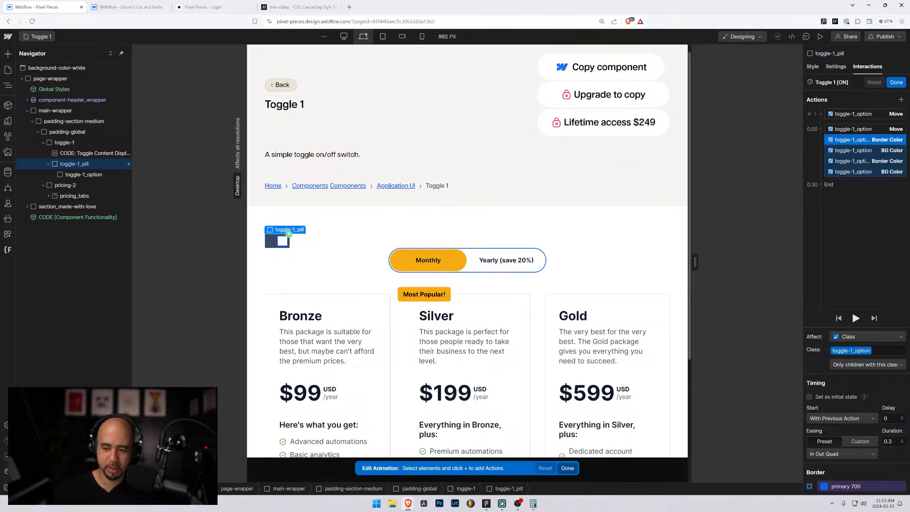
Step: Try to target the primary 700 Border Color action at the toggle-1_pill class, and undo the change
{"action": "left_click", "coordinate": [866, 350]}
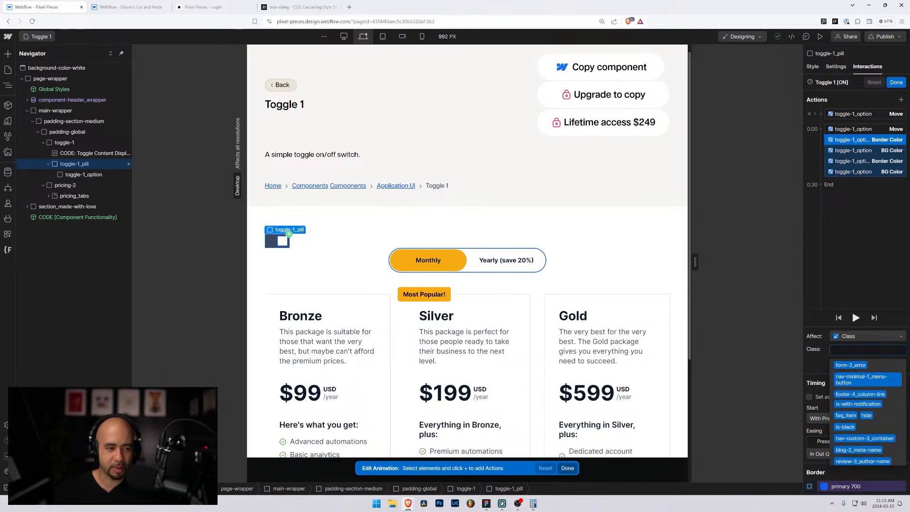
{"action": "type", "text": "tog"}
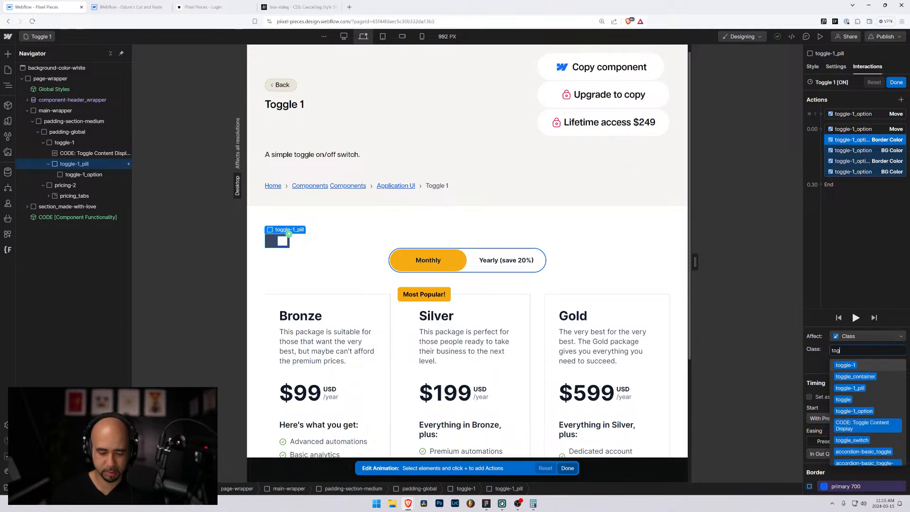
{"action": "type", "text": "gle-1_"}
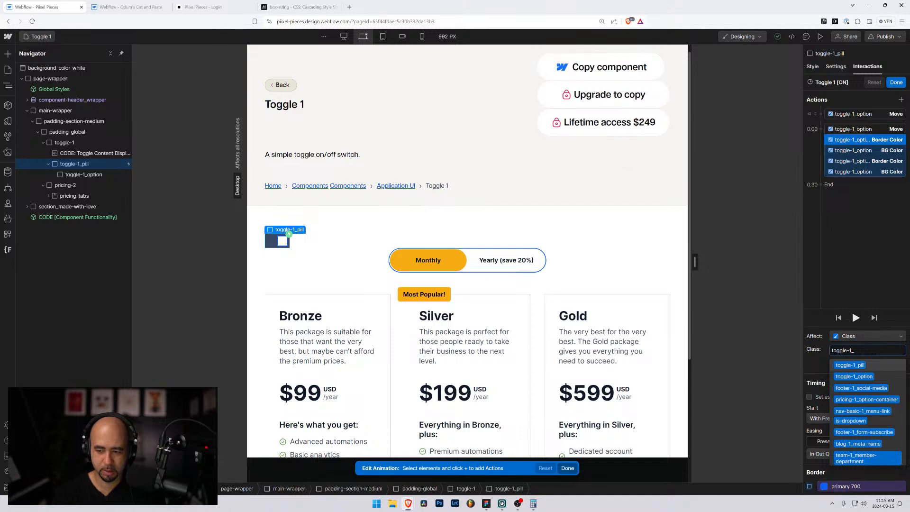
{"action": "key", "text": "Return"}
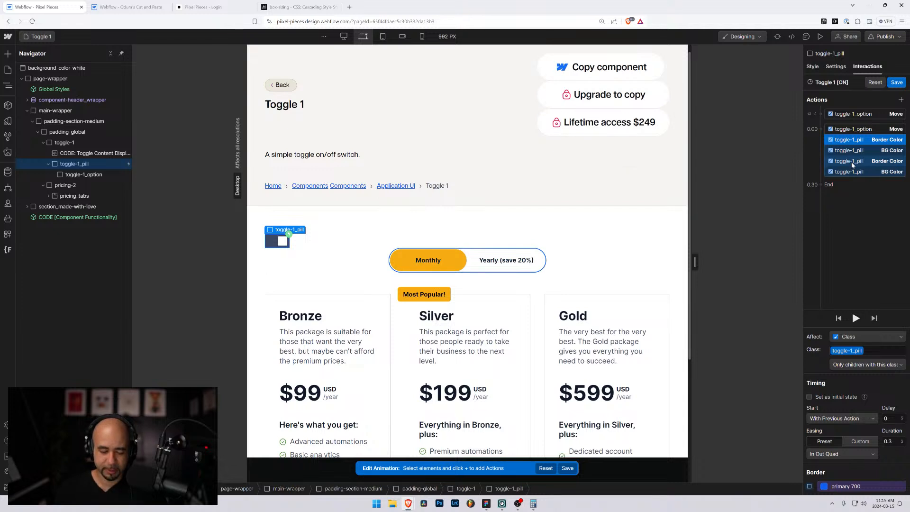
{"action": "key", "text": "ctrl+z"}
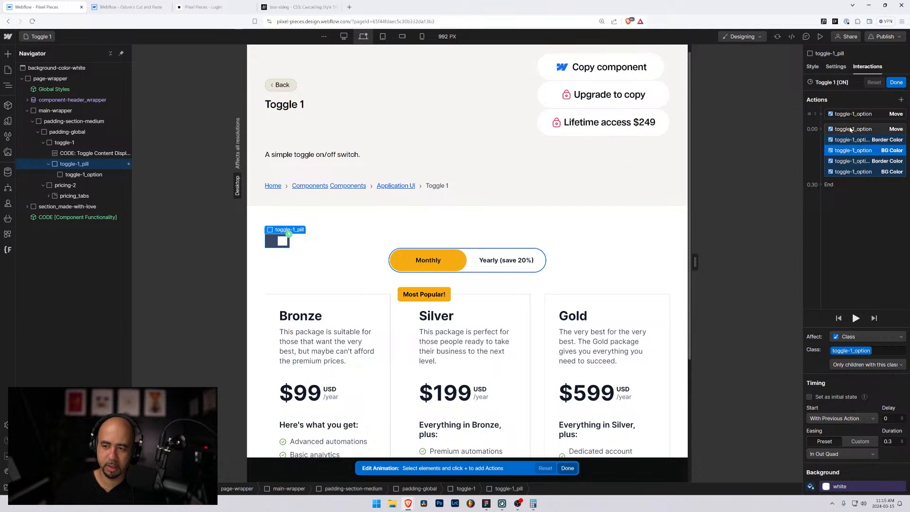
Step: Try to retarget the option's Move action to the toggle-1_pill class
{"action": "left_click", "coordinate": [850, 129]}
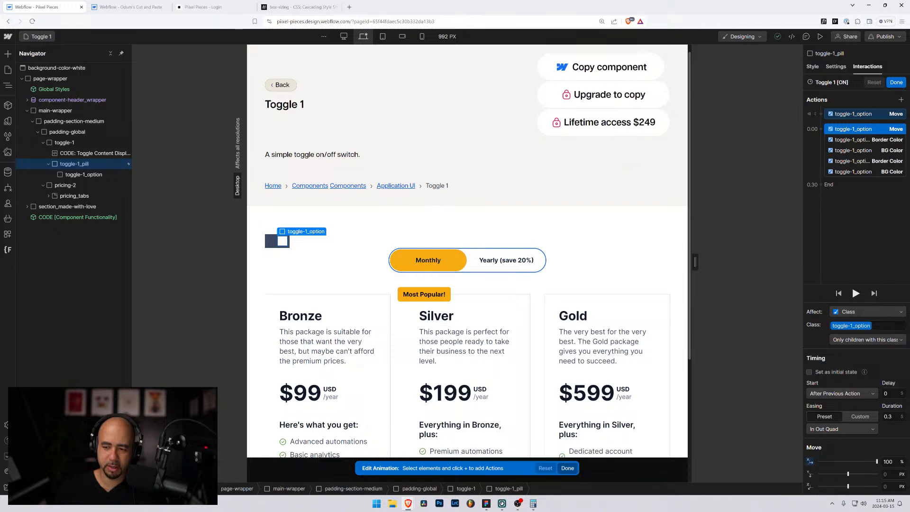
{"action": "left_click", "coordinate": [867, 325]}
{"action": "type", "text": "toggle-"}
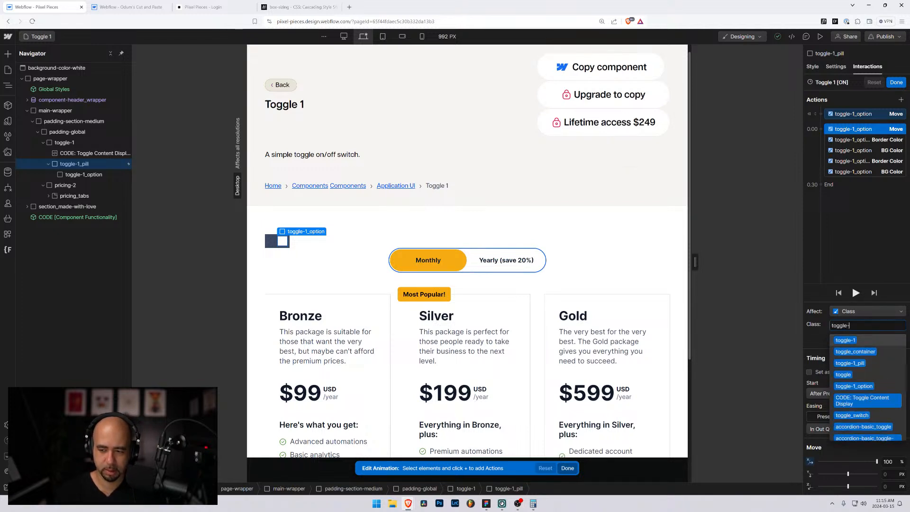
{"action": "type", "text": "1_pi"}
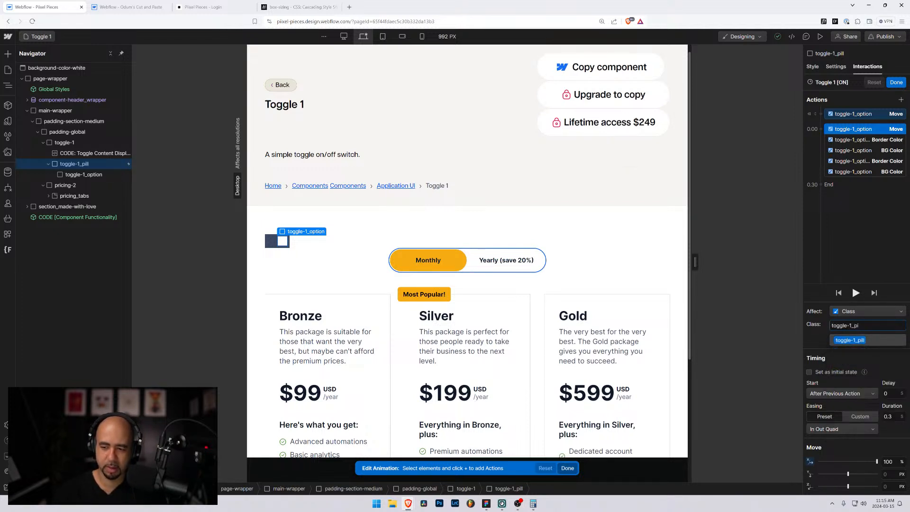
{"action": "key", "text": "Return"}
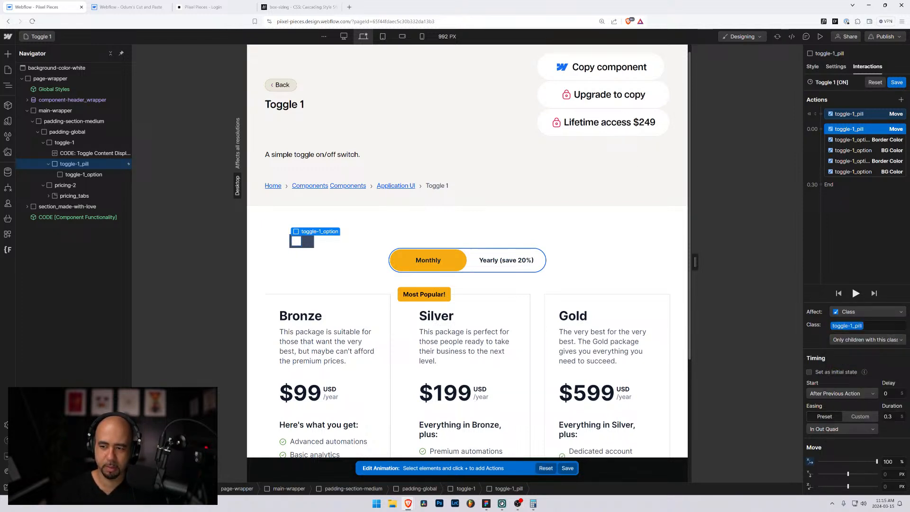
Step: Compare the target classes and colours of the Move, Border Color and BG Color actions in the animation
{"action": "left_click", "coordinate": [861, 141]}
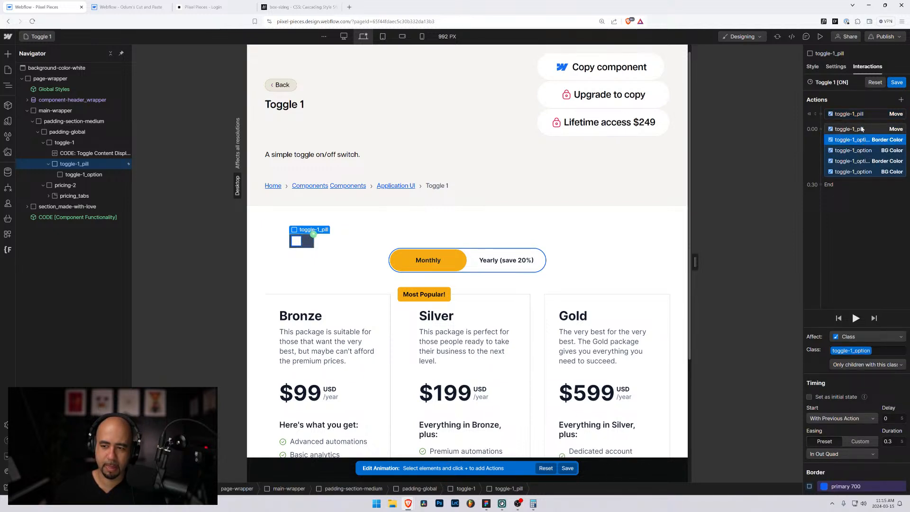
{"action": "left_click", "coordinate": [861, 128]}
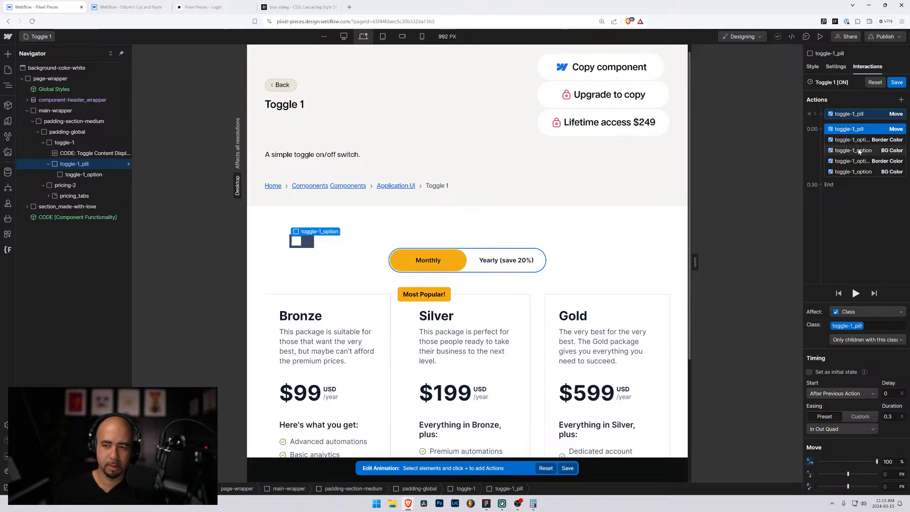
{"action": "left_click", "coordinate": [860, 143]}
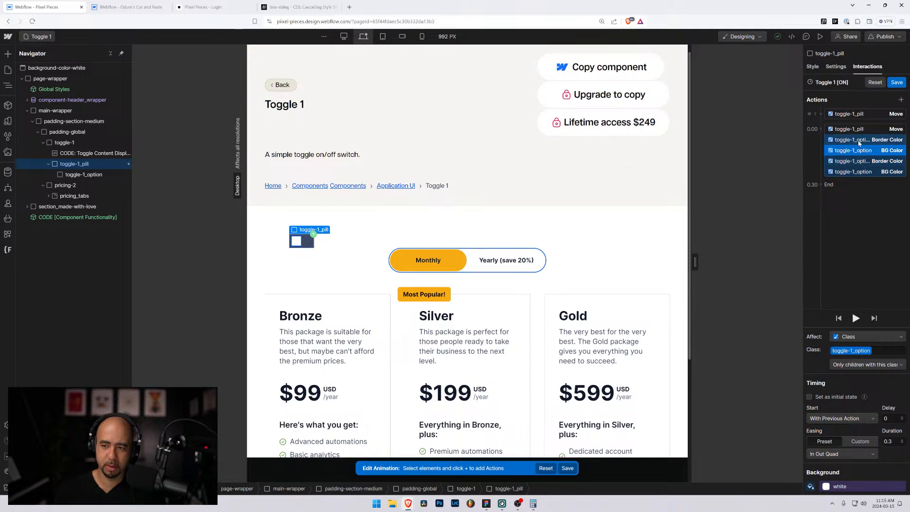
{"action": "left_click", "coordinate": [853, 129]}
{"action": "left_click", "coordinate": [856, 142]}
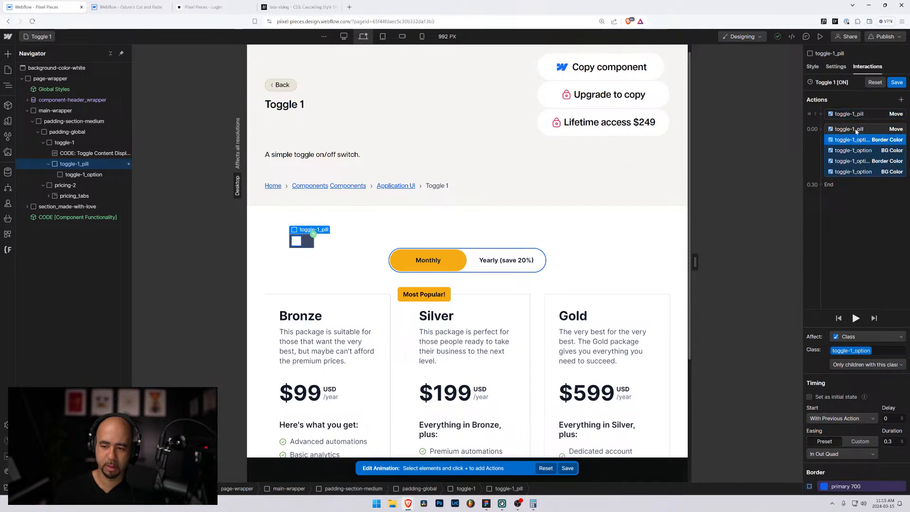
{"action": "left_click", "coordinate": [856, 129]}
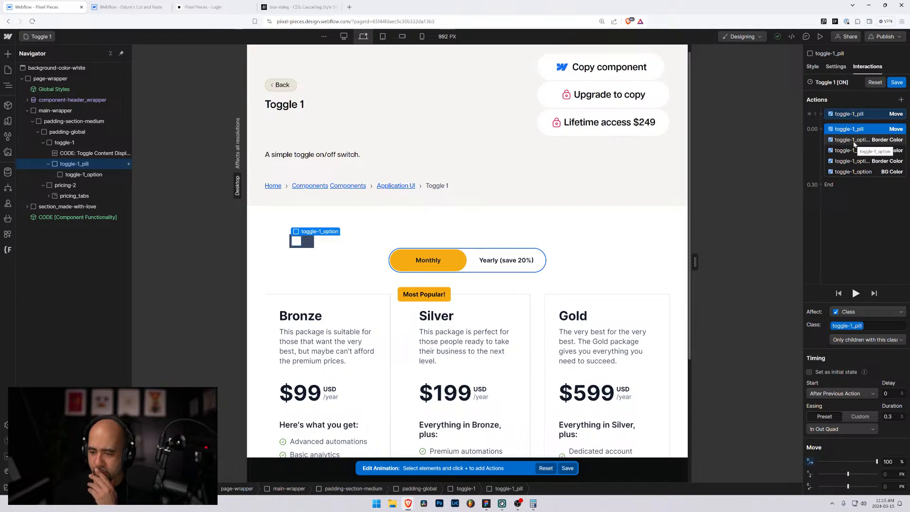
{"action": "left_click", "coordinate": [854, 141]}
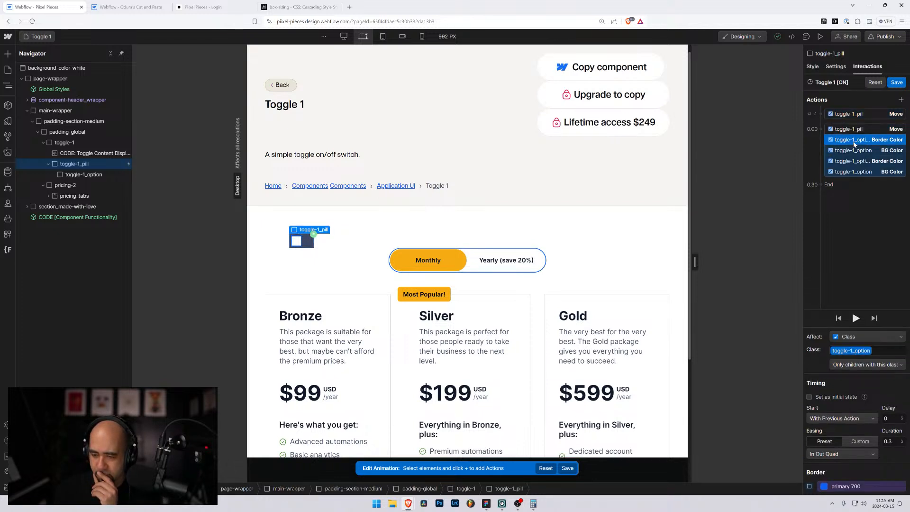
{"action": "left_click", "coordinate": [852, 194]}
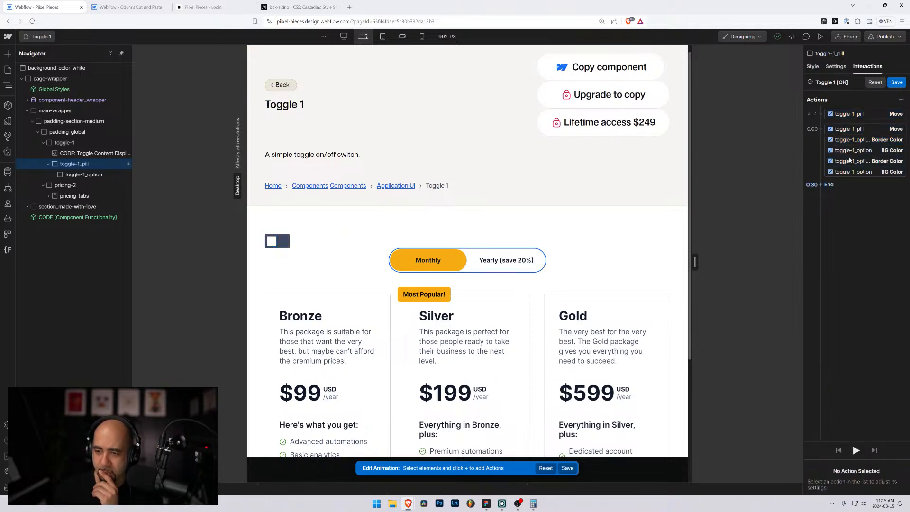
{"action": "left_click", "coordinate": [844, 141]}
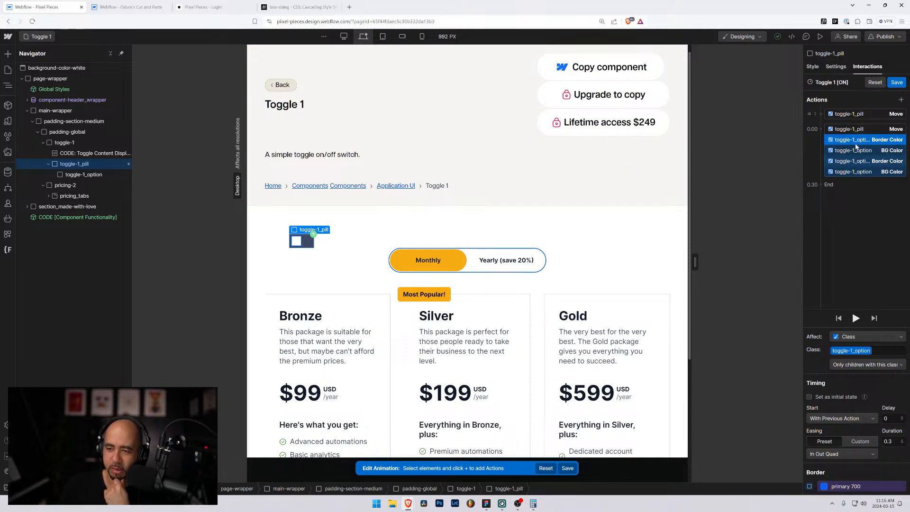
{"action": "left_click", "coordinate": [858, 129]}
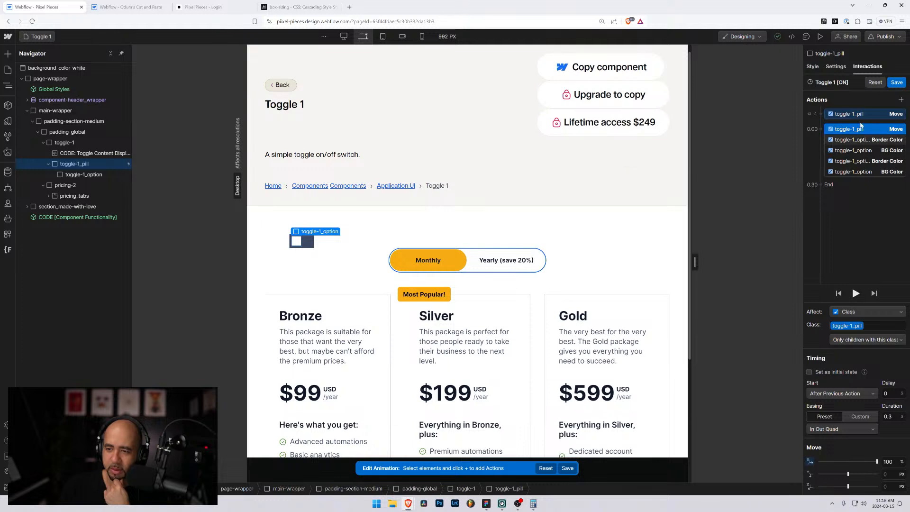
{"action": "left_click", "coordinate": [854, 151]}
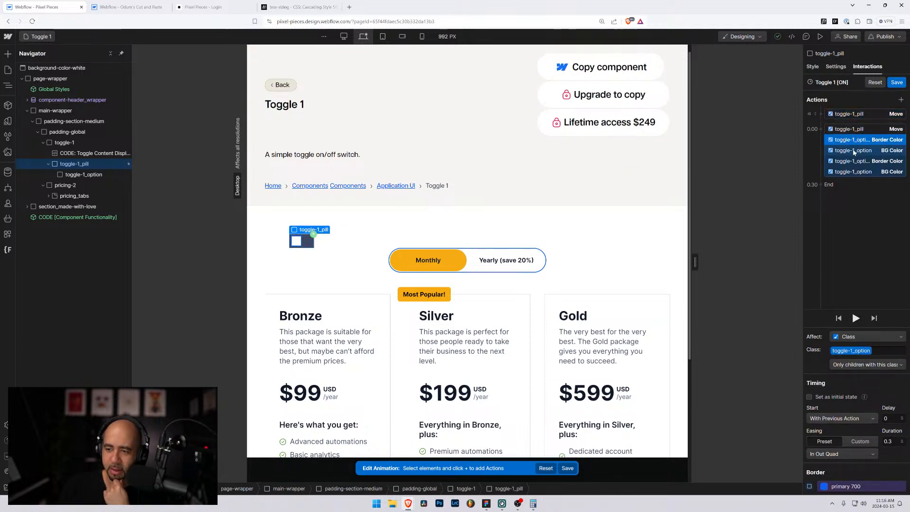
{"action": "left_click", "coordinate": [855, 171]}
{"action": "left_click", "coordinate": [858, 161]}
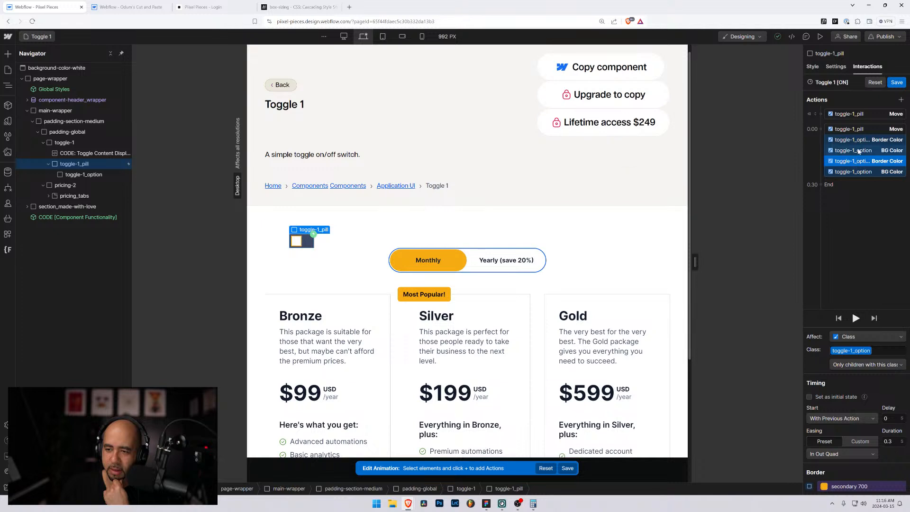
Step: Try to retarget the white BG Color action to the form-3_error class, and undo the change
{"action": "left_click", "coordinate": [857, 150]}
{"action": "key", "text": "BackSpace"}
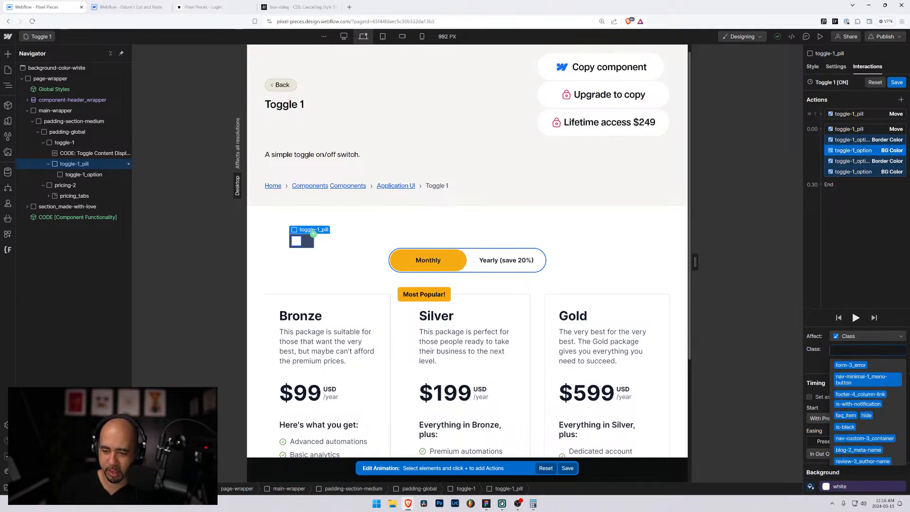
{"action": "left_click", "coordinate": [850, 365]}
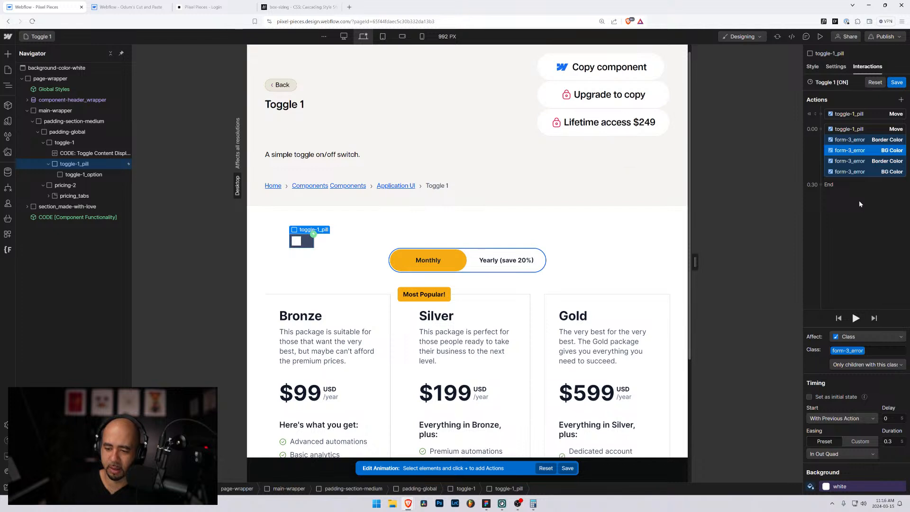
{"action": "key", "text": "ctrl+z"}
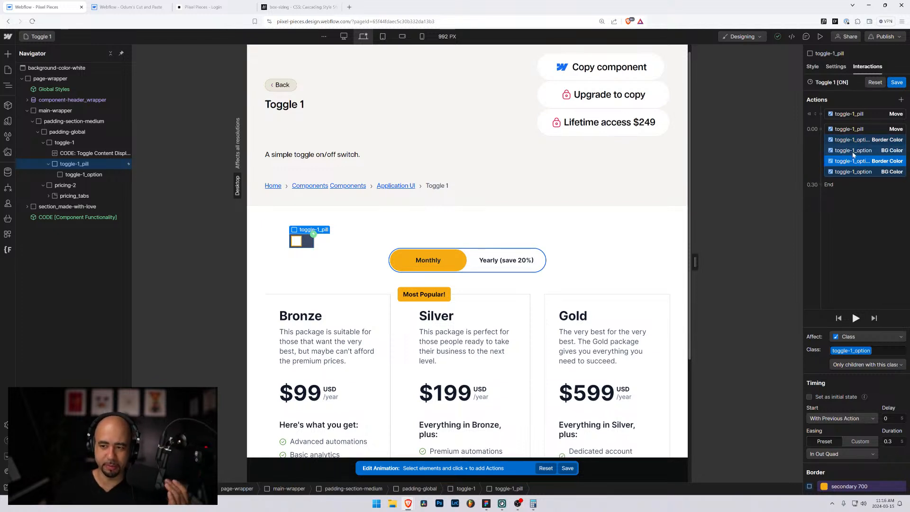
Step: Undo the recent animation edits back to the newly added second Border Color action, restoring toggle-1_pill as the target of the first two colour actions
{"action": "left_click", "coordinate": [823, 130]}
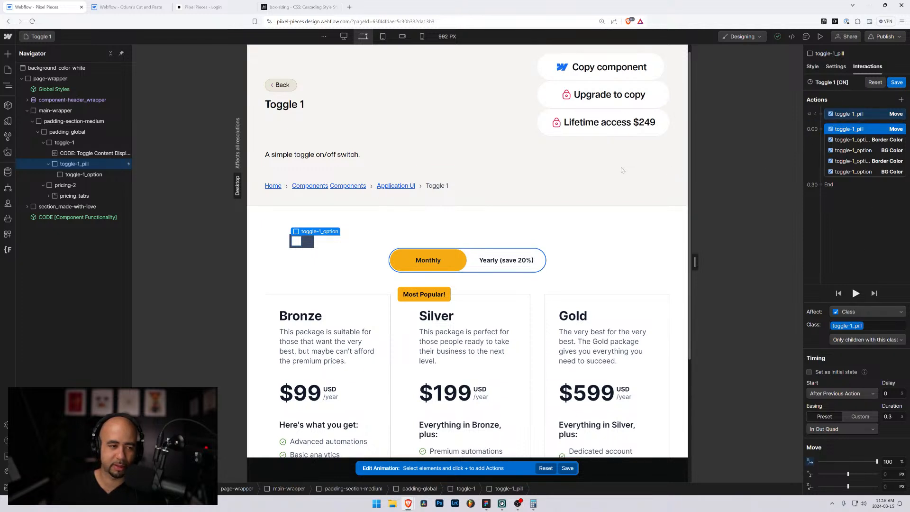
{"action": "left_click", "coordinate": [862, 186]}
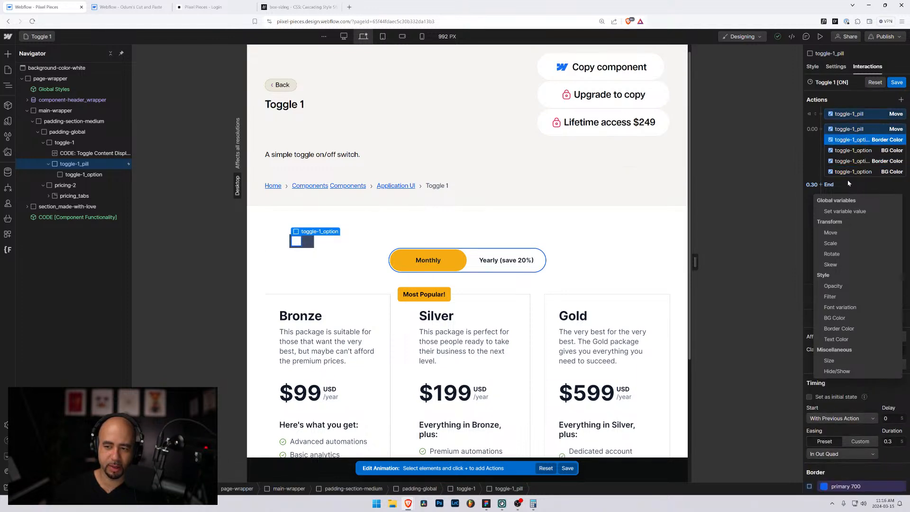
{"action": "key", "text": "ctrl+z"}
{"action": "key", "text": "ctrl+z"}
{"action": "key", "text": "ctrl+z"}
{"action": "key", "text": "ctrl+z"}
{"action": "key", "text": "ctrl+z"}
{"action": "key", "text": "ctrl+z"}
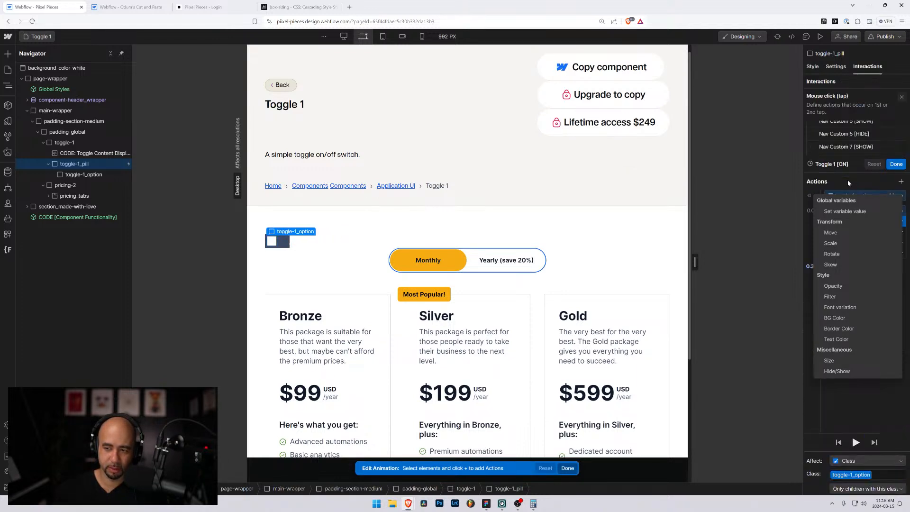
{"action": "key", "text": "ctrl+z"}
{"action": "key", "text": "ctrl+z"}
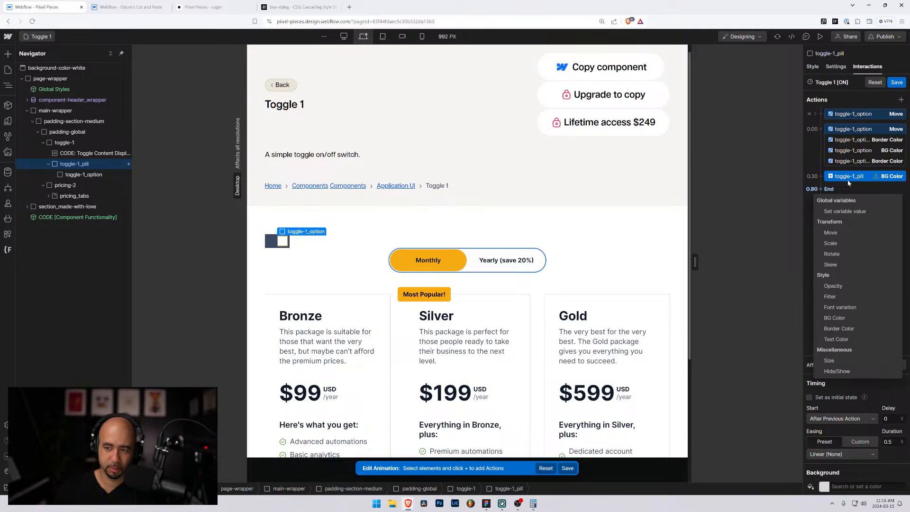
{"action": "key", "text": "ctrl+z"}
{"action": "key", "text": "ctrl+z"}
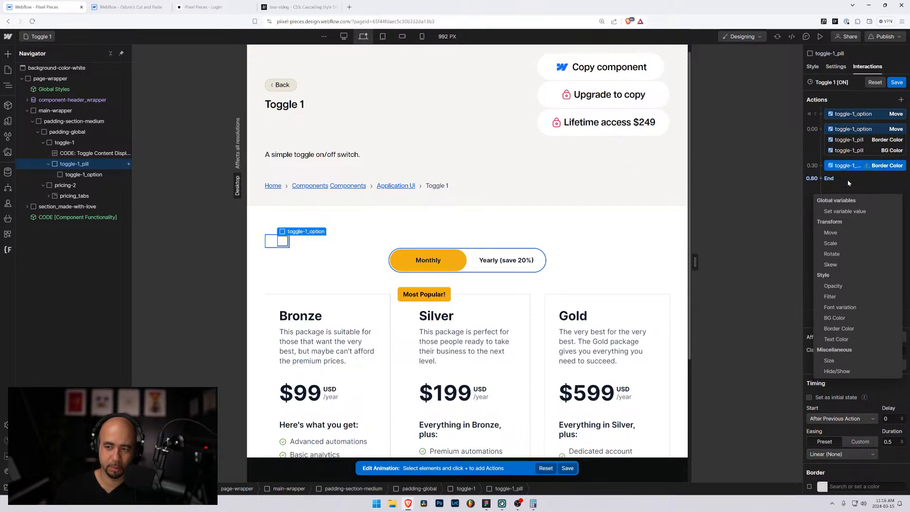
Step: Undo the second Border Color action and set toggle-1_pill's white BG Color action to start With Previous Action
{"action": "key", "text": "ctrl+z"}
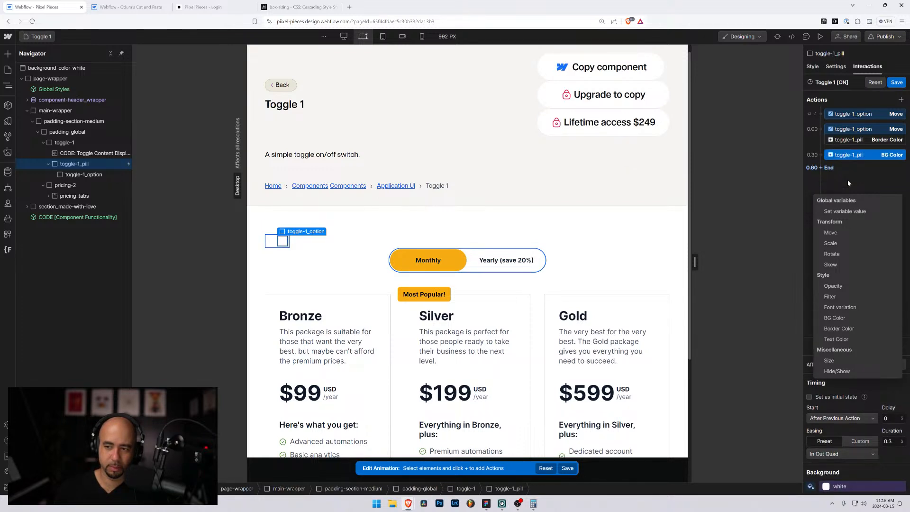
{"action": "left_click", "coordinate": [856, 142]}
{"action": "left_click", "coordinate": [834, 156]}
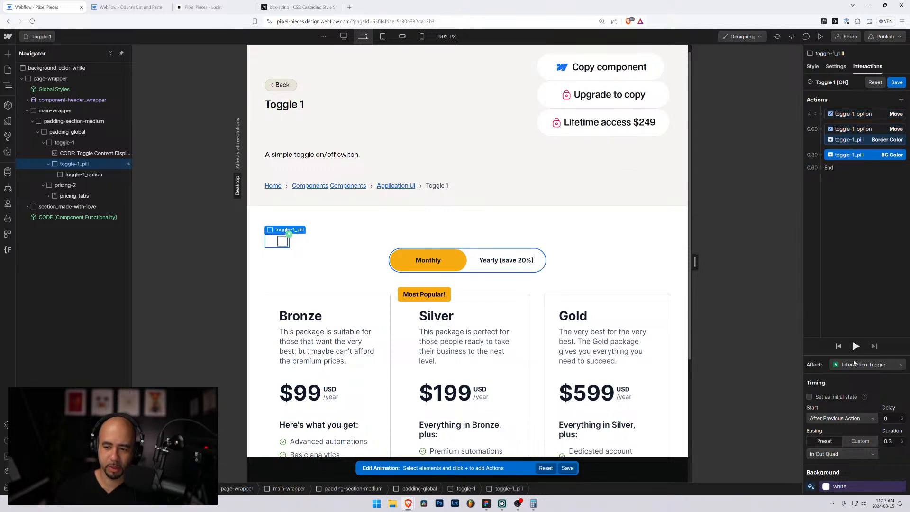
{"action": "left_click", "coordinate": [839, 418]}
{"action": "left_click", "coordinate": [843, 428]}
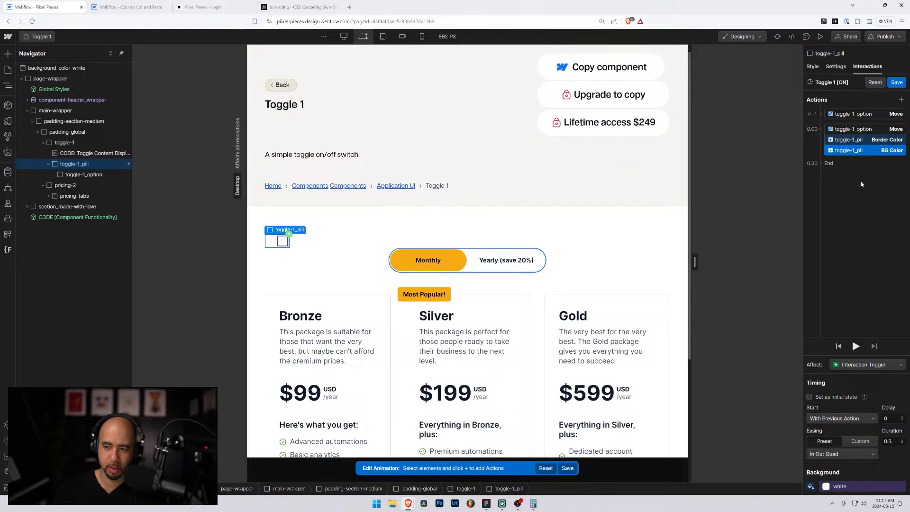
{"action": "left_click", "coordinate": [861, 184]}
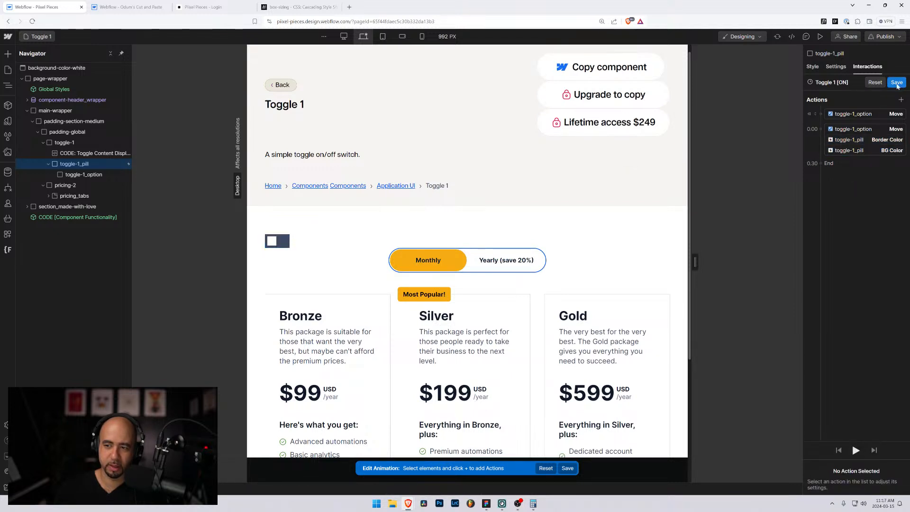
Step: Save the Toggle 1 [ON] animation and test the toggle's first click in preview mode
{"action": "left_click", "coordinate": [896, 83]}
{"action": "left_click", "coordinate": [820, 36]}
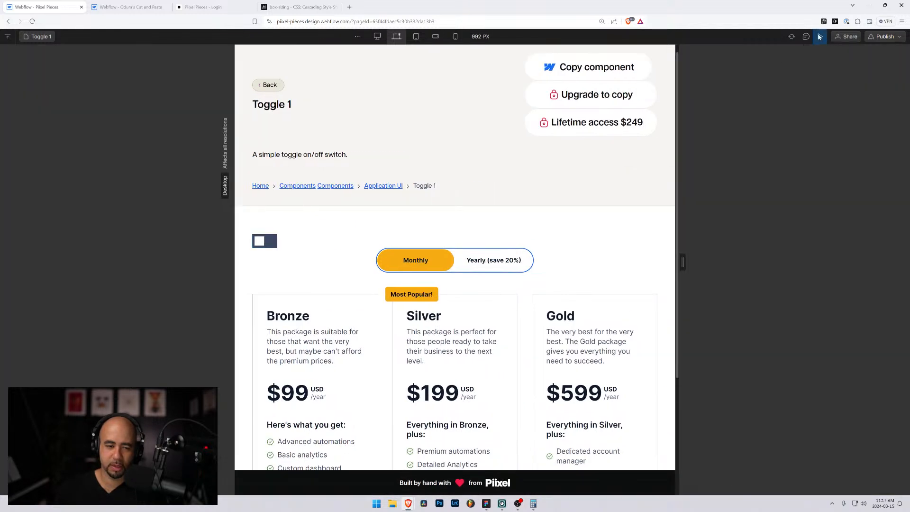
{"action": "left_click", "coordinate": [256, 242]}
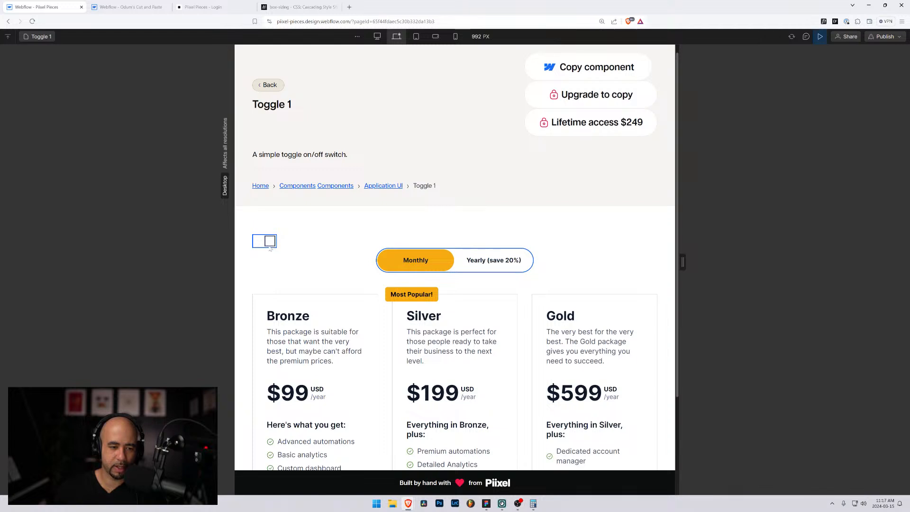
{"action": "left_click", "coordinate": [820, 37]}
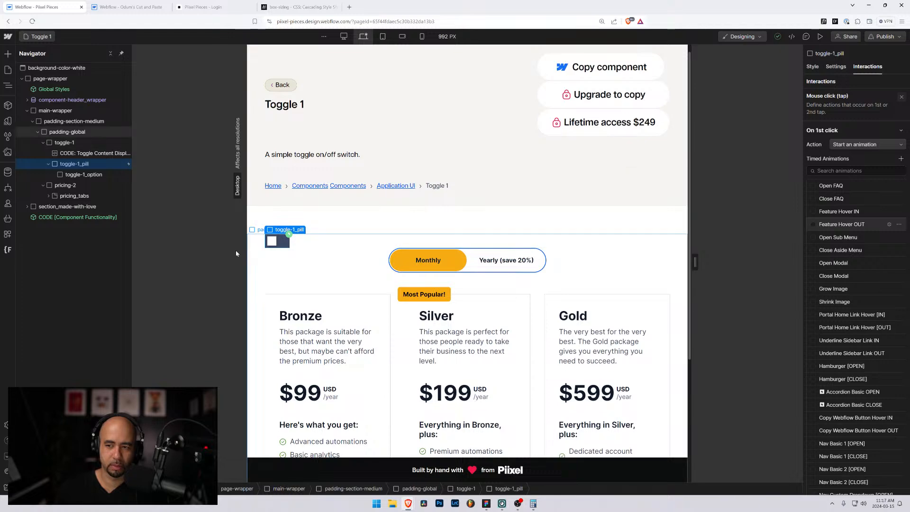
Step: Reopen the Toggle 1 [ON] animation for editing from toggle-1_pill's mouse click trigger
{"action": "left_click", "coordinate": [901, 97]}
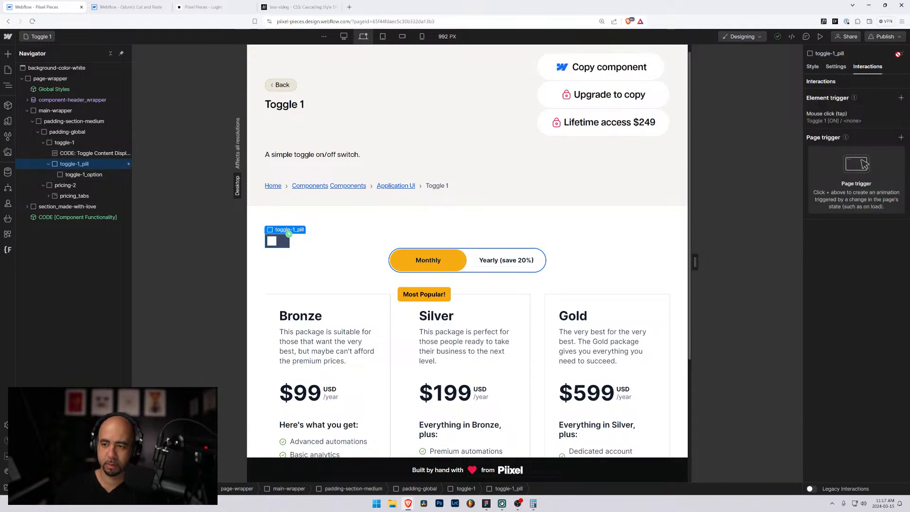
{"action": "left_click", "coordinate": [834, 115]}
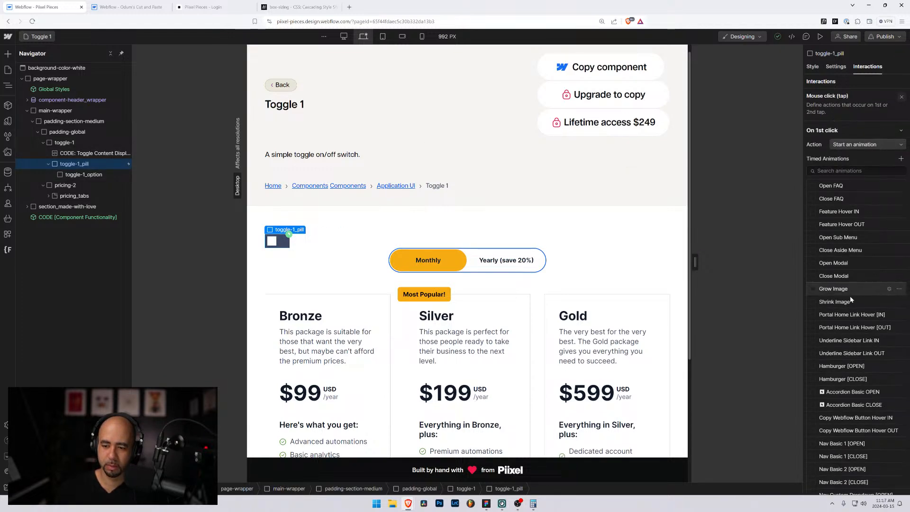
{"action": "scroll", "coordinate": [851, 299], "scroll_direction": "down", "scroll_amount": 10}
{"action": "left_click", "coordinate": [843, 327]}
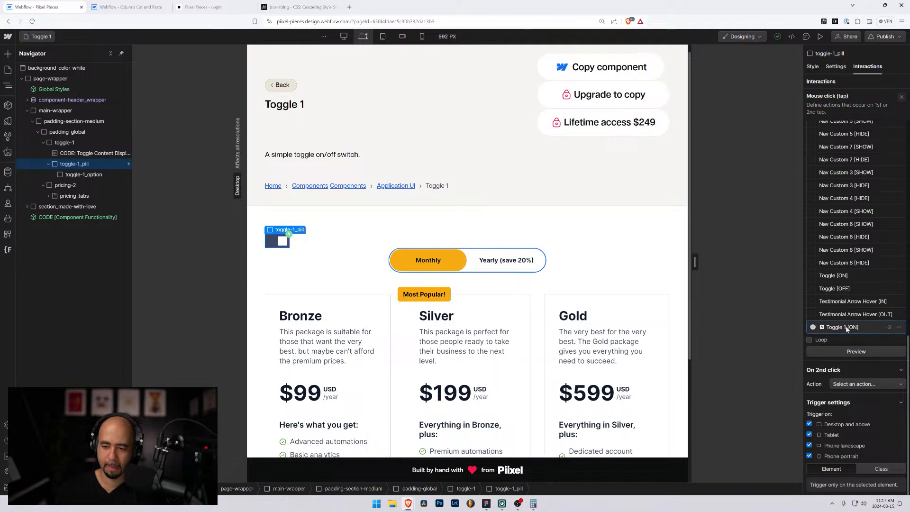
{"action": "left_click", "coordinate": [845, 329]}
{"action": "left_click", "coordinate": [847, 164]}
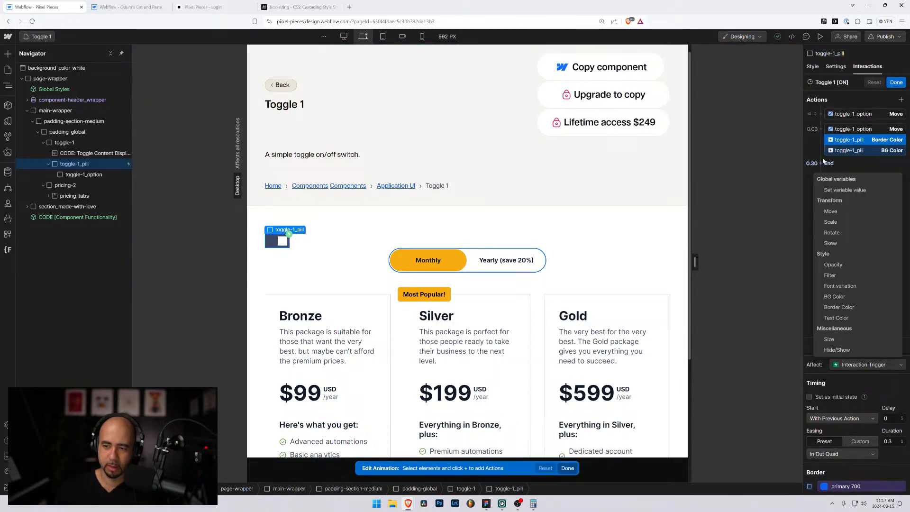
{"action": "left_click", "coordinate": [821, 160]}
{"action": "left_click", "coordinate": [818, 160]}
{"action": "left_click", "coordinate": [818, 161]}
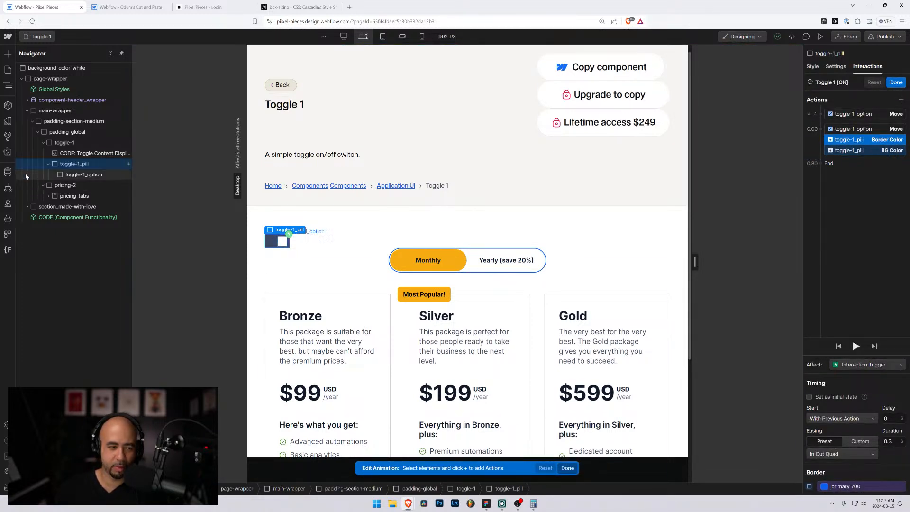
Step: Add a BG Color action for toggle-1_option after the pill's colour actions, starting With Previous Action
{"action": "left_click", "coordinate": [81, 176]}
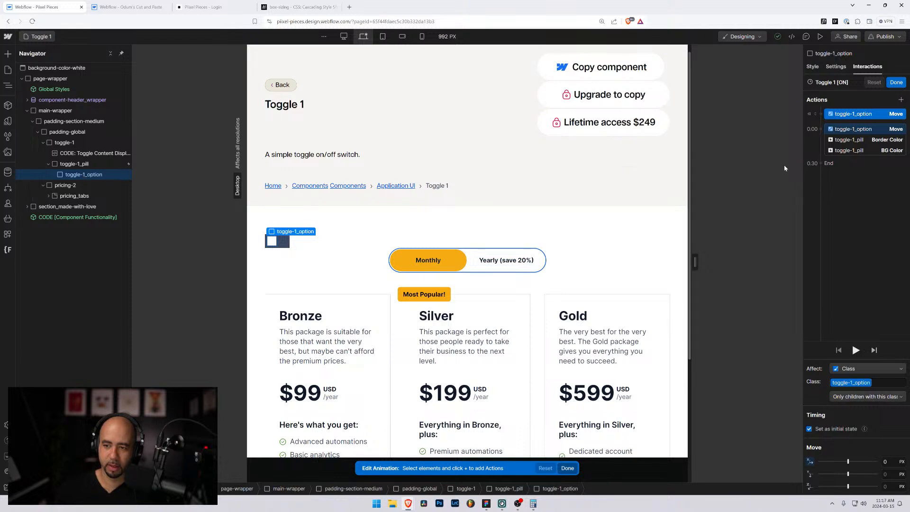
{"action": "left_click", "coordinate": [848, 129]}
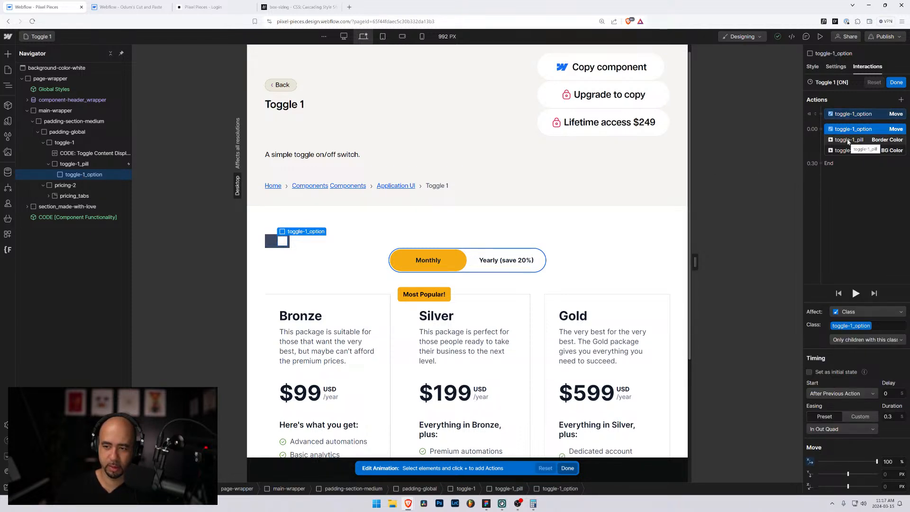
{"action": "left_click", "coordinate": [848, 141]}
{"action": "left_click", "coordinate": [845, 150]}
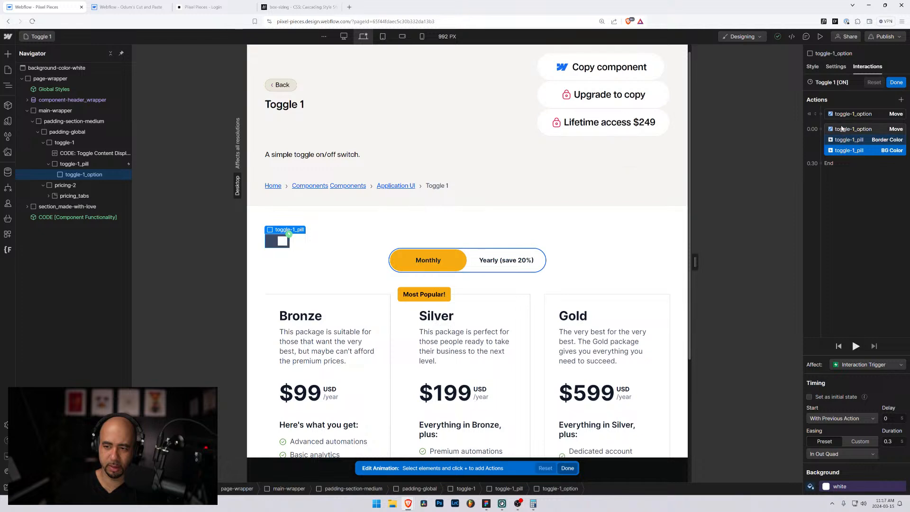
{"action": "left_click", "coordinate": [841, 129]}
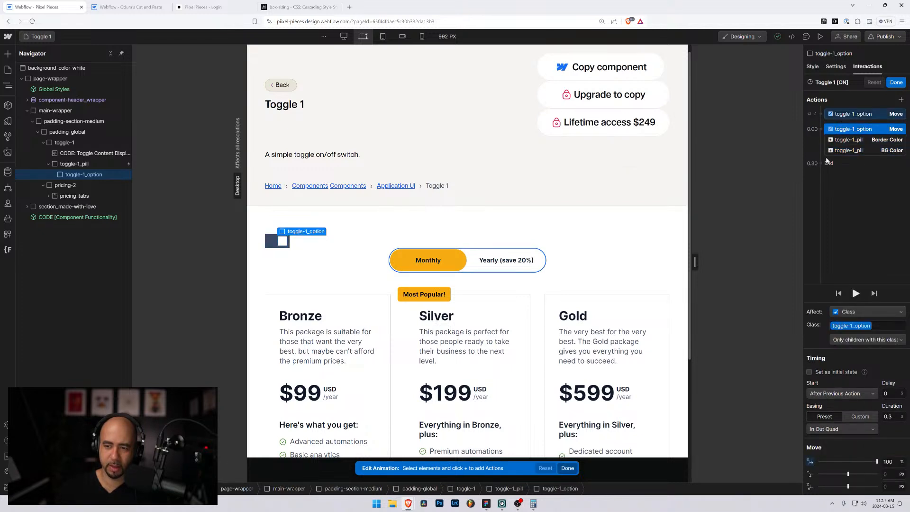
{"action": "left_click", "coordinate": [821, 158]}
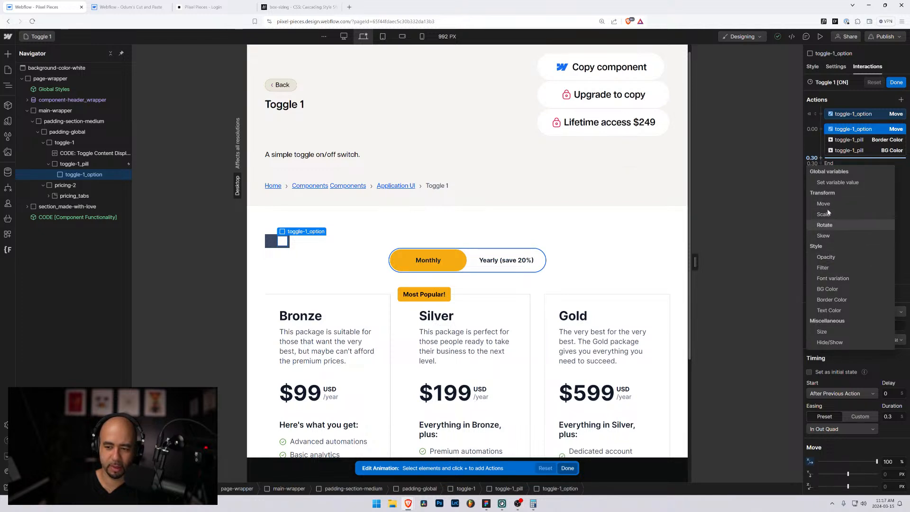
{"action": "left_click", "coordinate": [827, 289]}
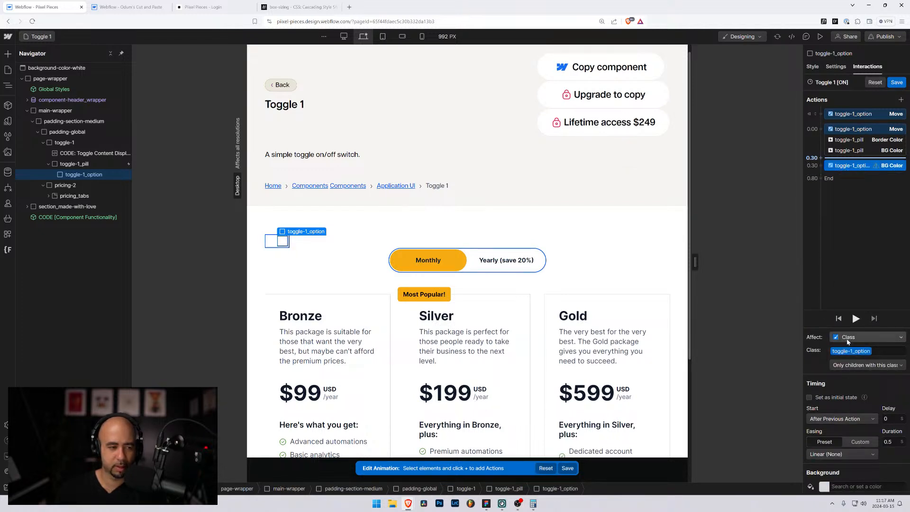
{"action": "left_click", "coordinate": [834, 397]}
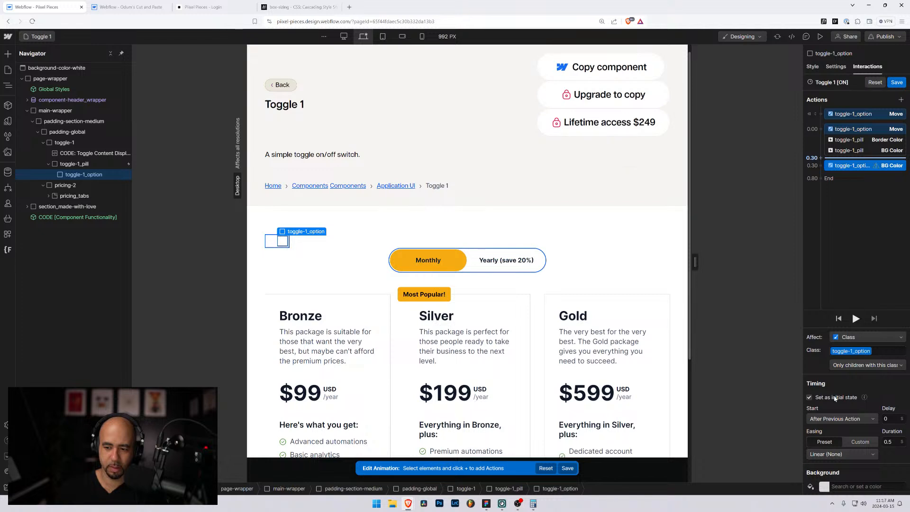
{"action": "left_click", "coordinate": [834, 398]}
{"action": "left_click", "coordinate": [857, 420]}
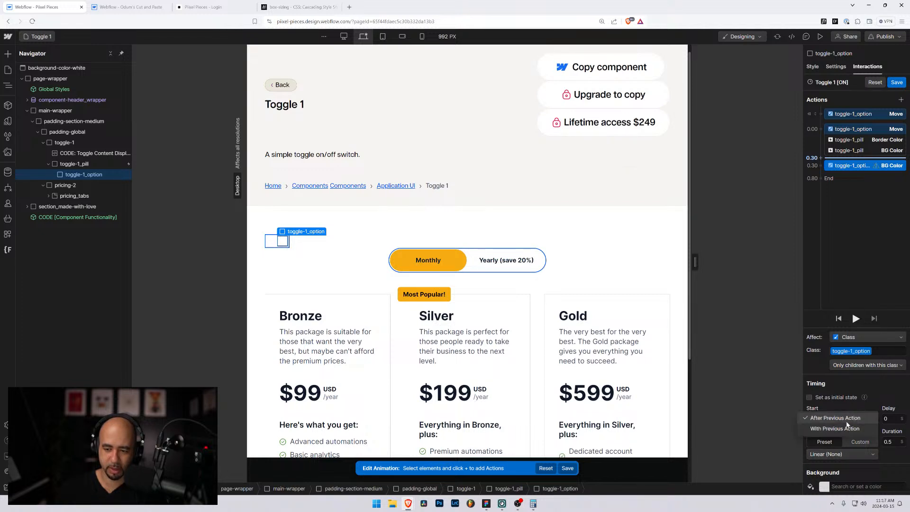
{"action": "left_click", "coordinate": [839, 430]}
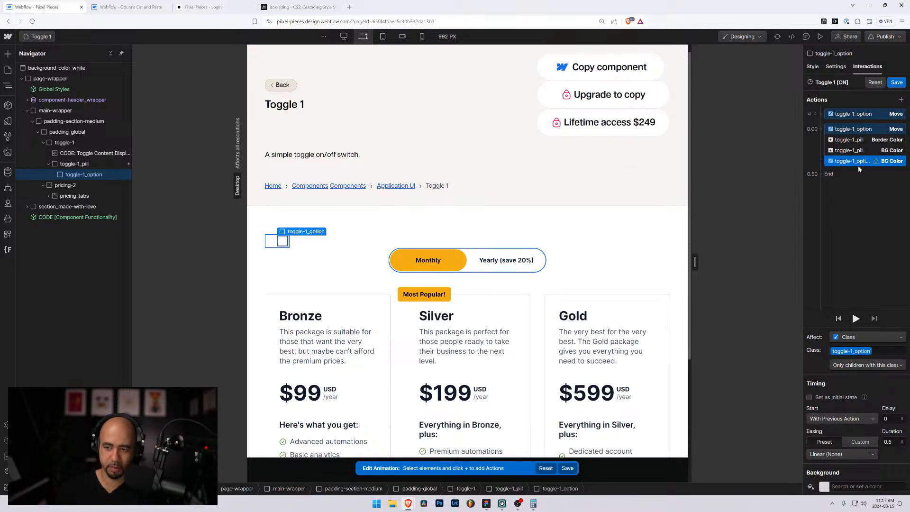
Step: Give toggle-1_option's BG Color action the secondary 700 colour, a 0.3 s duration and In Out Quad easing
{"action": "left_click", "coordinate": [819, 483]}
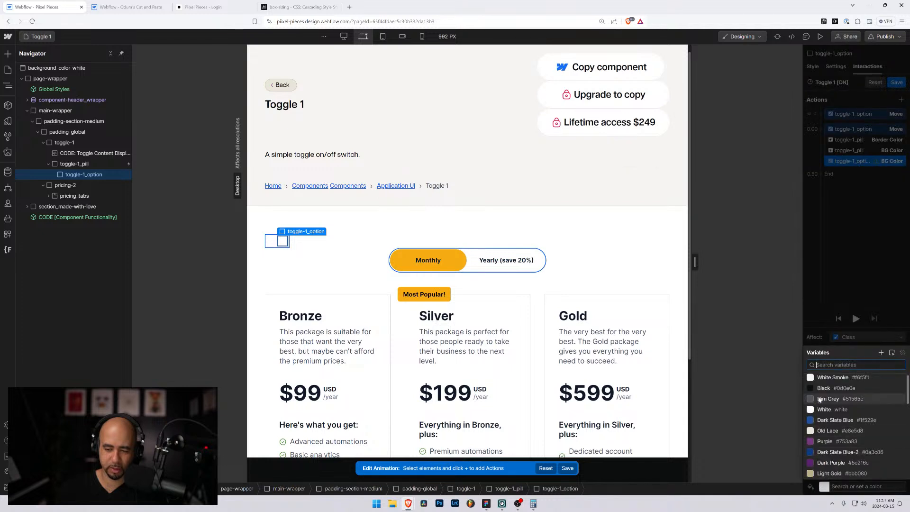
{"action": "scroll", "coordinate": [834, 434], "scroll_direction": "down", "scroll_amount": 3}
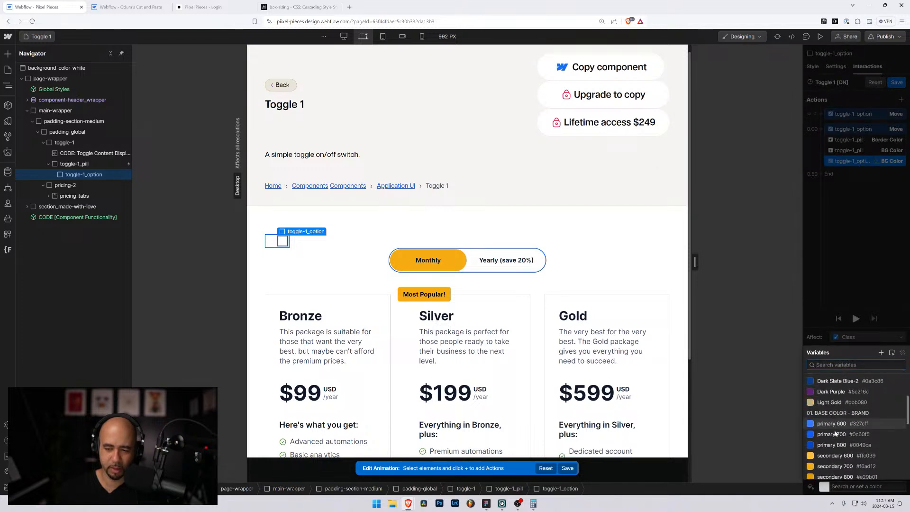
{"action": "left_click", "coordinate": [835, 466]}
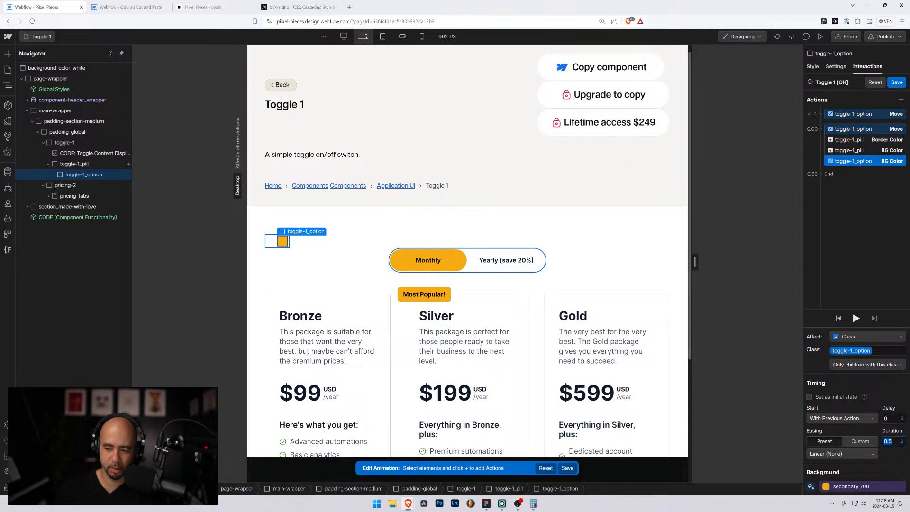
{"action": "type", "text": "3"}
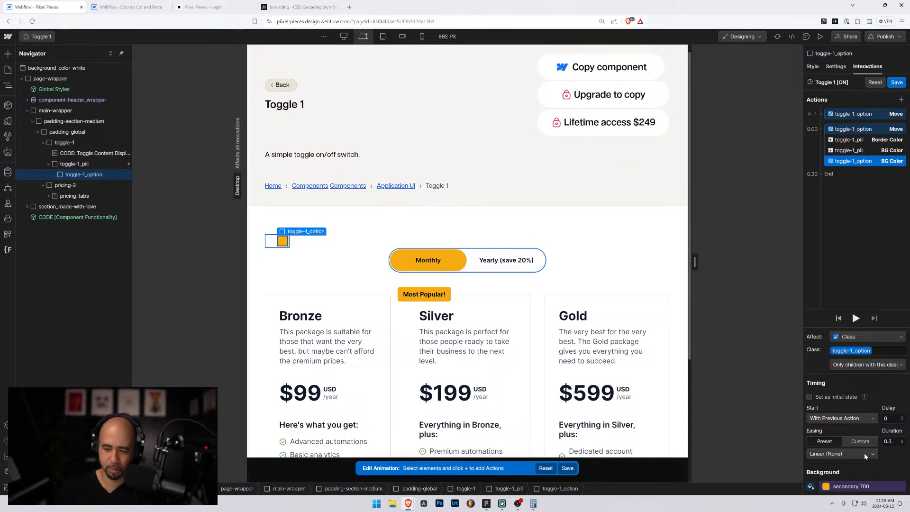
{"action": "left_click", "coordinate": [864, 453]}
{"action": "left_click", "coordinate": [853, 334]}
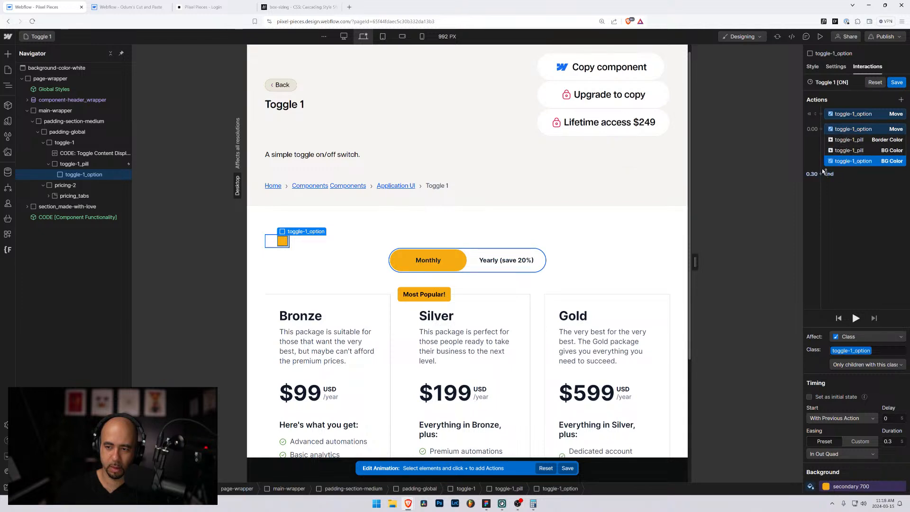
{"action": "right_click", "coordinate": [848, 161]}
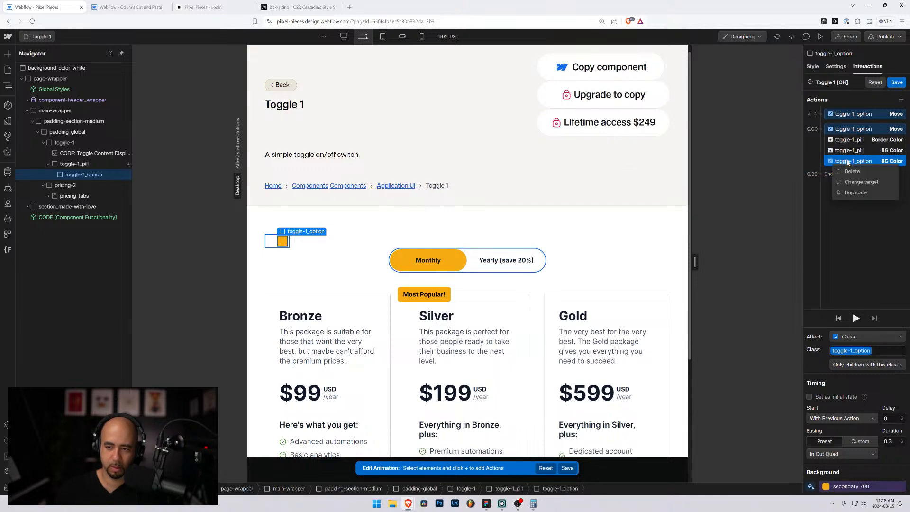
{"action": "left_click", "coordinate": [846, 219]}
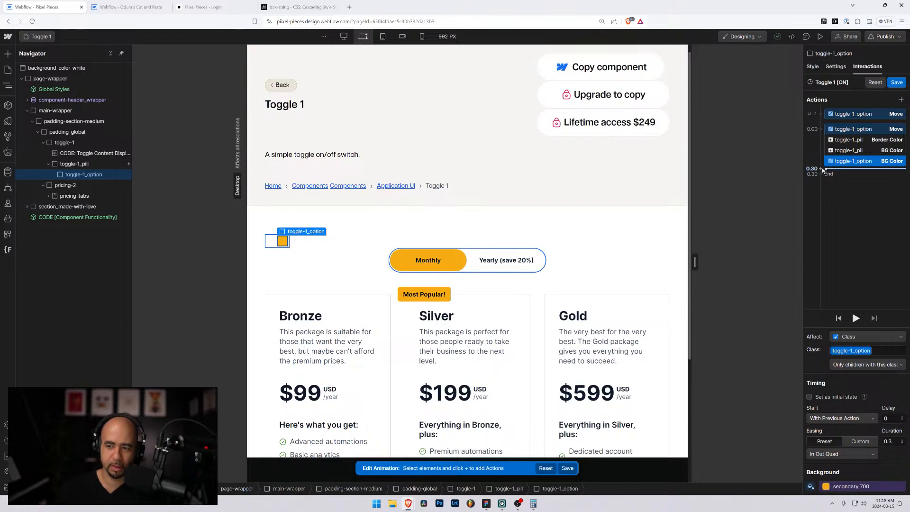
Step: Add a second BG Color action for toggle-1_option with a 0.3 s duration and In Out Quad easing
{"action": "left_click", "coordinate": [821, 169]}
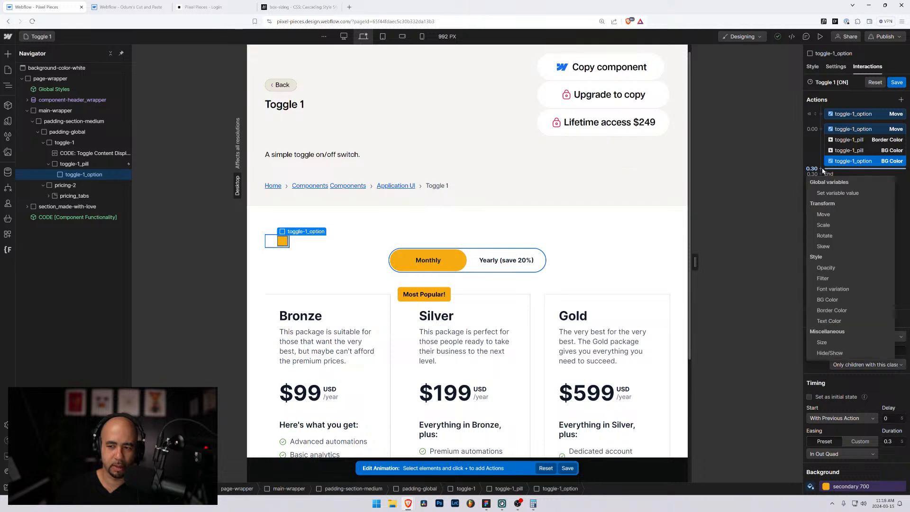
{"action": "left_click", "coordinate": [836, 300]}
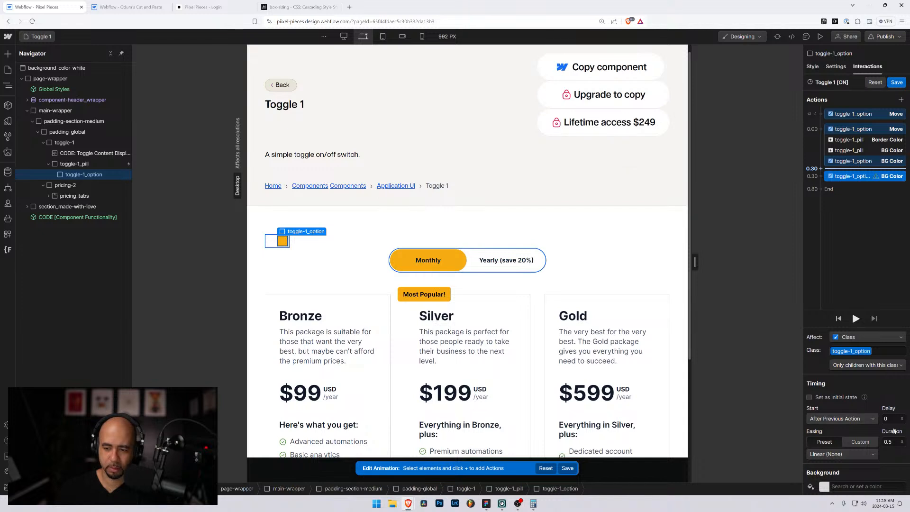
{"action": "type", "text": "0.3"}
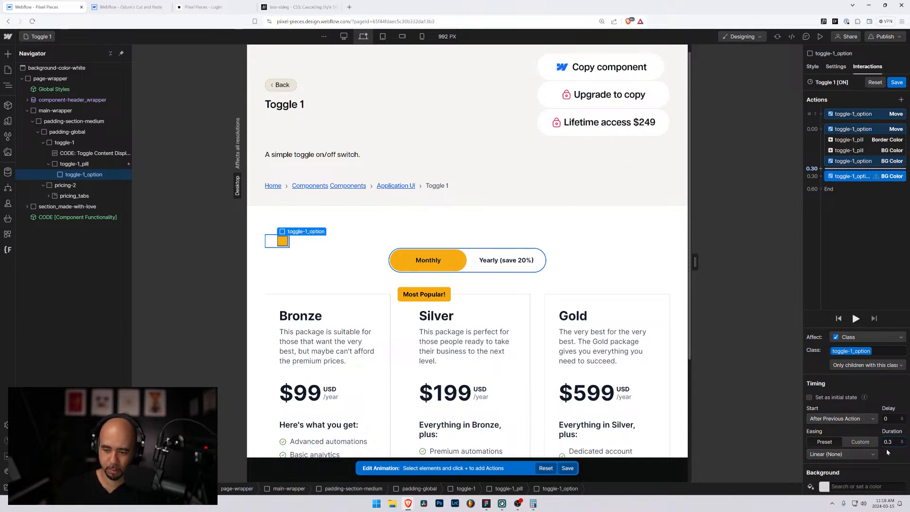
{"action": "left_click", "coordinate": [859, 453]}
{"action": "left_click", "coordinate": [832, 335]}
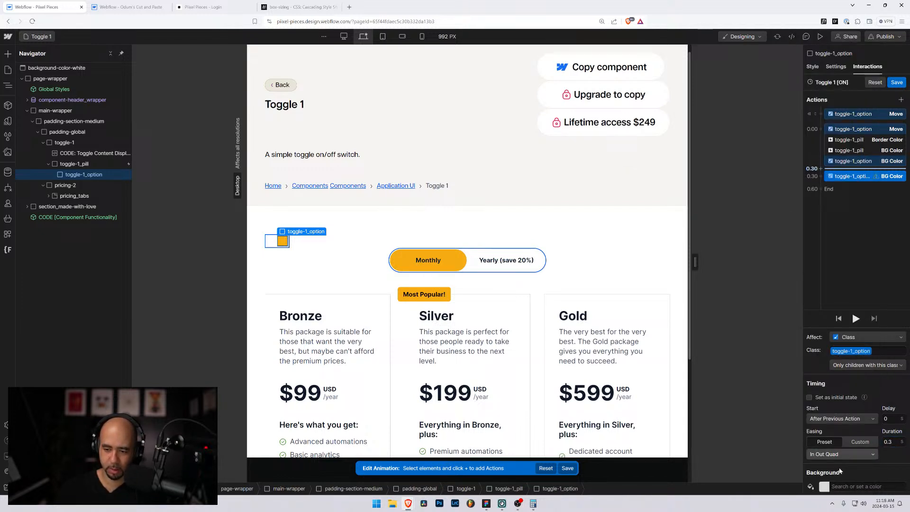
Step: Set the option's second BG Color action to secondary 700 and start it With Previous Action
{"action": "left_click", "coordinate": [819, 482]}
{"action": "scroll", "coordinate": [834, 426], "scroll_direction": "down", "scroll_amount": 3}
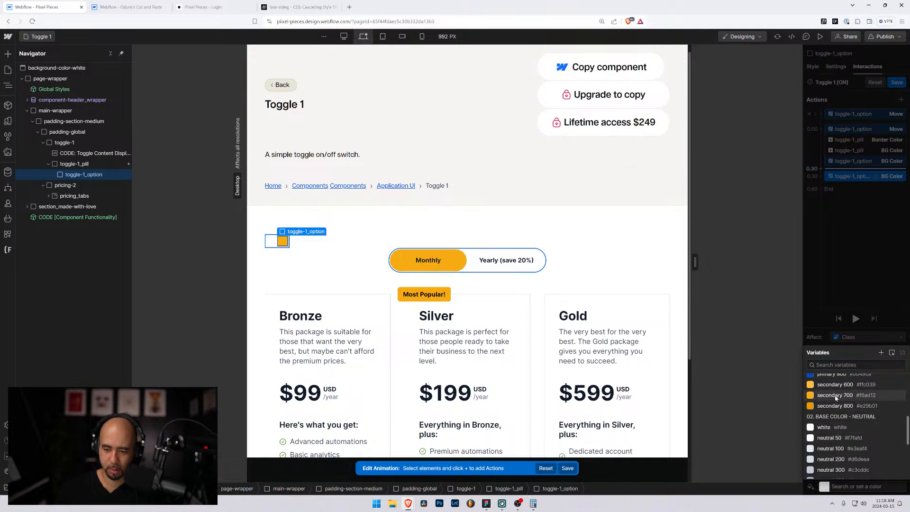
{"action": "left_click", "coordinate": [834, 399]}
{"action": "left_click", "coordinate": [838, 418]}
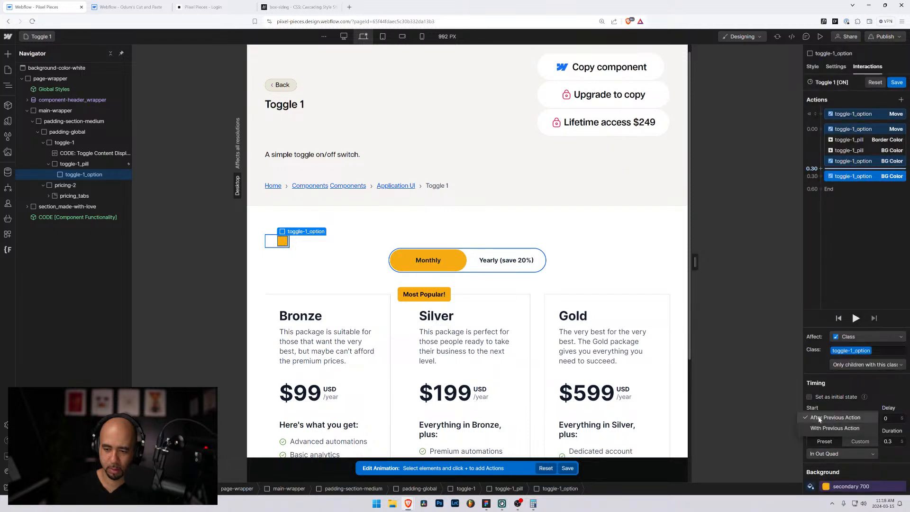
{"action": "left_click", "coordinate": [827, 426]}
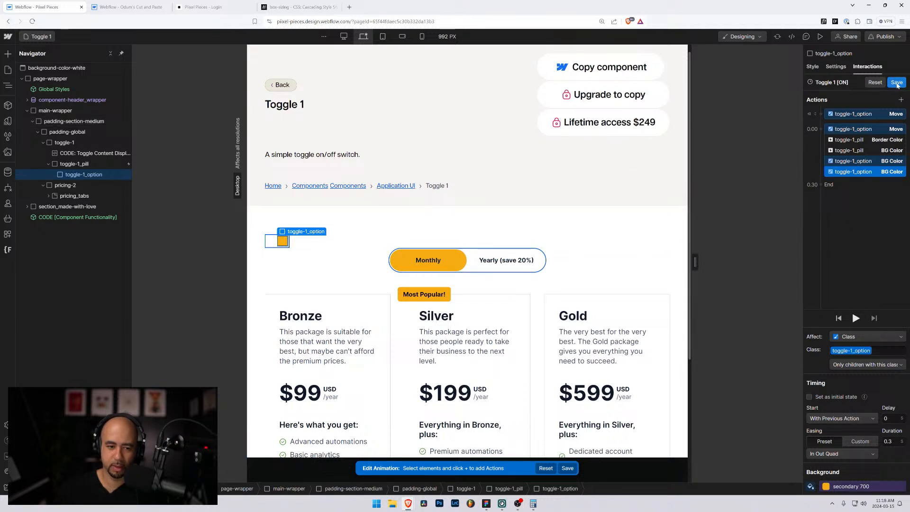
Step: Save the Toggle 1 [ON] animation and test the toggle's click in preview mode
{"action": "left_click", "coordinate": [896, 83]}
{"action": "left_click", "coordinate": [819, 36]}
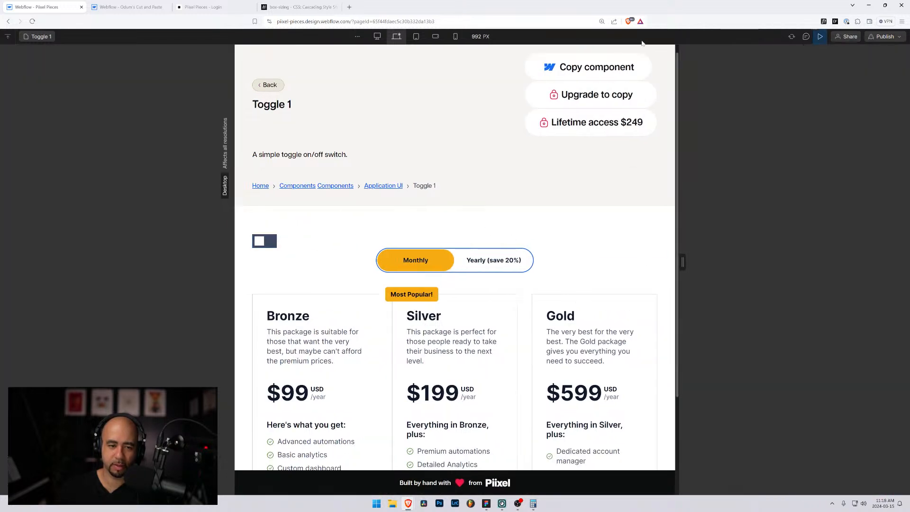
{"action": "left_click", "coordinate": [274, 239]}
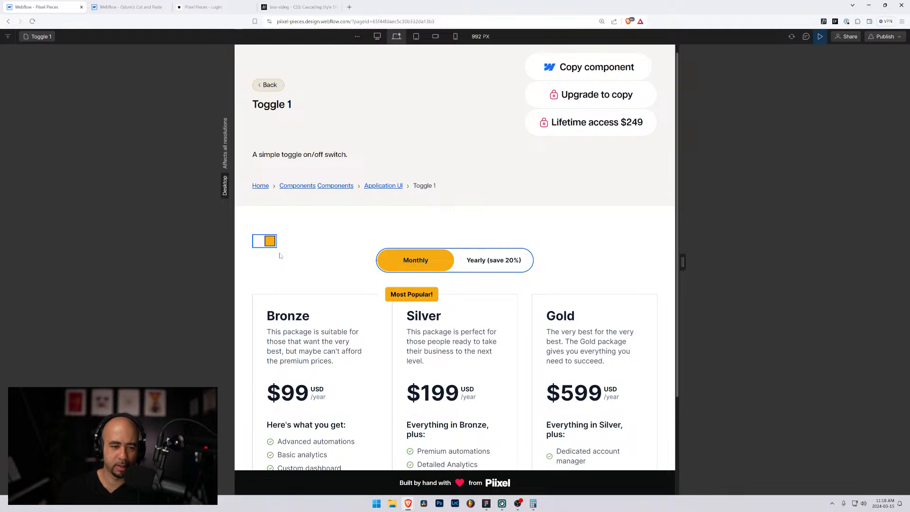
{"action": "left_click", "coordinate": [820, 36]}
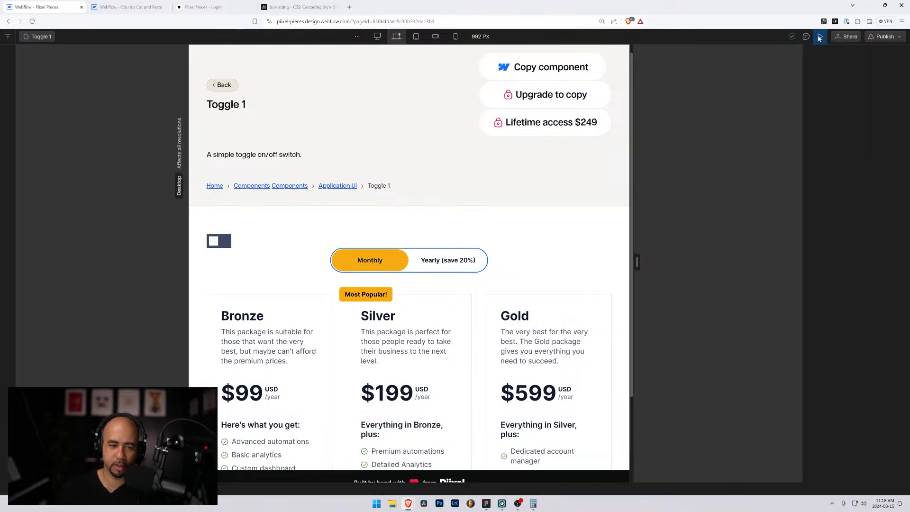
Step: Reopen the Toggle 1 [ON] animation and add a Border Color action for toggle-1_option after its last action
{"action": "scroll", "coordinate": [836, 218], "scroll_direction": "down", "scroll_amount": 10}
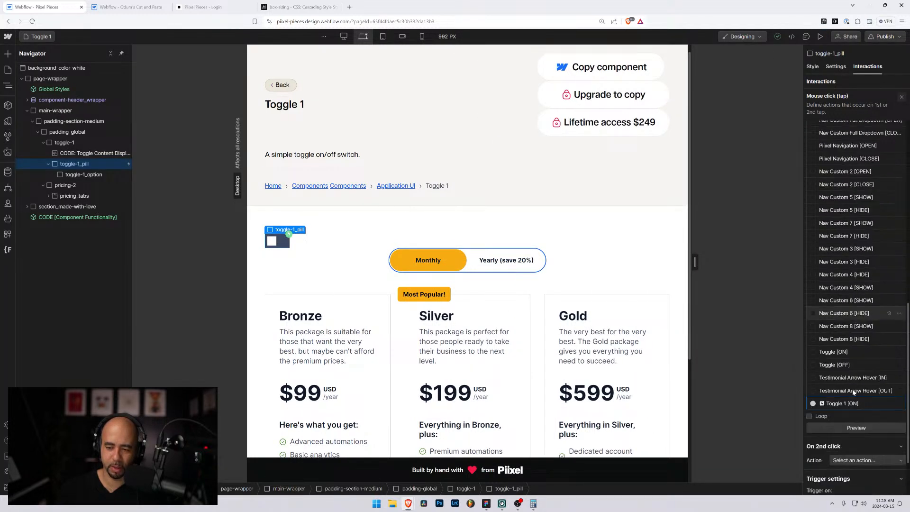
{"action": "left_click", "coordinate": [844, 329]}
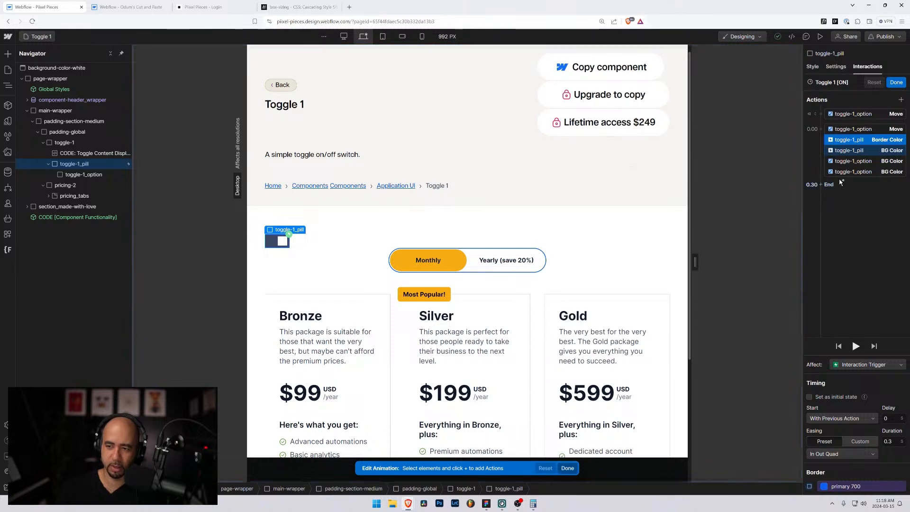
{"action": "left_click", "coordinate": [88, 174]}
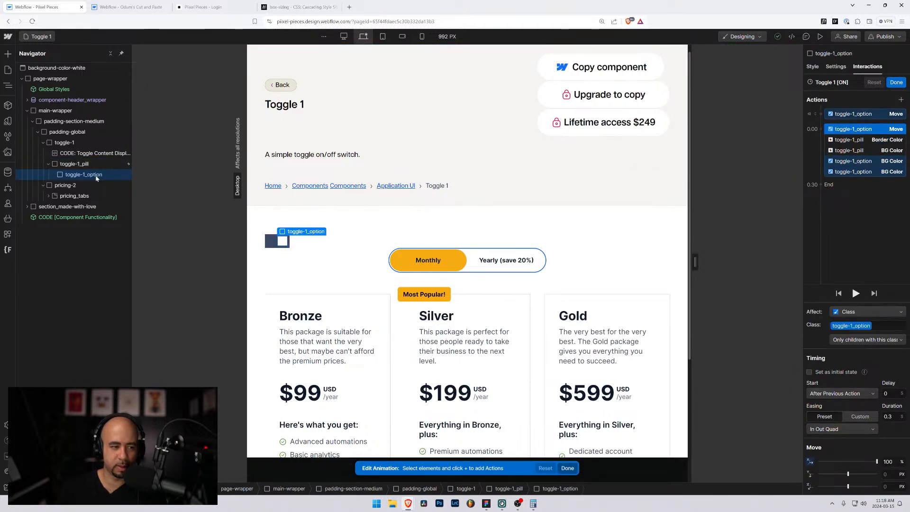
{"action": "left_click", "coordinate": [821, 180]}
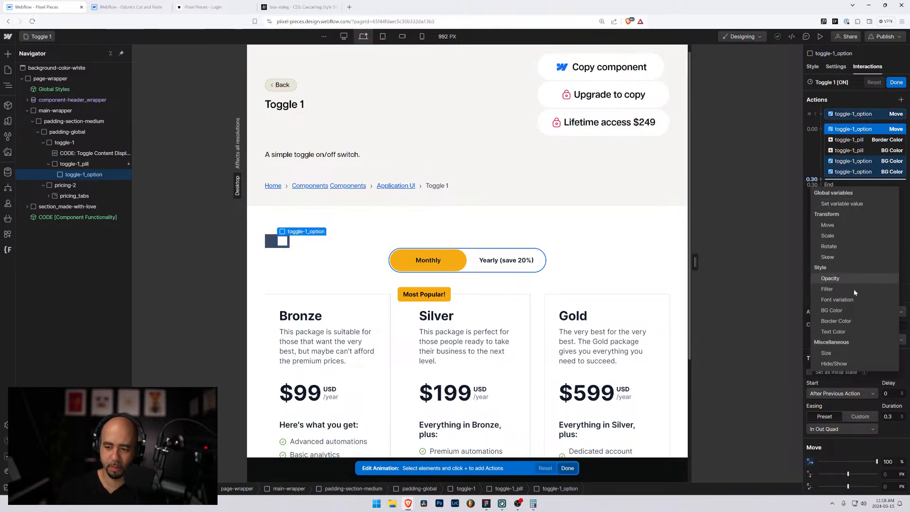
{"action": "left_click", "coordinate": [831, 320]}
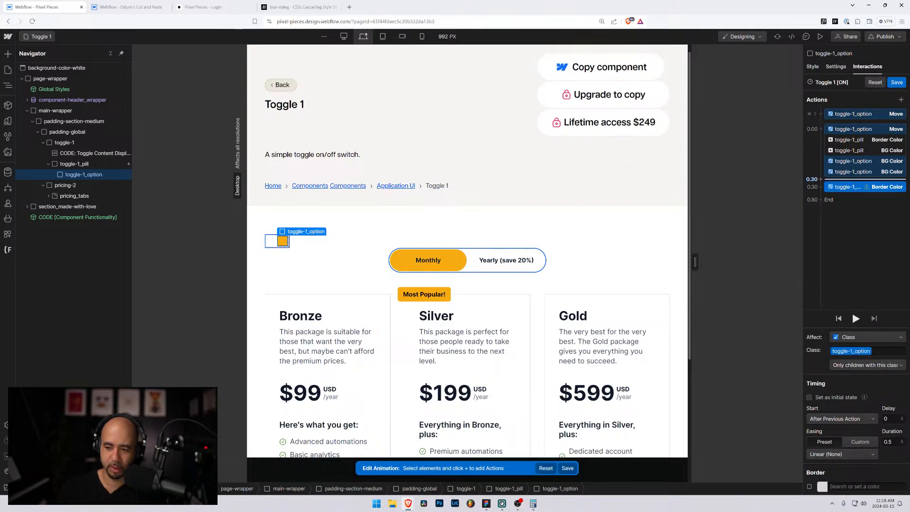
Step: Give the option's Border Color action a 0.3 s duration, In Out Quad easing and the secondary 700 colour
{"action": "left_click", "coordinate": [887, 441]}
{"action": "type", "text": "0.3"}
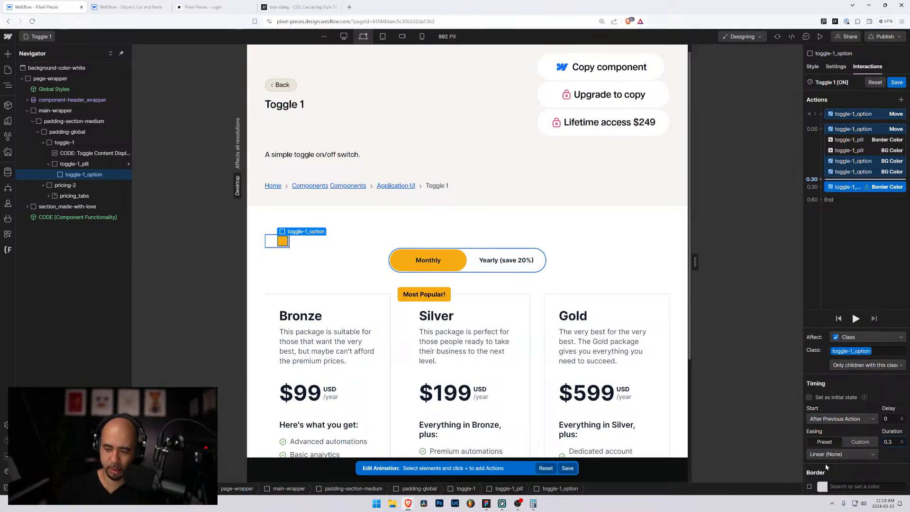
{"action": "left_click", "coordinate": [848, 454]}
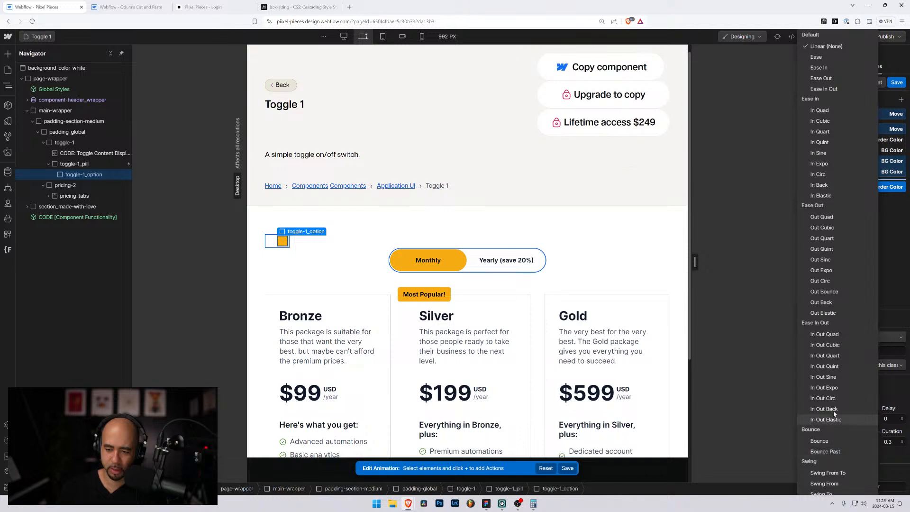
{"action": "left_click", "coordinate": [829, 335]}
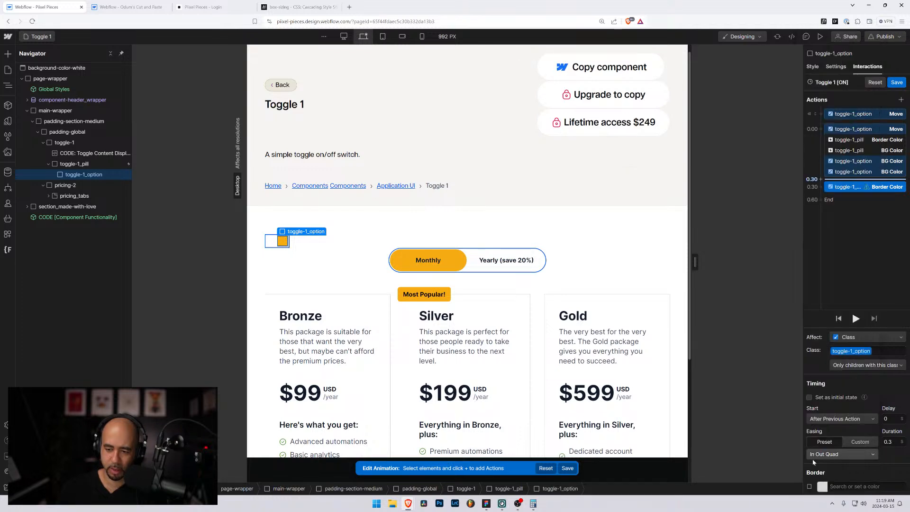
{"action": "left_click", "coordinate": [819, 484]}
{"action": "type", "text": "70"}
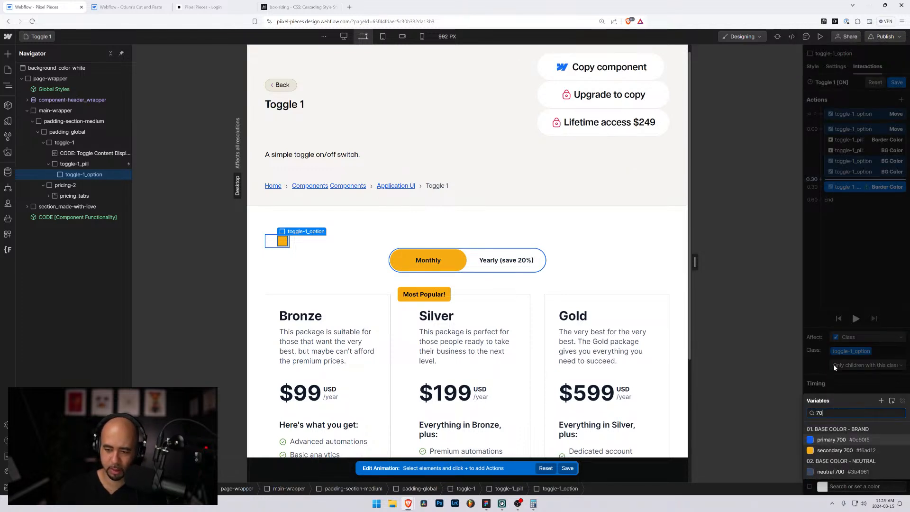
{"action": "left_click", "coordinate": [835, 450]}
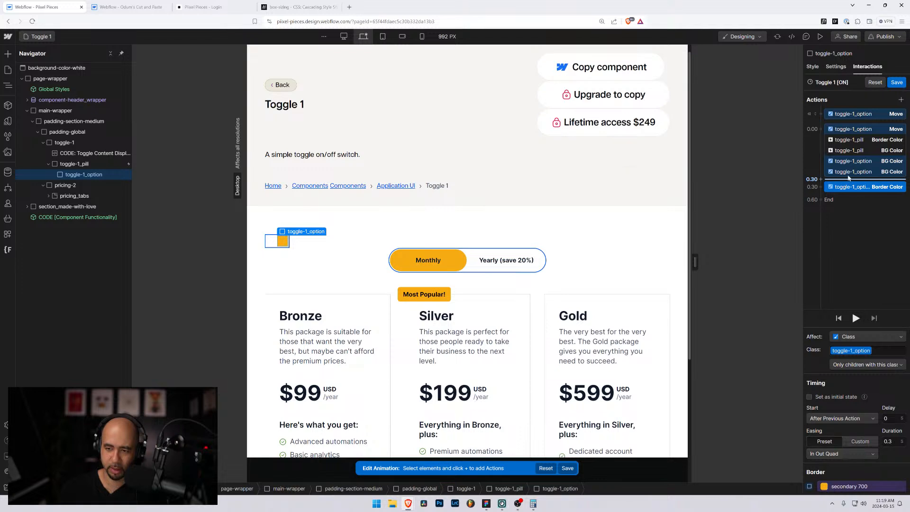
Step: Start the option's Border Color action With Previous Action and save the animation
{"action": "left_click", "coordinate": [839, 418]}
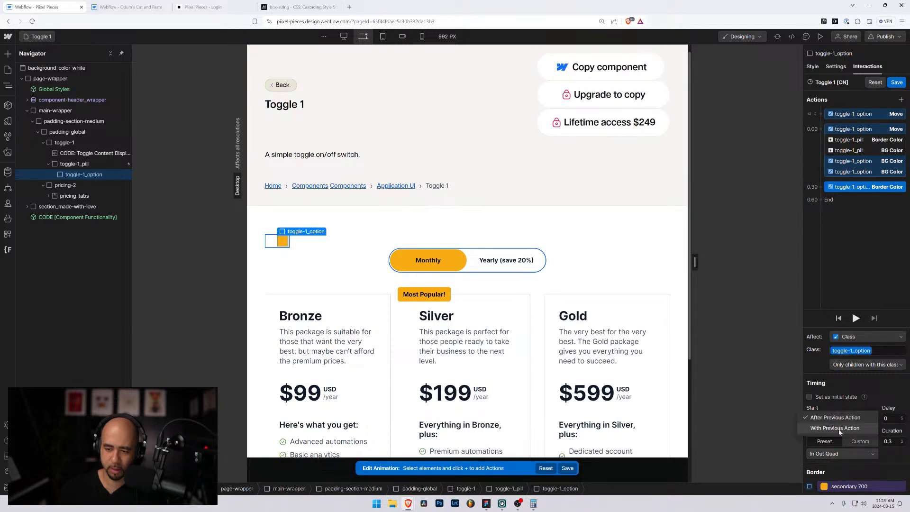
{"action": "left_click", "coordinate": [835, 427]}
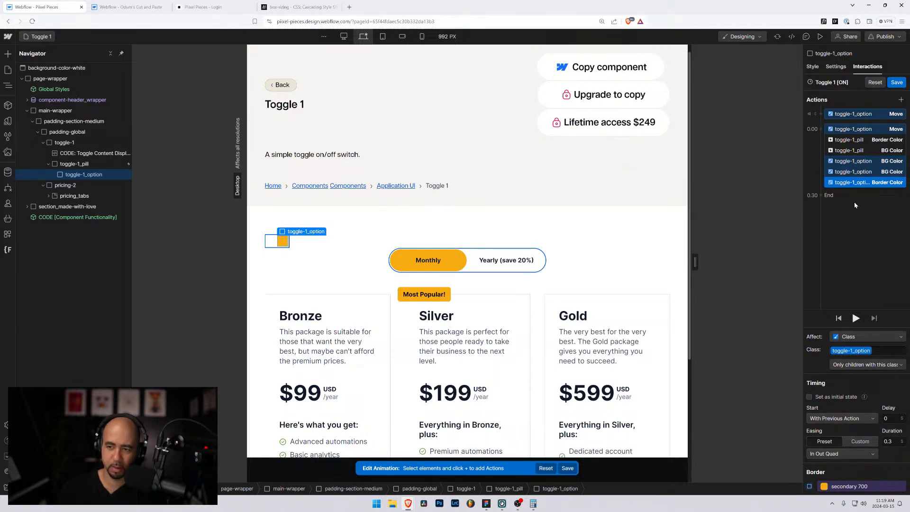
{"action": "left_click", "coordinate": [896, 82]}
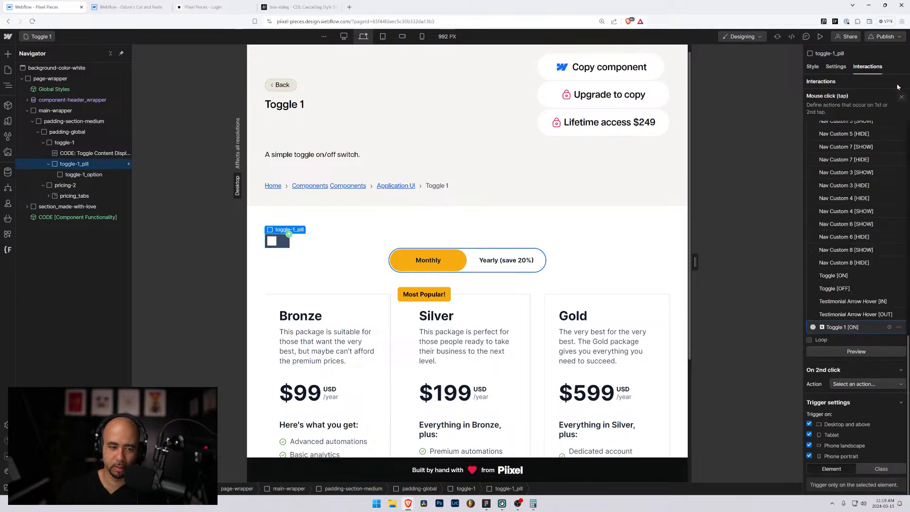
Step: Preview the page, switch the toggle on and examine how its pill and option render at different browser zoom levels
{"action": "left_click", "coordinate": [820, 36]}
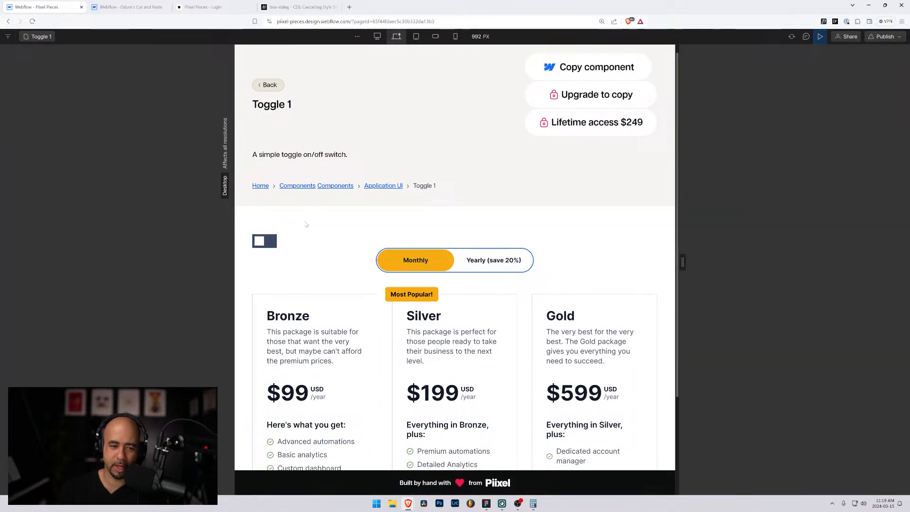
{"action": "left_click", "coordinate": [259, 242]}
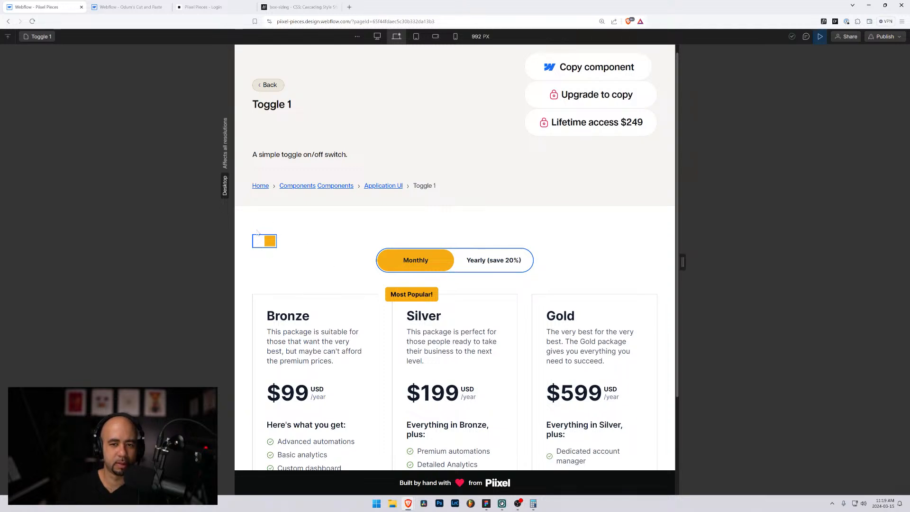
{"action": "key", "text": "ctrl+minus"}
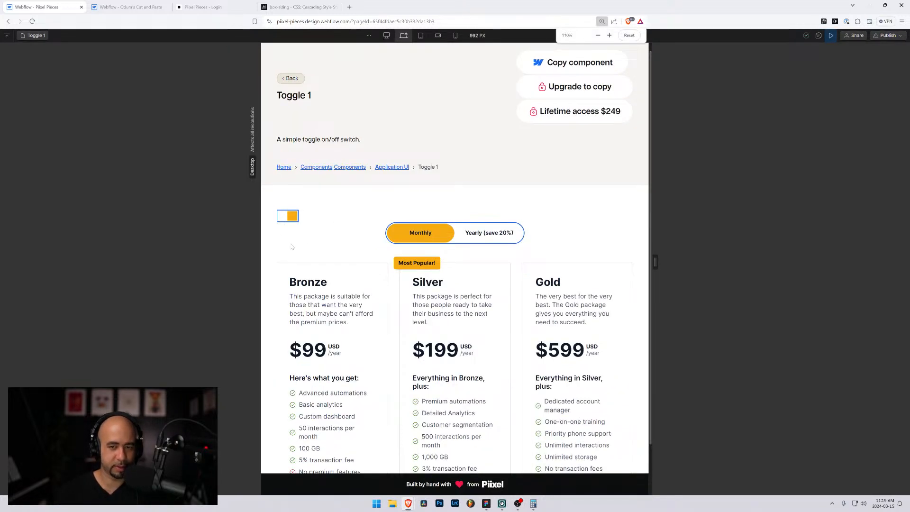
{"action": "key", "text": "ctrl+minus"}
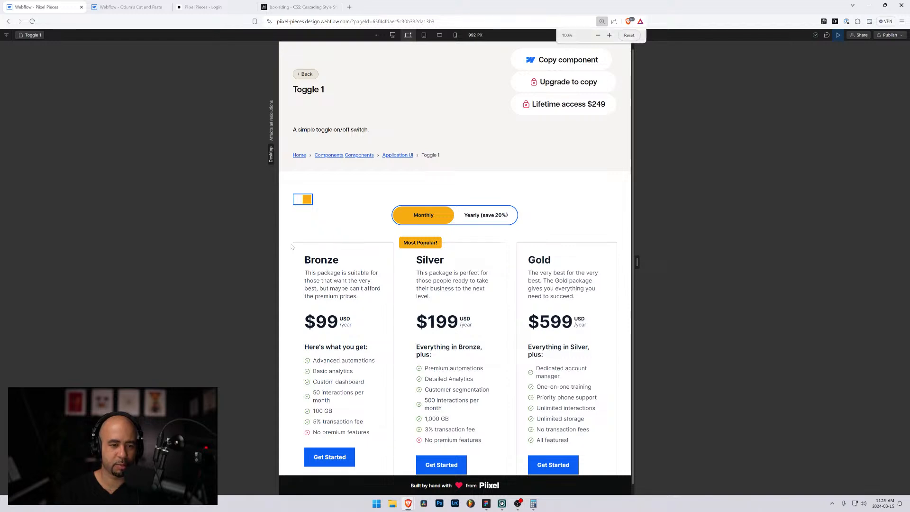
{"action": "key", "text": "ctrl+plus"}
{"action": "key", "text": "ctrl+plus"}
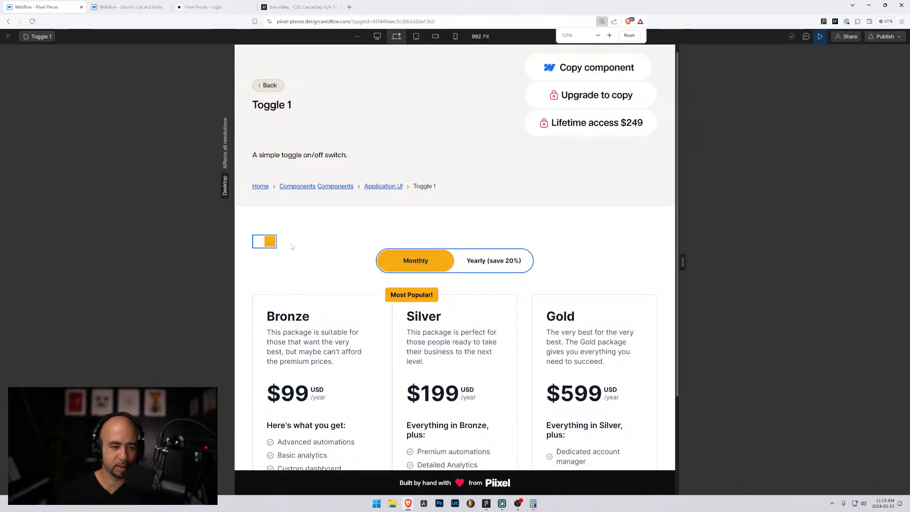
{"action": "key", "text": "ctrl+minus"}
{"action": "key", "text": "ctrl+plus"}
{"action": "key", "text": "ctrl+plus"}
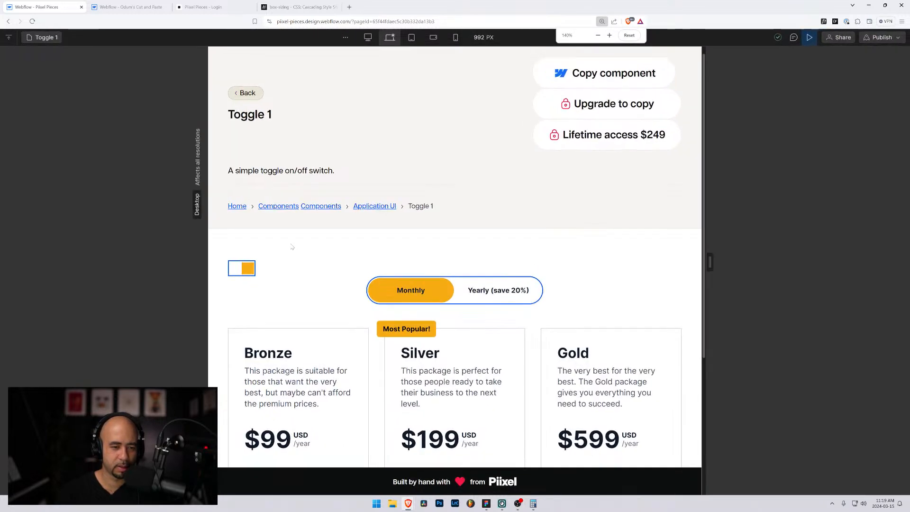
{"action": "key", "text": "ctrl+minus"}
{"action": "key", "text": "ctrl+minus"}
{"action": "key", "text": "ctrl+minus"}
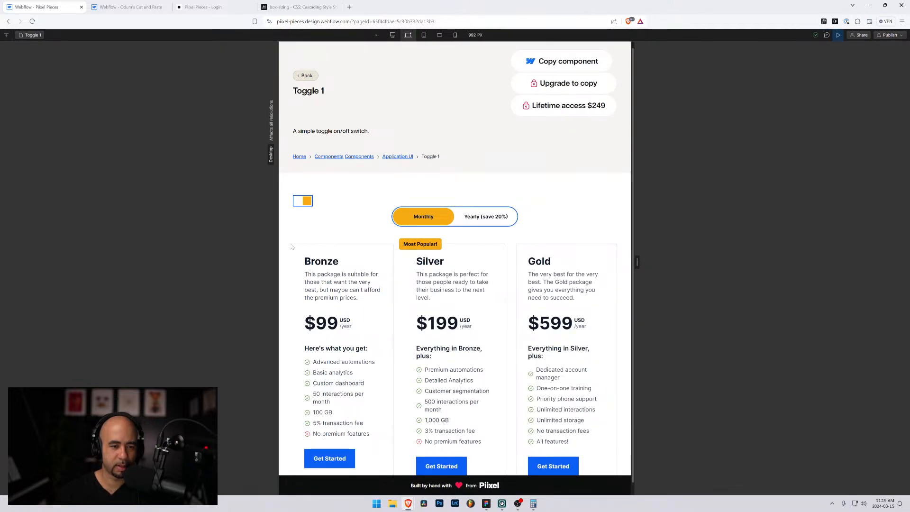
{"action": "key", "text": "ctrl+plus"}
{"action": "key", "text": "ctrl+plus"}
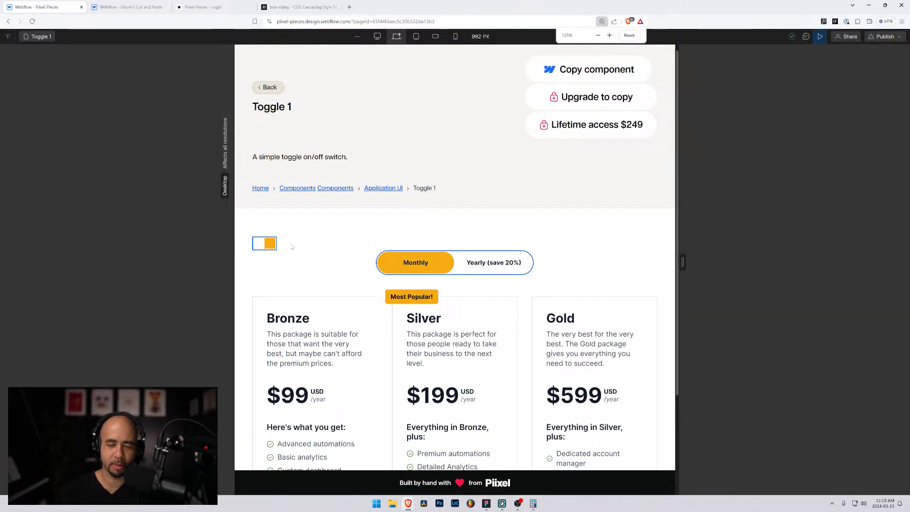
{"action": "left_click", "coordinate": [819, 36]}
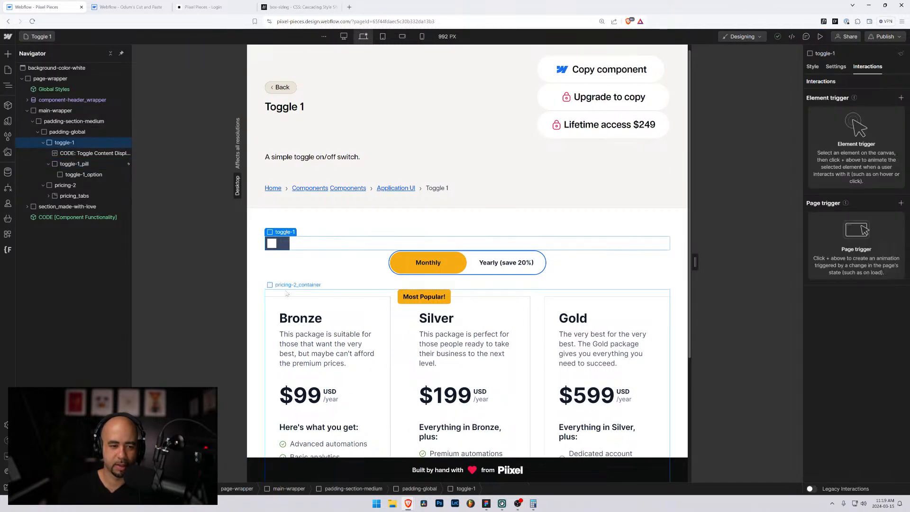
Step: Duplicate the Toggle 1 [ON] animation in toggle-1_pill's mouse click interaction
{"action": "left_click", "coordinate": [268, 215]}
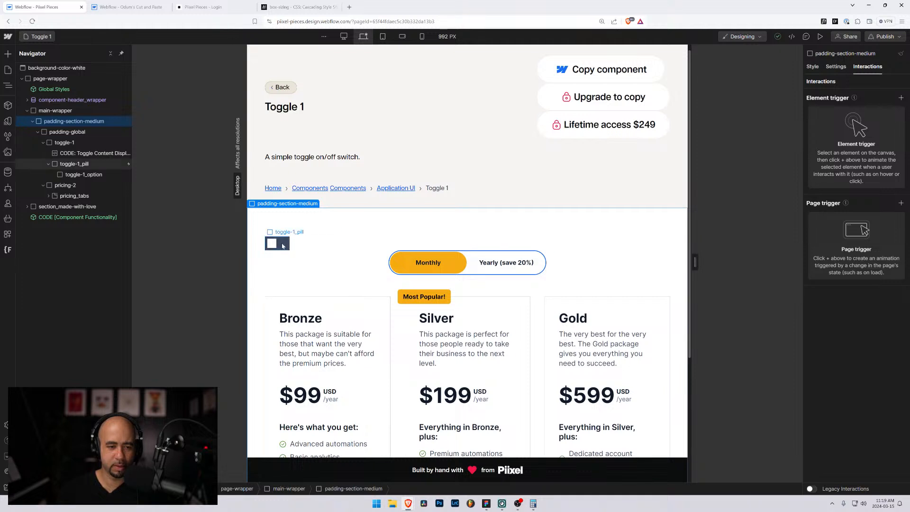
{"action": "left_click", "coordinate": [49, 166]}
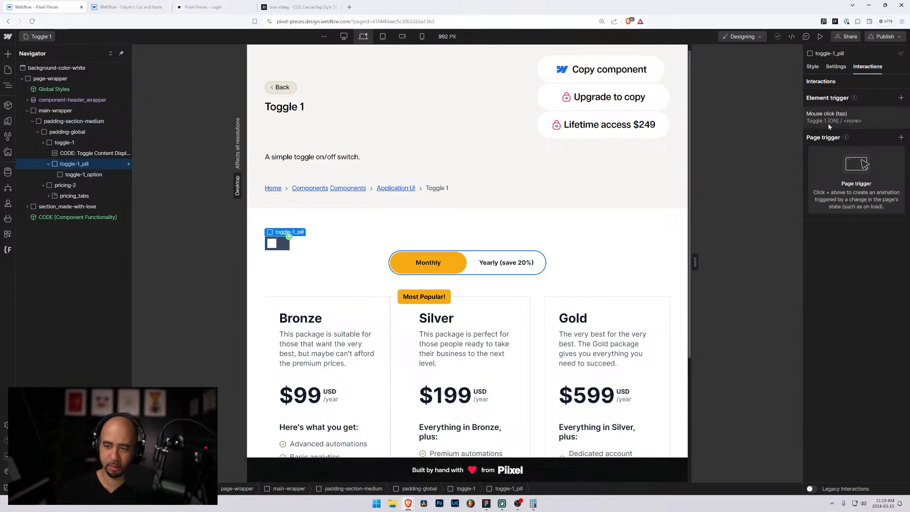
{"action": "left_click", "coordinate": [828, 121]}
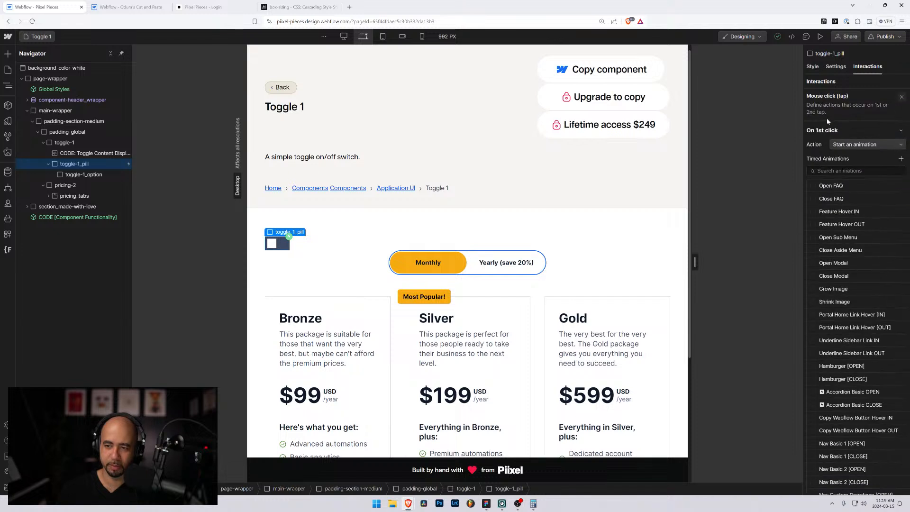
{"action": "scroll", "coordinate": [848, 285], "scroll_direction": "down", "scroll_amount": 8}
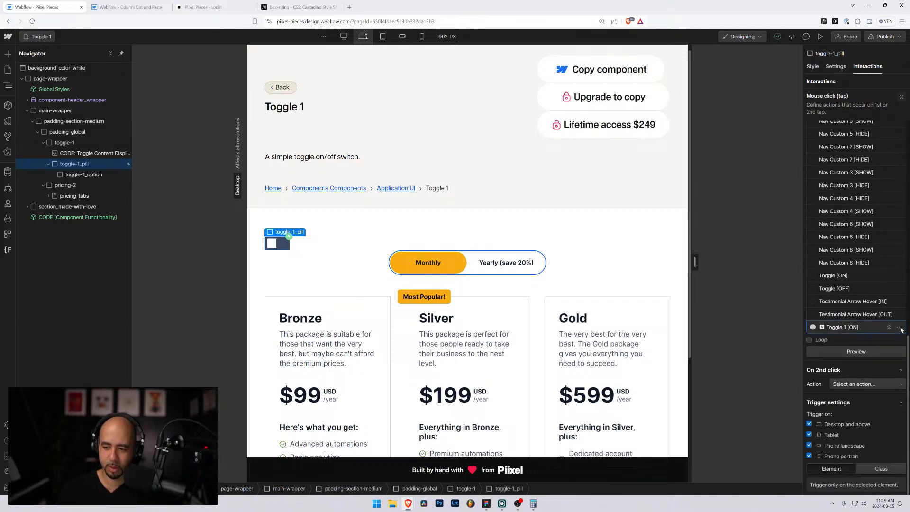
{"action": "left_click", "coordinate": [899, 327]}
{"action": "left_click", "coordinate": [879, 363]}
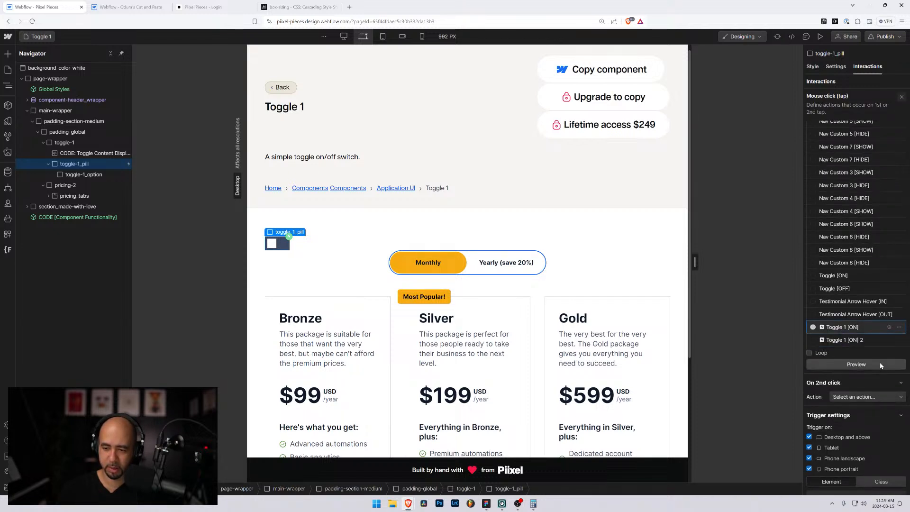
Step: Open the duplicated animation and rename it Toggle 1 [OFF]
{"action": "scroll", "coordinate": [865, 345], "scroll_direction": "down", "scroll_amount": 1}
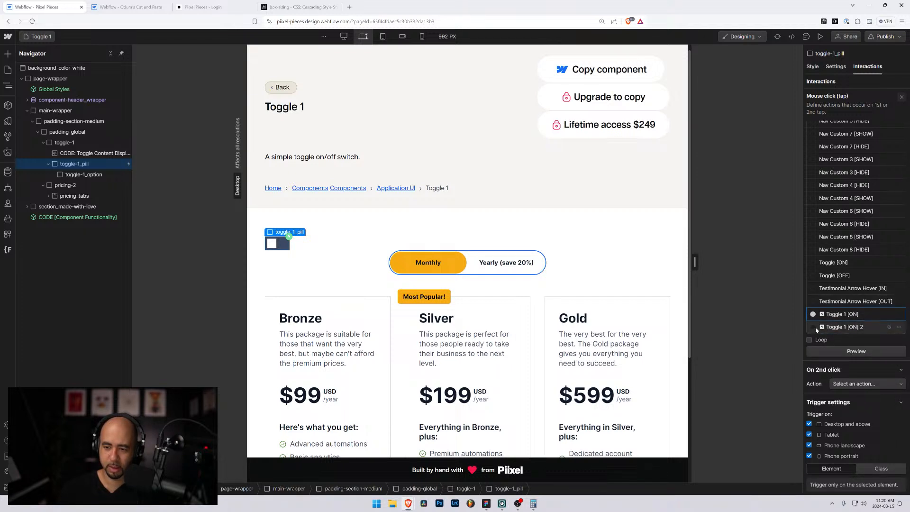
{"action": "left_click", "coordinate": [857, 327]}
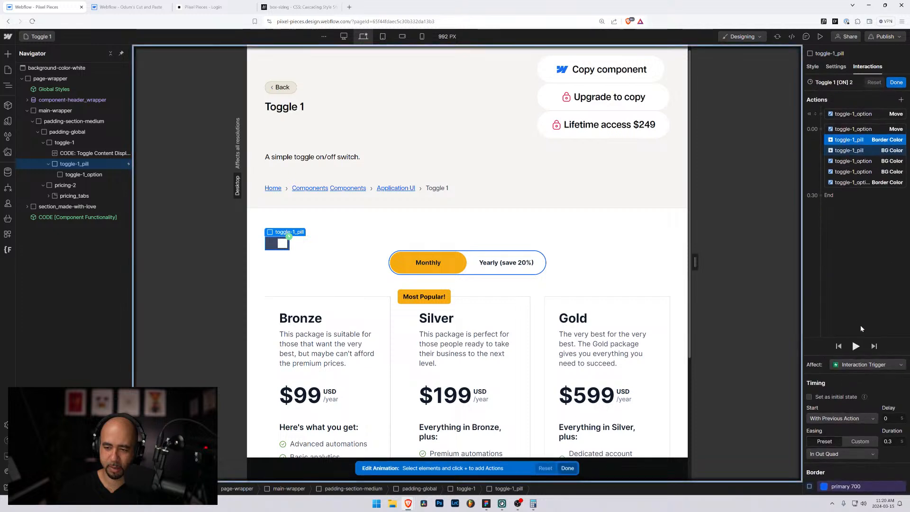
{"action": "left_click", "coordinate": [846, 82]}
{"action": "key", "text": "Right"}
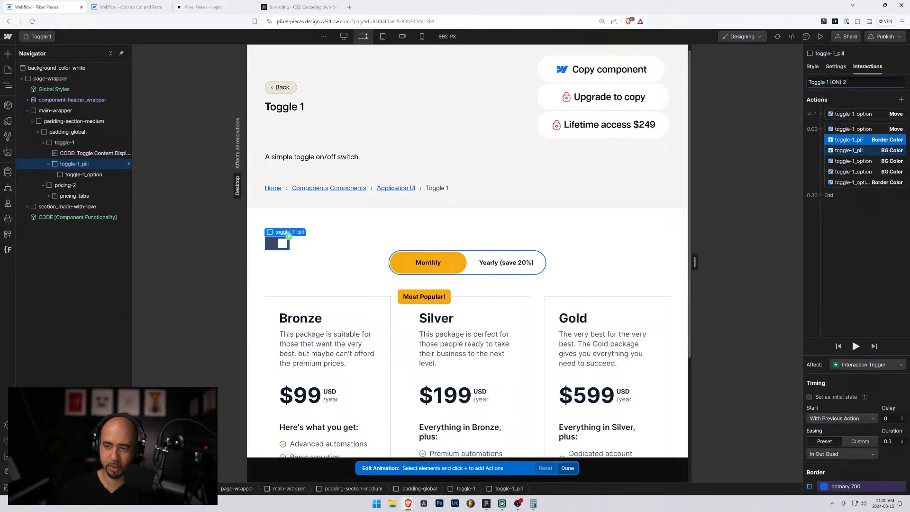
{"action": "key", "text": "shift+Left"}
{"action": "key", "text": "shift+Left"}
{"action": "key", "text": "shift+Left"}
{"action": "key", "text": "shift+Left"}
{"action": "type", "text": "OFF"}
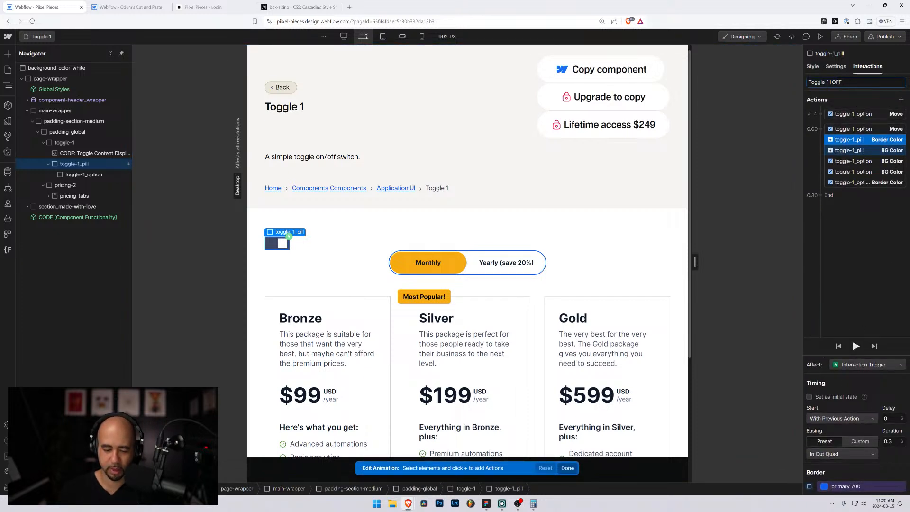
{"action": "type", "text": "]"}
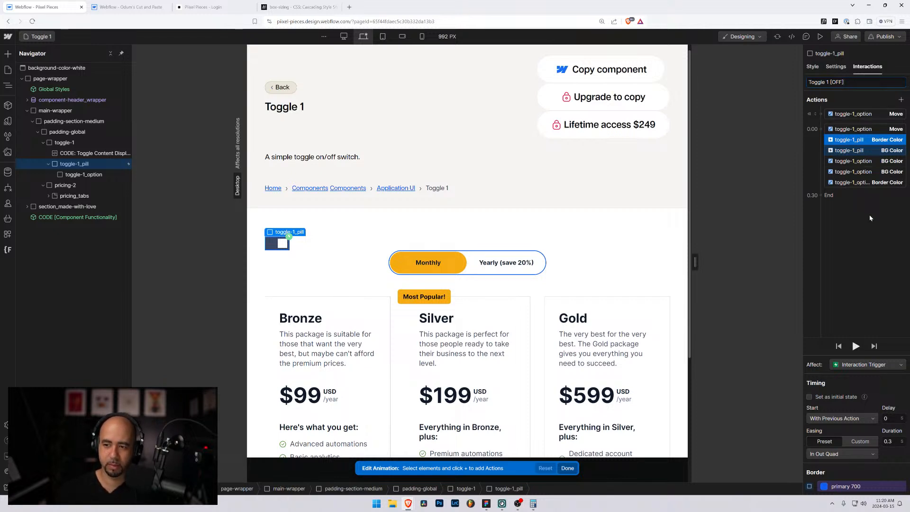
Step: In Toggle 1 [OFF], set the timed toggle-1_option Move action to 0% on the X axis and delete the initial-state Move action
{"action": "key", "text": "Return"}
{"action": "left_click", "coordinate": [870, 116]}
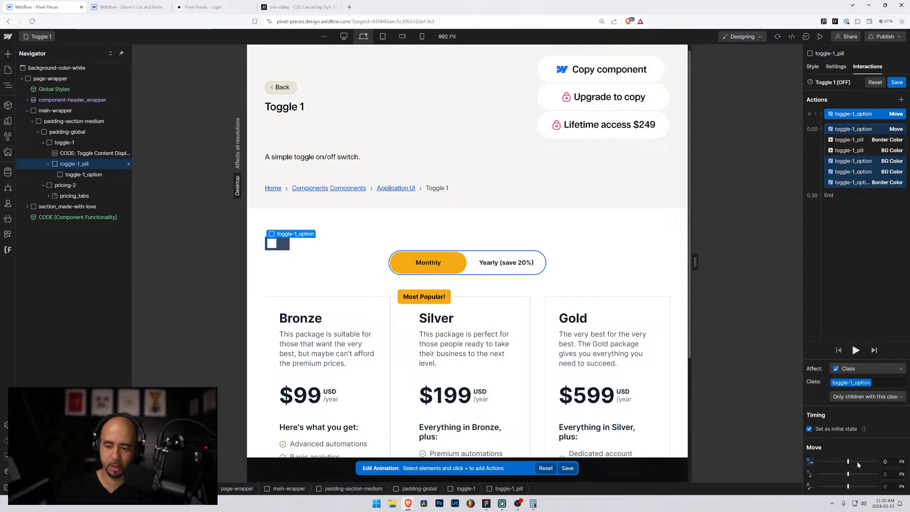
{"action": "left_click", "coordinate": [809, 429]}
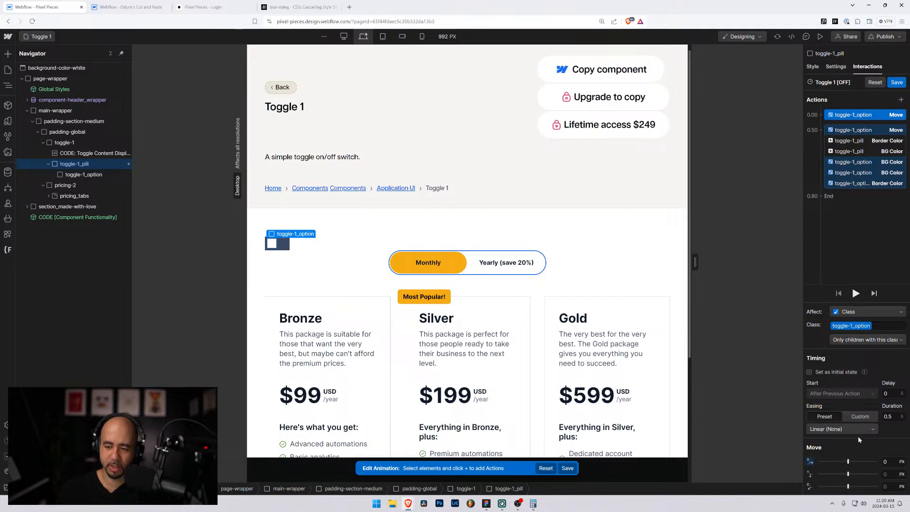
{"action": "left_click", "coordinate": [843, 131]}
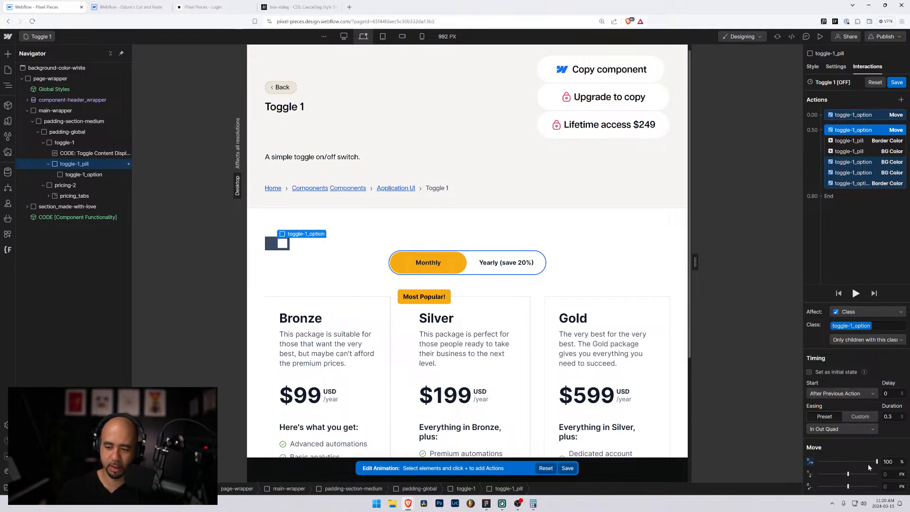
{"action": "left_click", "coordinate": [848, 461]}
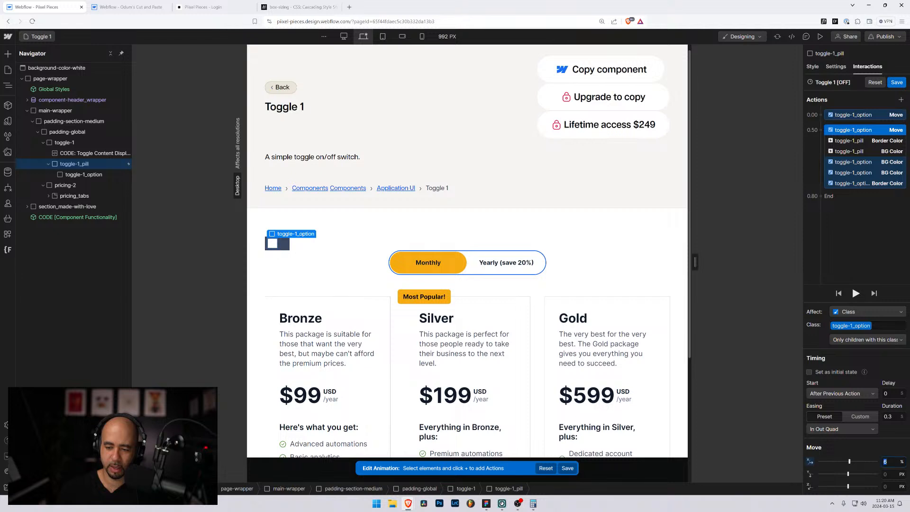
{"action": "type", "text": "0"}
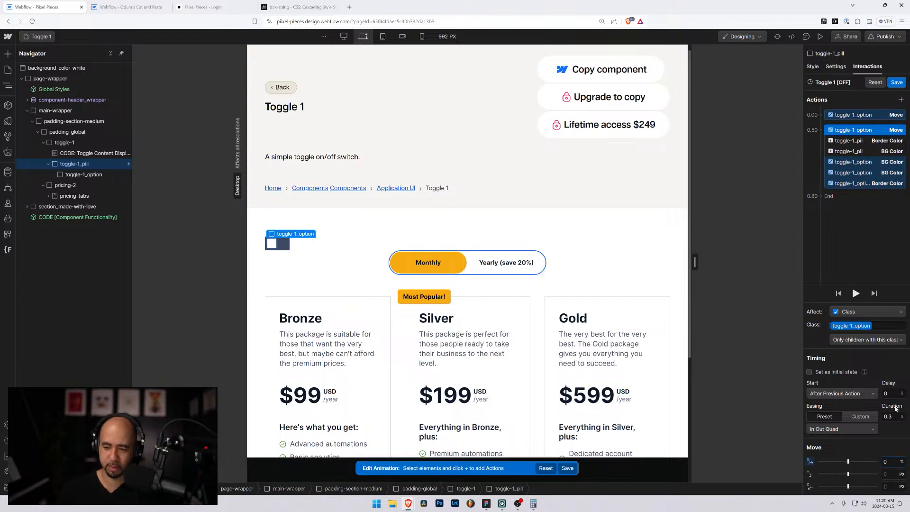
{"action": "right_click", "coordinate": [857, 117]}
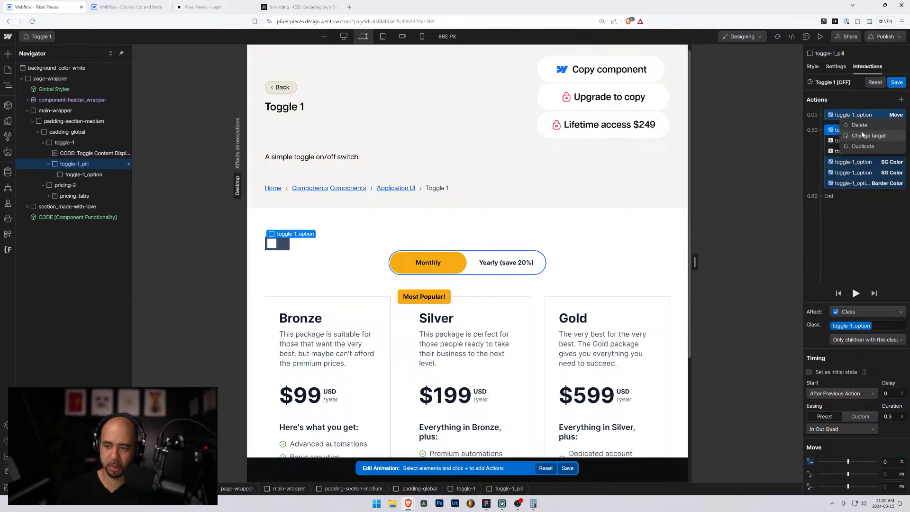
{"action": "left_click", "coordinate": [858, 125]}
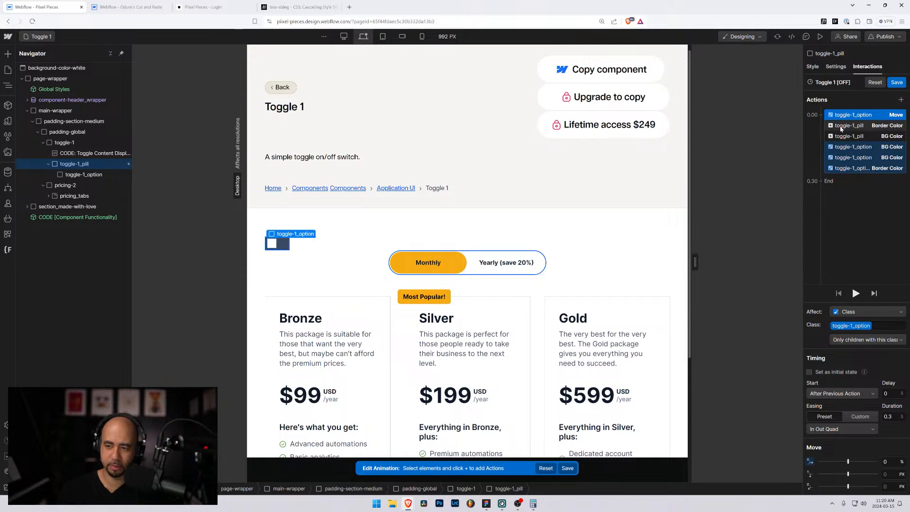
Step: Set both the Border Color and BG Color actions of toggle-1_pill to the neutral 700 variable
{"action": "left_click", "coordinate": [840, 127]}
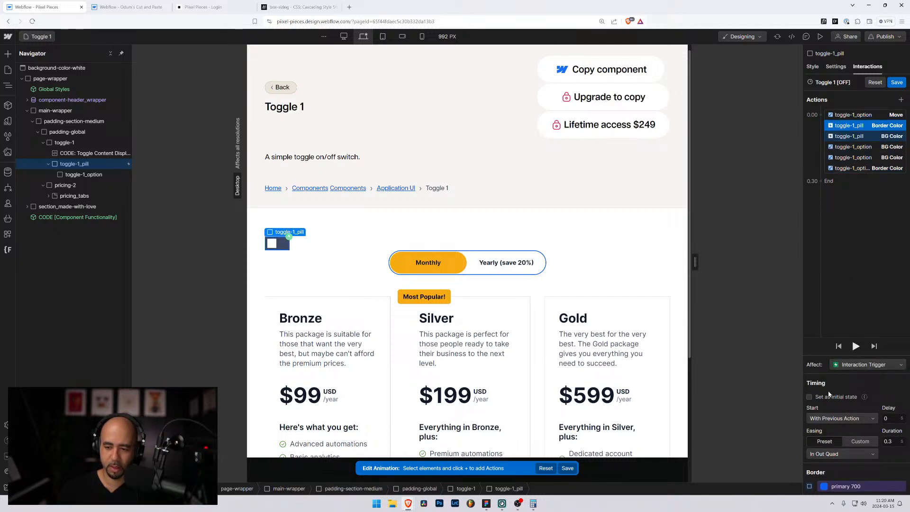
{"action": "left_click", "coordinate": [824, 486]}
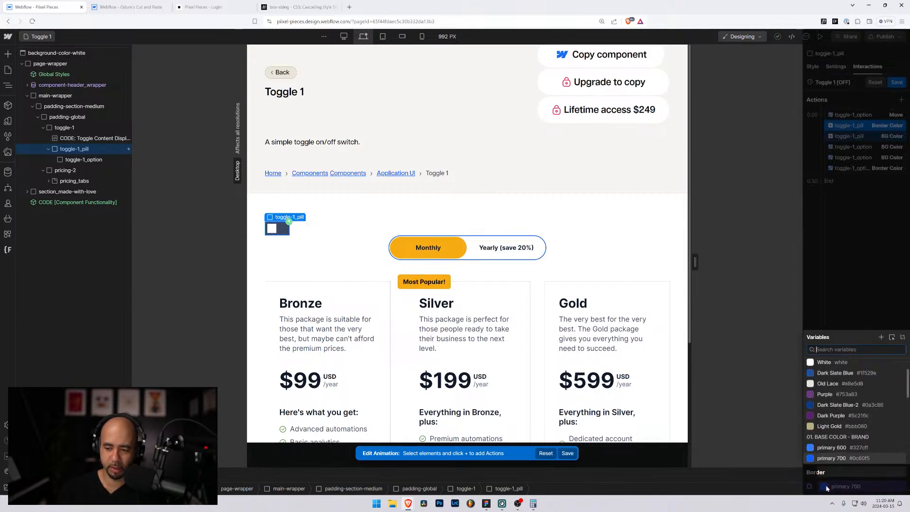
{"action": "type", "text": "700"}
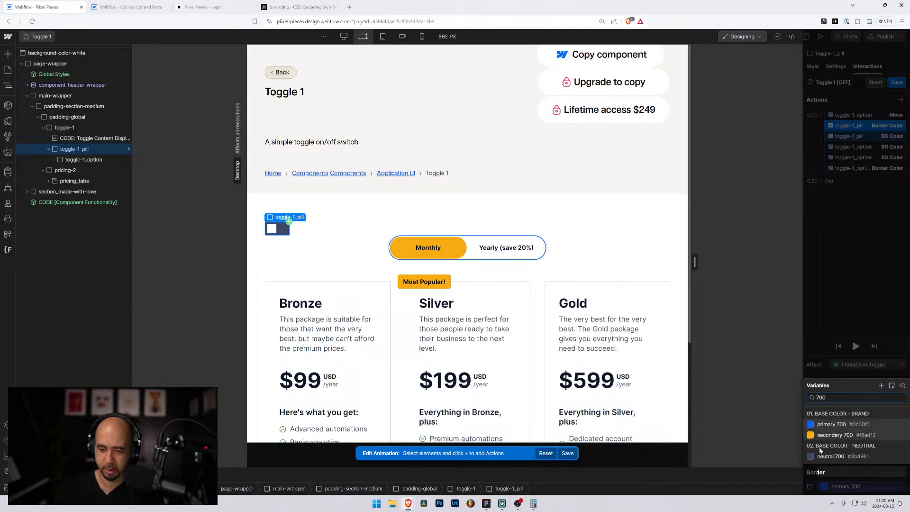
{"action": "left_click", "coordinate": [832, 456]}
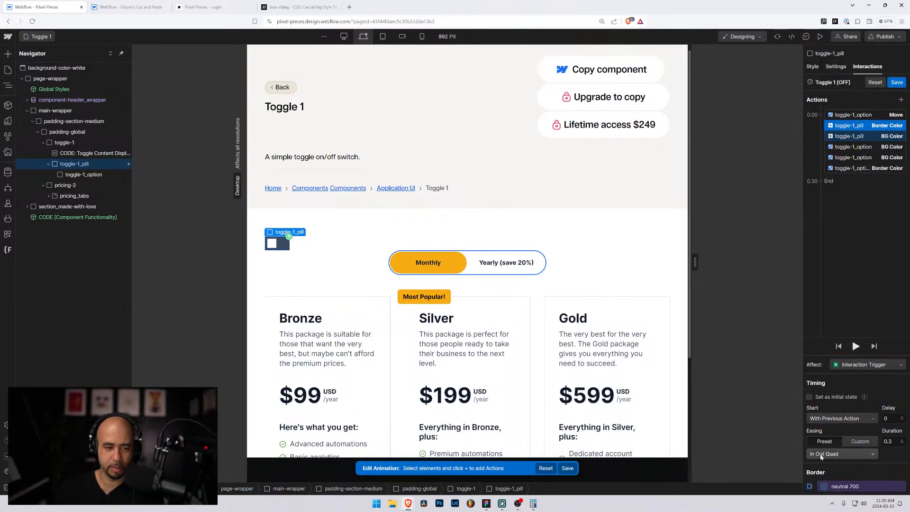
{"action": "left_click", "coordinate": [844, 137]}
{"action": "left_click", "coordinate": [834, 485]}
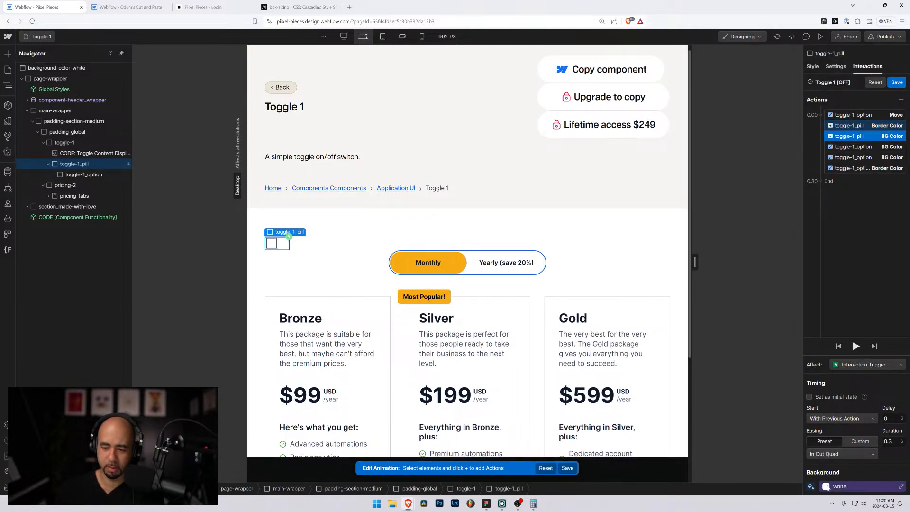
{"action": "scroll", "coordinate": [837, 408], "scroll_direction": "down", "scroll_amount": 5}
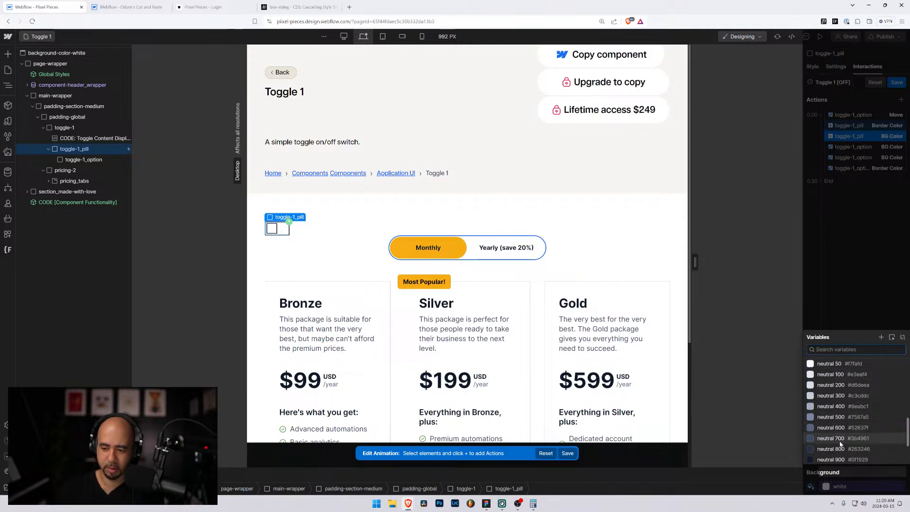
{"action": "left_click", "coordinate": [841, 439]}
Step: Set the first toggle-1_option BG Color action to the white variable
{"action": "left_click", "coordinate": [847, 147]}
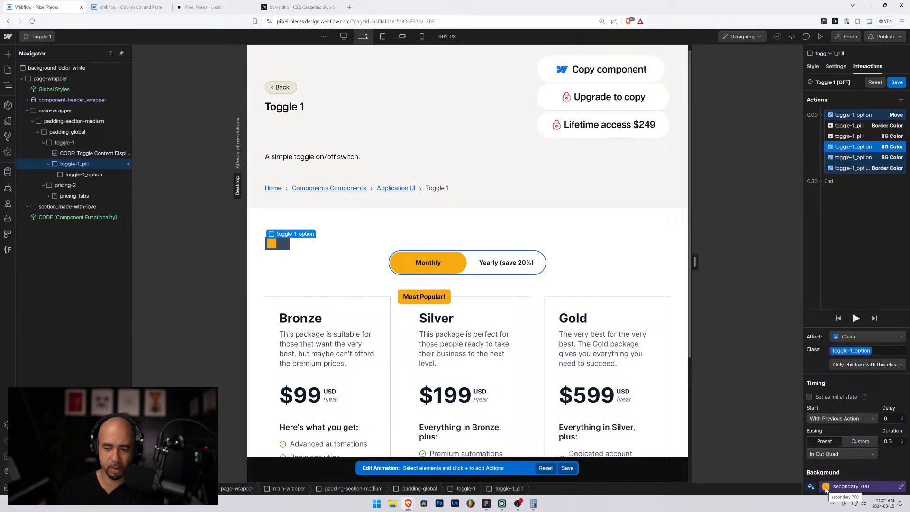
{"action": "left_click", "coordinate": [825, 488]}
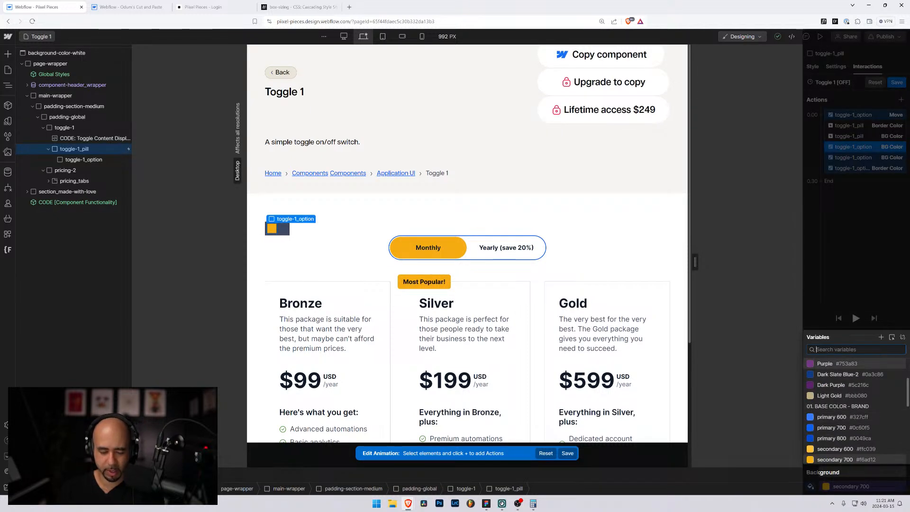
{"action": "type", "text": "wh"}
{"action": "left_click", "coordinate": [822, 459]}
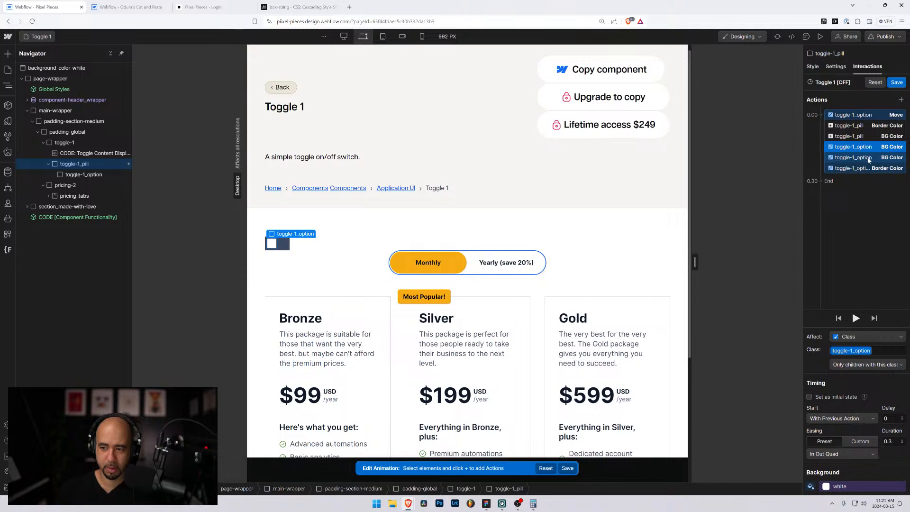
Step: Compare the colours assigned in the two toggle-1_option BG Color actions and its Border Color action
{"action": "left_click", "coordinate": [868, 159]}
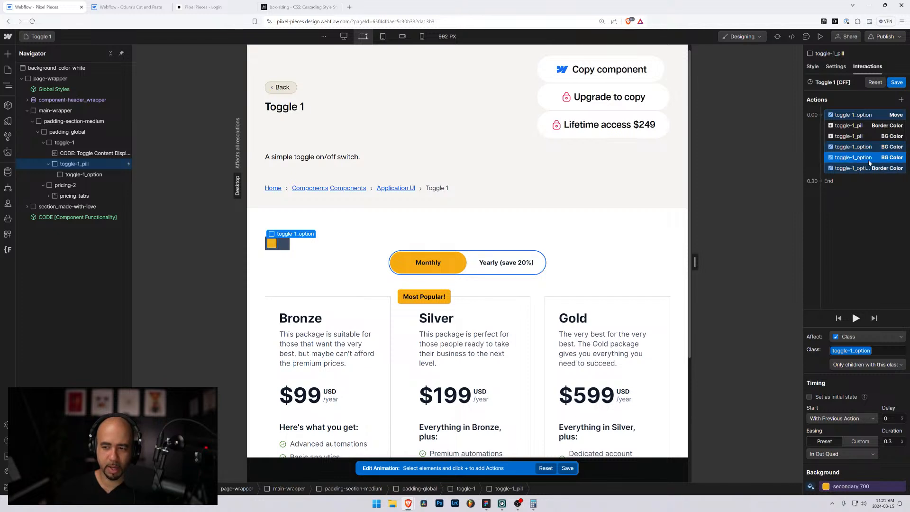
{"action": "left_click", "coordinate": [867, 149]}
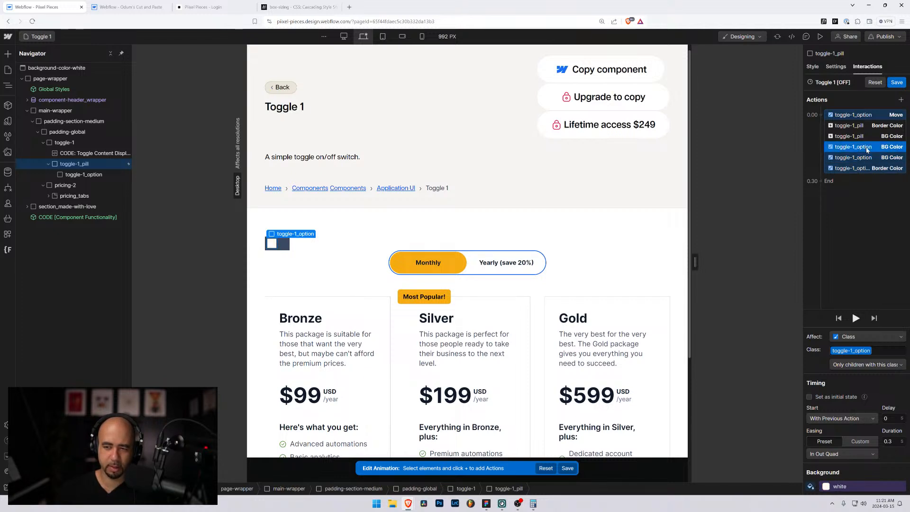
{"action": "left_click", "coordinate": [863, 157]}
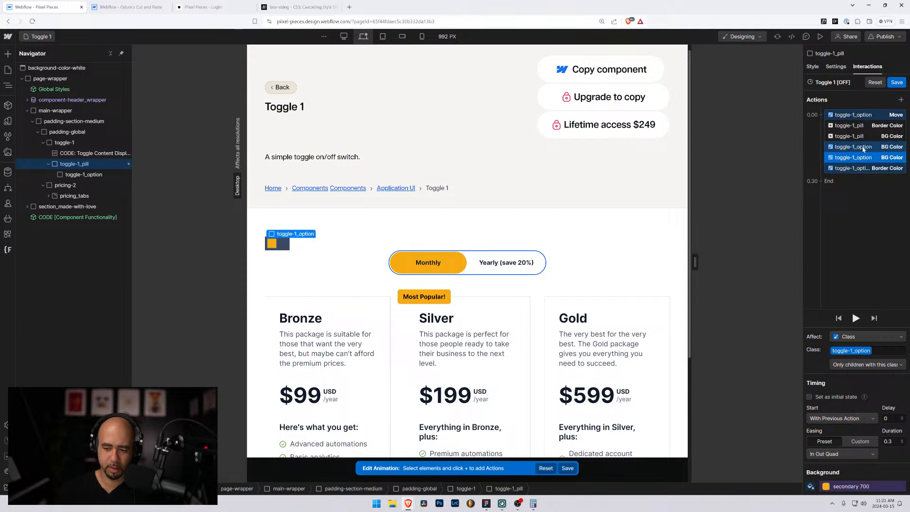
{"action": "left_click", "coordinate": [862, 148]}
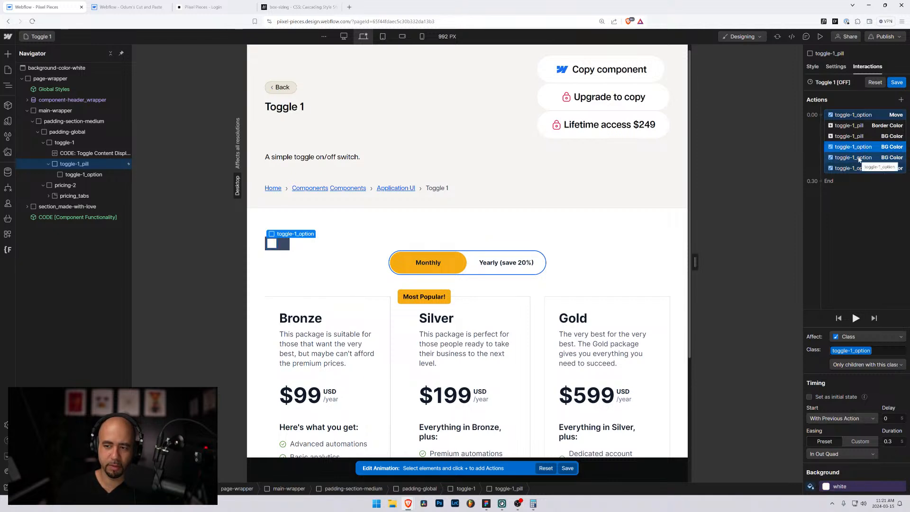
{"action": "left_click", "coordinate": [859, 158]}
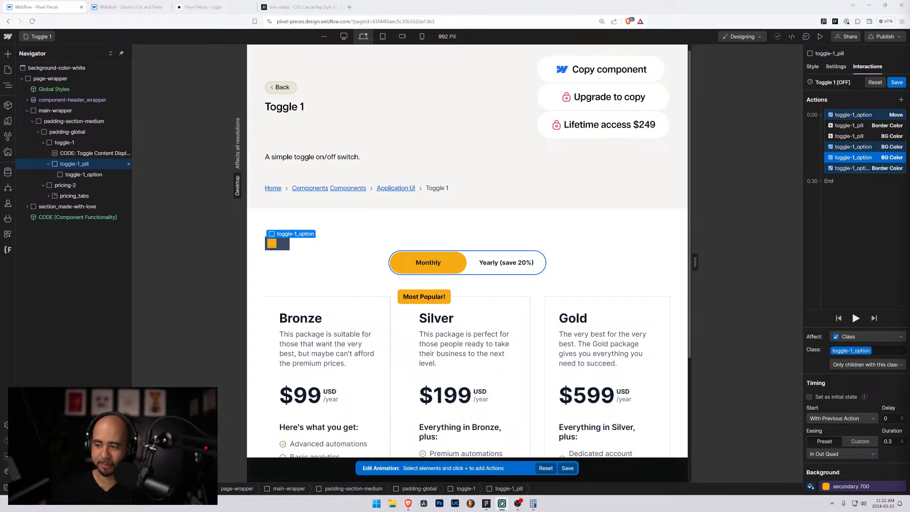
{"action": "left_click", "coordinate": [854, 397]}
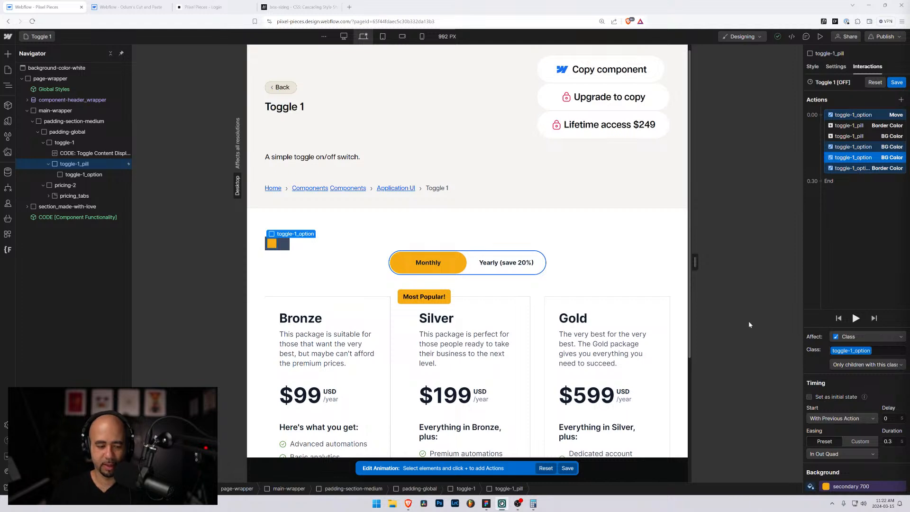
{"action": "left_click", "coordinate": [855, 169]}
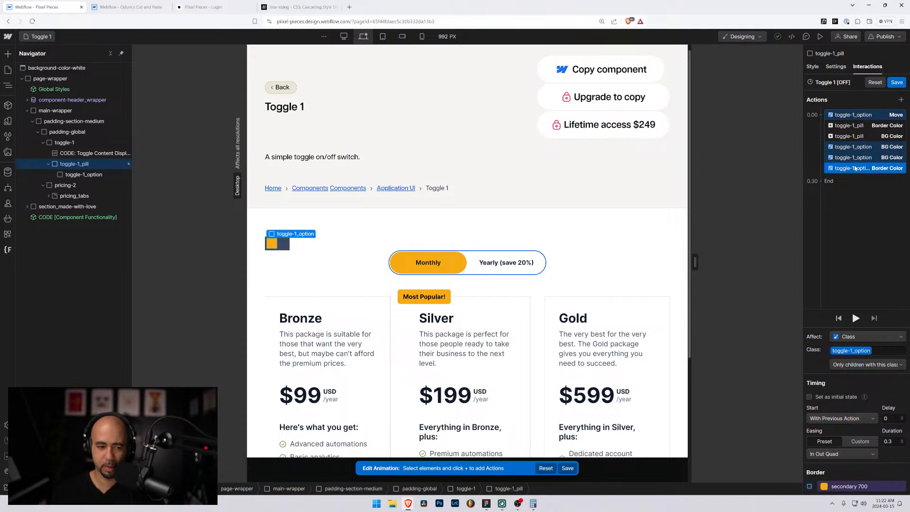
{"action": "left_click", "coordinate": [853, 157]}
Step: Set the toggle-1_option Border Color action to the neutral 700 variable
{"action": "left_click", "coordinate": [855, 169]}
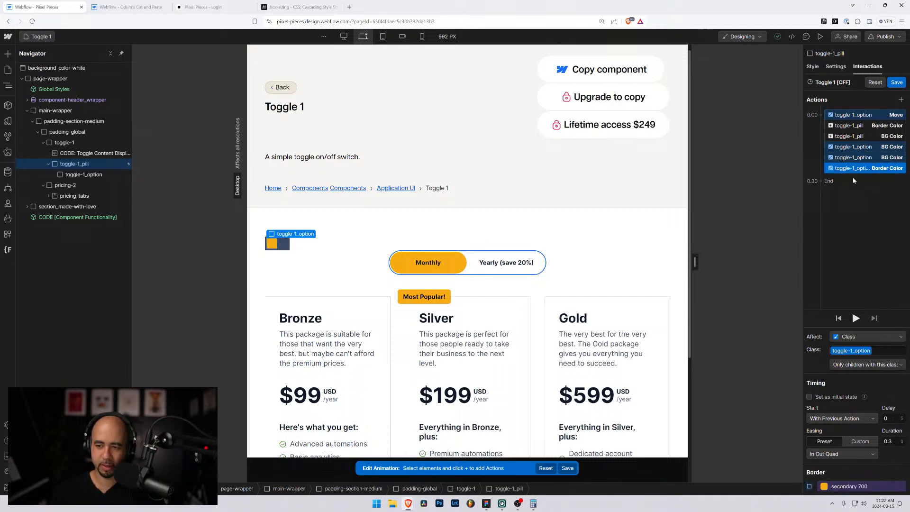
{"action": "left_click", "coordinate": [824, 486]}
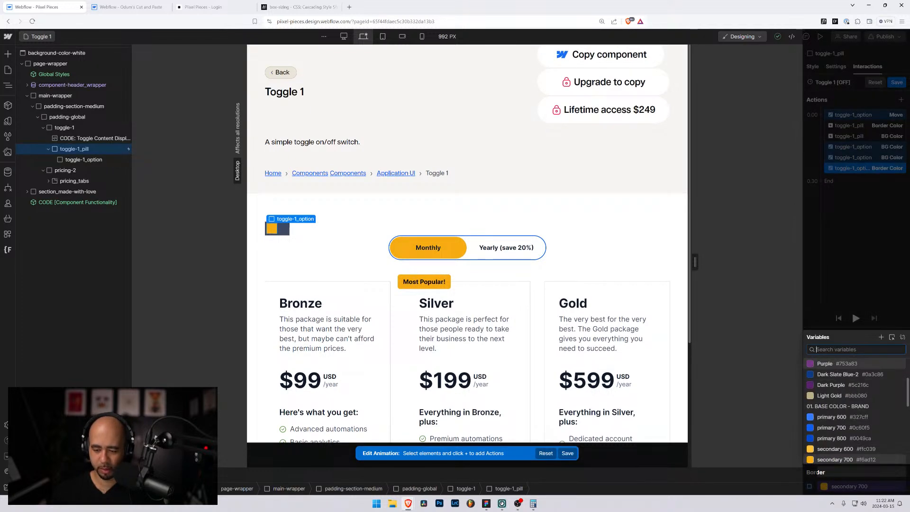
{"action": "type", "text": "700"}
{"action": "left_click", "coordinate": [829, 458]}
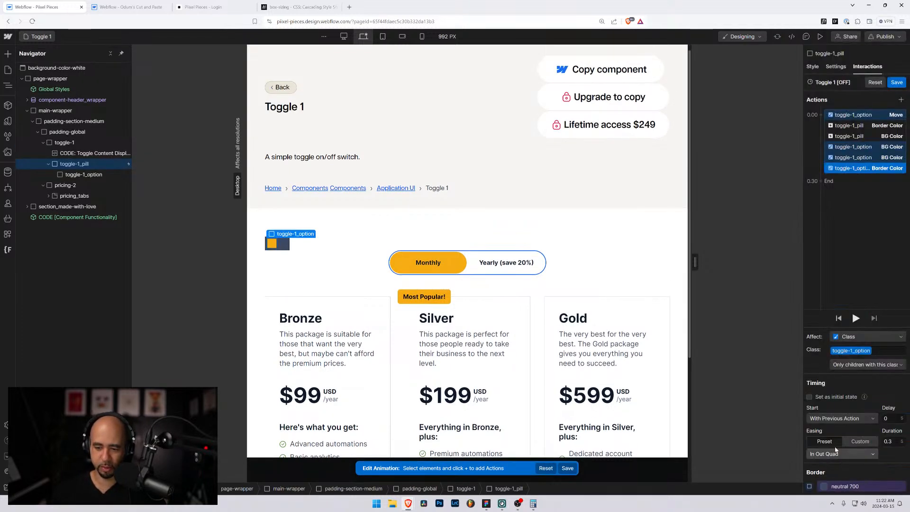
Step: Delete the duplicate toggle-1_option BG Color action that uses secondary 700 and save the Toggle 1 [OFF] animation
{"action": "left_click", "coordinate": [854, 157]}
{"action": "left_click", "coordinate": [853, 149]}
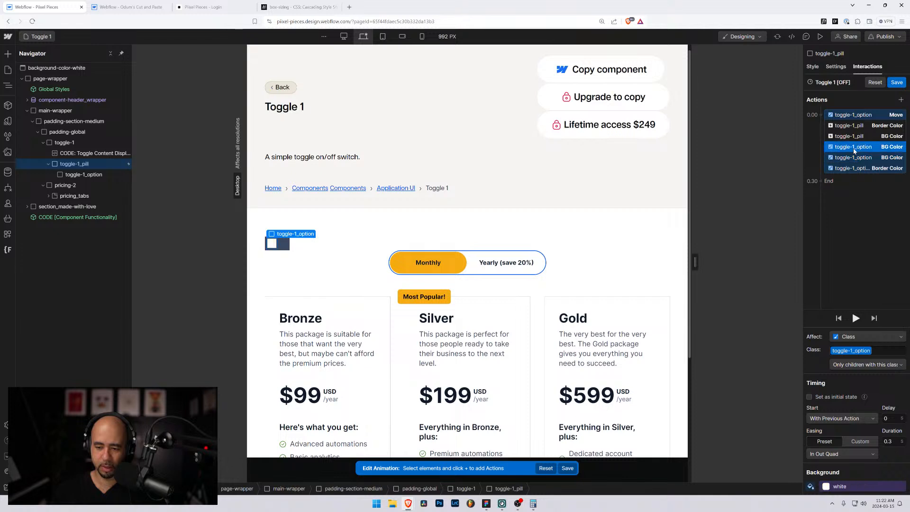
{"action": "left_click", "coordinate": [855, 159]}
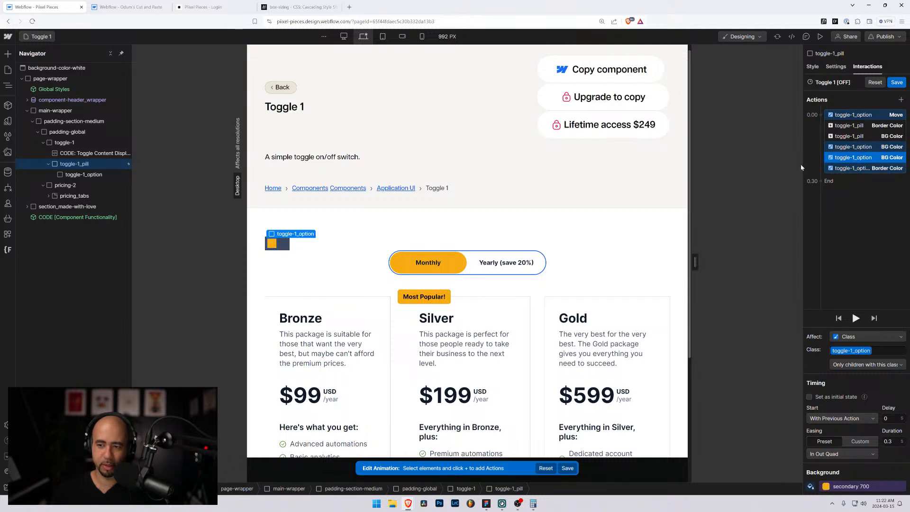
{"action": "left_click", "coordinate": [851, 149]}
{"action": "left_click", "coordinate": [850, 160]}
{"action": "right_click", "coordinate": [850, 160]}
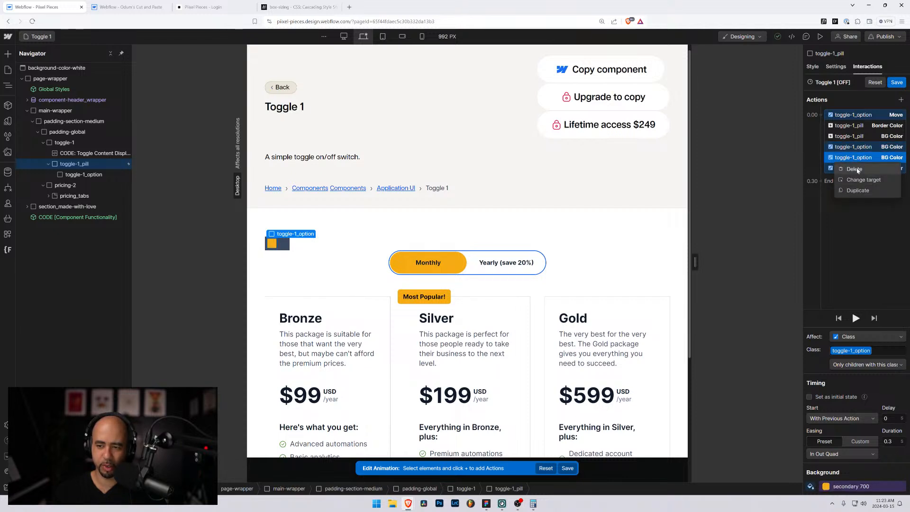
{"action": "left_click", "coordinate": [853, 177]}
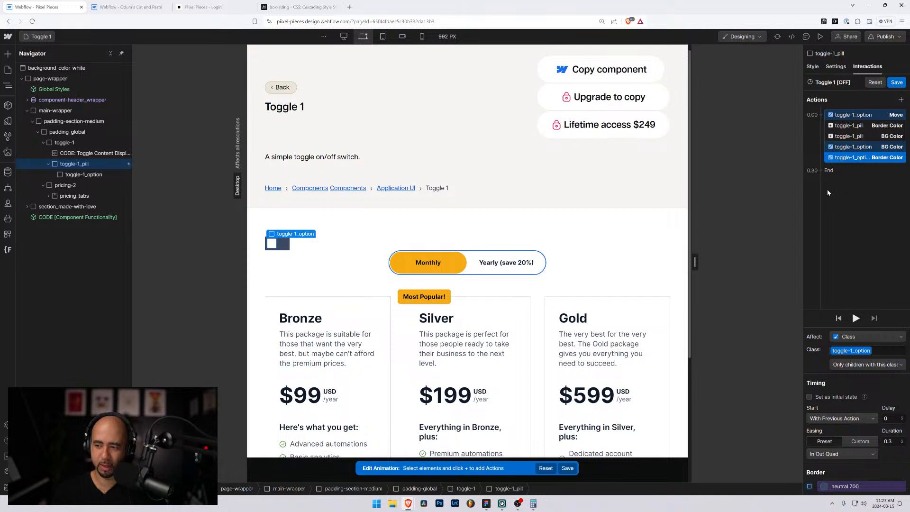
{"action": "left_click", "coordinate": [897, 82]}
Step: Assign the Toggle 1 [ON] animation to the first click of toggle-1_pill's mouse click interaction
{"action": "left_click", "coordinate": [819, 36]}
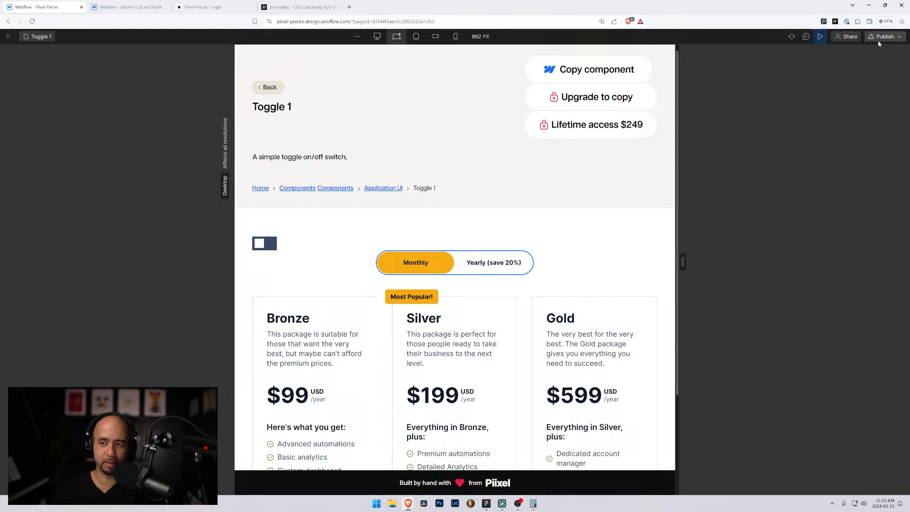
{"action": "left_click", "coordinate": [819, 37]}
{"action": "scroll", "coordinate": [860, 209], "scroll_direction": "down", "scroll_amount": 12}
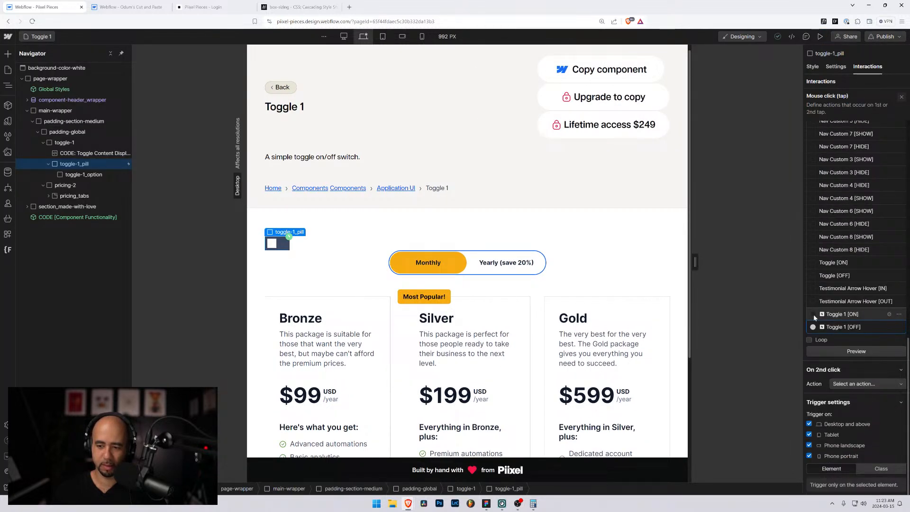
{"action": "left_click", "coordinate": [813, 315]}
Step: Set the second click to start an animation and assign Toggle 1 [OFF] to it
{"action": "left_click", "coordinate": [842, 384]}
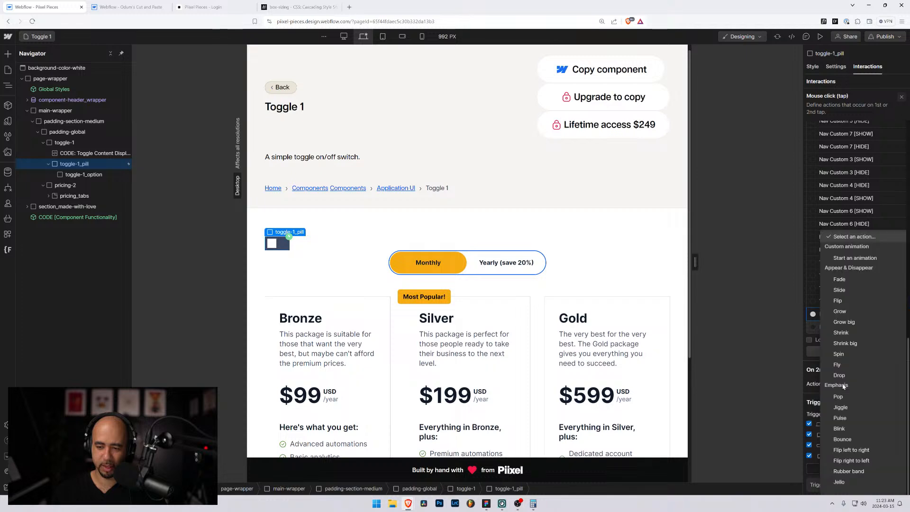
{"action": "left_click", "coordinate": [847, 258]}
{"action": "scroll", "coordinate": [844, 401], "scroll_direction": "down", "scroll_amount": 4}
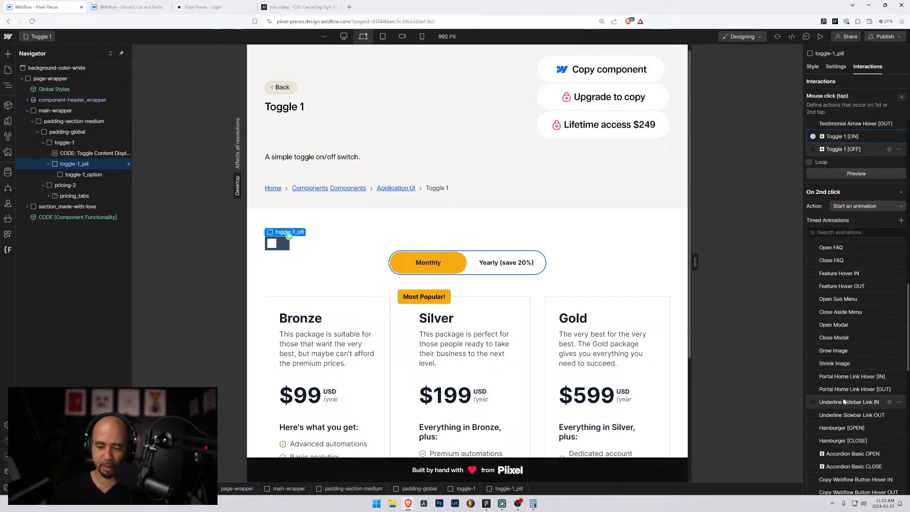
{"action": "scroll", "coordinate": [848, 408], "scroll_direction": "down", "scroll_amount": 6}
{"action": "left_click", "coordinate": [813, 373]}
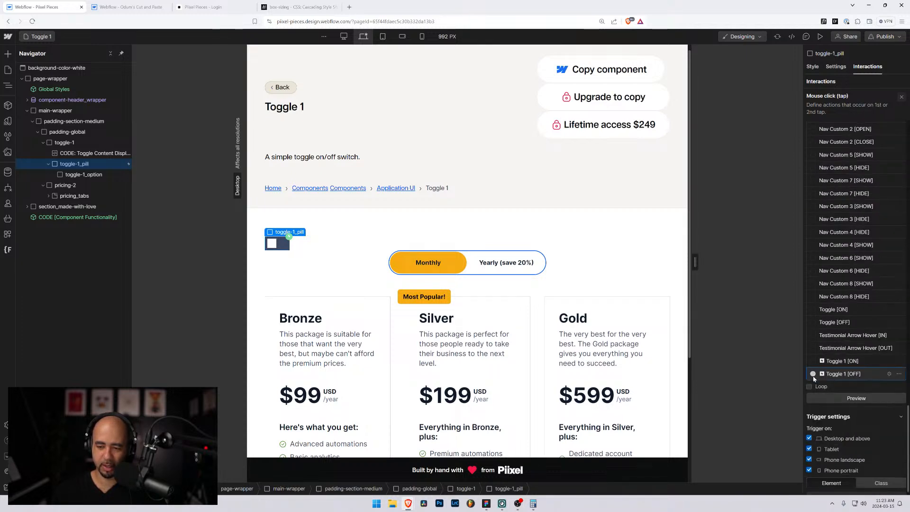
Step: Preview the Toggle 1 [OFF] animation and test switching the toggle on and off in the page preview
{"action": "left_click", "coordinate": [828, 398]}
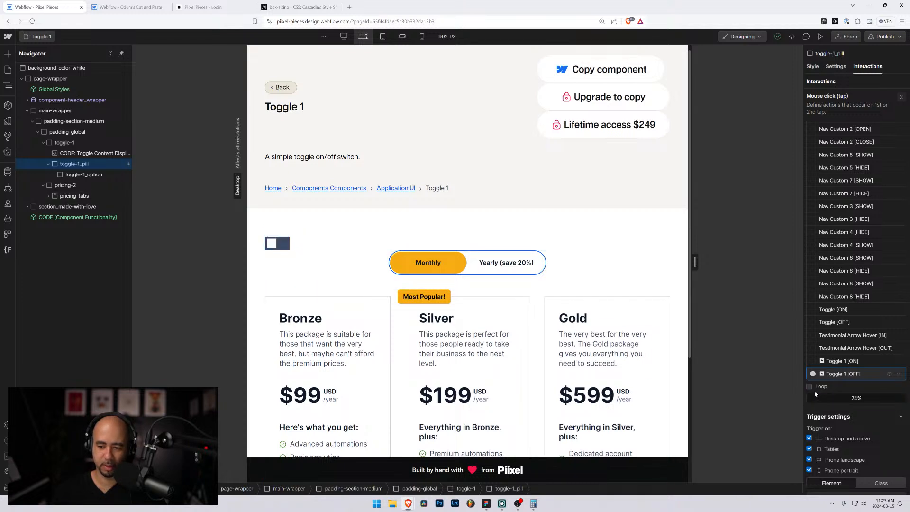
{"action": "scroll", "coordinate": [857, 359], "scroll_direction": "down", "scroll_amount": 5}
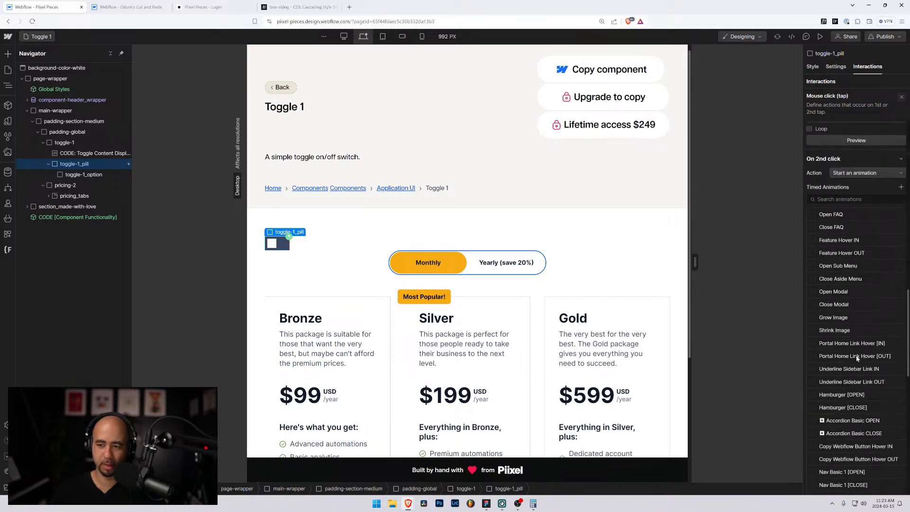
{"action": "scroll", "coordinate": [856, 359], "scroll_direction": "up", "scroll_amount": 6}
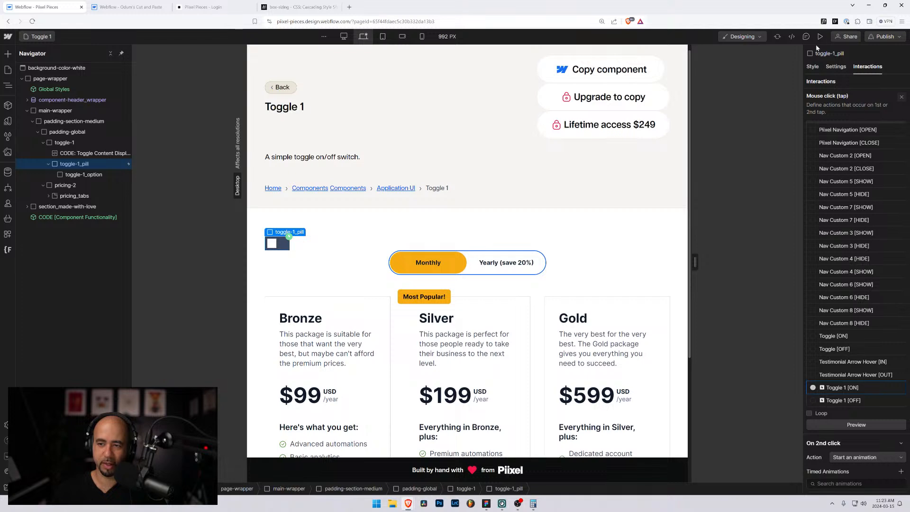
{"action": "left_click", "coordinate": [820, 37]}
{"action": "left_click", "coordinate": [268, 246]}
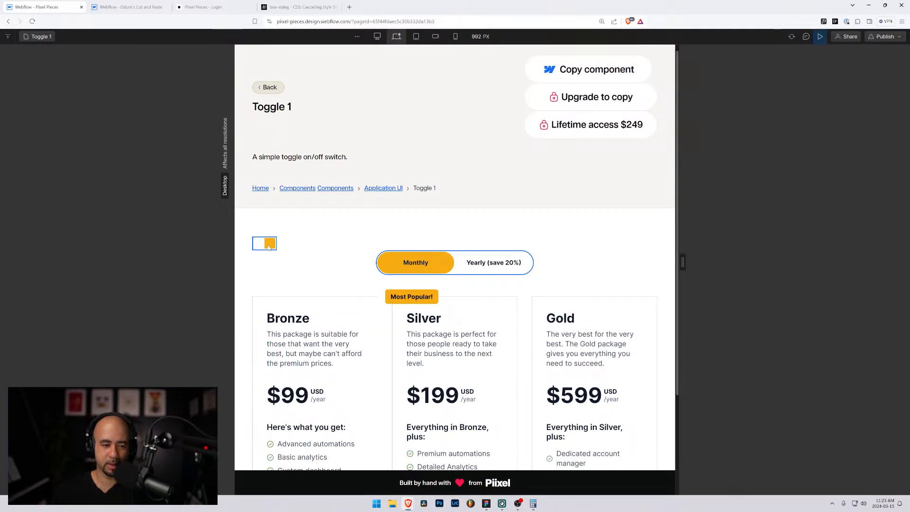
{"action": "left_click", "coordinate": [268, 246]}
{"action": "left_click", "coordinate": [267, 247]}
{"action": "left_click", "coordinate": [268, 247]}
{"action": "scroll", "coordinate": [293, 234], "scroll_direction": "down", "scroll_amount": 1}
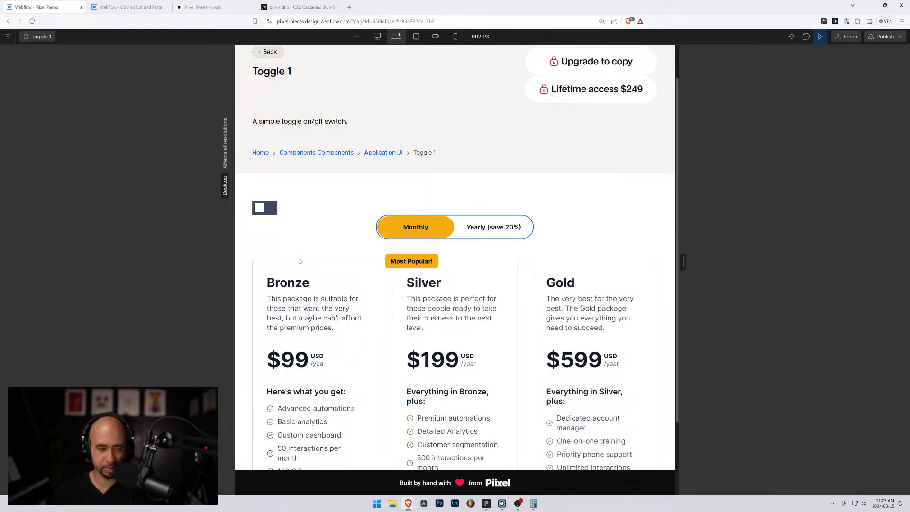
{"action": "scroll", "coordinate": [298, 222], "scroll_direction": "down", "scroll_amount": 1}
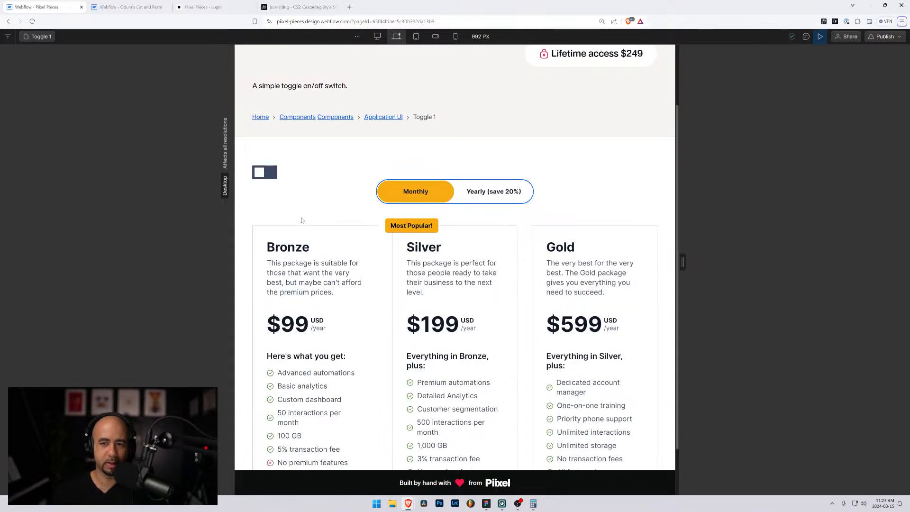
{"action": "scroll", "coordinate": [301, 220], "scroll_direction": "down", "scroll_amount": 1}
{"action": "scroll", "coordinate": [306, 190], "scroll_direction": "up", "scroll_amount": 1}
Step: Reduce the browser zoom to 100%, test the toggle's on and off animations repeatedly, and leave the page preview
{"action": "key", "text": "ctrl+minus"}
{"action": "key", "text": "ctrl+minus"}
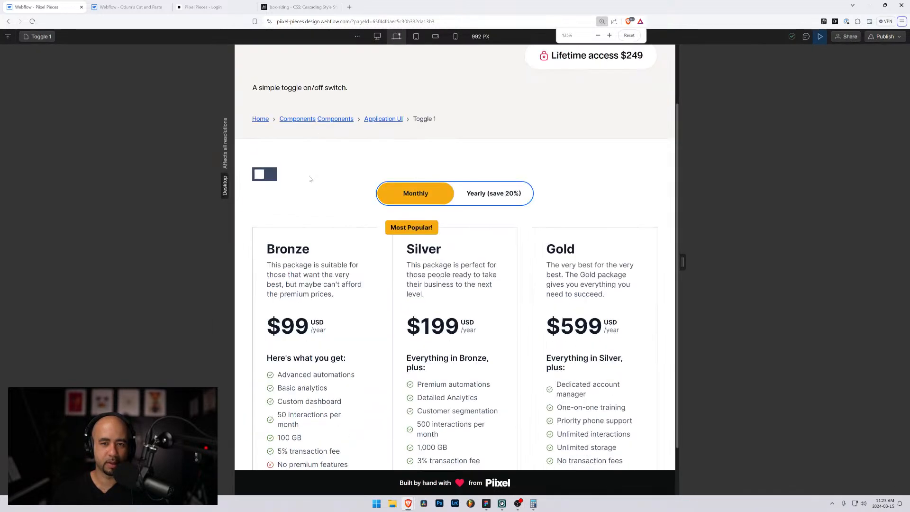
{"action": "key", "text": "ctrl+minus"}
{"action": "left_click", "coordinate": [308, 189]}
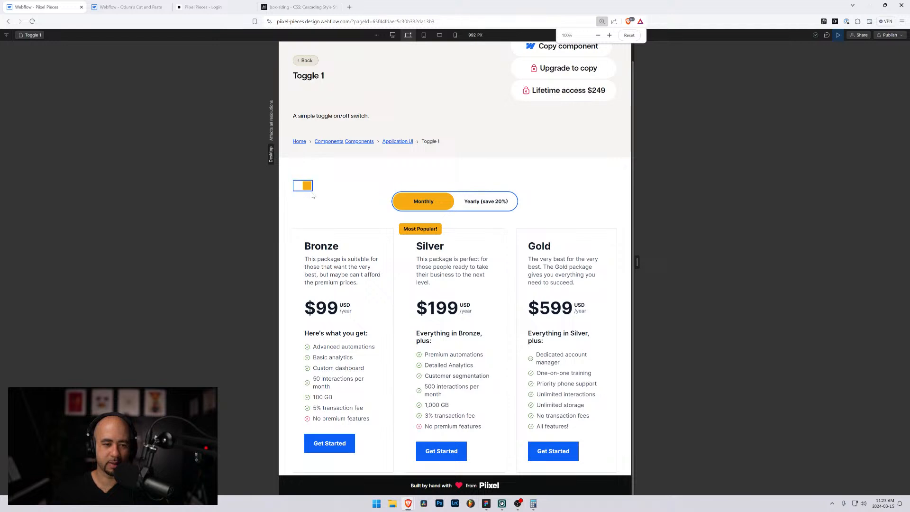
{"action": "left_click", "coordinate": [304, 186]}
{"action": "left_click", "coordinate": [300, 188]}
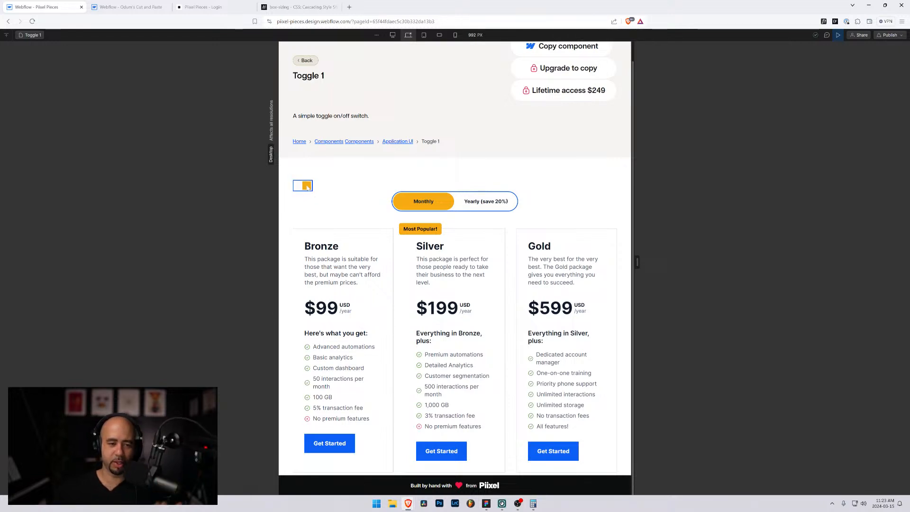
{"action": "left_click", "coordinate": [307, 186]}
{"action": "left_click", "coordinate": [304, 190]}
{"action": "left_click", "coordinate": [300, 189]}
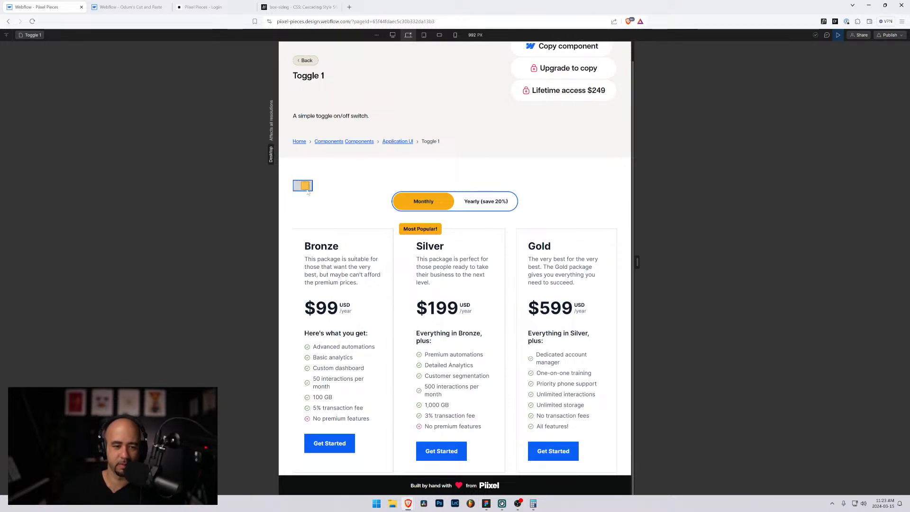
{"action": "left_click", "coordinate": [300, 190]}
{"action": "left_click", "coordinate": [298, 188]}
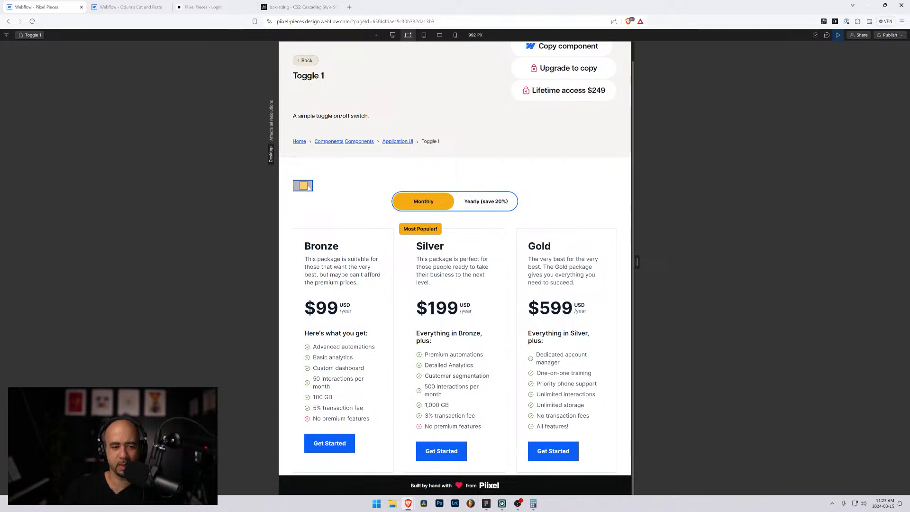
{"action": "left_click", "coordinate": [298, 187]}
{"action": "left_click", "coordinate": [306, 189]}
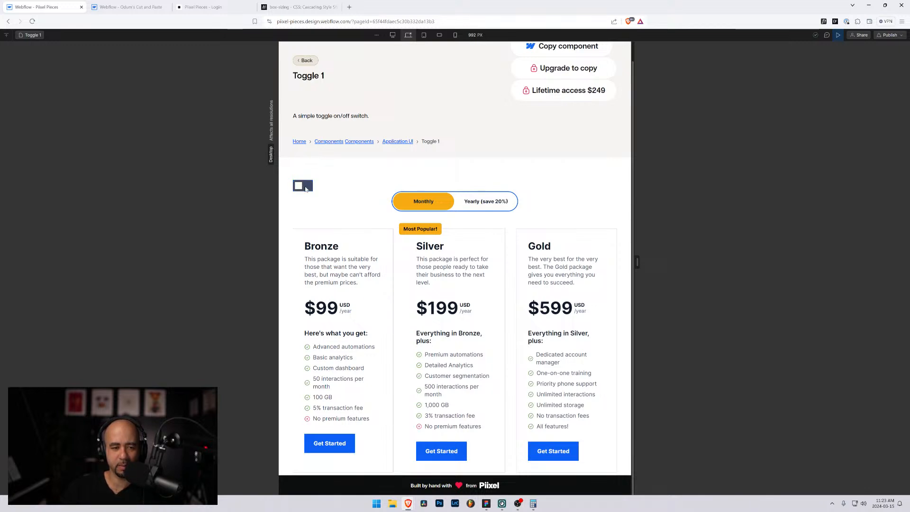
{"action": "left_click", "coordinate": [306, 189]}
{"action": "left_click", "coordinate": [306, 190]}
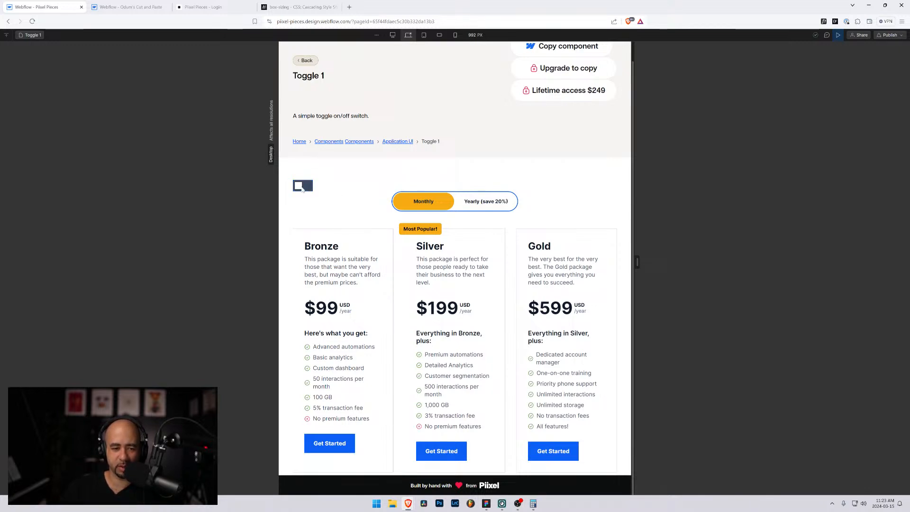
{"action": "left_click", "coordinate": [306, 189]}
{"action": "left_click", "coordinate": [838, 35]}
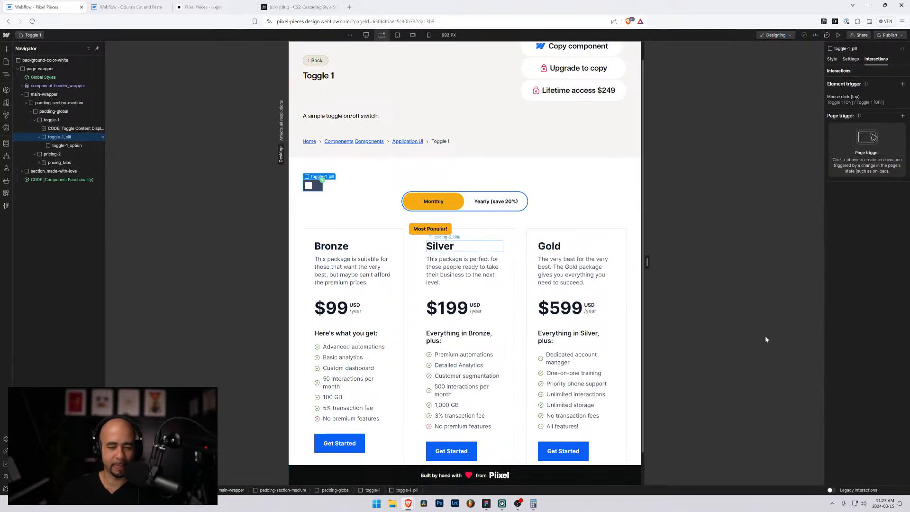
Step: Set the cursor style of toggle-1_pill to pointer
{"action": "left_click", "coordinate": [831, 58]}
{"action": "scroll", "coordinate": [862, 396], "scroll_direction": "down", "scroll_amount": 5}
{"action": "scroll", "coordinate": [863, 396], "scroll_direction": "down", "scroll_amount": 3}
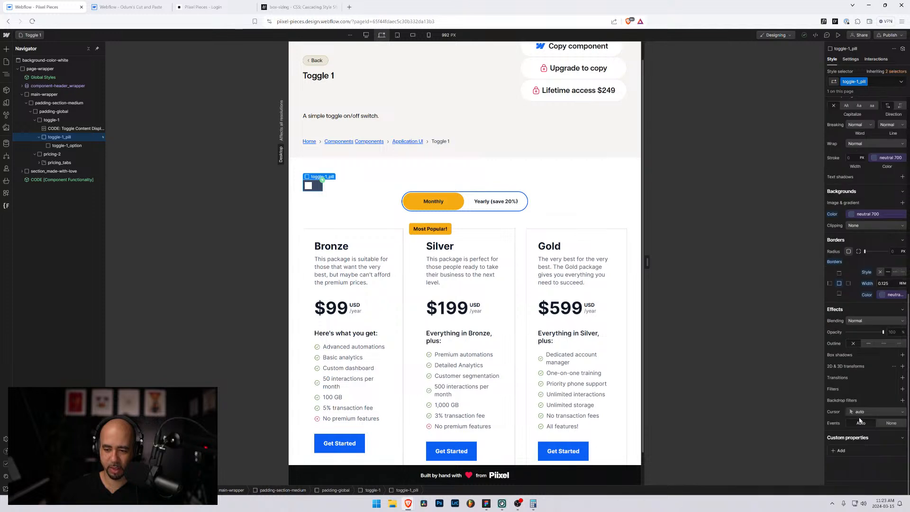
{"action": "left_click", "coordinate": [859, 412]}
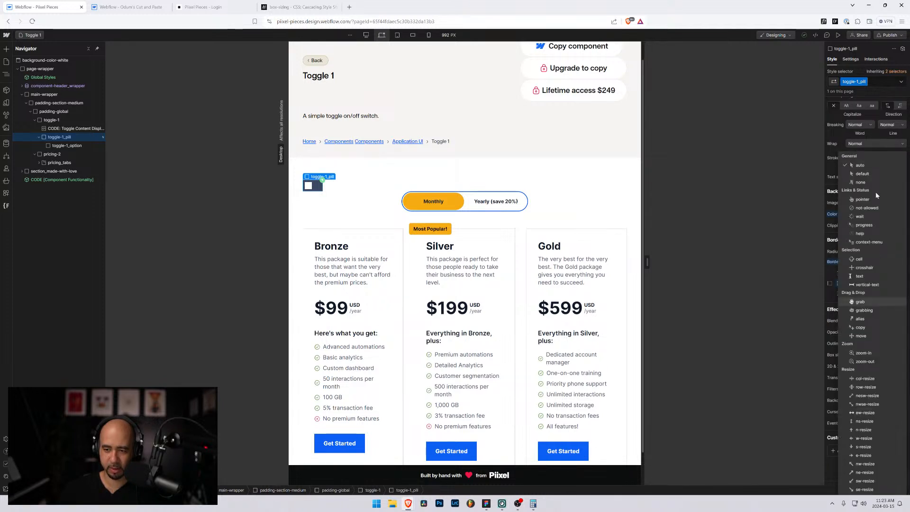
{"action": "left_click", "coordinate": [868, 199]}
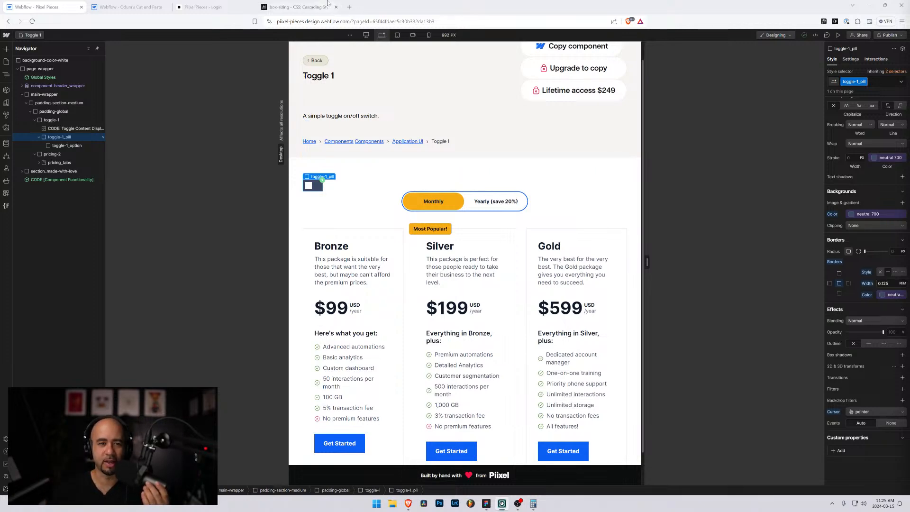
Step: Open asana.com in a new browser tab, review the Timeline project's upcoming months, and return to the Webflow page
{"action": "left_click", "coordinate": [349, 7]}
{"action": "type", "text": "asa"}
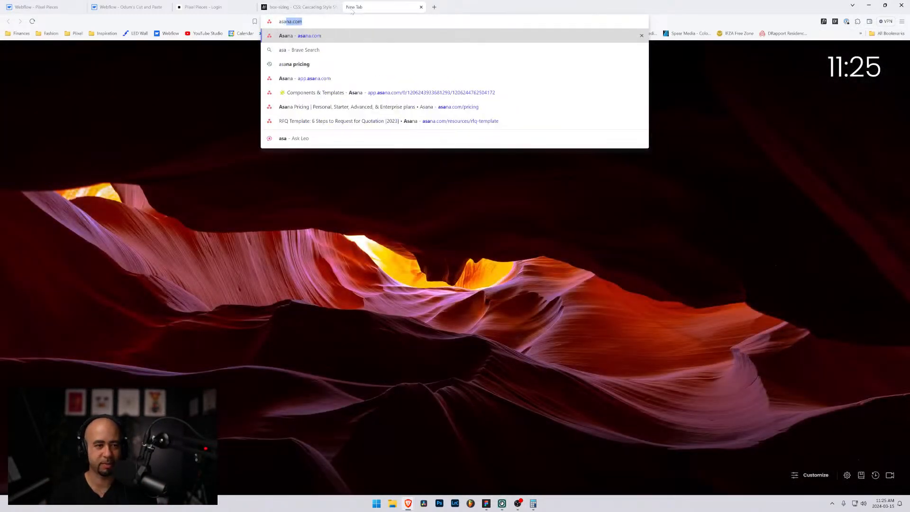
{"action": "key", "text": "Return"}
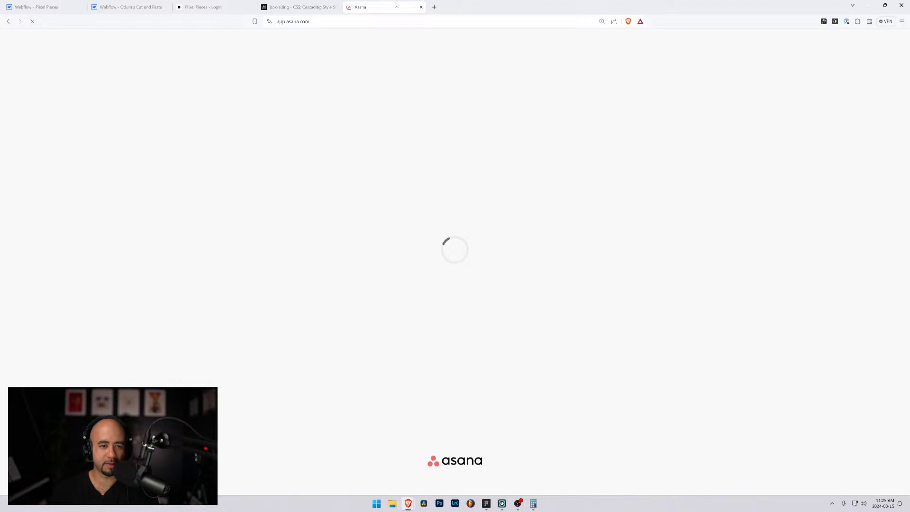
{"action": "left_click_drag", "start_coordinate": [392, 6], "coordinate": [909, 42]}
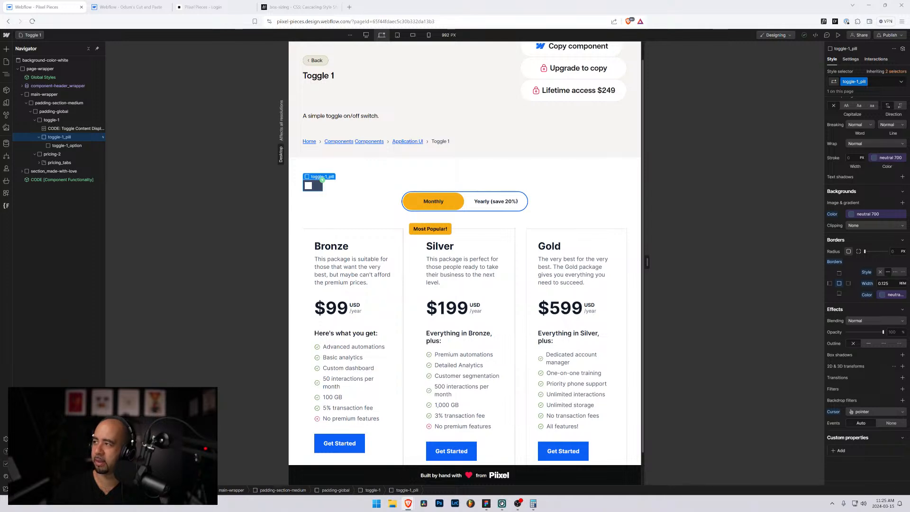
{"action": "left_click_drag", "start_coordinate": [909, 124], "coordinate": [390, 7]}
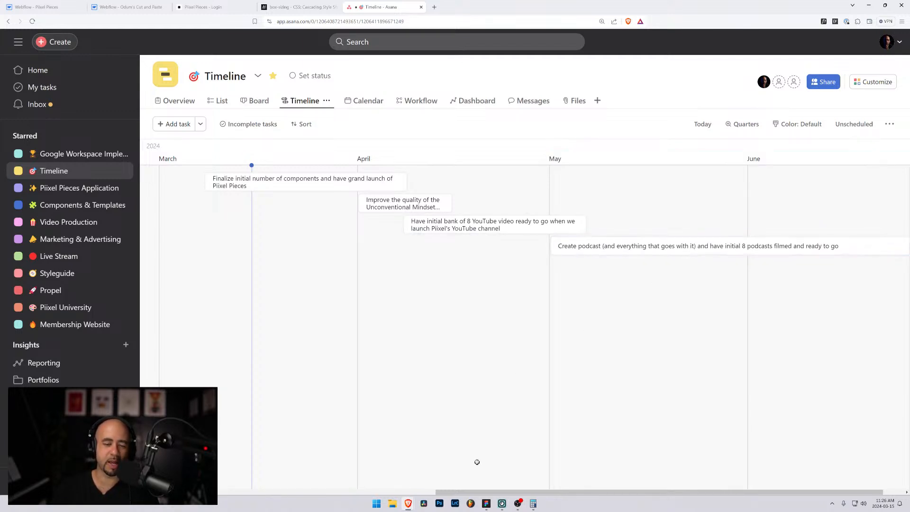
{"action": "left_click_drag", "start_coordinate": [481, 493], "coordinate": [601, 492]}
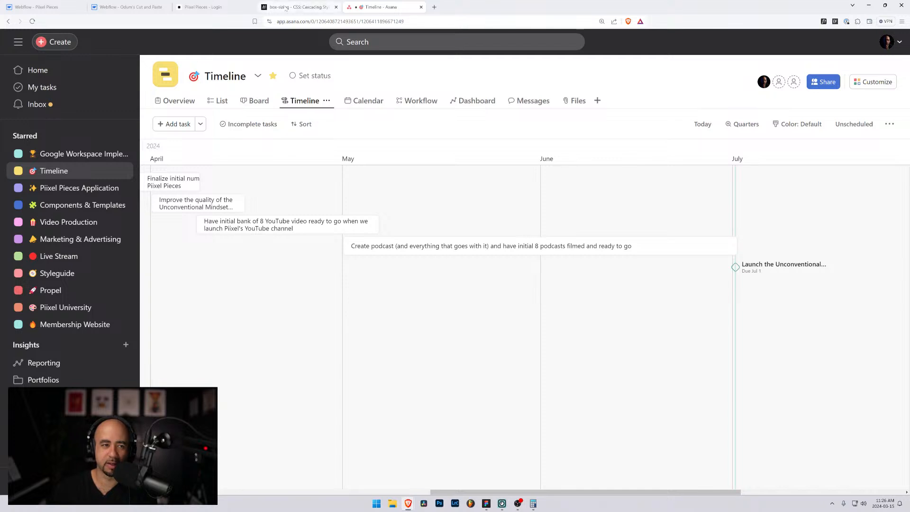
{"action": "left_click", "coordinate": [78, 3]}
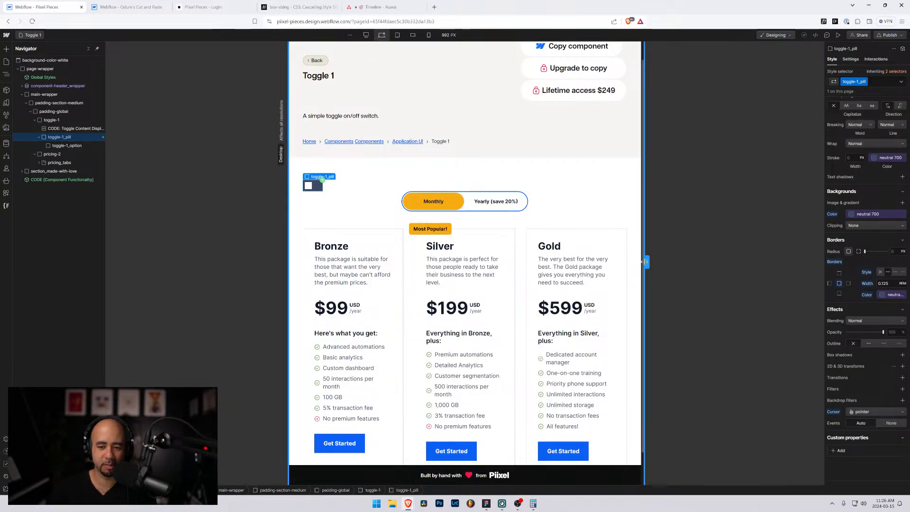
Step: Widen the design canvas to 1174 px and select toggle-1_pill
{"action": "left_click_drag", "start_coordinate": [644, 263], "coordinate": [674, 261]}
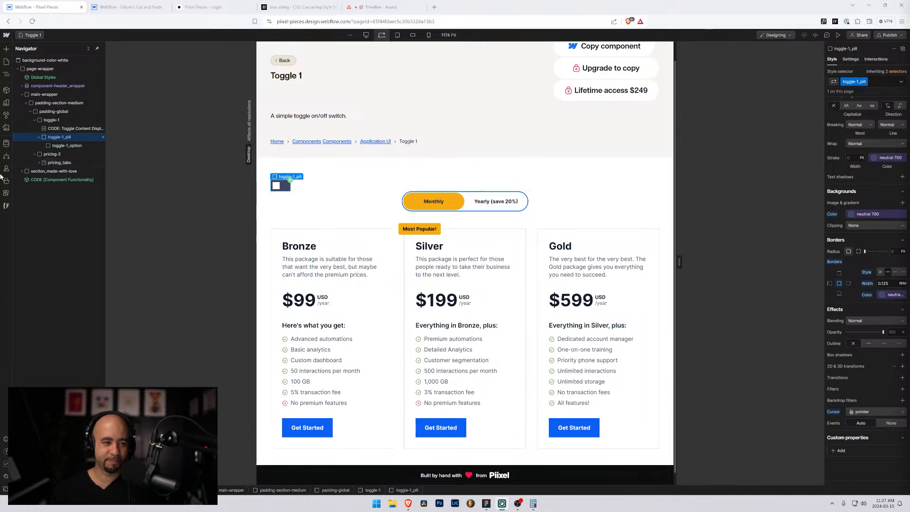
{"action": "key", "text": "ctrl+plus"}
{"action": "key", "text": "ctrl+plus"}
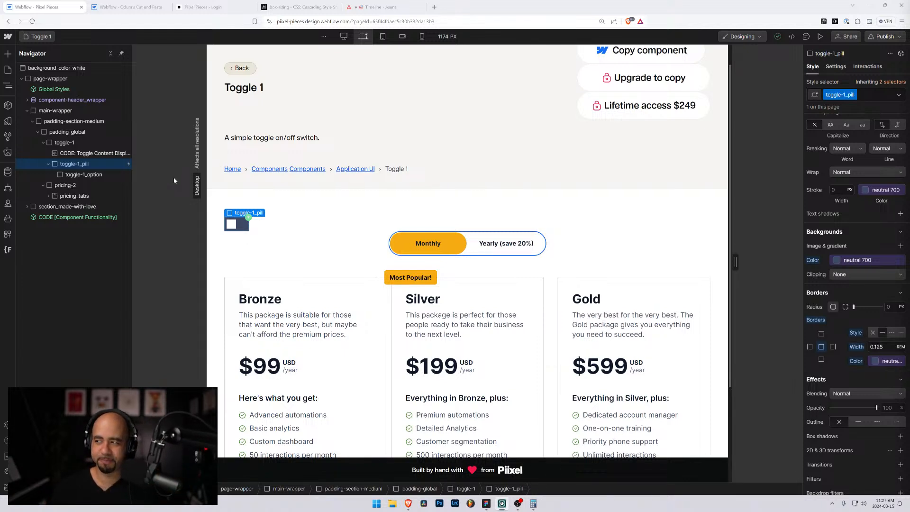
{"action": "left_click", "coordinate": [288, 214]}
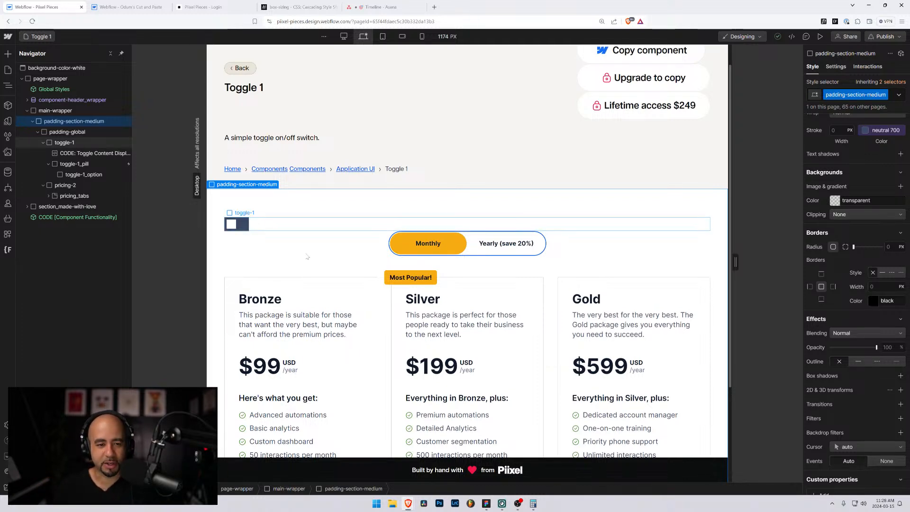
{"action": "left_click", "coordinate": [237, 223]}
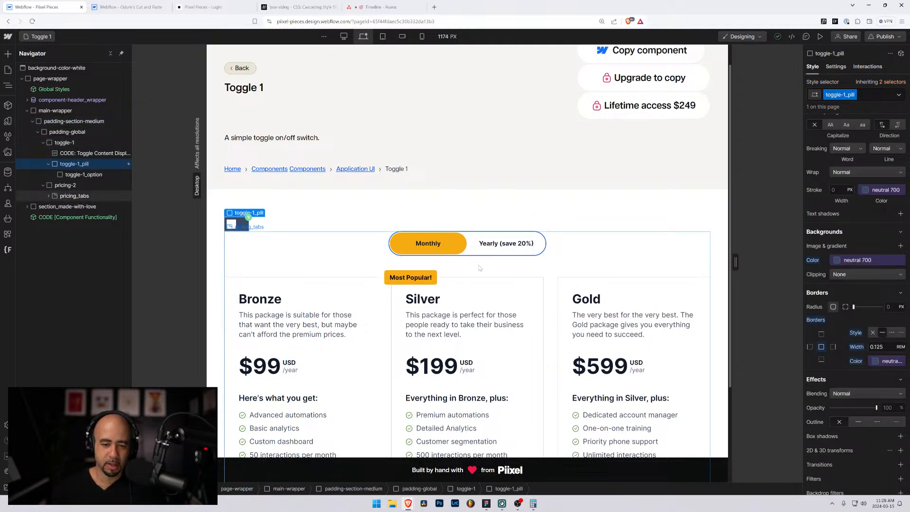
Step: Switch to the Figma styleguide, examine the toggle's hover variants, and return to Webflow
{"action": "key", "text": "alt+Tab"}
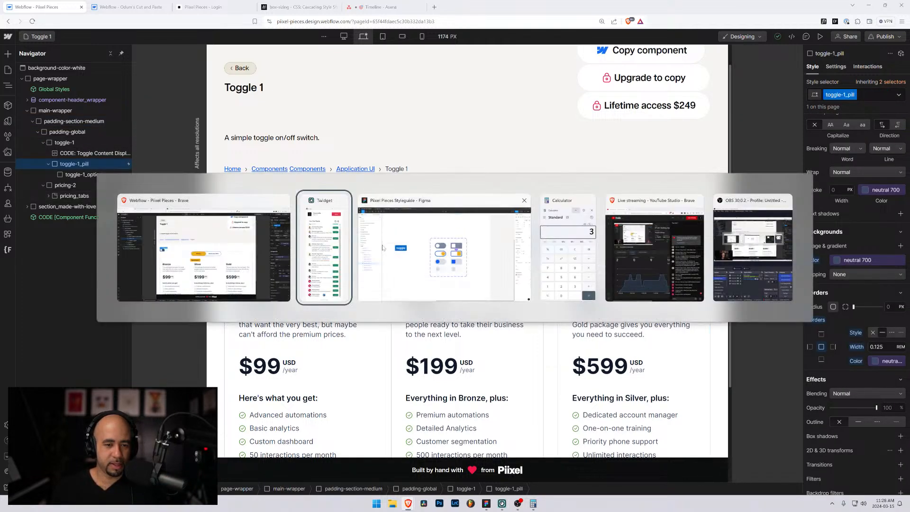
{"action": "key", "text": "alt+Tab"}
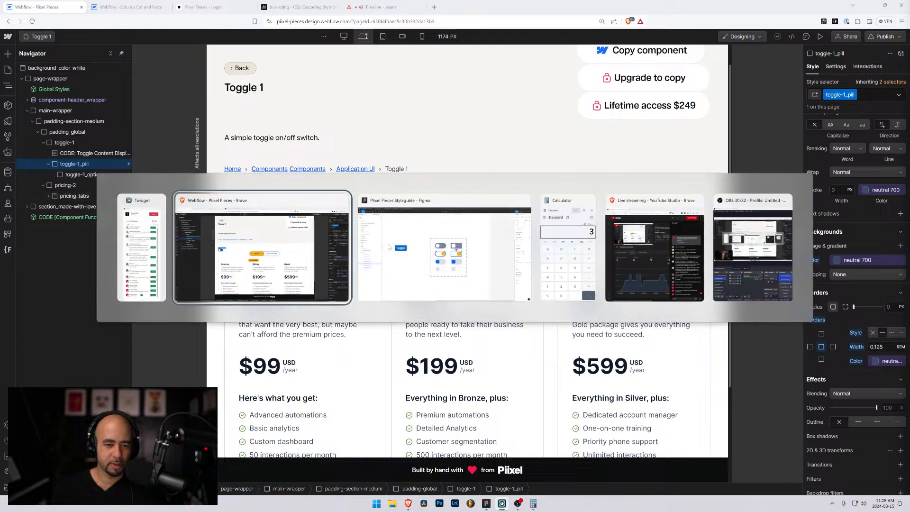
{"action": "key", "text": "alt+Tab"}
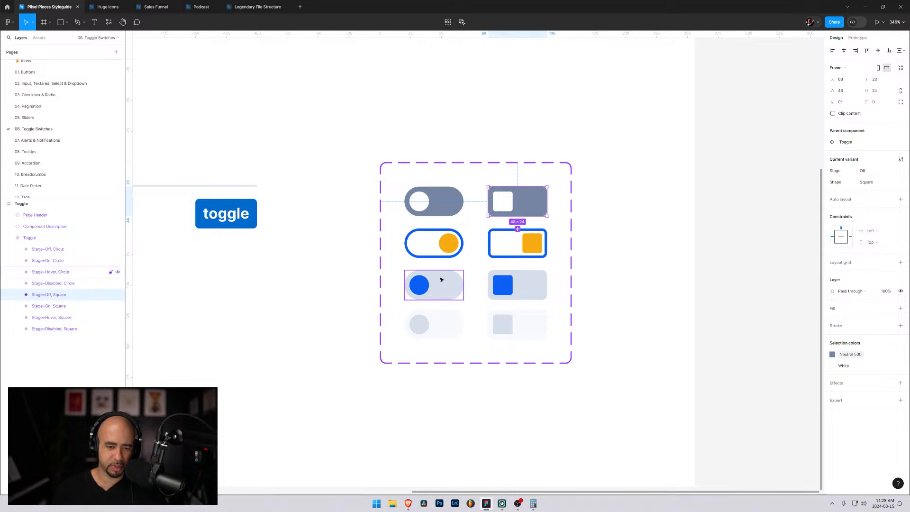
{"action": "key", "text": "alt+Tab"}
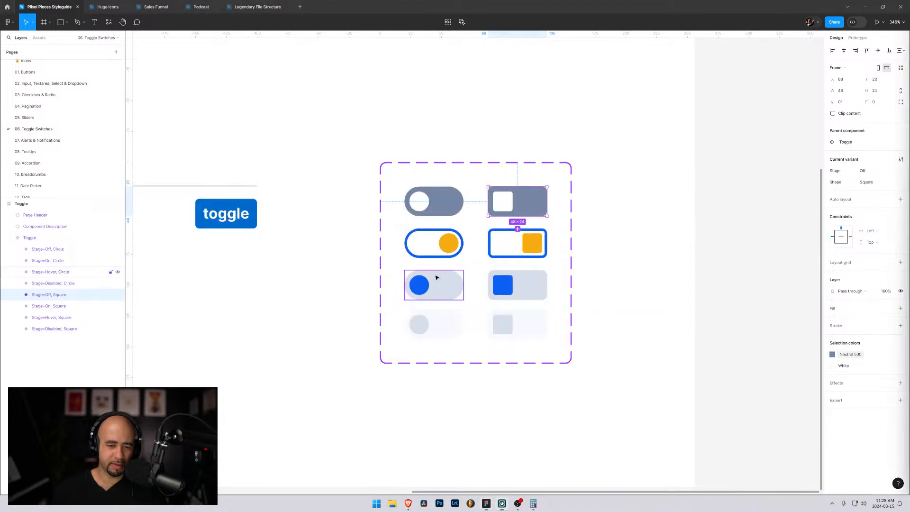
{"action": "key", "text": "alt+Tab"}
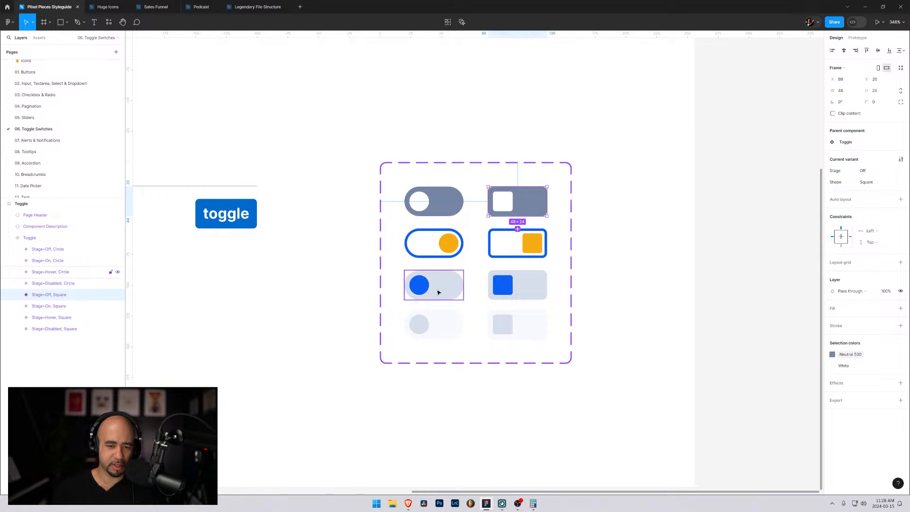
{"action": "key", "text": "alt+Tab"}
{"action": "key", "text": "alt+Tab"}
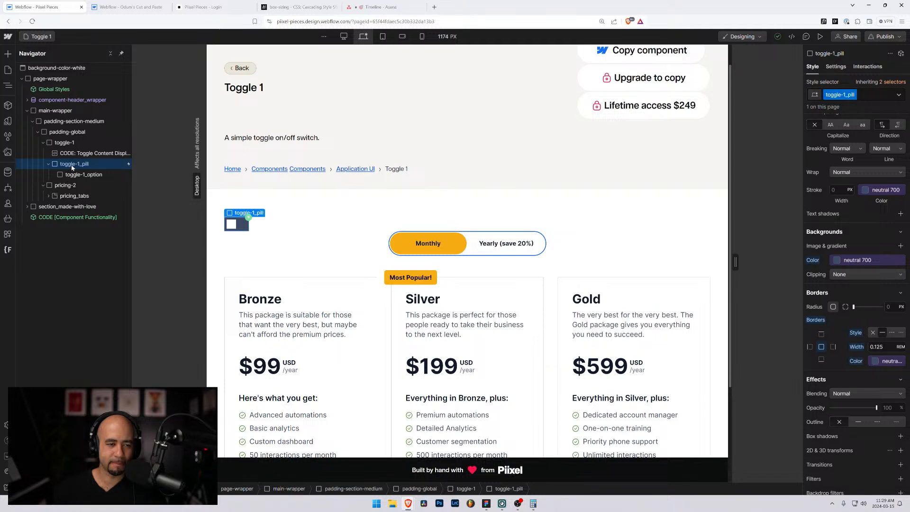
Step: Review the timed animations assigned to toggle-1_pill's mouse click trigger and return to its list of interactions
{"action": "left_click", "coordinate": [867, 66]}
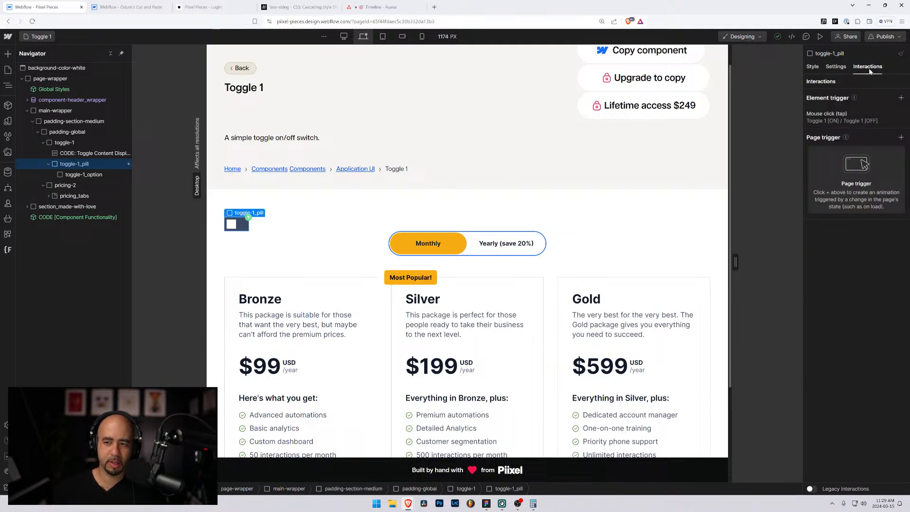
{"action": "left_click", "coordinate": [823, 118]}
{"action": "scroll", "coordinate": [840, 322], "scroll_direction": "down", "scroll_amount": 5}
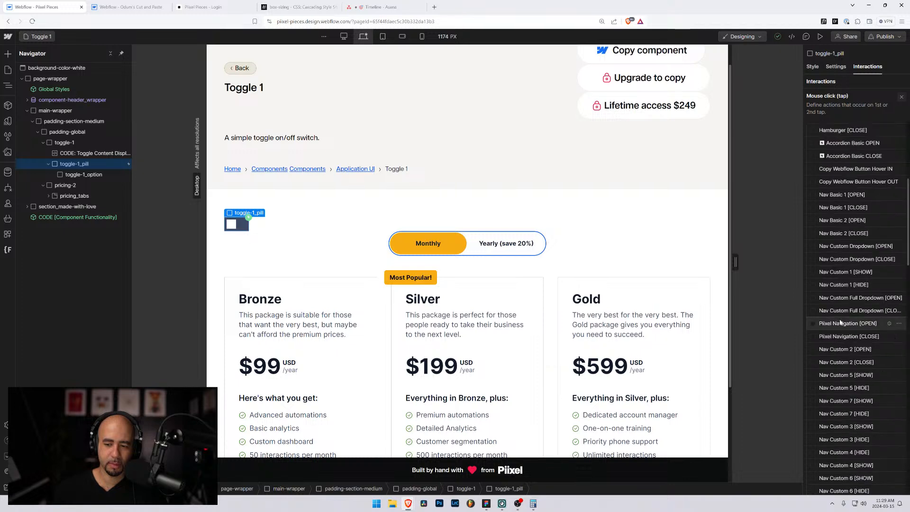
{"action": "scroll", "coordinate": [822, 284], "scroll_direction": "up", "scroll_amount": 2}
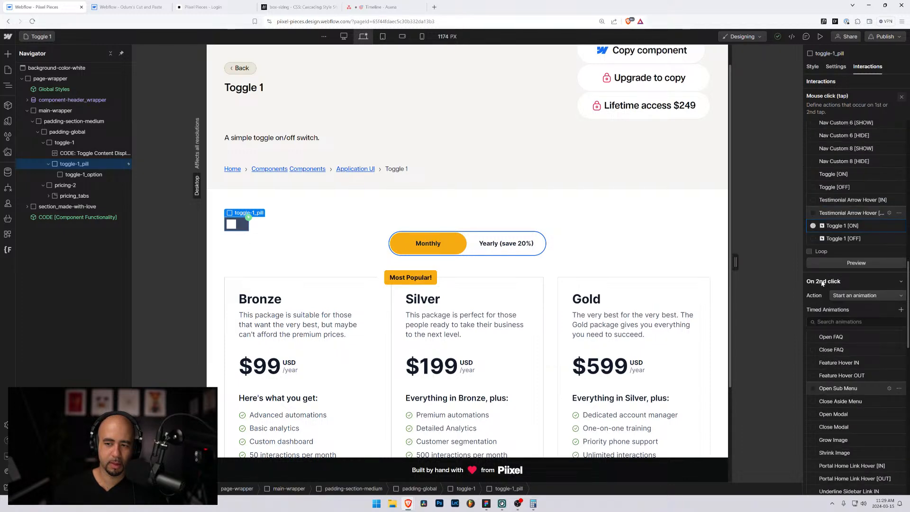
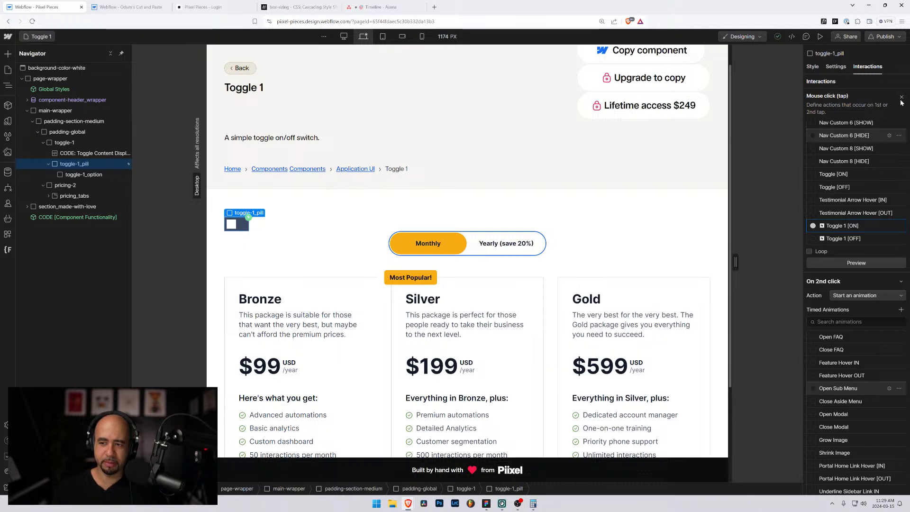
{"action": "scroll", "coordinate": [848, 147], "scroll_direction": "down", "scroll_amount": 7}
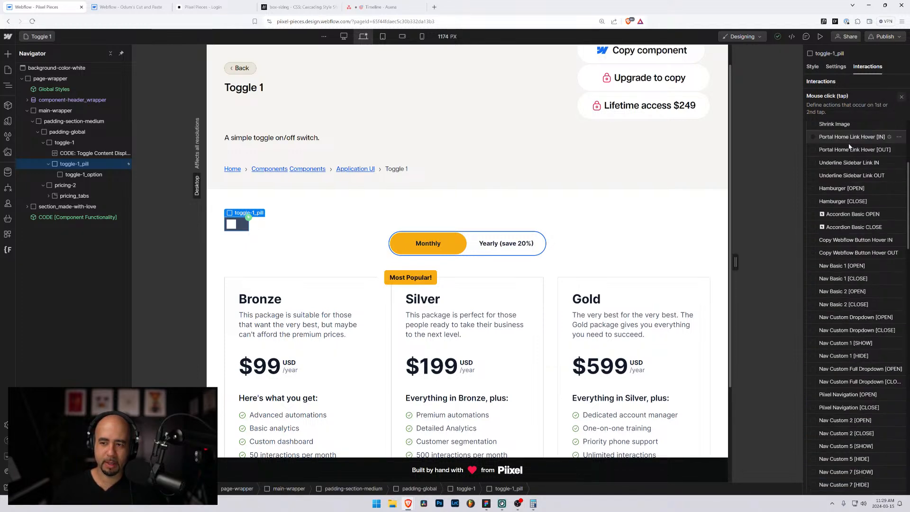
{"action": "scroll", "coordinate": [849, 146], "scroll_direction": "up", "scroll_amount": 4}
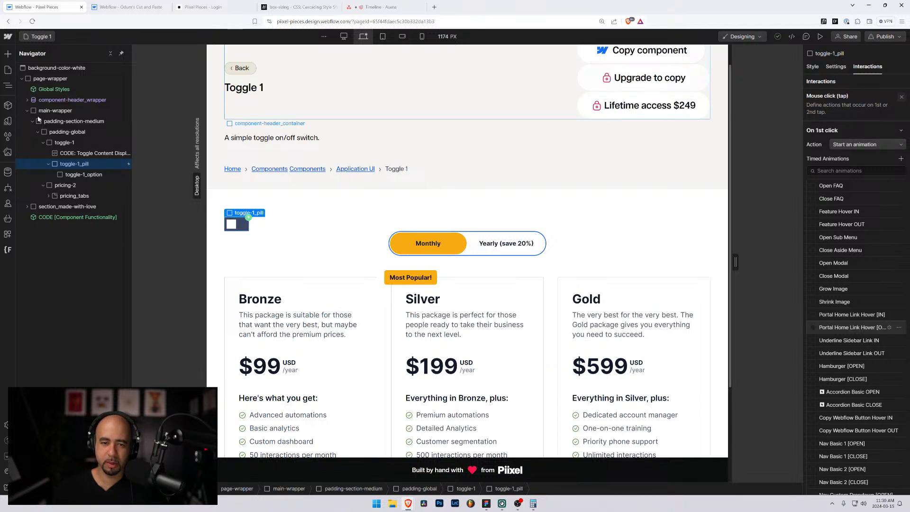
{"action": "left_click", "coordinate": [70, 175]}
{"action": "left_click", "coordinate": [69, 164]}
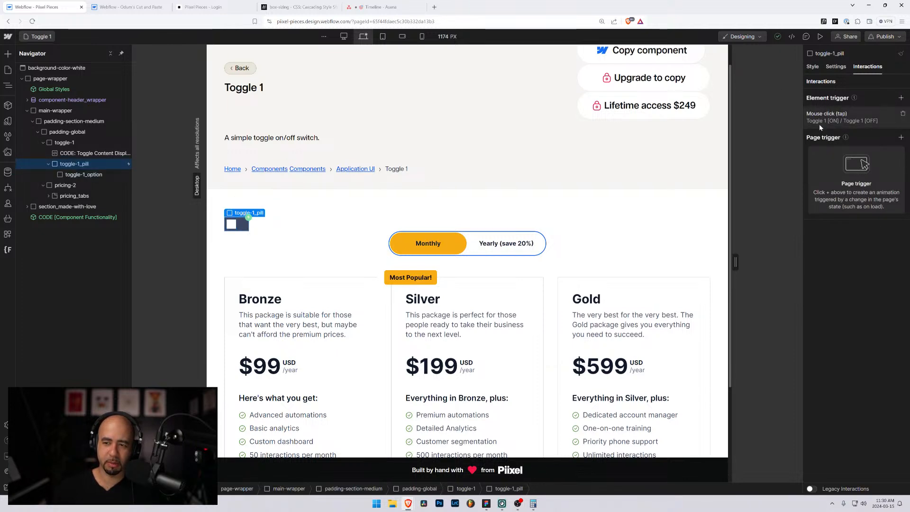
Step: Add a mouse hover trigger to toggle-1_pill and set its on-hover action to Start an animation
{"action": "left_click", "coordinate": [901, 98]}
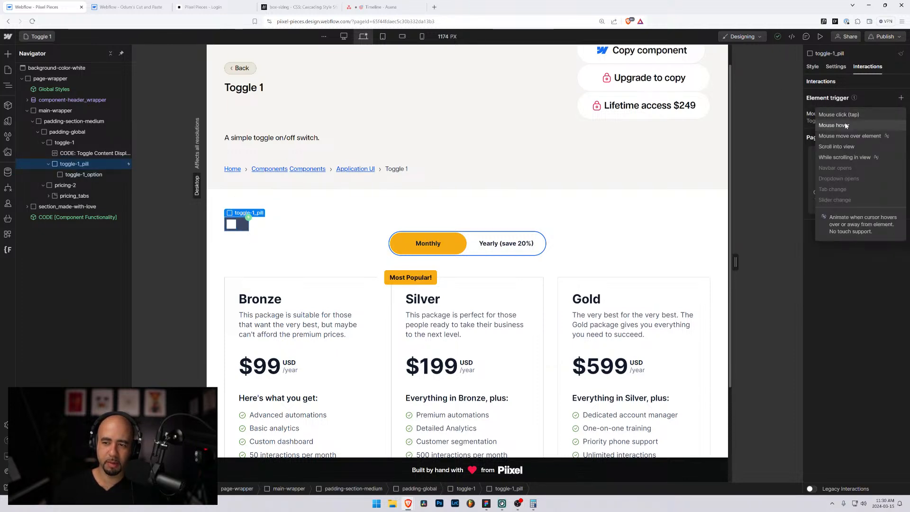
{"action": "left_click", "coordinate": [834, 125]}
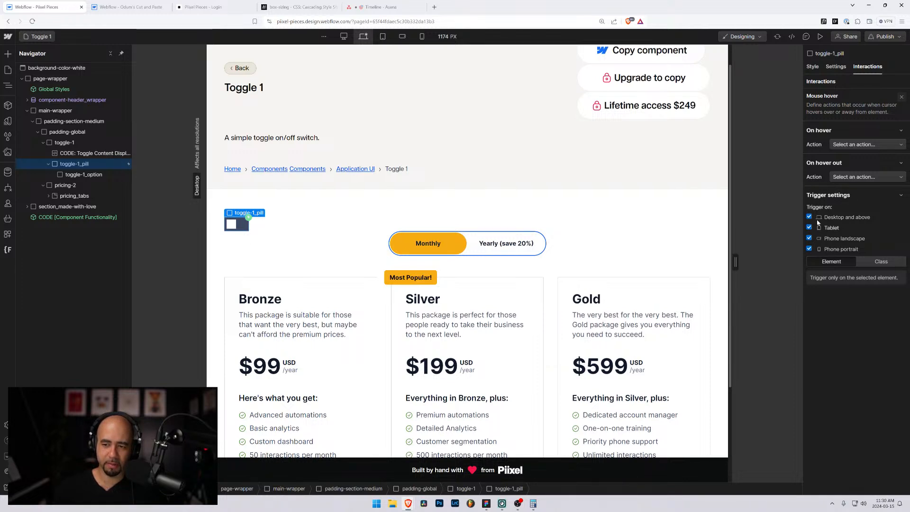
{"action": "left_click", "coordinate": [857, 144]}
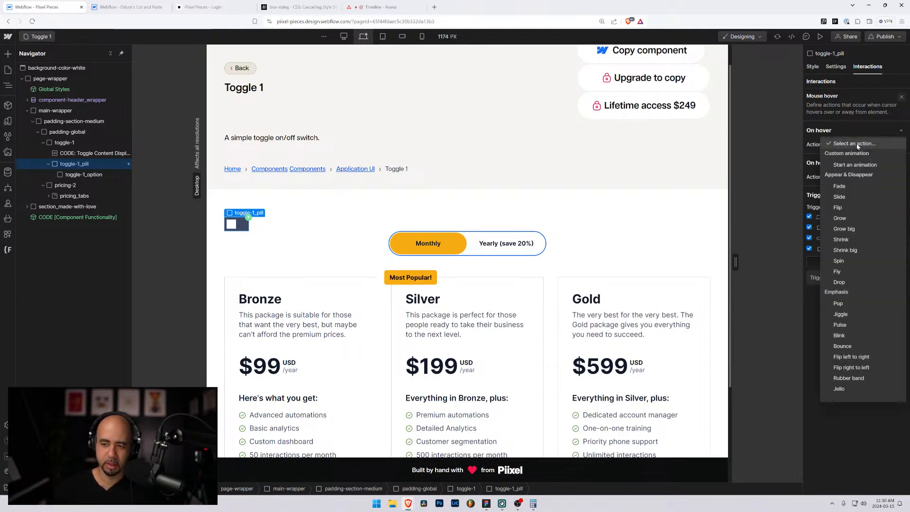
{"action": "left_click", "coordinate": [855, 166]}
{"action": "scroll", "coordinate": [844, 207], "scroll_direction": "down", "scroll_amount": 10}
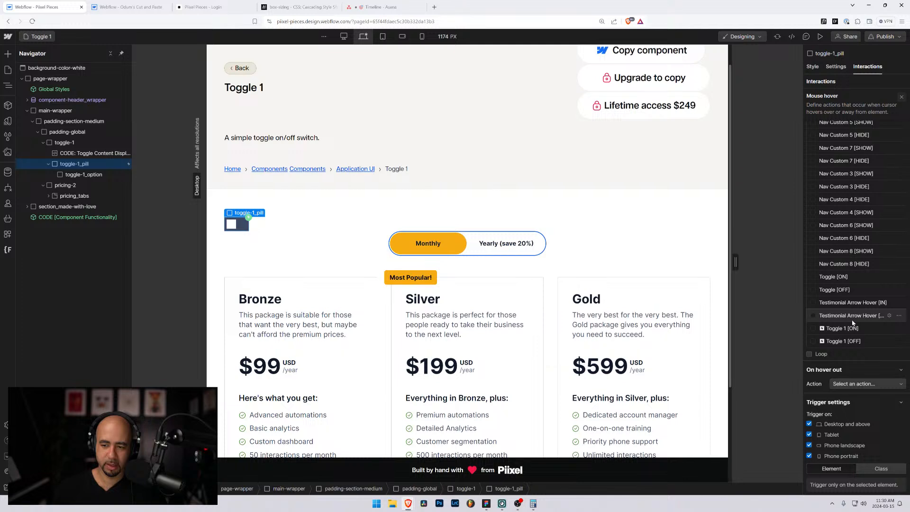
{"action": "scroll", "coordinate": [853, 323], "scroll_direction": "up", "scroll_amount": 10}
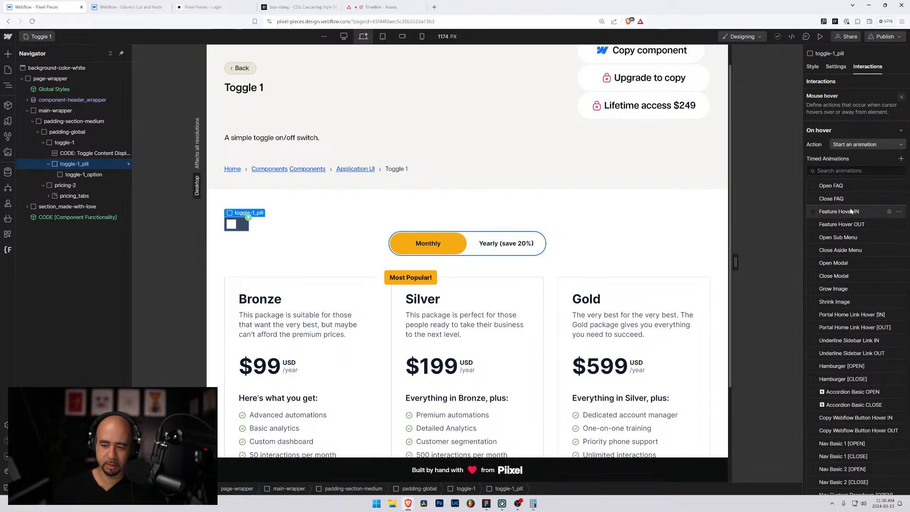
Step: Create a new timed animation for the hover action named Toggle 1 Hover [IN]
{"action": "left_click", "coordinate": [901, 160]}
{"action": "type", "text": "Togg"}
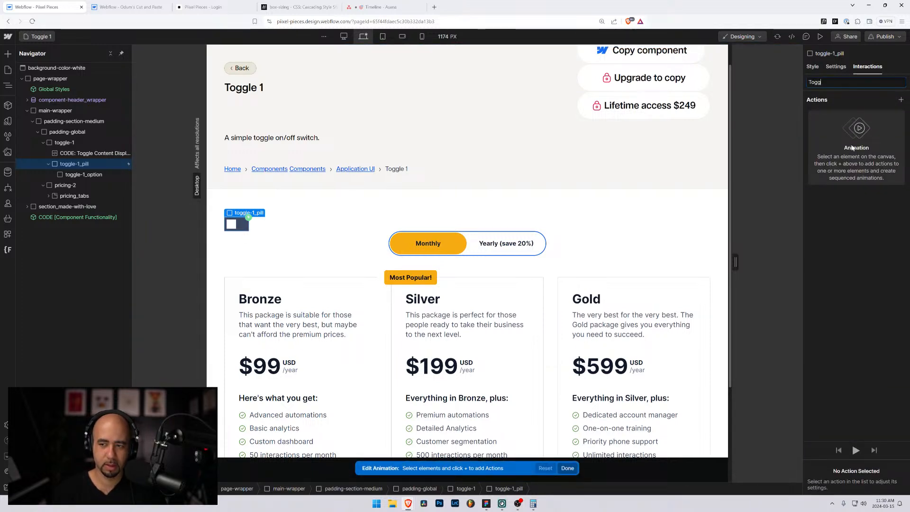
{"action": "type", "text": "le 1 Hover [IN"}
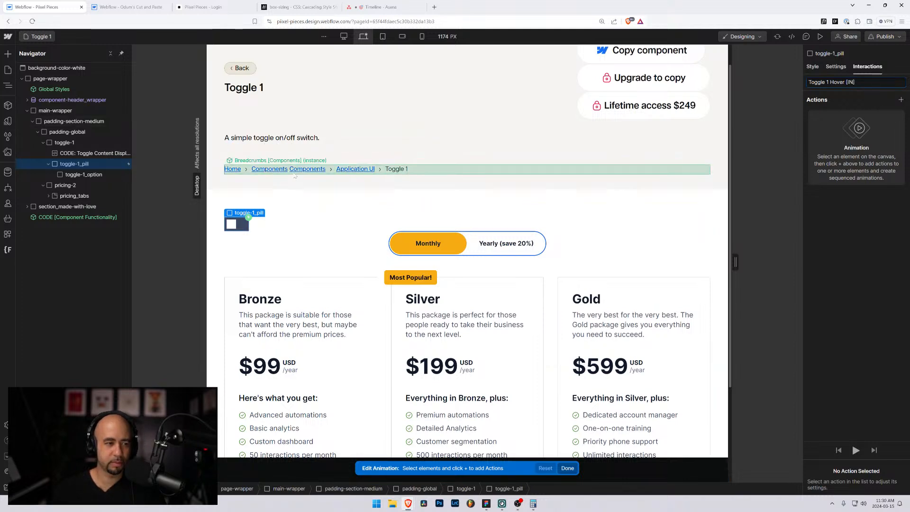
Step: Check the circular Hover toggle's colors in the Figma styleguide, and add a BG Color action for toggle-1_pill back in Webflow
{"action": "left_click", "coordinate": [900, 99]}
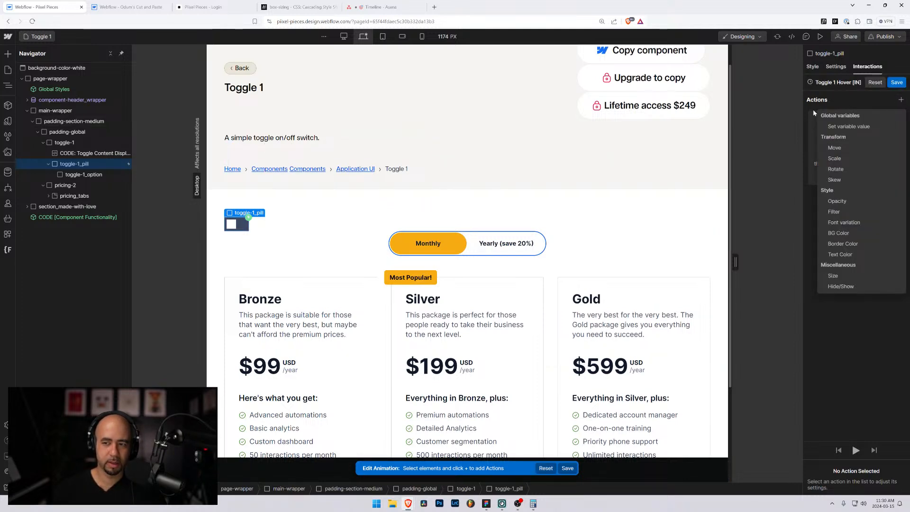
{"action": "key", "text": "alt+Tab"}
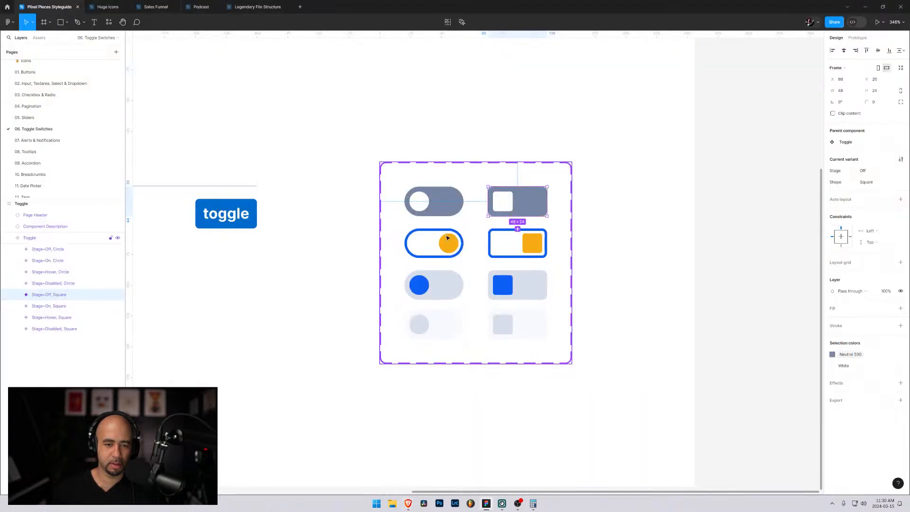
{"action": "left_click", "coordinate": [450, 294]}
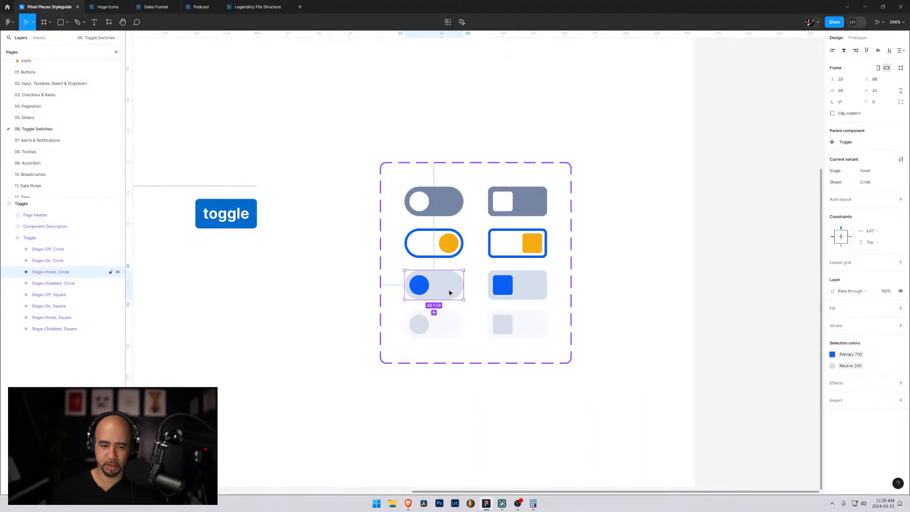
{"action": "key", "text": "alt+Tab"}
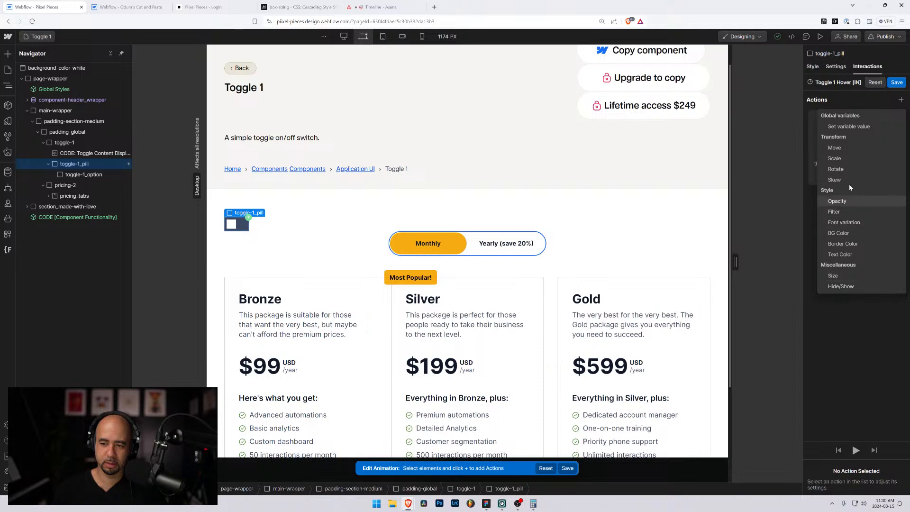
{"action": "left_click", "coordinate": [846, 234]}
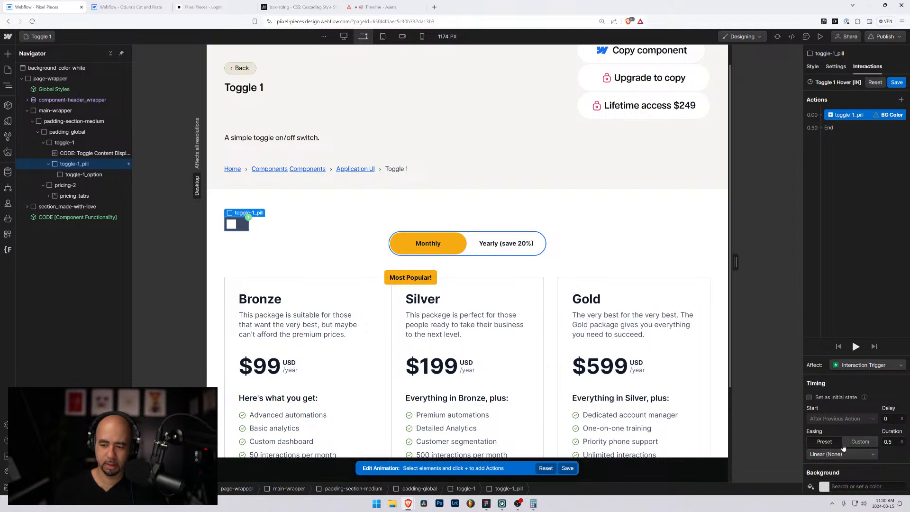
Step: Set the BG Color action to a 0.3 s duration, In Out Quad easing and the neutral 200 color variable
{"action": "left_click", "coordinate": [816, 400]}
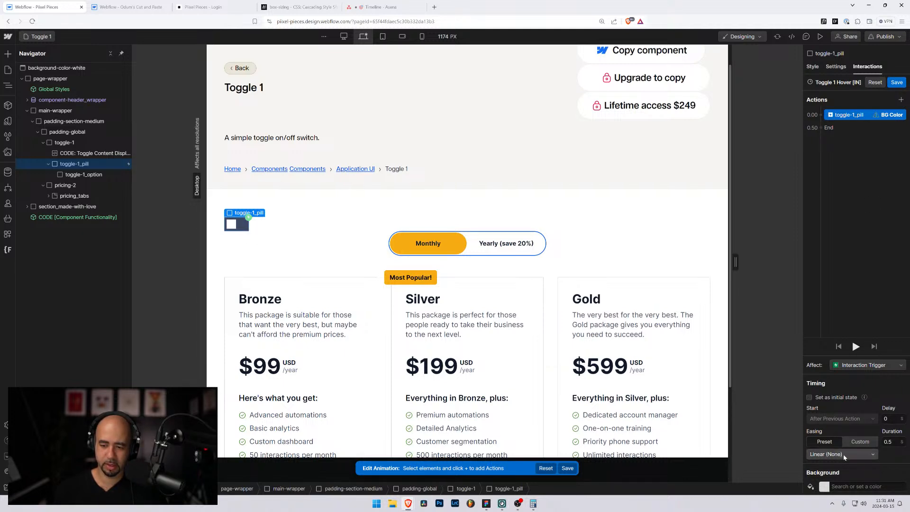
{"action": "type", "text": "0"}
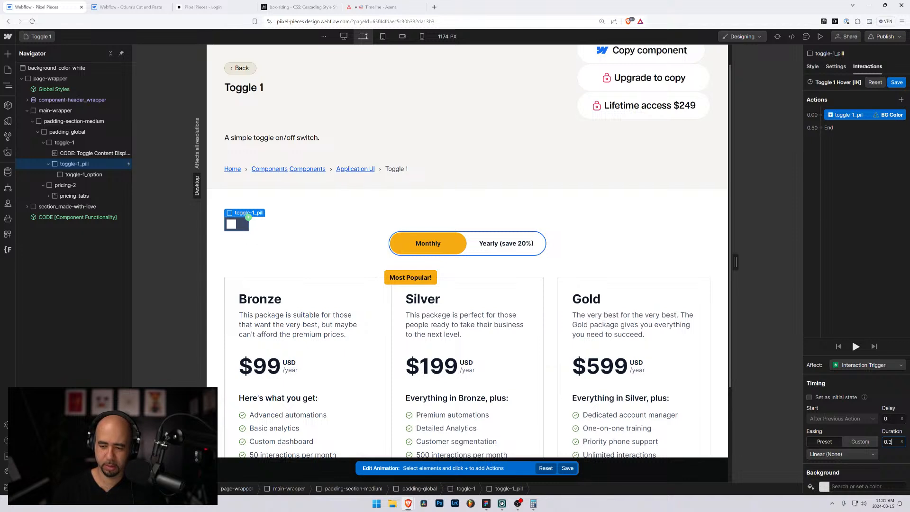
{"action": "left_click", "coordinate": [828, 457]}
{"action": "left_click", "coordinate": [827, 335]}
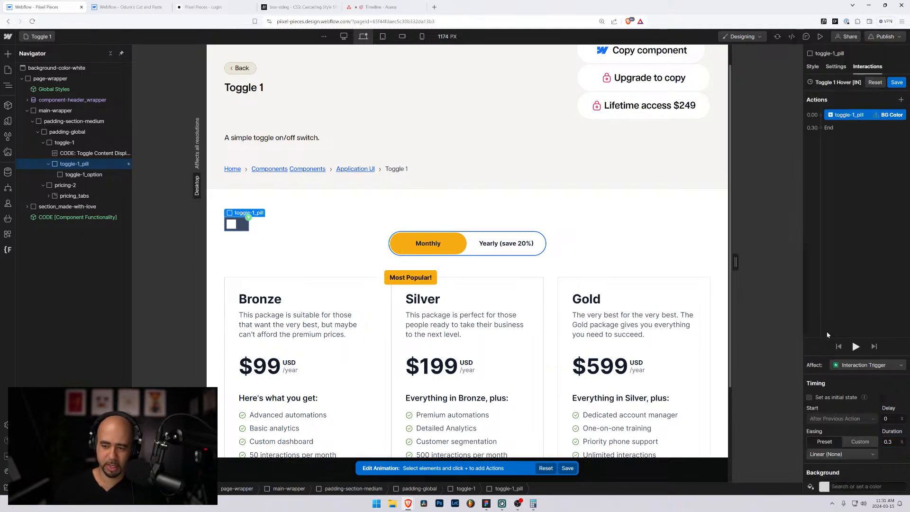
{"action": "left_click", "coordinate": [819, 482]}
{"action": "type", "text": "200"}
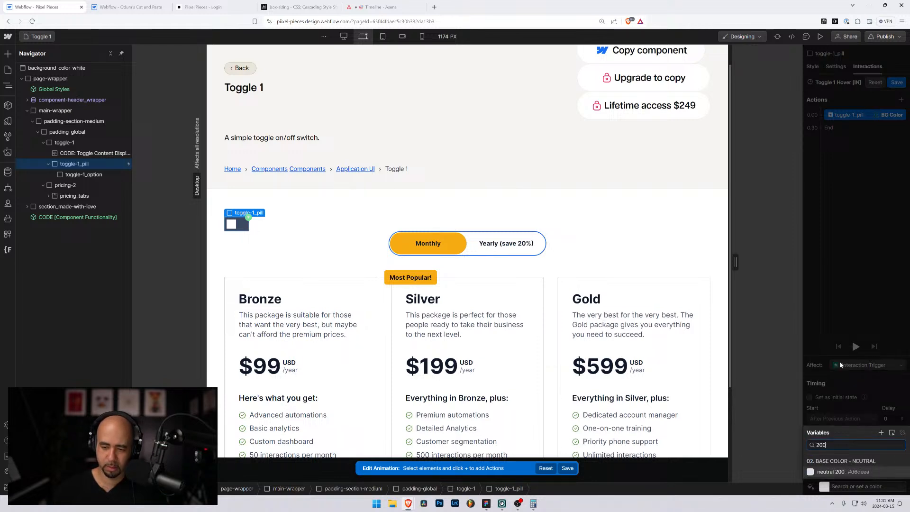
{"action": "left_click", "coordinate": [849, 471]}
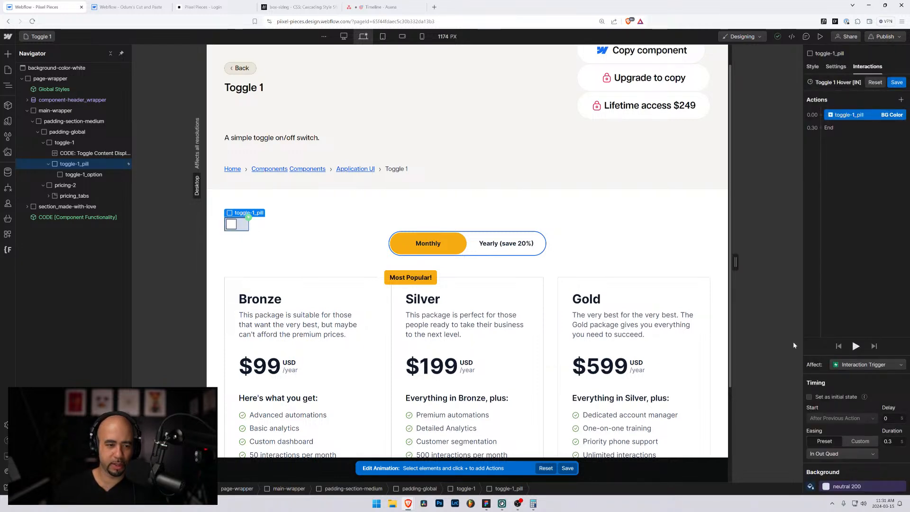
Step: Add a Border Color action for toggle-1_pill with a 0.3 s duration and In Out Quad easing
{"action": "left_click", "coordinate": [821, 122]}
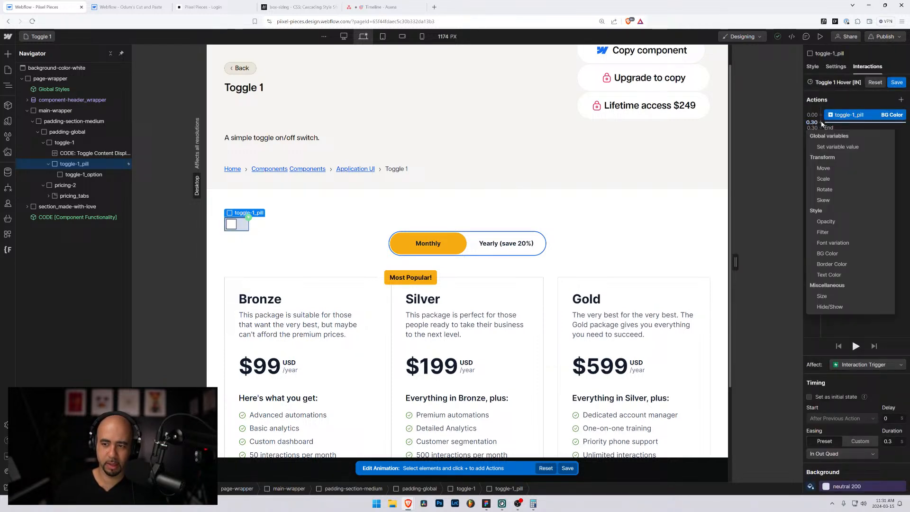
{"action": "left_click", "coordinate": [846, 265]}
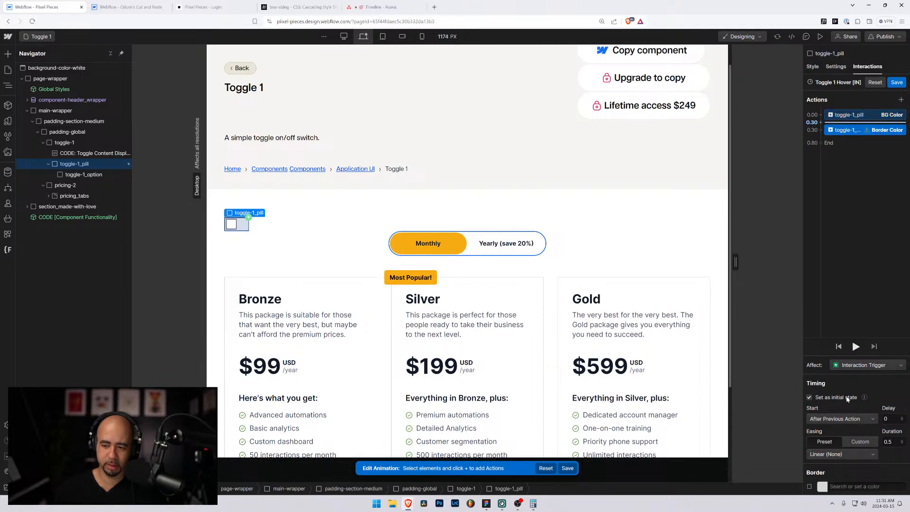
{"action": "type", "text": "0.3"}
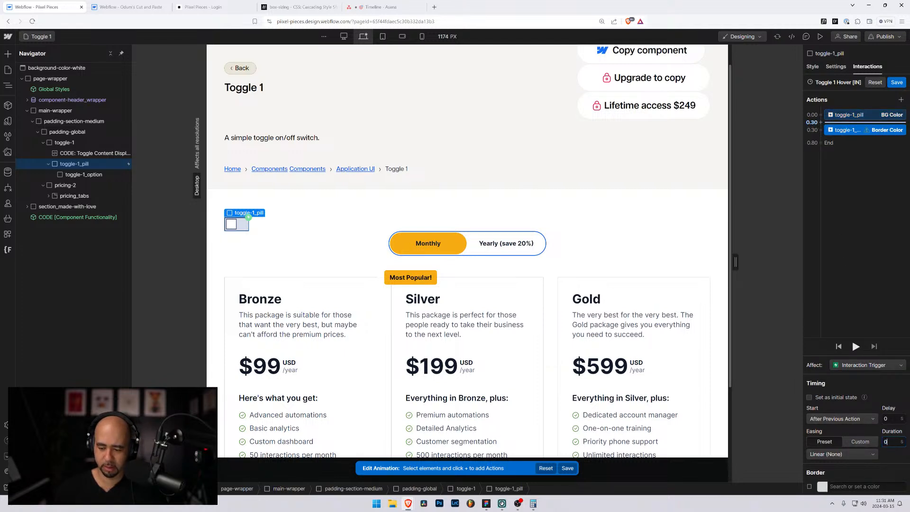
{"action": "left_click", "coordinate": [835, 454]}
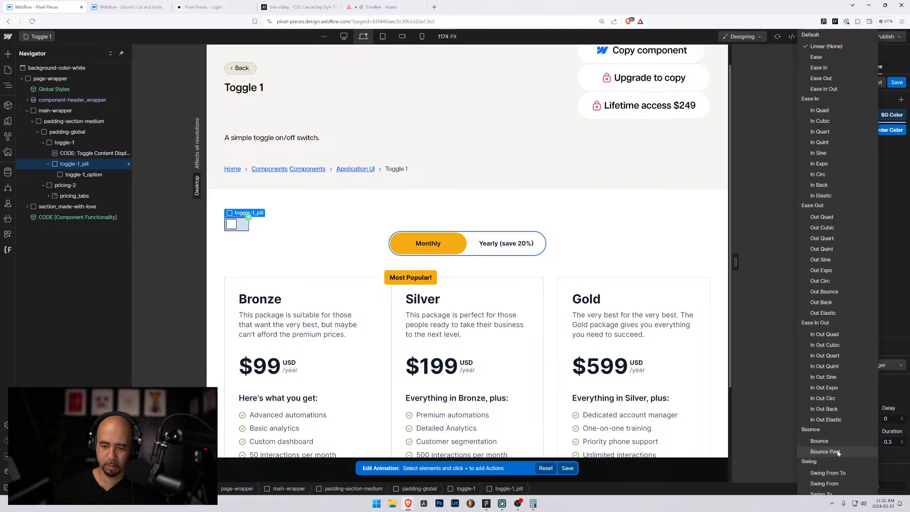
{"action": "left_click", "coordinate": [829, 334]}
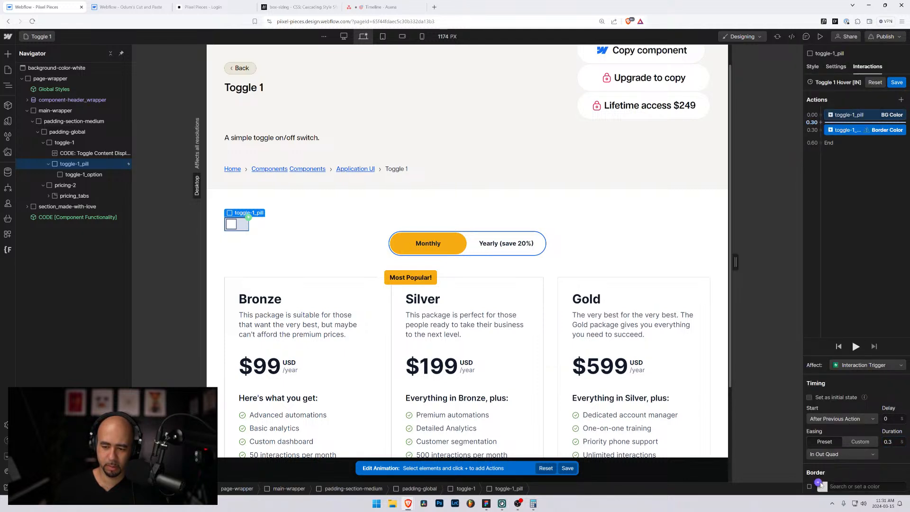
Step: Set the Border Color action's color to the neutral 200 variable and its start to With Previous Action
{"action": "left_click", "coordinate": [820, 485]}
{"action": "type", "text": "200"}
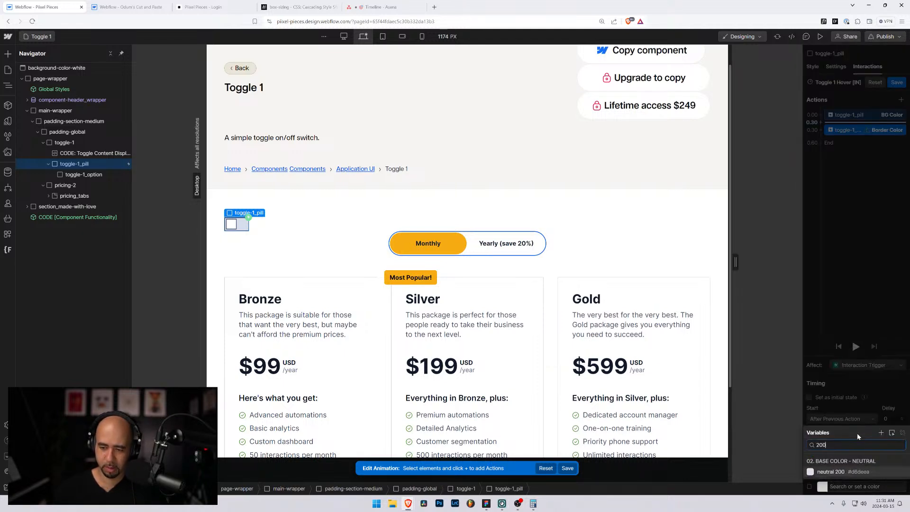
{"action": "left_click", "coordinate": [848, 472]}
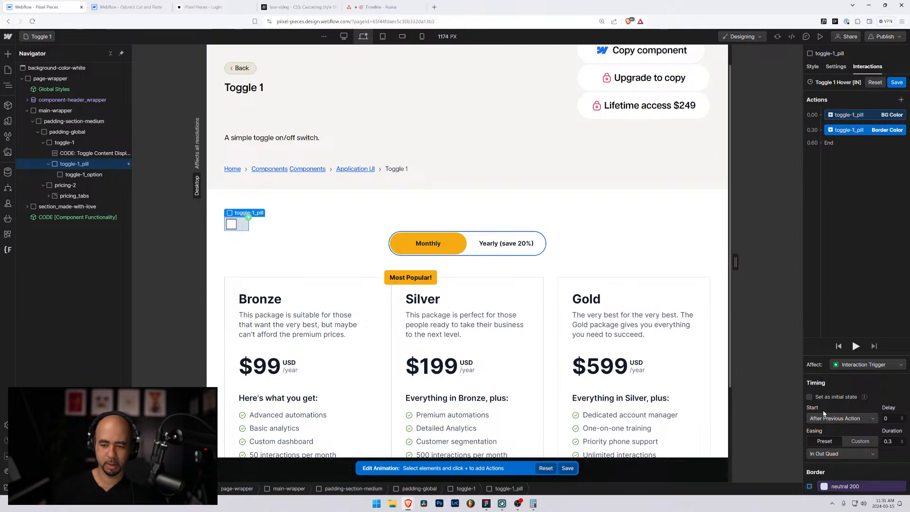
{"action": "left_click", "coordinate": [838, 418]}
{"action": "left_click", "coordinate": [834, 428]}
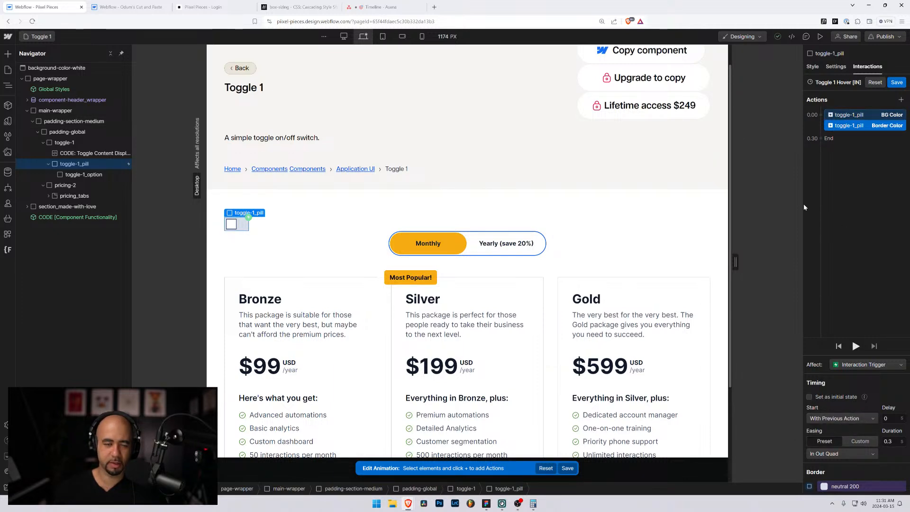
Step: Check the Hover toggle's colors in the Figma styleguide, and add a BG Color action for toggle-1_option back in Webflow
{"action": "left_click", "coordinate": [81, 175]}
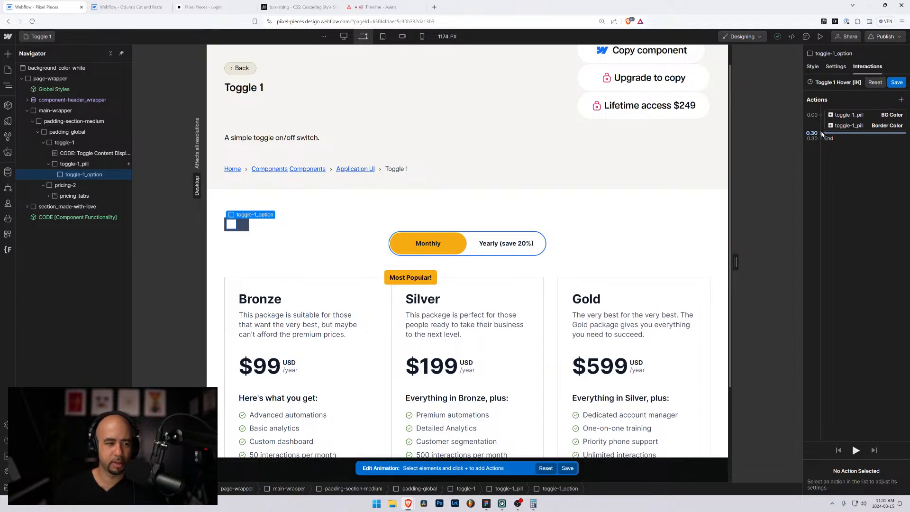
{"action": "left_click", "coordinate": [821, 134]}
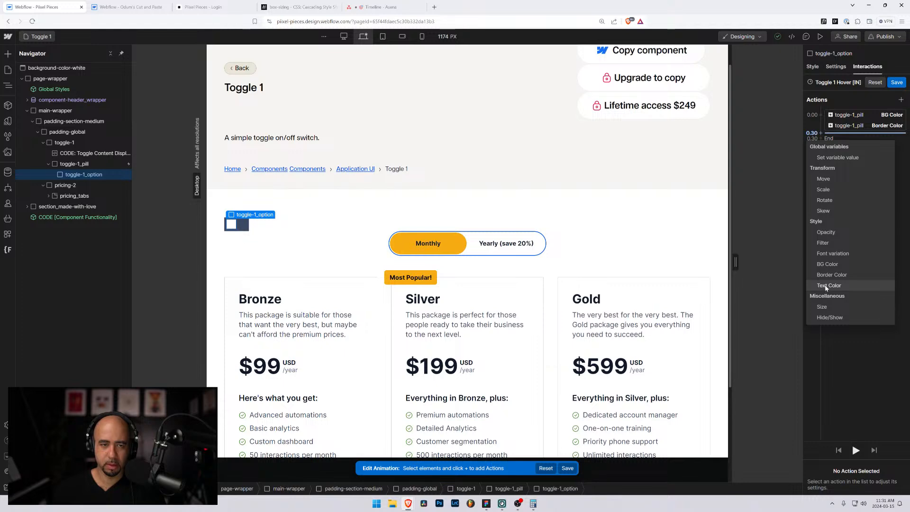
{"action": "key", "text": "alt+Tab"}
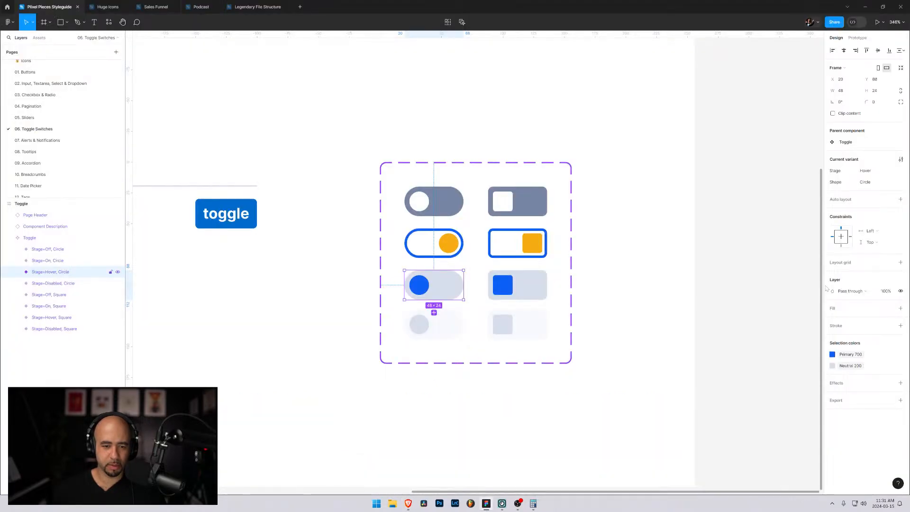
{"action": "key", "text": "alt+Tab"}
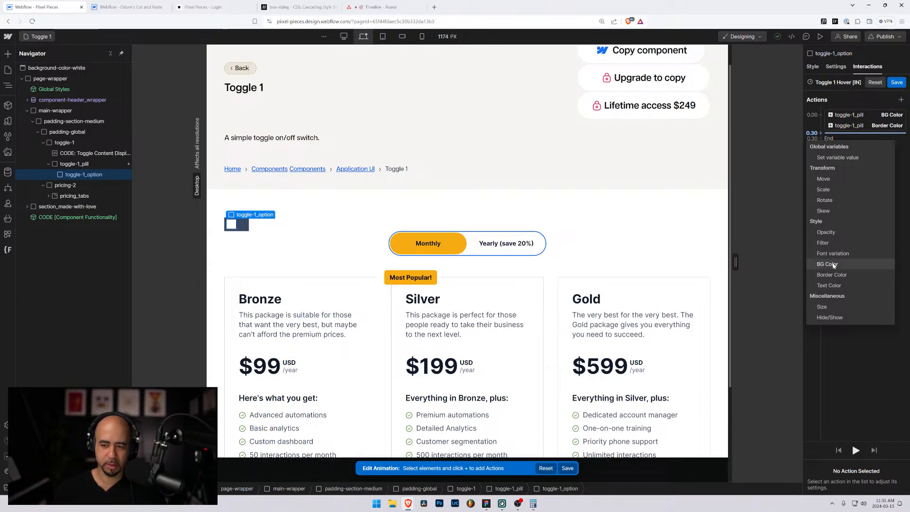
{"action": "left_click", "coordinate": [828, 264]}
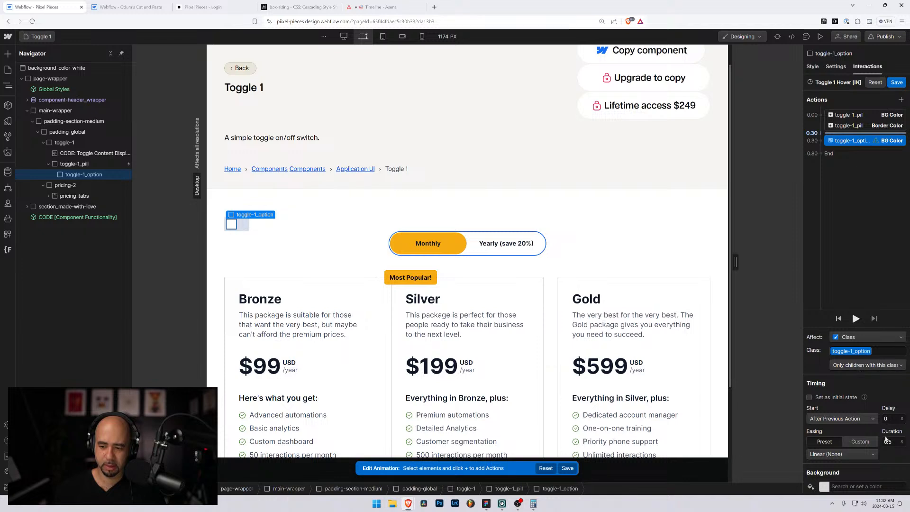
Step: Set the toggle-1_option BG Color action to 0.3 s, In Out Quad easing, With Previous Action and the primary 700 variable
{"action": "type", "text": "0.3"}
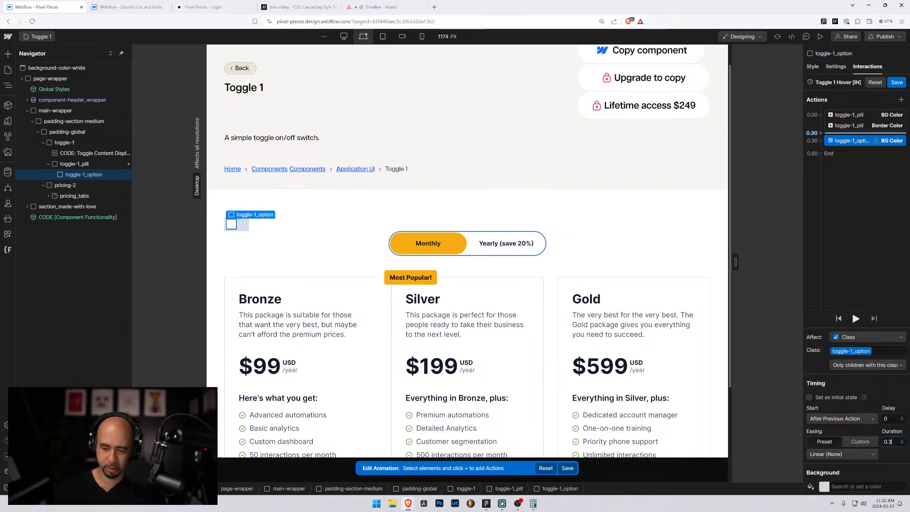
{"action": "left_click", "coordinate": [829, 455]}
{"action": "left_click", "coordinate": [831, 337]}
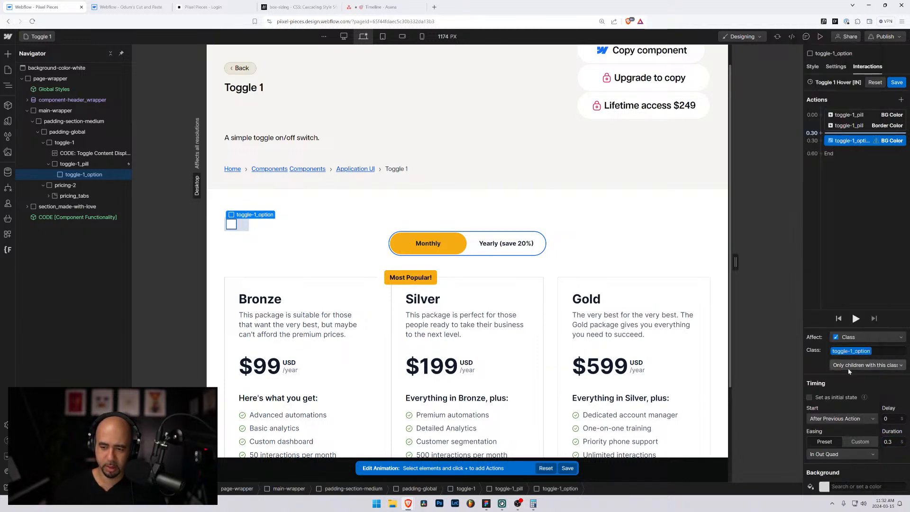
{"action": "left_click", "coordinate": [831, 418]}
{"action": "left_click", "coordinate": [832, 429]}
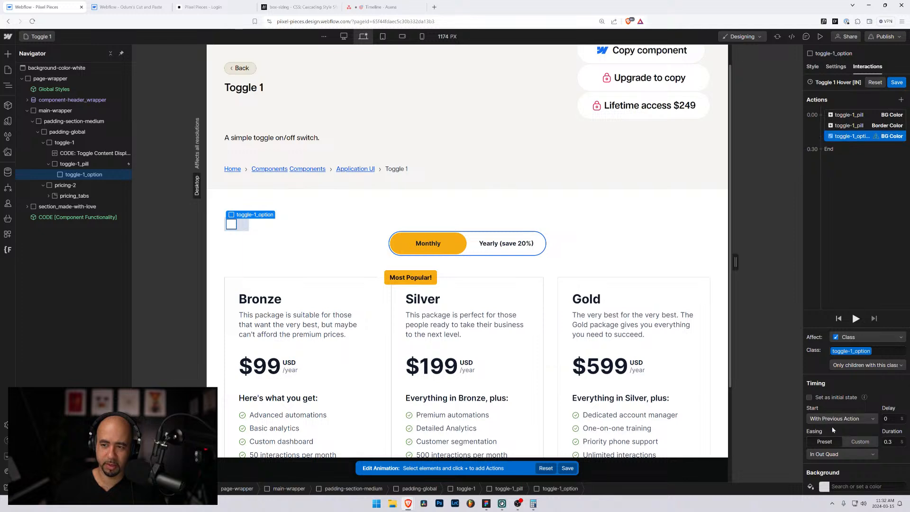
{"action": "left_click", "coordinate": [820, 484]}
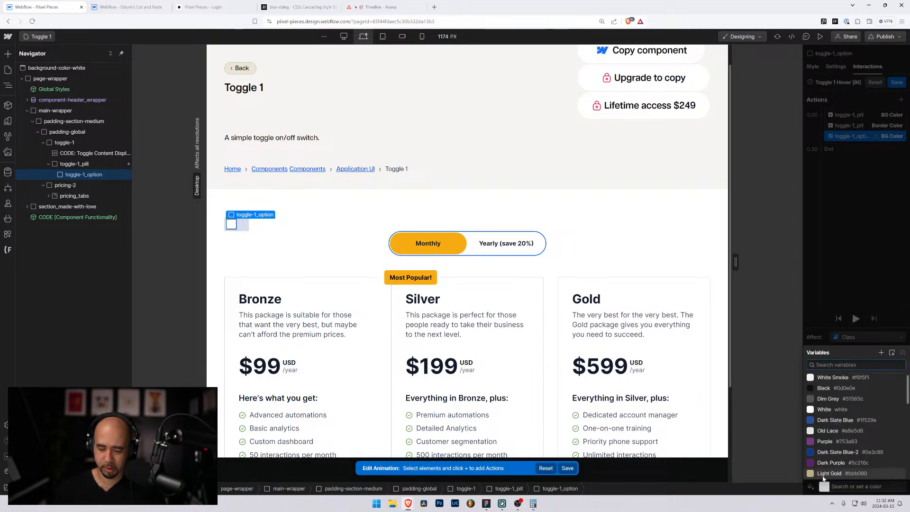
{"action": "type", "text": "700"}
{"action": "left_click", "coordinate": [831, 439]}
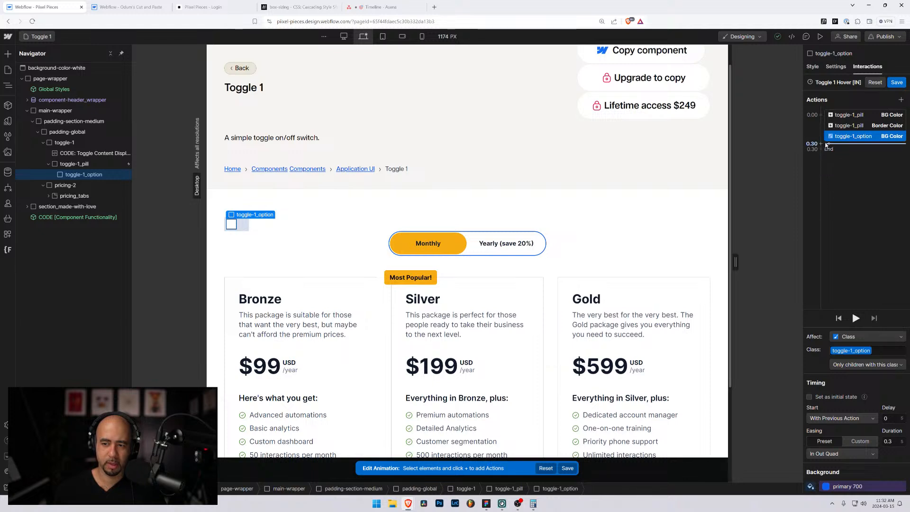
Step: Add a Border Color action for toggle-1_option, starting With Previous Action, with a 0.3 s duration and In Out Quad easing
{"action": "left_click", "coordinate": [821, 144]}
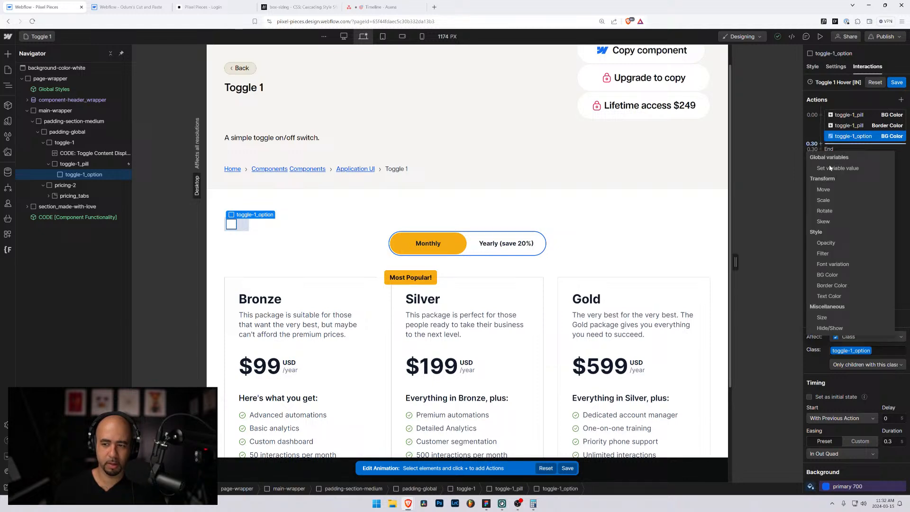
{"action": "left_click", "coordinate": [834, 285]}
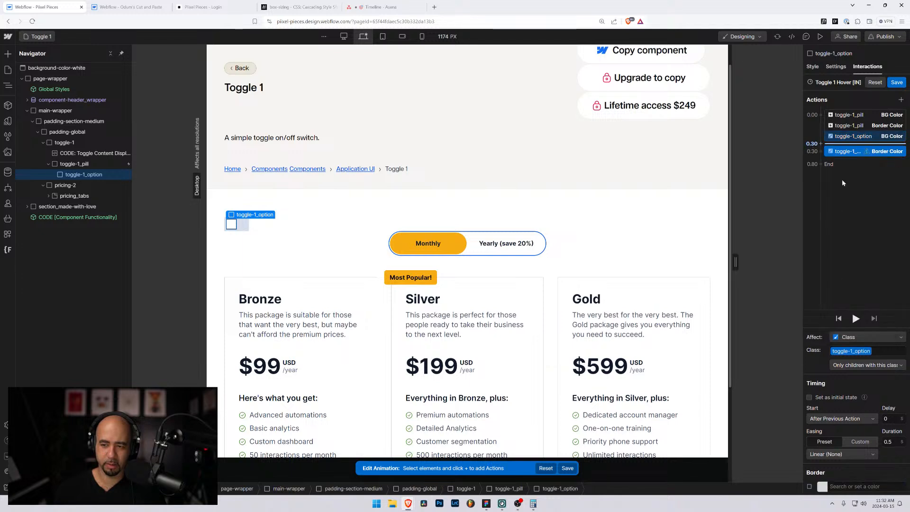
{"action": "left_click", "coordinate": [841, 419]}
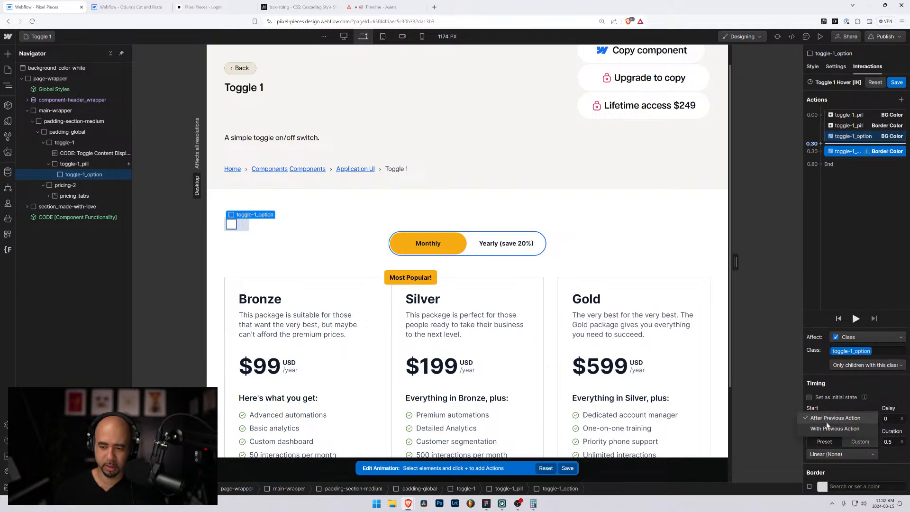
{"action": "left_click", "coordinate": [838, 430]}
{"action": "left_click", "coordinate": [887, 441]}
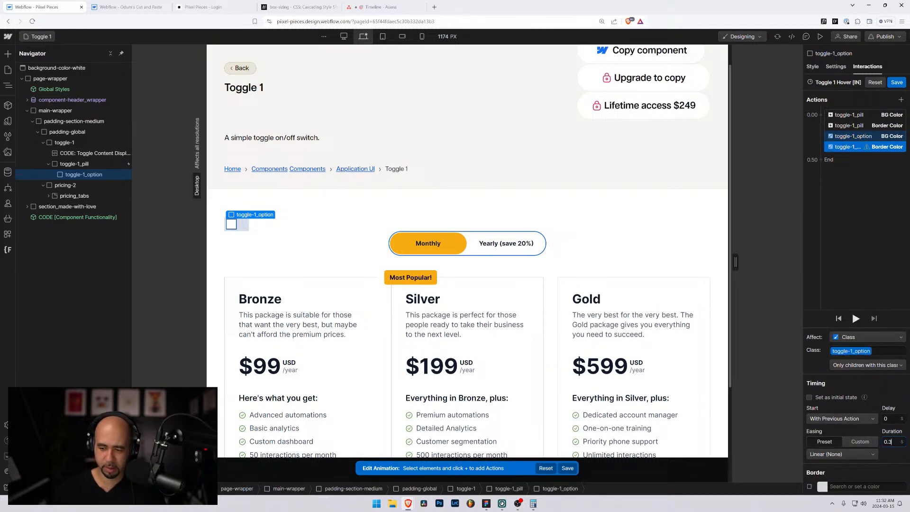
{"action": "type", "text": "0.3"}
{"action": "left_click", "coordinate": [824, 455]}
{"action": "left_click", "coordinate": [845, 334]}
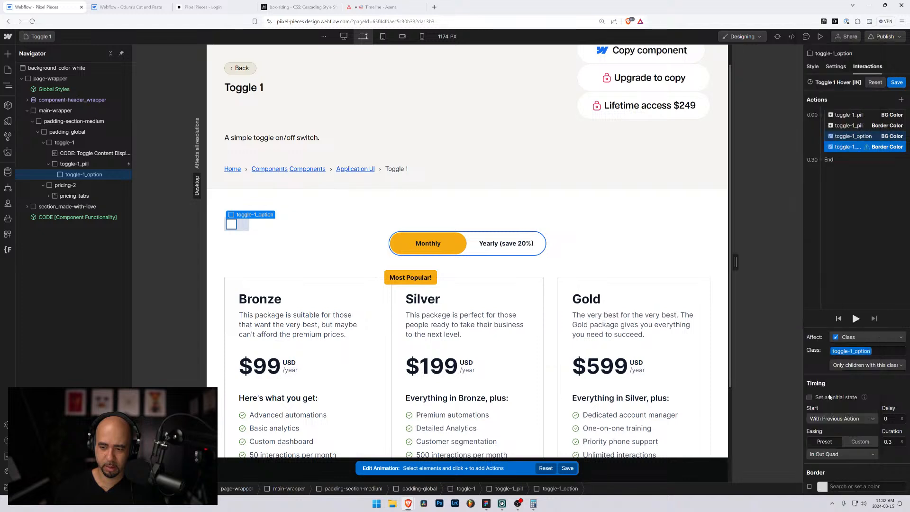
Step: Set the toggle-1_option Border Color action to the primary 700 variable and save the Toggle 1 Hover [IN] animation
{"action": "left_click", "coordinate": [821, 486]}
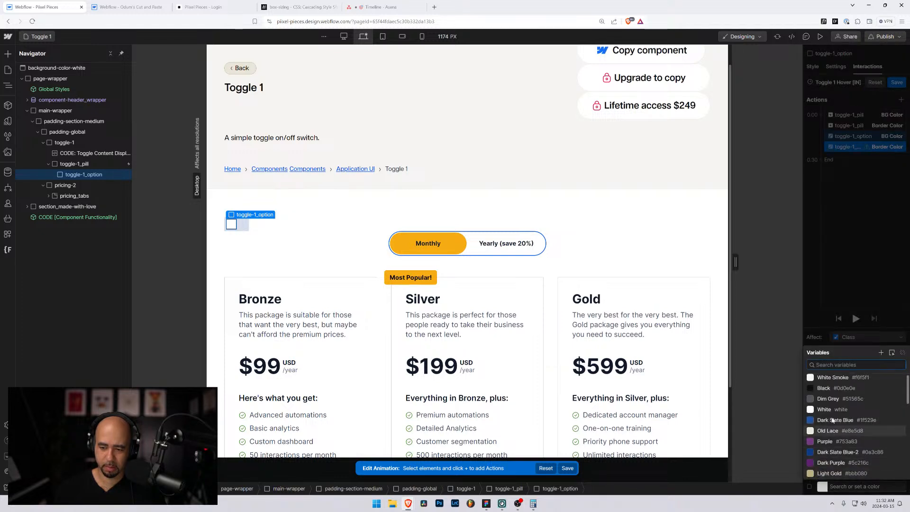
{"action": "type", "text": "700"}
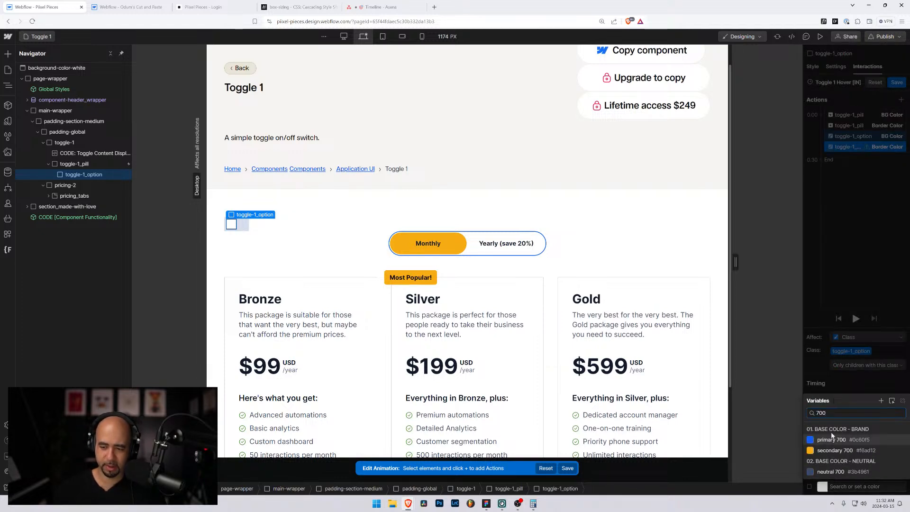
{"action": "left_click", "coordinate": [832, 439]}
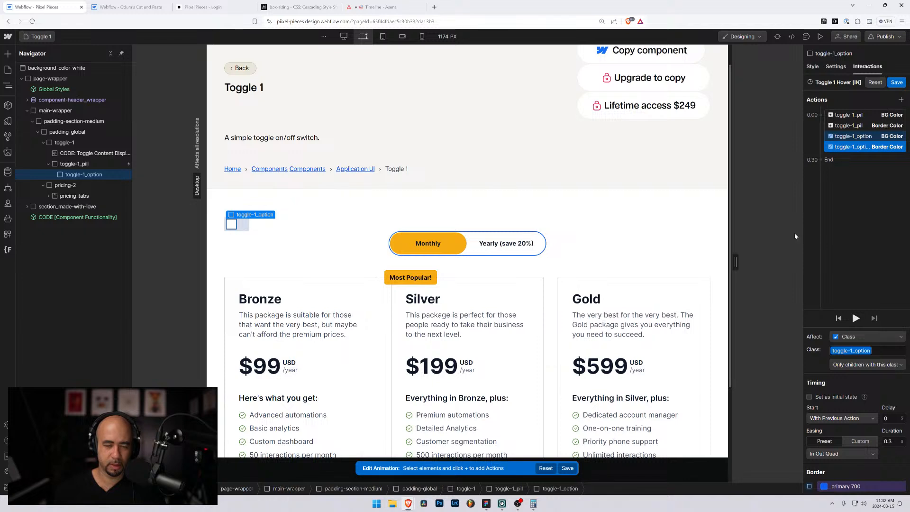
{"action": "left_click", "coordinate": [896, 81]}
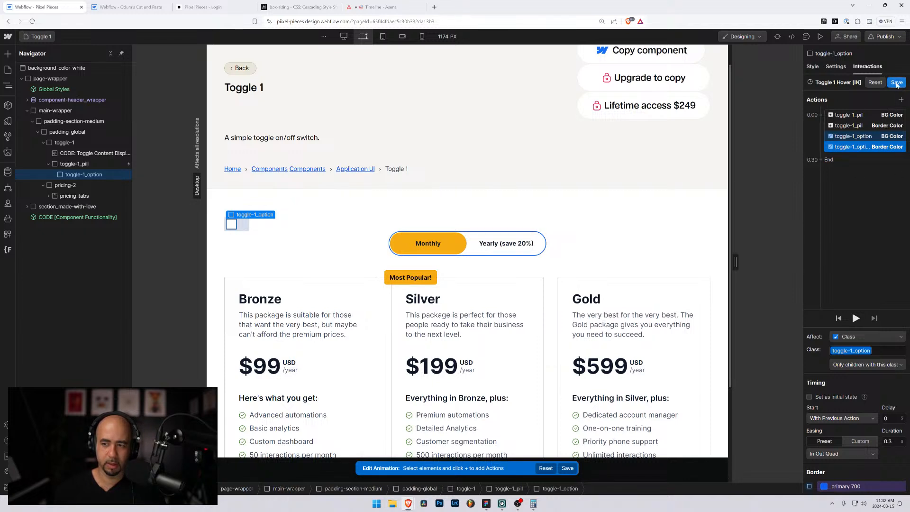
Step: Preview the toggle's hover animation, compare it with the Figma Hover variant, and leave the preview
{"action": "left_click", "coordinate": [820, 36]}
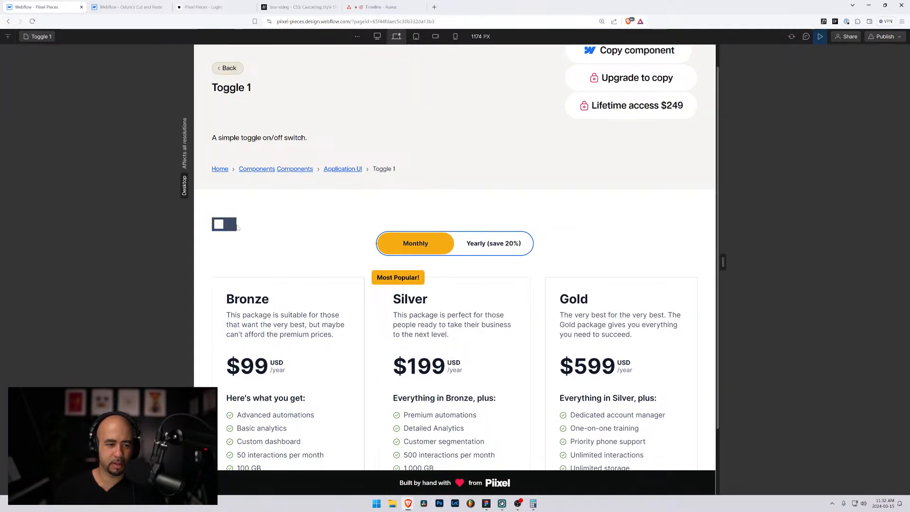
{"action": "left_click", "coordinate": [227, 229]}
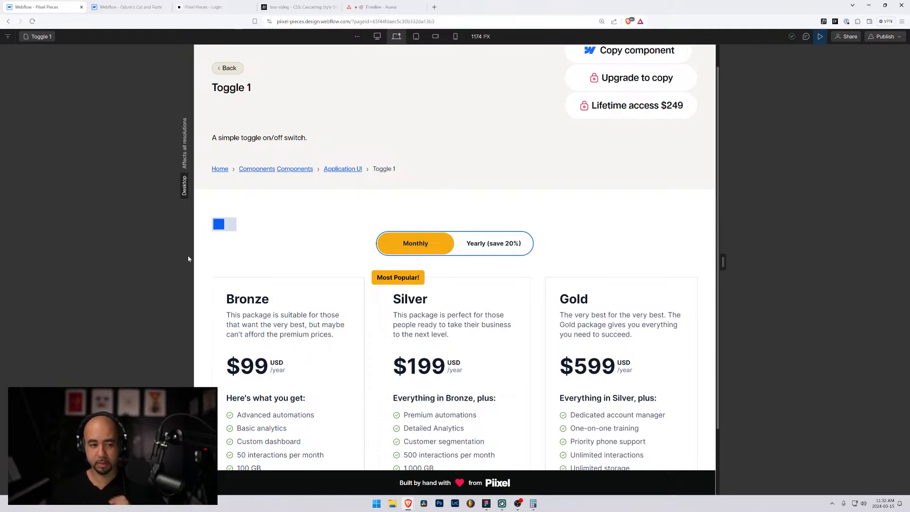
{"action": "key", "text": "alt+Tab"}
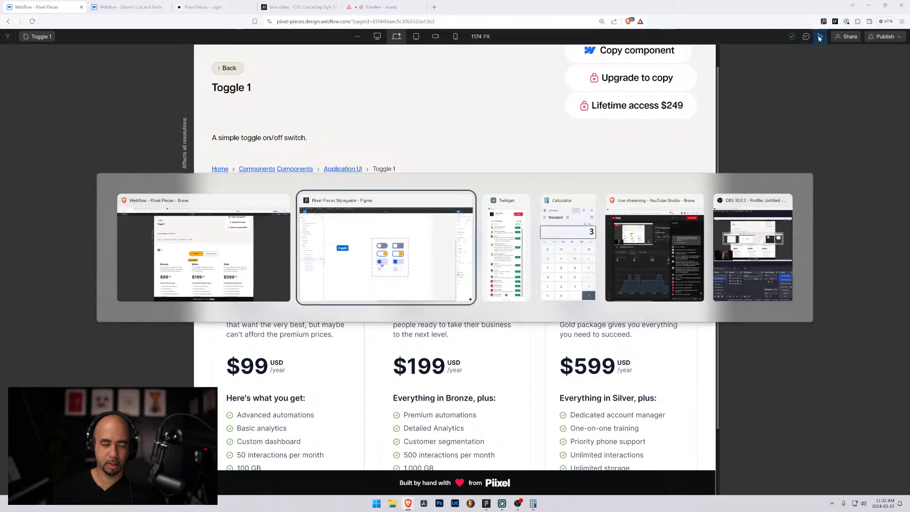
{"action": "key", "text": "alt+Tab"}
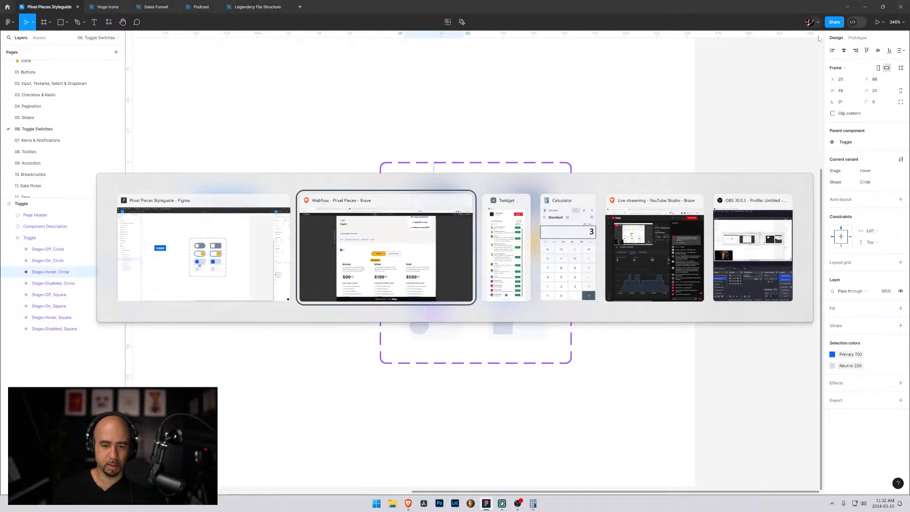
{"action": "left_click", "coordinate": [820, 37]}
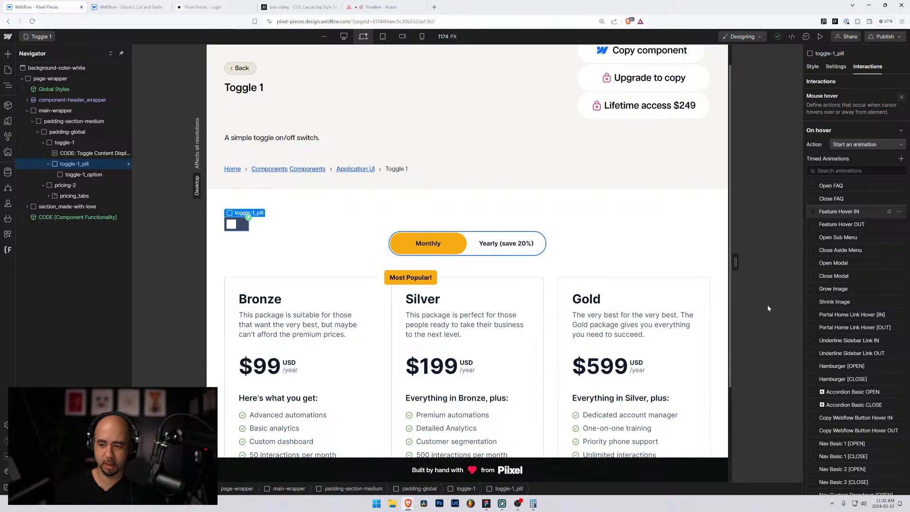
Step: Change the toggle-1_option BG Color action in Toggle 1 Hover [IN] to the neutral 200 variable and save the animation
{"action": "scroll", "coordinate": [872, 308], "scroll_direction": "down", "scroll_amount": 10}
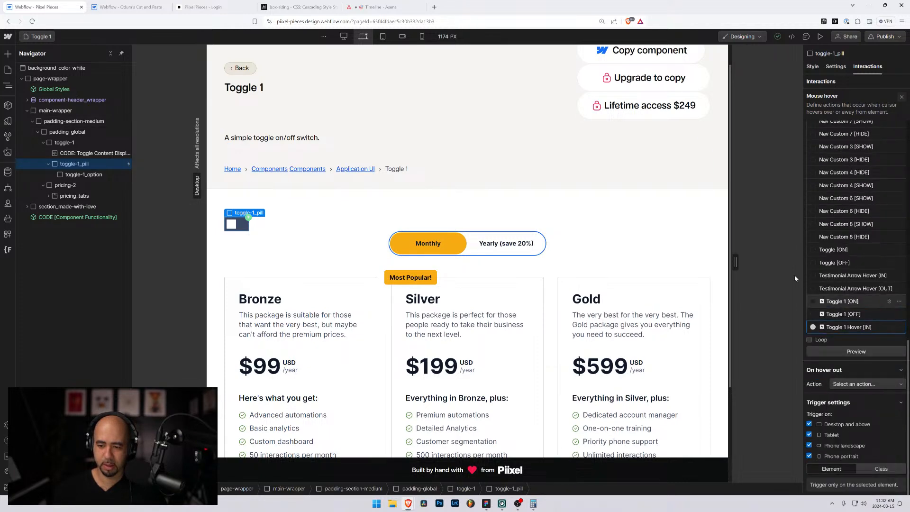
{"action": "left_click", "coordinate": [895, 328]}
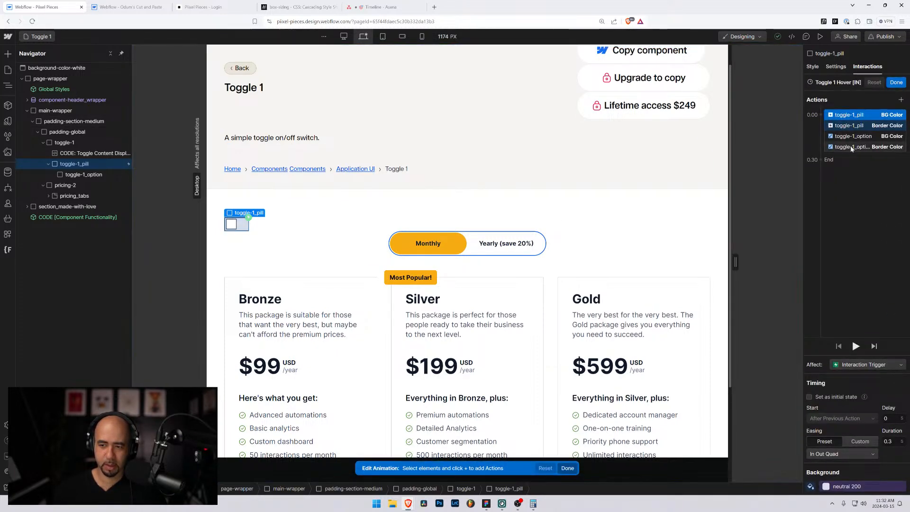
{"action": "left_click", "coordinate": [878, 138]}
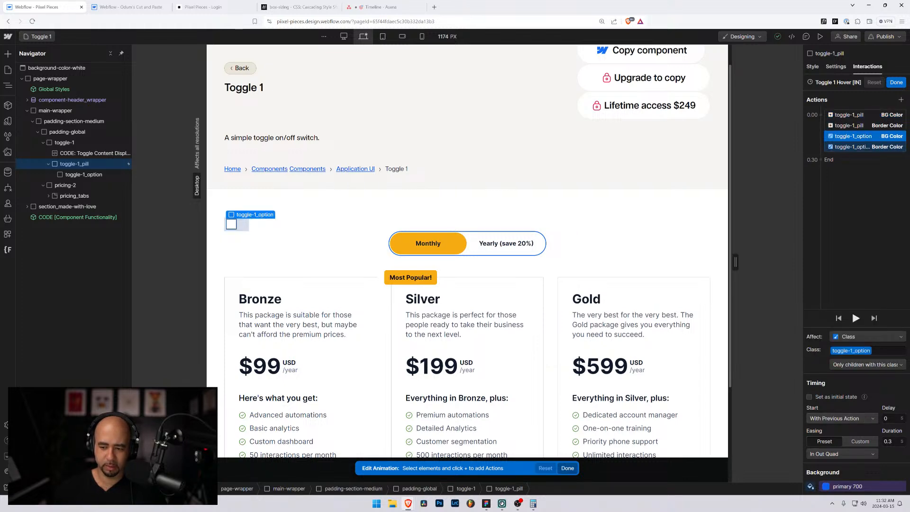
{"action": "left_click", "coordinate": [833, 486]}
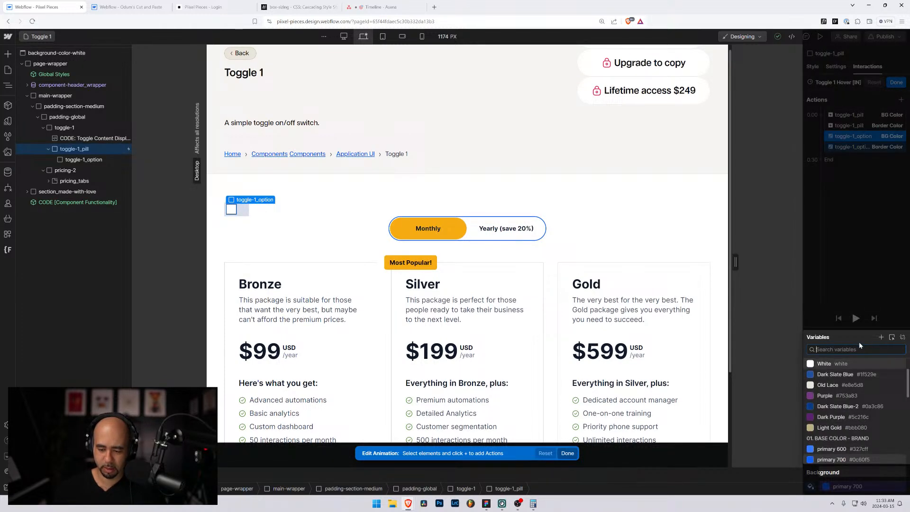
{"action": "type", "text": "200"}
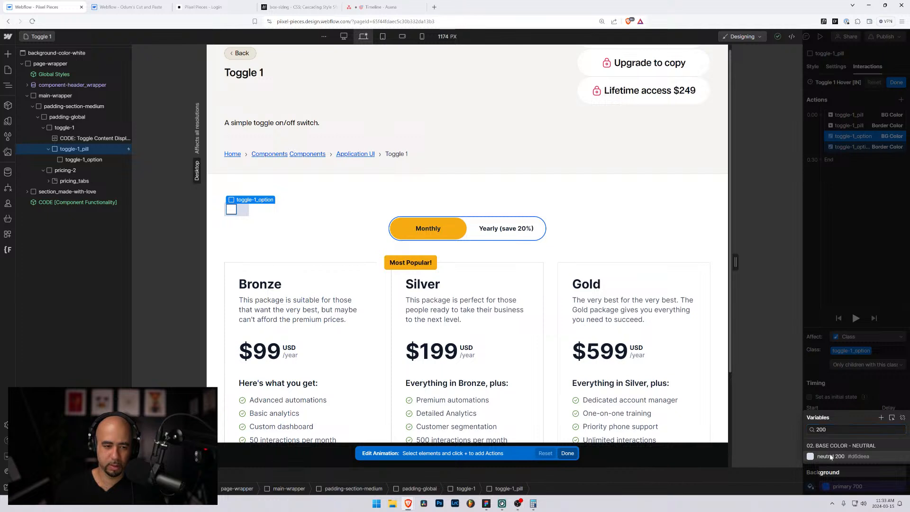
{"action": "left_click", "coordinate": [830, 456]}
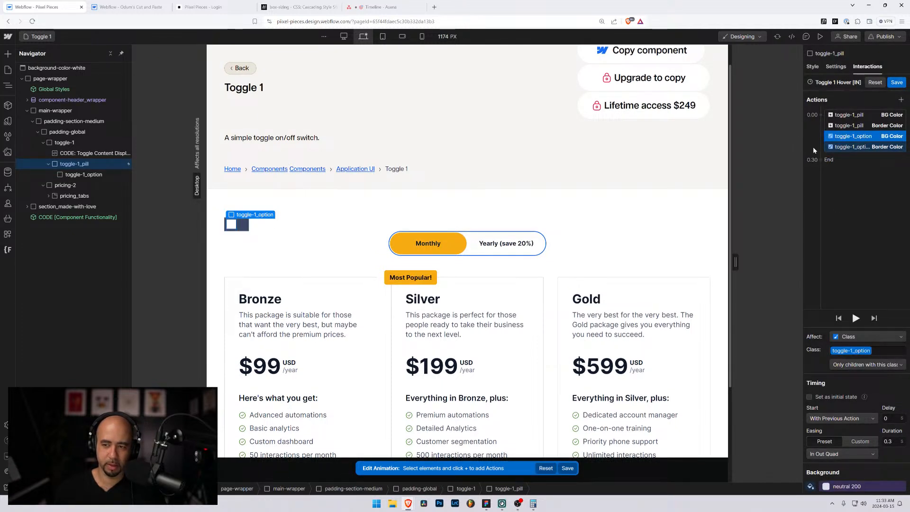
{"action": "left_click", "coordinate": [896, 82]}
Step: Preview the toggle with its revised option color, compare it with the Figma Hover variant again, and exit the preview
{"action": "left_click", "coordinate": [819, 37]}
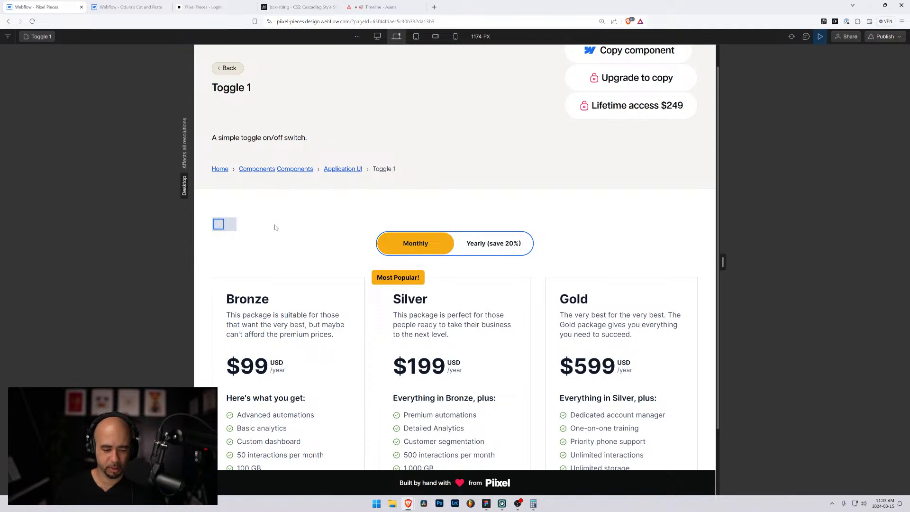
{"action": "key", "text": "alt+Tab"}
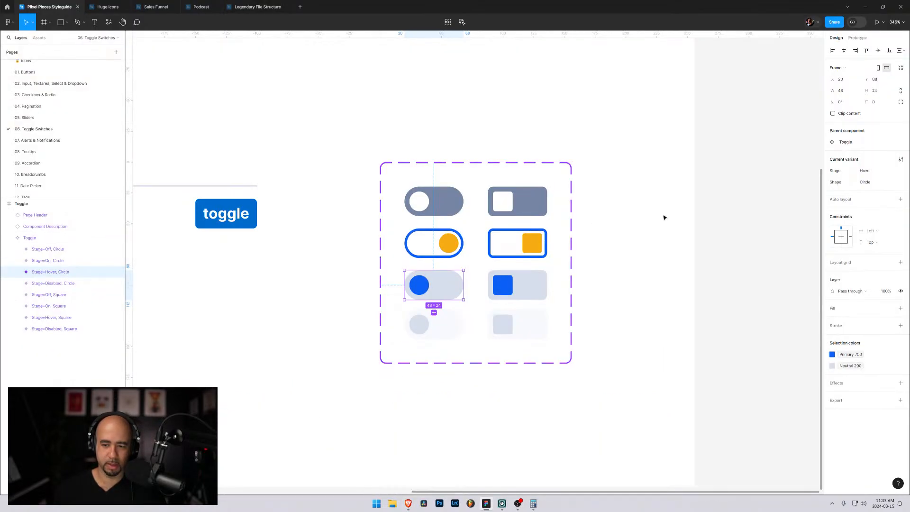
{"action": "key", "text": "alt+Tab"}
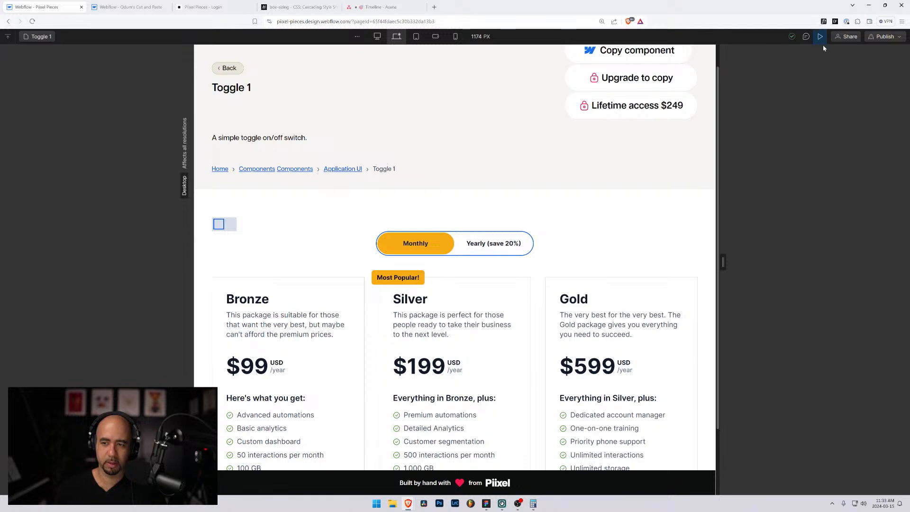
{"action": "left_click", "coordinate": [819, 37]}
Step: Reopen the Toggle 1 Hover [IN] animation and set its toggle-1_option BG Color action to the primary 700 variable
{"action": "scroll", "coordinate": [870, 194], "scroll_direction": "down", "scroll_amount": 10}
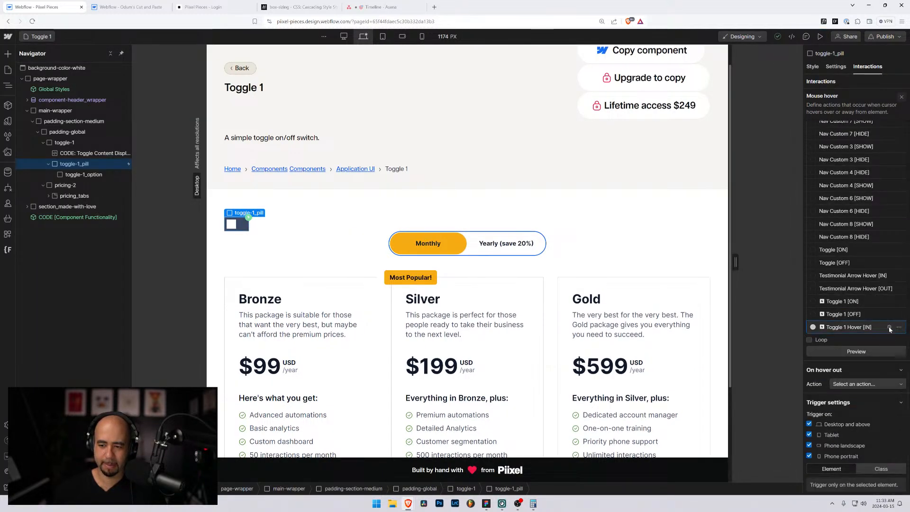
{"action": "left_click", "coordinate": [889, 327]}
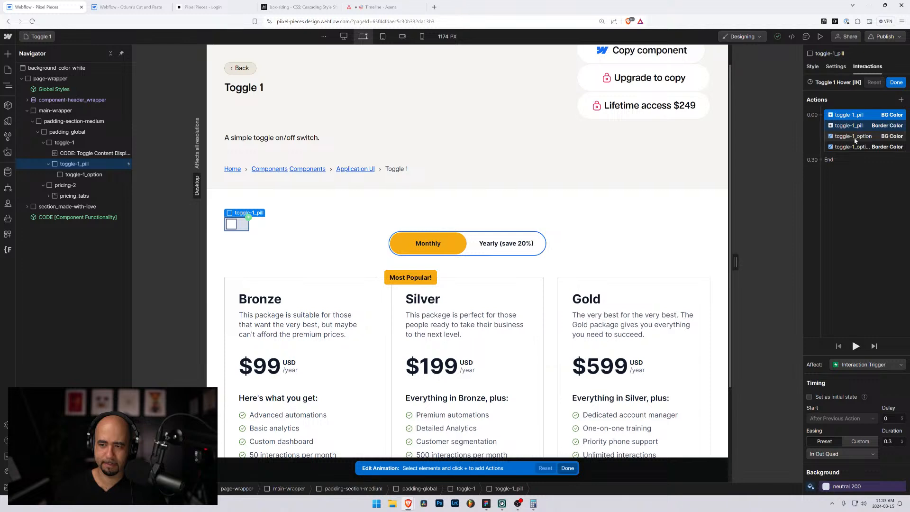
{"action": "left_click", "coordinate": [852, 137]}
{"action": "left_click", "coordinate": [846, 486]}
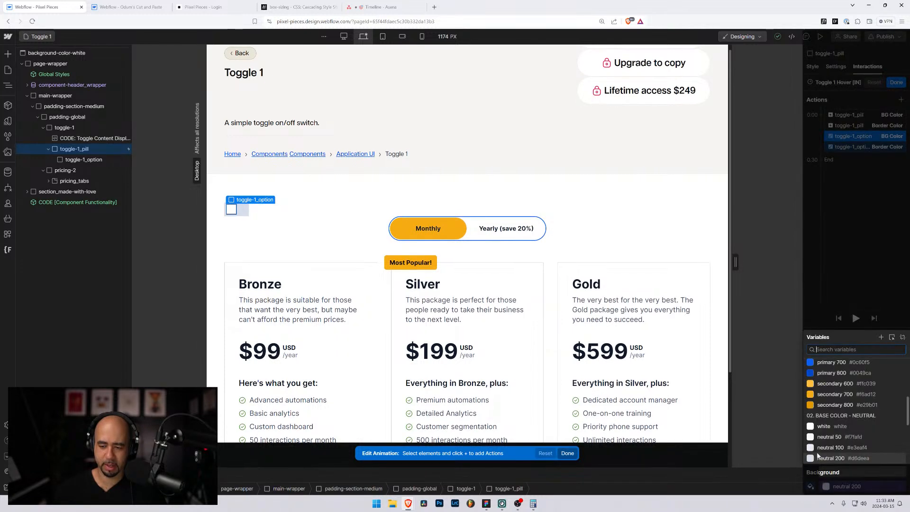
{"action": "left_click", "coordinate": [830, 374]}
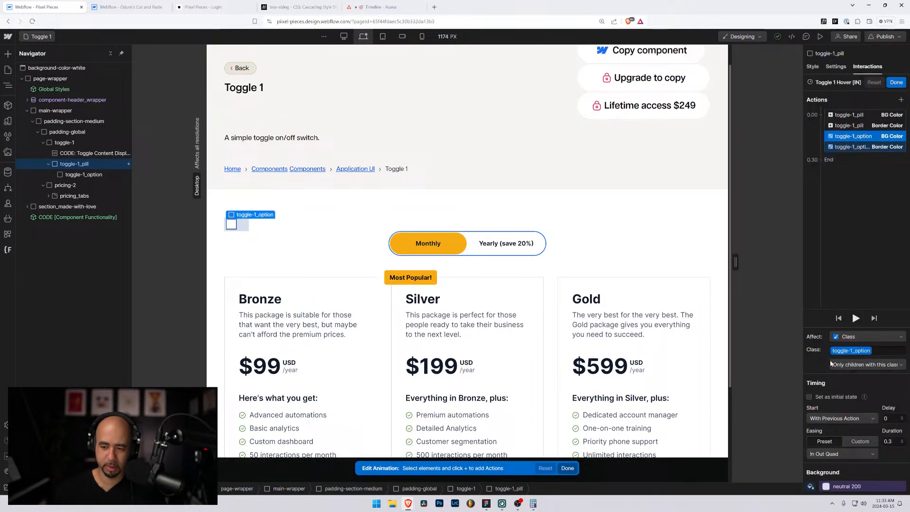
Step: Set the toggle-1_option Border Color action to the neutral 200 variable and save the Toggle 1 Hover [IN] animation
{"action": "left_click", "coordinate": [851, 148]}
{"action": "left_click", "coordinate": [824, 486]}
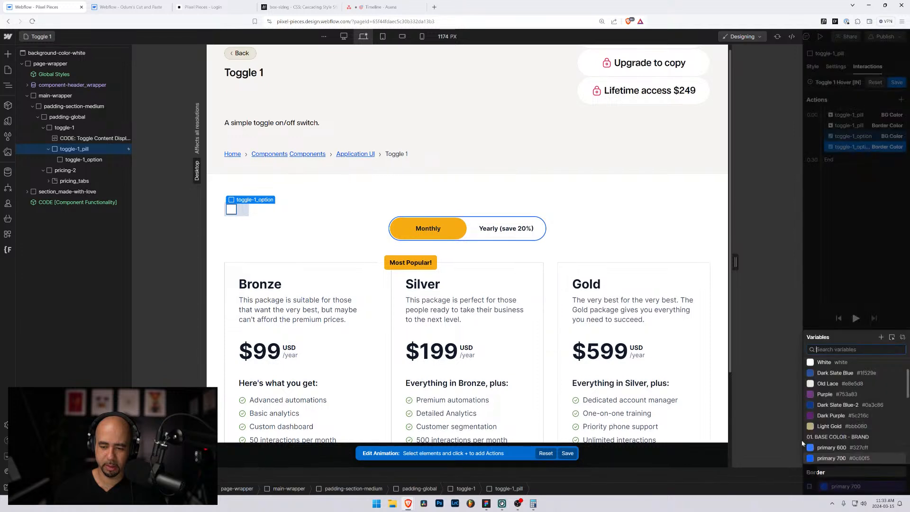
{"action": "type", "text": "200"}
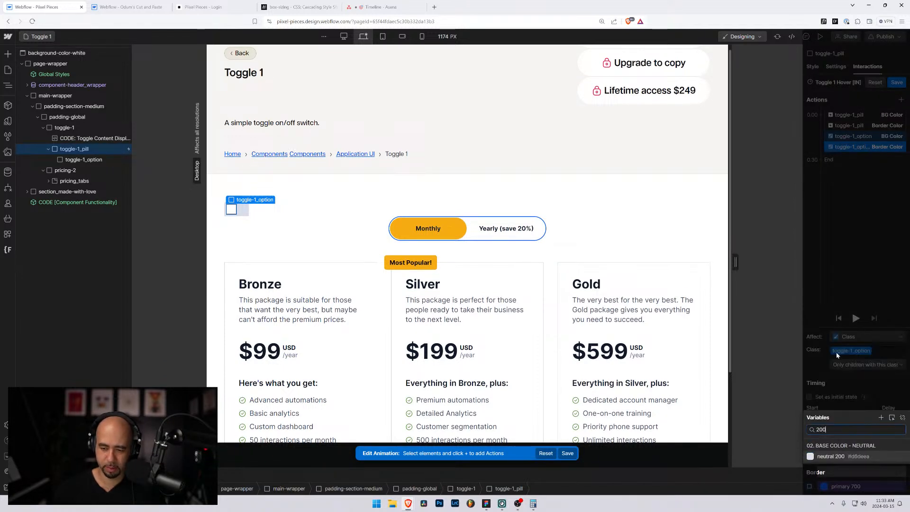
{"action": "left_click", "coordinate": [847, 456]}
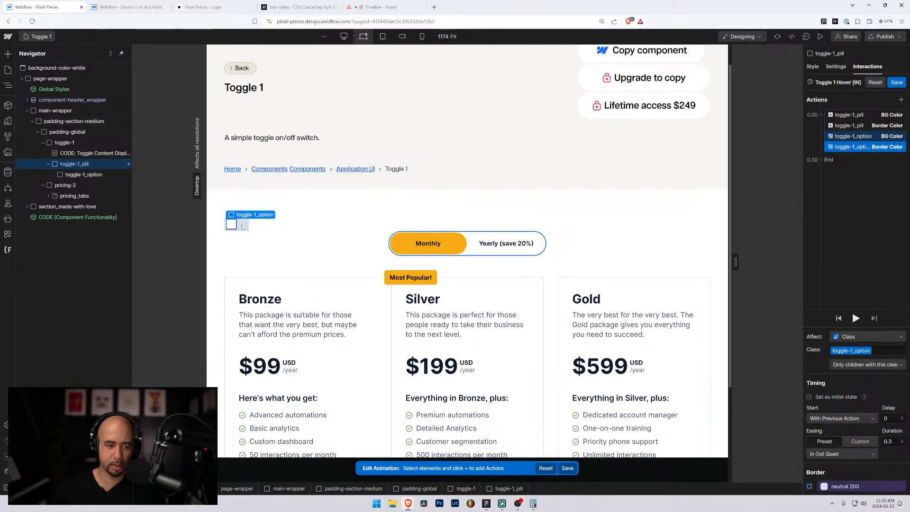
{"action": "left_click", "coordinate": [895, 82]}
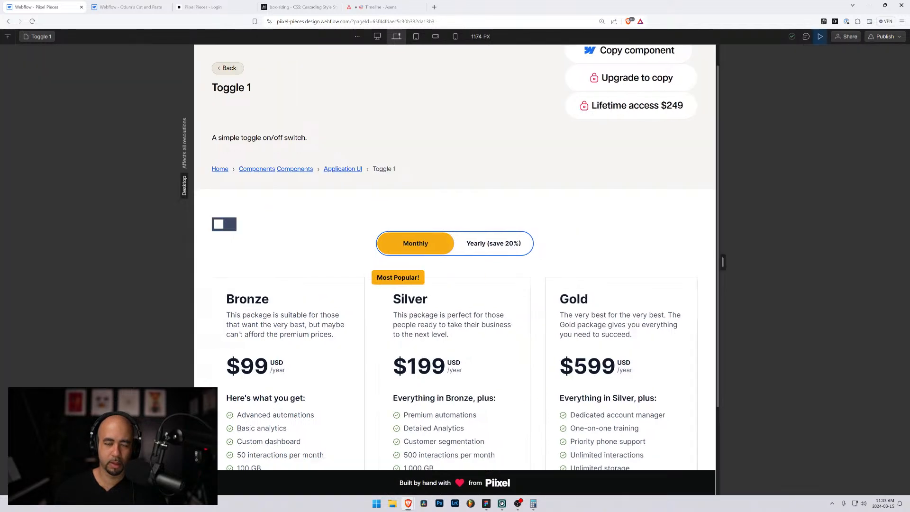
Step: Preview the toggle's hover state with the swapped option colors, check it against the square Hover variant in Figma, and exit the preview
{"action": "key", "text": "ctrl+shift+p"}
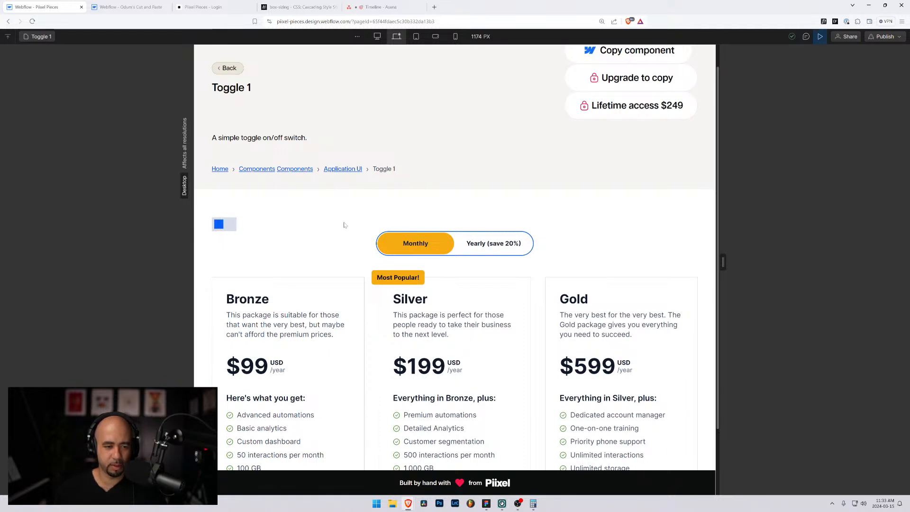
{"action": "key", "text": "alt+Tab"}
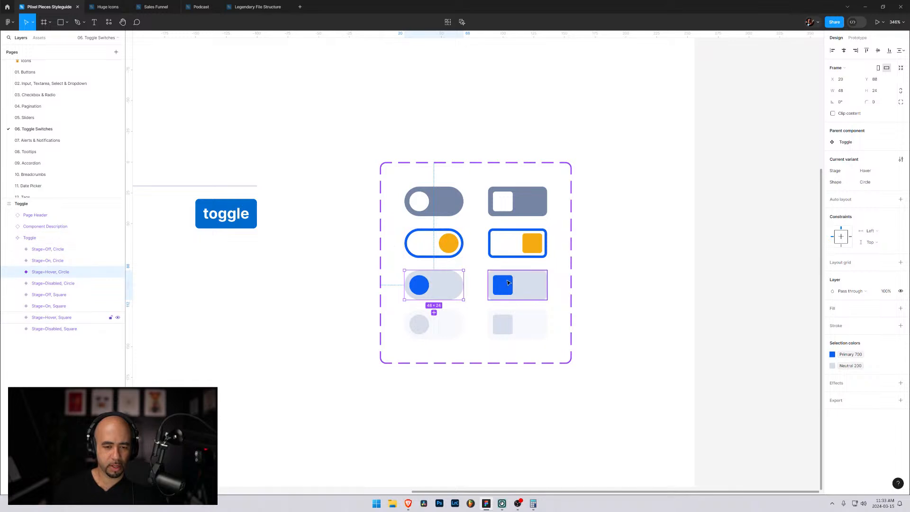
{"action": "key", "text": "alt+Tab"}
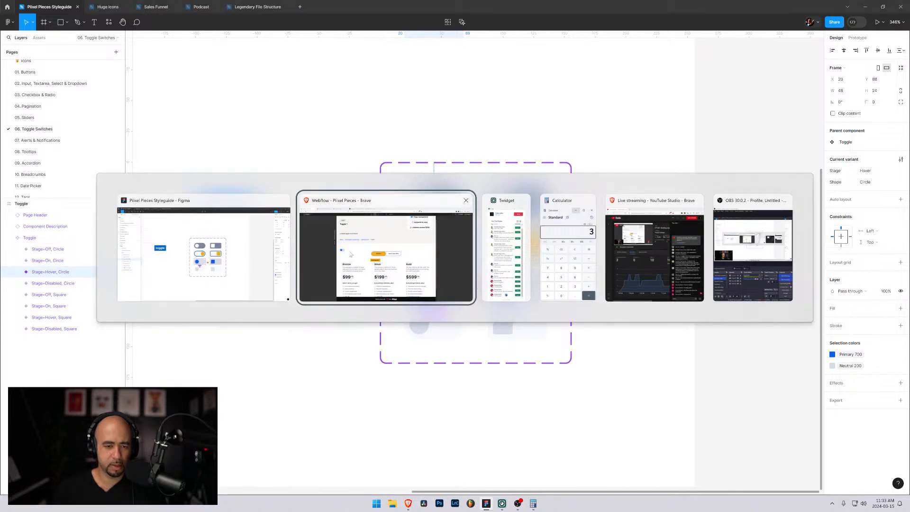
{"action": "left_click", "coordinate": [350, 254]}
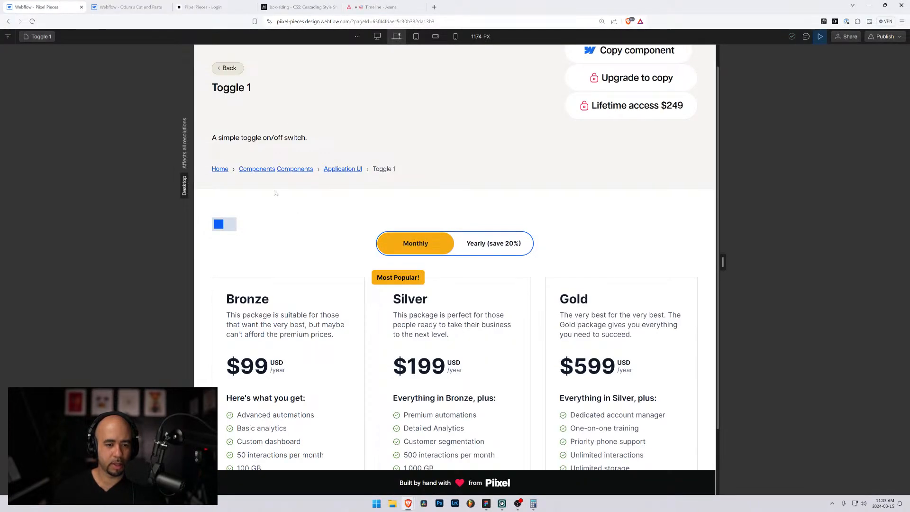
{"action": "left_click", "coordinate": [820, 36]}
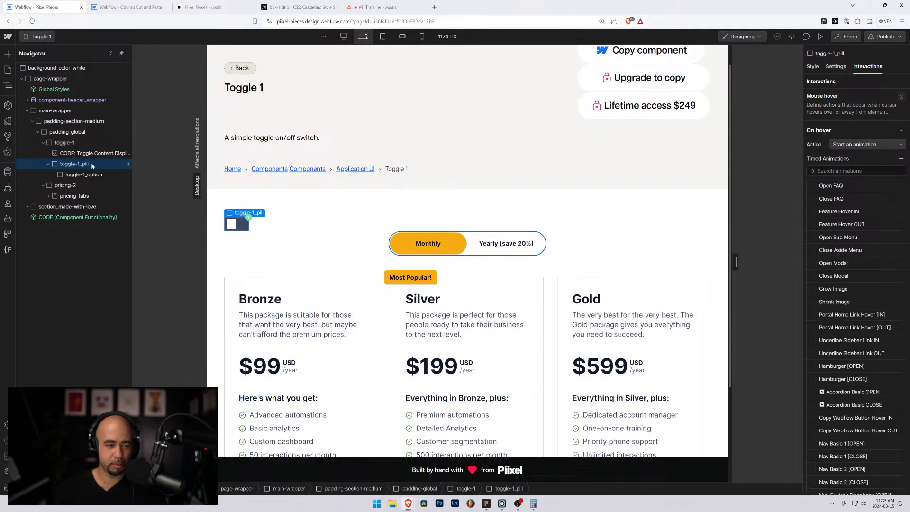
Step: Set the hover-out action of toggle-1_pill's mouse hover trigger to start an animation
{"action": "left_click", "coordinate": [71, 164]}
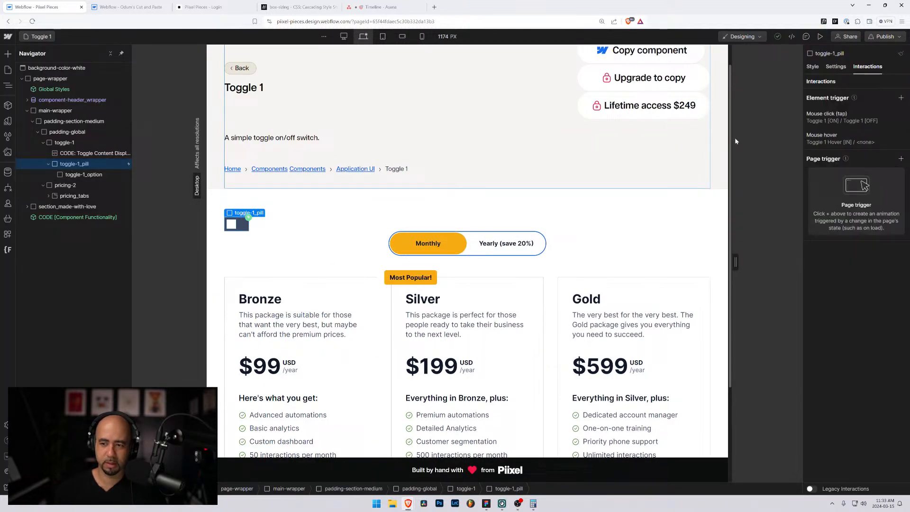
{"action": "left_click", "coordinate": [825, 142]}
{"action": "scroll", "coordinate": [842, 287], "scroll_direction": "down", "scroll_amount": 15}
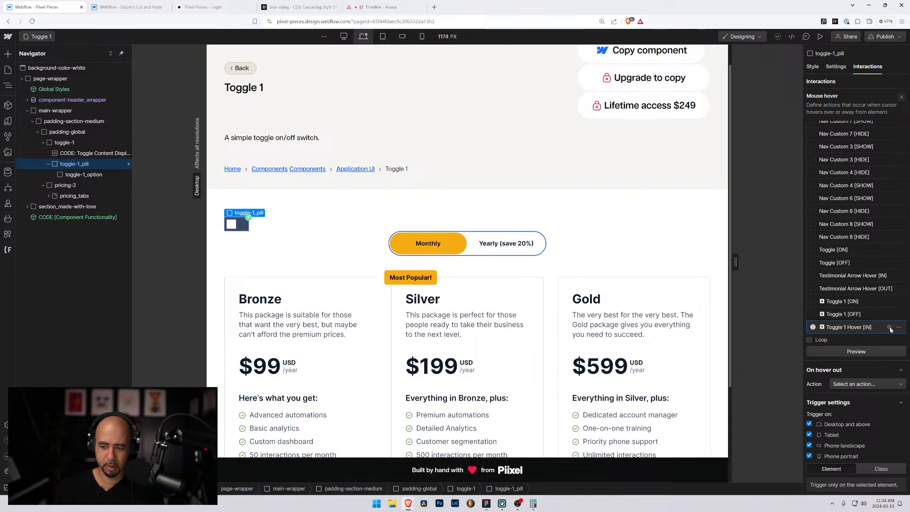
{"action": "left_click", "coordinate": [853, 385]}
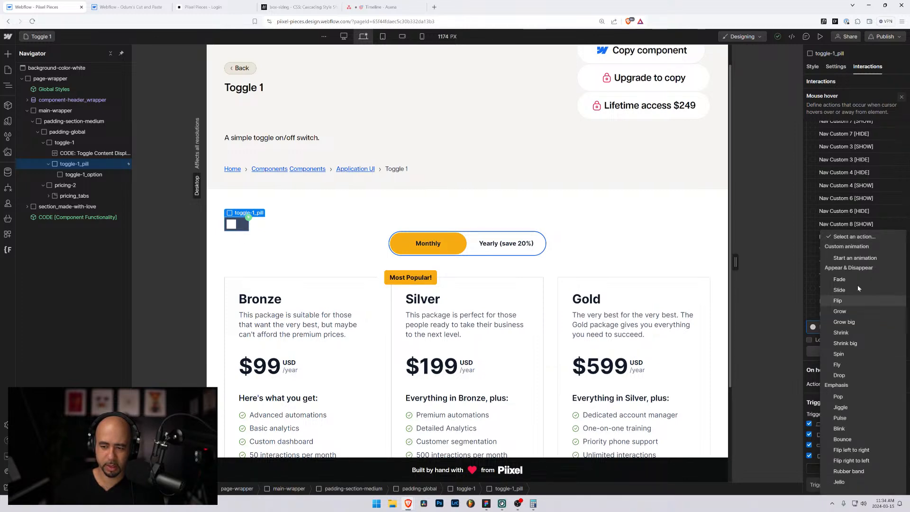
{"action": "left_click", "coordinate": [849, 258]}
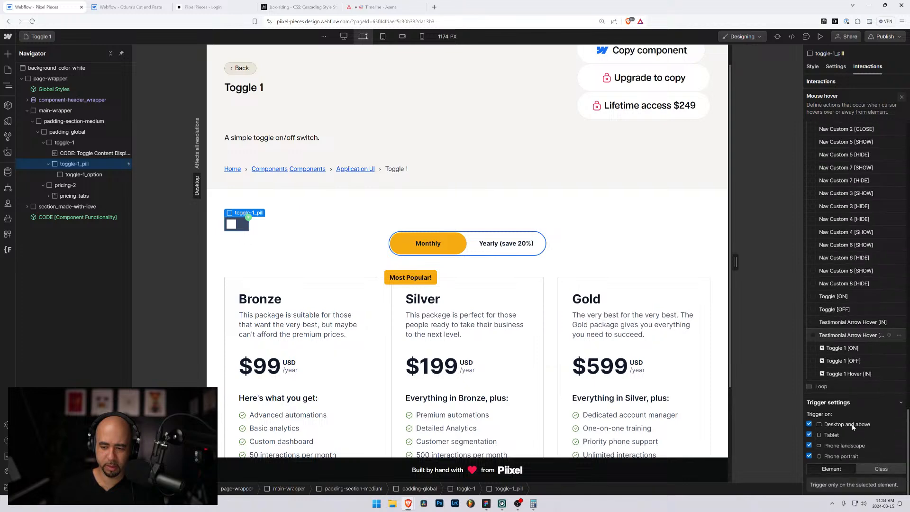
{"action": "left_click", "coordinate": [888, 374]}
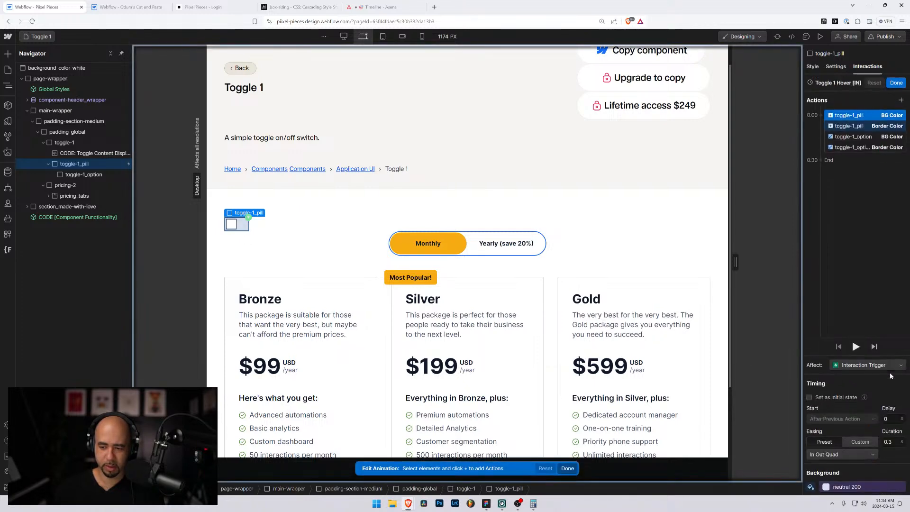
{"action": "left_click", "coordinate": [895, 82]}
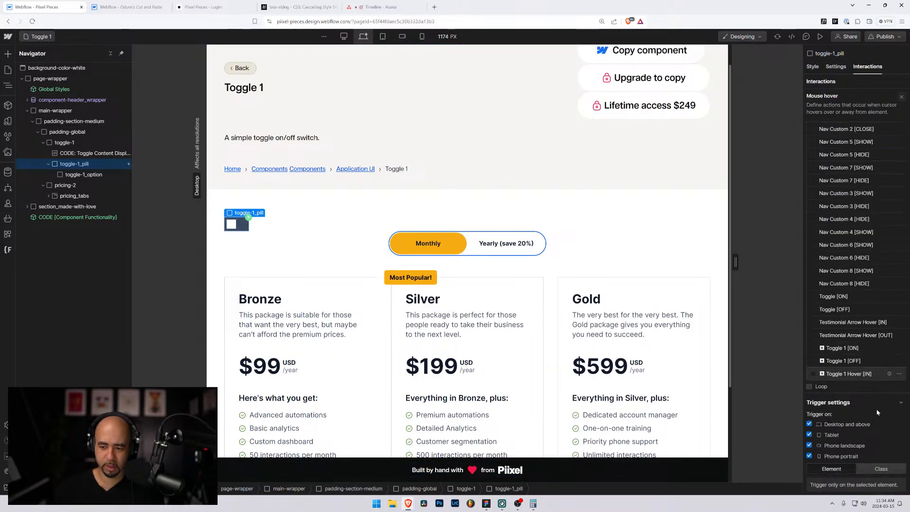
Step: Duplicate the Toggle 1 Hover [IN] animation, rename the copy Toggle 1 Hover [OUT], and assign it to hover out
{"action": "left_click", "coordinate": [899, 374]}
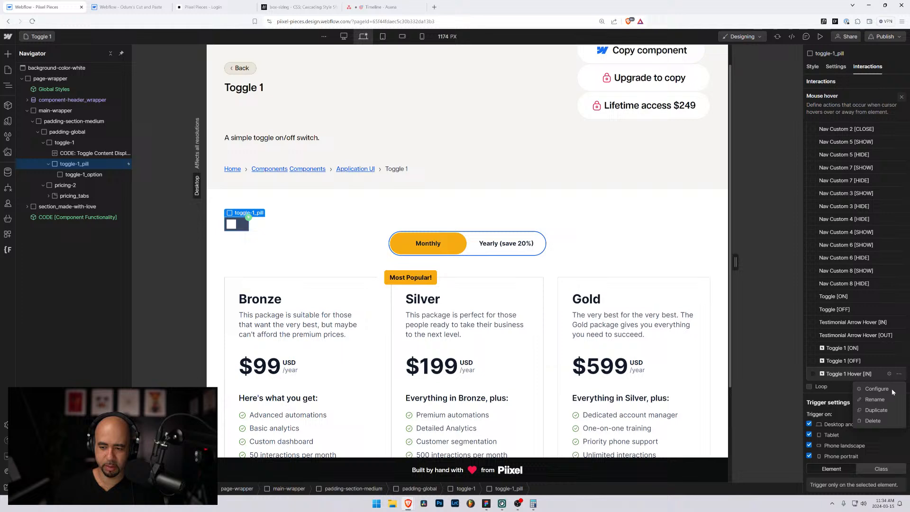
{"action": "left_click", "coordinate": [875, 410]}
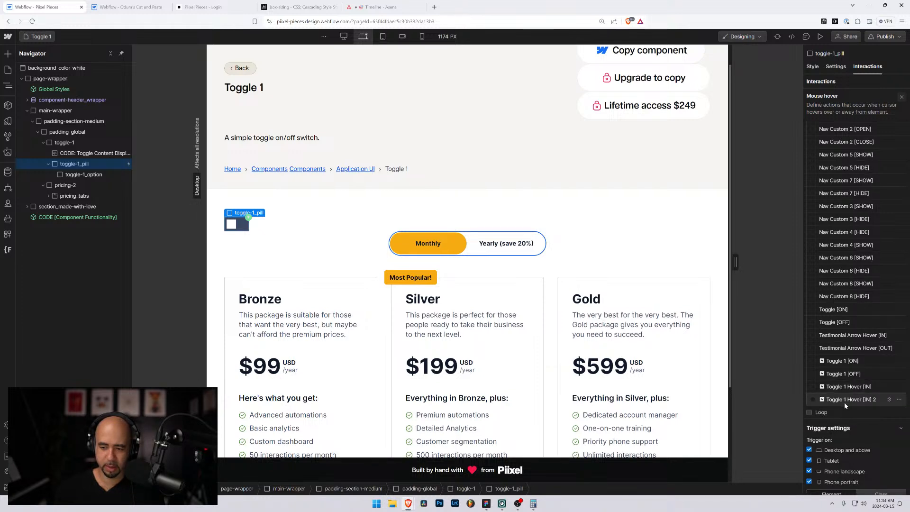
{"action": "left_click", "coordinate": [898, 401]}
{"action": "left_click", "coordinate": [874, 425]}
{"action": "key", "text": "End"}
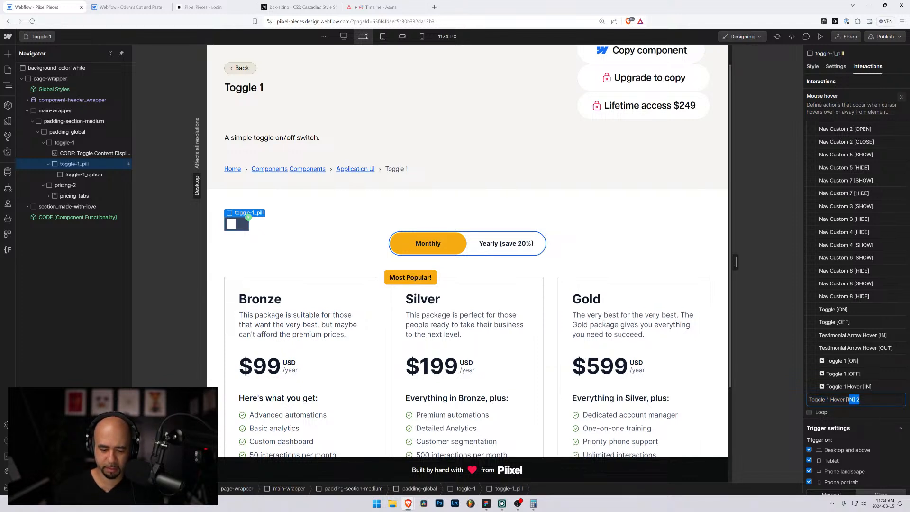
{"action": "key", "text": "BackSpace"}
{"action": "type", "text": "OUT]"}
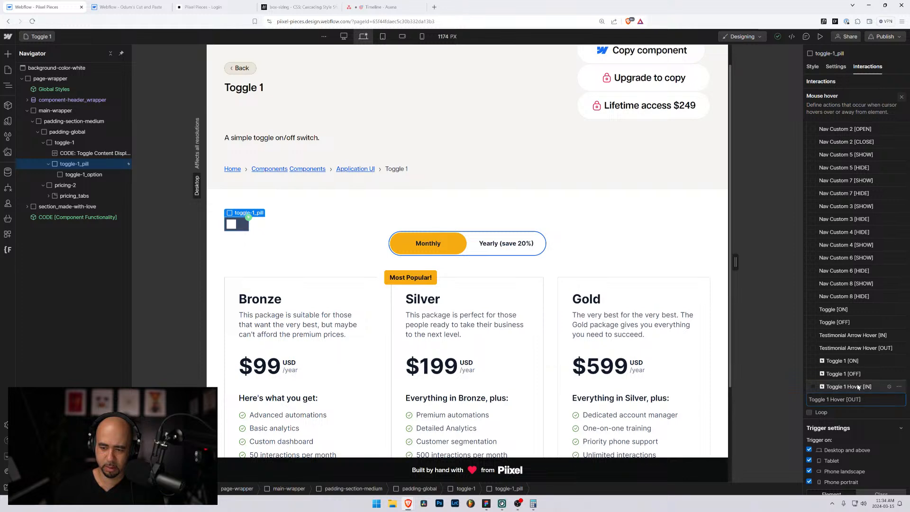
{"action": "key", "text": "Return"}
{"action": "left_click", "coordinate": [813, 399]}
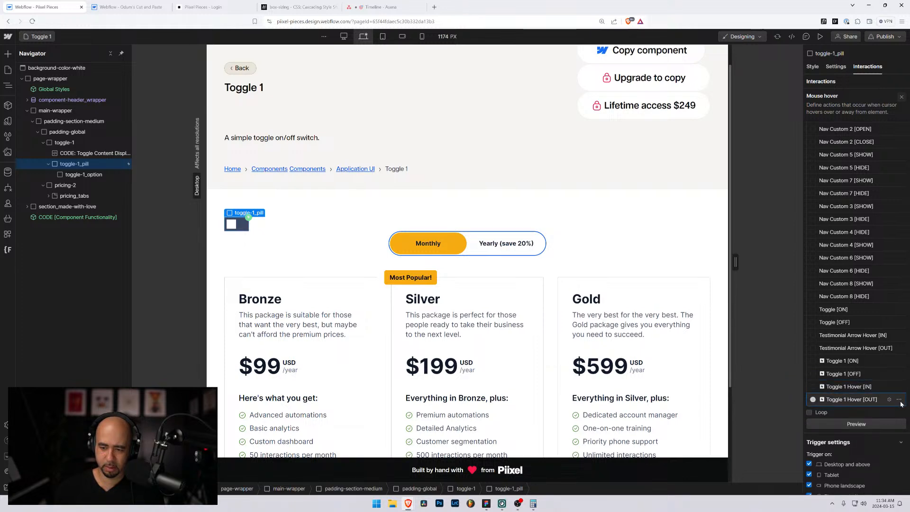
Step: Clear the toggle-1_pill background and border color values in the Toggle 1 Hover [OUT] animation
{"action": "left_click", "coordinate": [890, 400]}
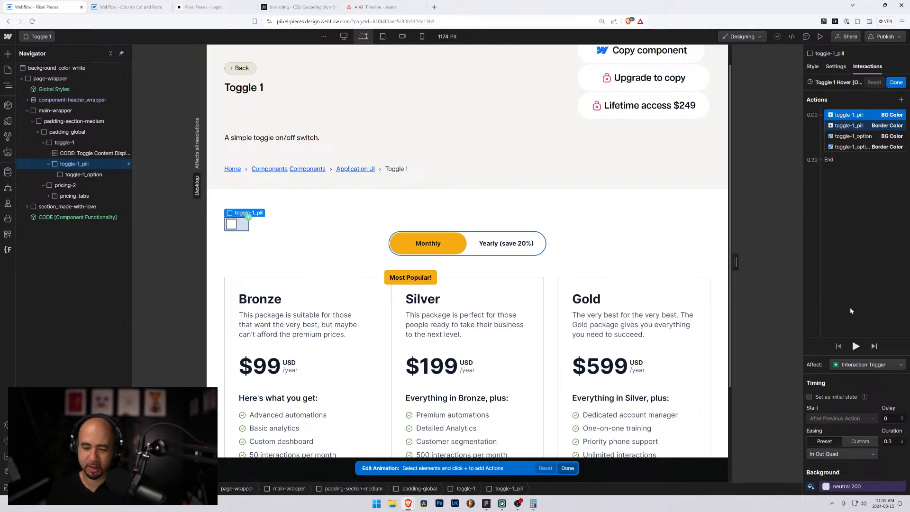
{"action": "left_click", "coordinate": [810, 487]}
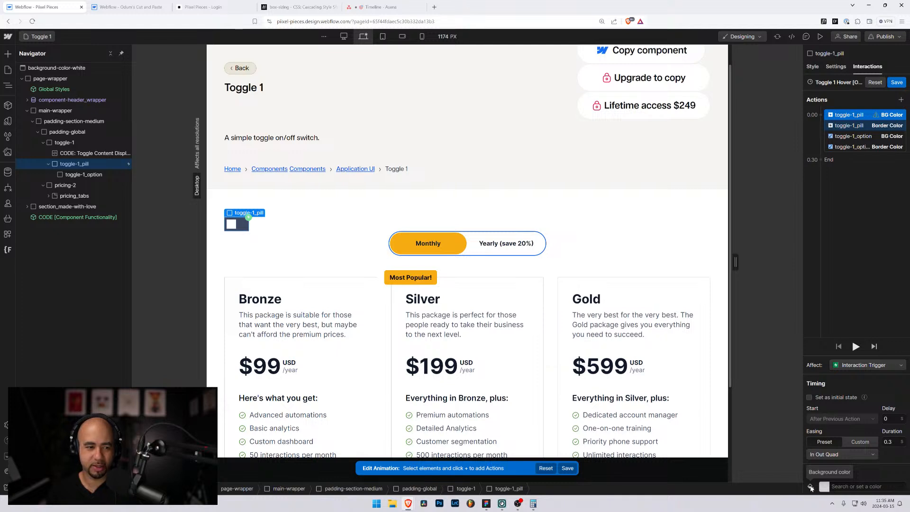
{"action": "left_click", "coordinate": [847, 125]}
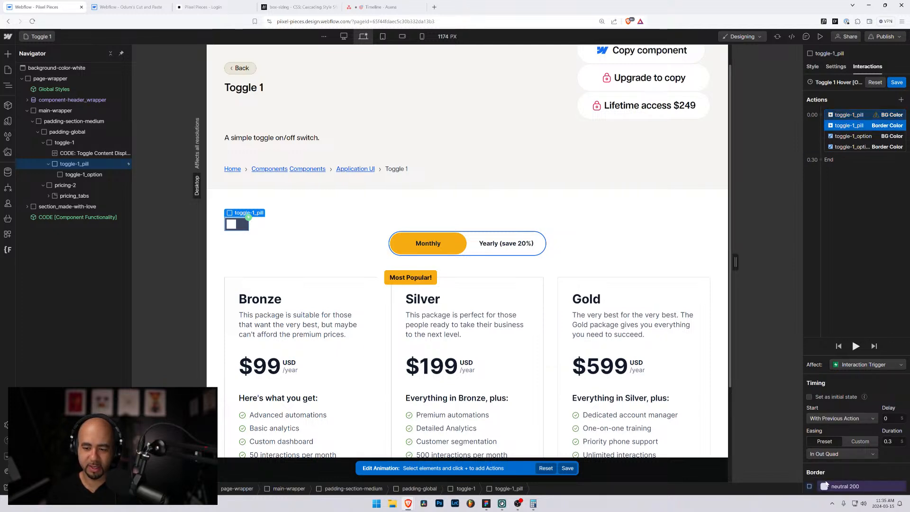
{"action": "left_click", "coordinate": [883, 486]}
{"action": "left_click", "coordinate": [901, 269]}
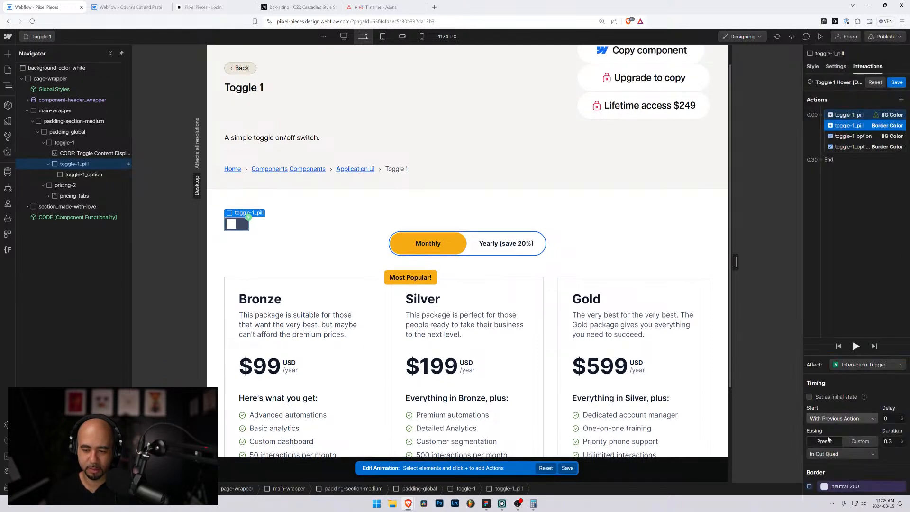
{"action": "left_click", "coordinate": [810, 487]}
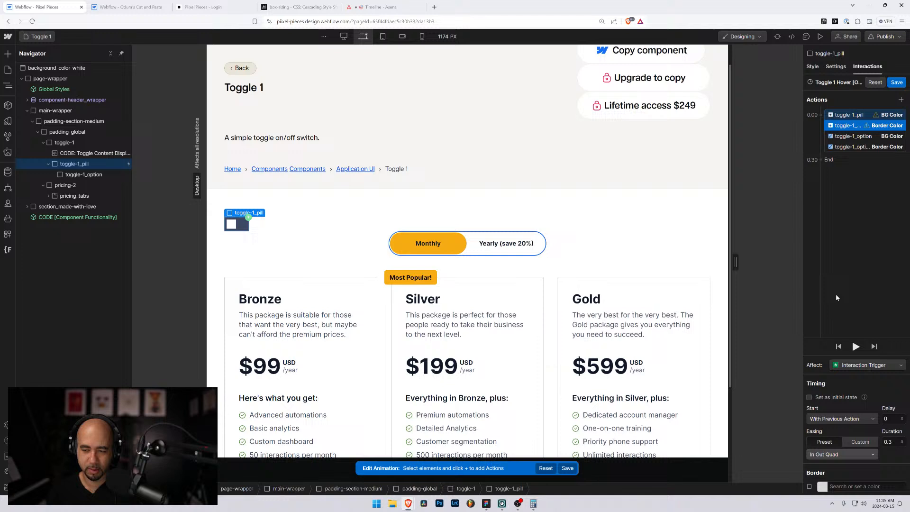
Step: Clear the toggle-1_option background and border color values in the hover-out animation, then save it and preview the toggle
{"action": "left_click", "coordinate": [853, 136]}
{"action": "left_click", "coordinate": [809, 486]}
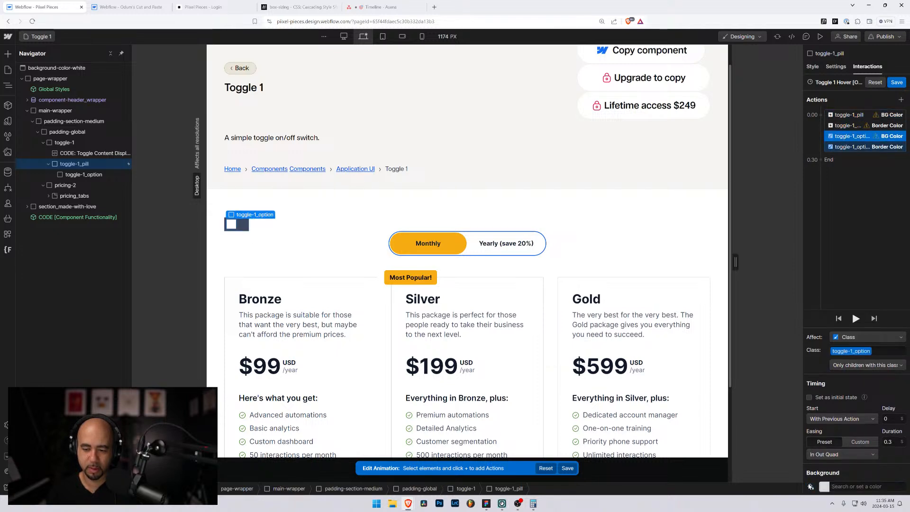
{"action": "left_click", "coordinate": [851, 147]}
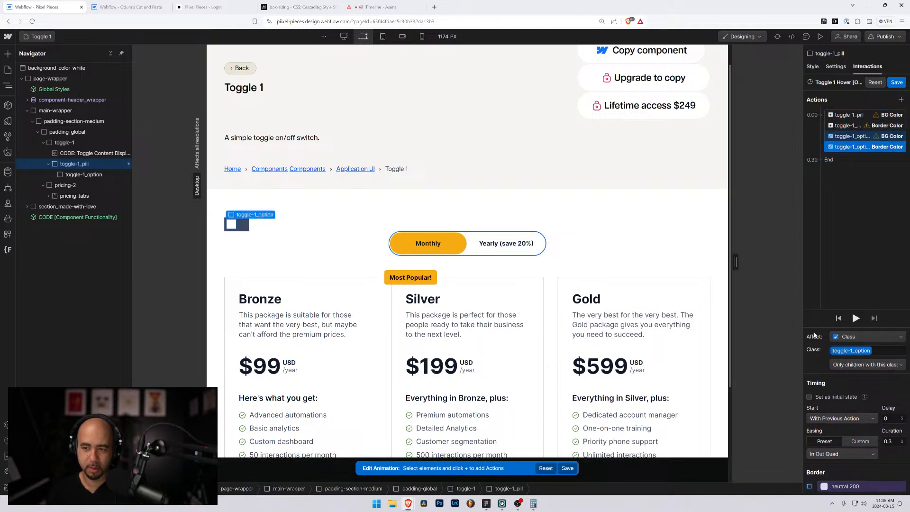
{"action": "left_click", "coordinate": [808, 486]}
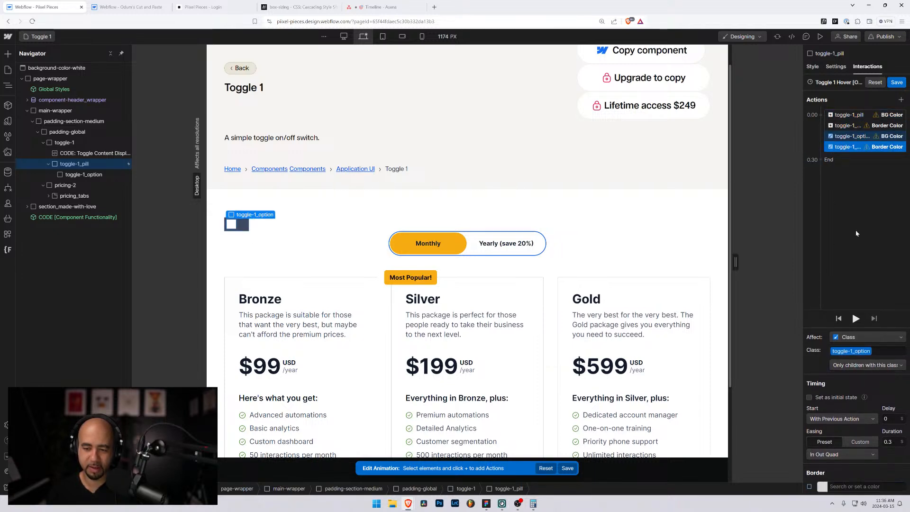
{"action": "left_click", "coordinate": [896, 83]}
{"action": "left_click", "coordinate": [820, 36]}
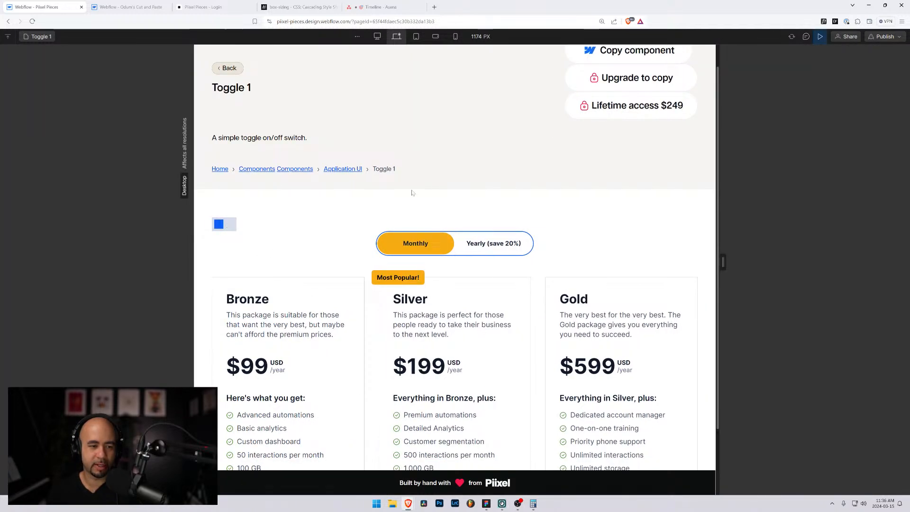
{"action": "key", "text": "ctrl+shift+p"}
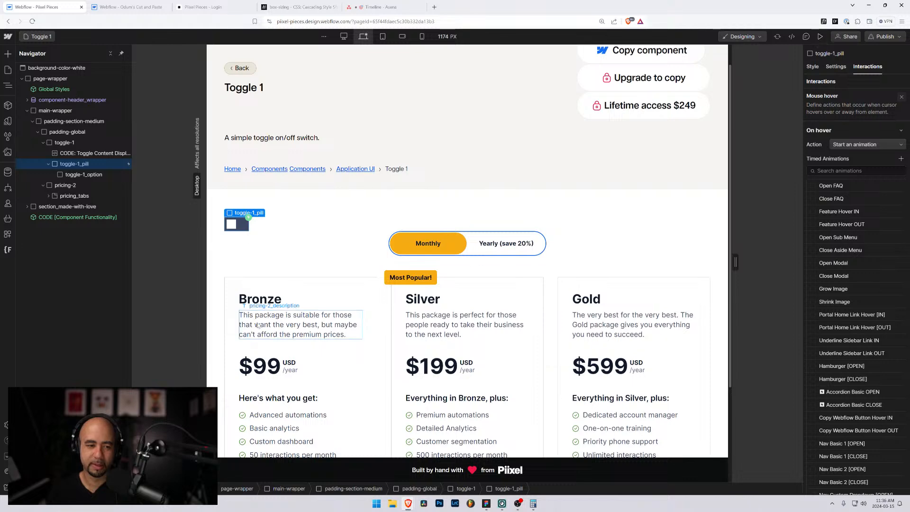
Step: Delete the Toggle 1 Hover [OUT] and Toggle 1 Hover [IN] timed animations
{"action": "scroll", "coordinate": [848, 379], "scroll_direction": "down", "scroll_amount": 10}
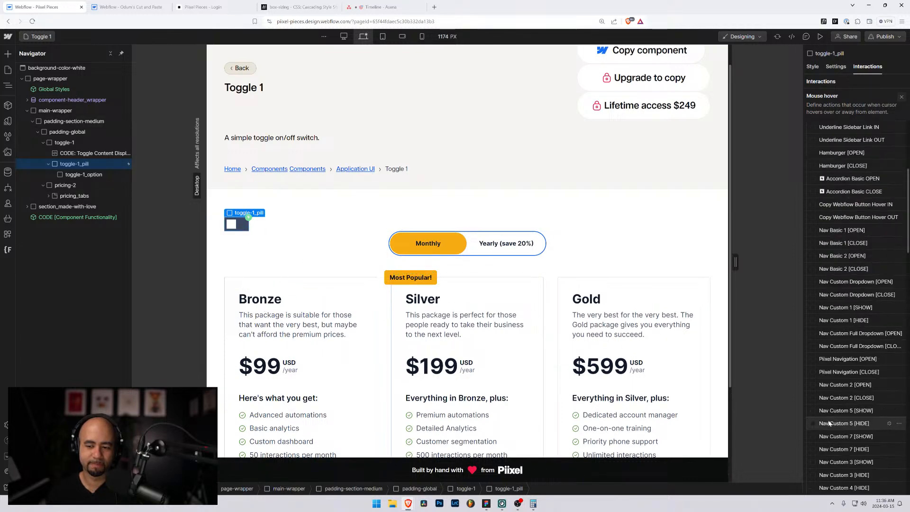
{"action": "scroll", "coordinate": [828, 425], "scroll_direction": "down", "scroll_amount": 10}
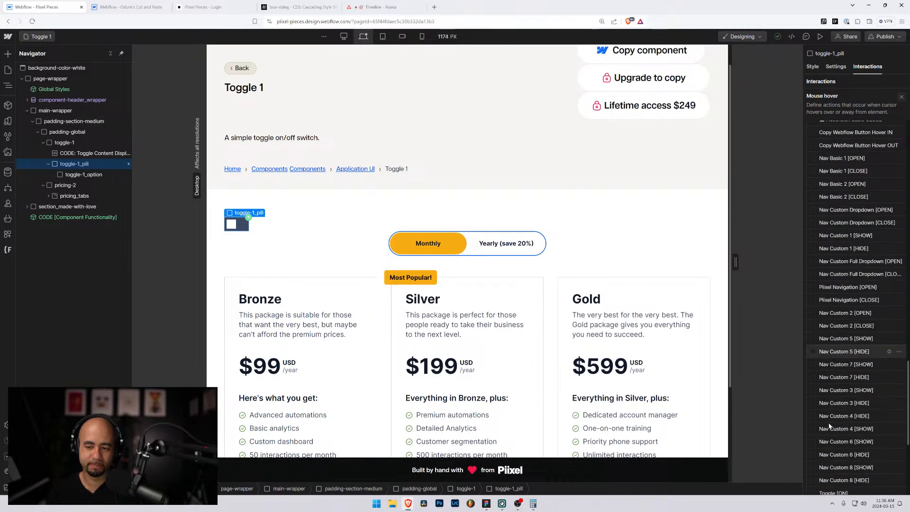
{"action": "scroll", "coordinate": [829, 425], "scroll_direction": "down", "scroll_amount": 2}
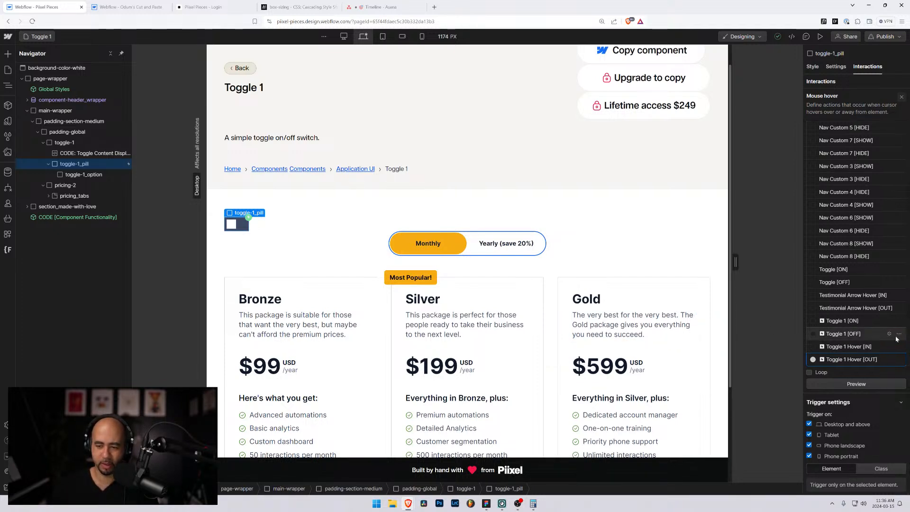
{"action": "left_click", "coordinate": [895, 361]}
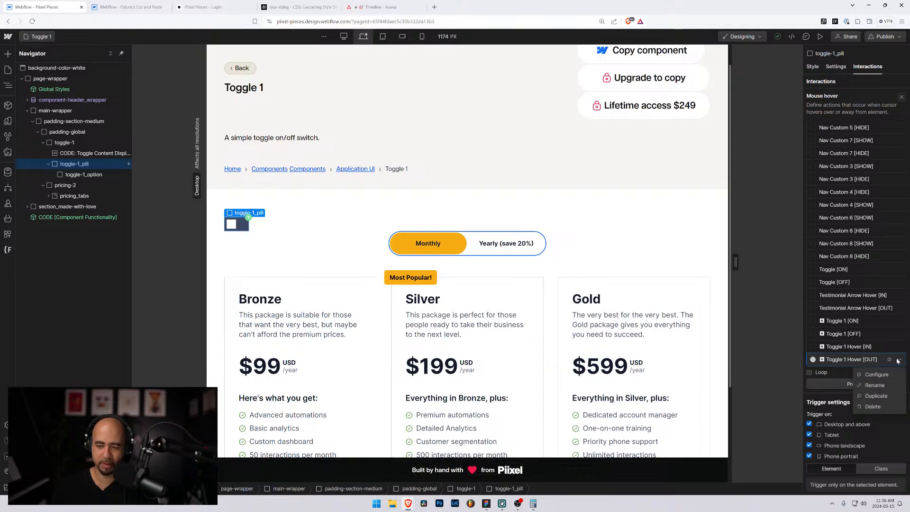
{"action": "left_click", "coordinate": [875, 407]}
{"action": "scroll", "coordinate": [877, 341], "scroll_direction": "up", "scroll_amount": 12}
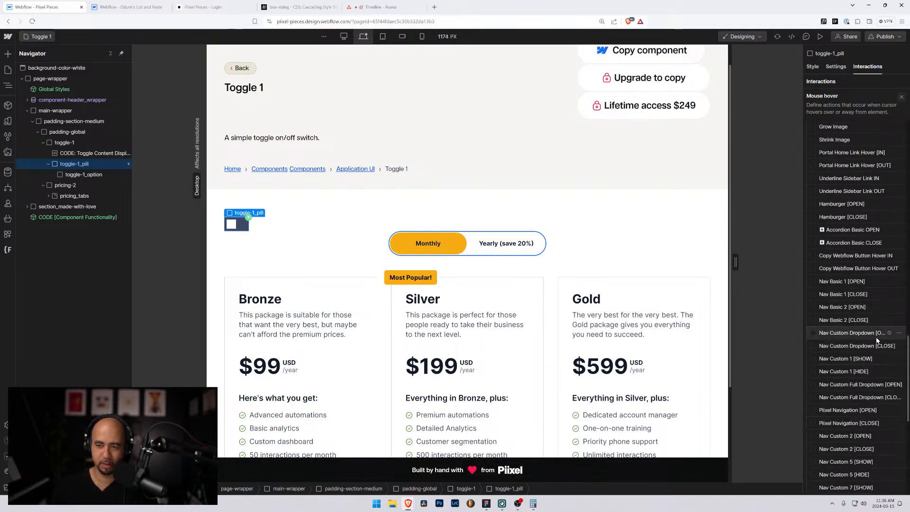
{"action": "left_click", "coordinate": [897, 353]}
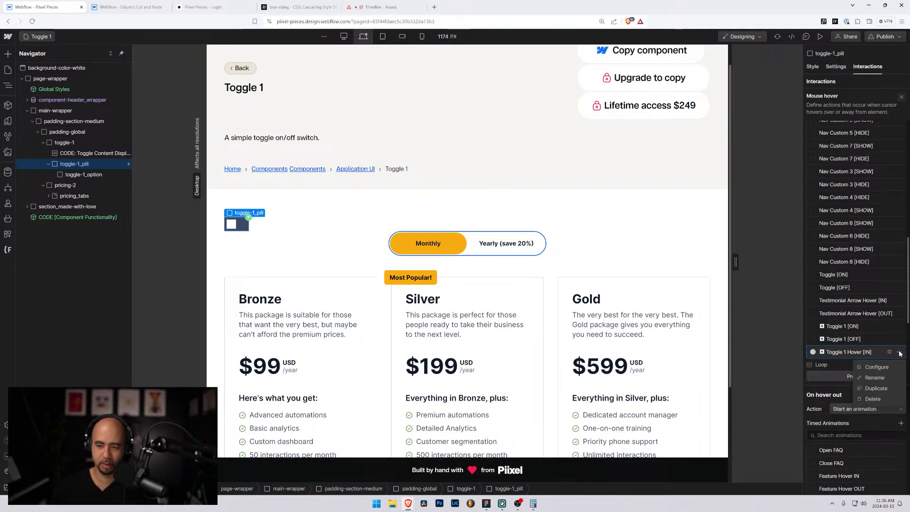
{"action": "left_click", "coordinate": [874, 397]}
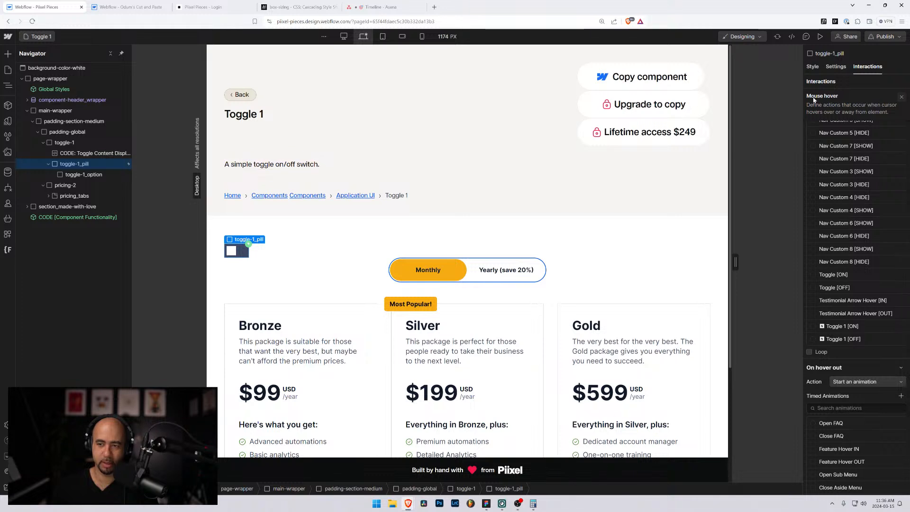
Step: Remove the mouse hover trigger from toggle-1_pill
{"action": "left_click", "coordinate": [76, 153]}
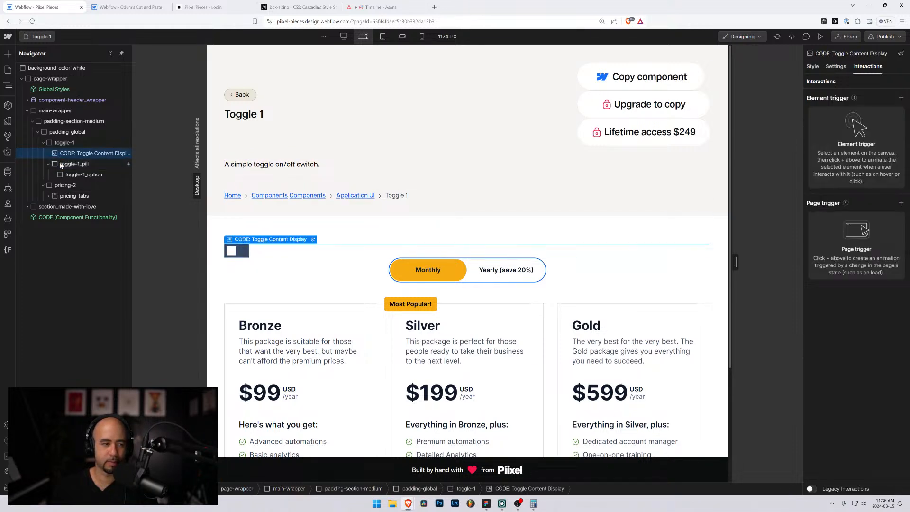
{"action": "left_click", "coordinate": [71, 164]}
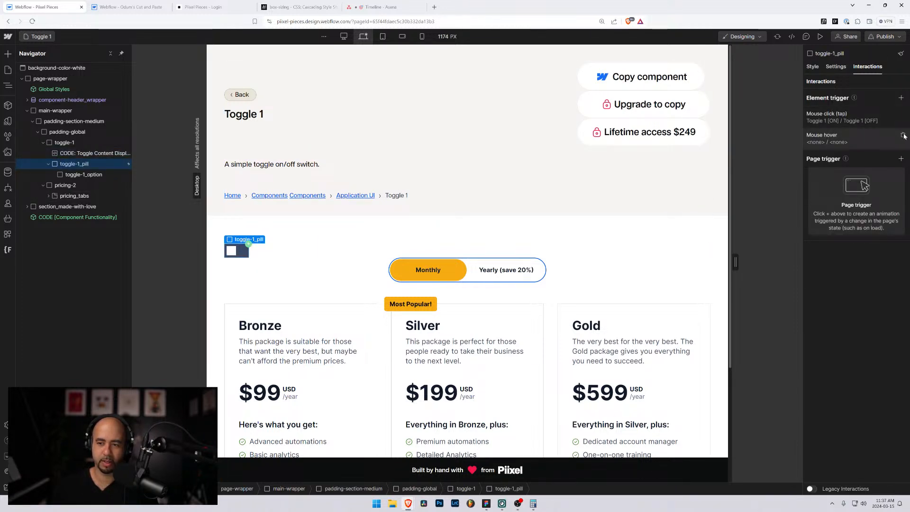
{"action": "left_click", "coordinate": [902, 136]}
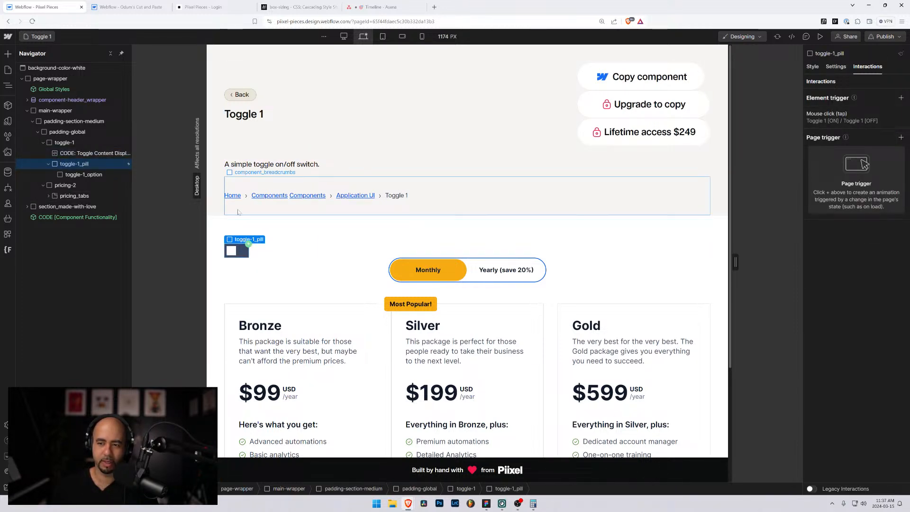
Step: Examine the background, border and effects style settings of toggle-1_pill
{"action": "left_click", "coordinate": [69, 175]}
{"action": "left_click", "coordinate": [74, 165]}
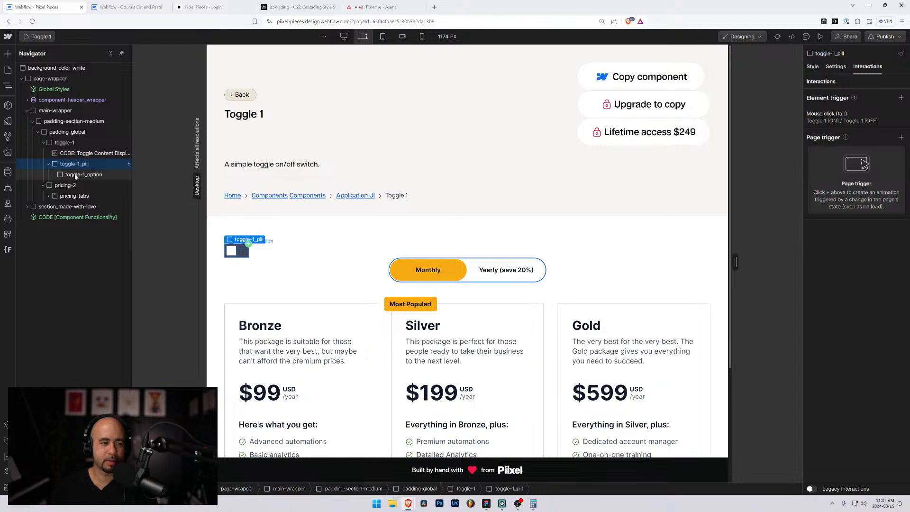
{"action": "left_click", "coordinate": [810, 69]}
{"action": "scroll", "coordinate": [815, 333], "scroll_direction": "down", "scroll_amount": 5}
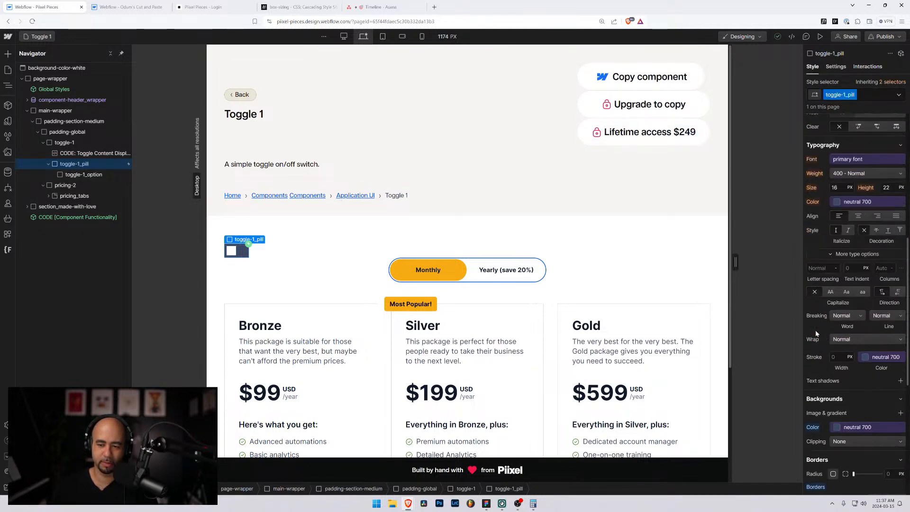
{"action": "scroll", "coordinate": [816, 333], "scroll_direction": "down", "scroll_amount": 2}
{"action": "scroll", "coordinate": [843, 365], "scroll_direction": "down", "scroll_amount": 1}
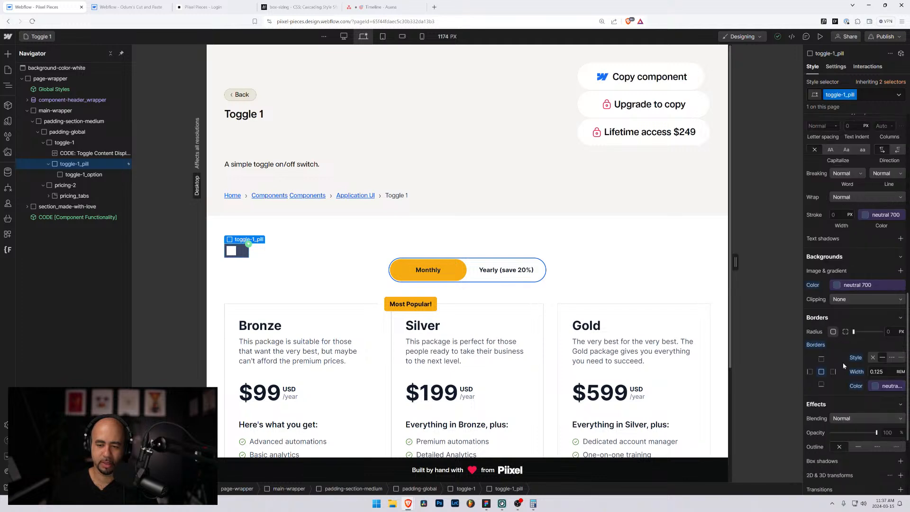
{"action": "scroll", "coordinate": [832, 369], "scroll_direction": "down", "scroll_amount": 4}
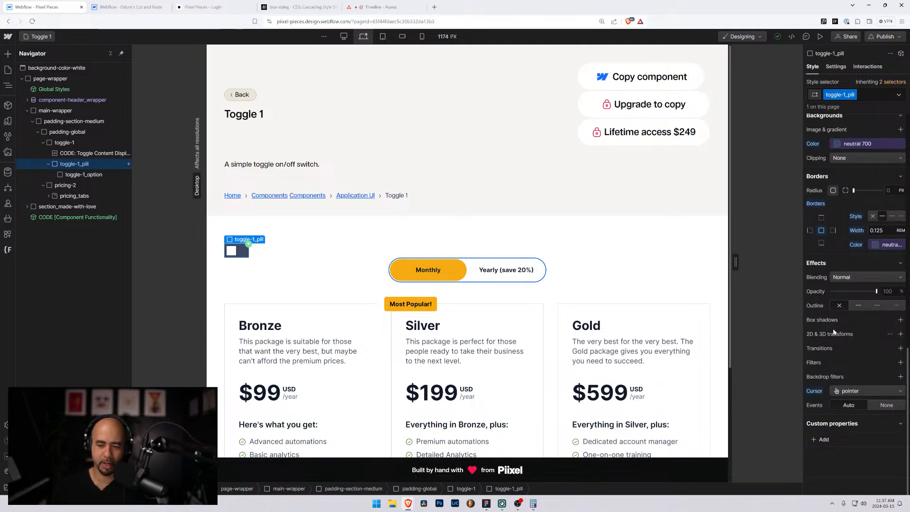
{"action": "scroll", "coordinate": [832, 306], "scroll_direction": "up", "scroll_amount": 3}
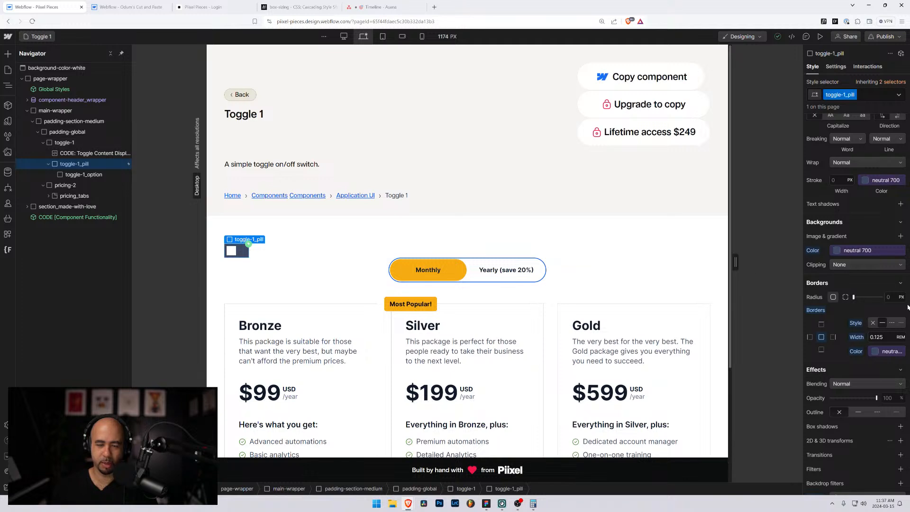
{"action": "scroll", "coordinate": [848, 272], "scroll_direction": "down", "scroll_amount": 3}
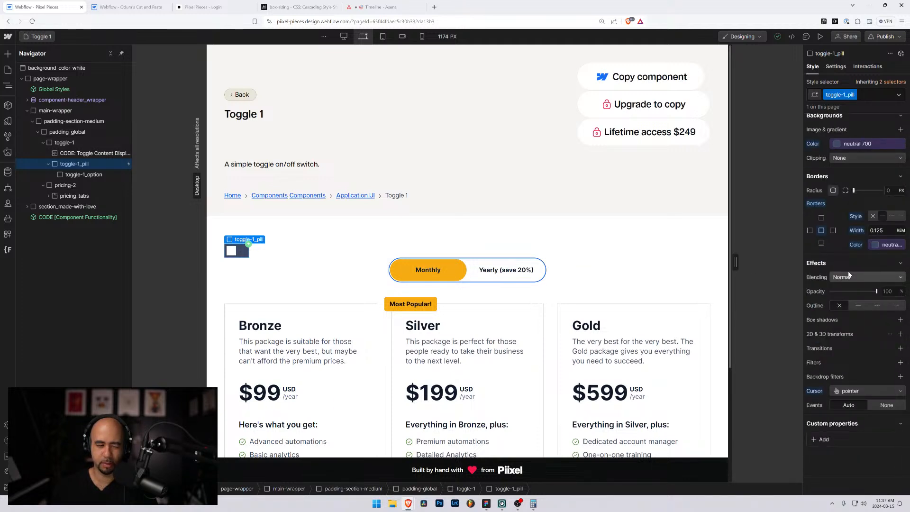
{"action": "scroll", "coordinate": [848, 275], "scroll_direction": "up", "scroll_amount": 7}
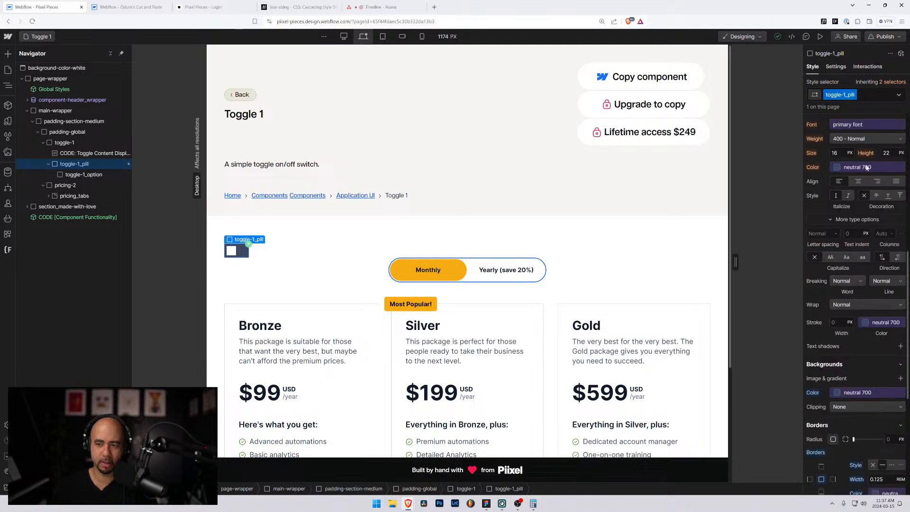
Step: In the Hover state of toggle-1_pill, set the background color and border color to neutral 200
{"action": "left_click", "coordinate": [898, 95]}
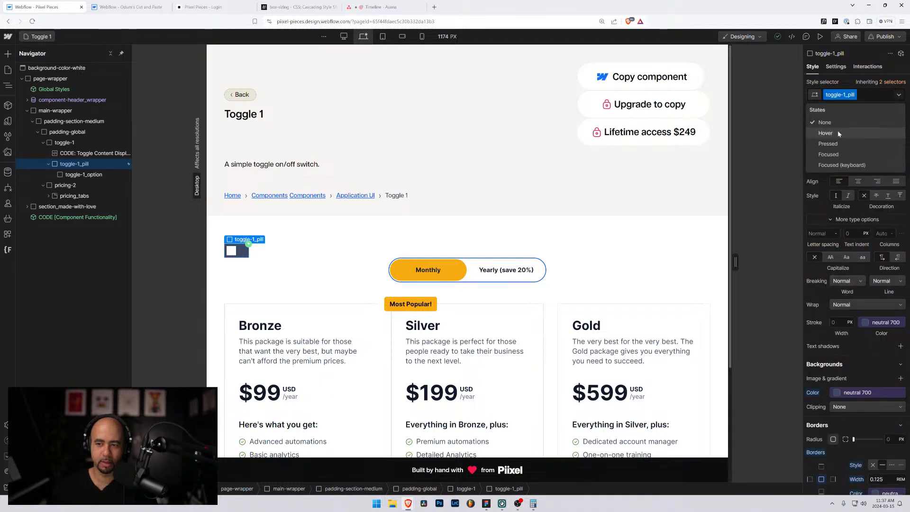
{"action": "left_click", "coordinate": [825, 133]}
{"action": "scroll", "coordinate": [833, 262], "scroll_direction": "down", "scroll_amount": 6}
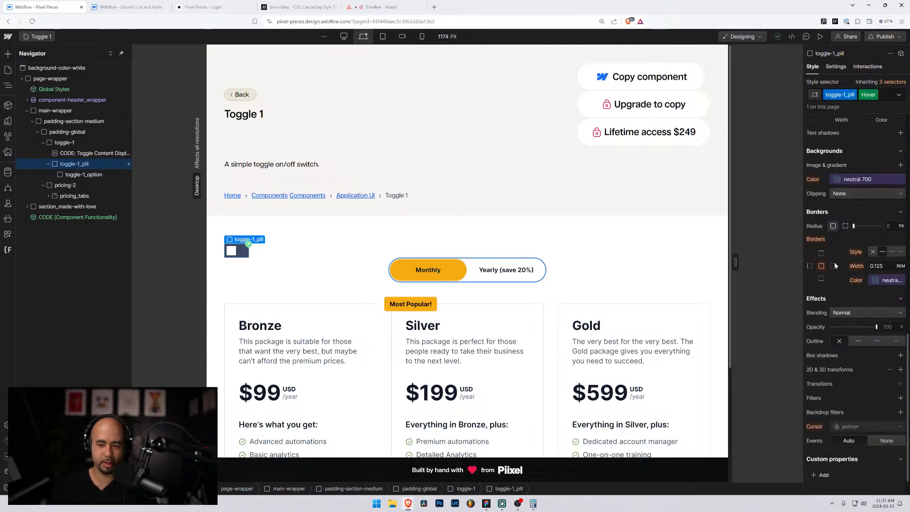
{"action": "scroll", "coordinate": [833, 263], "scroll_direction": "down", "scroll_amount": 1}
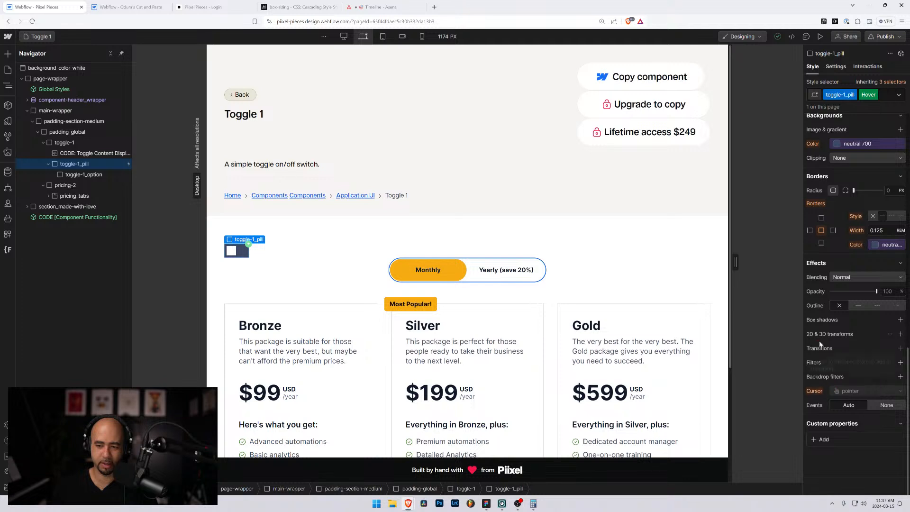
{"action": "scroll", "coordinate": [837, 292], "scroll_direction": "up", "scroll_amount": 2}
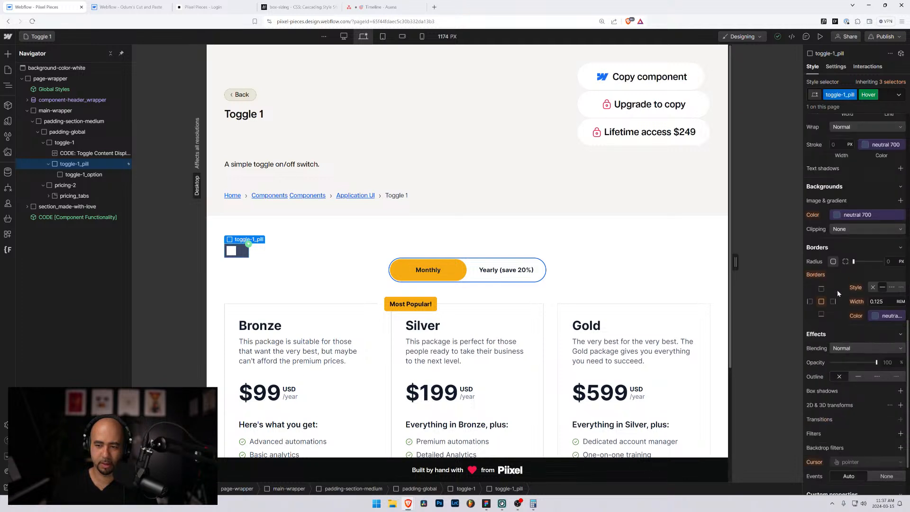
{"action": "left_click", "coordinate": [855, 214]}
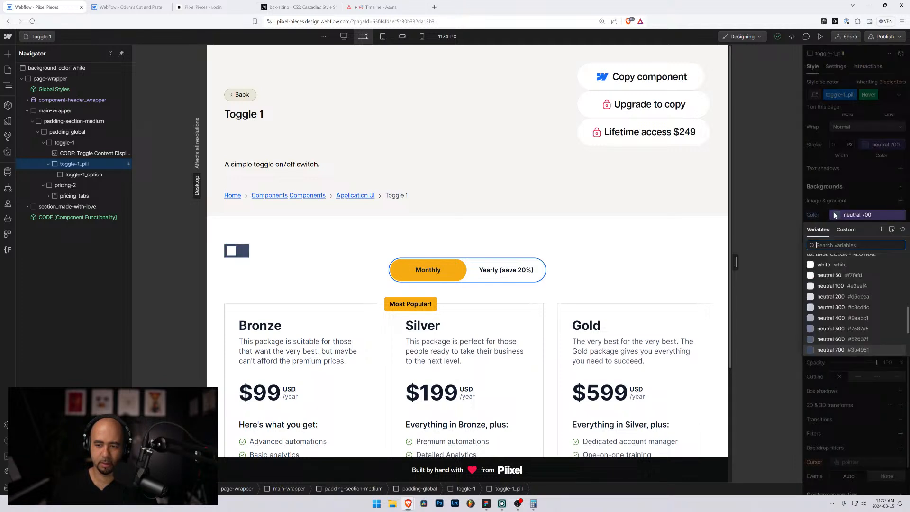
{"action": "left_click", "coordinate": [830, 296]}
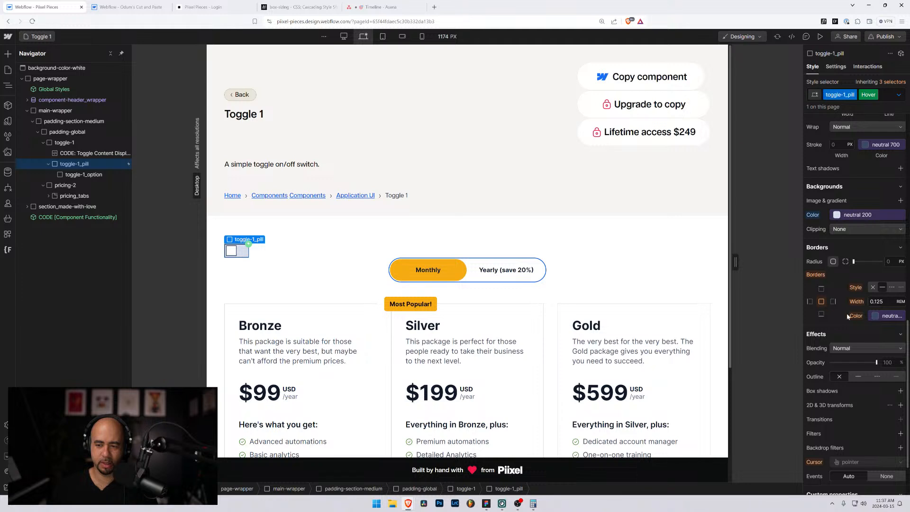
{"action": "left_click", "coordinate": [875, 316]}
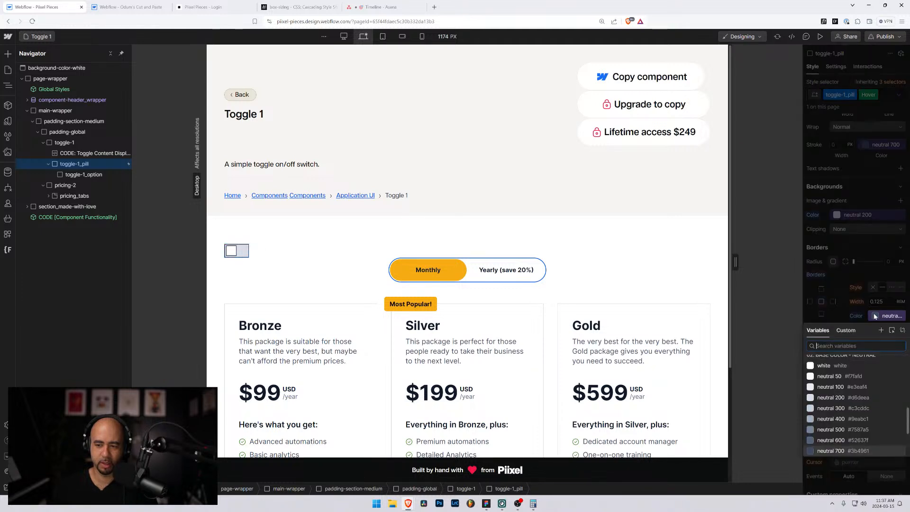
{"action": "left_click", "coordinate": [830, 398]}
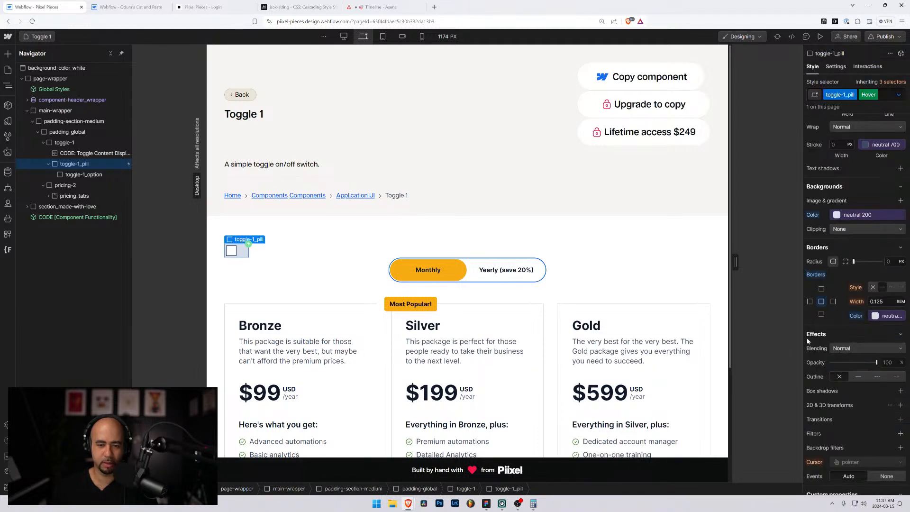
Step: Return toggle-1_pill to its base state and add a Border Color transition with a 300 ms duration
{"action": "left_click", "coordinate": [898, 94]}
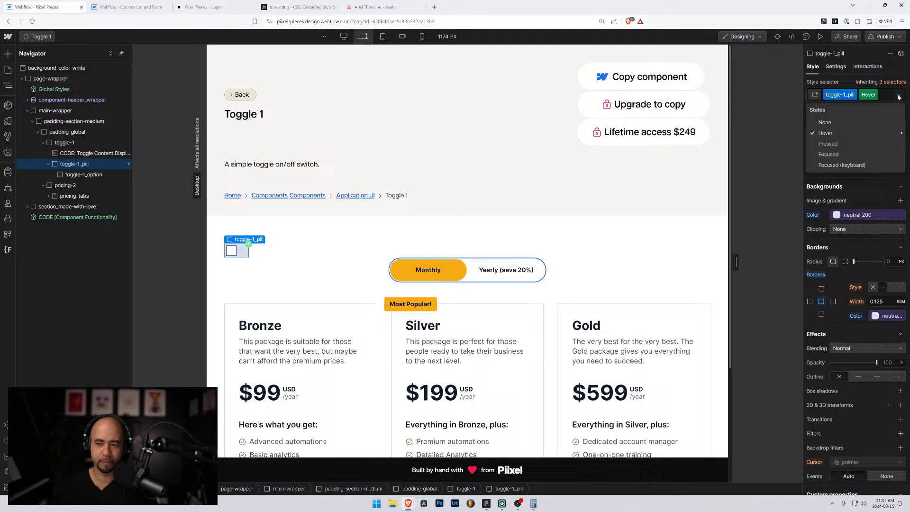
{"action": "left_click", "coordinate": [824, 122]}
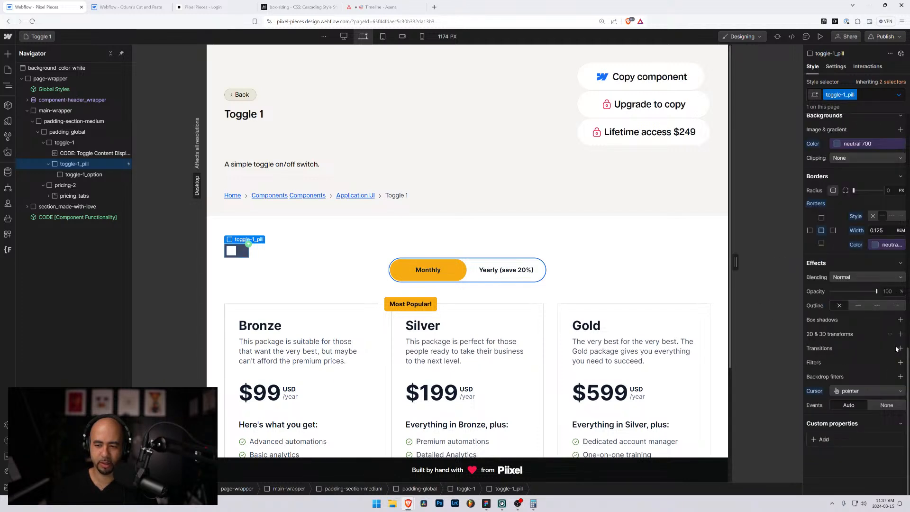
{"action": "left_click", "coordinate": [858, 349]}
{"action": "left_click", "coordinate": [851, 378]}
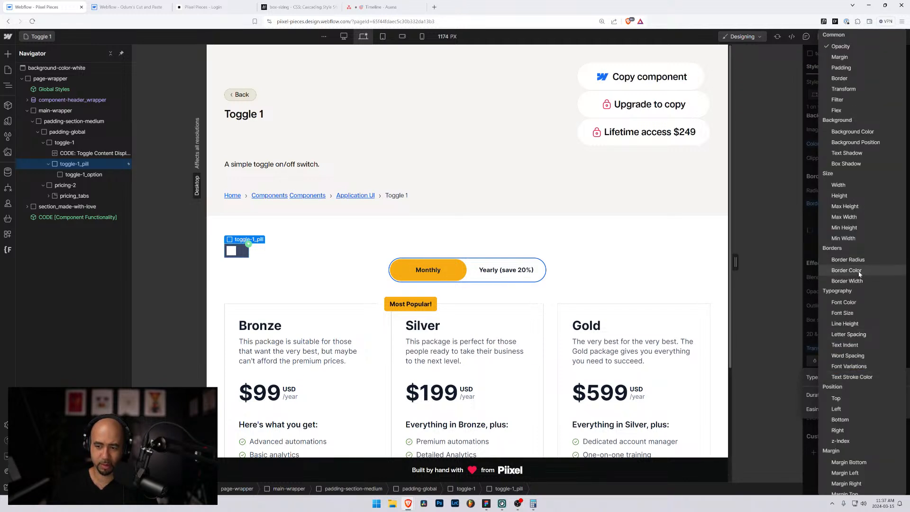
{"action": "left_click", "coordinate": [846, 270]}
{"action": "type", "text": "300"}
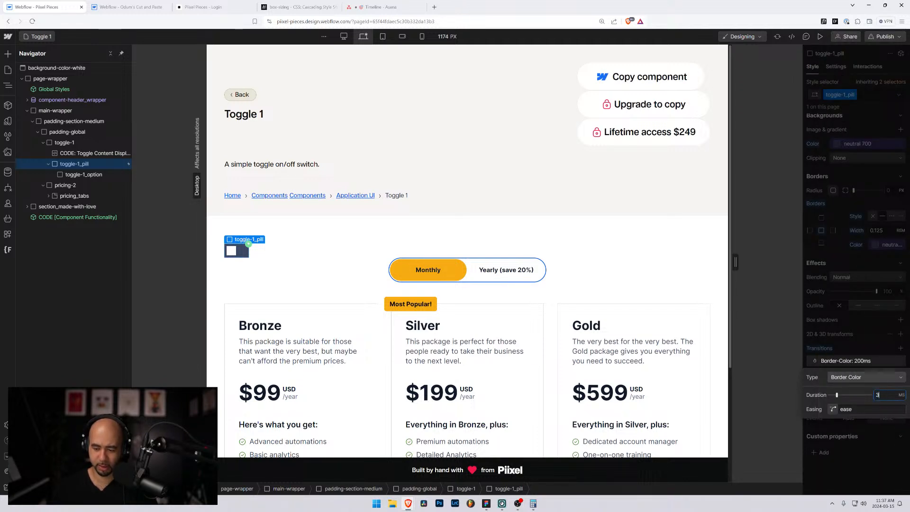
{"action": "key", "text": "Return"}
Step: Set the easing of the Border Color transition to Ease In Out Quad
{"action": "left_click", "coordinate": [834, 409]}
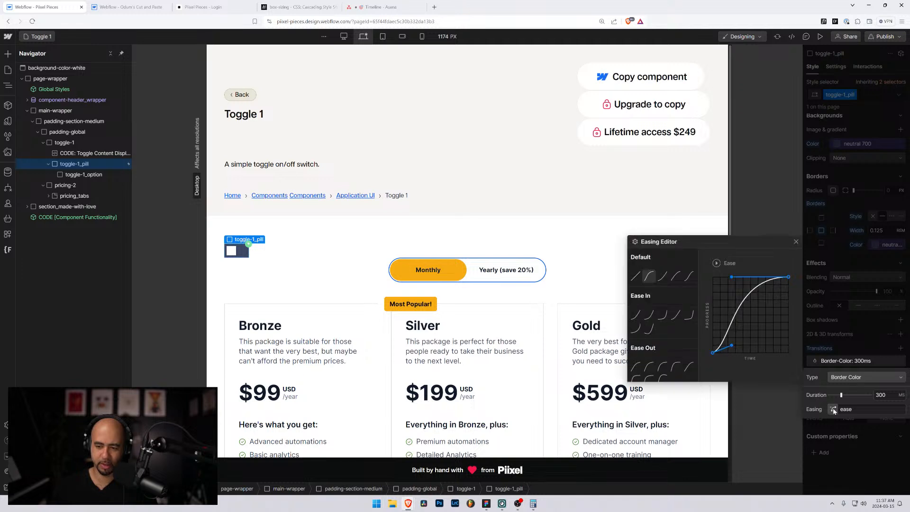
{"action": "scroll", "coordinate": [658, 343], "scroll_direction": "down", "scroll_amount": 3}
{"action": "left_click", "coordinate": [637, 357]}
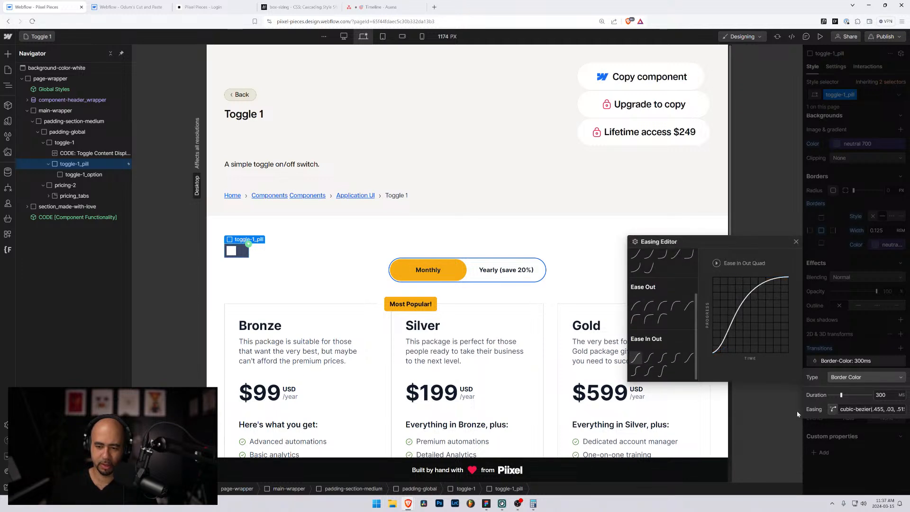
{"action": "left_click", "coordinate": [649, 358]}
{"action": "left_click", "coordinate": [635, 358]}
{"action": "left_click", "coordinate": [888, 454]}
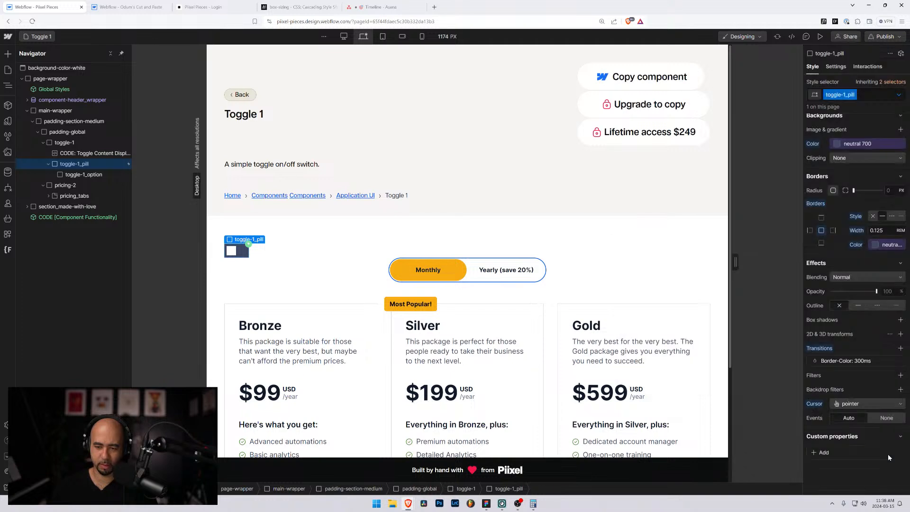
Step: Add a Background Color transition to toggle-1_pill with a 300 ms duration and Ease In Out Quad easing
{"action": "left_click", "coordinate": [899, 360]}
{"action": "left_click", "coordinate": [900, 348]}
{"action": "left_click", "coordinate": [844, 377]}
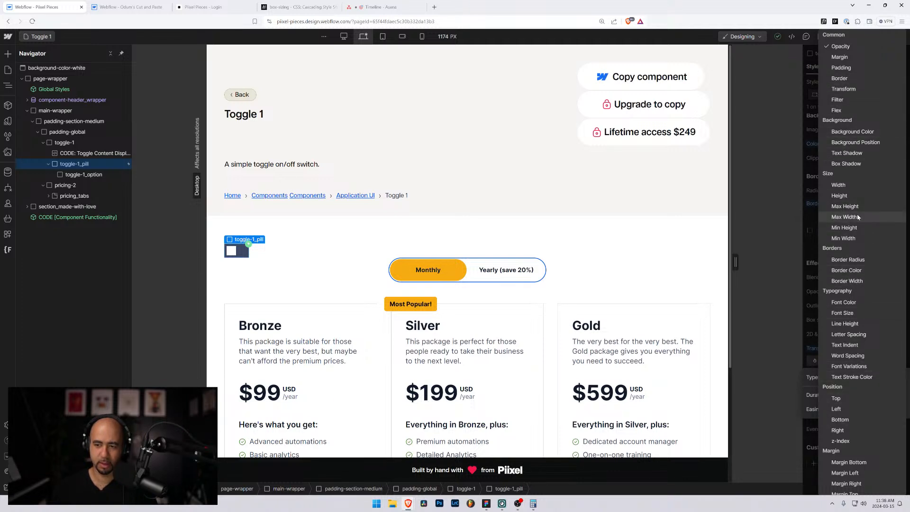
{"action": "left_click", "coordinate": [852, 132]}
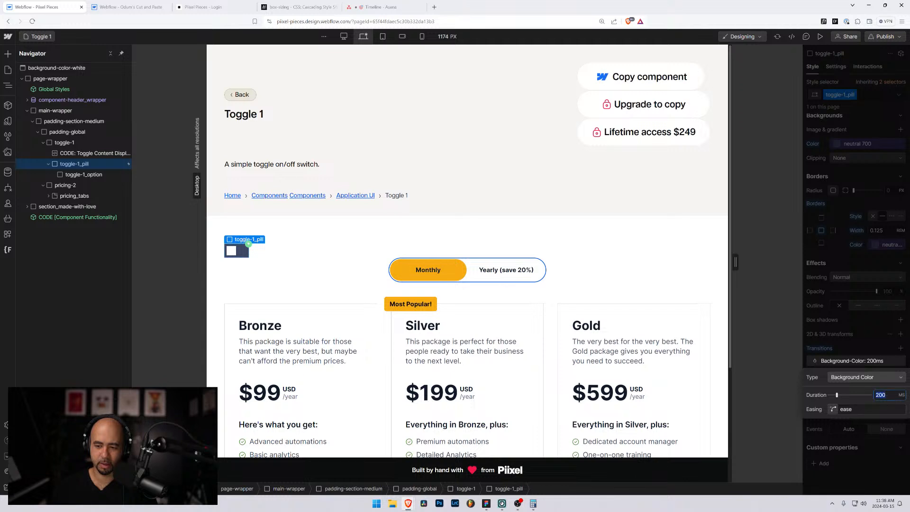
{"action": "type", "text": "300"}
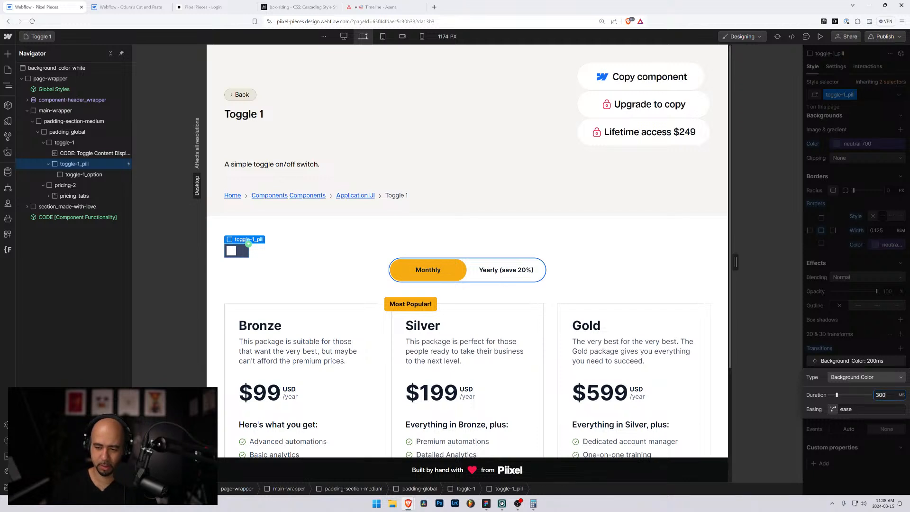
{"action": "left_click", "coordinate": [833, 410]}
{"action": "scroll", "coordinate": [649, 360], "scroll_direction": "down", "scroll_amount": 4}
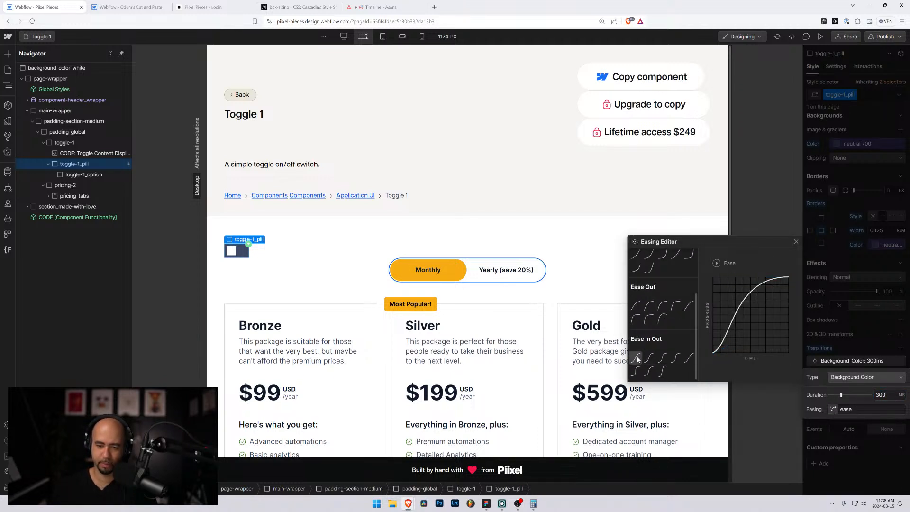
{"action": "left_click", "coordinate": [636, 359]}
{"action": "left_click", "coordinate": [855, 482]}
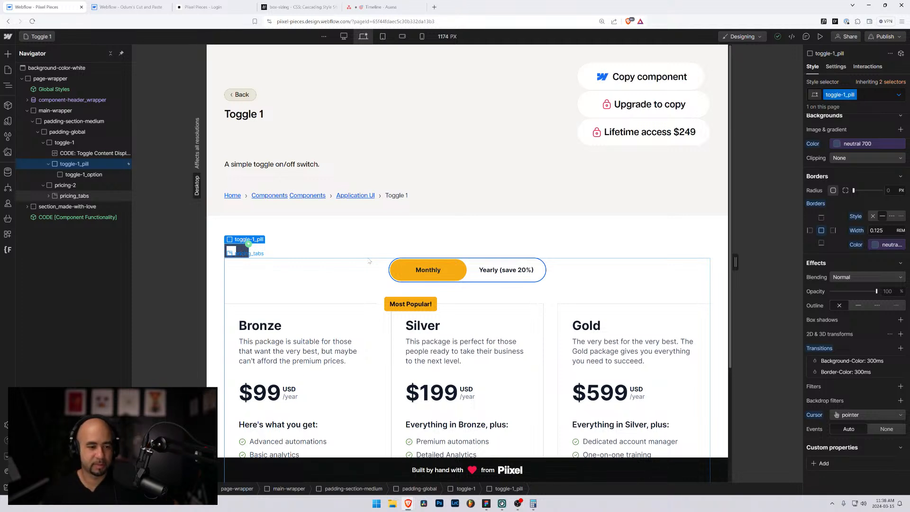
Step: Unlink the color variable from the toggle-1_option border and make the border color fully transparent
{"action": "left_click", "coordinate": [233, 252]}
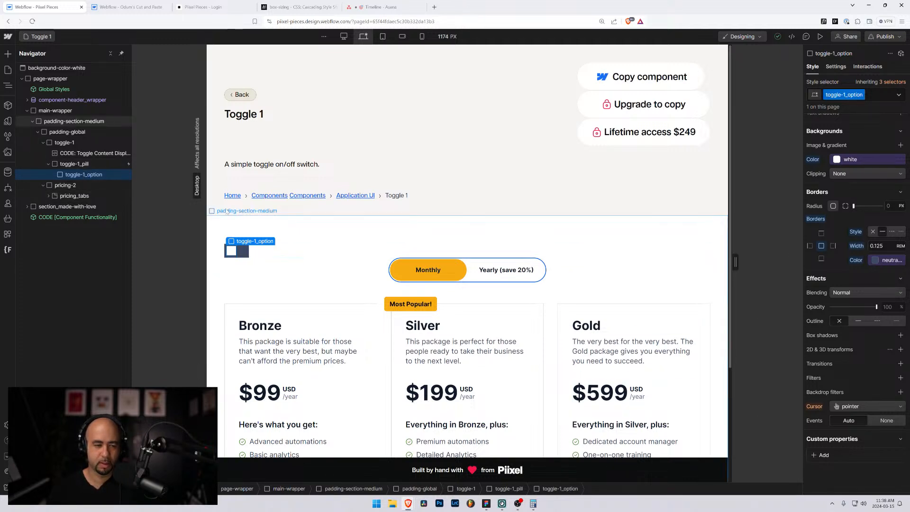
{"action": "left_click", "coordinate": [878, 260]}
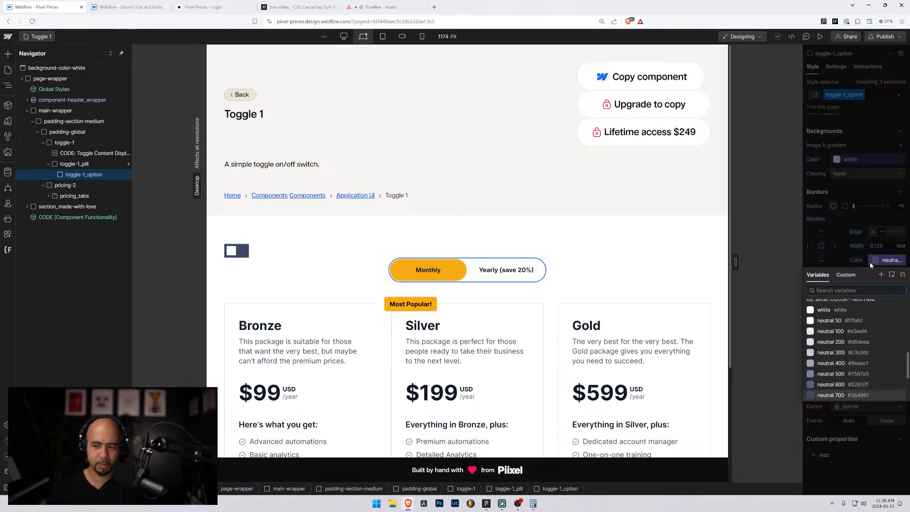
{"action": "left_click", "coordinate": [869, 260]}
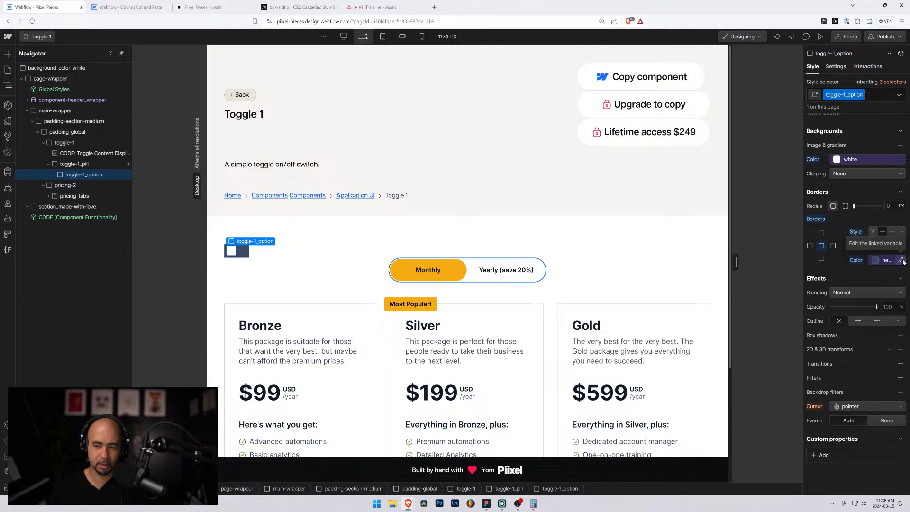
{"action": "left_click", "coordinate": [902, 260]}
{"action": "left_click", "coordinate": [861, 250]}
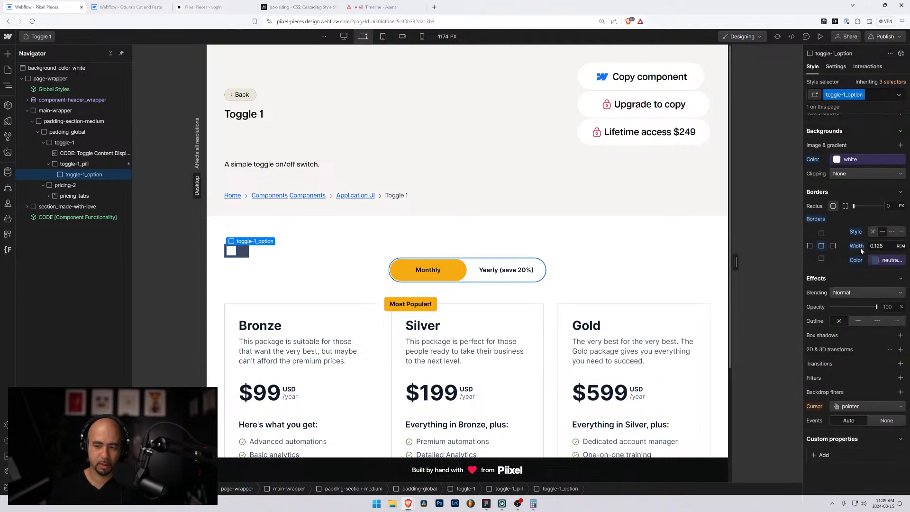
{"action": "left_click", "coordinate": [878, 260]}
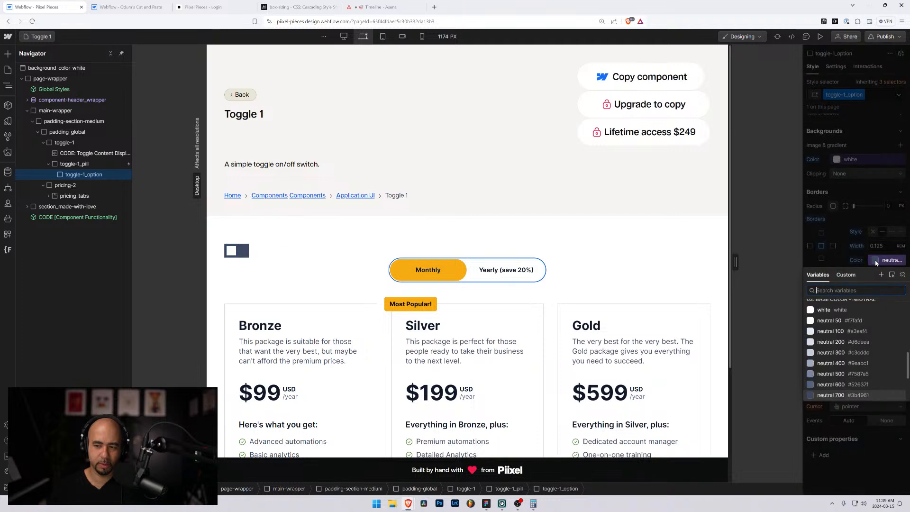
{"action": "left_click", "coordinate": [889, 268]}
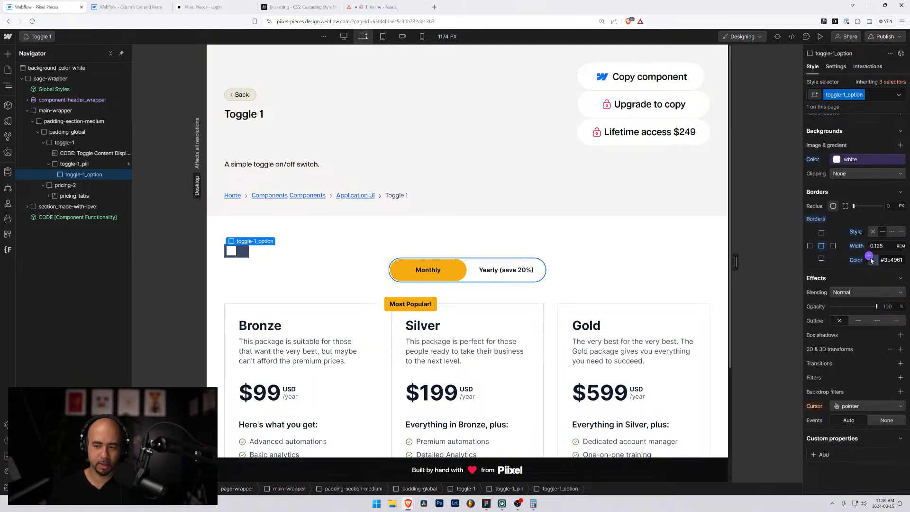
{"action": "left_click", "coordinate": [873, 261]}
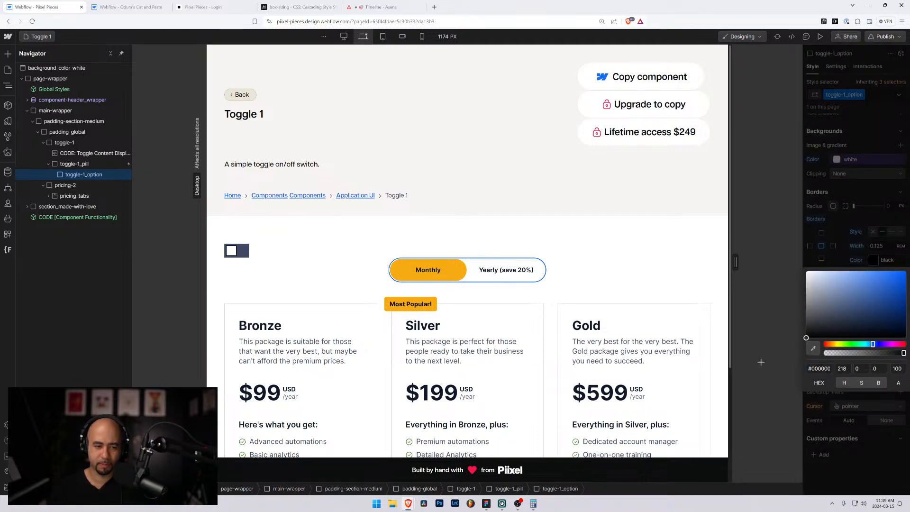
{"action": "left_click_drag", "start_coordinate": [902, 352], "coordinate": [772, 353]}
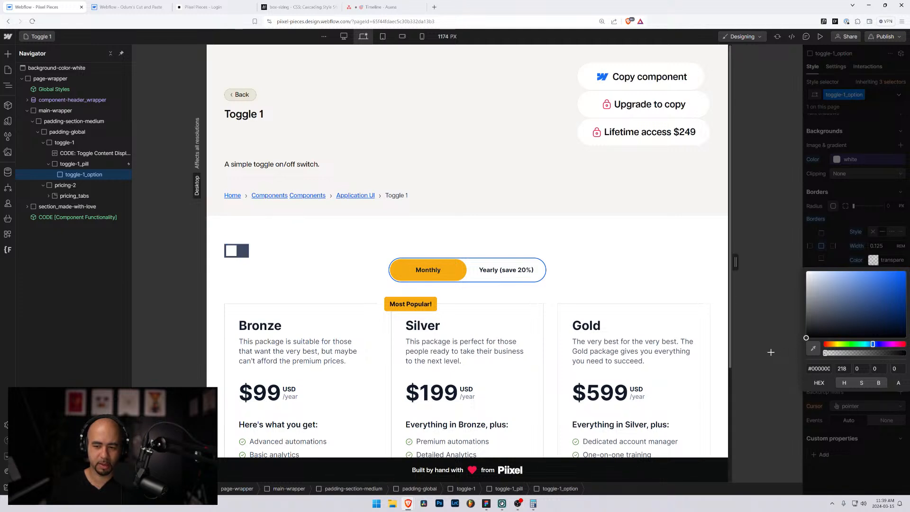
Step: Try white and black border colors on toggle-1_option, and return the border to fully transparent with hue and alpha at 0
{"action": "left_click_drag", "start_coordinate": [806, 306], "coordinate": [799, 234]}
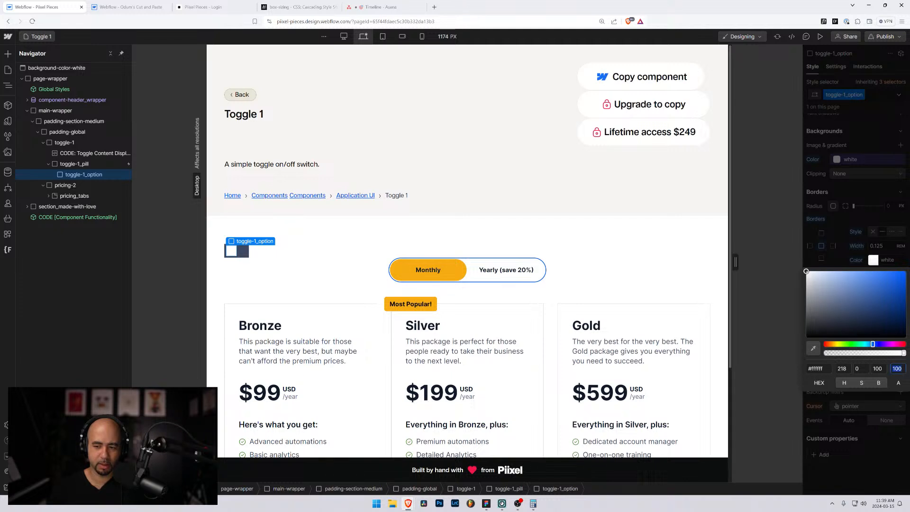
{"action": "left_click_drag", "start_coordinate": [824, 303], "coordinate": [793, 352]}
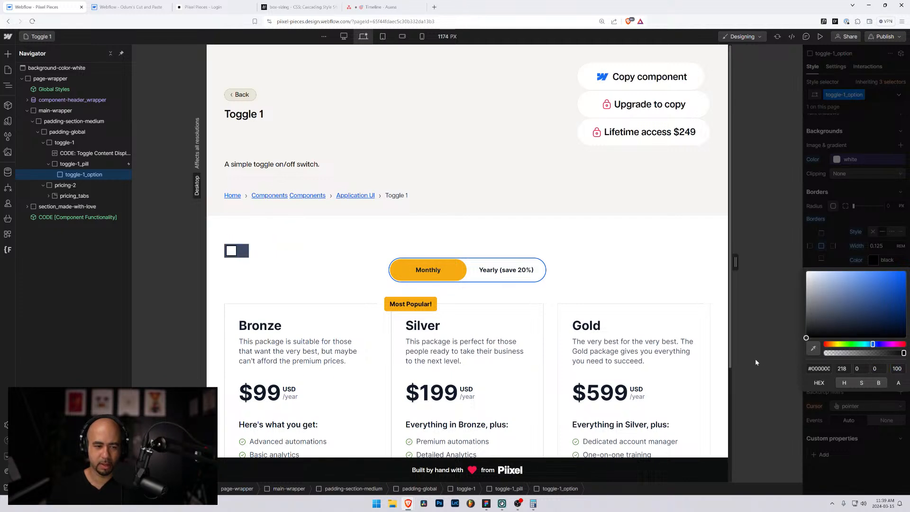
{"action": "type", "text": "0"}
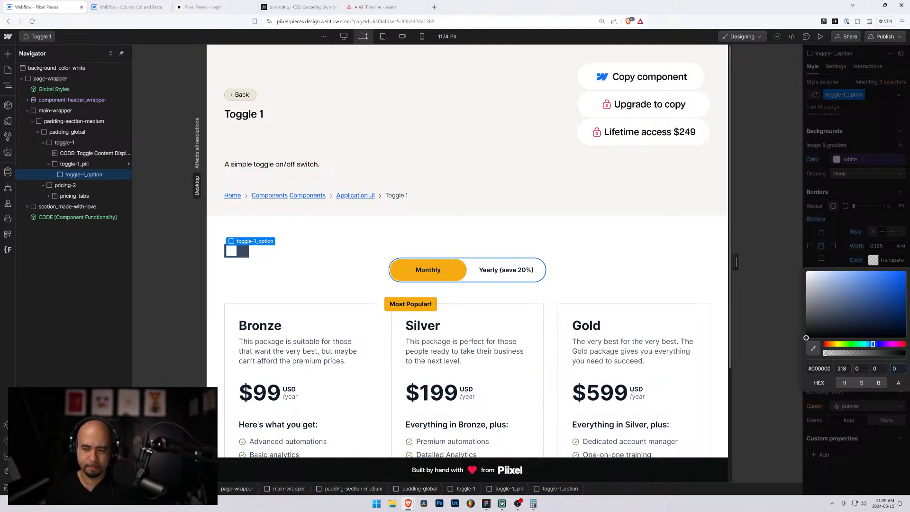
{"action": "type", "text": "0"}
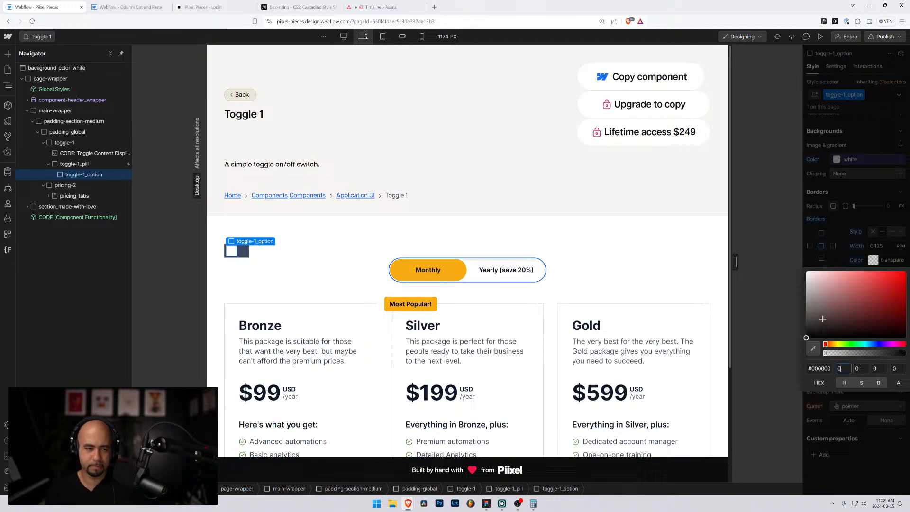
{"action": "left_click", "coordinate": [838, 222]}
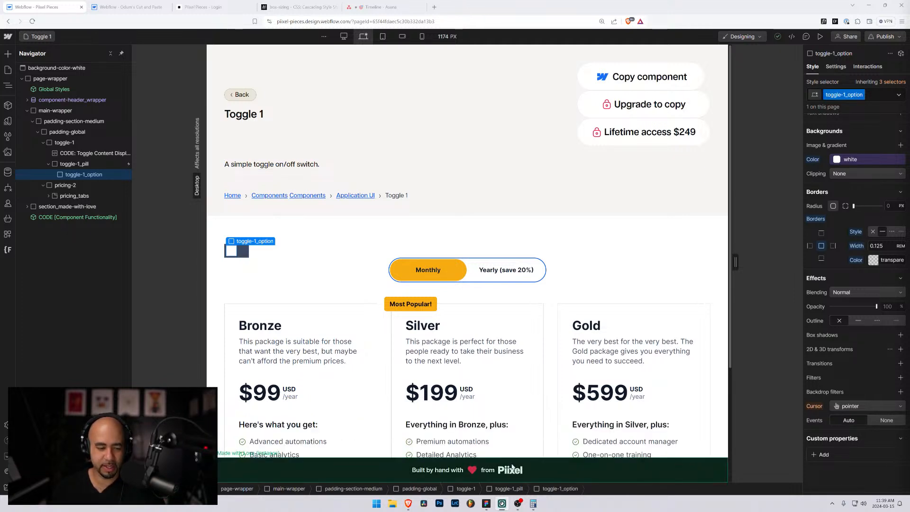
{"action": "left_click", "coordinate": [71, 163]}
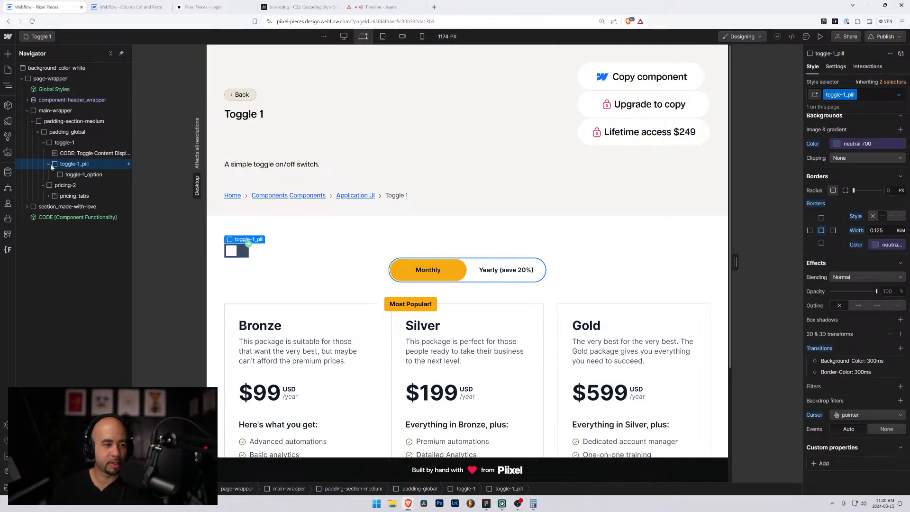
{"action": "left_click", "coordinate": [48, 164]}
{"action": "left_click", "coordinate": [49, 164]}
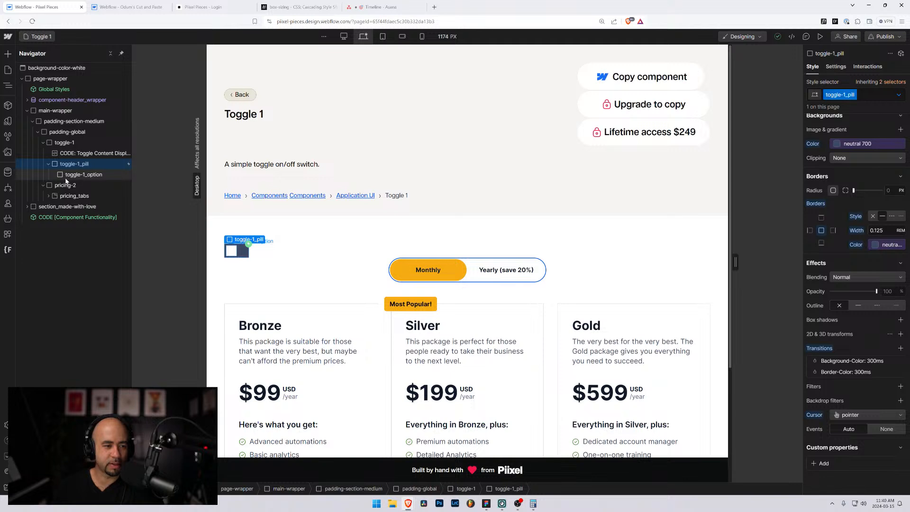
{"action": "left_click", "coordinate": [66, 176]}
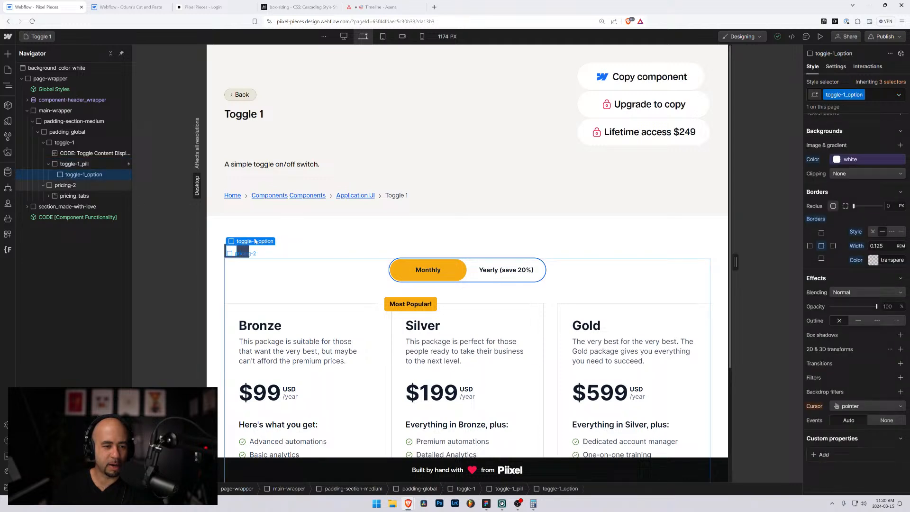
{"action": "left_click", "coordinate": [70, 164]}
Step: Preview the page and switch the toggle on and off repeatedly to check its hover and click behavior
{"action": "left_click", "coordinate": [820, 37]}
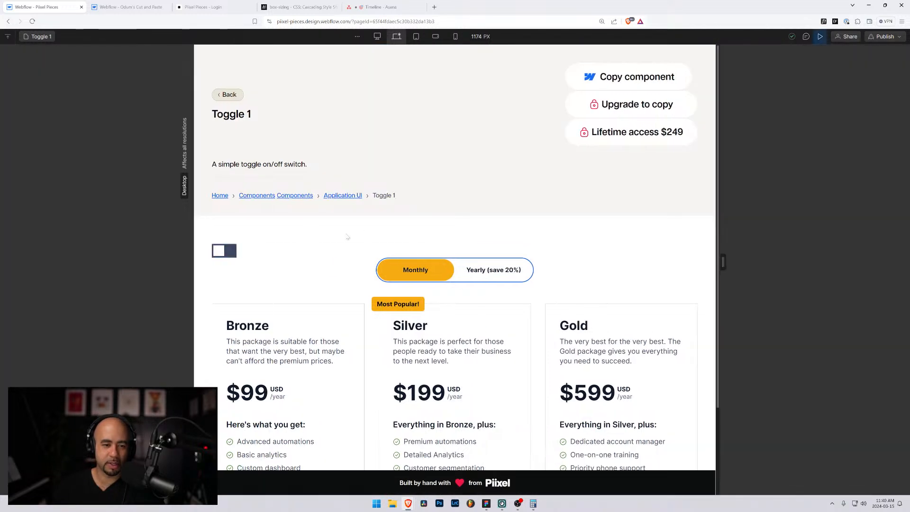
{"action": "left_click", "coordinate": [230, 252]}
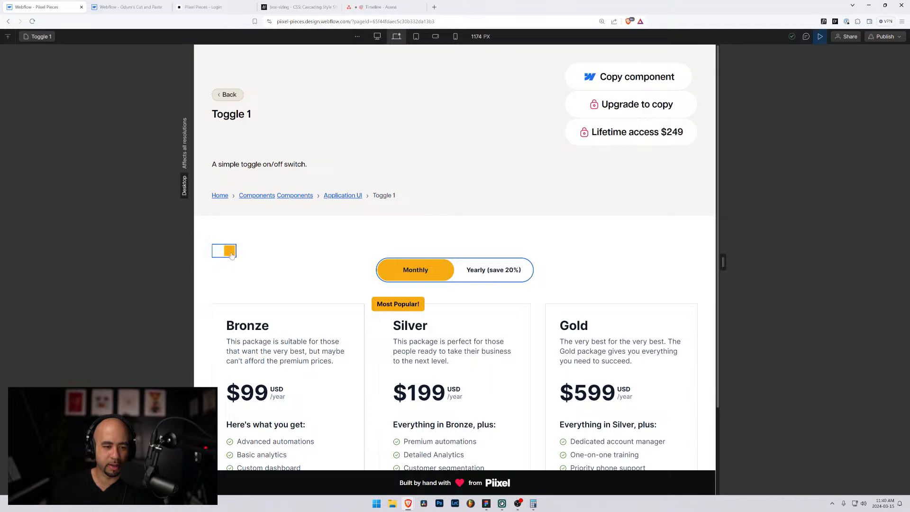
{"action": "left_click", "coordinate": [230, 255]}
{"action": "left_click", "coordinate": [230, 254]}
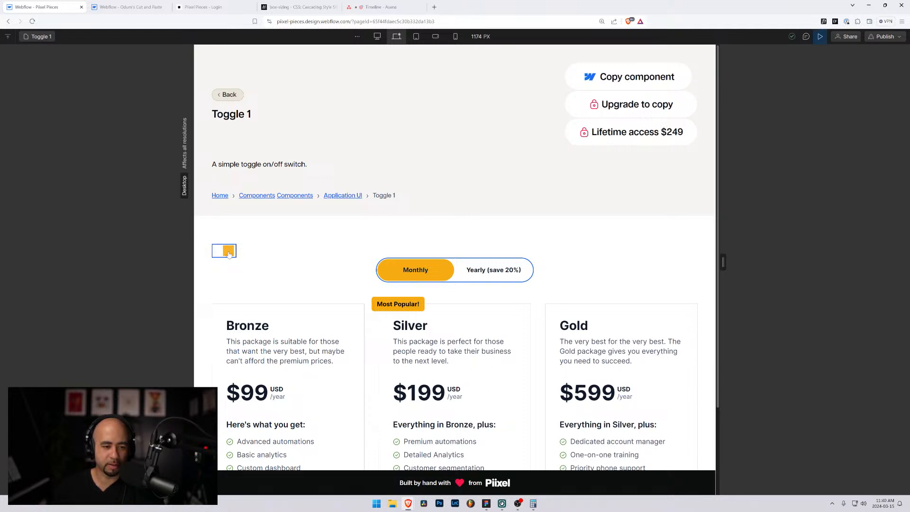
{"action": "left_click", "coordinate": [228, 254]}
{"action": "left_click", "coordinate": [228, 254]}
{"action": "left_click", "coordinate": [230, 252]}
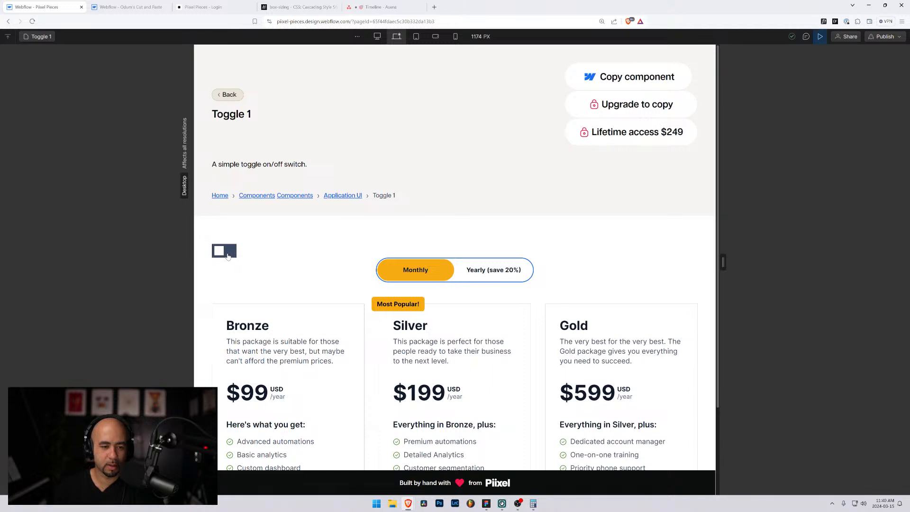
{"action": "left_click", "coordinate": [224, 252]}
{"action": "left_click", "coordinate": [224, 253]}
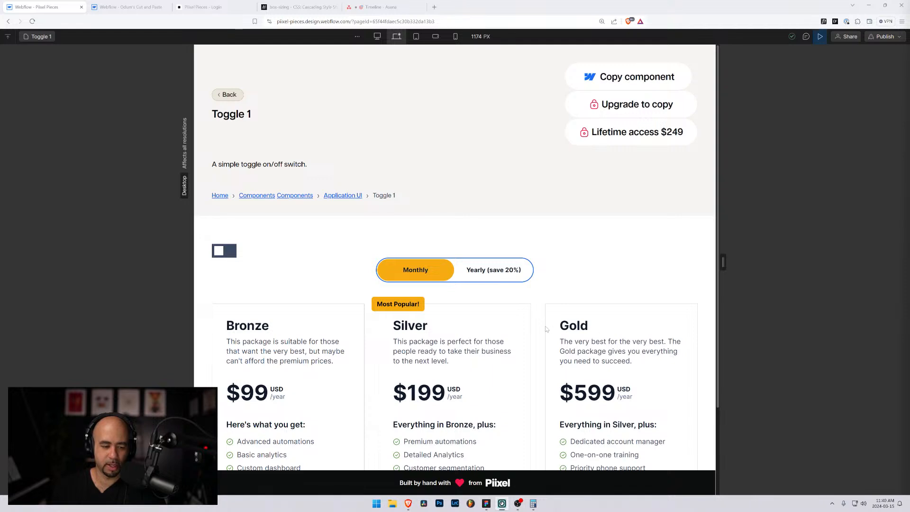
{"action": "left_click", "coordinate": [820, 38]}
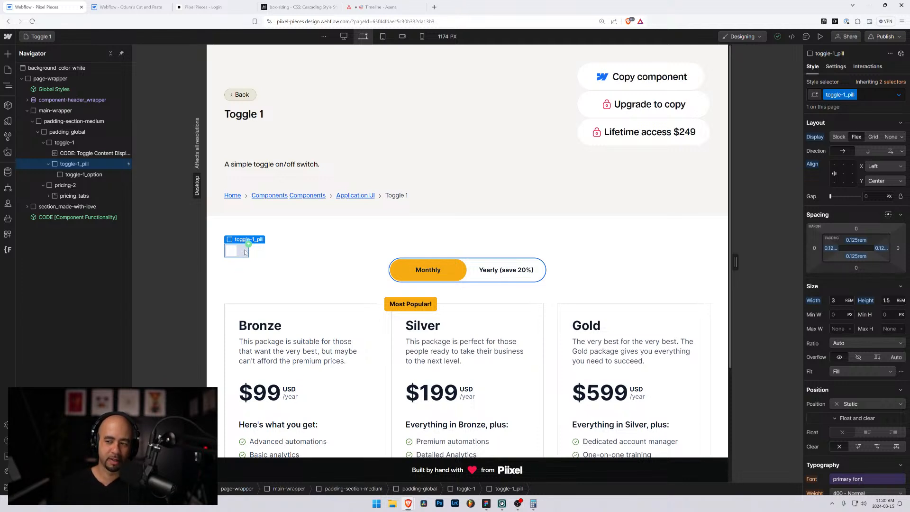
{"action": "left_click", "coordinate": [329, 254]}
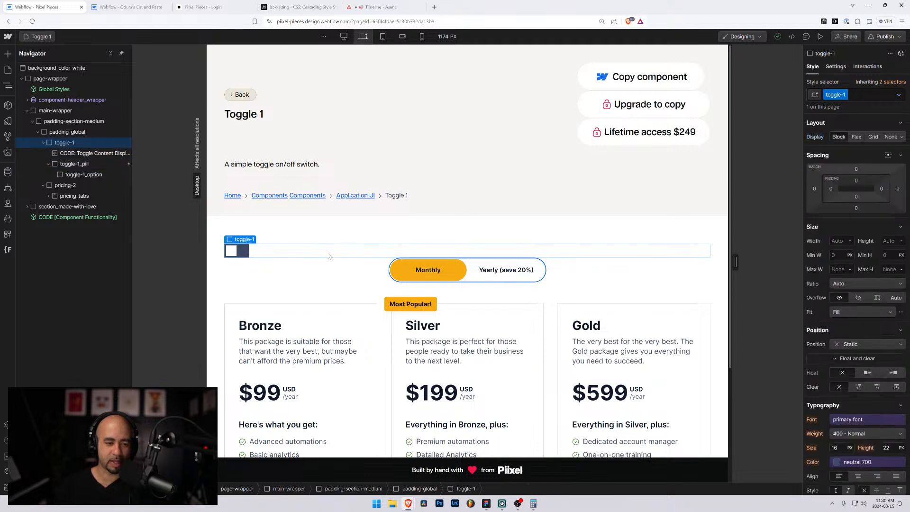
{"action": "left_click", "coordinate": [238, 252]}
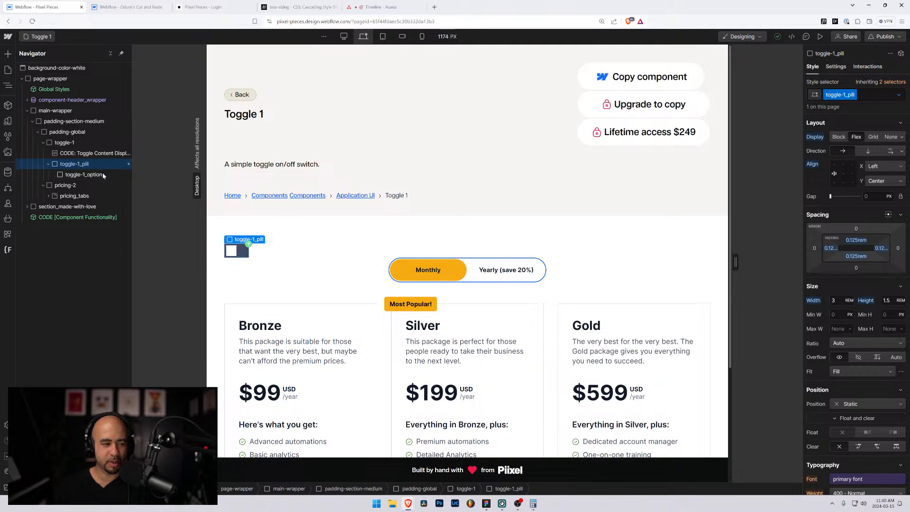
{"action": "left_click", "coordinate": [61, 173]}
{"action": "left_click", "coordinate": [74, 154]}
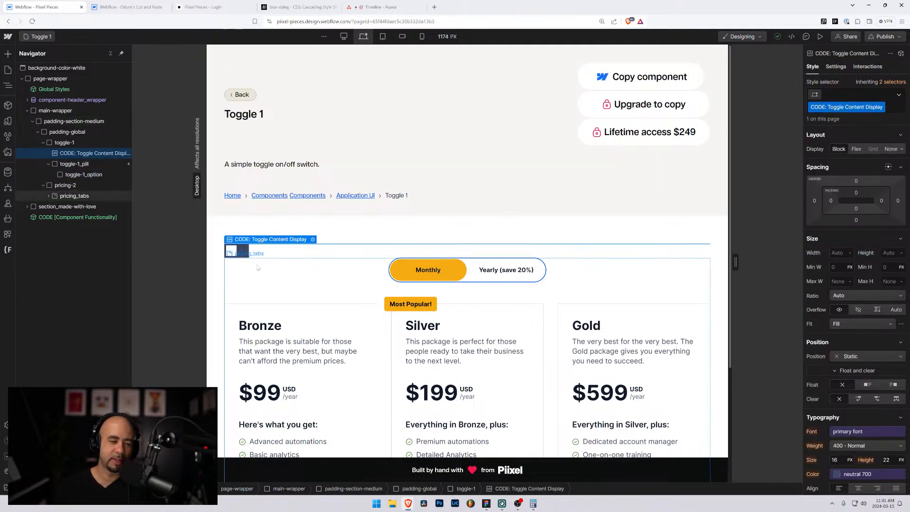
Step: Clear the border and background color overrides from the Hover state of toggle-1_pill
{"action": "left_click", "coordinate": [242, 247]}
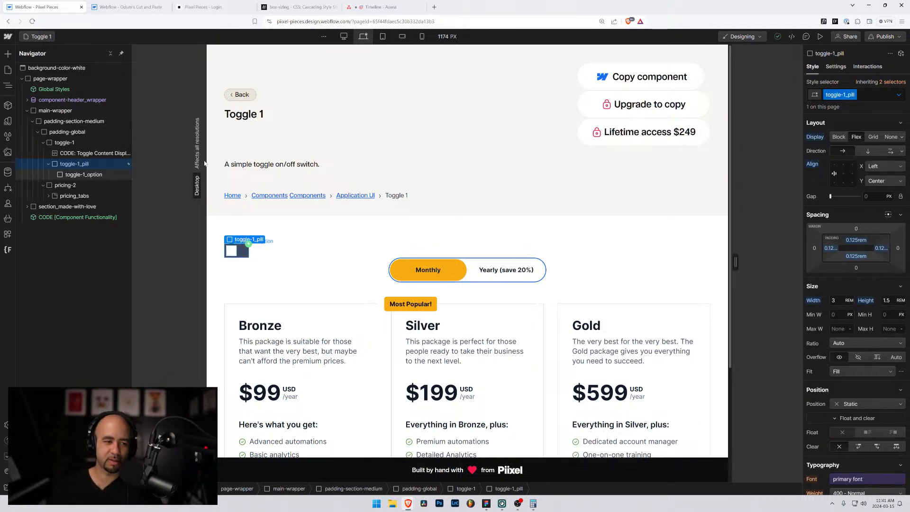
{"action": "left_click", "coordinate": [875, 95]}
{"action": "left_click", "coordinate": [898, 95]}
{"action": "left_click", "coordinate": [886, 133]}
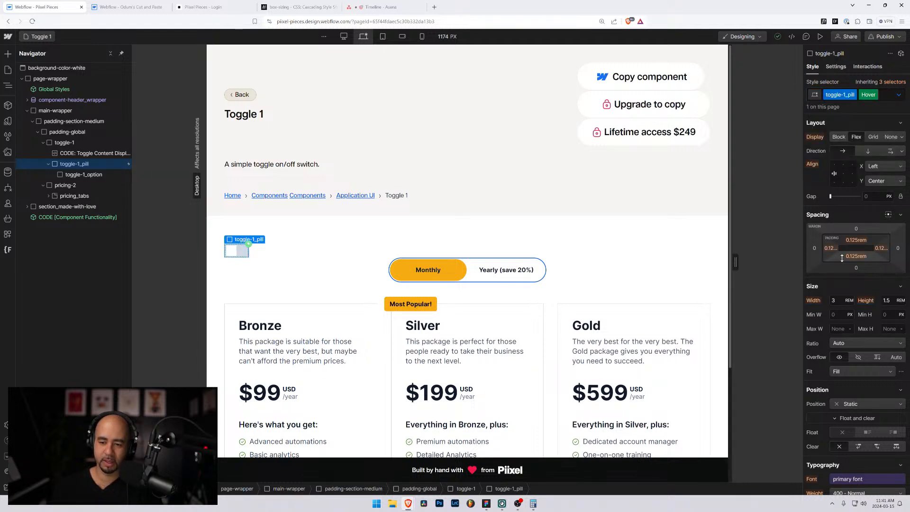
{"action": "scroll", "coordinate": [848, 306], "scroll_direction": "down", "scroll_amount": 10}
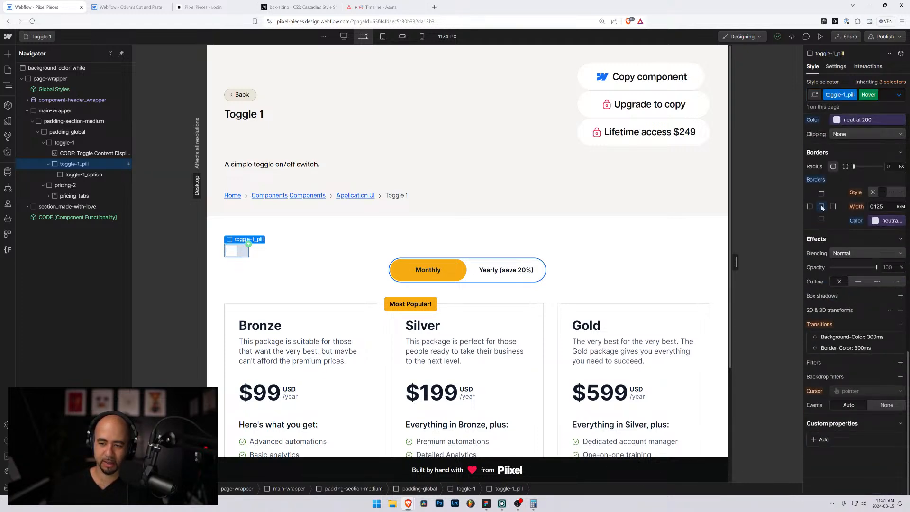
{"action": "left_click", "coordinate": [818, 181], "text": "alt"}
{"action": "scroll", "coordinate": [817, 180], "scroll_direction": "up", "scroll_amount": 3}
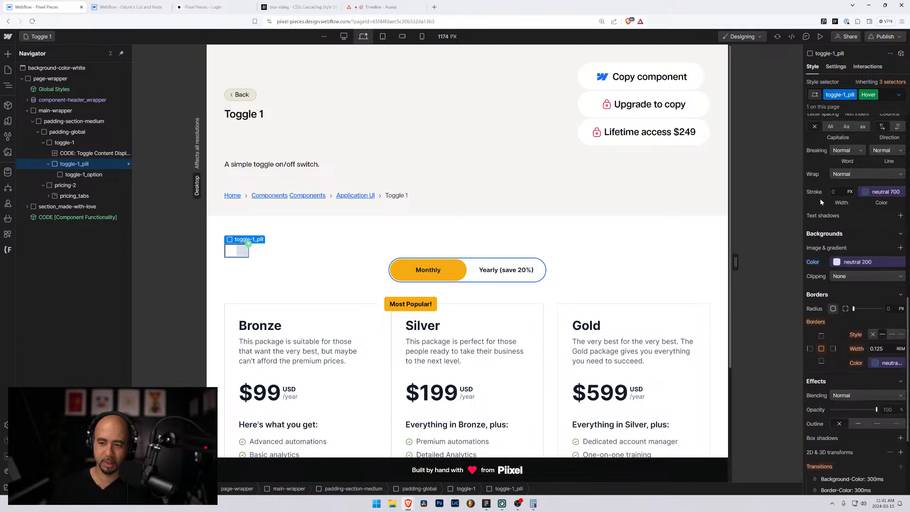
{"action": "left_click", "coordinate": [814, 264], "text": "alt"}
Step: Return toggle-1_pill to its base state and remove its Background Color and Border Color transitions
{"action": "left_click", "coordinate": [899, 95]}
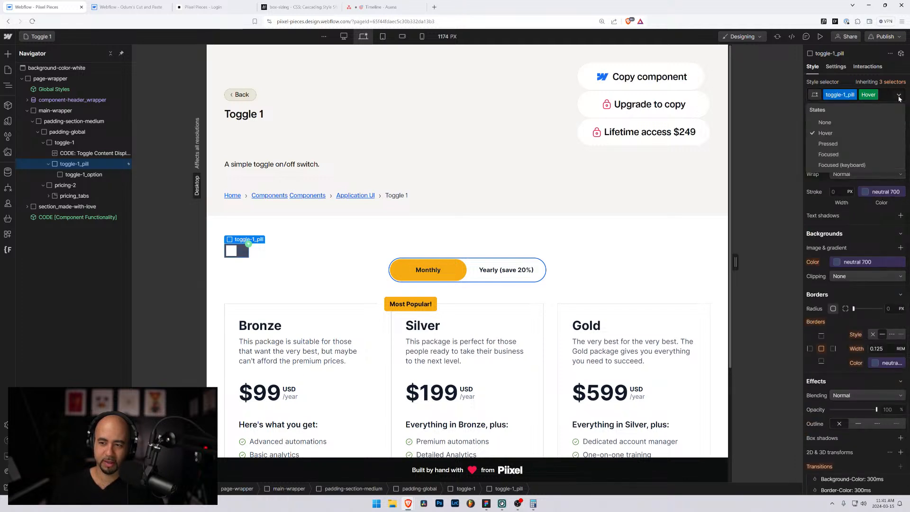
{"action": "left_click", "coordinate": [824, 122]}
{"action": "scroll", "coordinate": [826, 360], "scroll_direction": "down", "scroll_amount": 3}
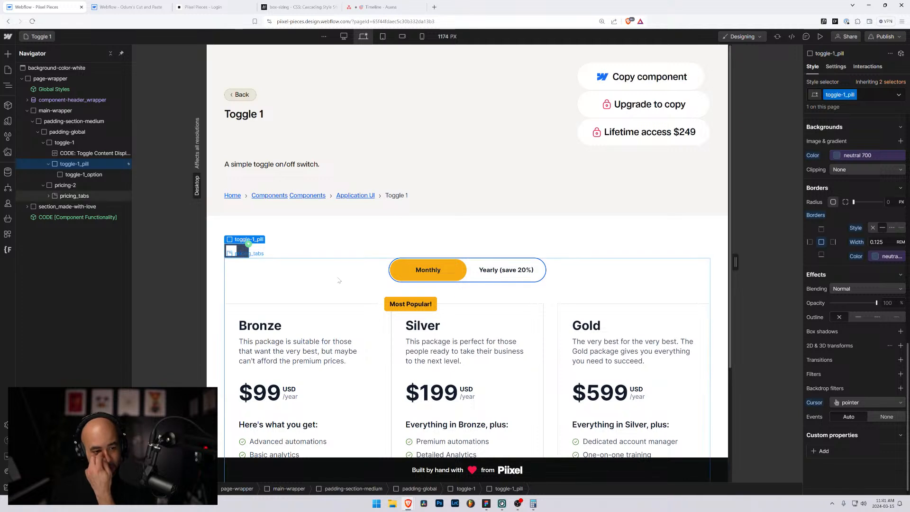
Step: Set the border color of toggle-1_option to the dark neutral color variable that matches the pill
{"action": "left_click", "coordinate": [239, 252]}
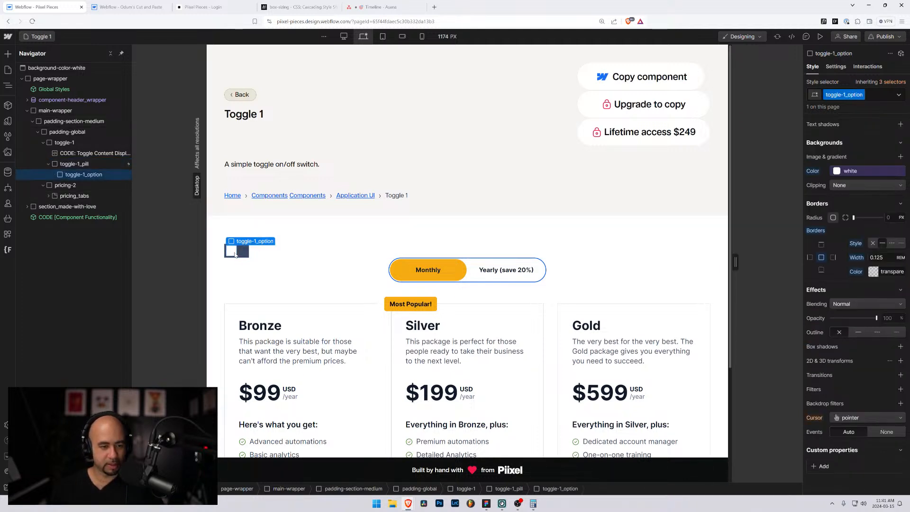
{"action": "left_click", "coordinate": [868, 267]}
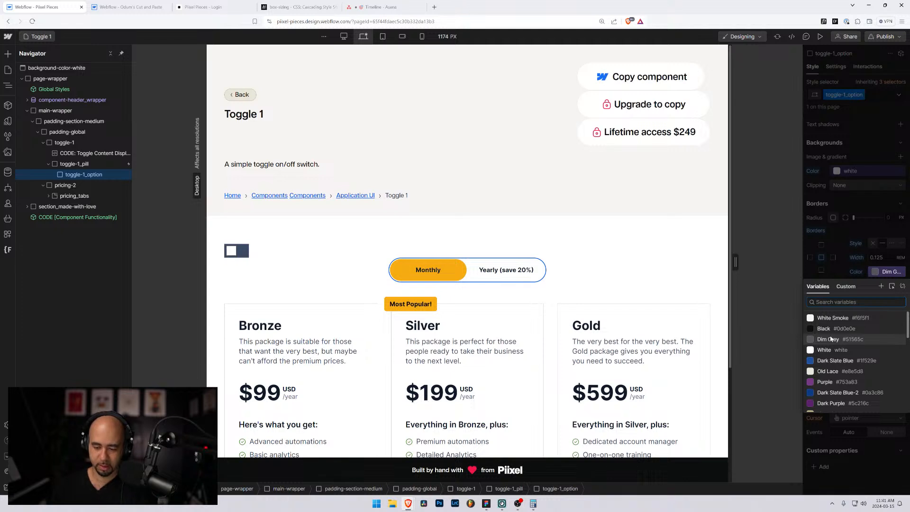
{"action": "scroll", "coordinate": [830, 338], "scroll_direction": "down", "scroll_amount": 3}
{"action": "left_click", "coordinate": [834, 358]}
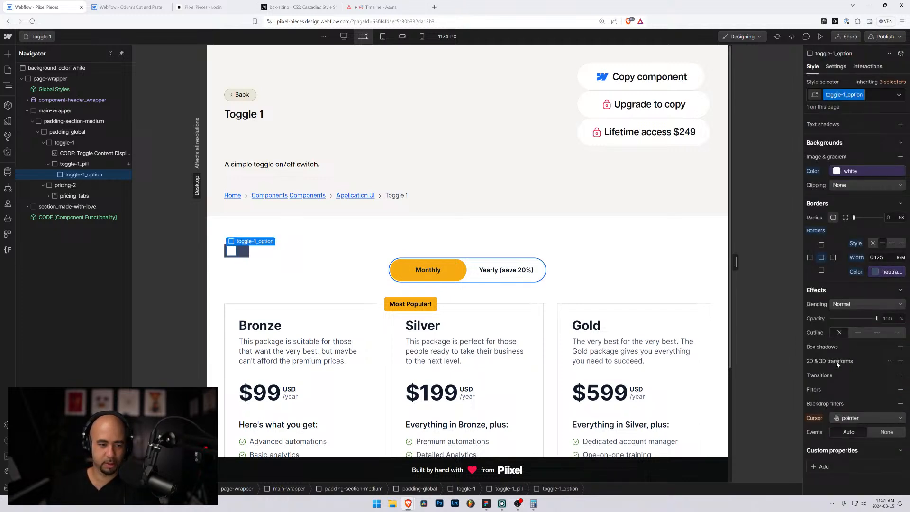
{"action": "left_click", "coordinate": [347, 255]}
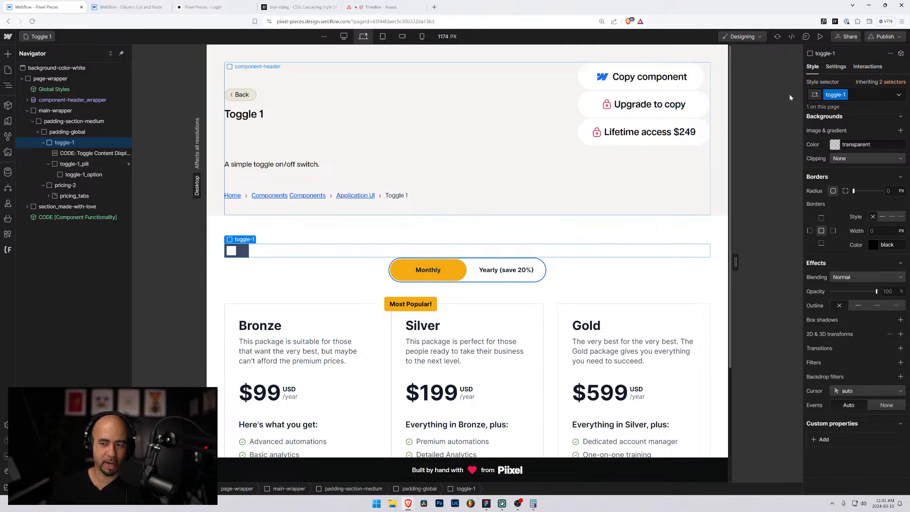
Step: Open the Toggle 1 [ON] animation for editing from the mouse click interaction of toggle-1_pill
{"action": "left_click", "coordinate": [862, 69]}
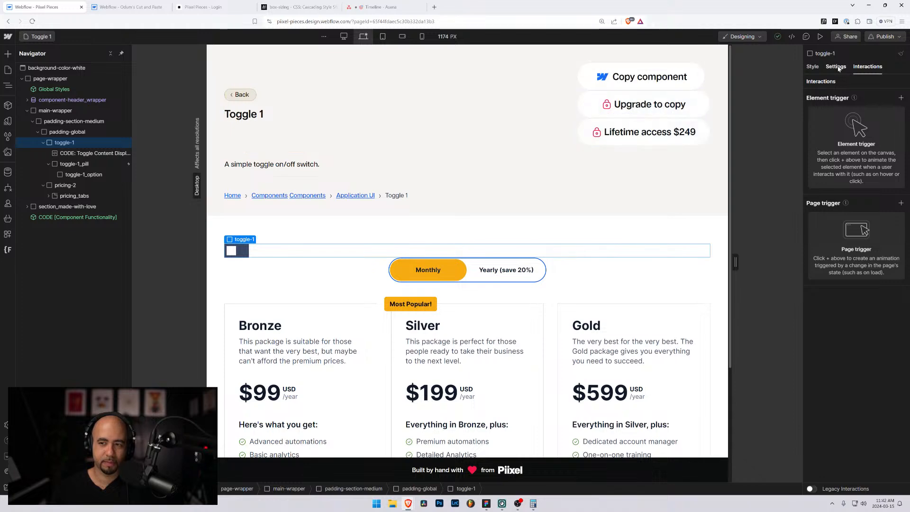
{"action": "left_click", "coordinate": [92, 164]}
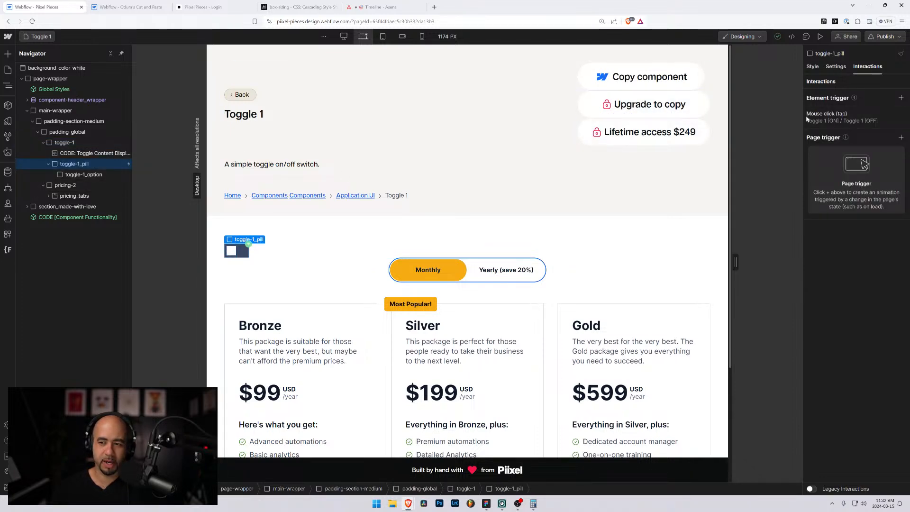
{"action": "left_click", "coordinate": [824, 118]}
{"action": "scroll", "coordinate": [848, 236], "scroll_direction": "down", "scroll_amount": 15}
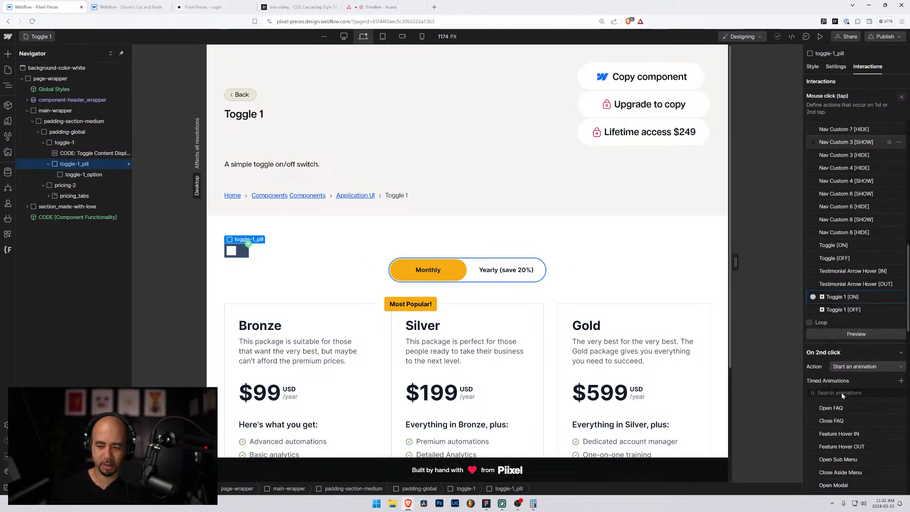
{"action": "scroll", "coordinate": [848, 234], "scroll_direction": "up", "scroll_amount": 2}
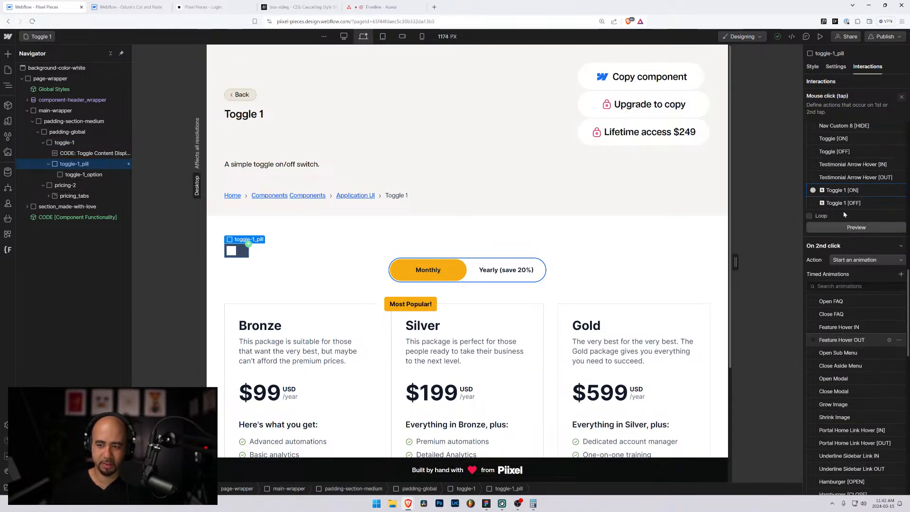
{"action": "left_click", "coordinate": [888, 190]}
Step: Delete the duplicate toggle-1_option BG Color action from the Toggle 1 [ON] animation
{"action": "left_click", "coordinate": [864, 161]}
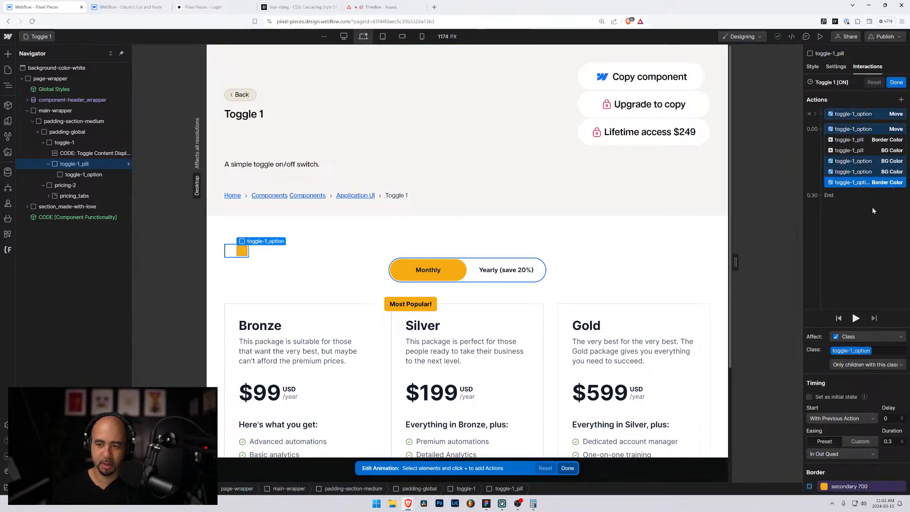
{"action": "left_click", "coordinate": [864, 161]}
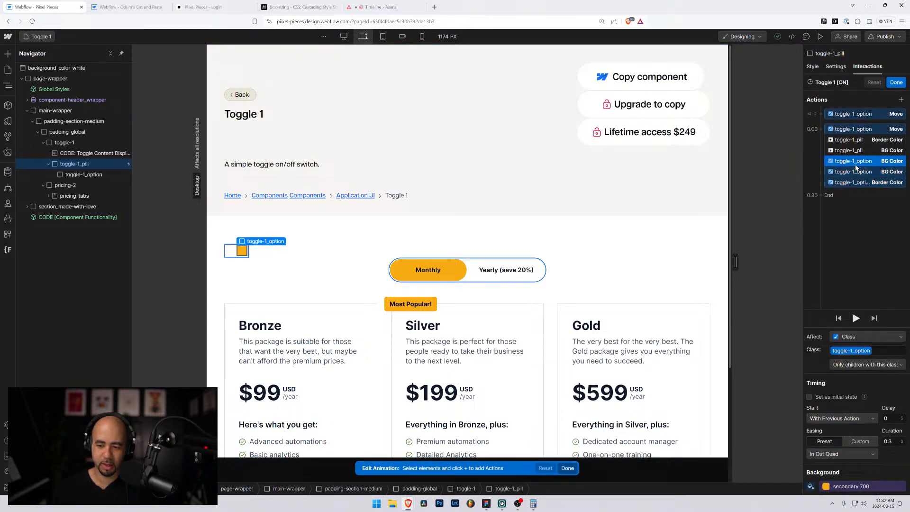
{"action": "right_click", "coordinate": [855, 177]}
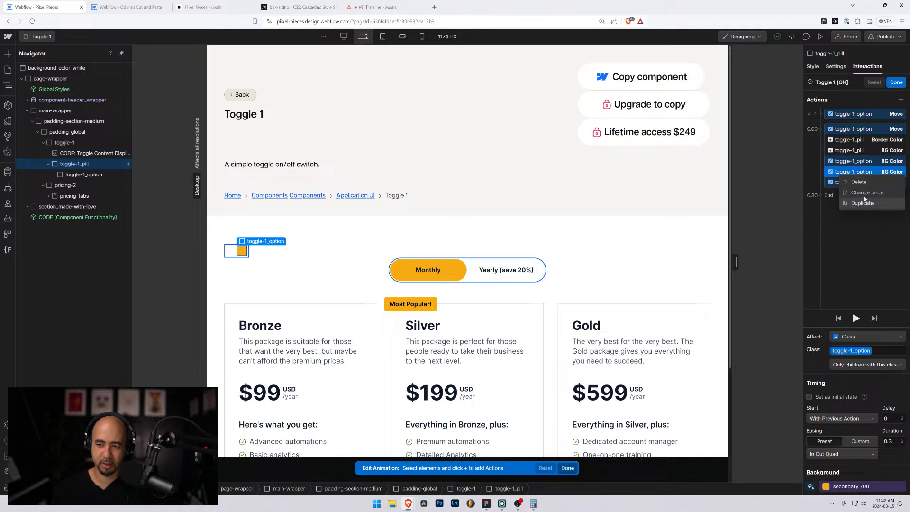
{"action": "left_click", "coordinate": [859, 184]}
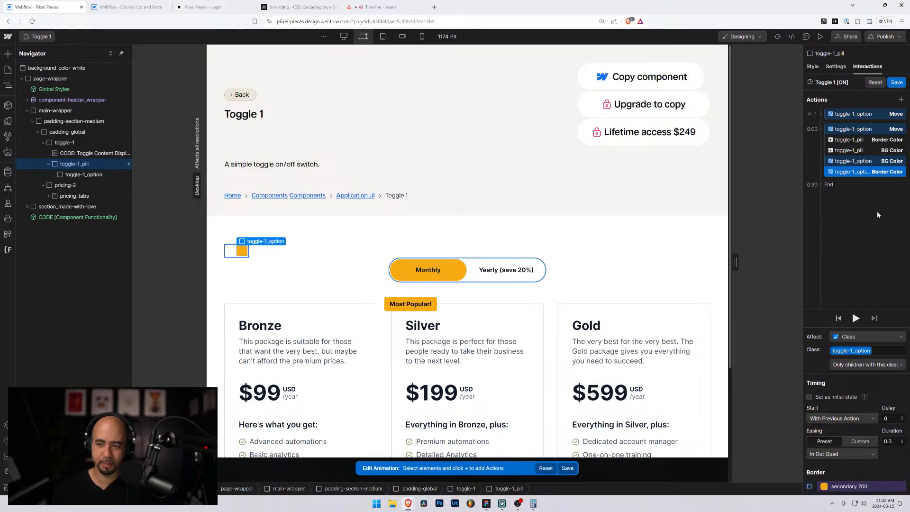
Step: Check the remaining Move, Border Color and BG Color actions of the Toggle 1 [ON] animation and save it
{"action": "left_click", "coordinate": [864, 130]}
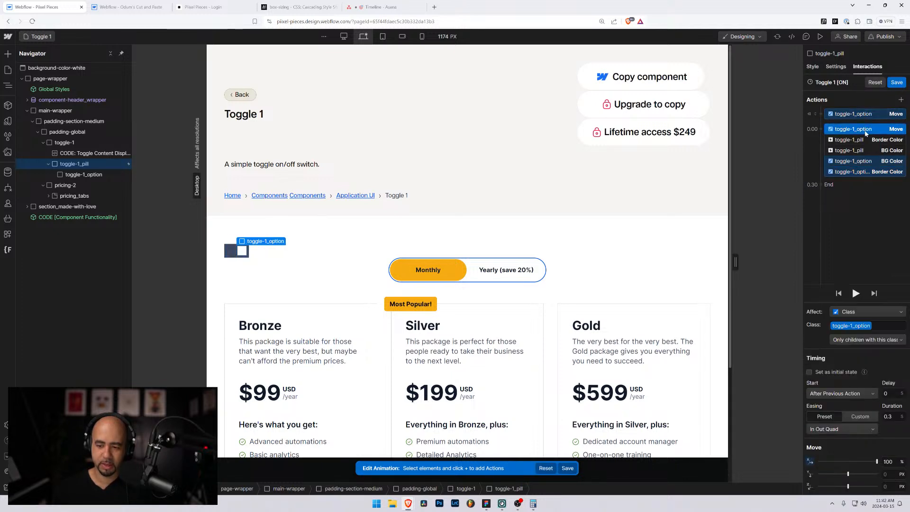
{"action": "left_click", "coordinate": [865, 139]}
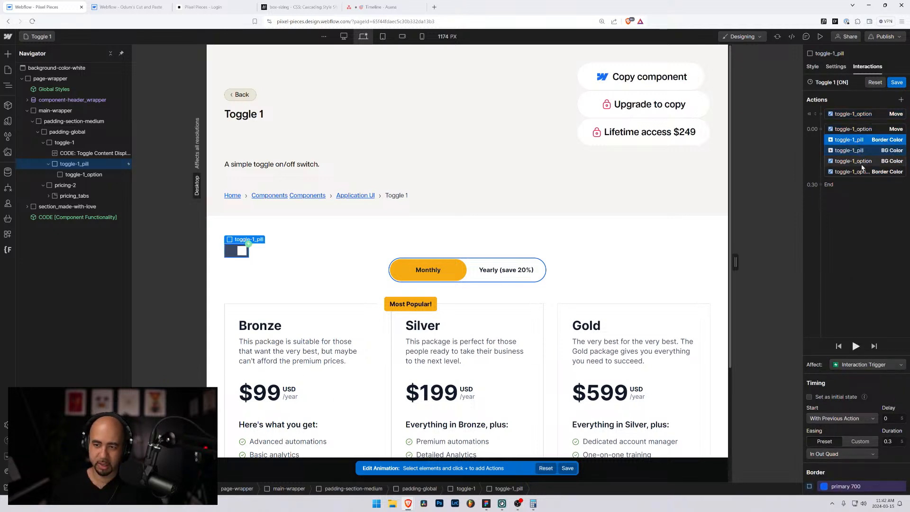
{"action": "left_click", "coordinate": [859, 161]}
{"action": "left_click", "coordinate": [859, 172]}
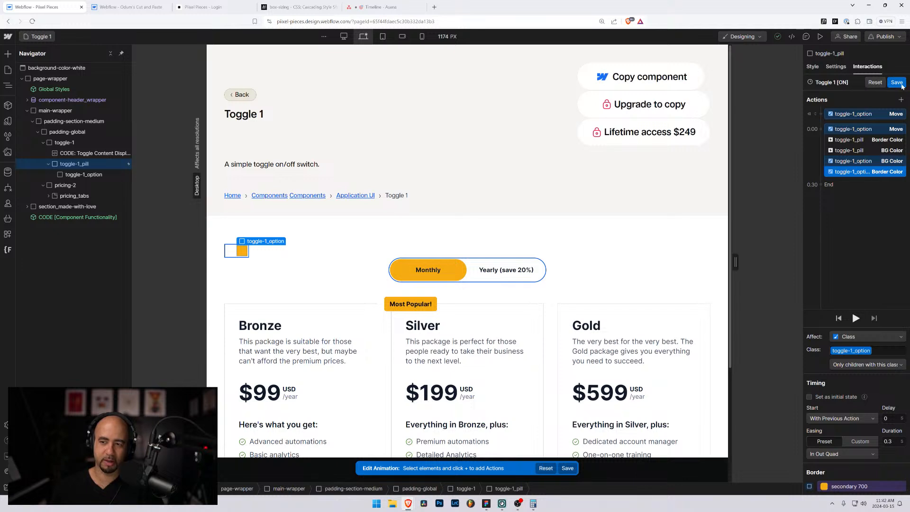
{"action": "left_click", "coordinate": [897, 82]}
Step: Preview the page and switch the toggle on and off repeatedly to examine its color and movement animations
{"action": "left_click", "coordinate": [819, 36]}
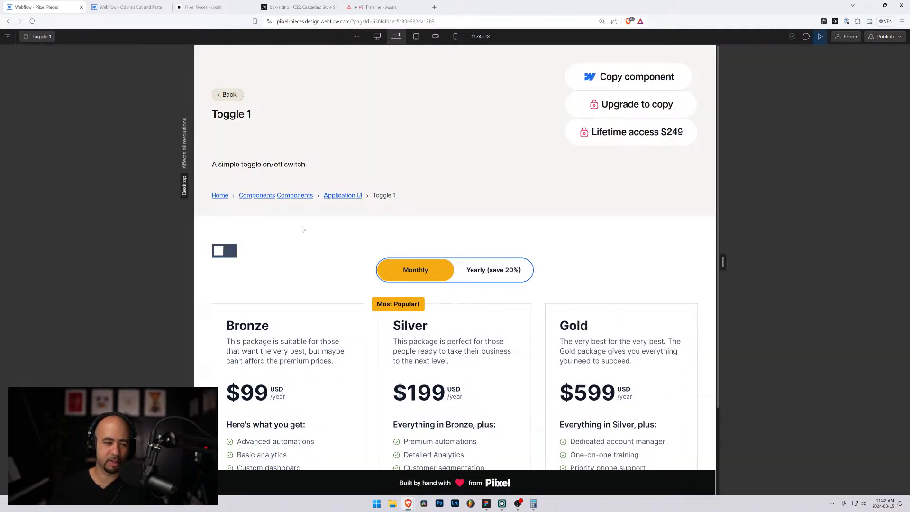
{"action": "left_click", "coordinate": [234, 252]}
{"action": "left_click", "coordinate": [234, 252]}
{"action": "left_click", "coordinate": [234, 252]}
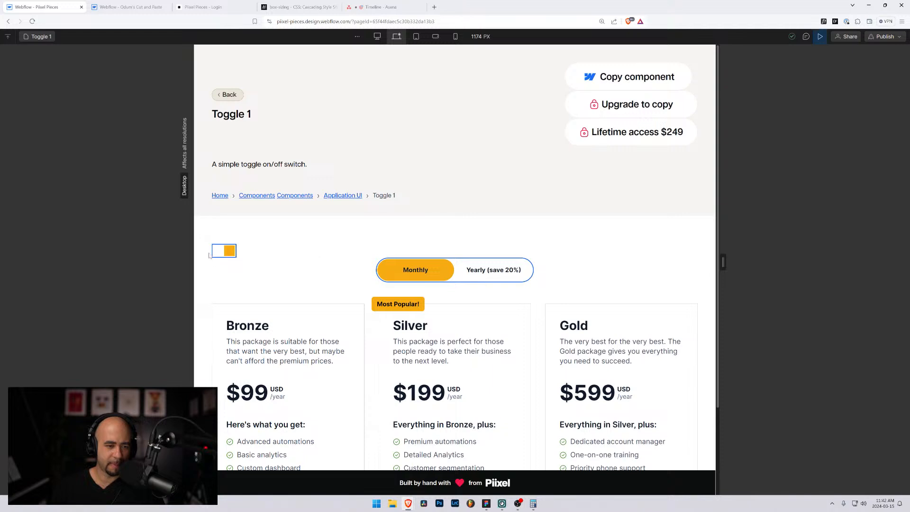
{"action": "key", "text": "ctrl+minus"}
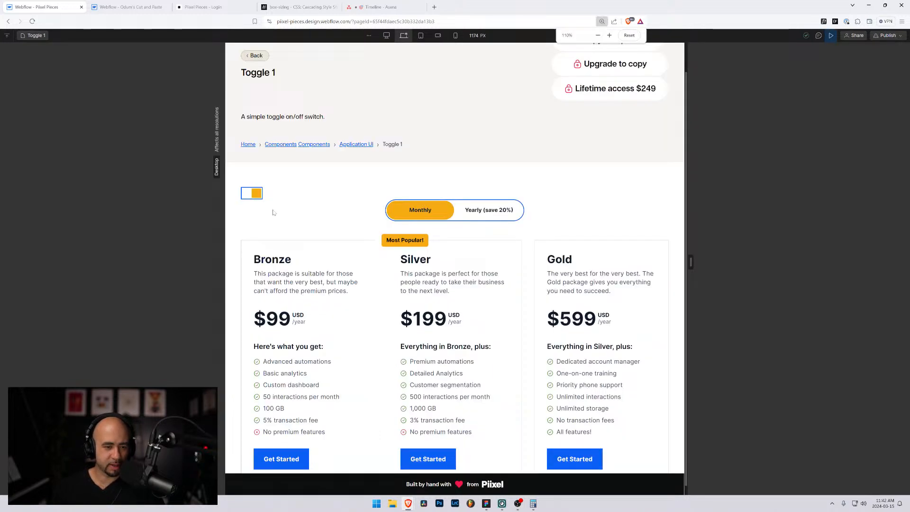
{"action": "key", "text": "ctrl+minus"}
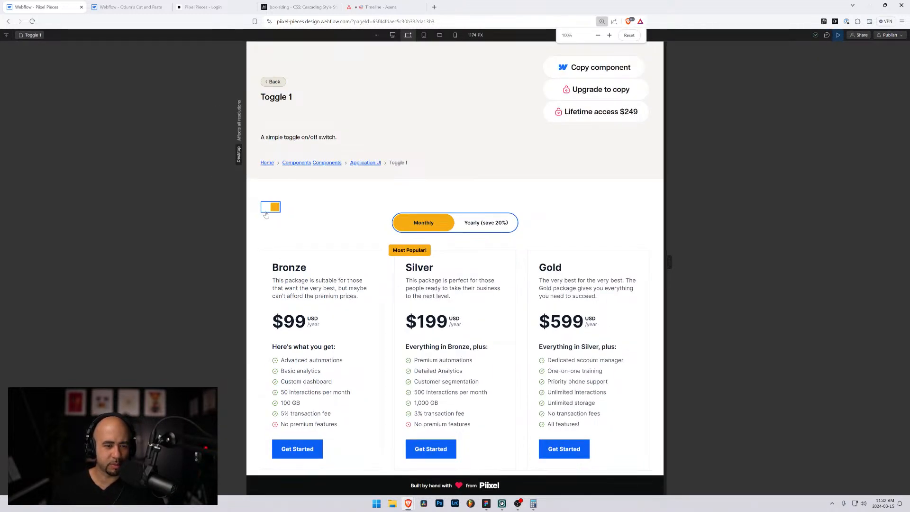
{"action": "left_click", "coordinate": [269, 210]}
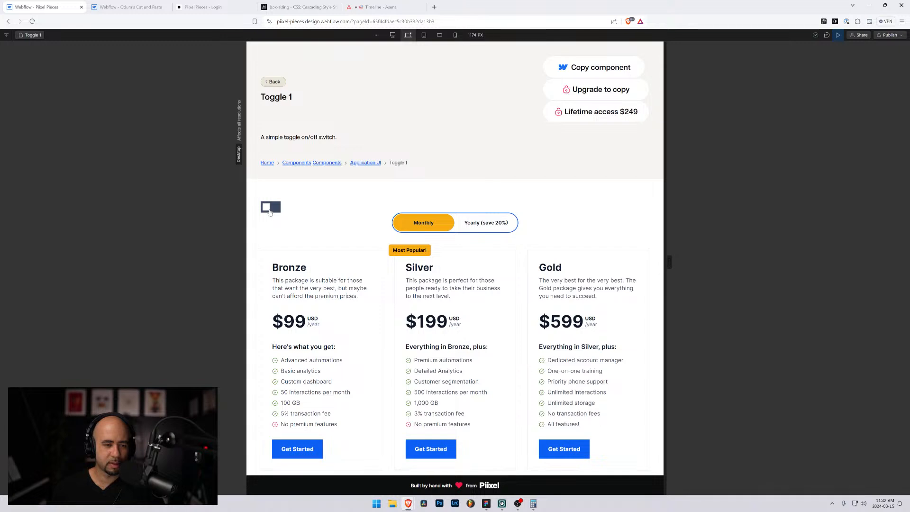
{"action": "left_click", "coordinate": [269, 210]}
{"action": "left_click", "coordinate": [269, 210]}
{"action": "left_click", "coordinate": [269, 211]}
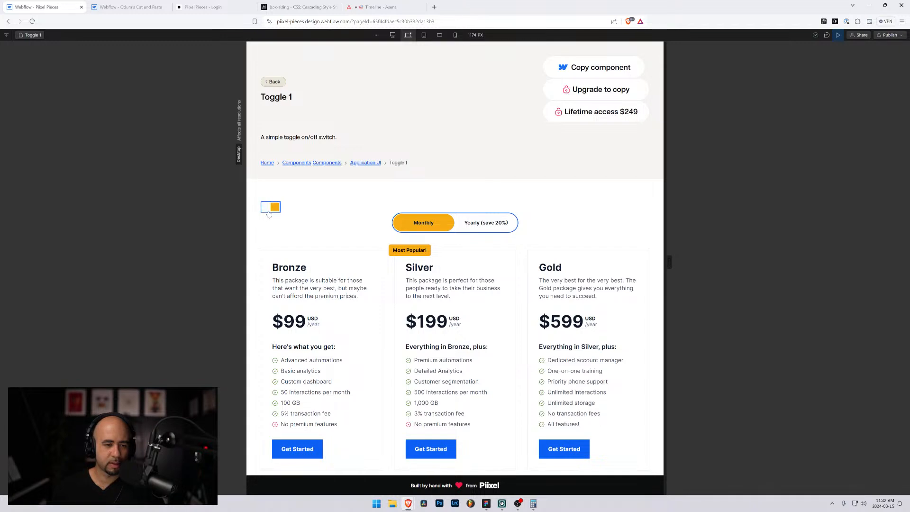
{"action": "left_click", "coordinate": [269, 211]}
{"action": "left_click", "coordinate": [269, 210]}
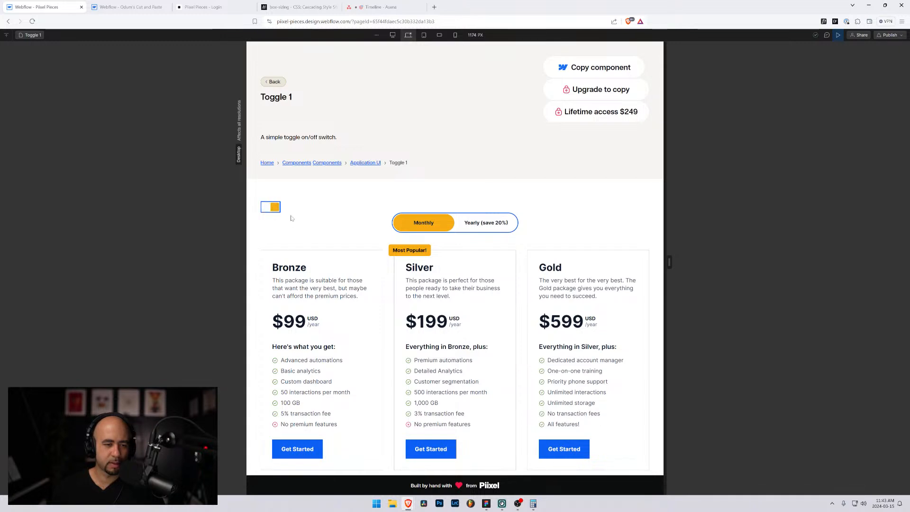
{"action": "left_click", "coordinate": [265, 211]}
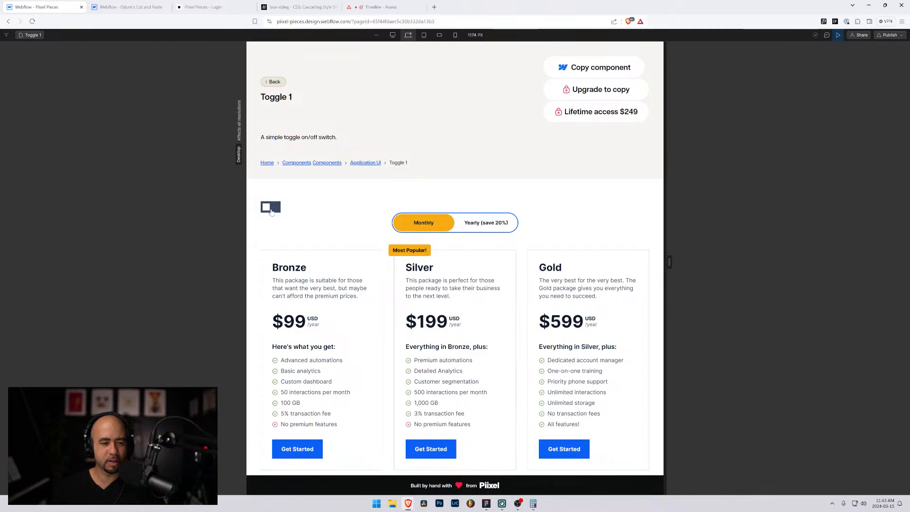
{"action": "left_click", "coordinate": [271, 212]}
{"action": "left_click", "coordinate": [269, 212]}
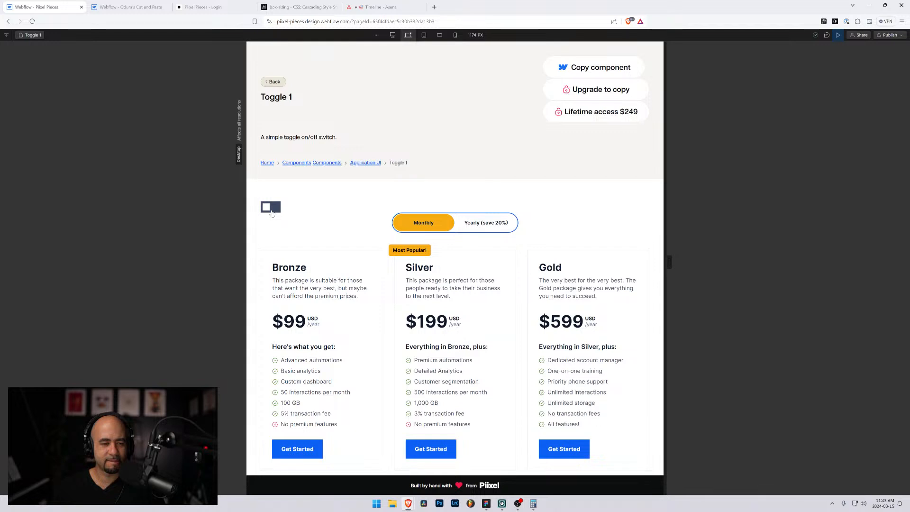
{"action": "left_click", "coordinate": [276, 213]}
{"action": "left_click", "coordinate": [272, 209]}
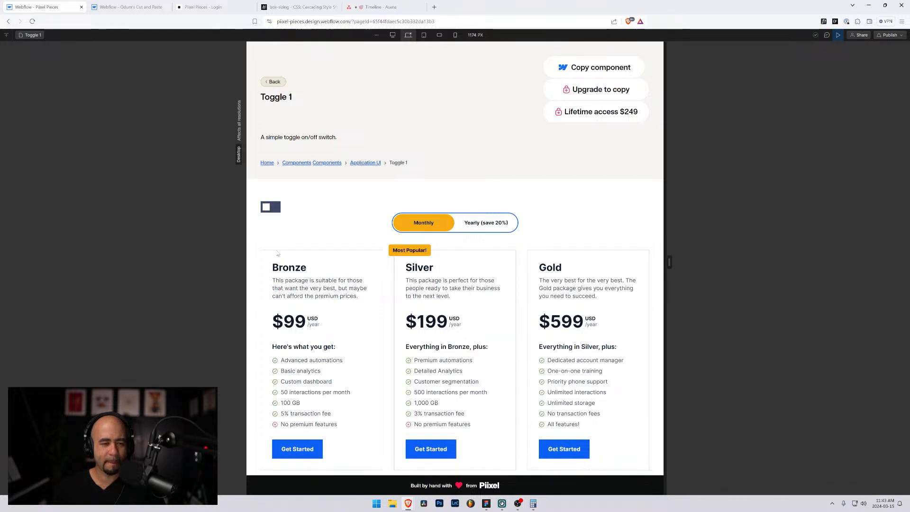
{"action": "left_click", "coordinate": [271, 207]}
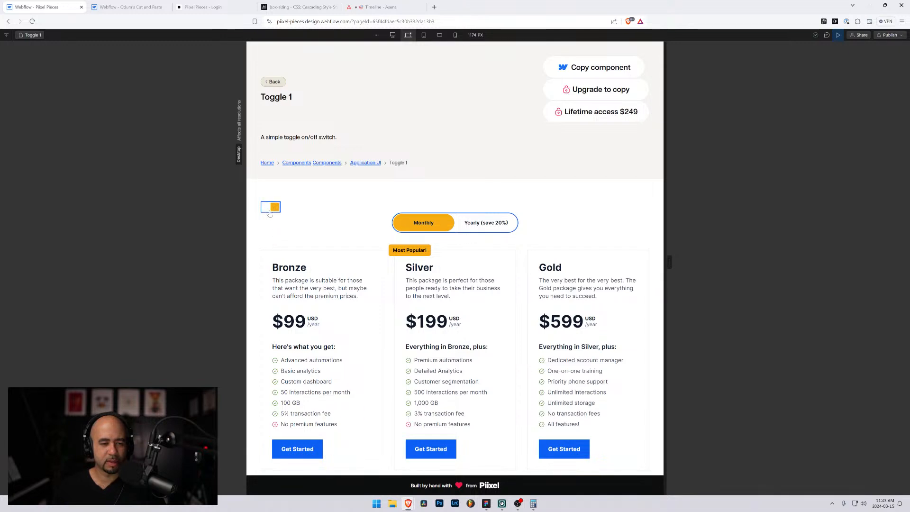
{"action": "left_click", "coordinate": [267, 211]}
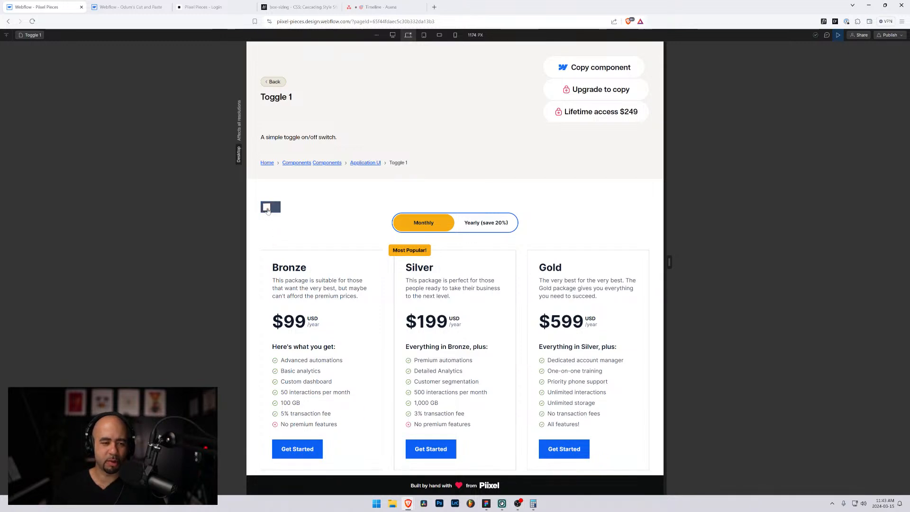
{"action": "left_click", "coordinate": [268, 210]}
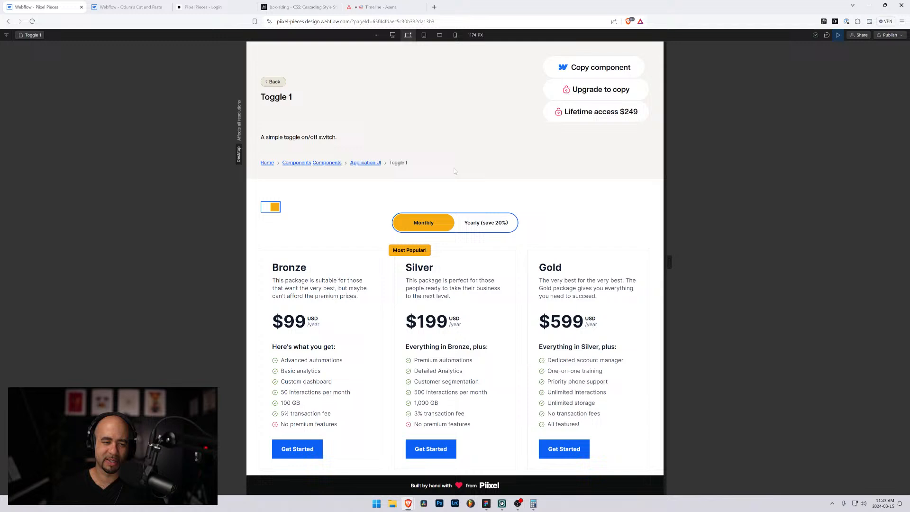
{"action": "left_click", "coordinate": [837, 37]}
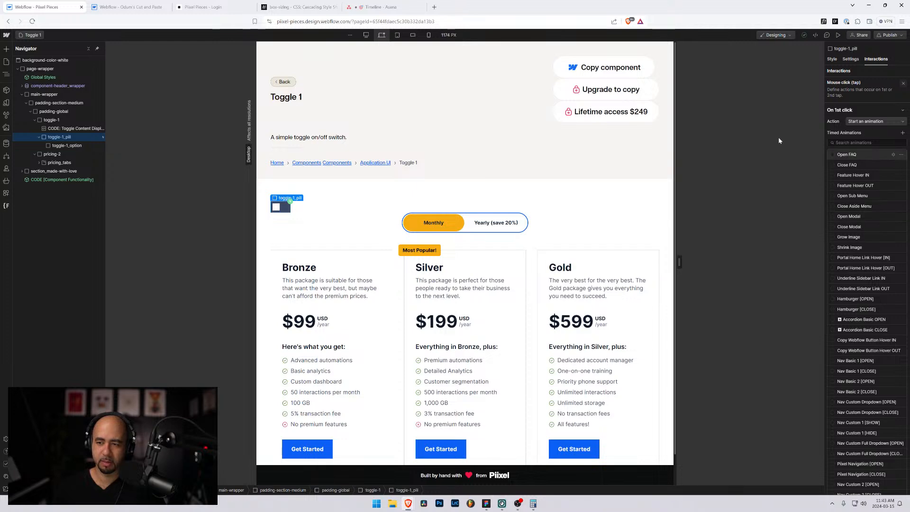
Step: Try a different neutral variable for the border color of toggle-1_pill in its Hover state
{"action": "key", "text": "ctrl+plus"}
{"action": "key", "text": "ctrl+plus"}
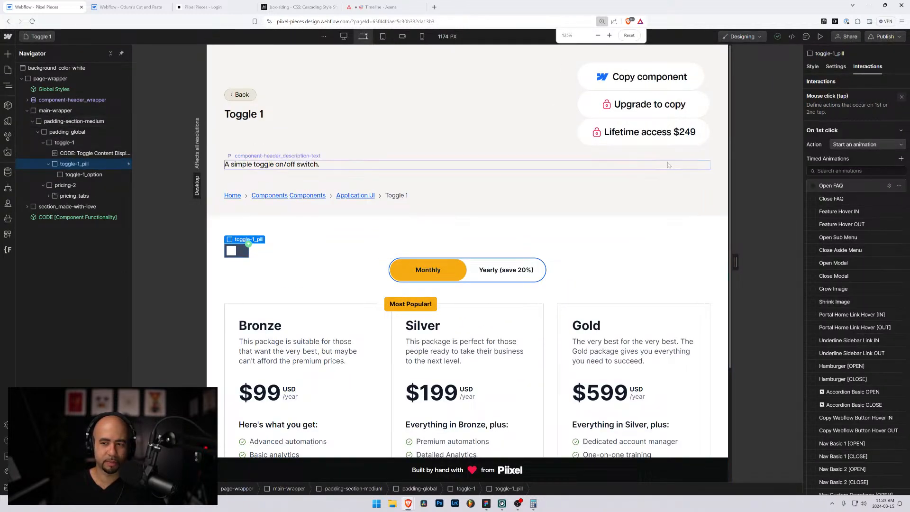
{"action": "left_click", "coordinate": [812, 66]}
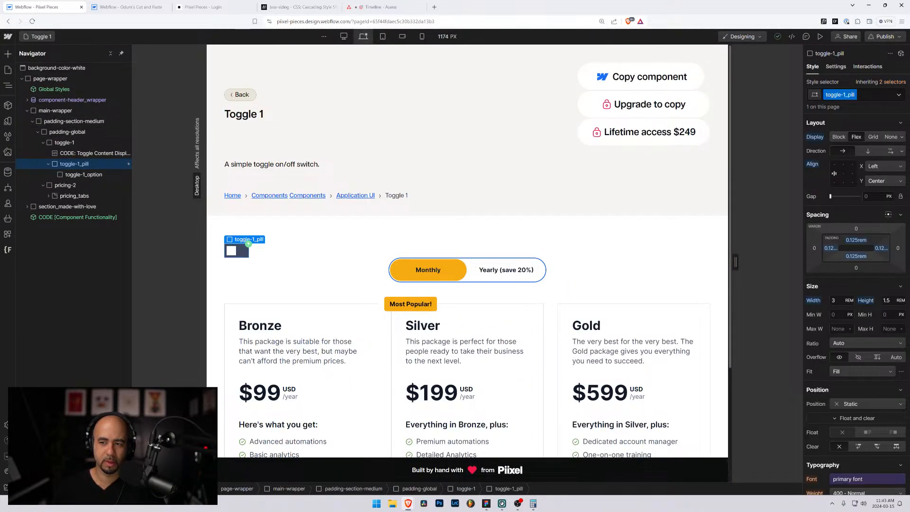
{"action": "left_click", "coordinate": [899, 95]}
{"action": "left_click", "coordinate": [827, 133]}
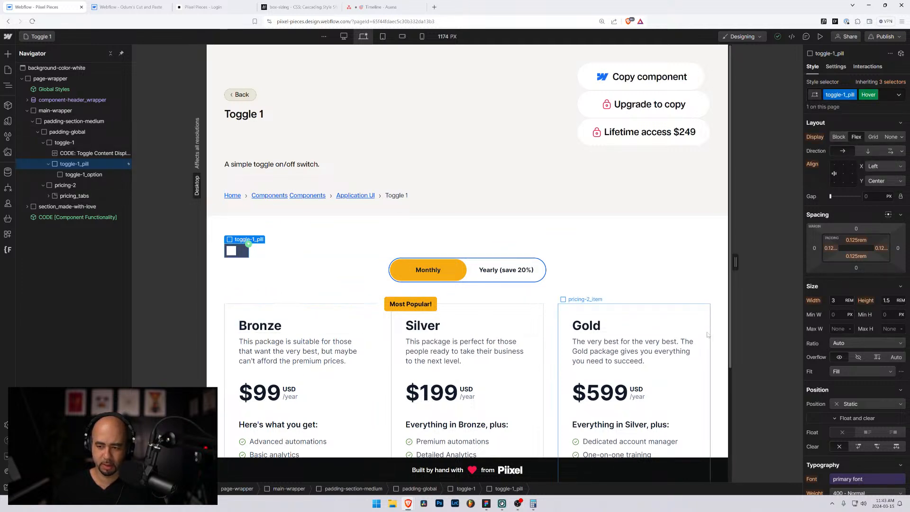
{"action": "scroll", "coordinate": [824, 369], "scroll_direction": "down", "scroll_amount": 3}
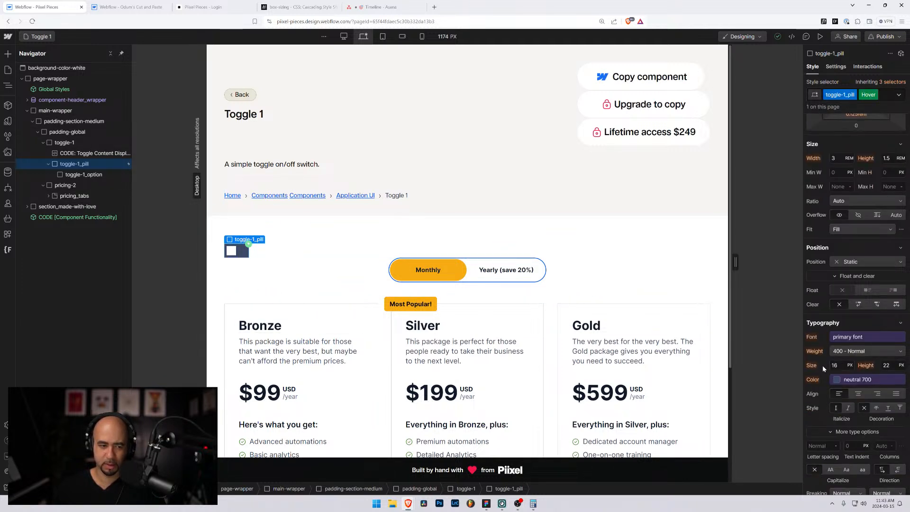
{"action": "scroll", "coordinate": [822, 364], "scroll_direction": "down", "scroll_amount": 8}
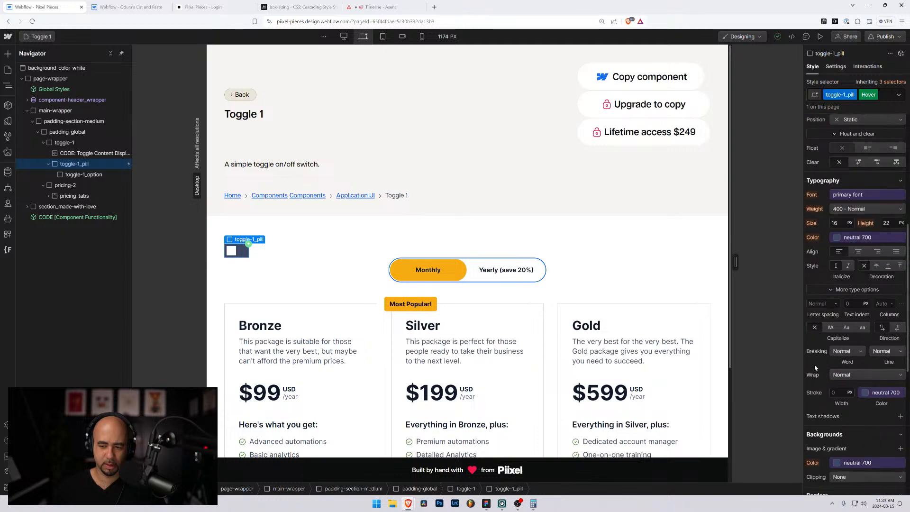
{"action": "scroll", "coordinate": [822, 379], "scroll_direction": "down", "scroll_amount": 1}
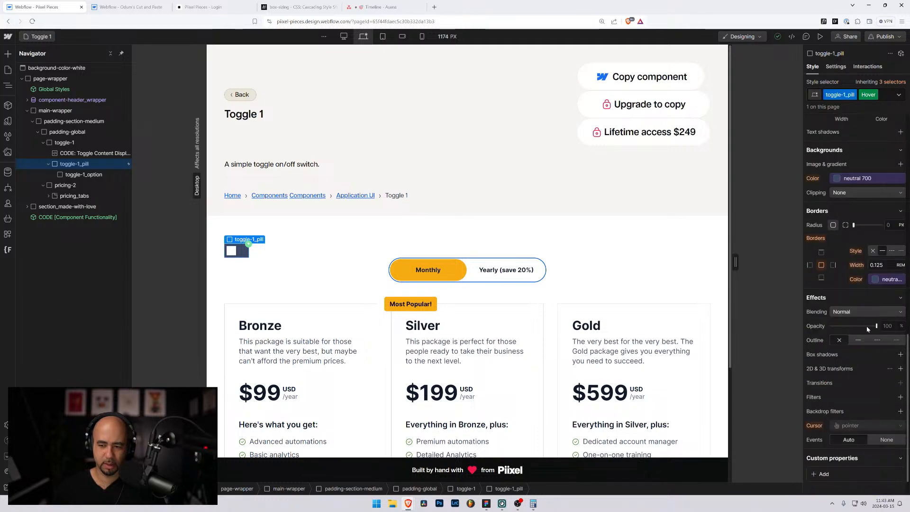
{"action": "left_click", "coordinate": [875, 281]}
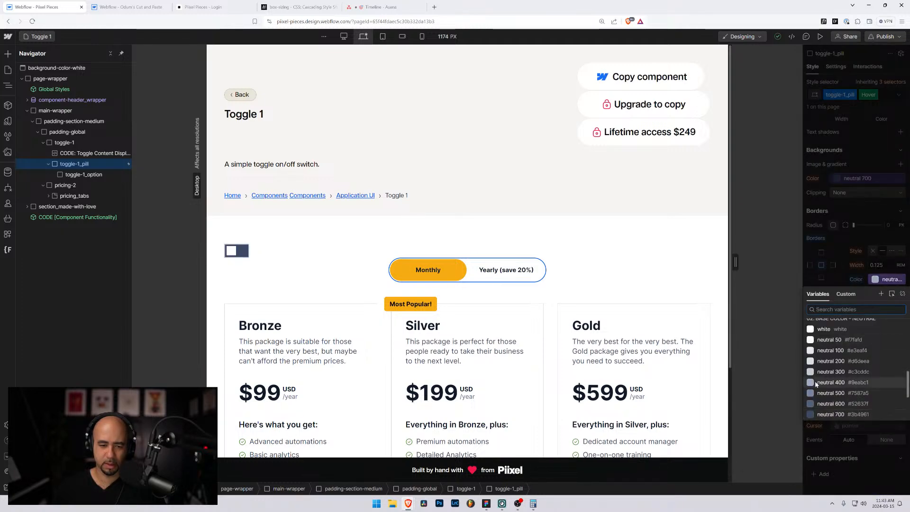
{"action": "scroll", "coordinate": [810, 374], "scroll_direction": "down", "scroll_amount": 4}
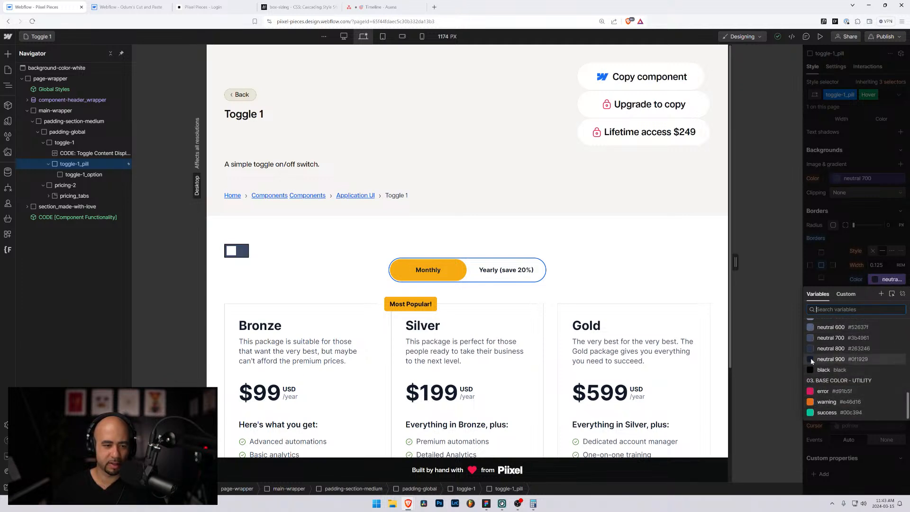
{"action": "scroll", "coordinate": [817, 358], "scroll_direction": "up", "scroll_amount": 4}
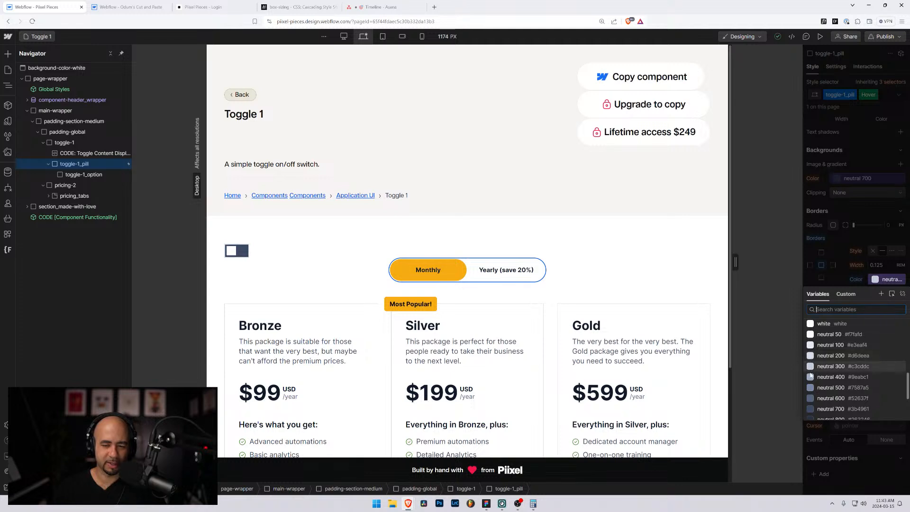
{"action": "scroll", "coordinate": [815, 360], "scroll_direction": "down", "scroll_amount": 5}
{"action": "left_click", "coordinate": [826, 327]}
{"action": "left_click", "coordinate": [851, 276]}
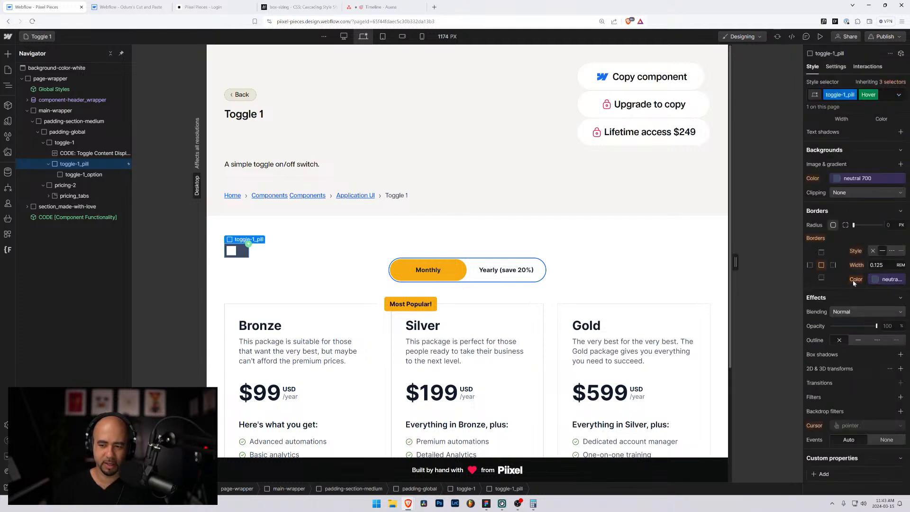
Step: Return toggle-1_pill to its base state and set both its background color and border color to the neutral 400 variable
{"action": "scroll", "coordinate": [885, 131], "scroll_direction": "up", "scroll_amount": 2}
{"action": "left_click", "coordinate": [897, 96]}
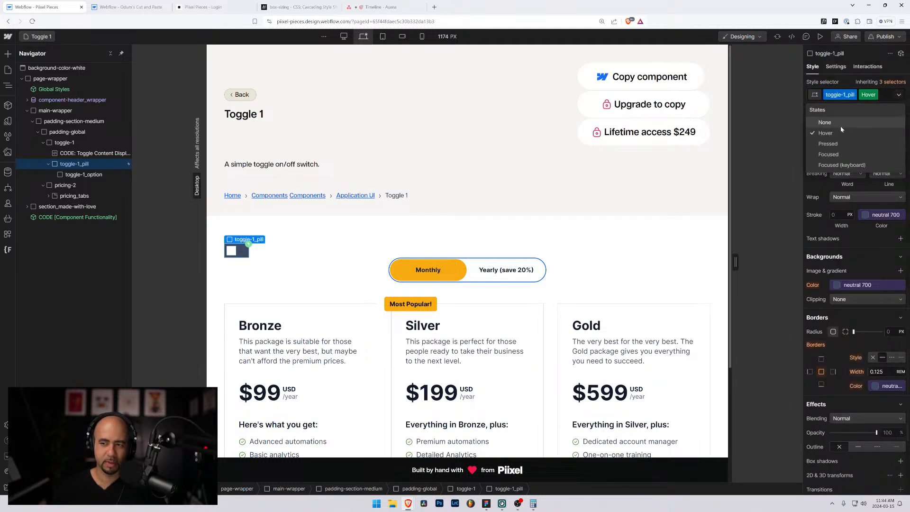
{"action": "left_click", "coordinate": [823, 122]}
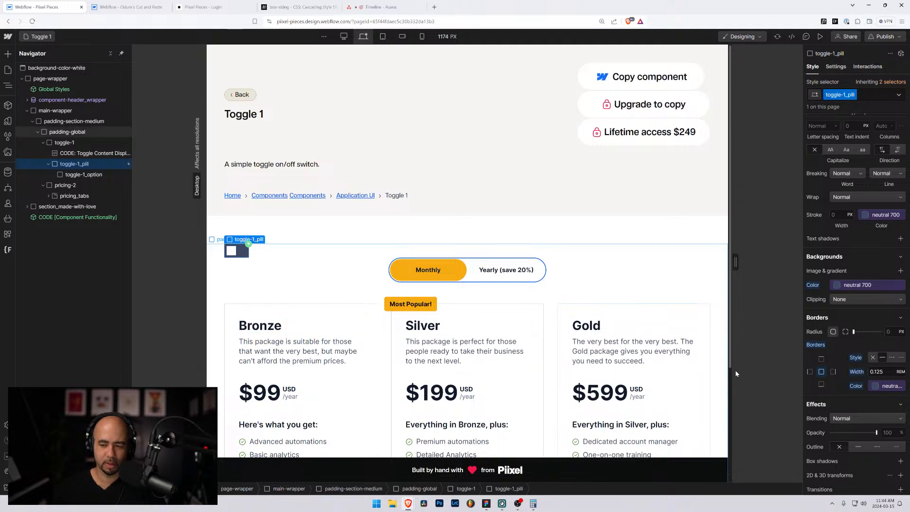
{"action": "scroll", "coordinate": [838, 391], "scroll_direction": "down", "scroll_amount": 1}
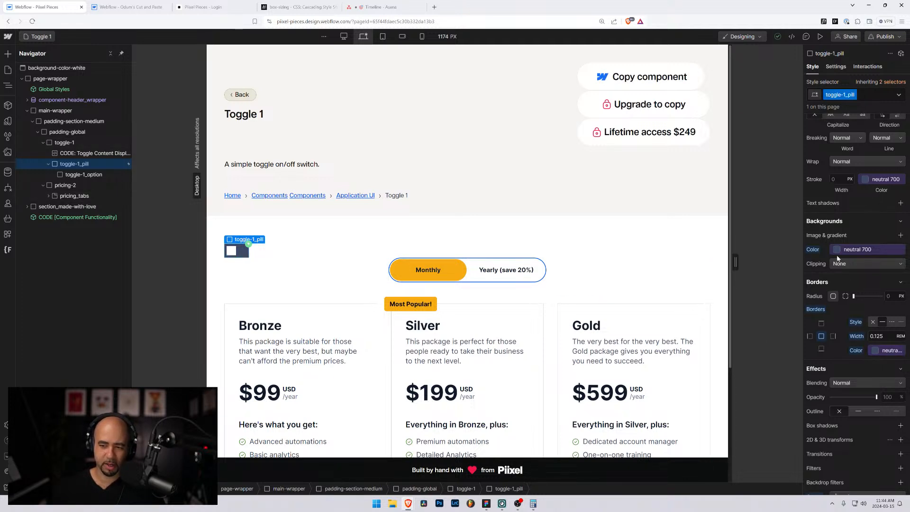
{"action": "left_click", "coordinate": [850, 249]}
{"action": "left_click", "coordinate": [830, 340]}
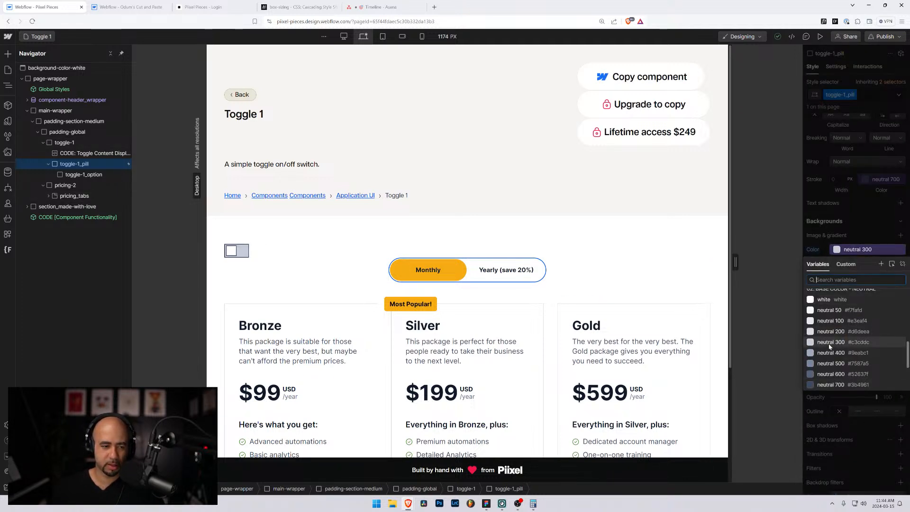
{"action": "left_click", "coordinate": [830, 352]}
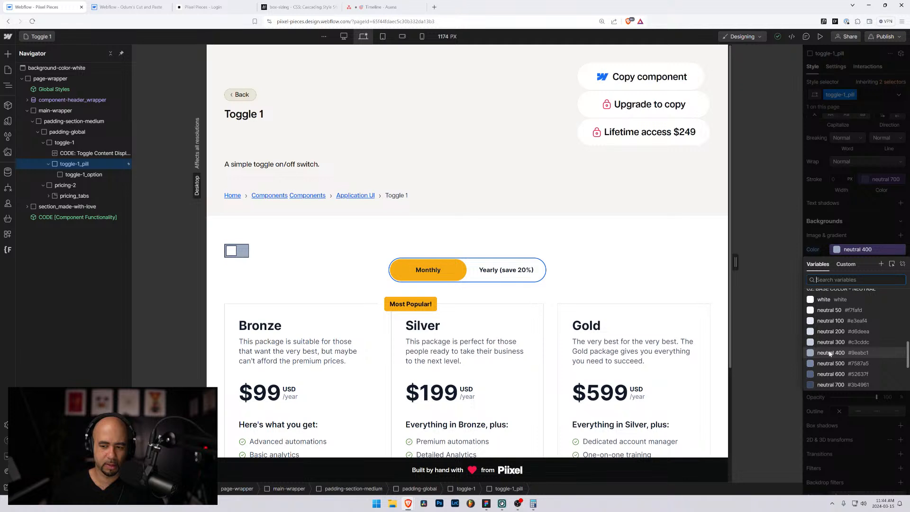
{"action": "left_click", "coordinate": [830, 343]}
{"action": "left_click", "coordinate": [830, 352]}
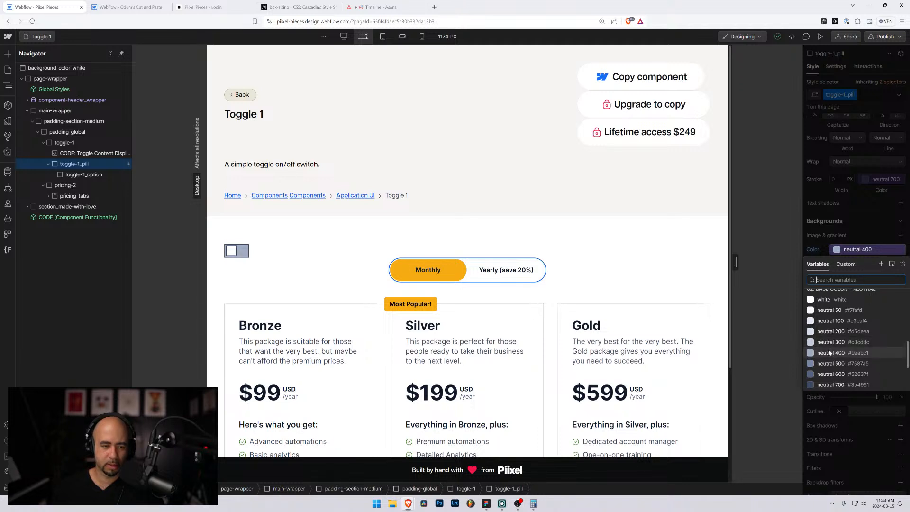
{"action": "key", "text": "Escape"}
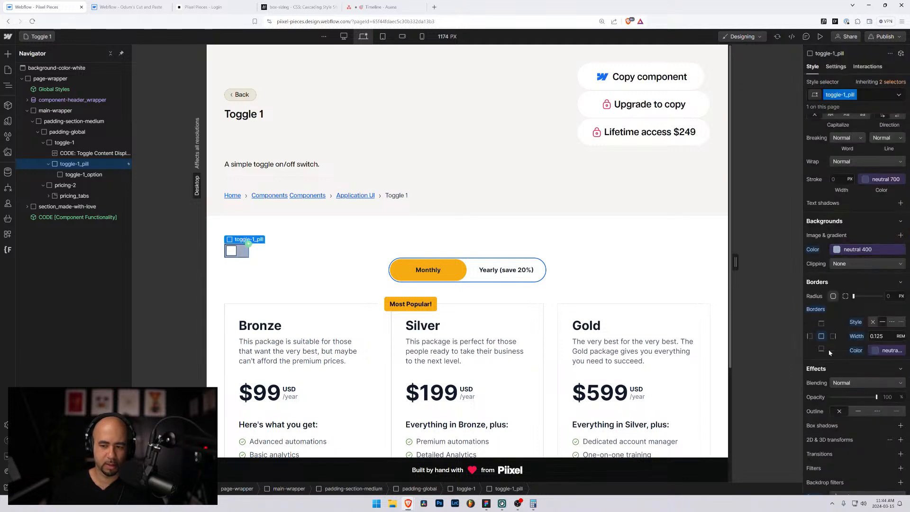
{"action": "left_click", "coordinate": [871, 352]}
{"action": "left_click", "coordinate": [827, 452]}
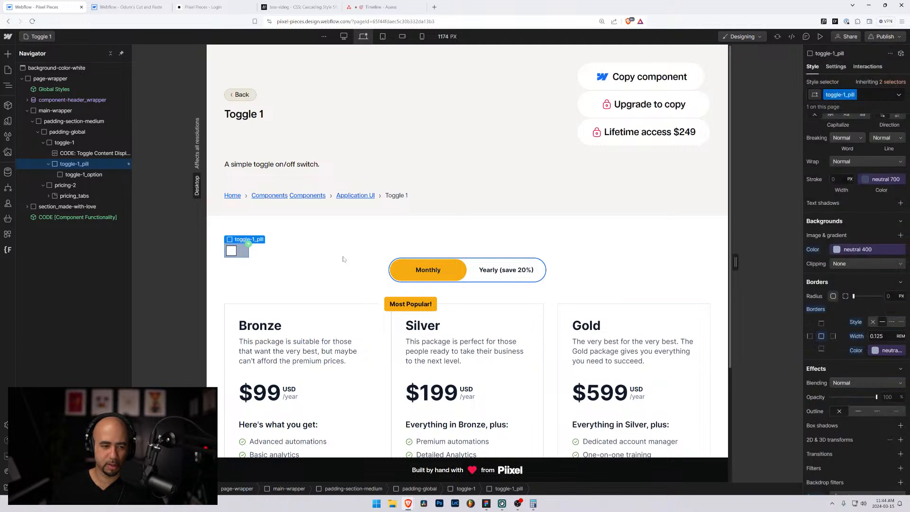
Step: Set the border color of toggle-1_option to the neutral 400 variable
{"action": "left_click", "coordinate": [231, 251]}
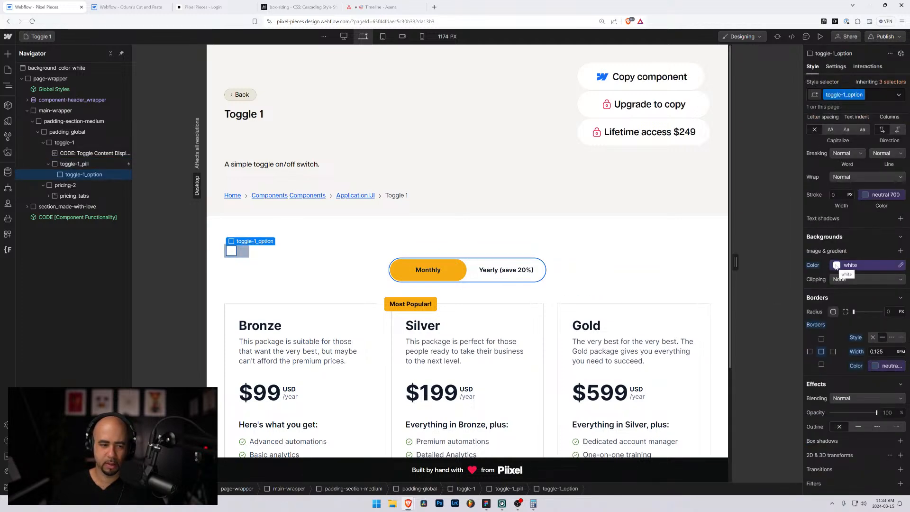
{"action": "scroll", "coordinate": [834, 265], "scroll_direction": "up", "scroll_amount": 4}
{"action": "scroll", "coordinate": [835, 265], "scroll_direction": "down", "scroll_amount": 3}
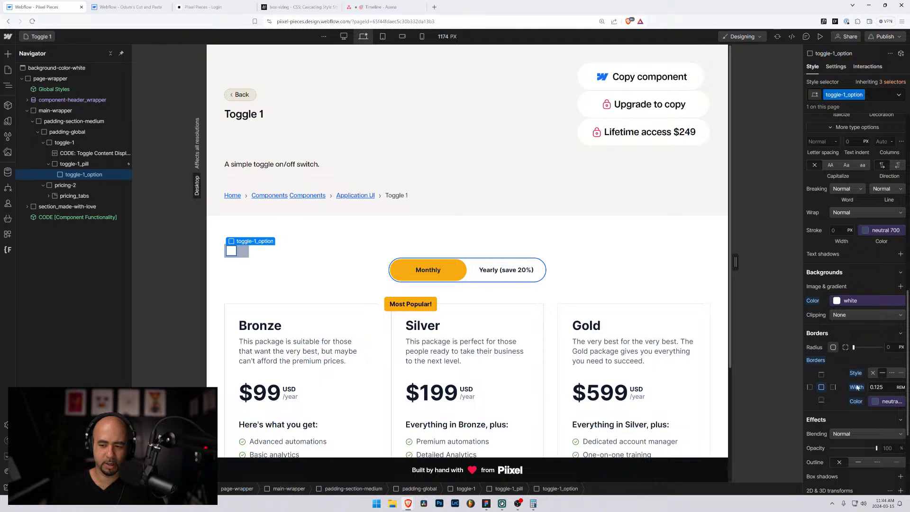
{"action": "left_click", "coordinate": [73, 164]}
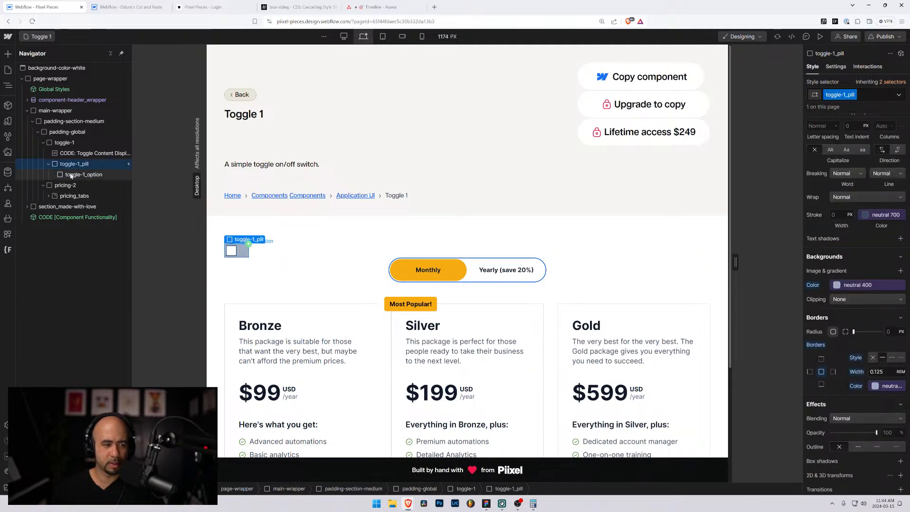
{"action": "left_click", "coordinate": [71, 175]}
{"action": "left_click", "coordinate": [875, 401]}
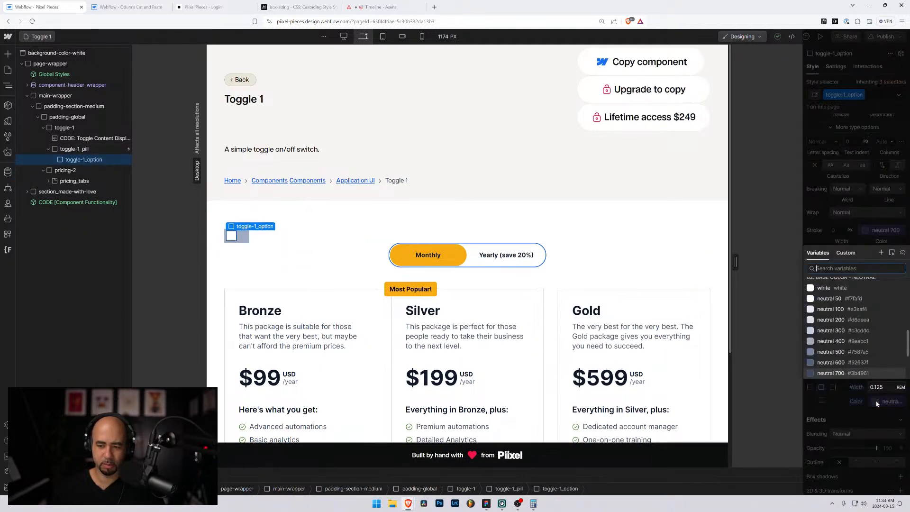
{"action": "left_click", "coordinate": [839, 343]}
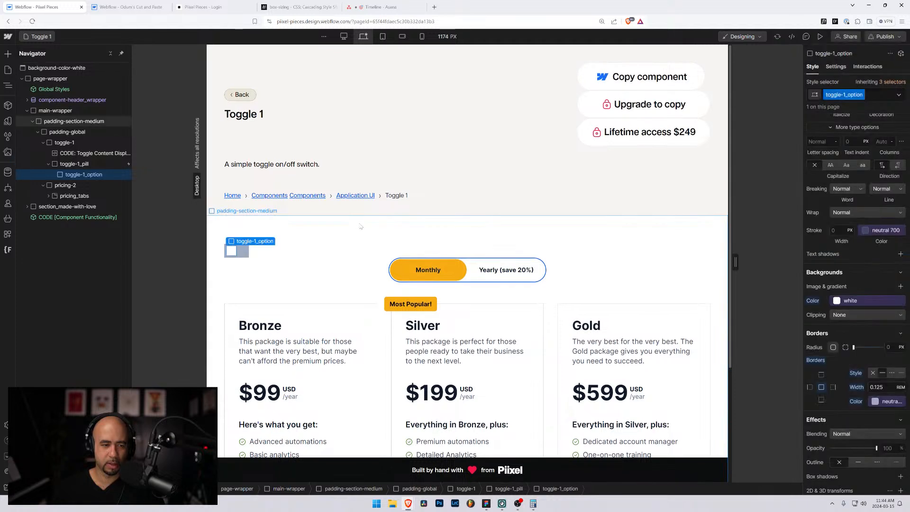
Step: Preview the page and switch the toggle on and off several times to examine its colors, and return to the designer
{"action": "left_click", "coordinate": [314, 235]}
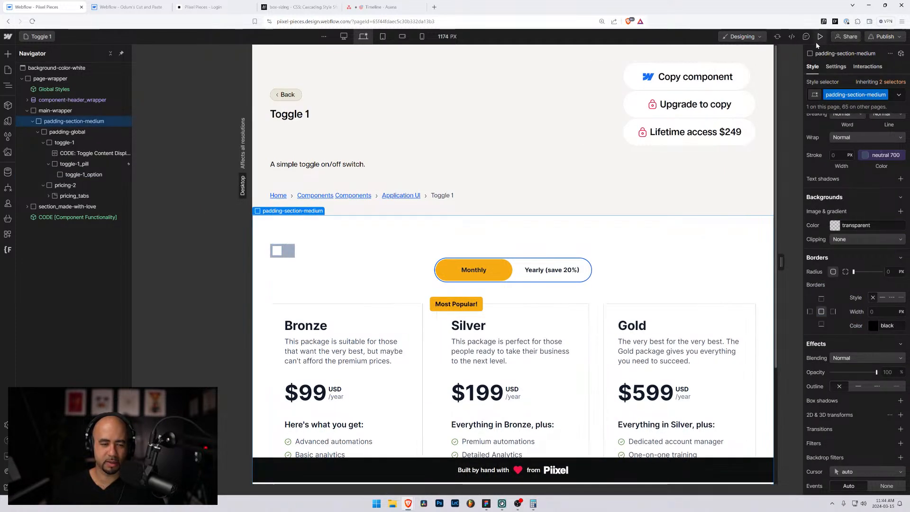
{"action": "left_click", "coordinate": [815, 41]}
{"action": "left_click", "coordinate": [225, 251]}
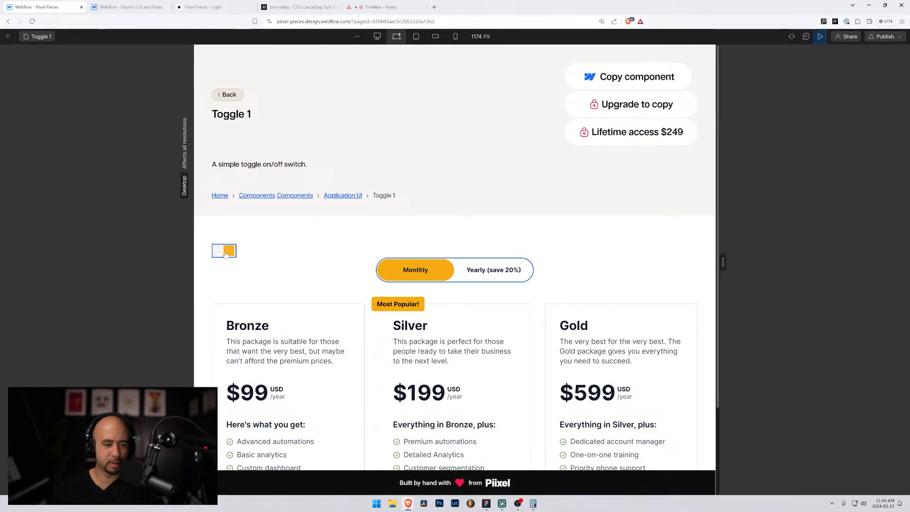
{"action": "left_click", "coordinate": [226, 252]}
{"action": "left_click", "coordinate": [225, 255]}
{"action": "left_click", "coordinate": [226, 256]}
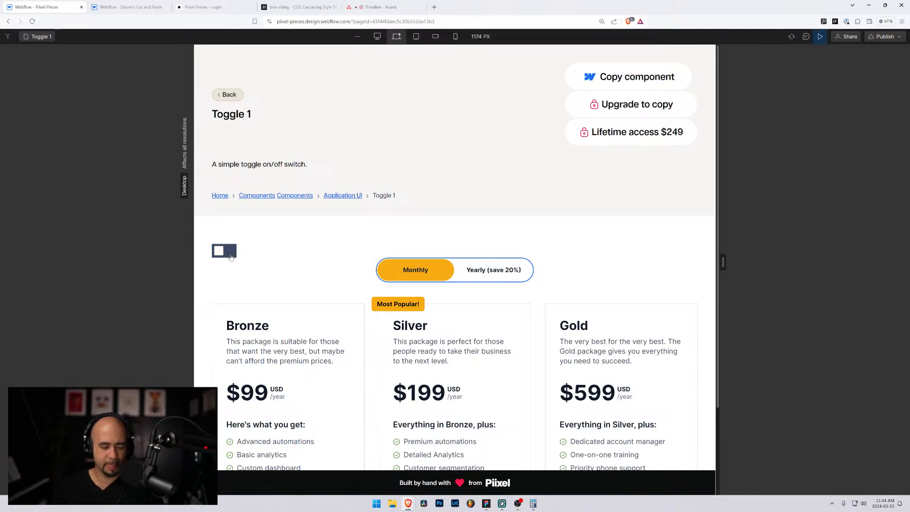
{"action": "key", "text": "alt+Tab"}
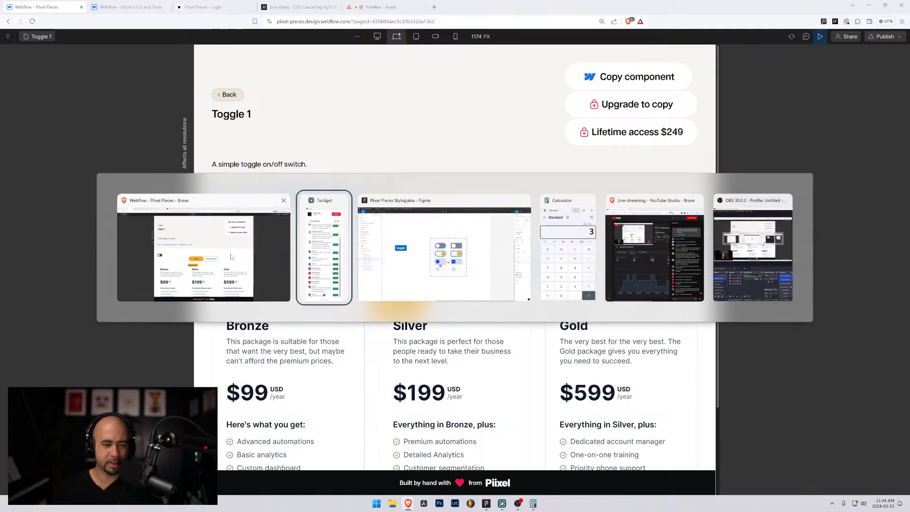
{"action": "left_click", "coordinate": [174, 225]}
{"action": "left_click", "coordinate": [820, 37]}
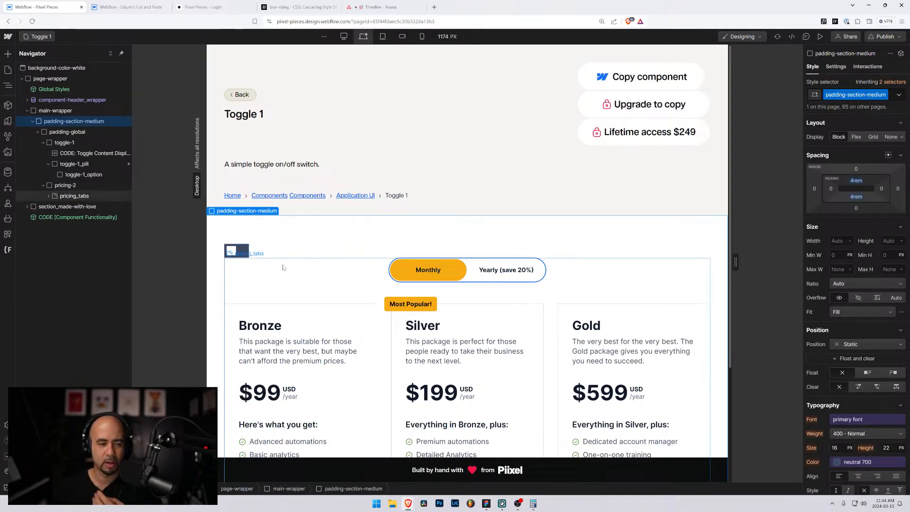
Step: Search the style selectors for "code" to compare the class names of the code embeds
{"action": "left_click", "coordinate": [89, 164]}
{"action": "left_click", "coordinate": [79, 174]}
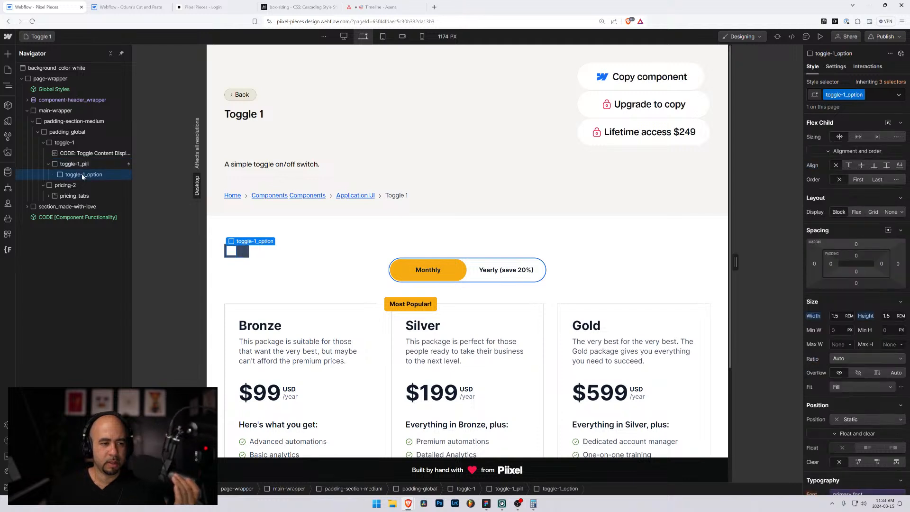
{"action": "key", "text": "Up"}
{"action": "key", "text": "Up"}
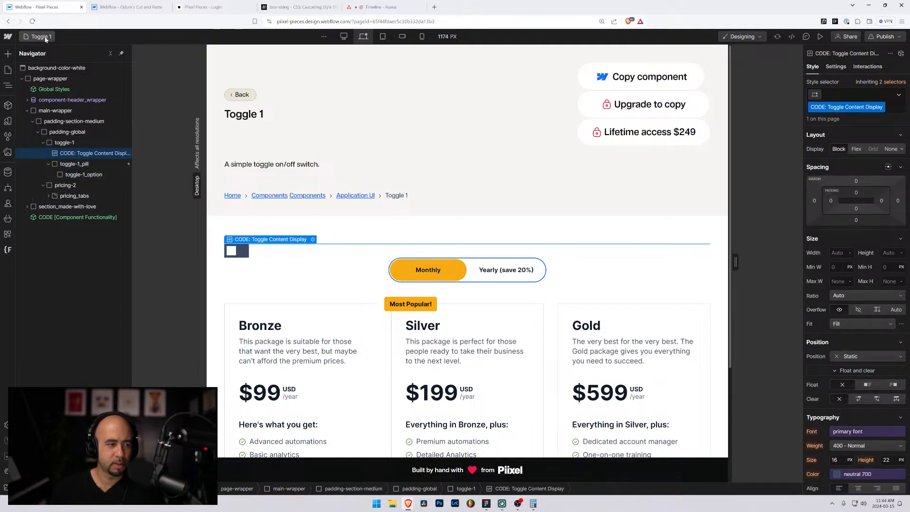
{"action": "left_click", "coordinate": [8, 137]}
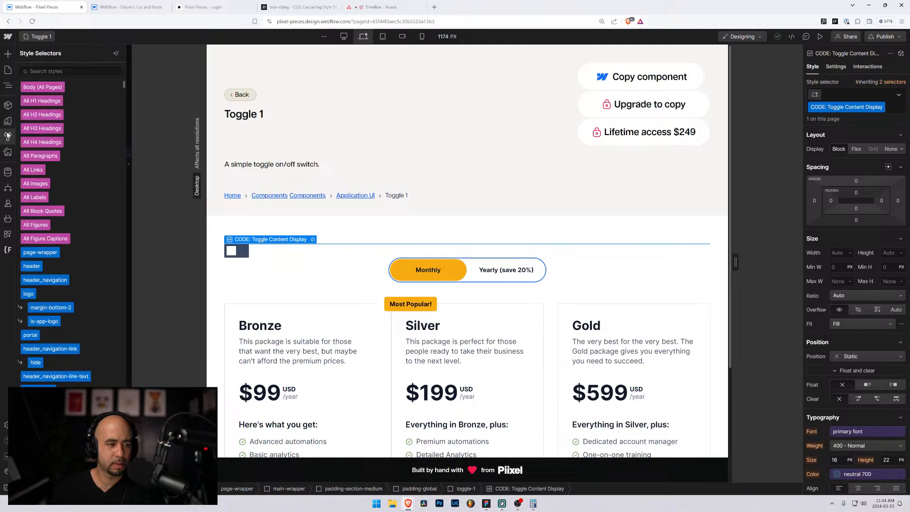
{"action": "left_click", "coordinate": [71, 71]}
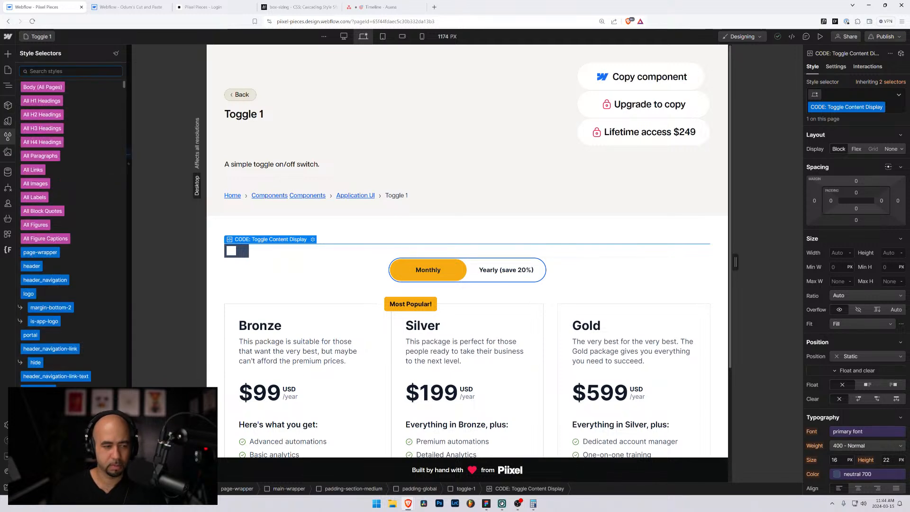
{"action": "type", "text": "code"}
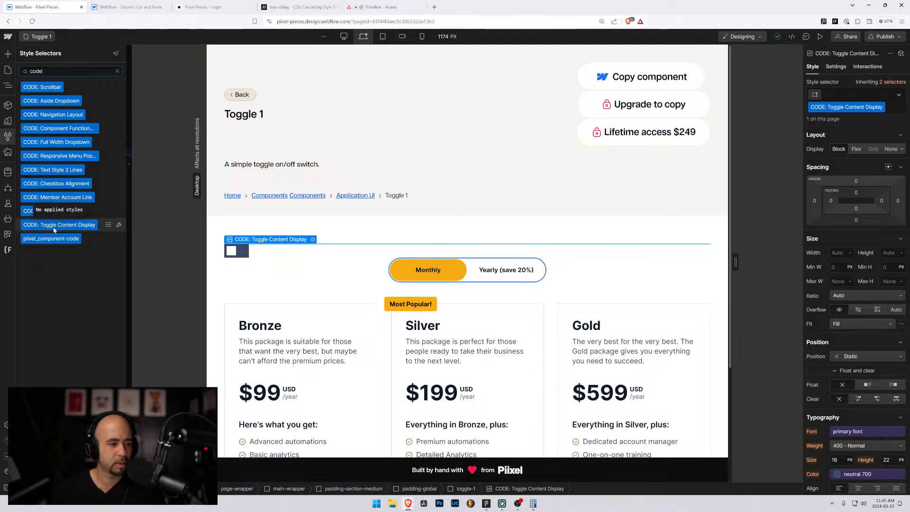
{"action": "left_click", "coordinate": [242, 251]}
Step: Rename the class of the code embed inside toggle-1 to "CODE: Toggle Display" and check the embed's custom code
{"action": "left_click", "coordinate": [78, 153]}
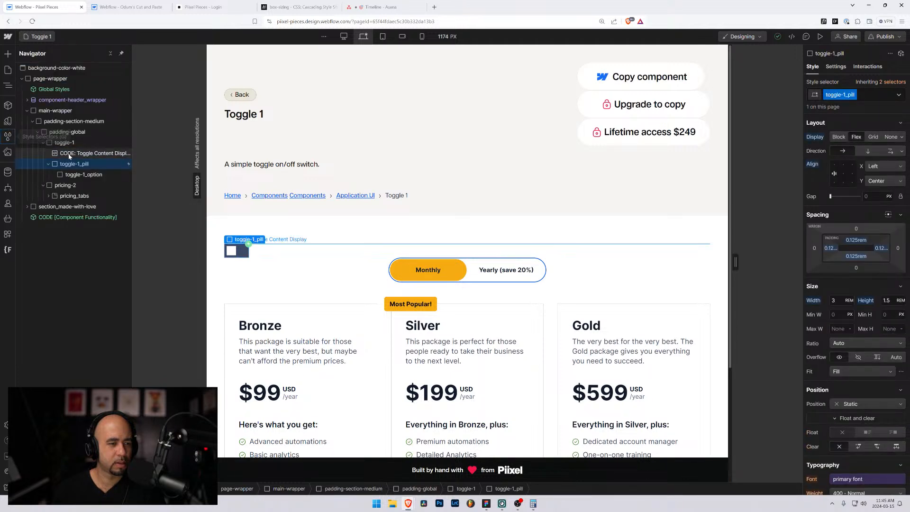
{"action": "left_click", "coordinate": [881, 107]}
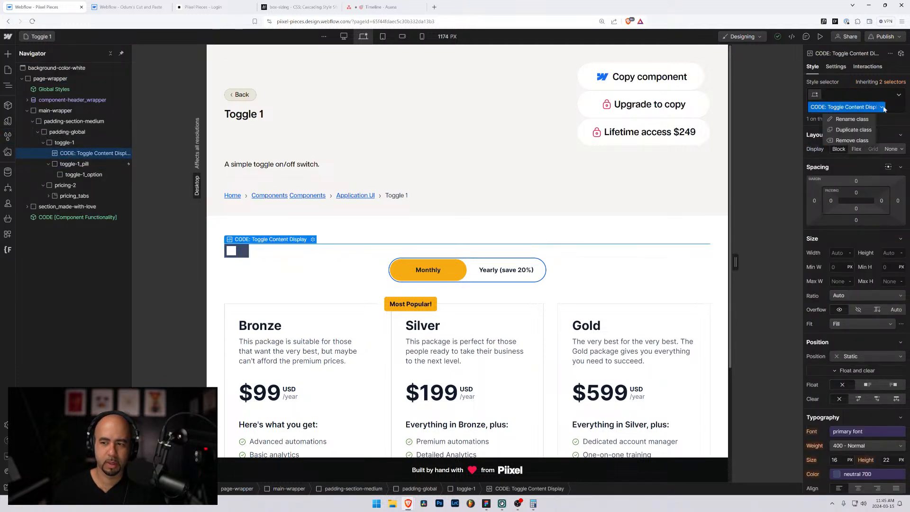
{"action": "left_click", "coordinate": [854, 121]}
{"action": "left_click", "coordinate": [845, 107]}
{"action": "left_click_drag", "start_coordinate": [845, 107], "coordinate": [902, 128]}
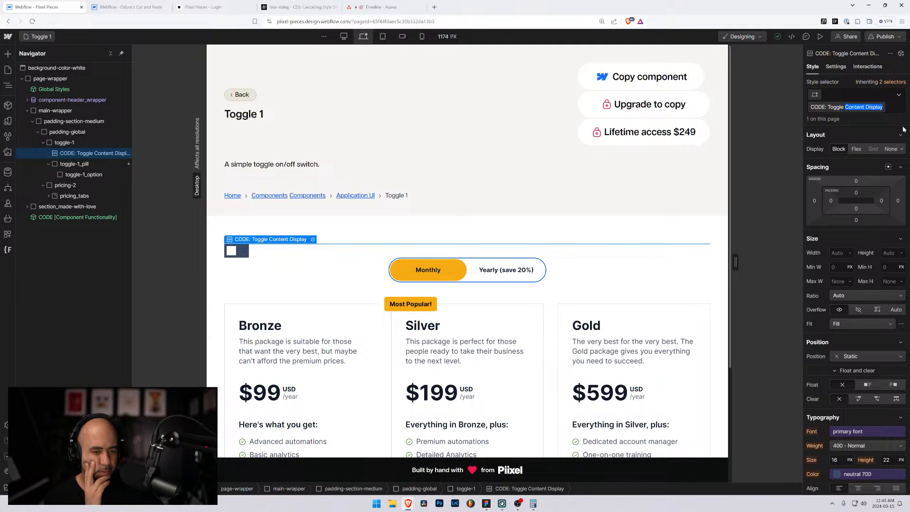
{"action": "type", "text": "Di"}
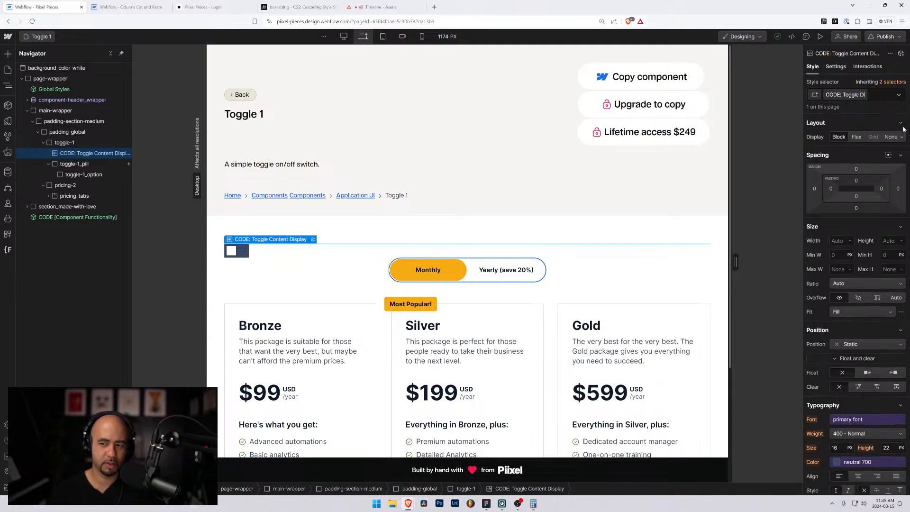
{"action": "type", "text": "splay"}
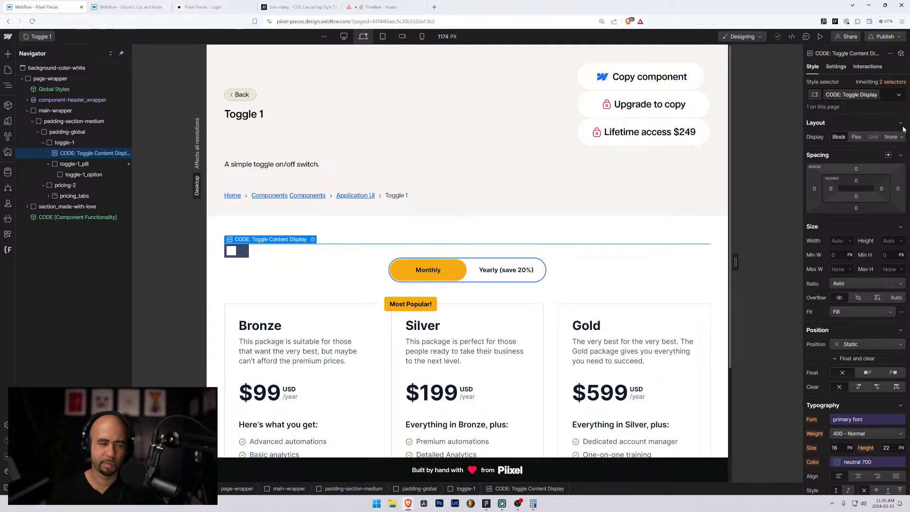
{"action": "key", "text": "Return"}
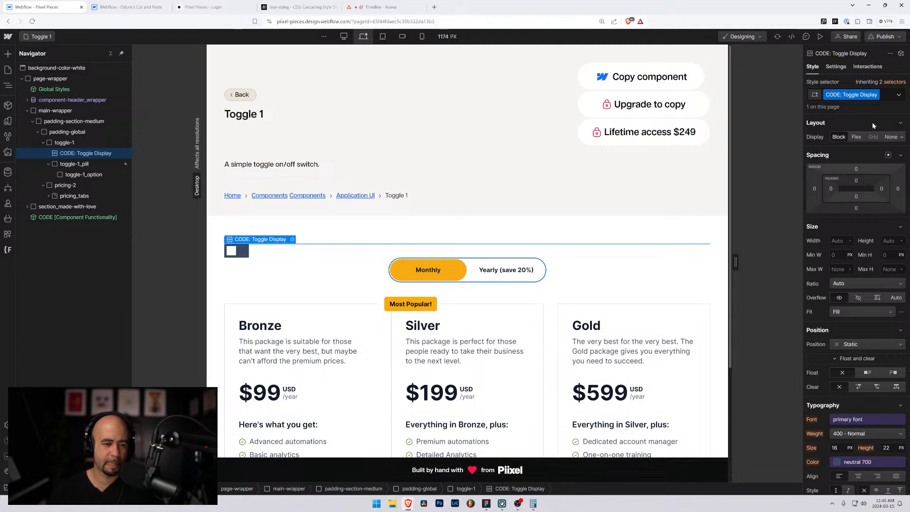
{"action": "double_click", "coordinate": [296, 249]}
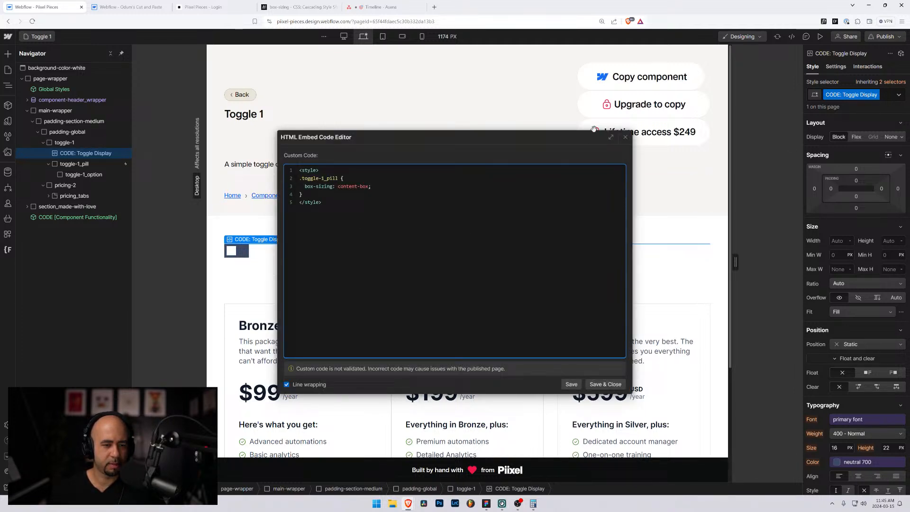
{"action": "left_click", "coordinate": [625, 138]}
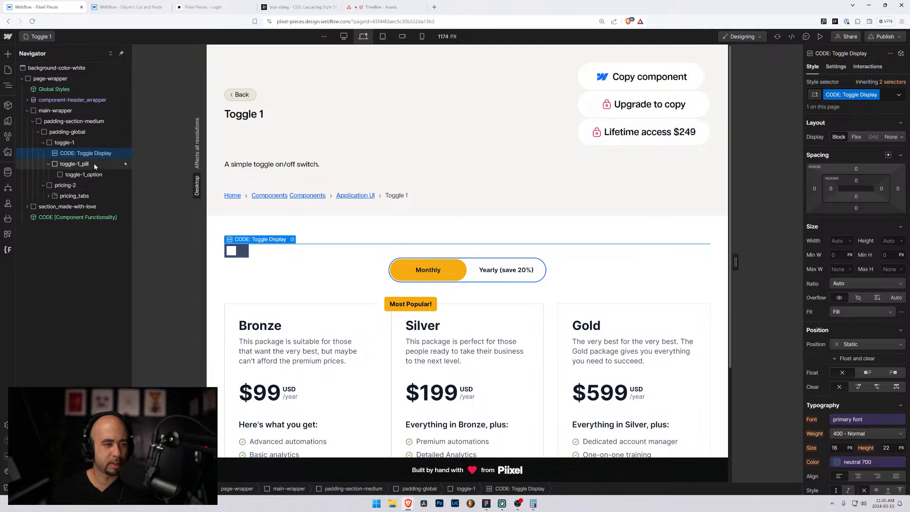
Step: Delete the pricing-2 block below the toggle, and collapse and select toggle-1 in the element tree
{"action": "left_click", "coordinate": [45, 186]}
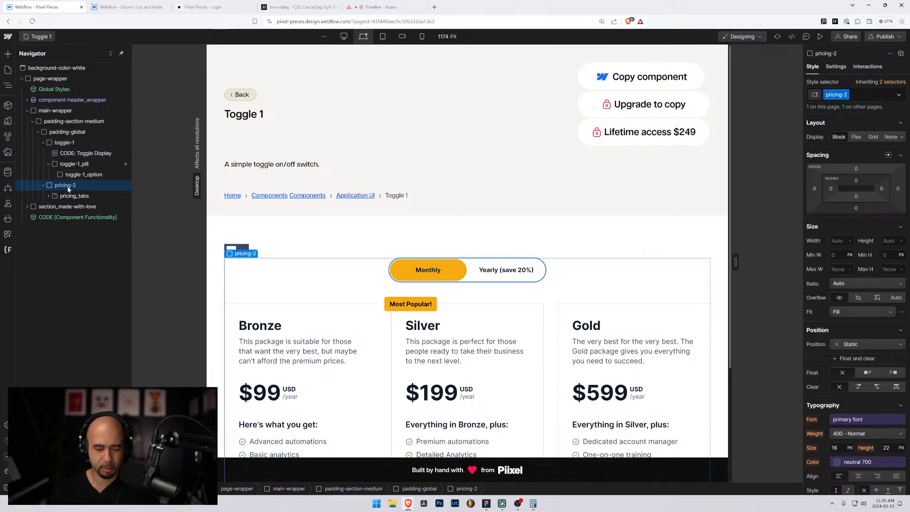
{"action": "key", "text": "Delete"}
{"action": "left_click", "coordinate": [232, 267]}
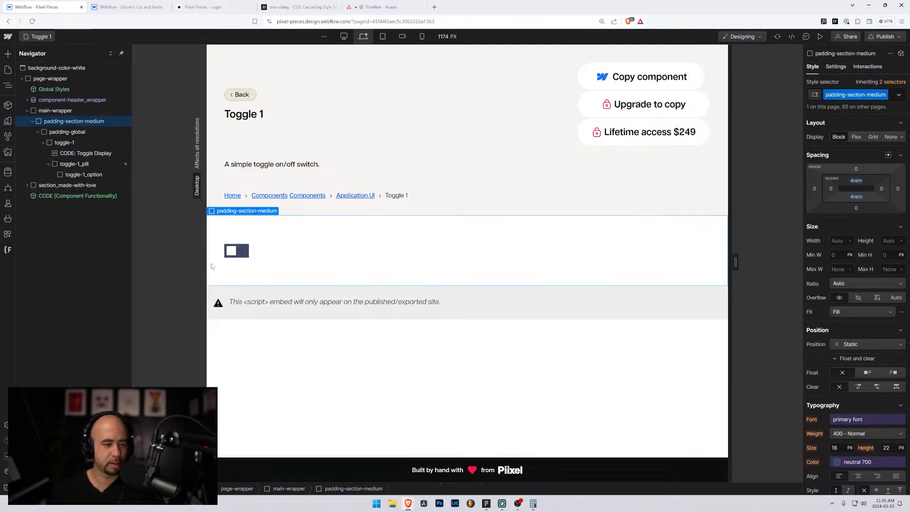
{"action": "left_click", "coordinate": [88, 155]}
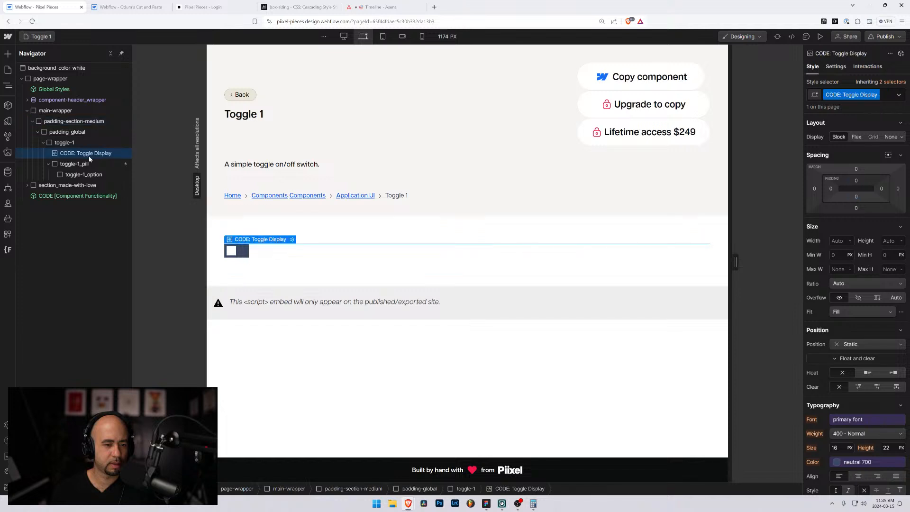
{"action": "left_click", "coordinate": [43, 142]}
{"action": "left_click", "coordinate": [61, 143]}
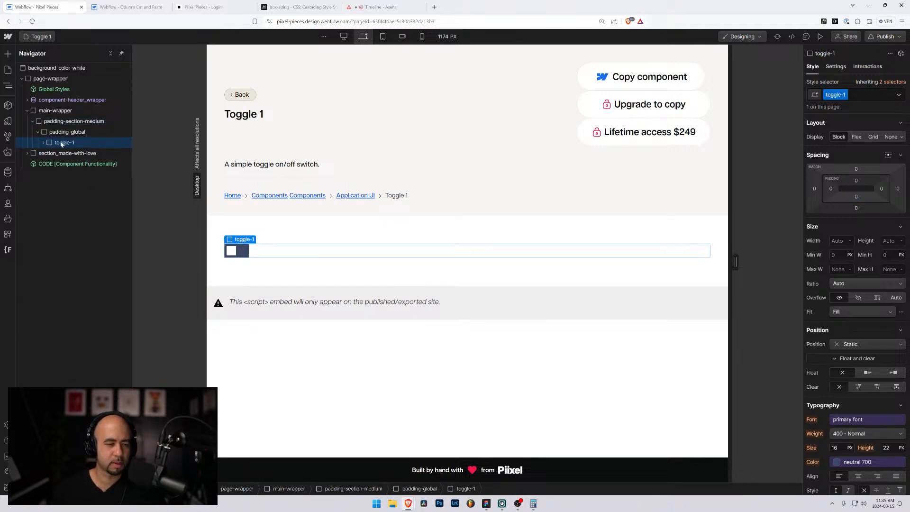
Step: Preview the cleaned-up page, switch the toggle on and off to test it, and leave the preview
{"action": "left_click", "coordinate": [38, 36]}
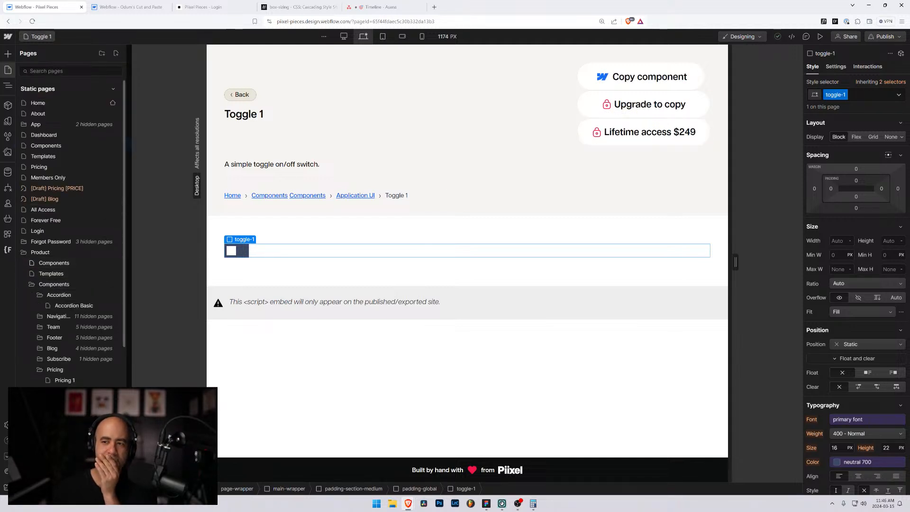
{"action": "left_click", "coordinate": [820, 36]}
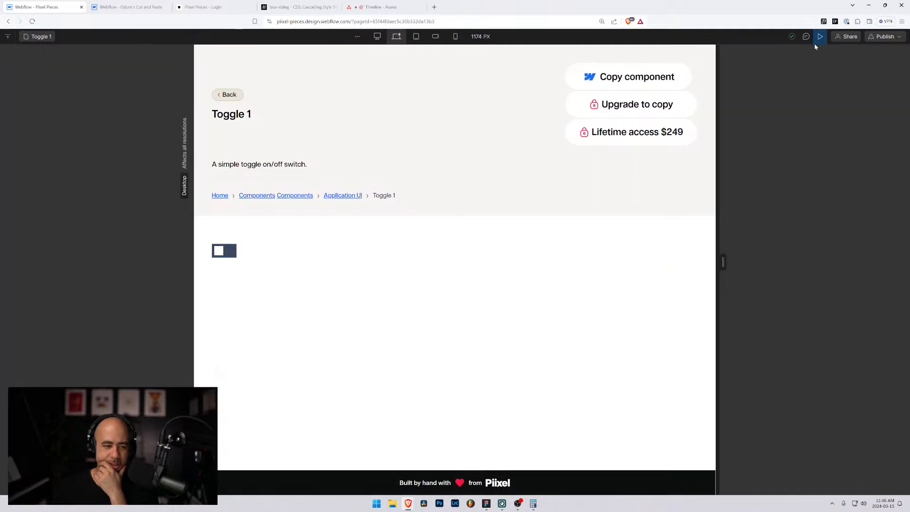
{"action": "left_click", "coordinate": [225, 252]}
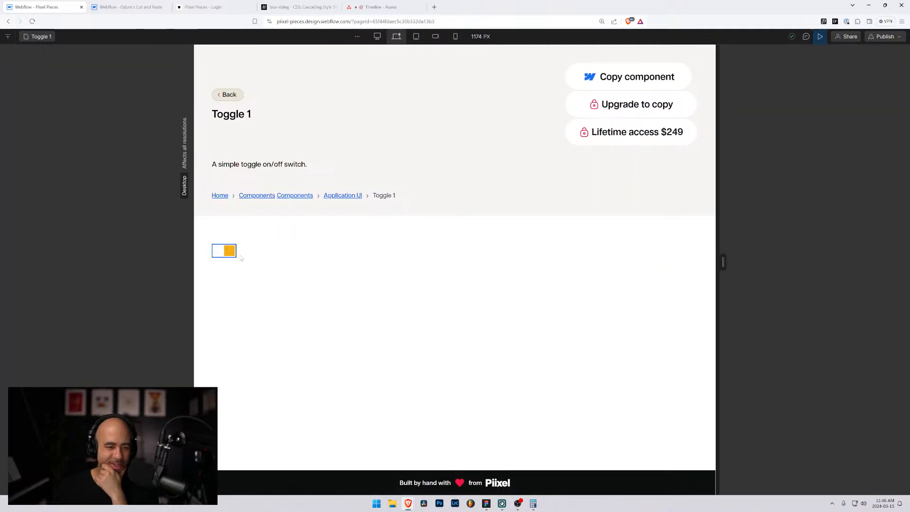
{"action": "left_click", "coordinate": [226, 252]}
{"action": "left_click", "coordinate": [226, 253]}
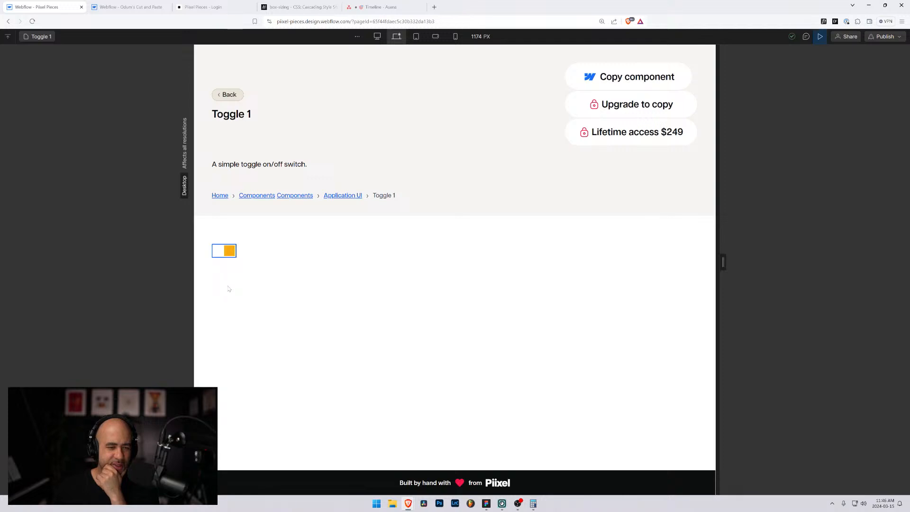
{"action": "key", "text": "ctrl+minus"}
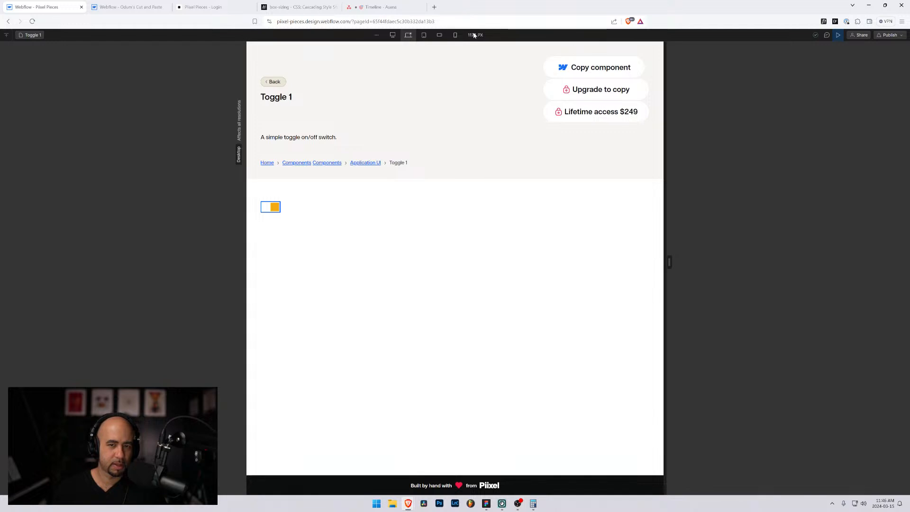
{"action": "left_click", "coordinate": [837, 36]}
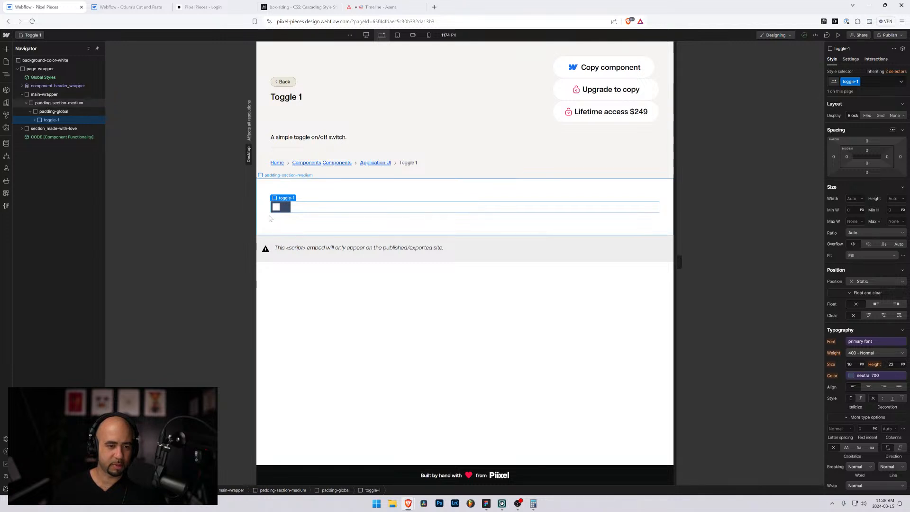
{"action": "key", "text": "ctrl+plus"}
{"action": "key", "text": "ctrl+plus"}
{"action": "key", "text": "ctrl+plus"}
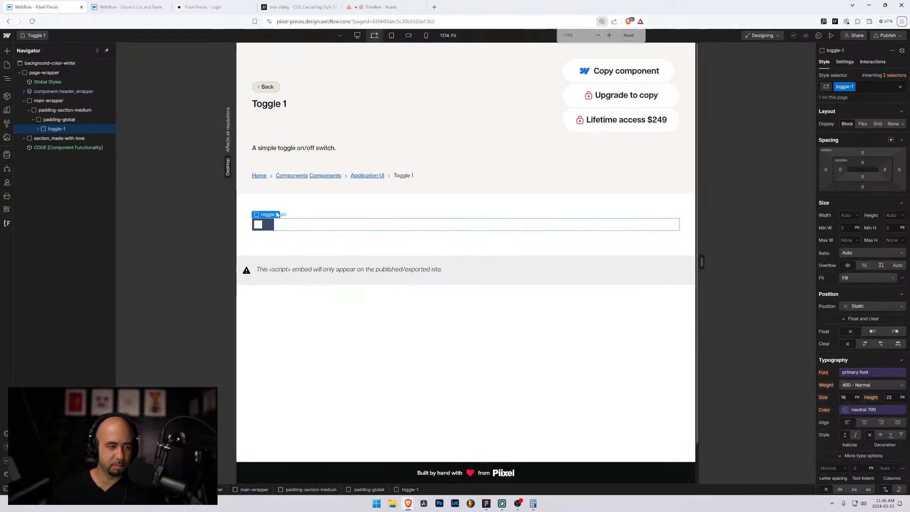
{"action": "key", "text": "ctrl+minus"}
{"action": "key", "text": "ctrl+minus"}
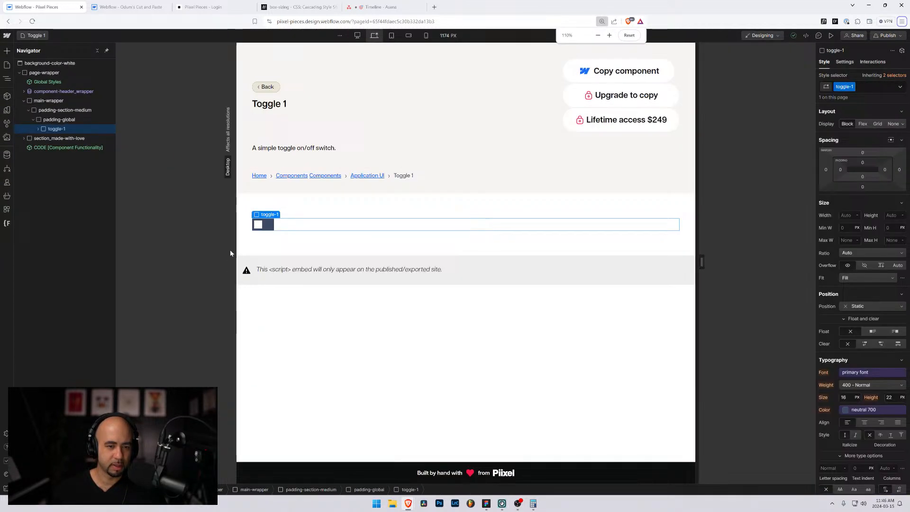
Step: Set the left padding of toggle-1_pill to 0.25rem
{"action": "key", "text": "ctrl+plus"}
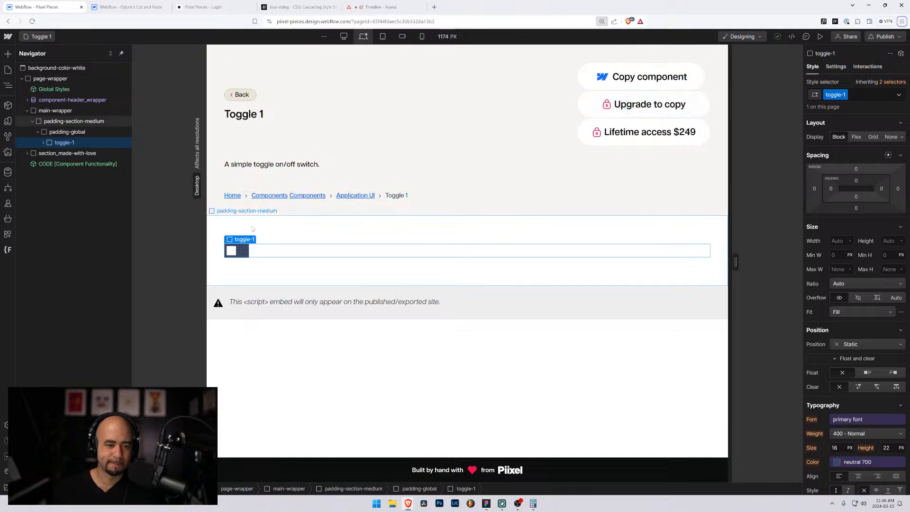
{"action": "left_click", "coordinate": [233, 251]}
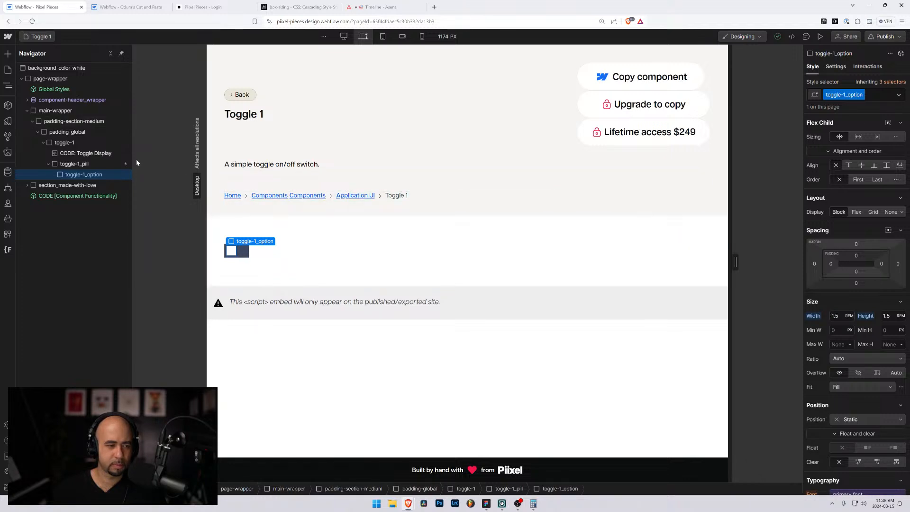
{"action": "left_click", "coordinate": [83, 164]}
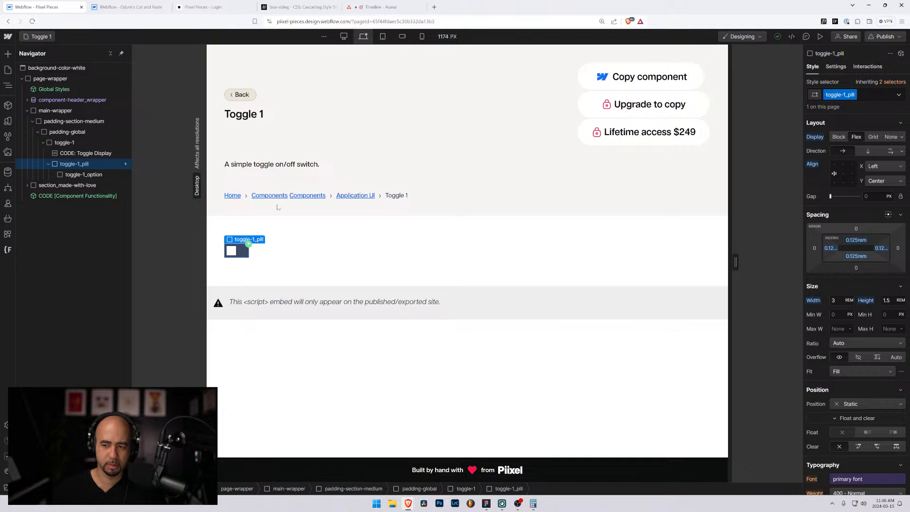
{"action": "left_click", "coordinate": [829, 248]}
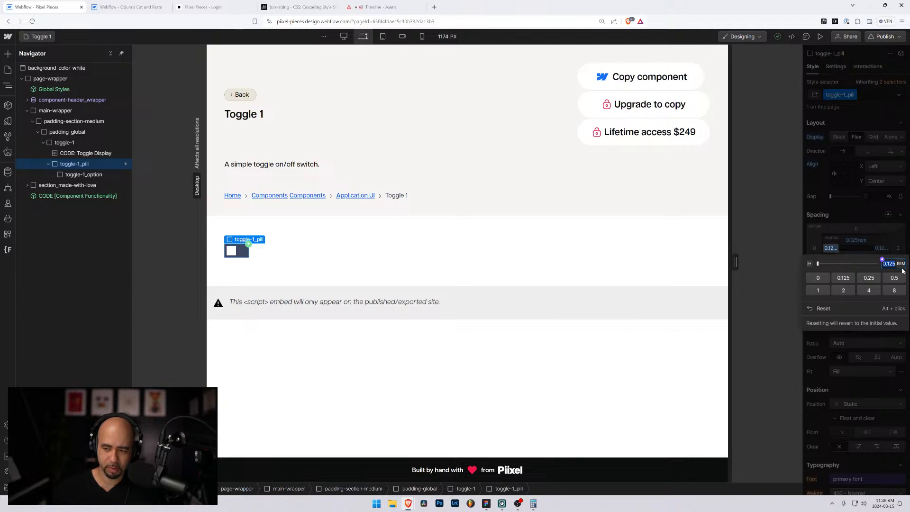
{"action": "type", "text": "4/"}
{"action": "key", "text": "Return"}
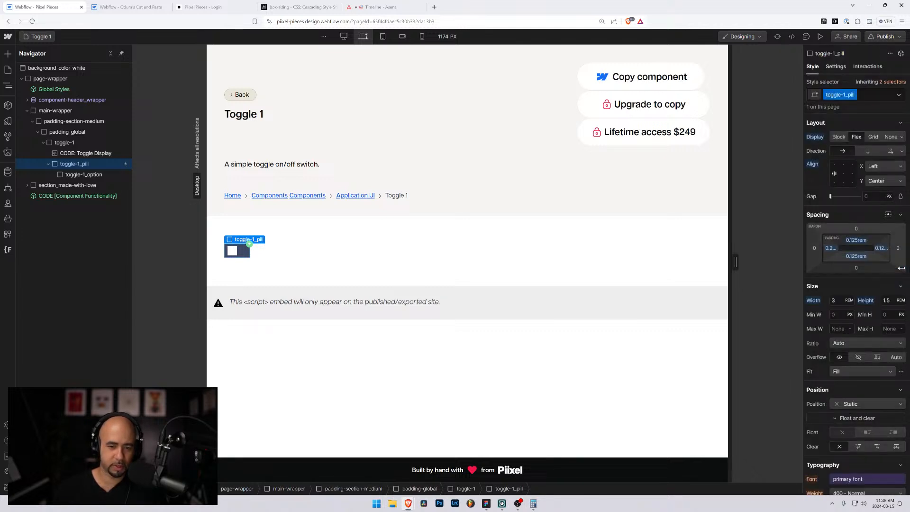
Step: Try larger padding on all four sides of toggle-1_pill at once, settling on 0.25rem
{"action": "left_click", "coordinate": [834, 253]}
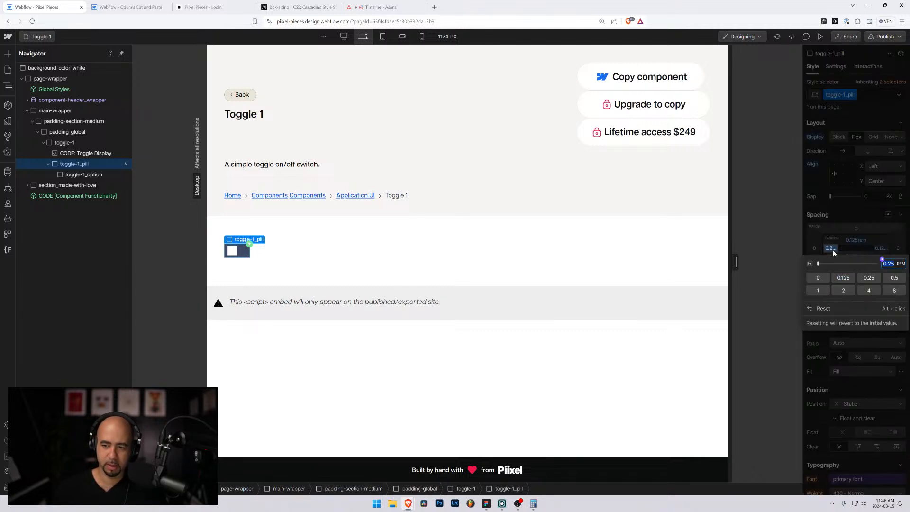
{"action": "left_click", "coordinate": [833, 247]}
{"action": "mouse_move", "coordinate": [829, 248]}
{"action": "left_mouse_down"}
{"action": "mouse_move", "coordinate": [819, 247]}
{"action": "mouse_move", "coordinate": [828, 247]}
{"action": "left_mouse_up"}
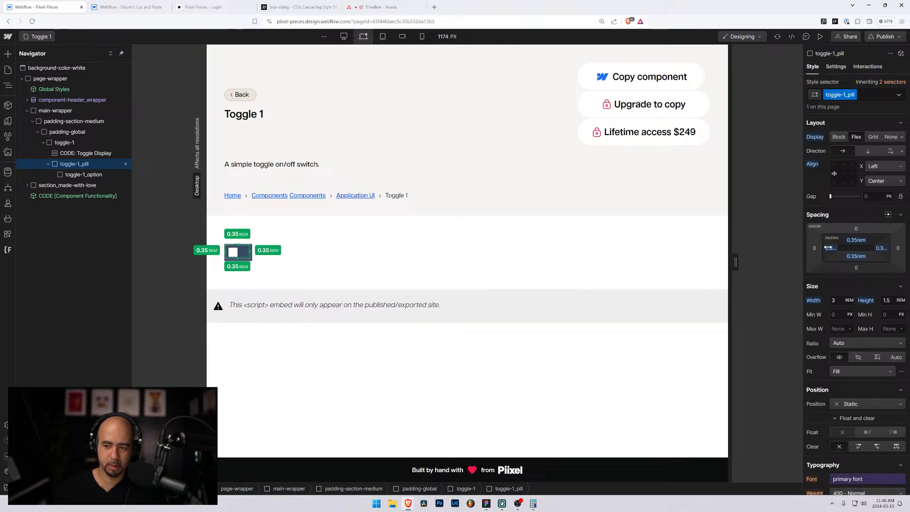
{"action": "left_click_drag", "start_coordinate": [827, 247], "coordinate": [826, 247]}
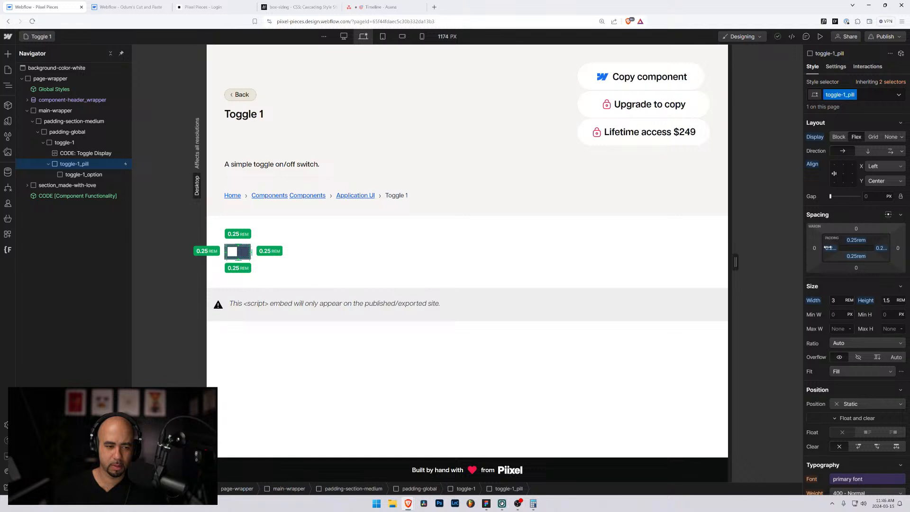
Step: Try a width and height of 1.25rem on toggle-1_option, and check the result with toggle-1 selected
{"action": "left_click", "coordinate": [232, 251]}
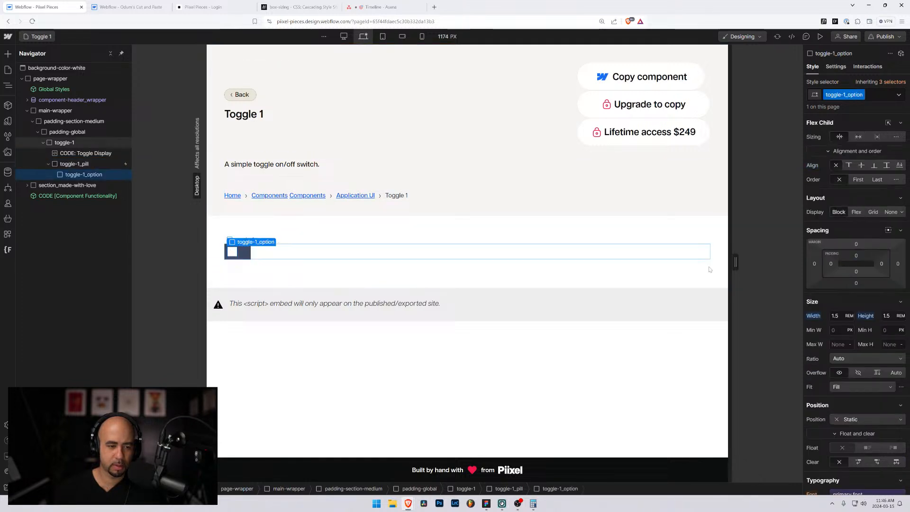
{"action": "left_click", "coordinate": [834, 316]}
{"action": "type", "text": "1.2"}
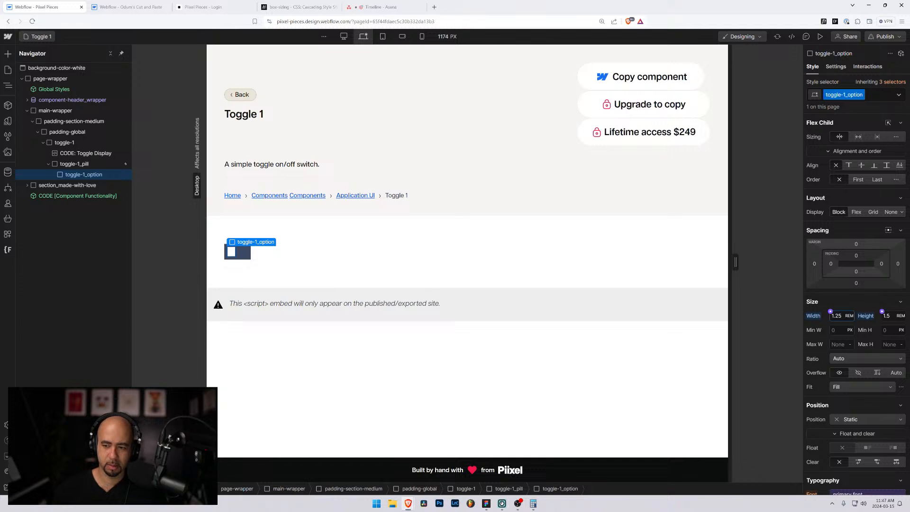
{"action": "left_click", "coordinate": [882, 313]}
{"action": "type", "text": "1.25"}
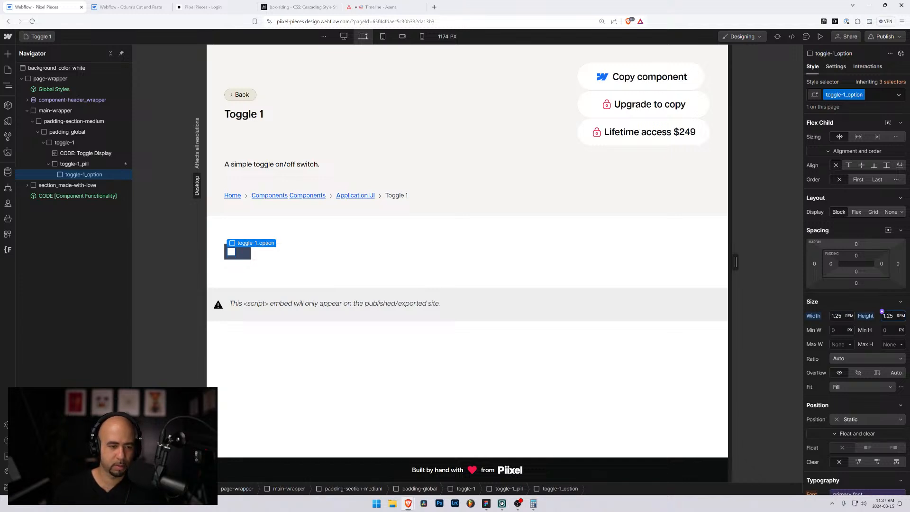
{"action": "left_click", "coordinate": [361, 260]}
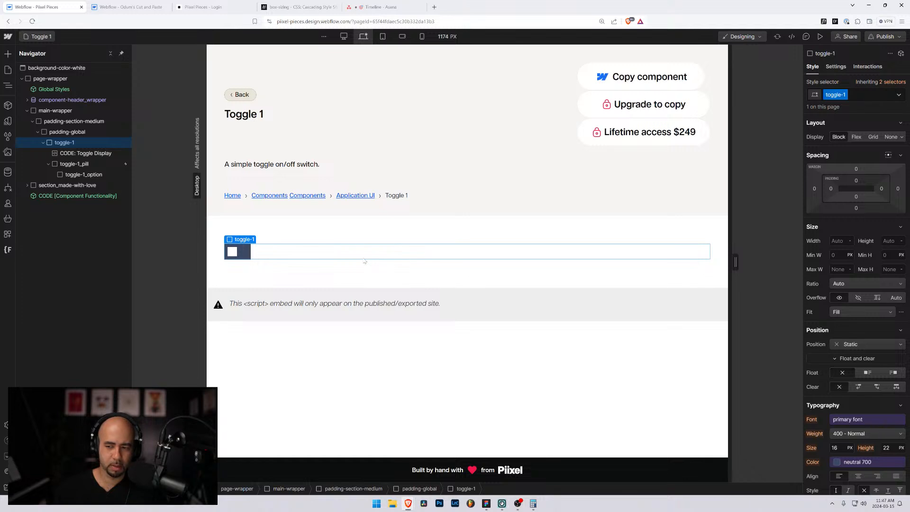
{"action": "left_click", "coordinate": [73, 152]}
{"action": "left_click", "coordinate": [62, 144]}
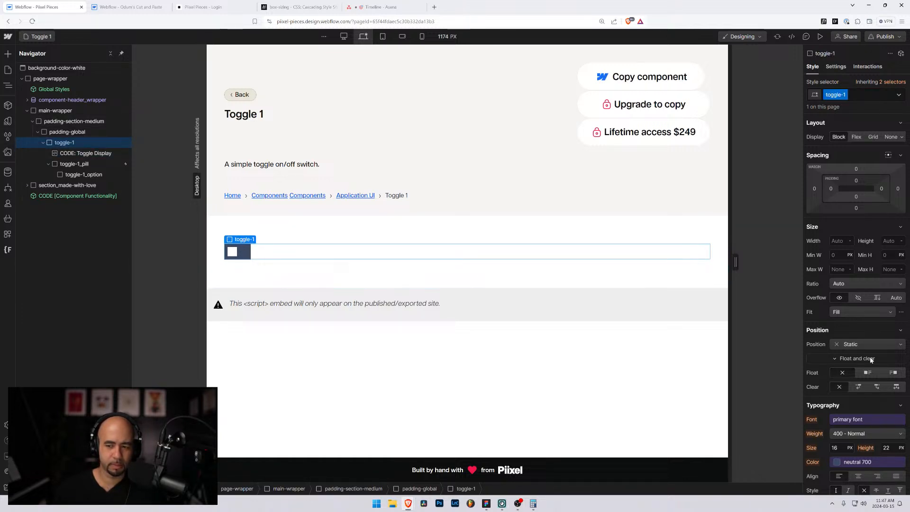
Step: Try a 2.5rem width on toggle-1_pill, undo it, and set the pill's height to 1.25rem
{"action": "left_click", "coordinate": [96, 163]}
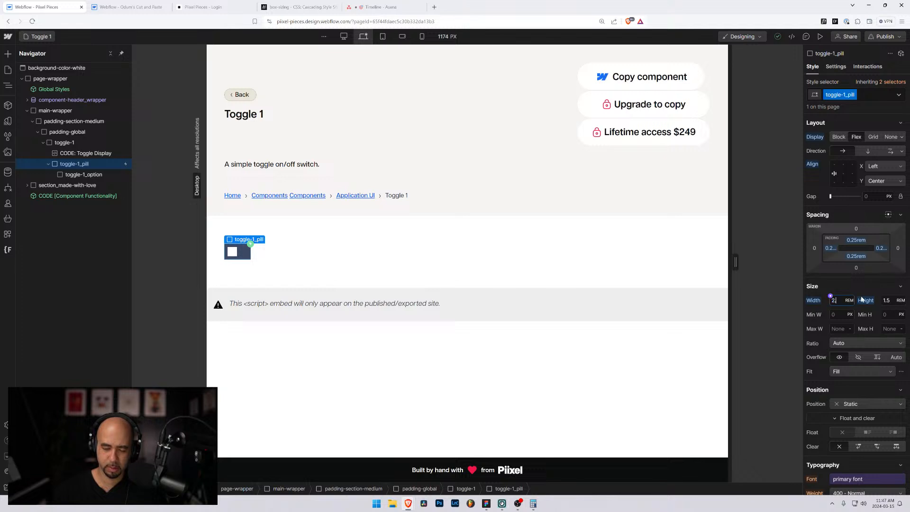
{"action": "type", "text": "5"}
{"action": "key", "text": "Return"}
{"action": "key", "text": "ctrl+z"}
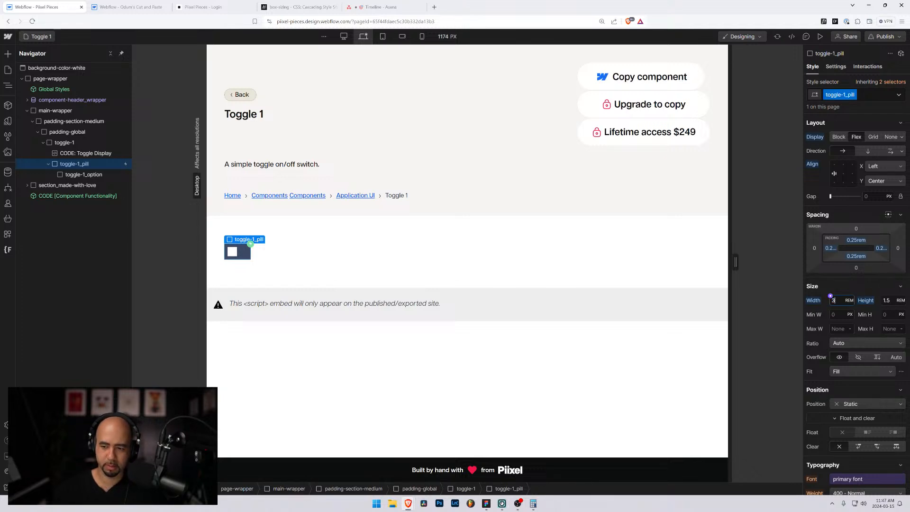
{"action": "left_click", "coordinate": [882, 298]}
{"action": "type", "text": "1.25"}
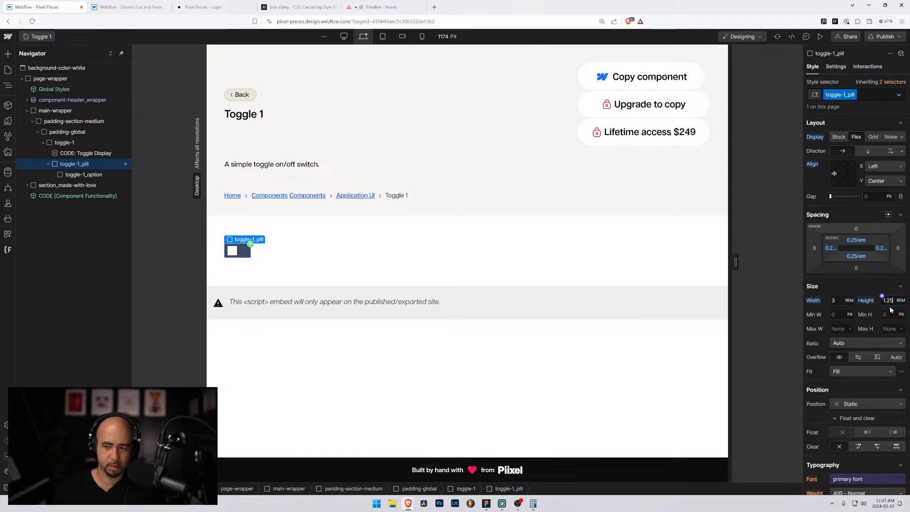
Step: Set the height and width of toggle-1_option to 1.25rem and check the toggle in its section
{"action": "left_click", "coordinate": [83, 174]}
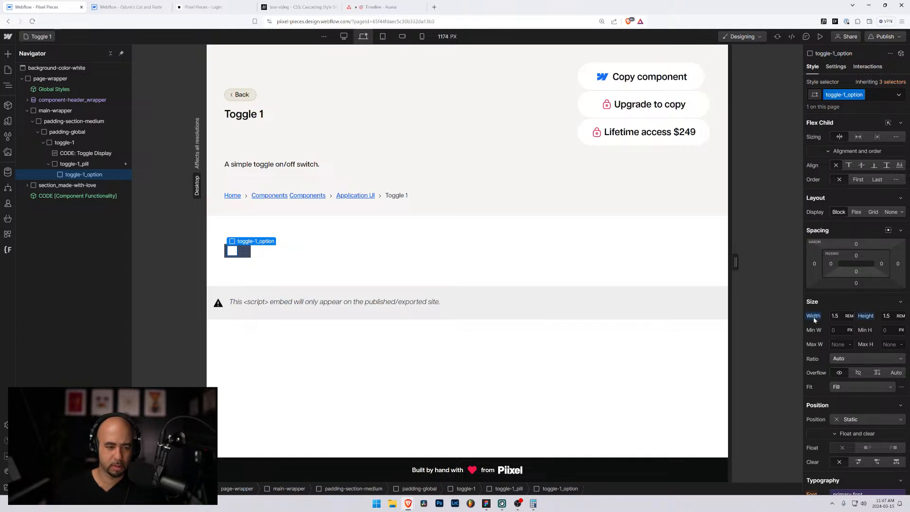
{"action": "left_click", "coordinate": [884, 315]}
{"action": "type", "text": "1.2"}
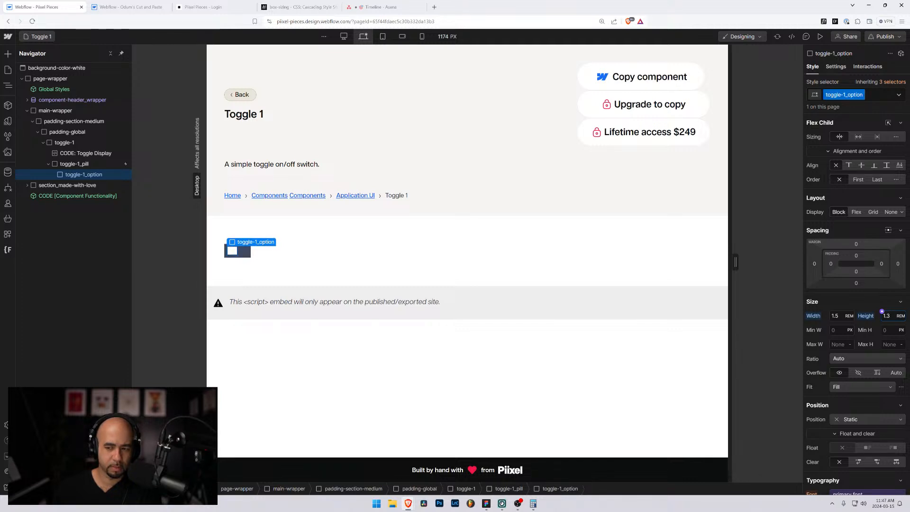
{"action": "left_click", "coordinate": [895, 318]}
{"action": "type", "text": "1.25"}
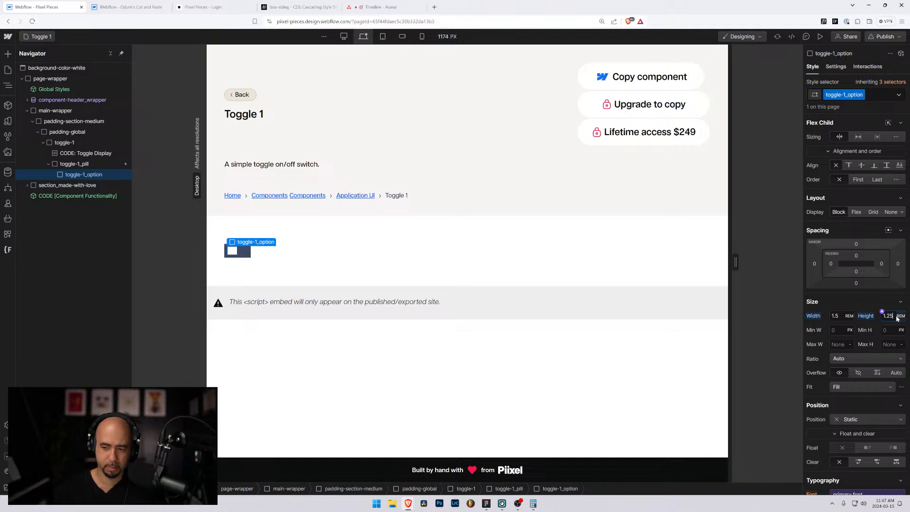
{"action": "left_click", "coordinate": [832, 316]}
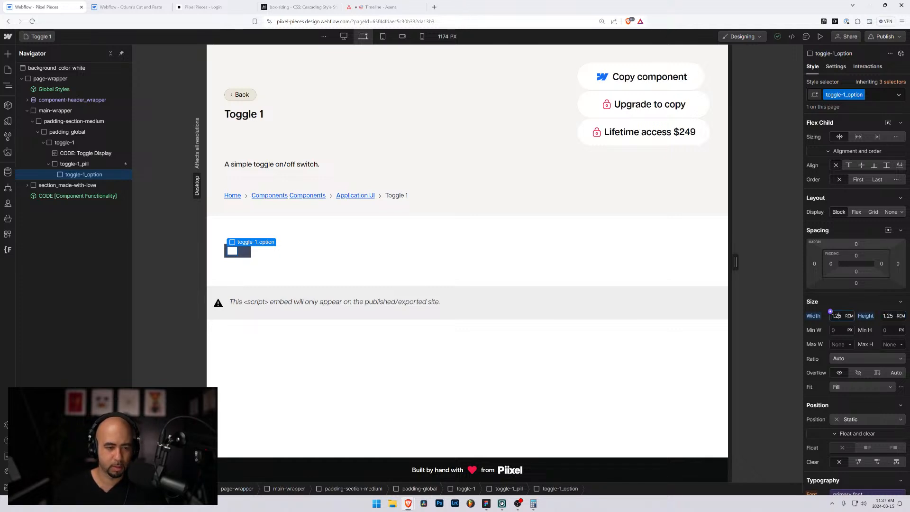
{"action": "left_click", "coordinate": [381, 252]}
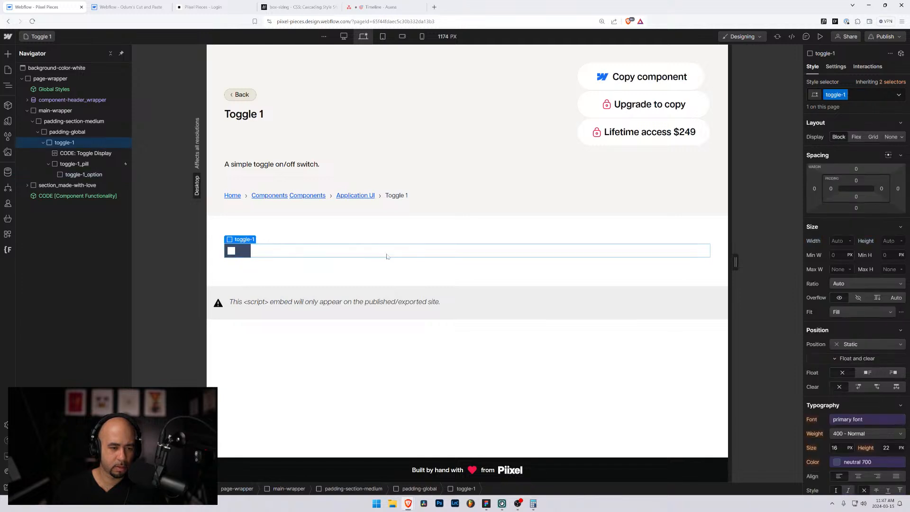
{"action": "left_click", "coordinate": [215, 221]}
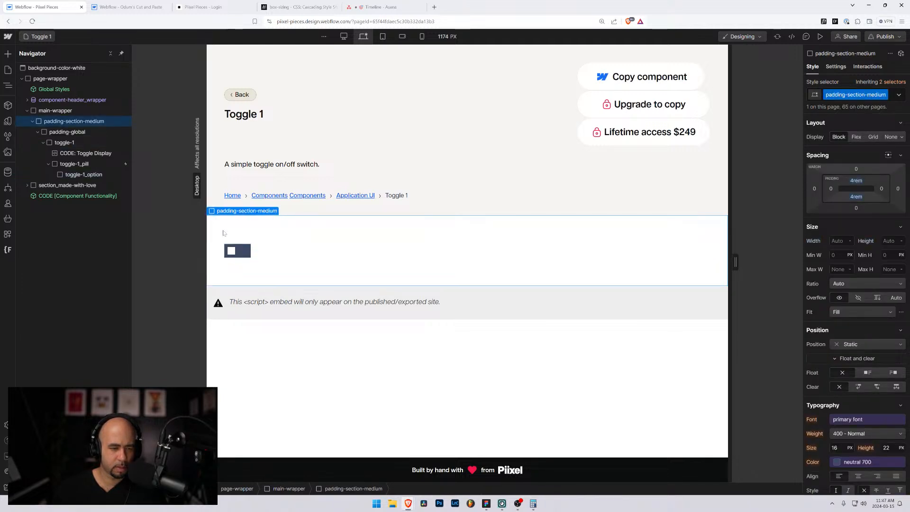
Step: Undo the toggle's padding and size changes, and remove the restored pricing-2 block below toggle-1 again
{"action": "left_click", "coordinate": [299, 256]}
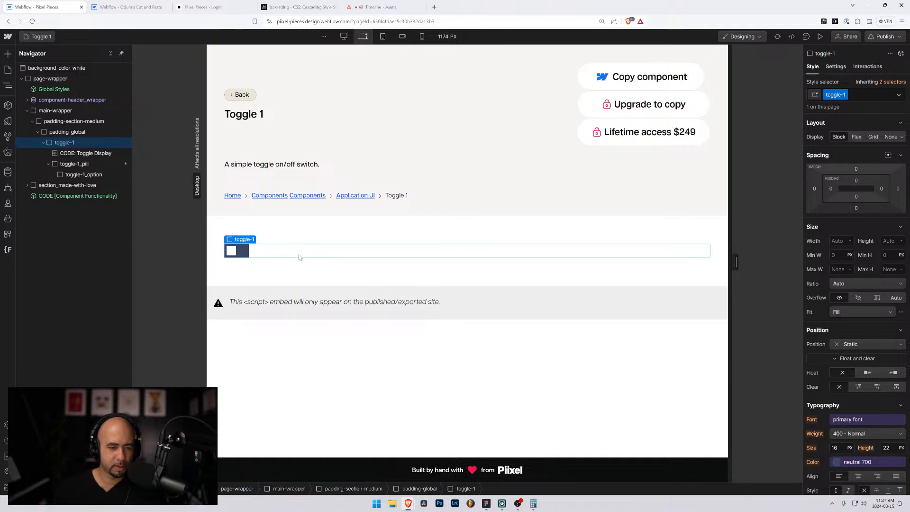
{"action": "key", "text": "ctrl+v"}
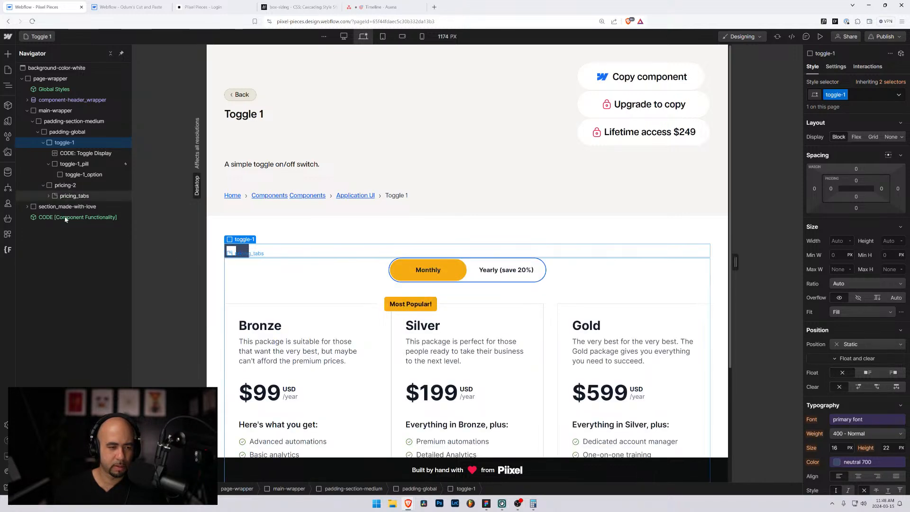
{"action": "left_click", "coordinate": [64, 188]}
{"action": "key", "text": "Delete"}
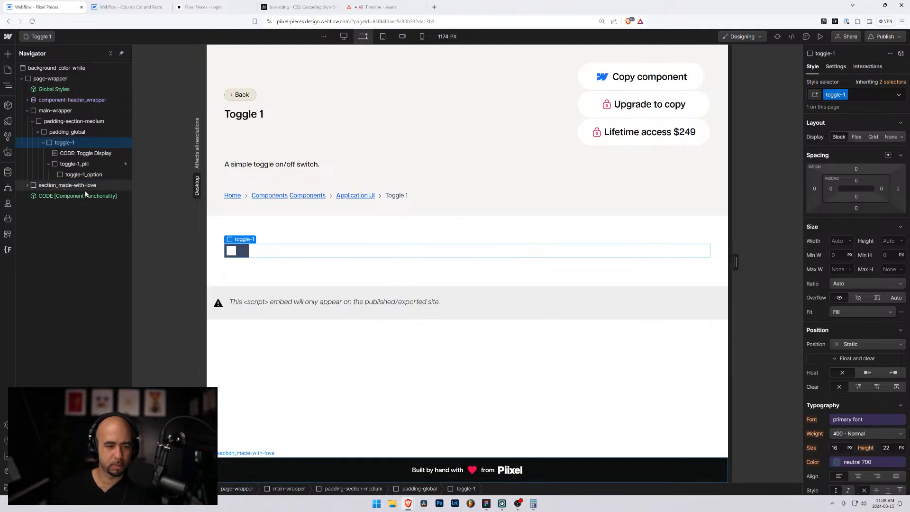
{"action": "left_click", "coordinate": [278, 261]}
{"action": "left_click", "coordinate": [255, 254]}
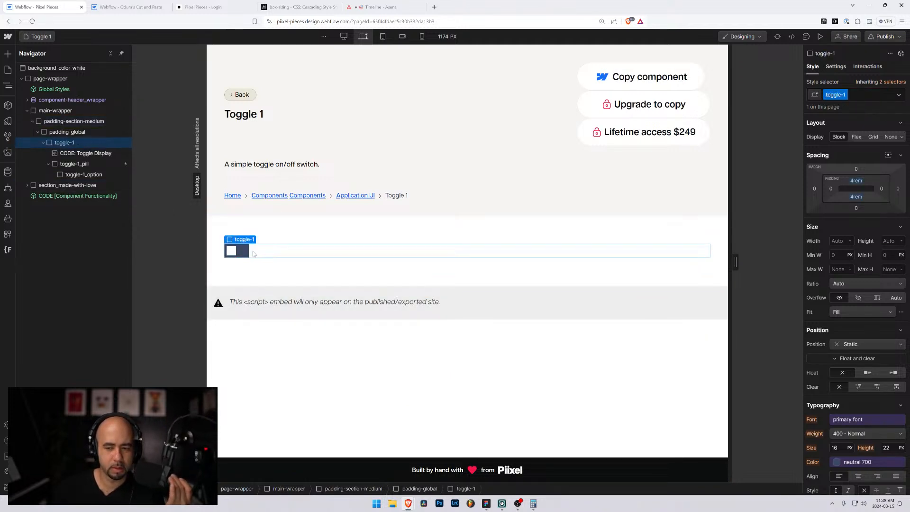
Step: Inspect the styles of toggle-1_pill and its parent containers, and view the toggle at 100% browser zoom
{"action": "left_click", "coordinate": [75, 163]}
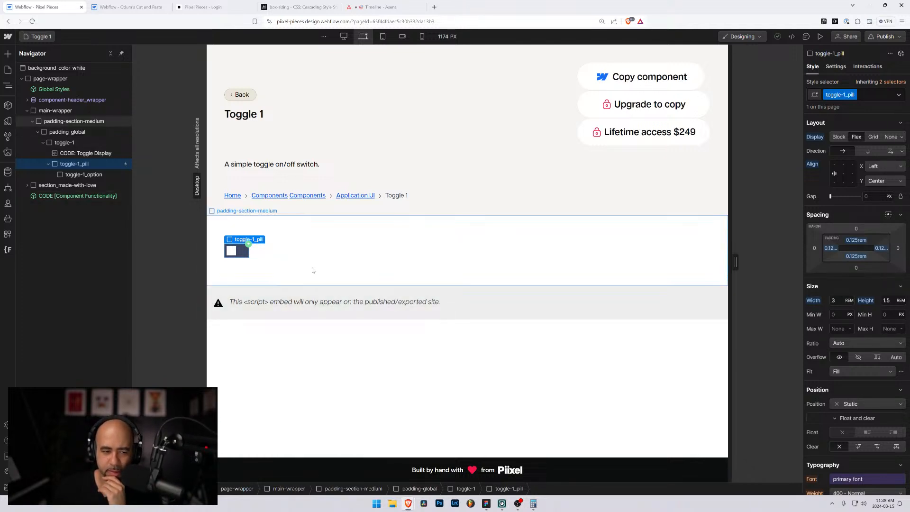
{"action": "left_click", "coordinate": [351, 252]}
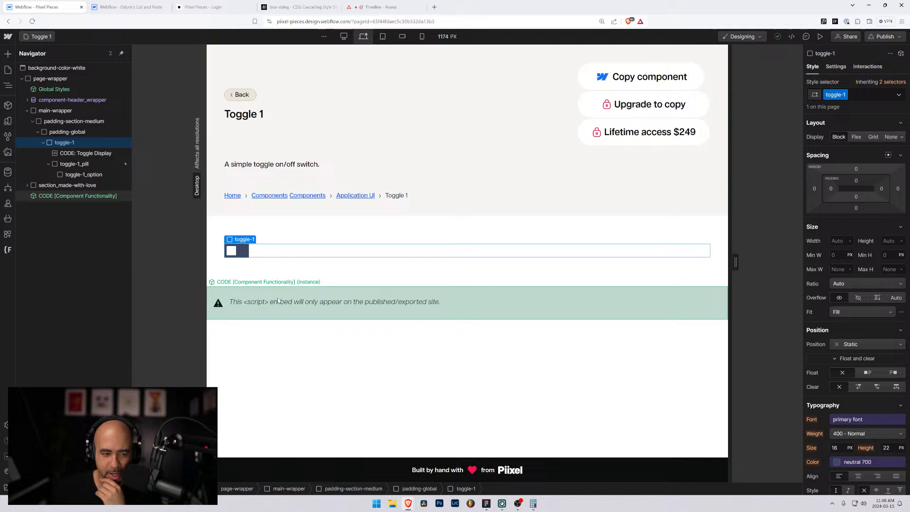
{"action": "left_click", "coordinate": [315, 264]}
{"action": "key", "text": "ctrl+plus"}
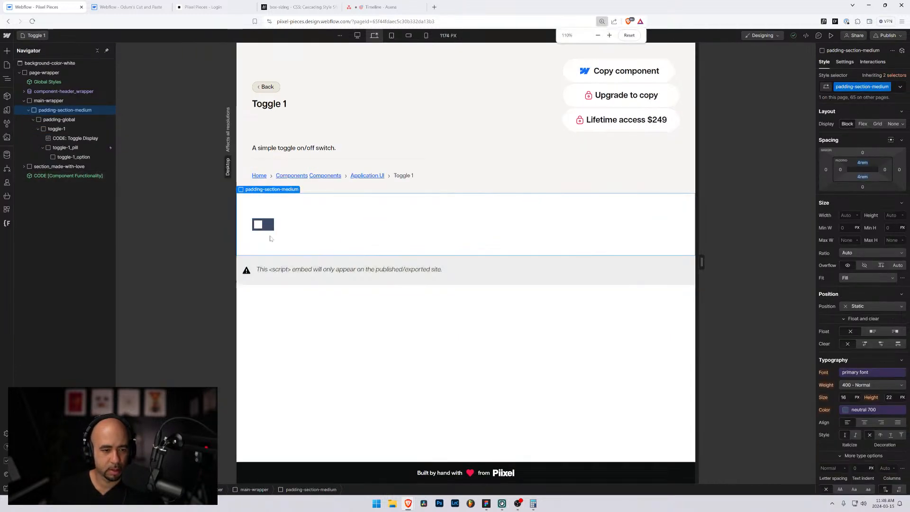
{"action": "key", "text": "ctrl+minus"}
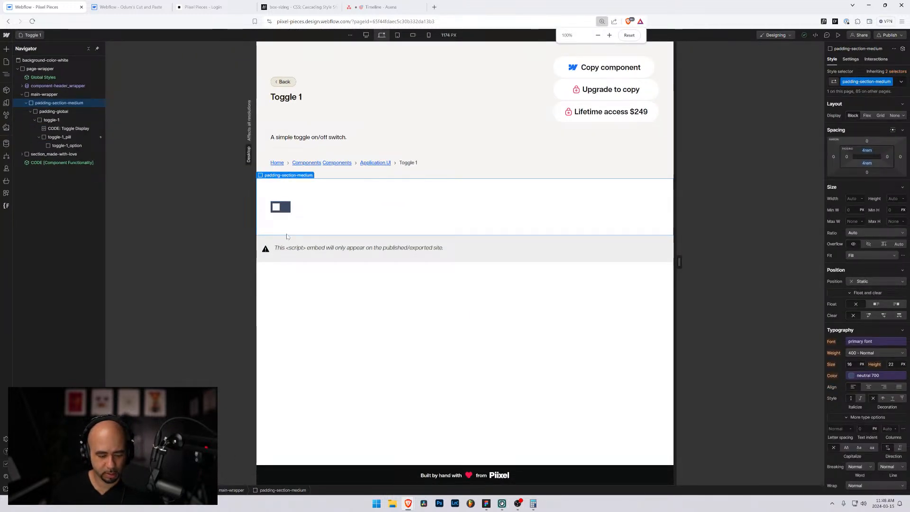
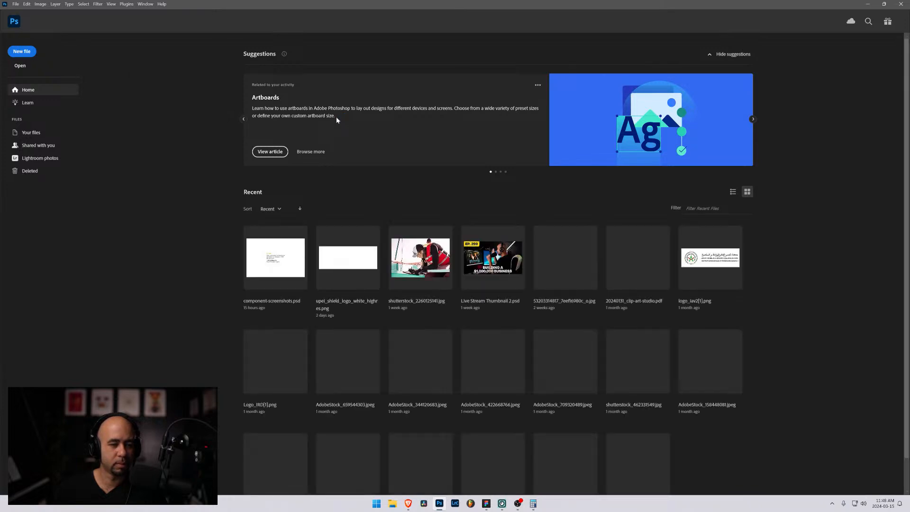
Step: In Photoshop, create a 600 x 400 px document at 72 ppi and paste the captured toggle image into it
{"action": "key", "text": "ctrl+n"}
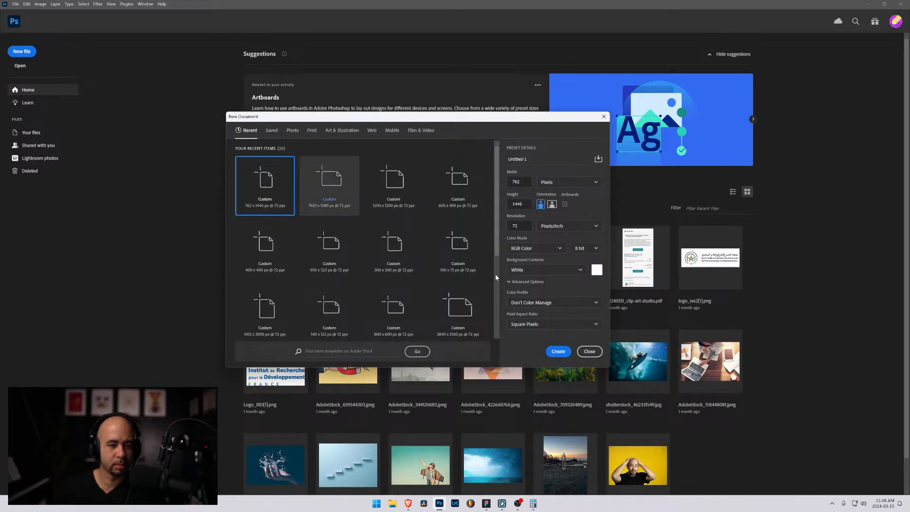
{"action": "left_click", "coordinate": [271, 188]}
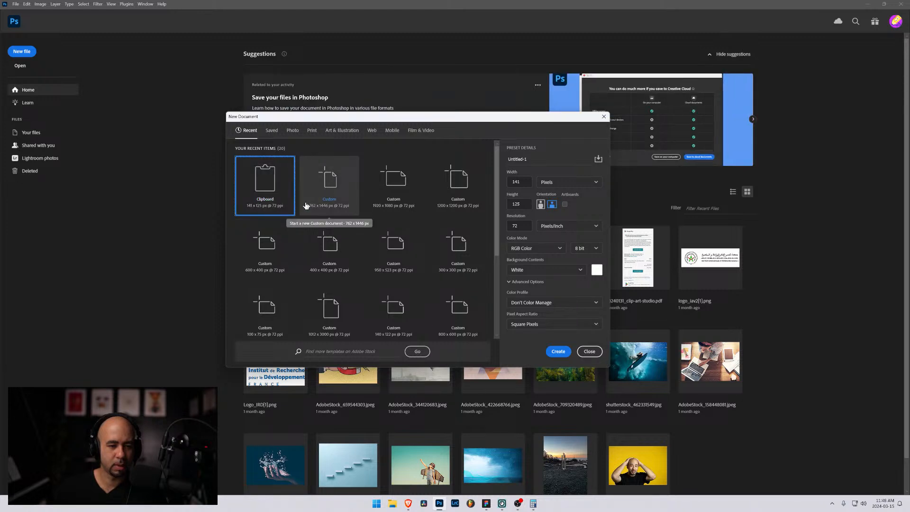
{"action": "left_click", "coordinate": [267, 244]}
{"action": "left_click", "coordinate": [558, 351]}
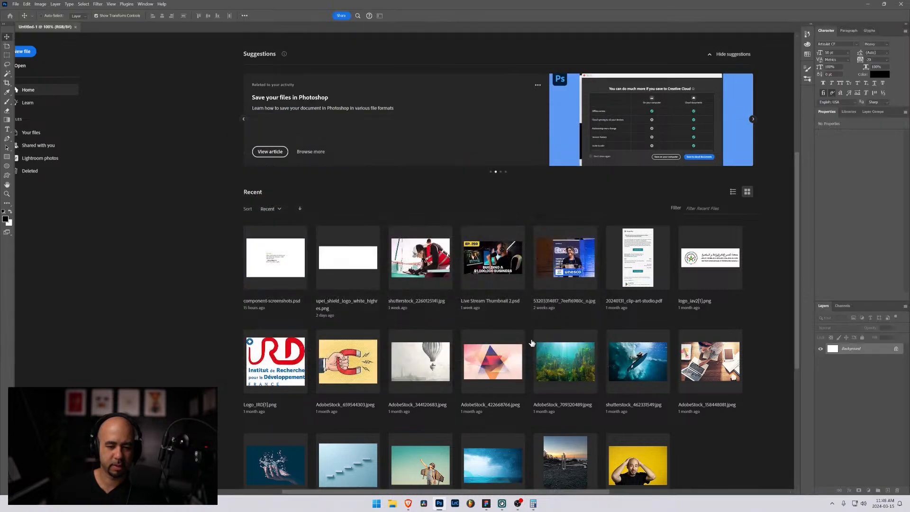
{"action": "key", "text": "ctrl+v"}
{"action": "scroll", "coordinate": [402, 265], "scroll_direction": "up", "scroll_amount": 5}
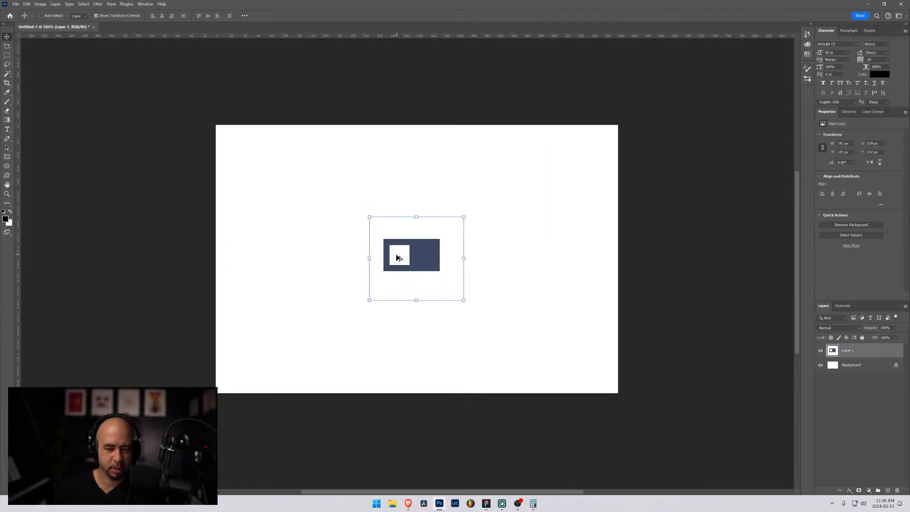
Step: Measure the gaps between the white square and the dark pill's upper, side and lower edges with rectangular marquee selections
{"action": "scroll", "coordinate": [397, 257], "scroll_direction": "up", "scroll_amount": 10}
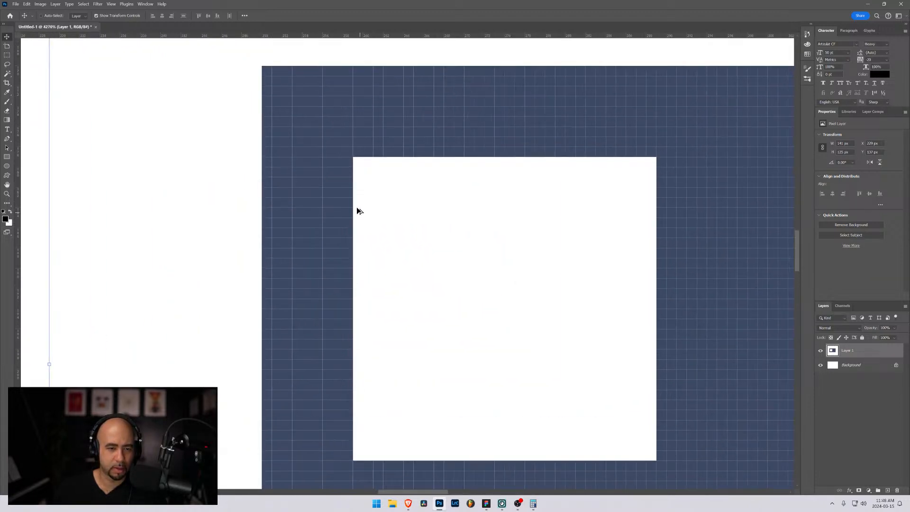
{"action": "scroll", "coordinate": [351, 202], "scroll_direction": "up", "scroll_amount": 1}
{"action": "scroll", "coordinate": [352, 203], "scroll_direction": "down", "scroll_amount": 2}
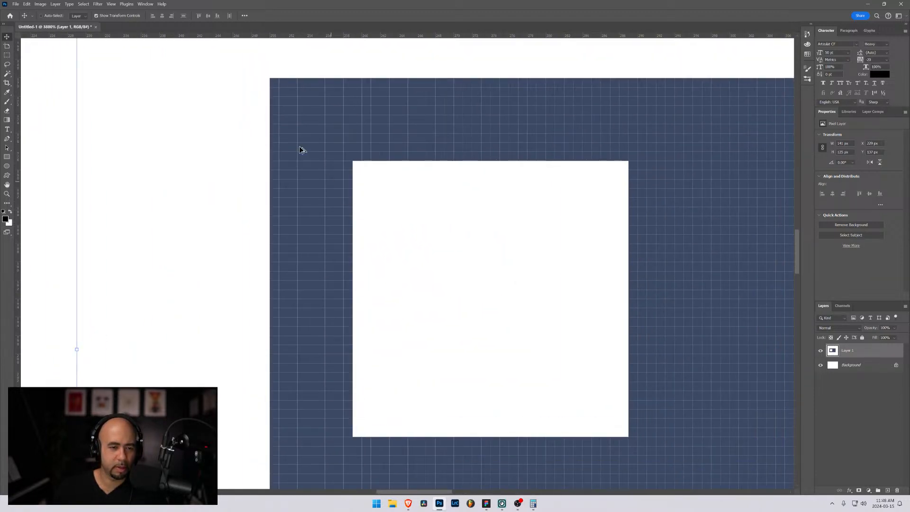
{"action": "left_click", "coordinate": [7, 56]}
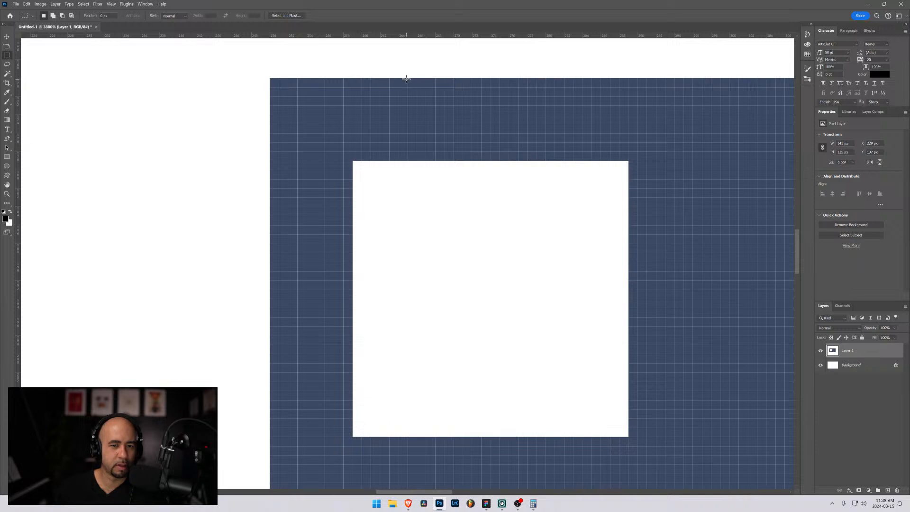
{"action": "left_click_drag", "start_coordinate": [406, 79], "coordinate": [426, 160]}
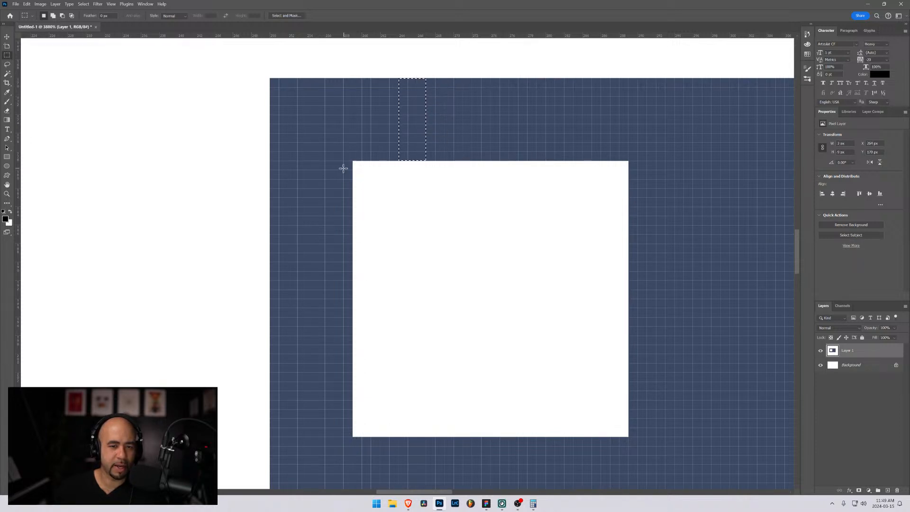
{"action": "left_click_drag", "start_coordinate": [351, 162], "coordinate": [276, 188]}
{"action": "scroll", "coordinate": [304, 189], "scroll_direction": "down", "scroll_amount": 4}
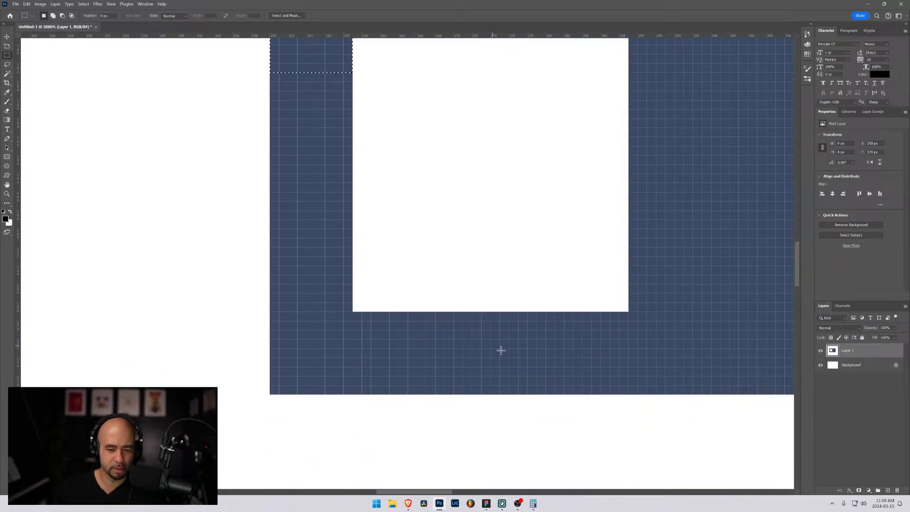
{"action": "left_click_drag", "start_coordinate": [526, 394], "coordinate": [468, 315]}
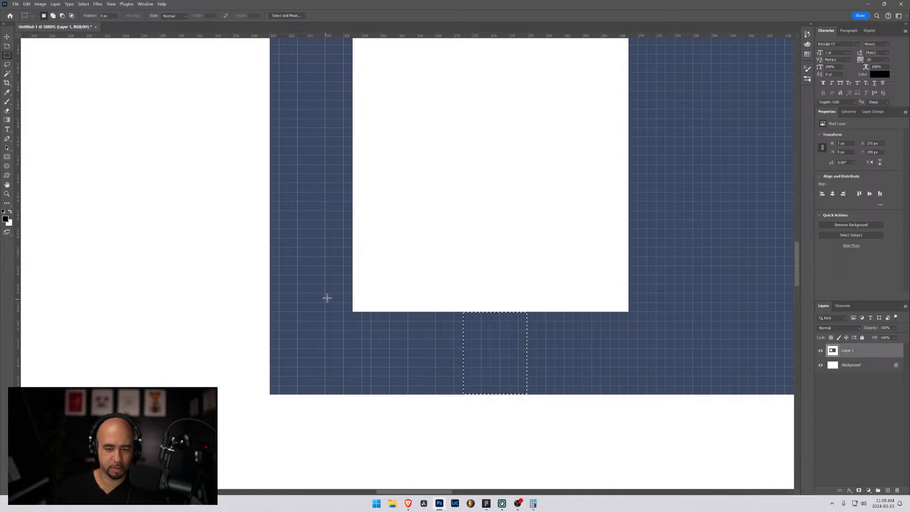
{"action": "scroll", "coordinate": [325, 275], "scroll_direction": "up", "scroll_amount": 1}
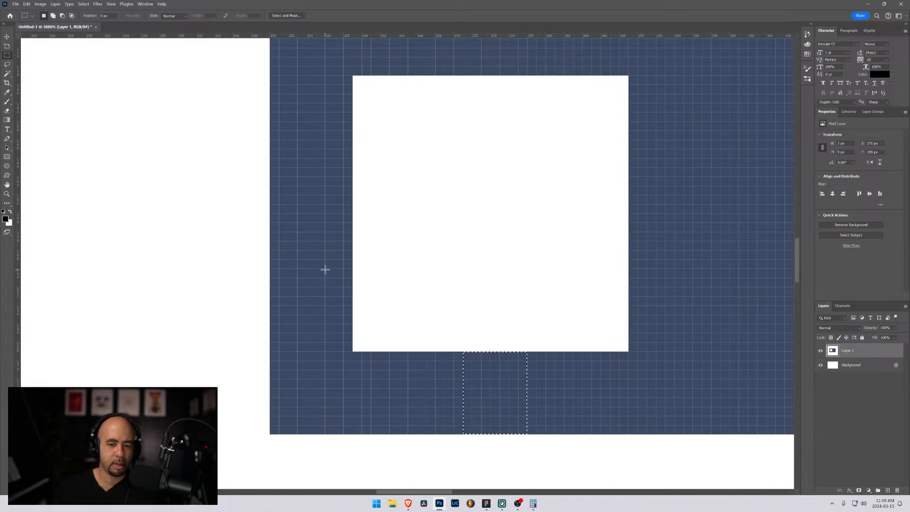
Step: Switch to Webflow in the browser, preview the Toggle 1 page, and examine the size, background and border styles of toggle-1_option
{"action": "key", "text": "alt+Tab"}
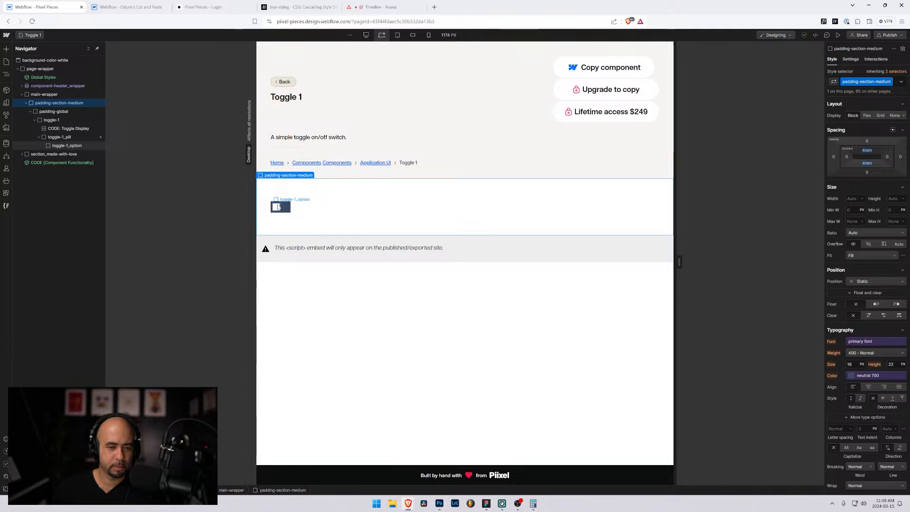
{"action": "left_click", "coordinate": [278, 207]}
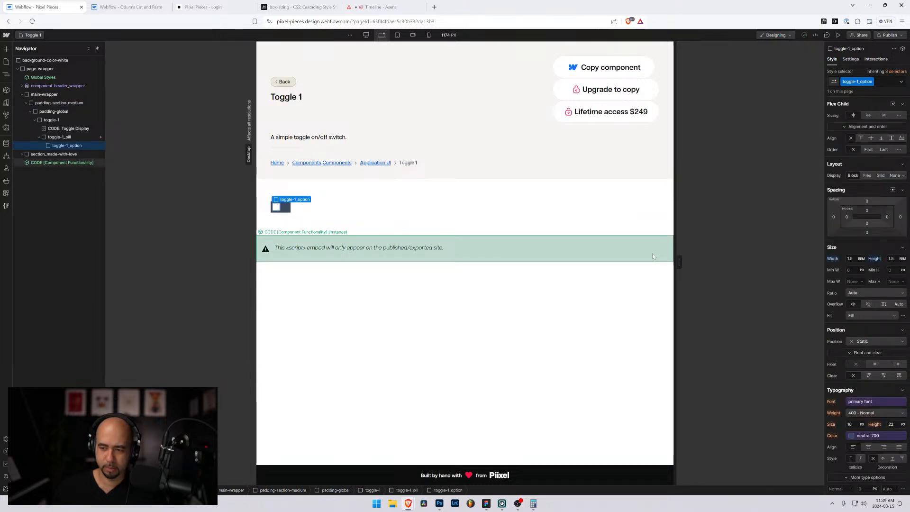
{"action": "scroll", "coordinate": [860, 358], "scroll_direction": "down", "scroll_amount": 3}
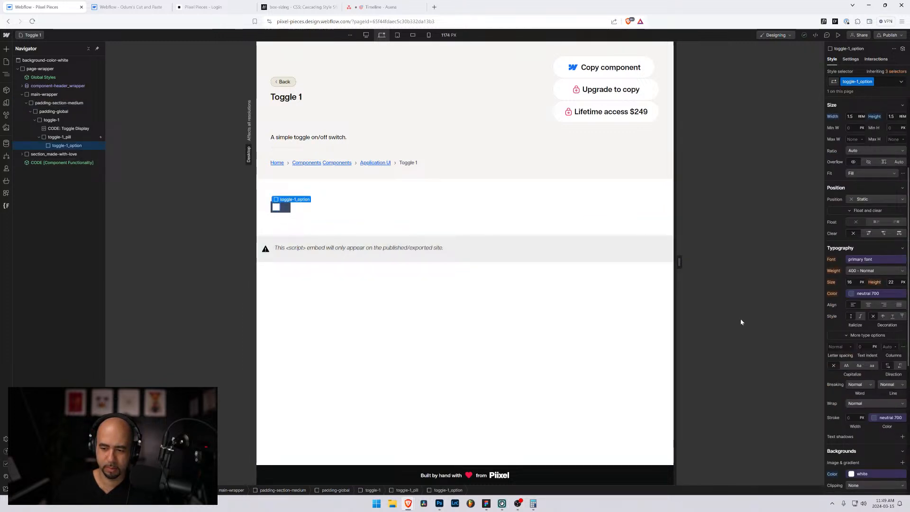
{"action": "key", "text": "ctrl+plus"}
{"action": "key", "text": "ctrl+plus"}
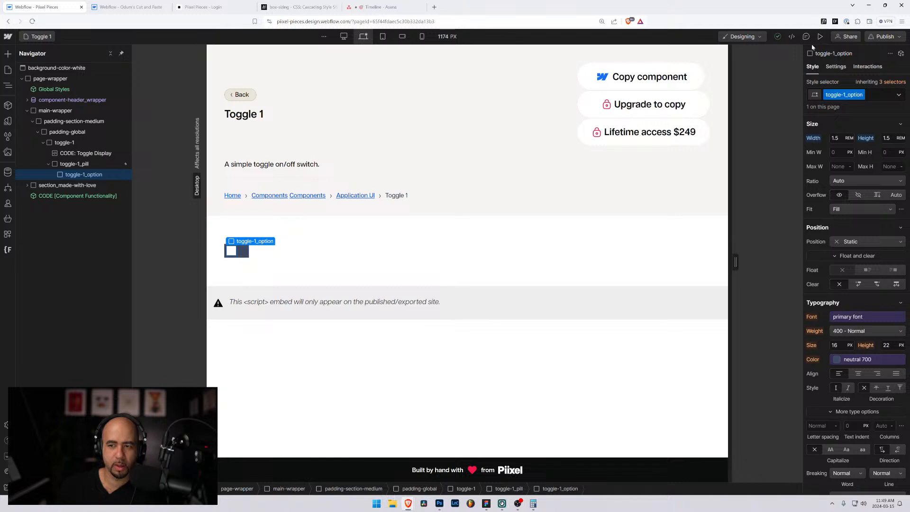
{"action": "left_click", "coordinate": [820, 37]}
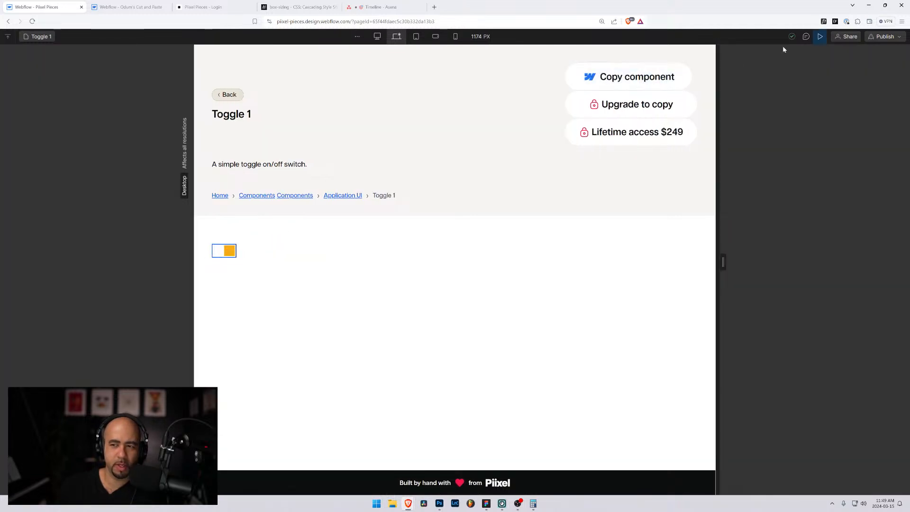
{"action": "left_click", "coordinate": [820, 37]}
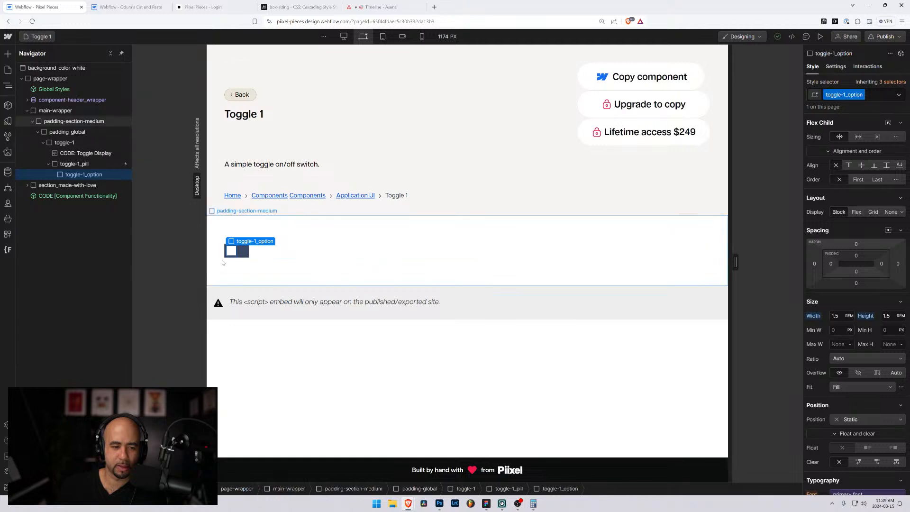
{"action": "scroll", "coordinate": [835, 366], "scroll_direction": "down", "scroll_amount": 10}
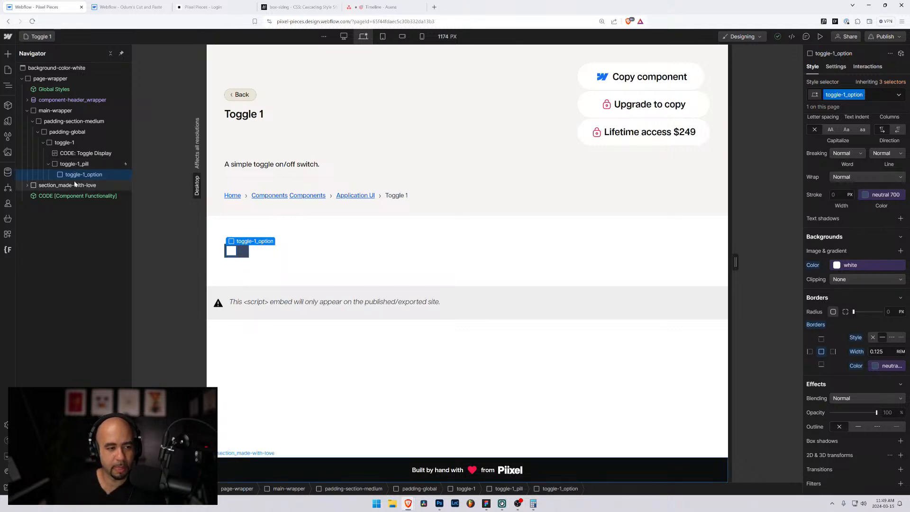
Step: Examine the styles of toggle-1_pill and its mouse click interaction, including the actions in the Toggle 1 [OFF] animation
{"action": "left_click", "coordinate": [81, 165]}
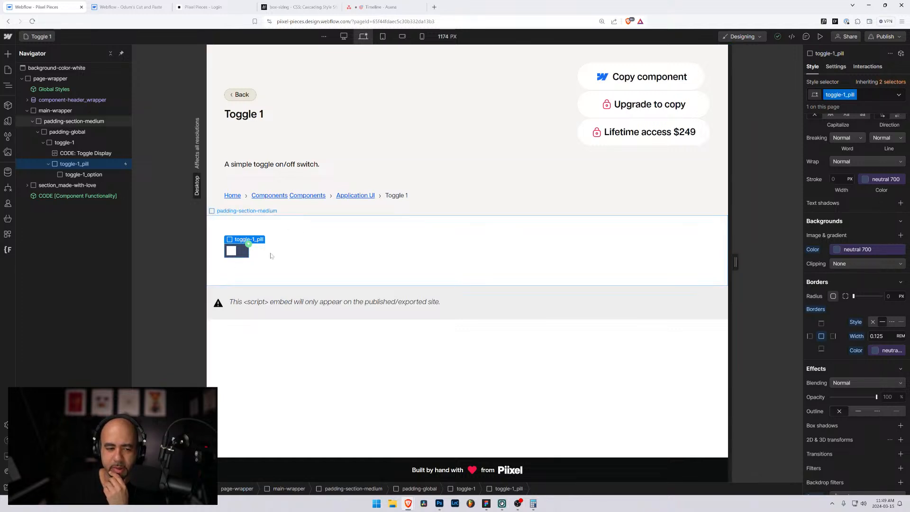
{"action": "scroll", "coordinate": [831, 326], "scroll_direction": "up", "scroll_amount": 5}
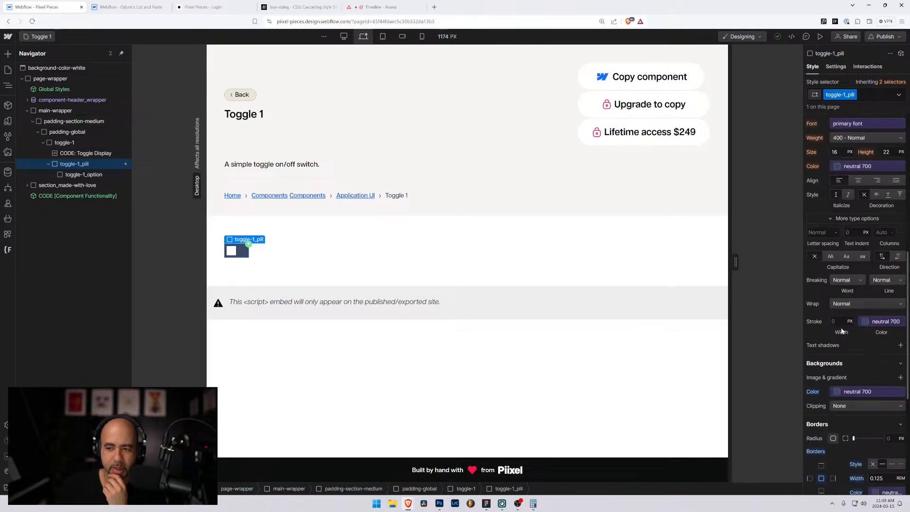
{"action": "scroll", "coordinate": [812, 312], "scroll_direction": "up", "scroll_amount": 5}
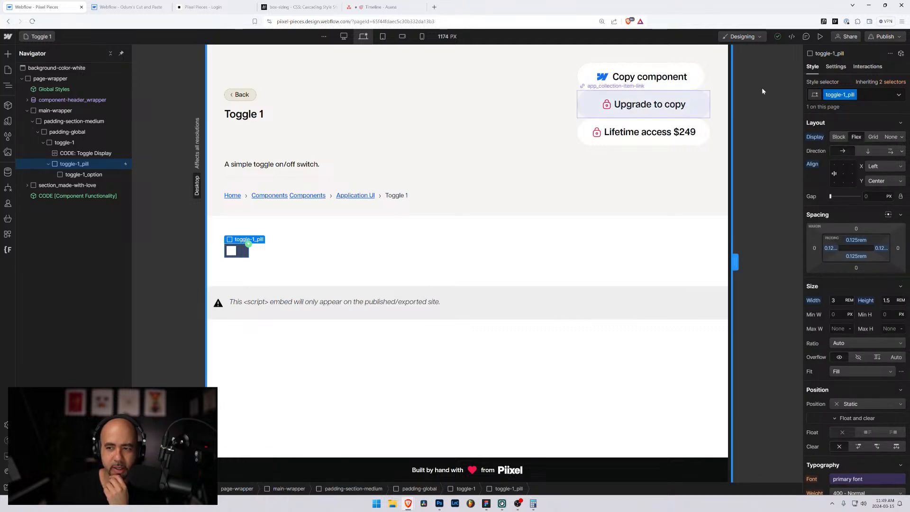
{"action": "left_click", "coordinate": [867, 67]}
{"action": "left_click", "coordinate": [859, 121]}
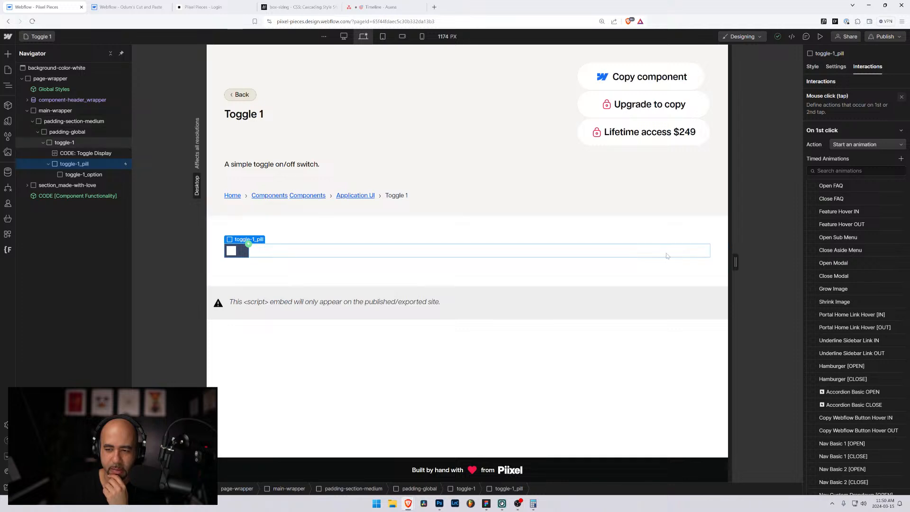
{"action": "scroll", "coordinate": [829, 360], "scroll_direction": "down", "scroll_amount": 6}
{"action": "scroll", "coordinate": [829, 350], "scroll_direction": "down", "scroll_amount": 5}
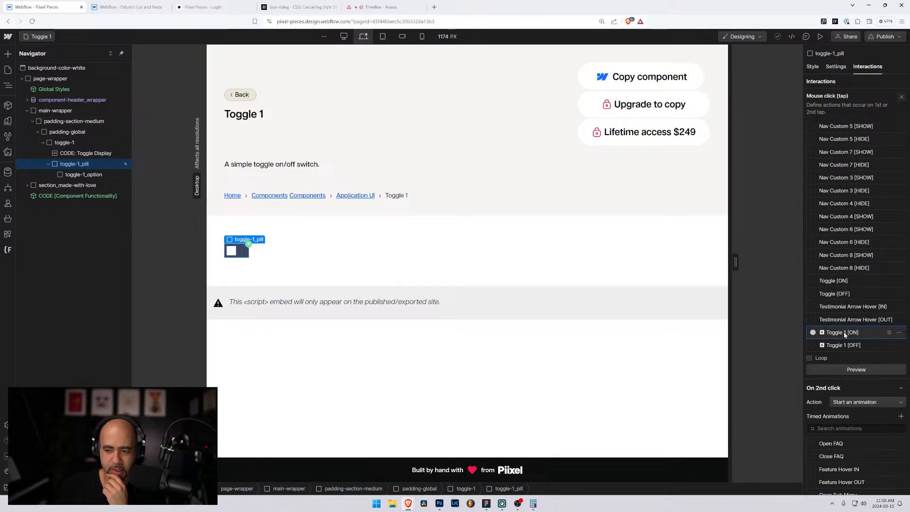
{"action": "scroll", "coordinate": [834, 349], "scroll_direction": "down", "scroll_amount": 13}
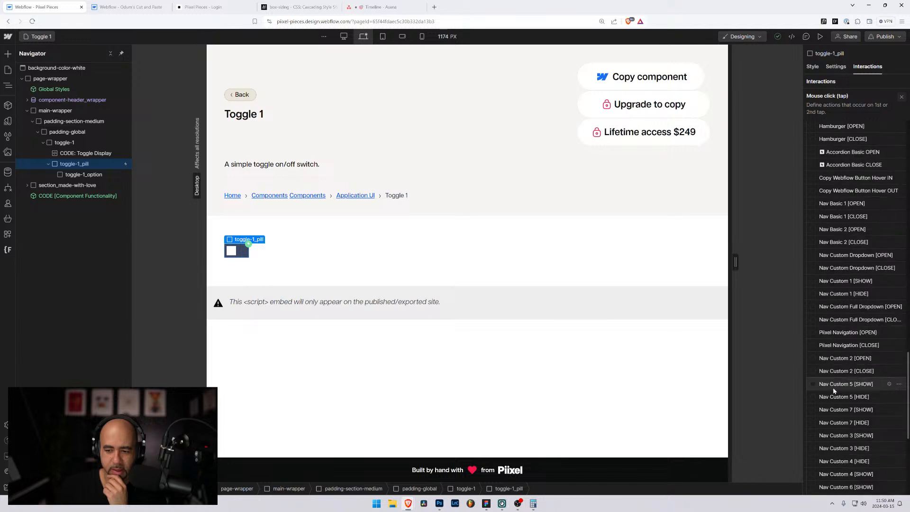
{"action": "scroll", "coordinate": [833, 389], "scroll_direction": "down", "scroll_amount": 2}
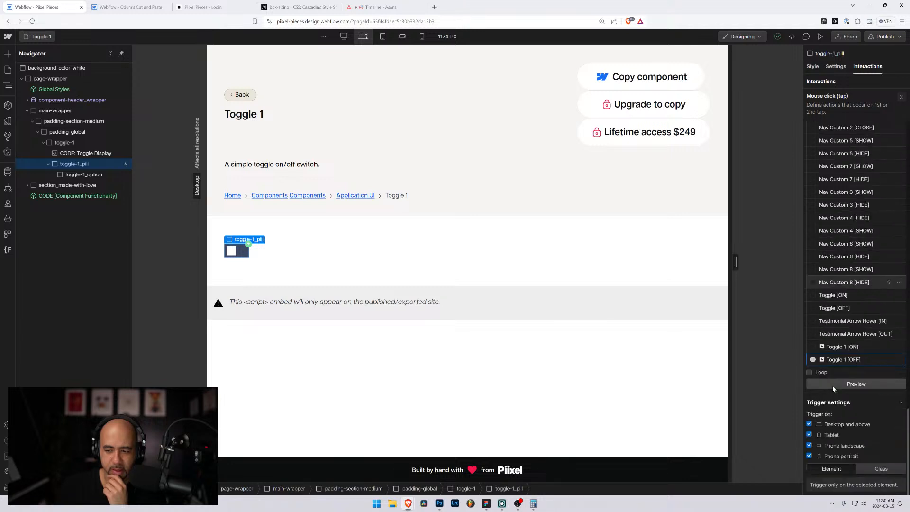
{"action": "left_click", "coordinate": [837, 360]}
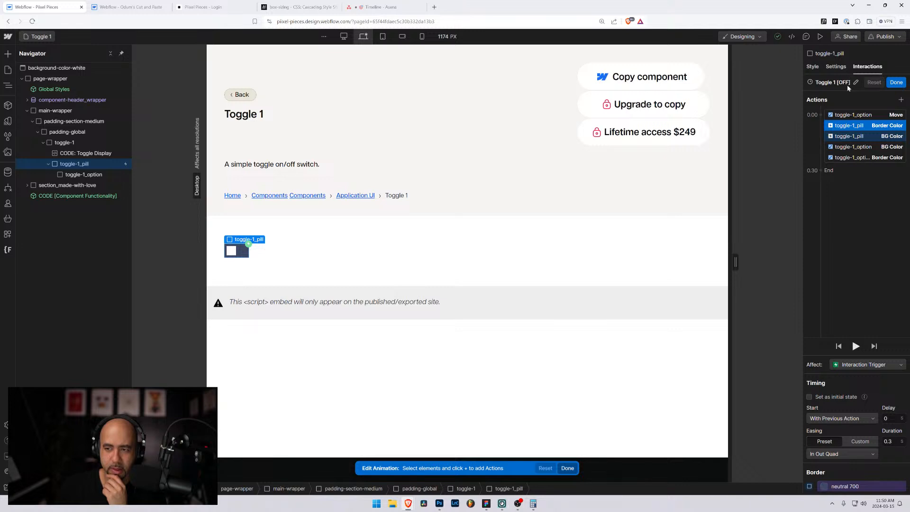
{"action": "left_click", "coordinate": [898, 86]}
Step: In the Toggle 1 [ON] animation, set the border color action of toggle-1_option to the neutral base color variable white
{"action": "scroll", "coordinate": [848, 341], "scroll_direction": "down", "scroll_amount": 6}
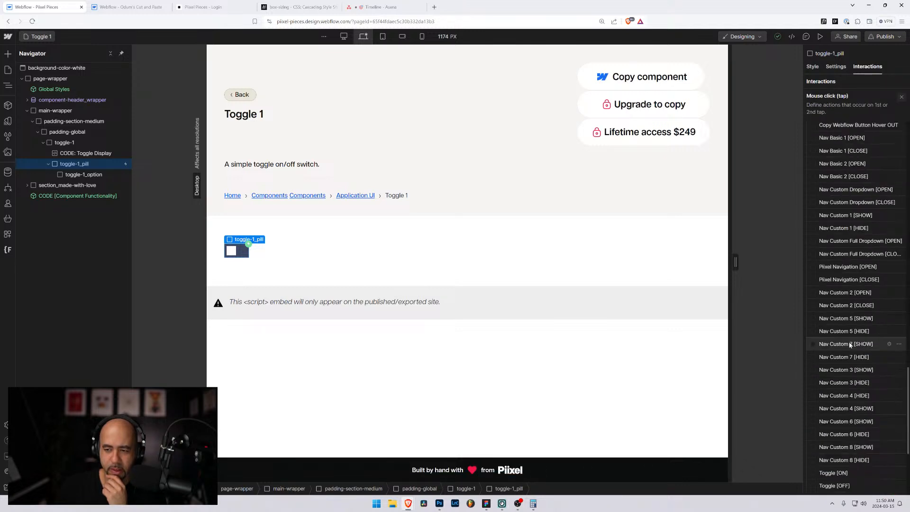
{"action": "scroll", "coordinate": [848, 341], "scroll_direction": "up", "scroll_amount": 5}
{"action": "left_click", "coordinate": [846, 302]}
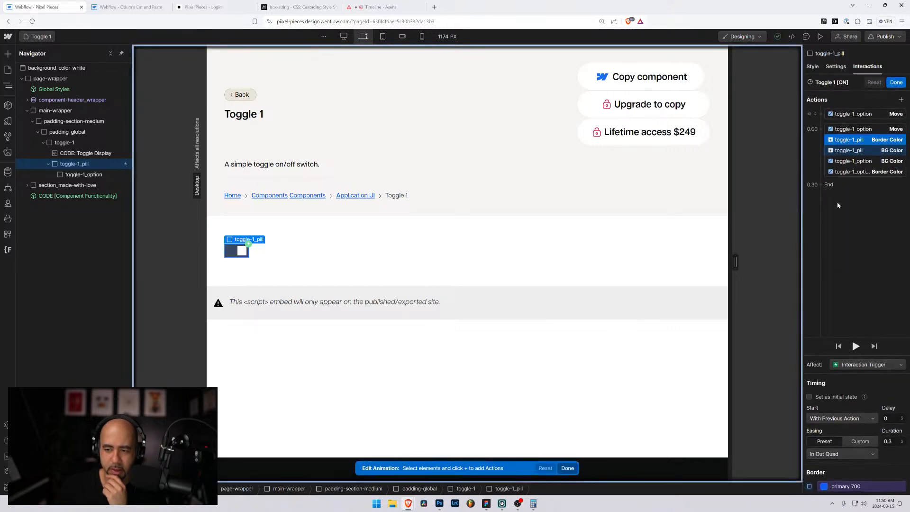
{"action": "left_click", "coordinate": [849, 152]}
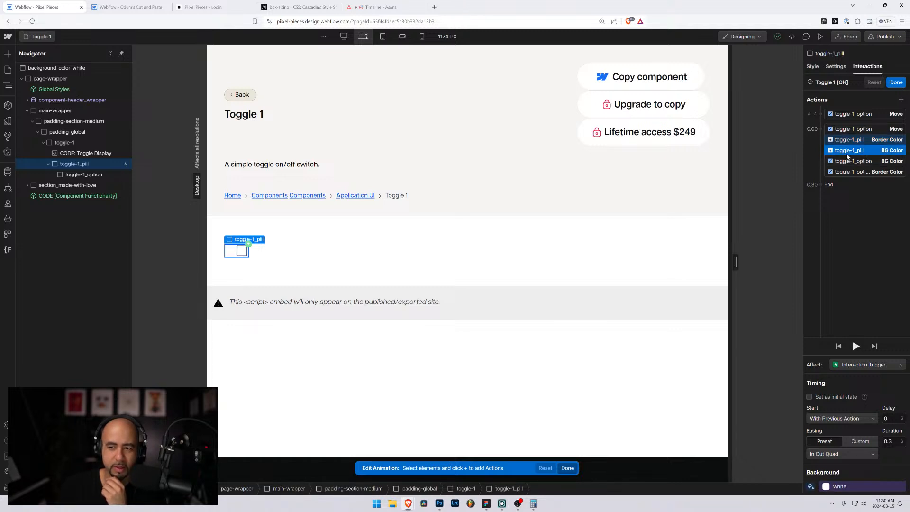
{"action": "left_click", "coordinate": [846, 173]}
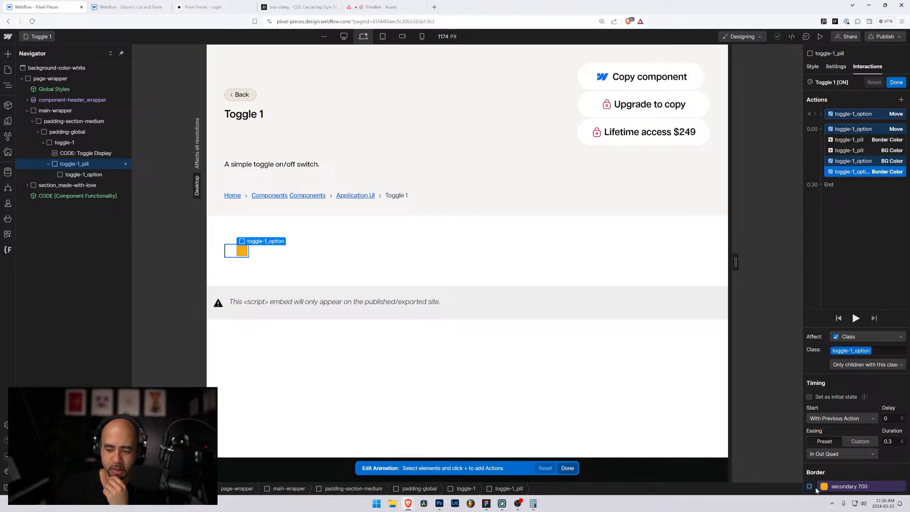
{"action": "left_click", "coordinate": [823, 487]}
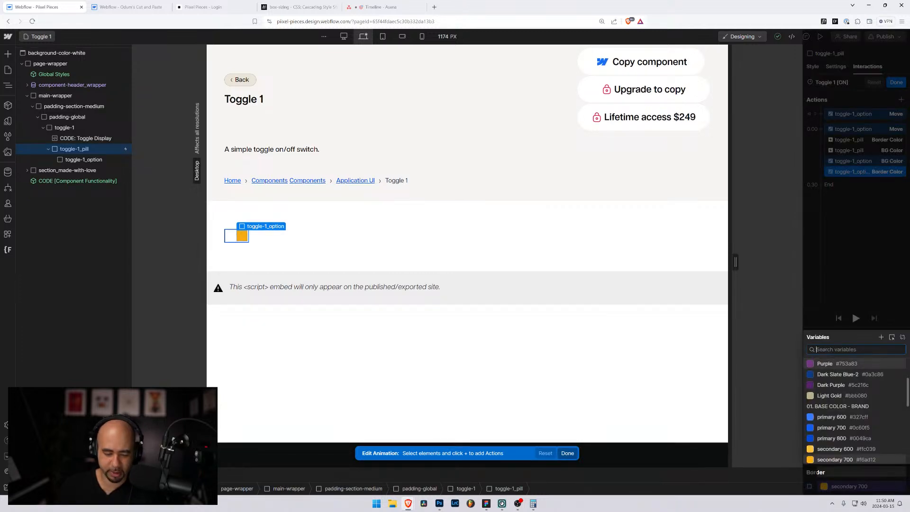
{"action": "type", "text": "whgit"}
{"action": "key", "text": "BackSpace"}
{"action": "key", "text": "BackSpace"}
{"action": "key", "text": "BackSpace"}
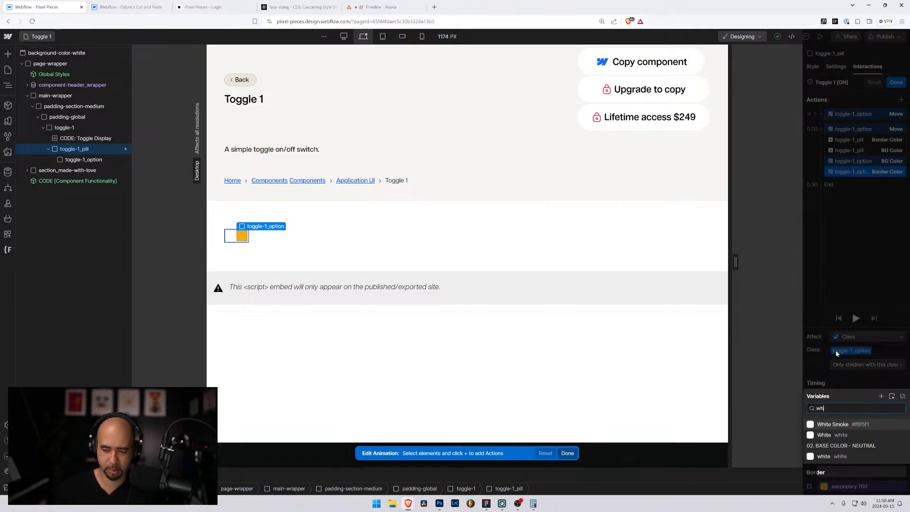
{"action": "left_click", "coordinate": [824, 456]}
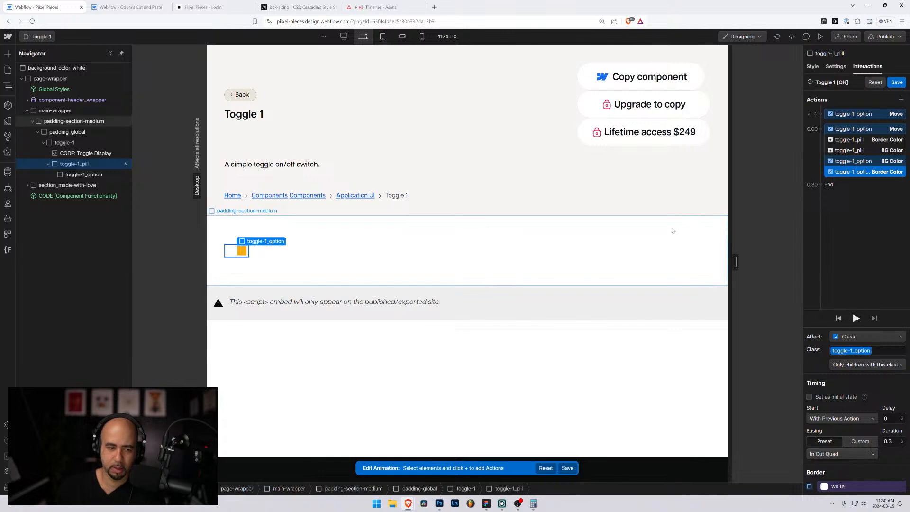
Step: Preview the page and test the toggle by switching it on and off, and return to the designer
{"action": "left_click", "coordinate": [464, 232]}
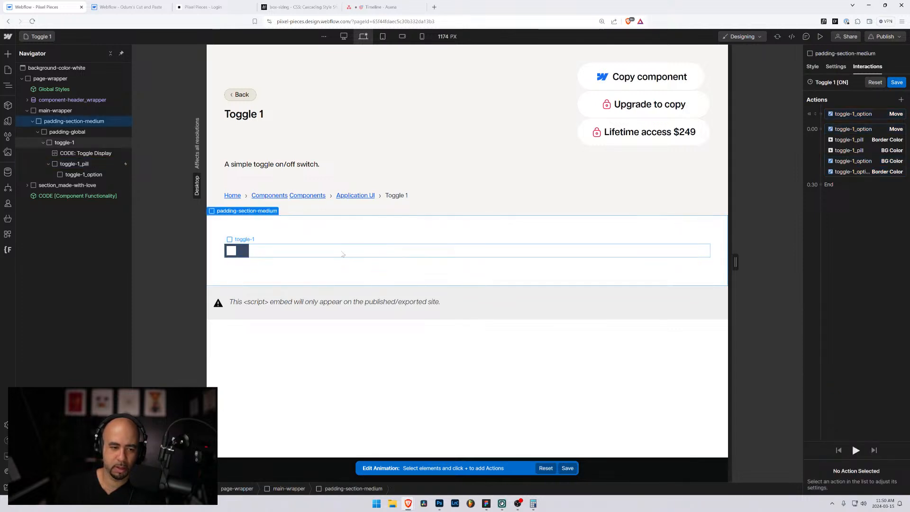
{"action": "left_click", "coordinate": [819, 36]}
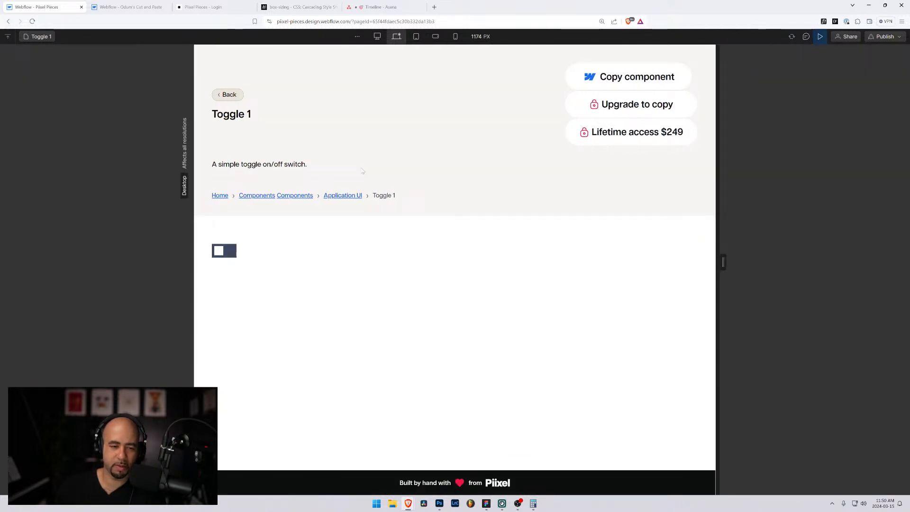
{"action": "left_click", "coordinate": [234, 256]}
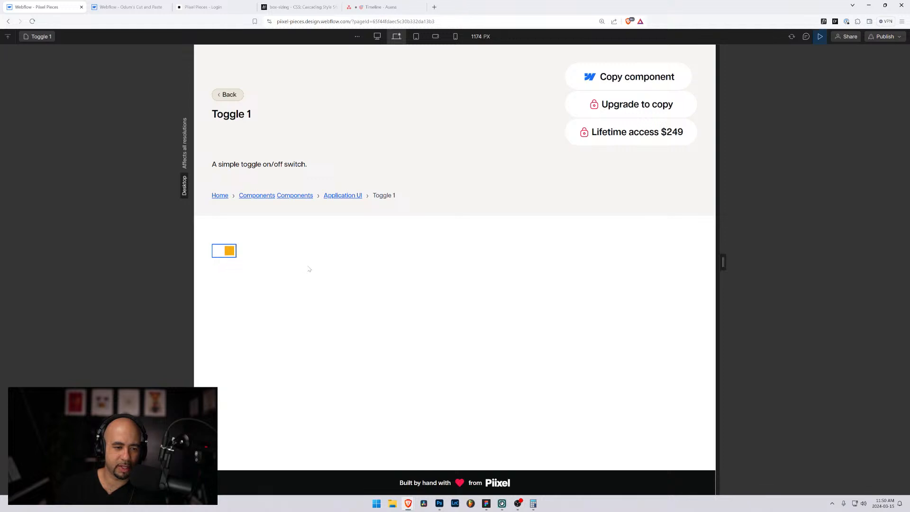
{"action": "left_click", "coordinate": [225, 258]}
{"action": "left_click", "coordinate": [250, 270]}
{"action": "left_click", "coordinate": [820, 37]}
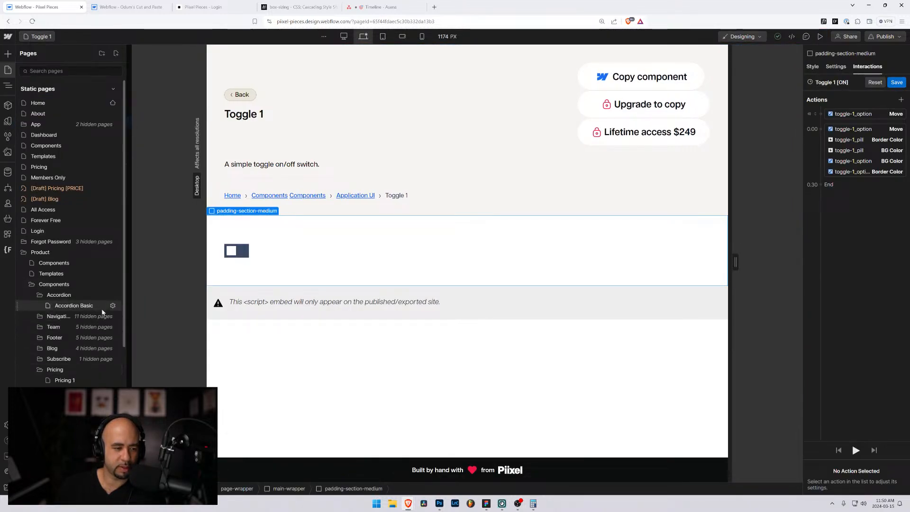
Step: Duplicate the Toggle 1 page in the Application UI folder
{"action": "scroll", "coordinate": [70, 289], "scroll_direction": "down", "scroll_amount": 5}
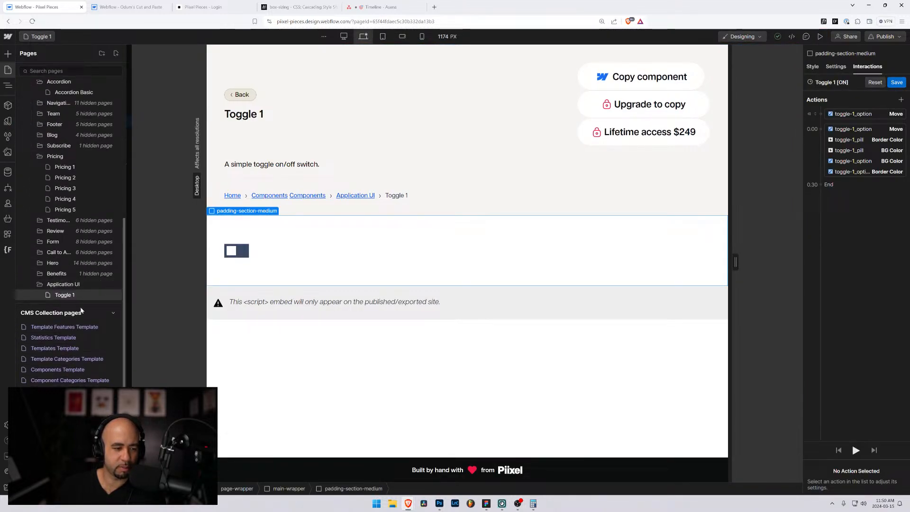
{"action": "scroll", "coordinate": [80, 311], "scroll_direction": "up", "scroll_amount": 5}
{"action": "scroll", "coordinate": [109, 332], "scroll_direction": "down", "scroll_amount": 4}
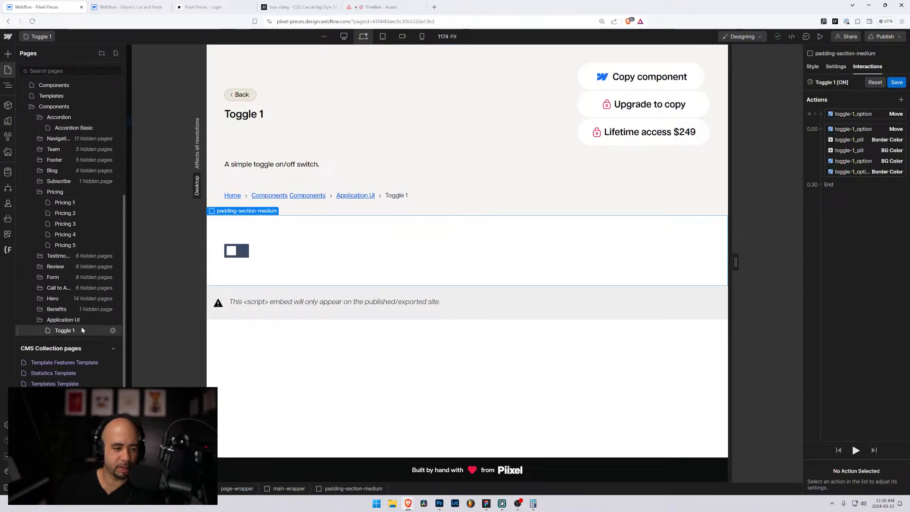
{"action": "left_click", "coordinate": [113, 331]}
{"action": "left_click", "coordinate": [113, 331]}
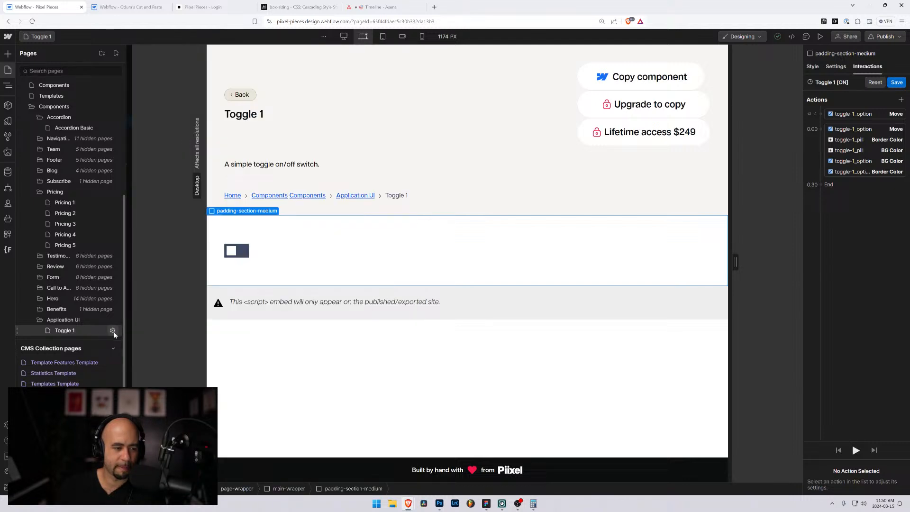
{"action": "left_click", "coordinate": [113, 331]}
{"action": "left_click", "coordinate": [338, 53]}
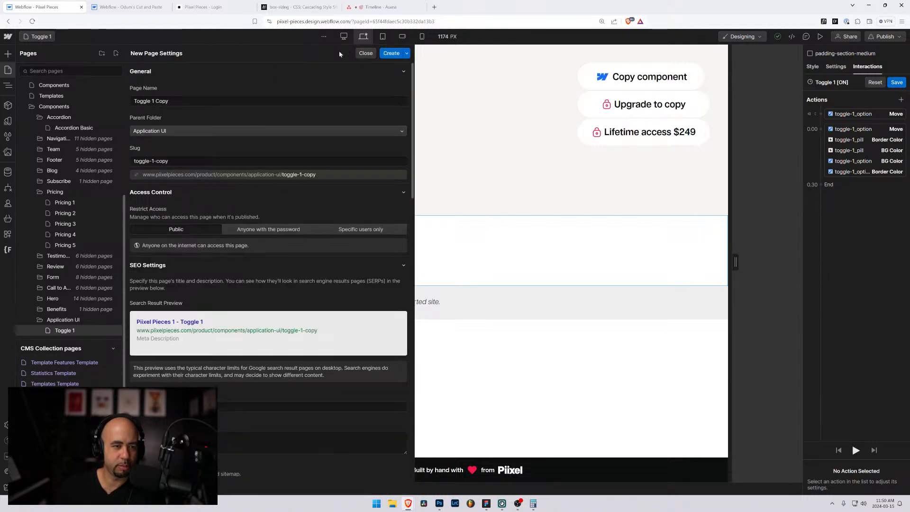
Step: Name the duplicated page Toggle 2, set its title tag to "Piixel Pieces - Toggle 2", and create the page
{"action": "left_click", "coordinate": [206, 100]}
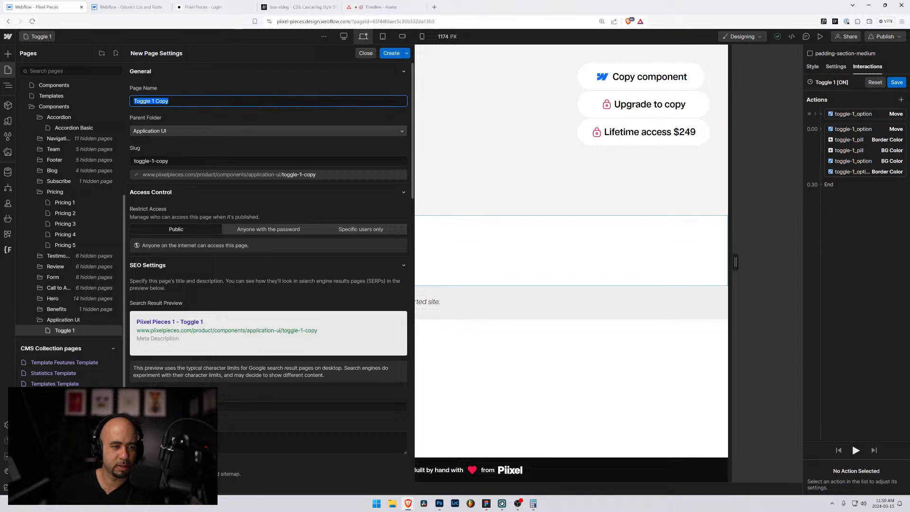
{"action": "key", "text": "Right"}
{"action": "key", "text": "ctrl+shift+Left"}
{"action": "key", "text": "ctrl+shift+Left"}
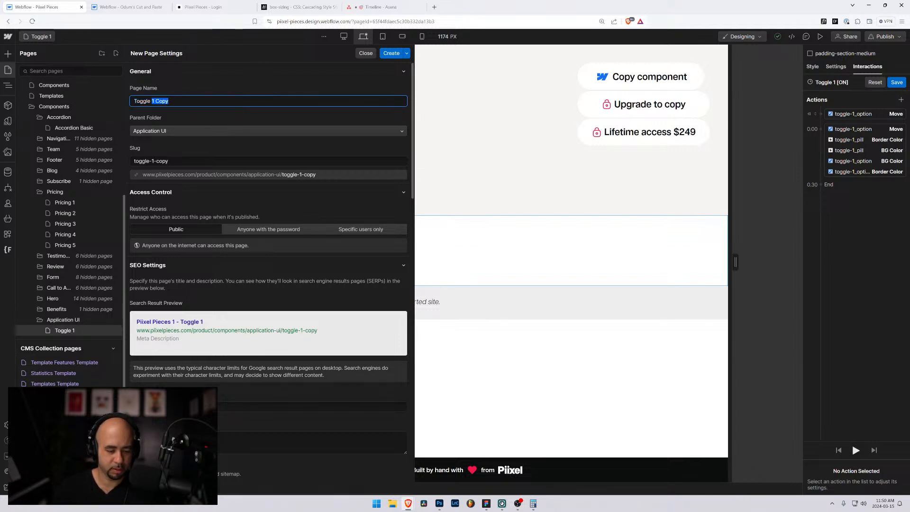
{"action": "type", "text": "2"}
{"action": "key", "text": "Tab"}
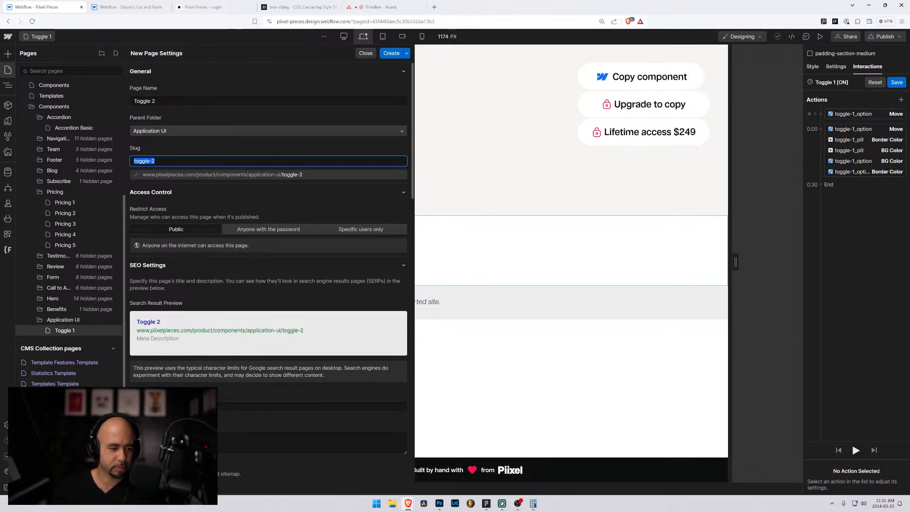
{"action": "left_click", "coordinate": [134, 407]}
{"action": "type", "text": "Piixel Pieces - Toggle 2"}
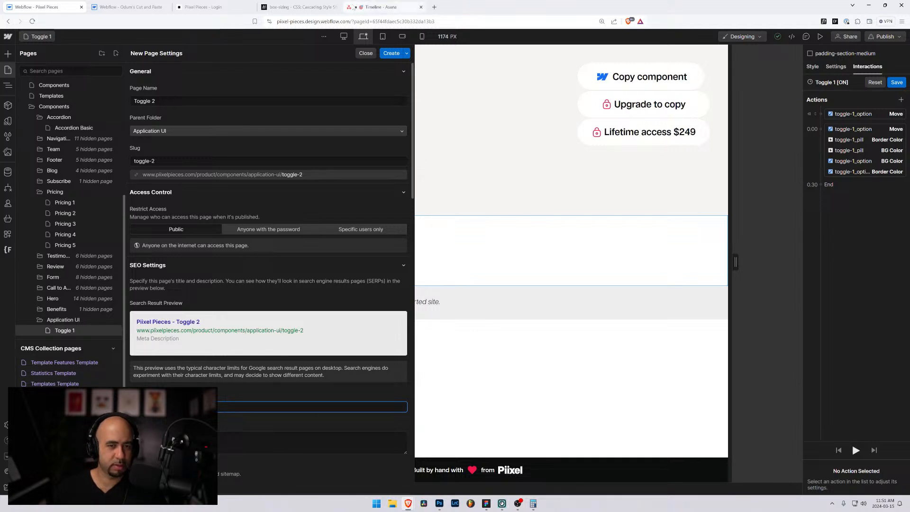
{"action": "left_click", "coordinate": [390, 53]}
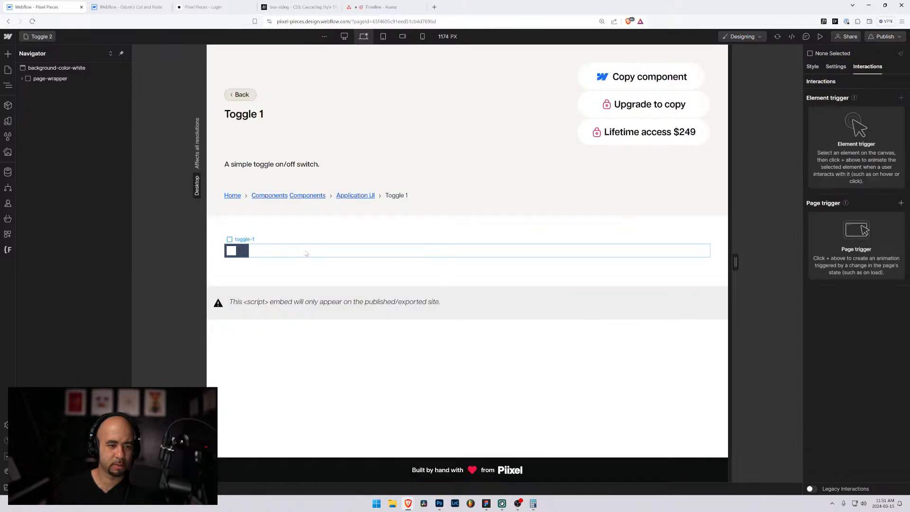
Step: Copy the toggle-1 element from the Toggle 2 page and paste it into the Body of the Odum's Cut and Paste site
{"action": "left_click", "coordinate": [275, 254]}
{"action": "key", "text": "Up"}
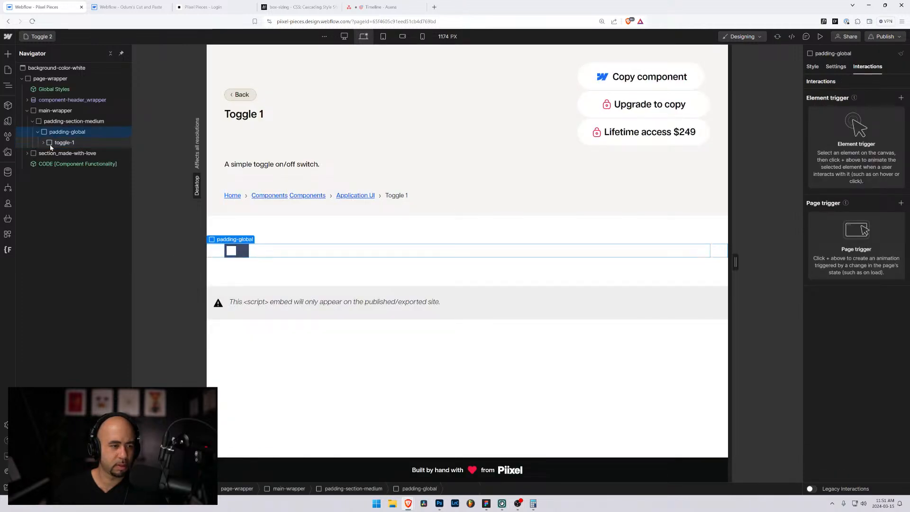
{"action": "key", "text": "Down"}
{"action": "left_click", "coordinate": [129, 7]}
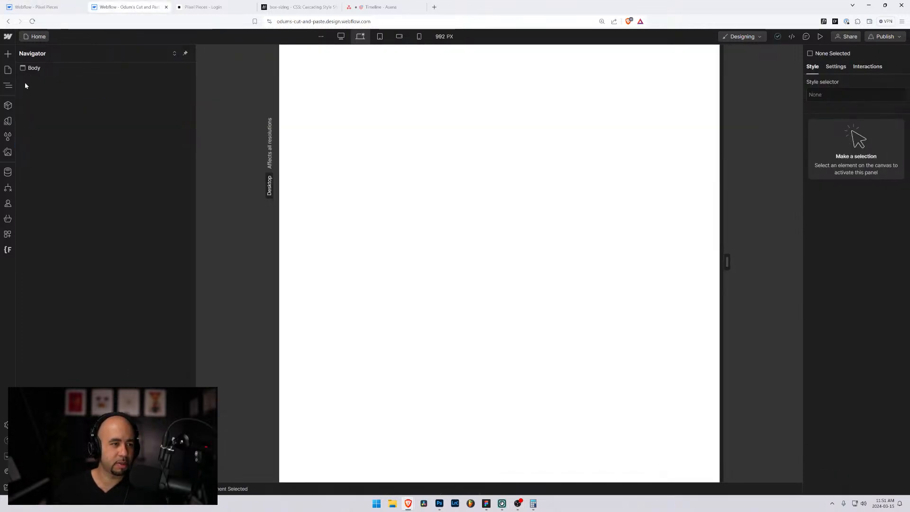
{"action": "left_click", "coordinate": [26, 68]}
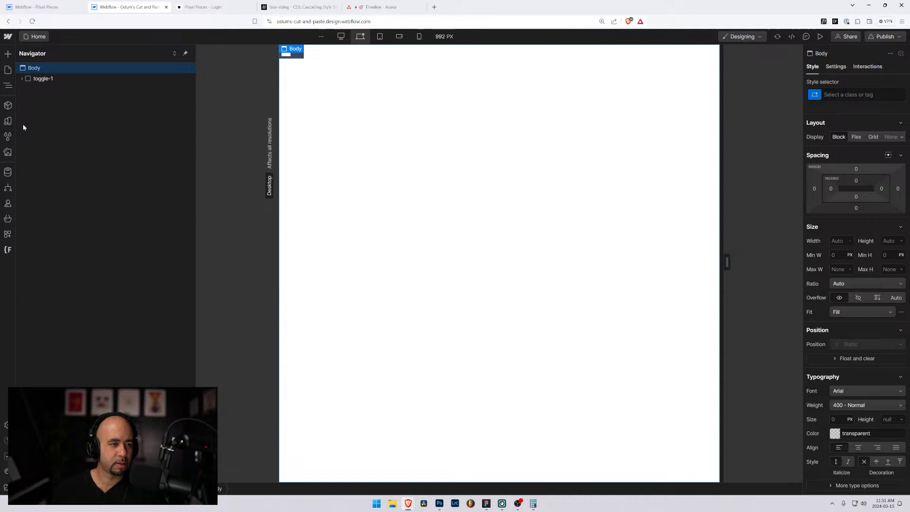
Step: Expand the pasted toggle-1 and rename the toggle-1_pill class as toggle-2_pill
{"action": "left_click", "coordinate": [22, 78]}
{"action": "left_click", "coordinate": [27, 99]}
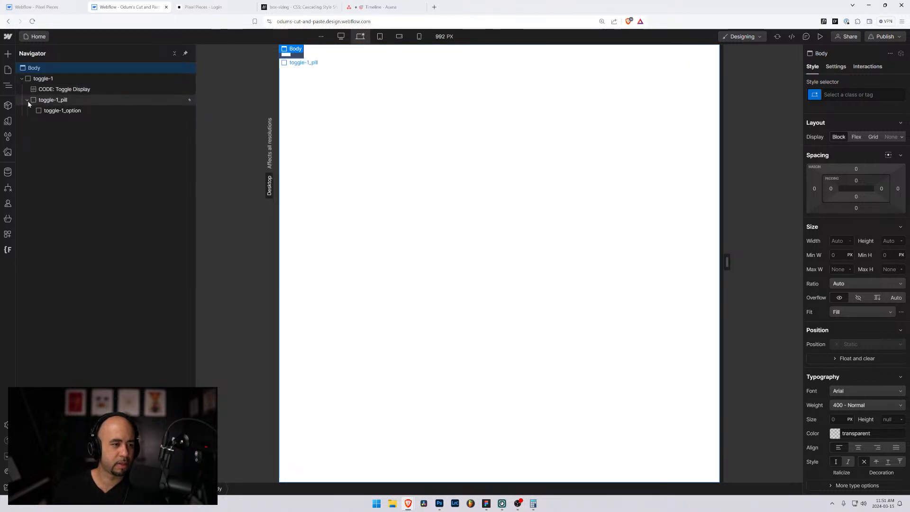
{"action": "left_click", "coordinate": [52, 100]}
{"action": "left_click", "coordinate": [831, 94]}
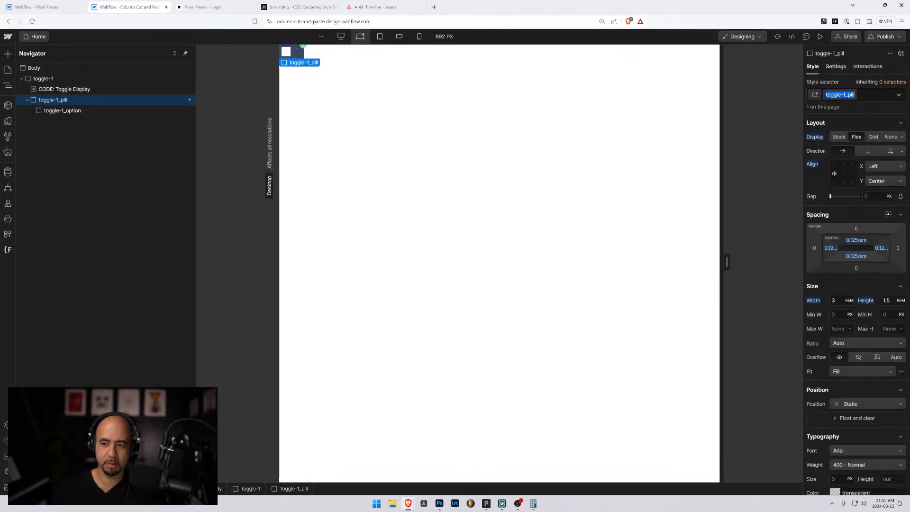
{"action": "key", "text": "BackSpace"}
{"action": "type", "text": "2"}
{"action": "key", "text": "Return"}
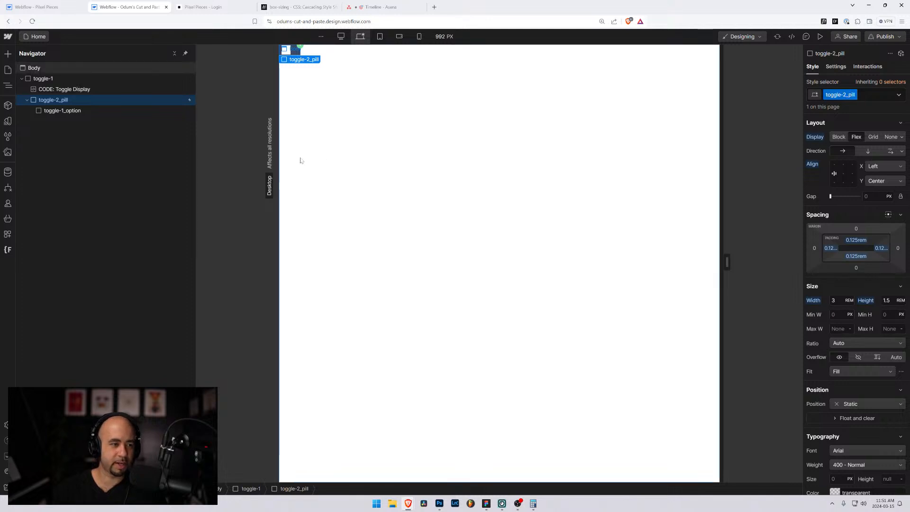
Step: Rename the class of the option inside the pill as toggle-2_option
{"action": "left_click", "coordinate": [73, 112]}
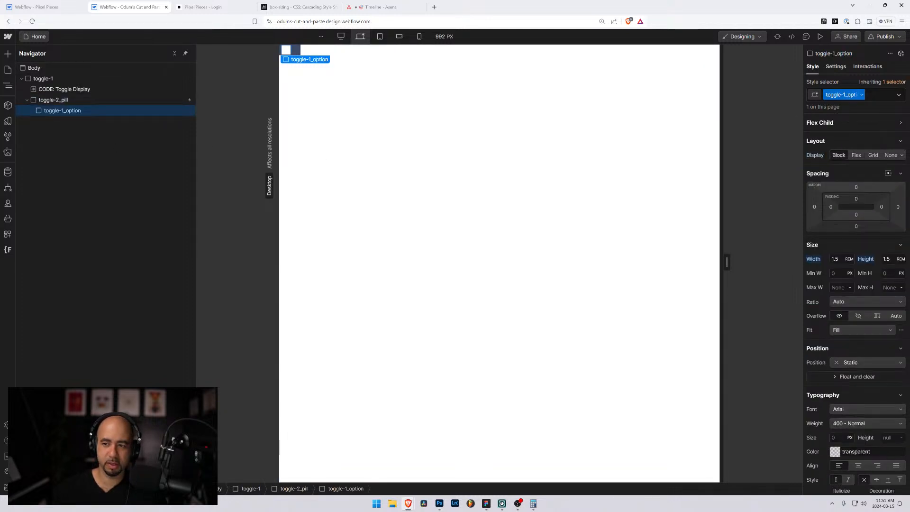
{"action": "left_click", "coordinate": [831, 94]}
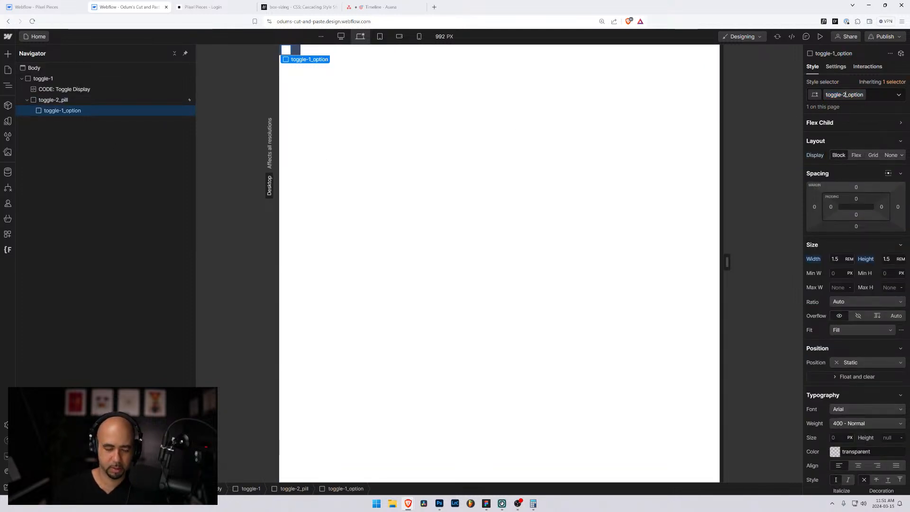
{"action": "type", "text": "2"}
{"action": "key", "text": "Return"}
Step: Rename the class of the toggle-1 wrapper as toggle-2
{"action": "left_click", "coordinate": [43, 78]}
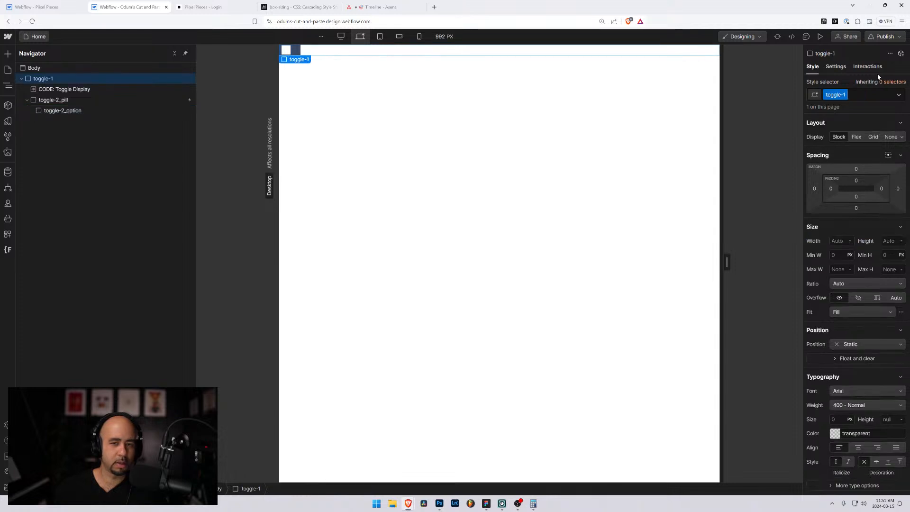
{"action": "left_click", "coordinate": [840, 94]}
{"action": "left_click", "coordinate": [841, 105]}
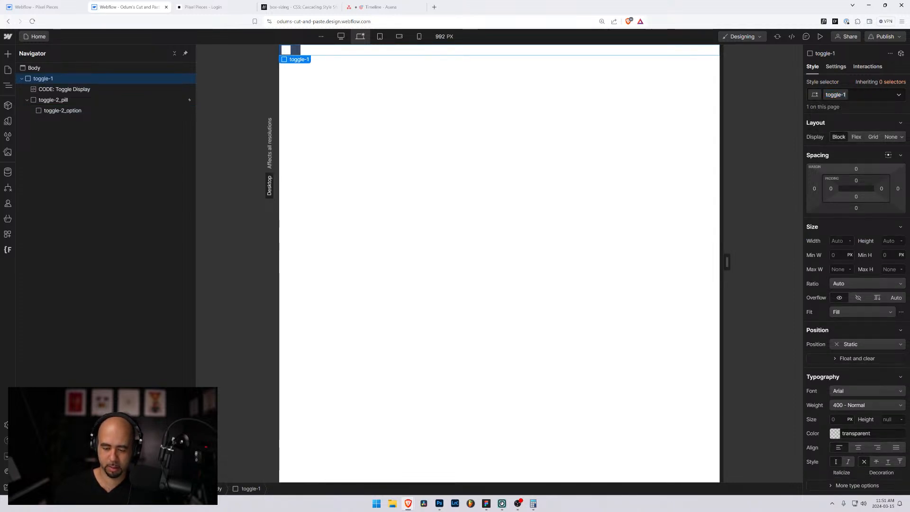
{"action": "type", "text": "2"}
{"action": "key", "text": "Return"}
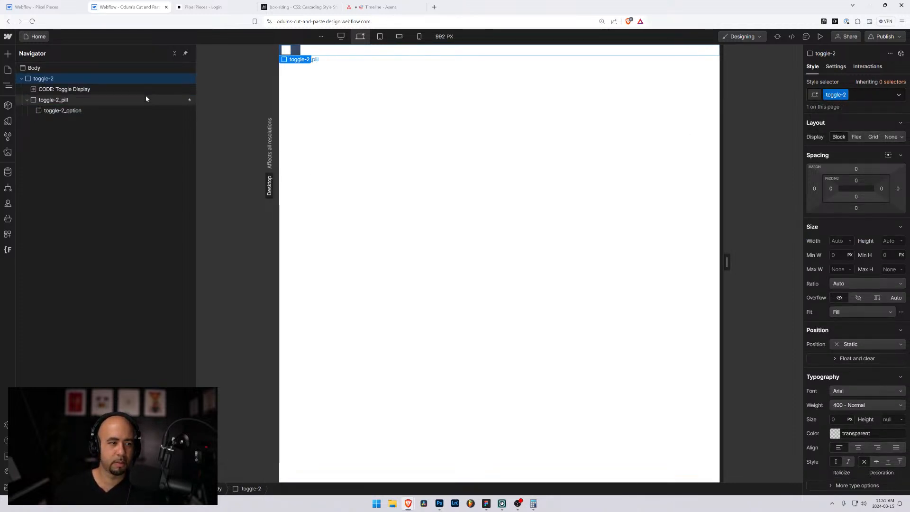
Step: In the CODE: Toggle Display embed, change the style selector to .toggle-2_pill and save the code
{"action": "left_click", "coordinate": [61, 90]}
{"action": "left_click", "coordinate": [347, 49]}
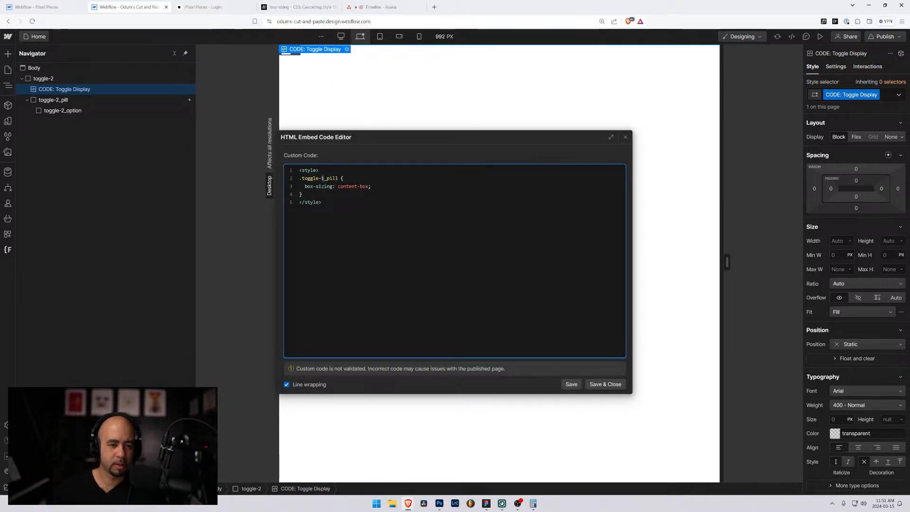
{"action": "left_click", "coordinate": [573, 388]}
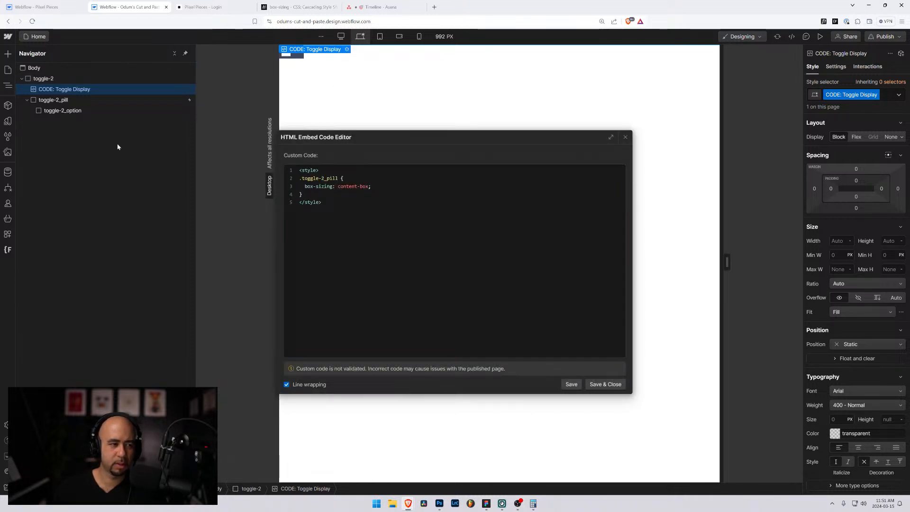
{"action": "left_click", "coordinate": [605, 384]}
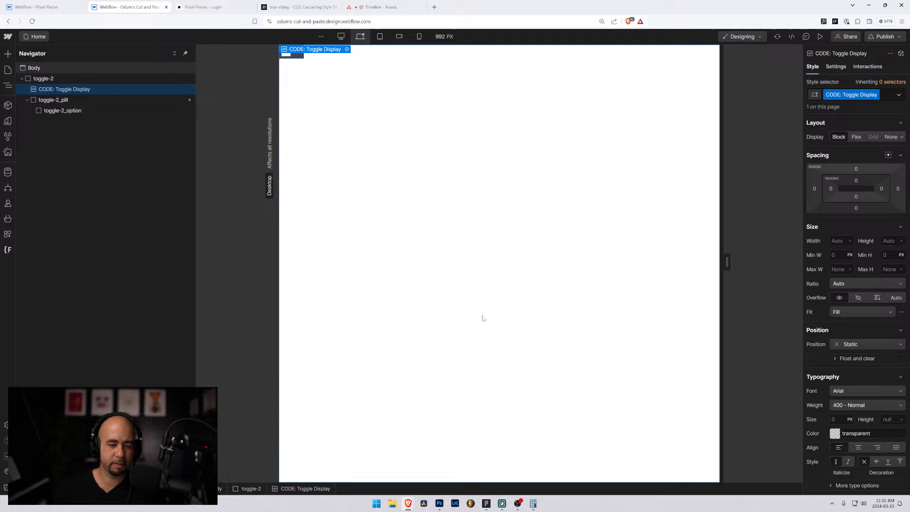
Step: In the mouse click interaction of toggle-2_pill, rename the first-click animation as Toggle 2 [ON] and save it
{"action": "left_click", "coordinate": [42, 78]}
{"action": "left_click", "coordinate": [867, 66]}
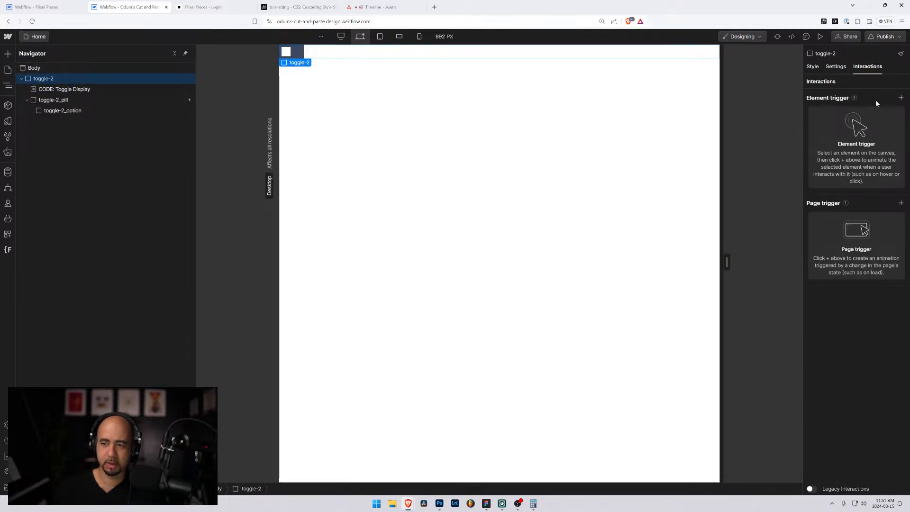
{"action": "left_click", "coordinate": [98, 100]}
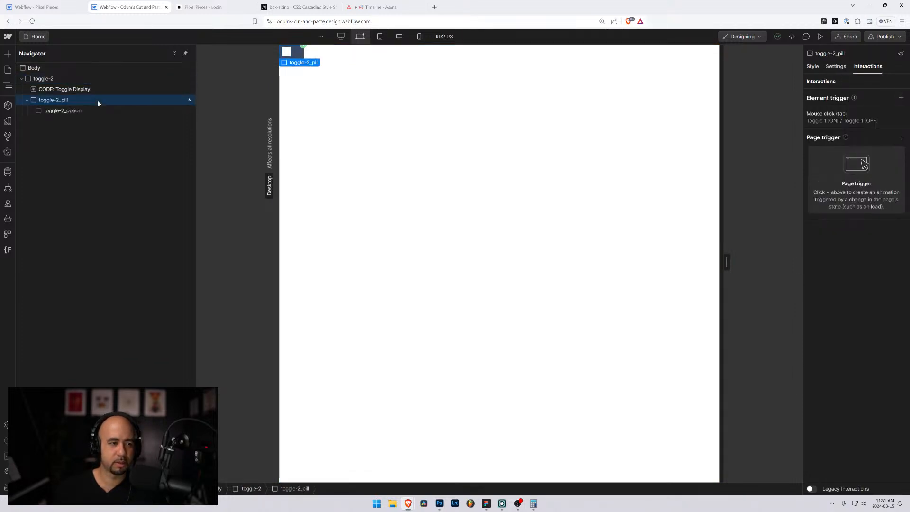
{"action": "left_click", "coordinate": [829, 119]}
{"action": "left_click", "coordinate": [840, 260]}
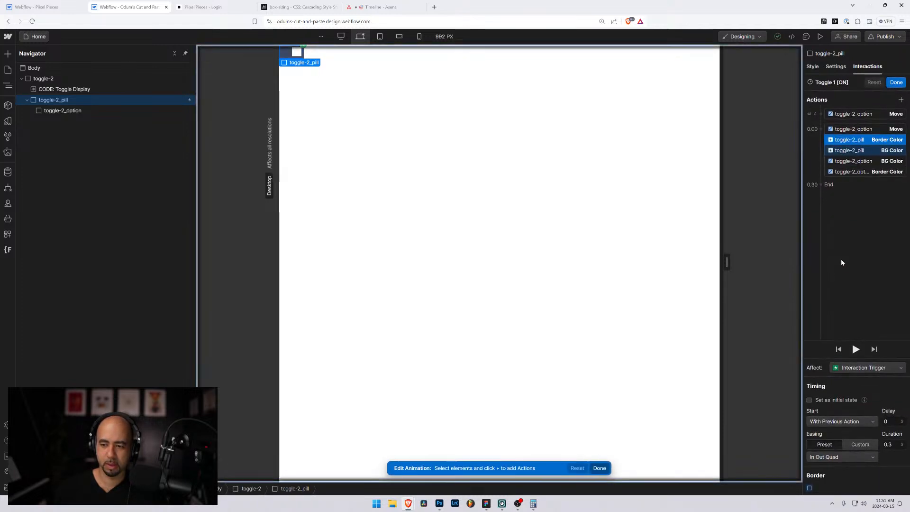
{"action": "double_click", "coordinate": [851, 82]}
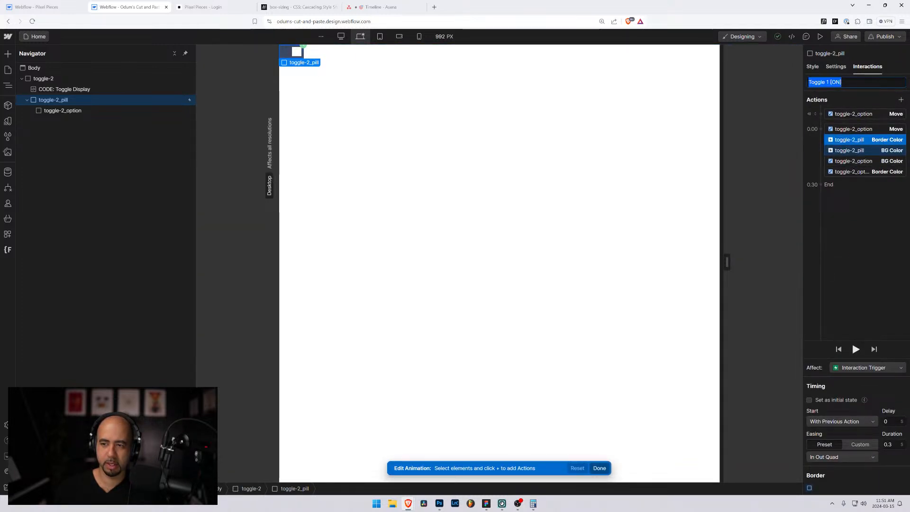
{"action": "left_click", "coordinate": [828, 82]}
{"action": "type", "text": "2"}
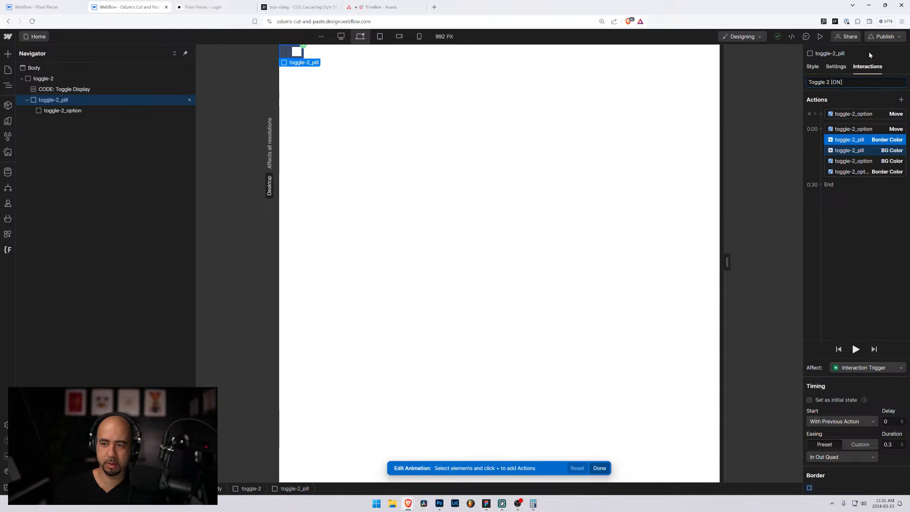
{"action": "key", "text": "Return"}
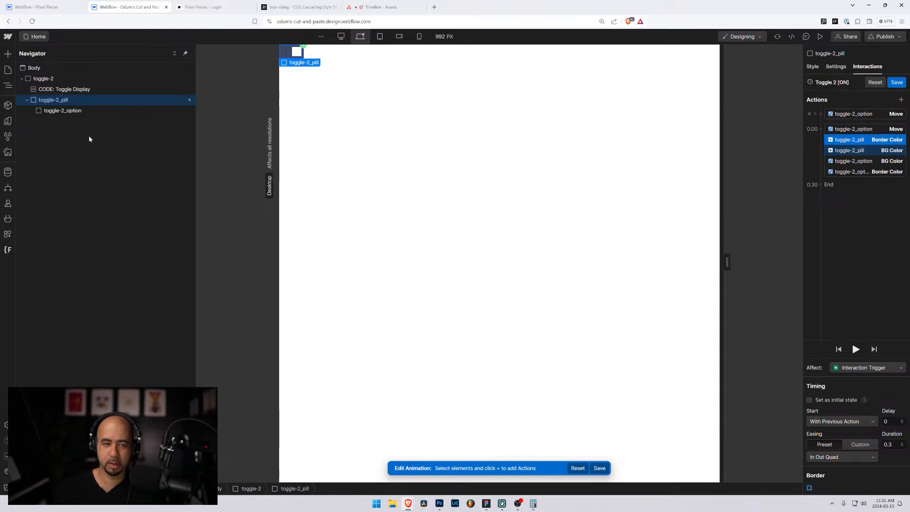
{"action": "left_click", "coordinate": [896, 82]}
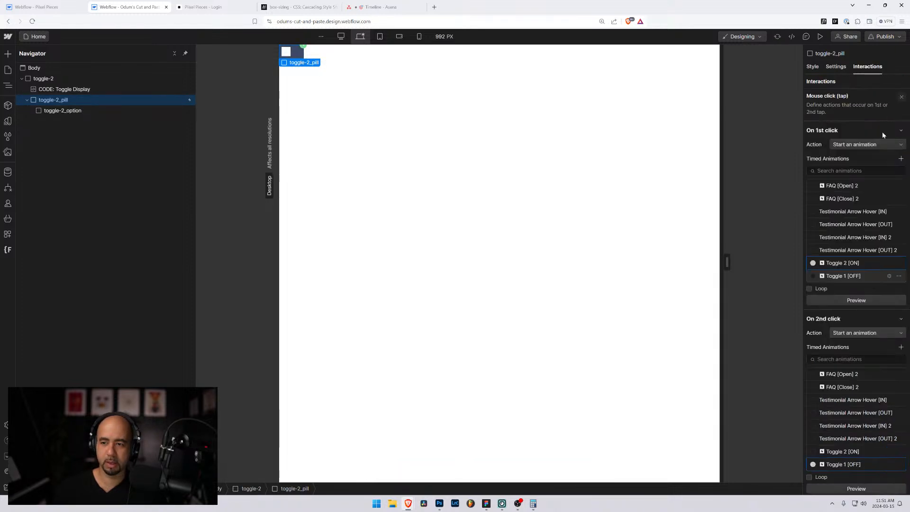
Step: Rename the second-click animation of toggle-2_pill as Toggle 2 [OFF] and save it
{"action": "scroll", "coordinate": [888, 359], "scroll_direction": "down", "scroll_amount": 2}
{"action": "left_click", "coordinate": [890, 361]}
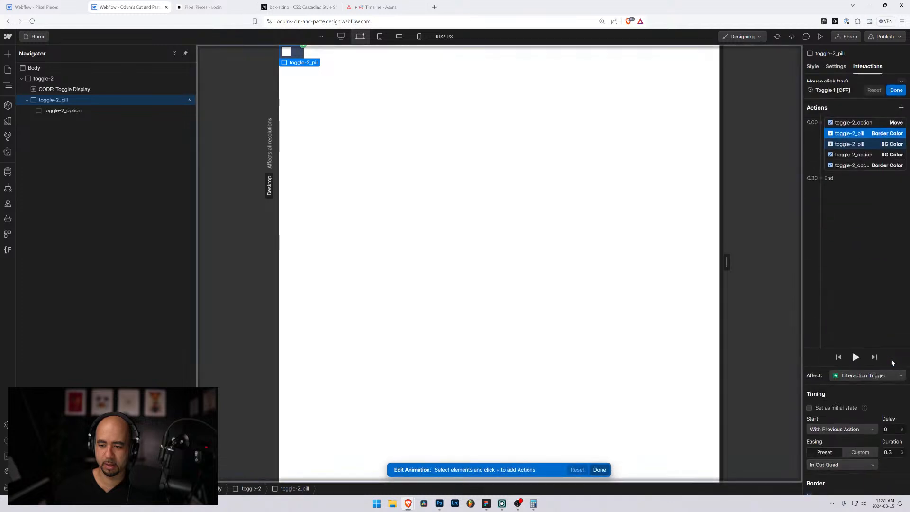
{"action": "left_click", "coordinate": [838, 82]}
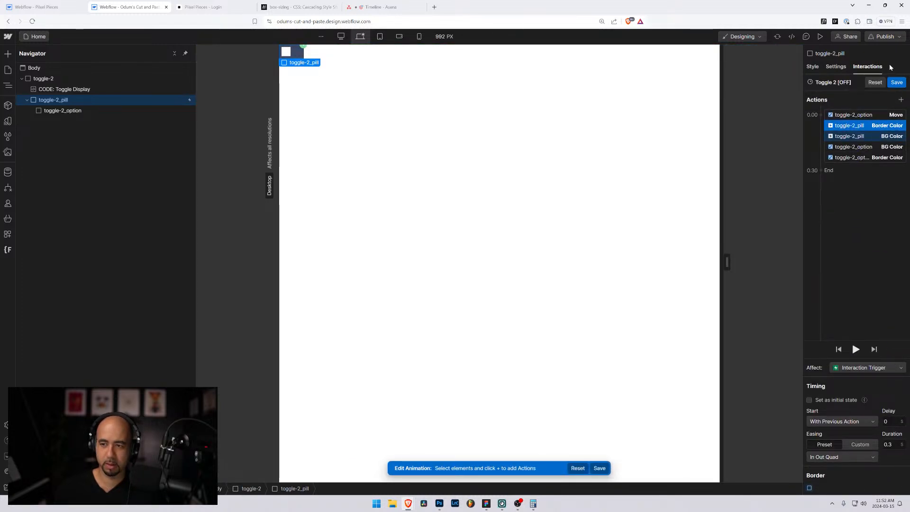
{"action": "left_click", "coordinate": [895, 83]}
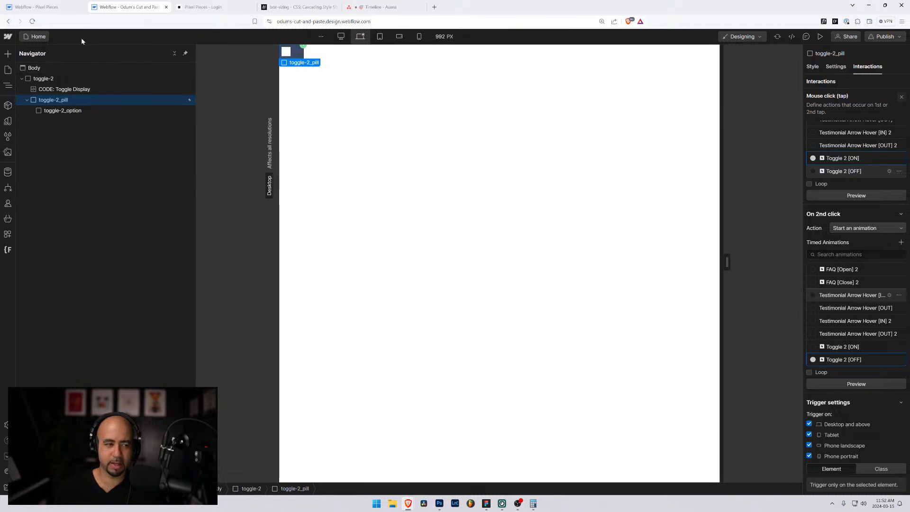
Step: Copy the toggle-2 wrapper and, in the Pixel Pieces project, replace toggle-1 inside padding-global with the copied wrapper
{"action": "left_click", "coordinate": [30, 80]}
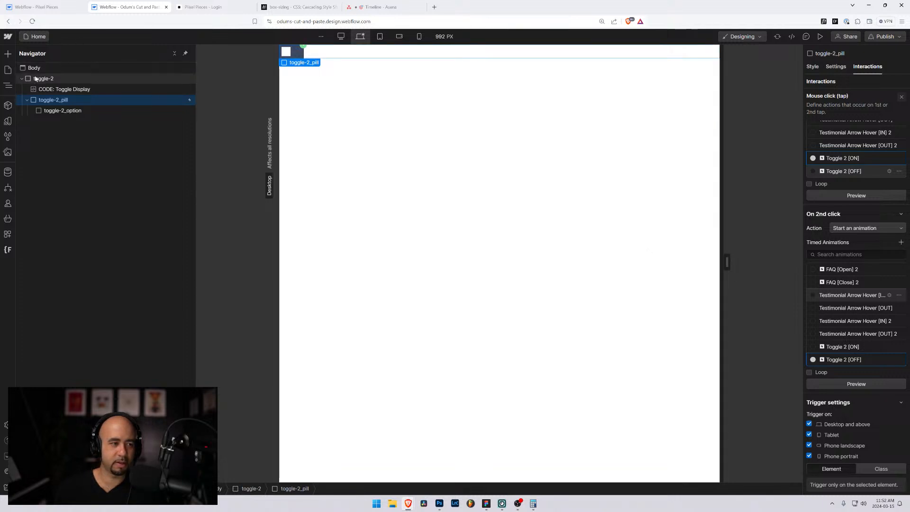
{"action": "left_click", "coordinate": [36, 6]}
{"action": "left_click", "coordinate": [67, 132]}
{"action": "left_click", "coordinate": [66, 142]}
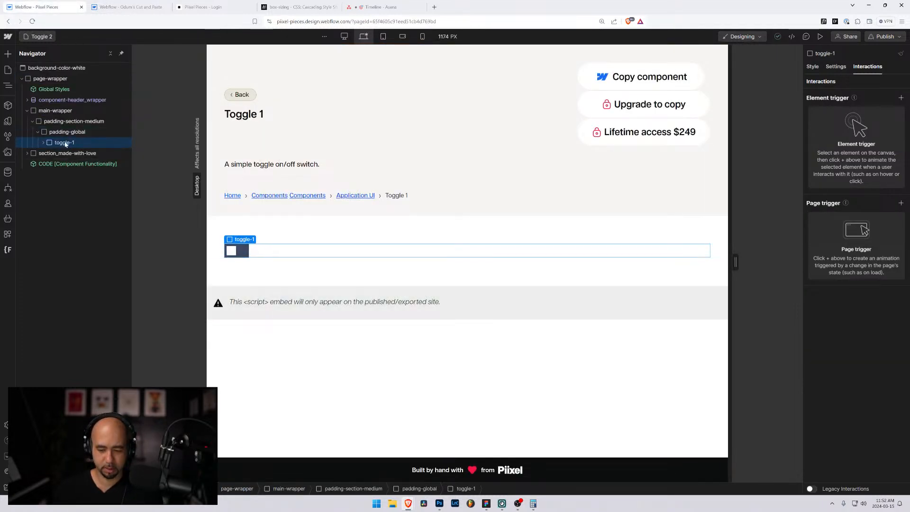
{"action": "key", "text": "Delete"}
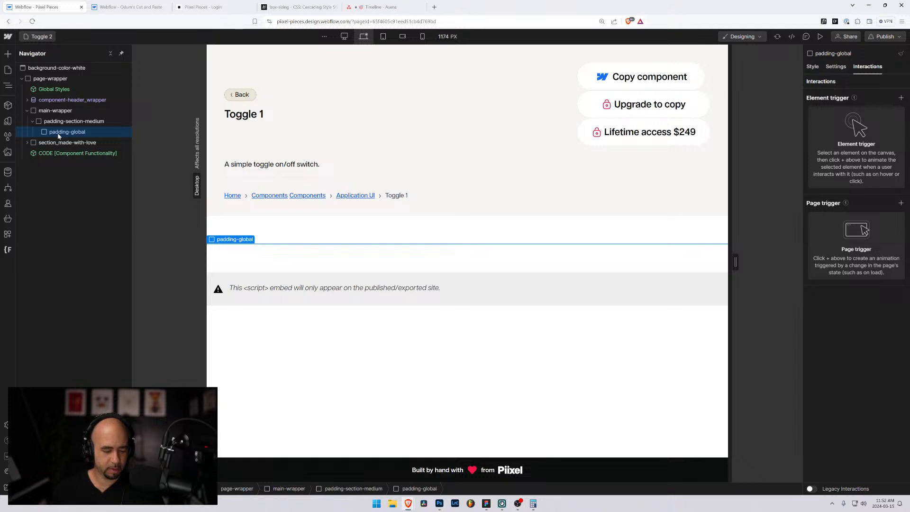
{"action": "key", "text": "ctrl+v"}
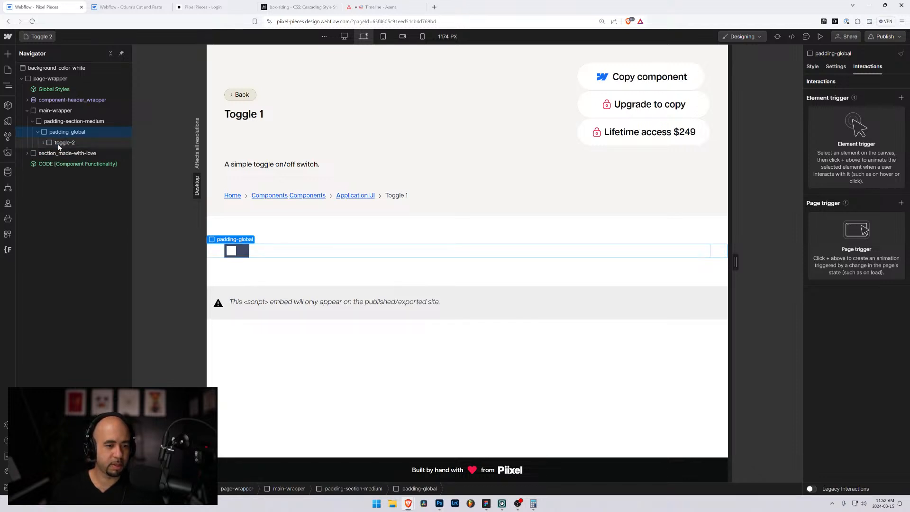
Step: Set the background color of toggle-2_pill to the neutral 700 variable
{"action": "left_click", "coordinate": [43, 142]}
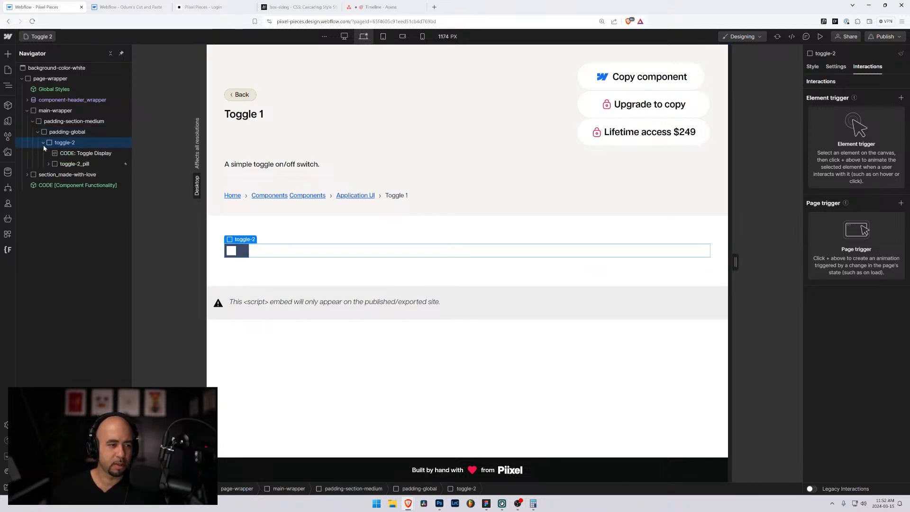
{"action": "left_click", "coordinate": [67, 163]}
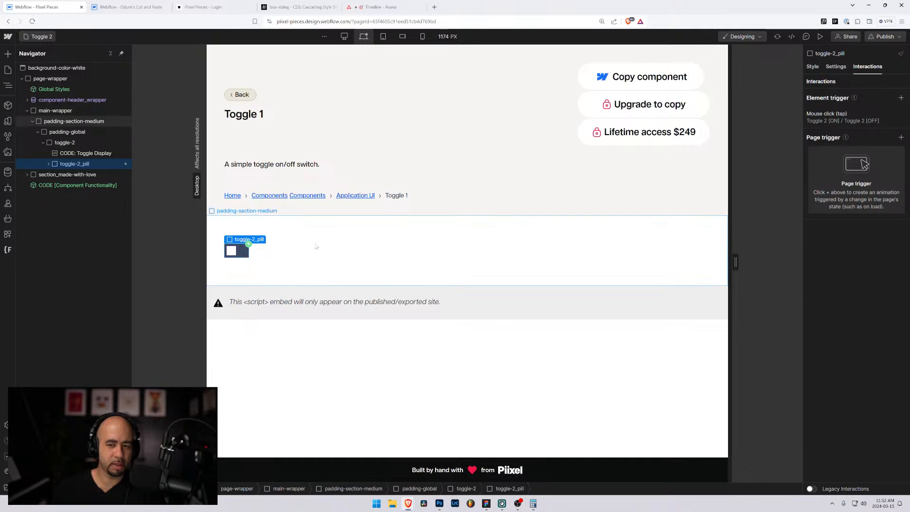
{"action": "left_click", "coordinate": [813, 67]}
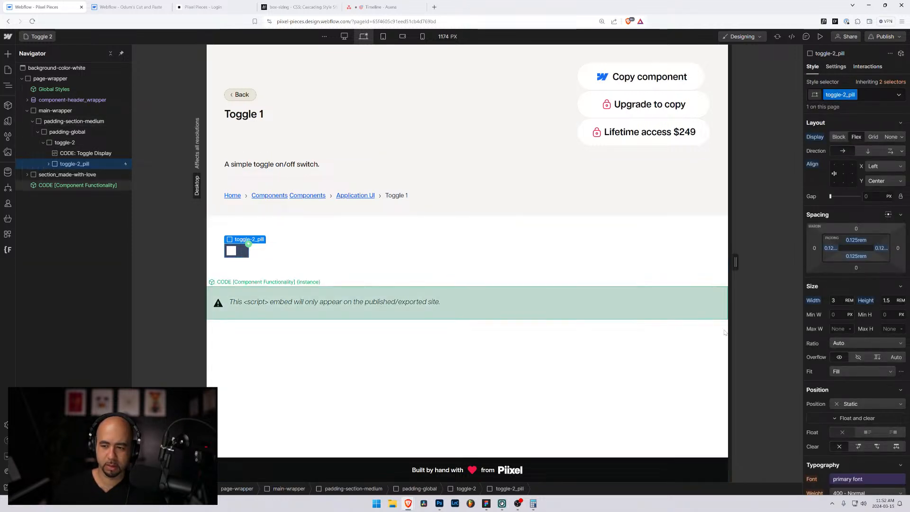
{"action": "scroll", "coordinate": [834, 300], "scroll_direction": "down", "scroll_amount": 2}
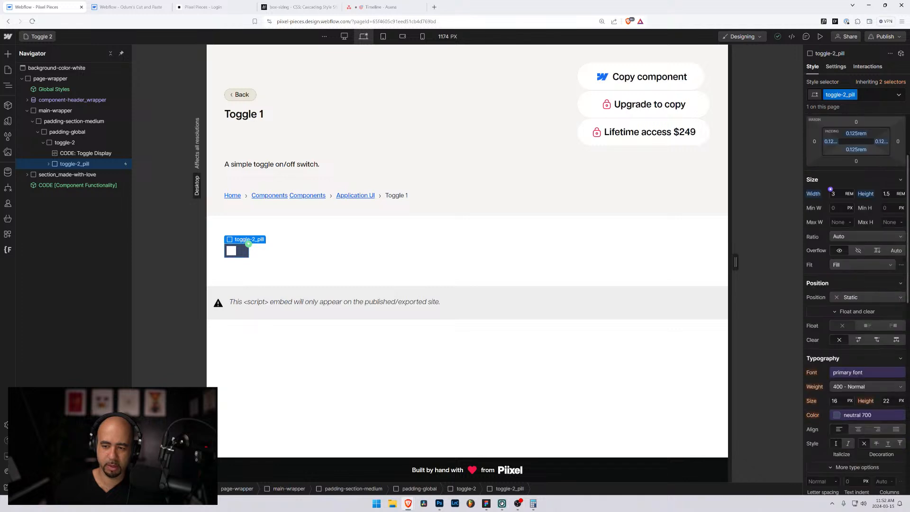
{"action": "scroll", "coordinate": [833, 299], "scroll_direction": "up", "scroll_amount": 2}
{"action": "scroll", "coordinate": [881, 297], "scroll_direction": "down", "scroll_amount": 8}
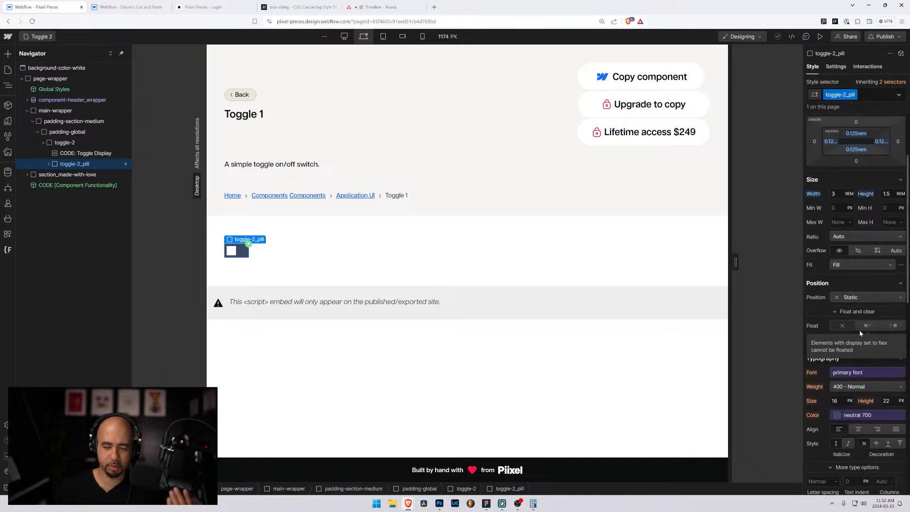
{"action": "scroll", "coordinate": [847, 447], "scroll_direction": "down", "scroll_amount": 2}
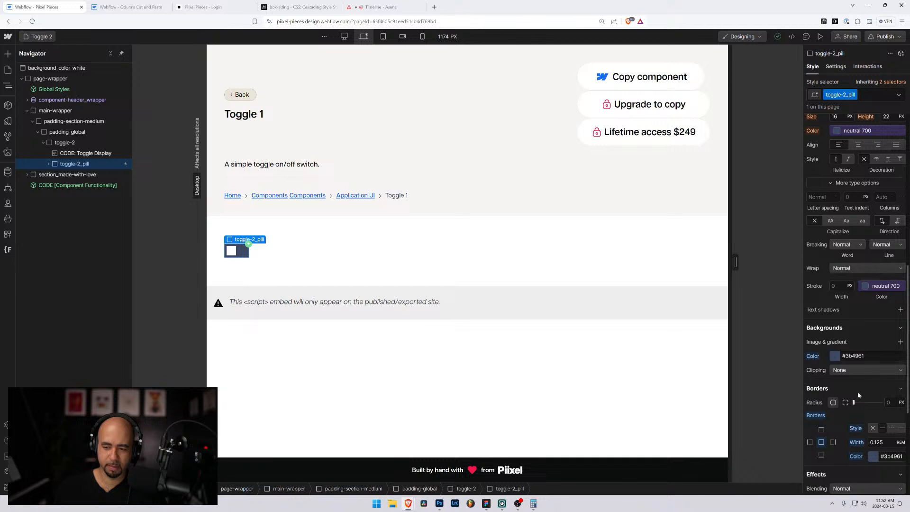
{"action": "left_click", "coordinate": [830, 352]}
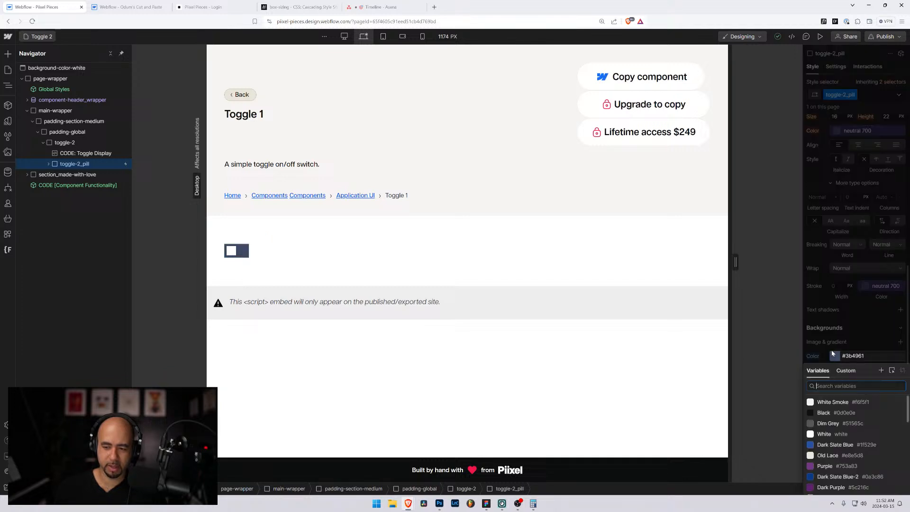
{"action": "left_click", "coordinate": [832, 402]}
{"action": "type", "text": "700"}
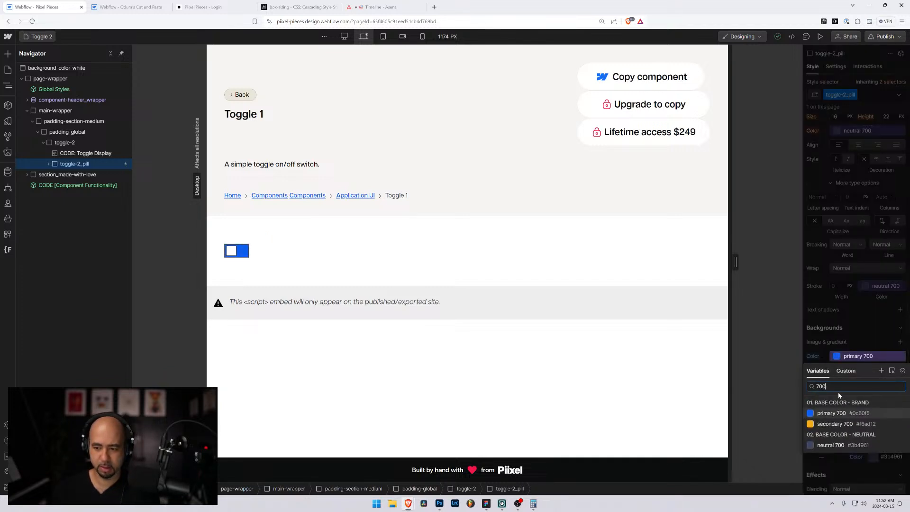
{"action": "left_click", "coordinate": [833, 443]}
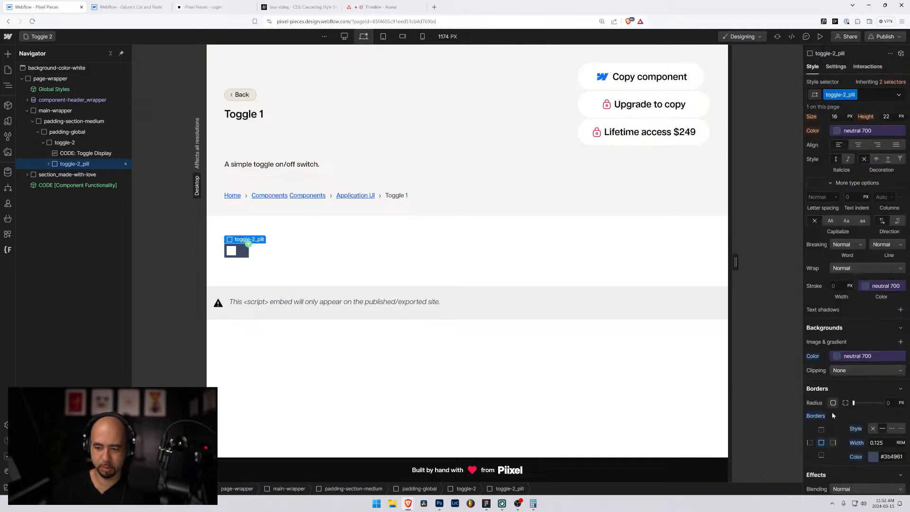
Step: Set the border color of toggle-2_pill to the neutral 700 variable
{"action": "left_click", "coordinate": [870, 454]}
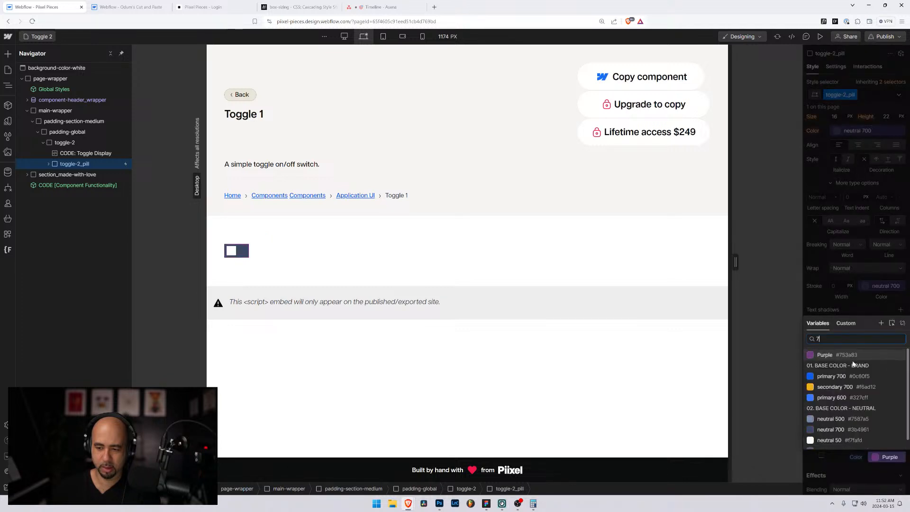
{"action": "type", "text": "700"}
{"action": "left_click", "coordinate": [830, 442]}
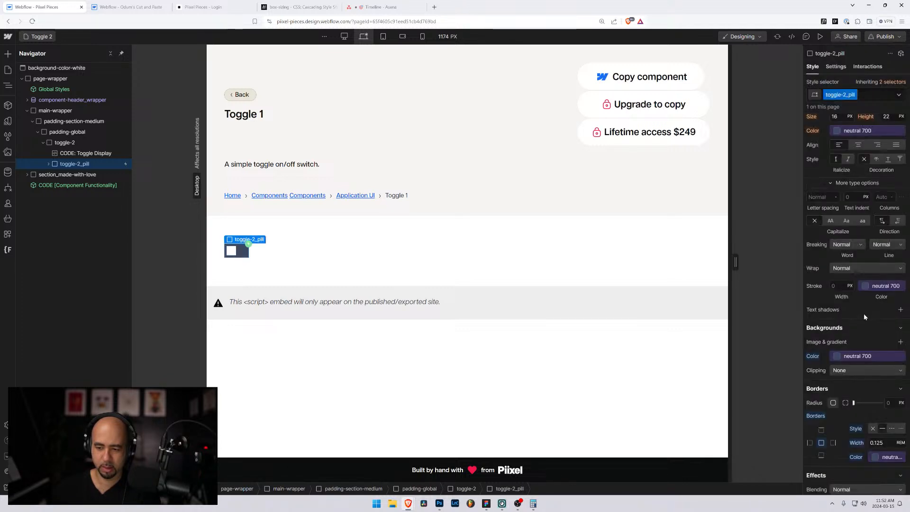
{"action": "scroll", "coordinate": [865, 325], "scroll_direction": "down", "scroll_amount": 3}
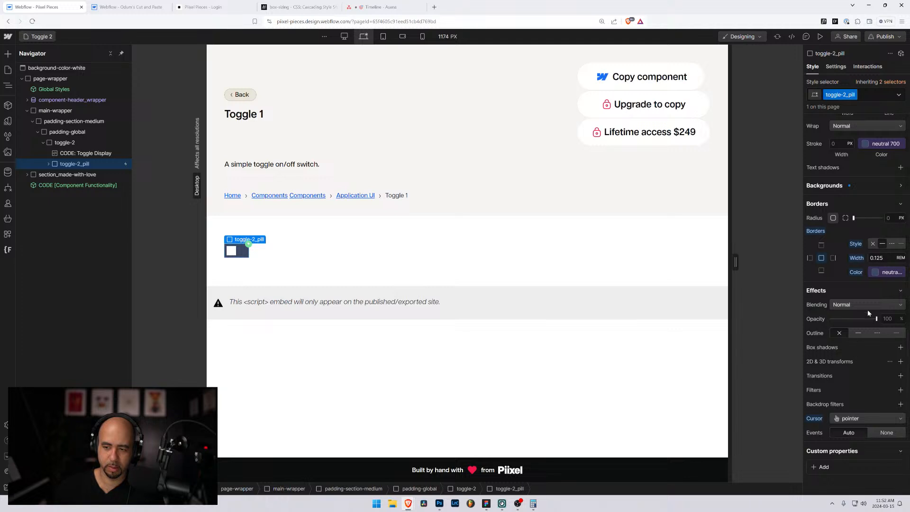
{"action": "scroll", "coordinate": [833, 354], "scroll_direction": "down", "scroll_amount": 1}
{"action": "scroll", "coordinate": [834, 353], "scroll_direction": "up", "scroll_amount": 5}
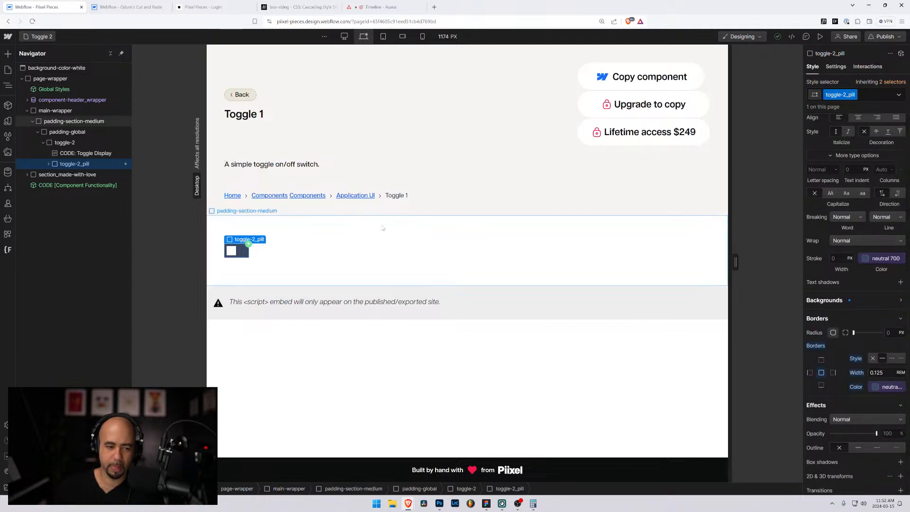
Step: Set the border color of toggle-2_option to the neutral 700 variable
{"action": "left_click", "coordinate": [268, 260]}
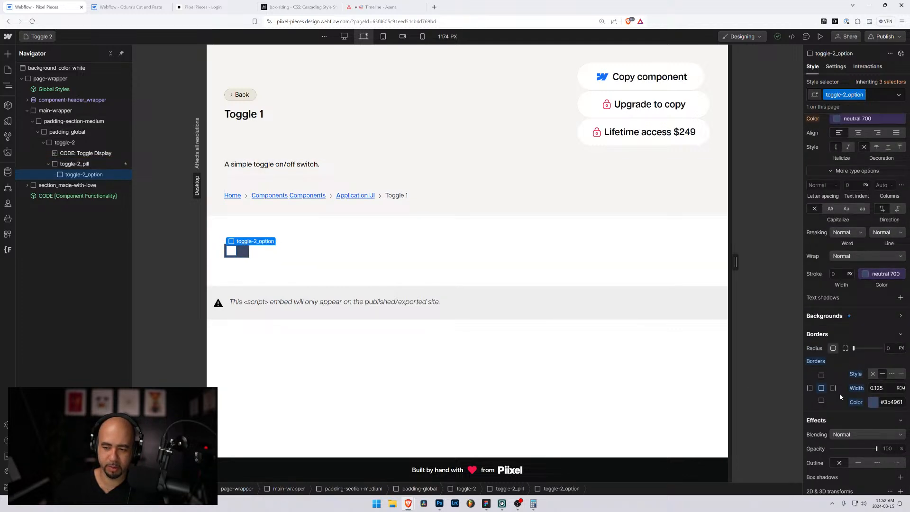
{"action": "left_click", "coordinate": [871, 401]}
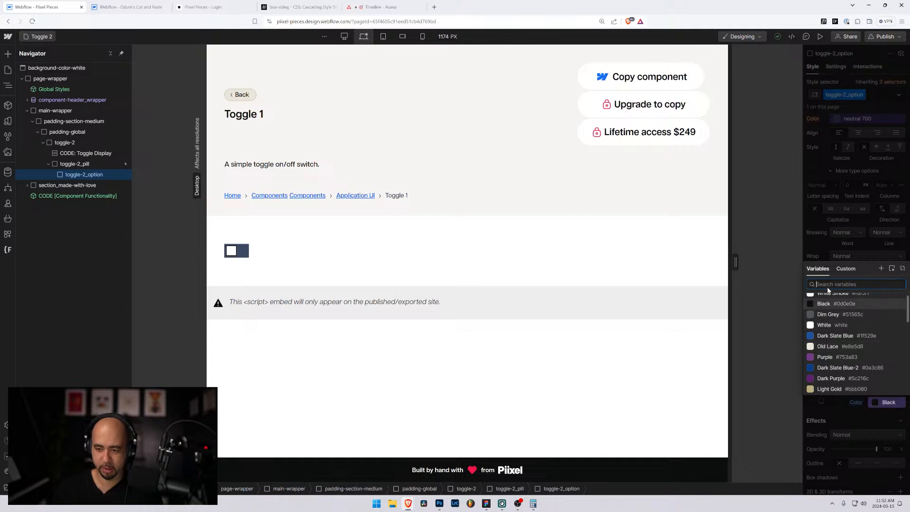
{"action": "type", "text": "700"}
{"action": "left_click", "coordinate": [847, 386]}
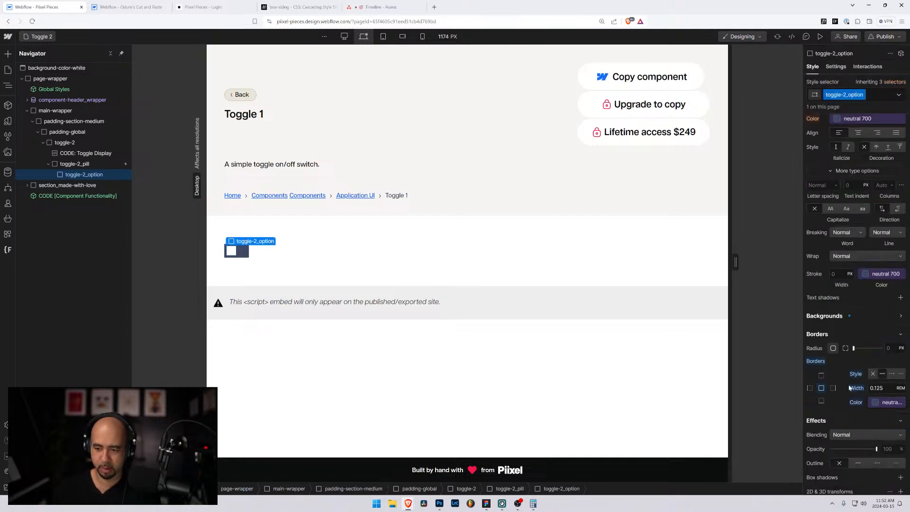
Step: Set the background color of toggle-2_option to the white variable from the Base Color - Neutral group
{"action": "scroll", "coordinate": [851, 366], "scroll_direction": "up", "scroll_amount": 4}
{"action": "scroll", "coordinate": [847, 359], "scroll_direction": "down", "scroll_amount": 7}
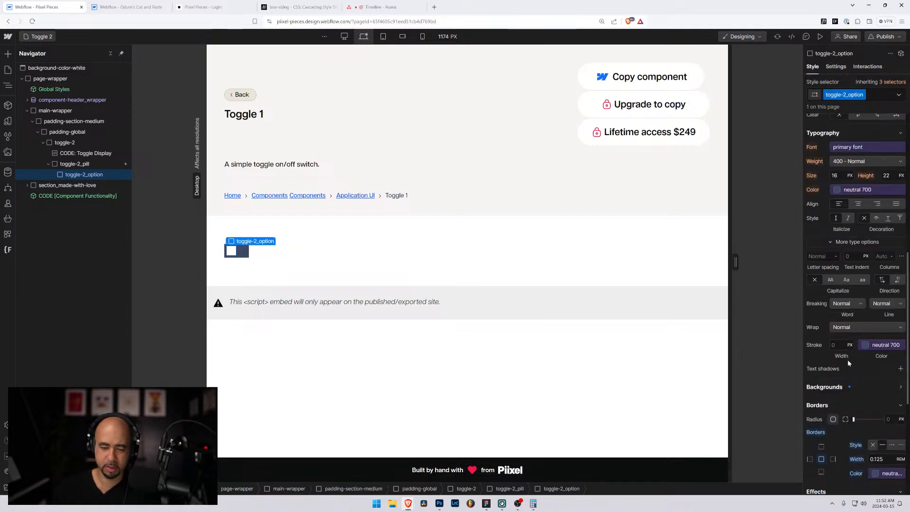
{"action": "scroll", "coordinate": [844, 359], "scroll_direction": "up", "scroll_amount": 3}
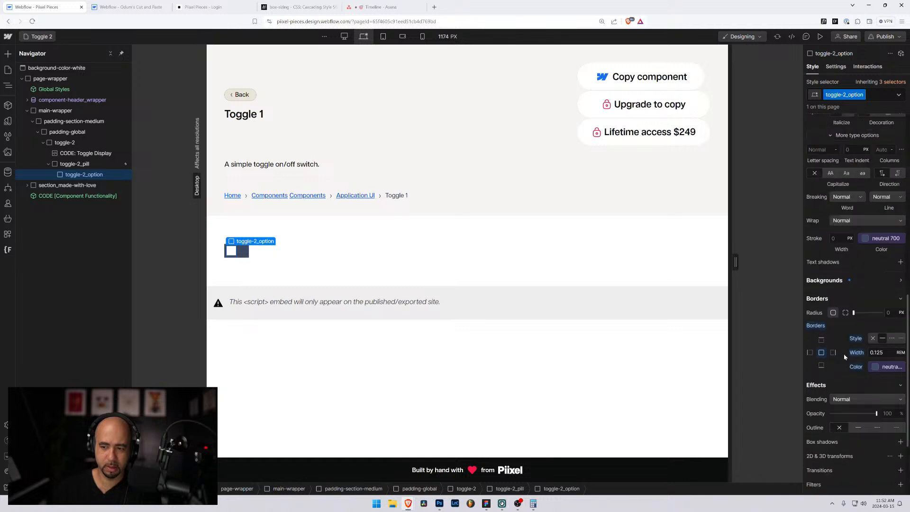
{"action": "left_click", "coordinate": [821, 280]}
{"action": "left_click", "coordinate": [834, 308]}
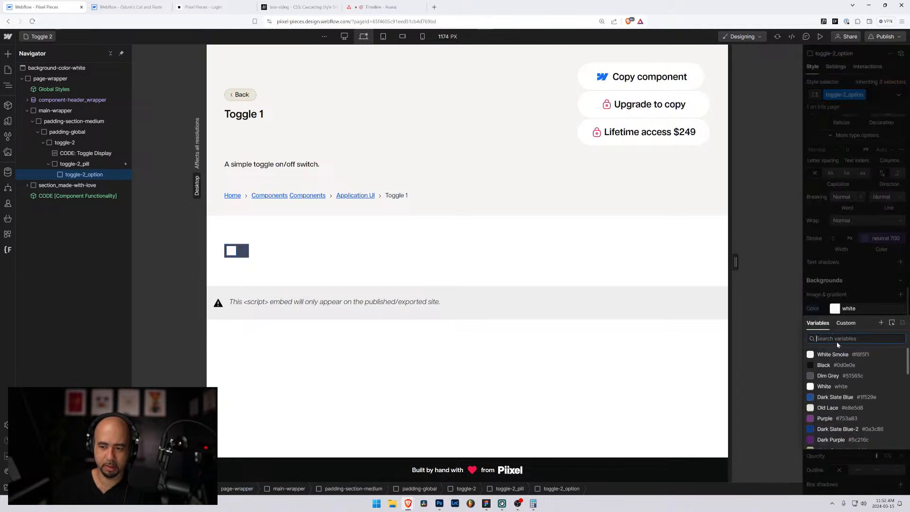
{"action": "type", "text": "wh"}
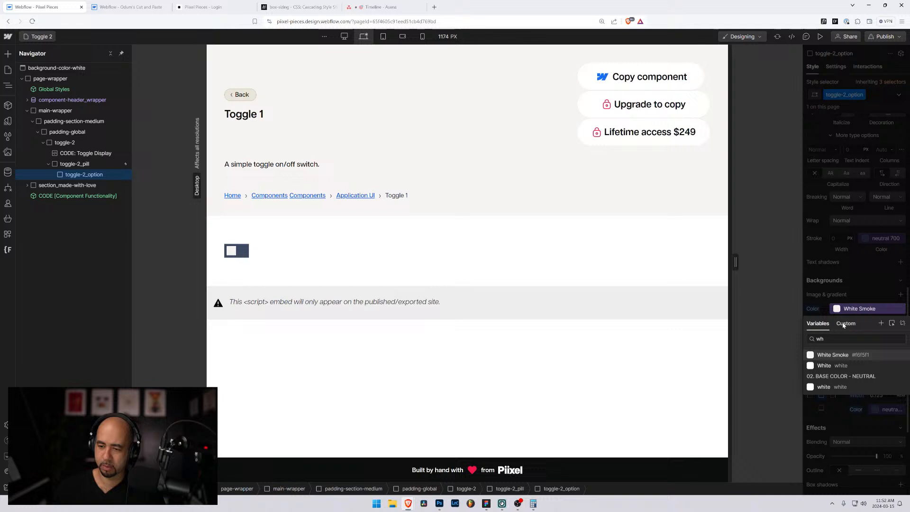
{"action": "left_click", "coordinate": [824, 386]}
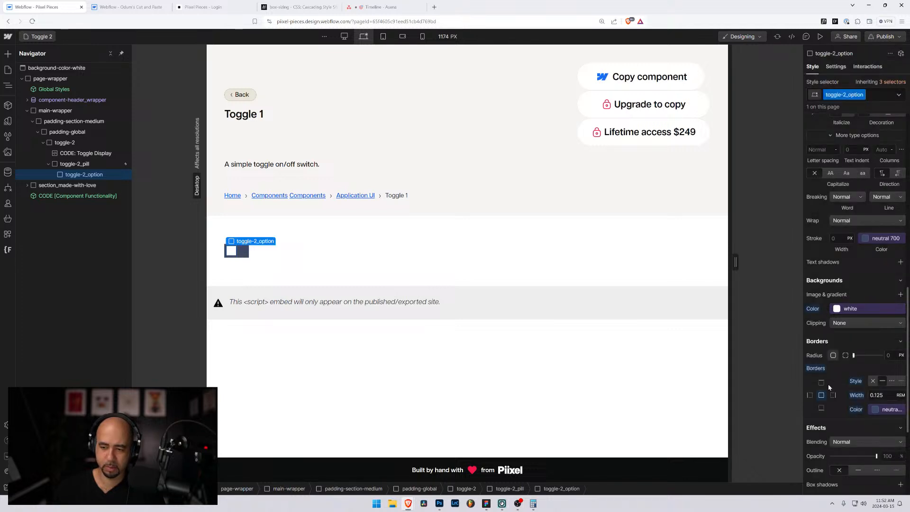
Step: Set the border radius of both toggle-2_pill and toggle-2_option to 1.5 rem
{"action": "left_click", "coordinate": [243, 254]}
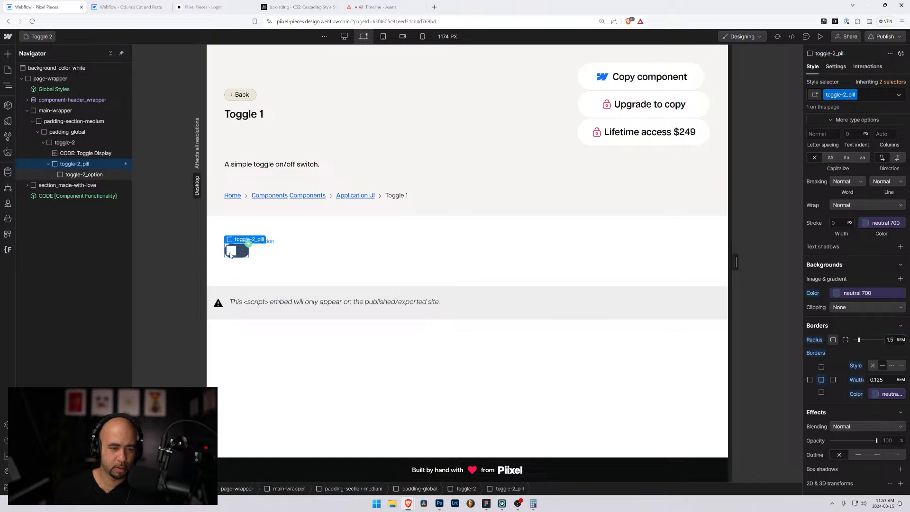
{"action": "left_click", "coordinate": [232, 250]}
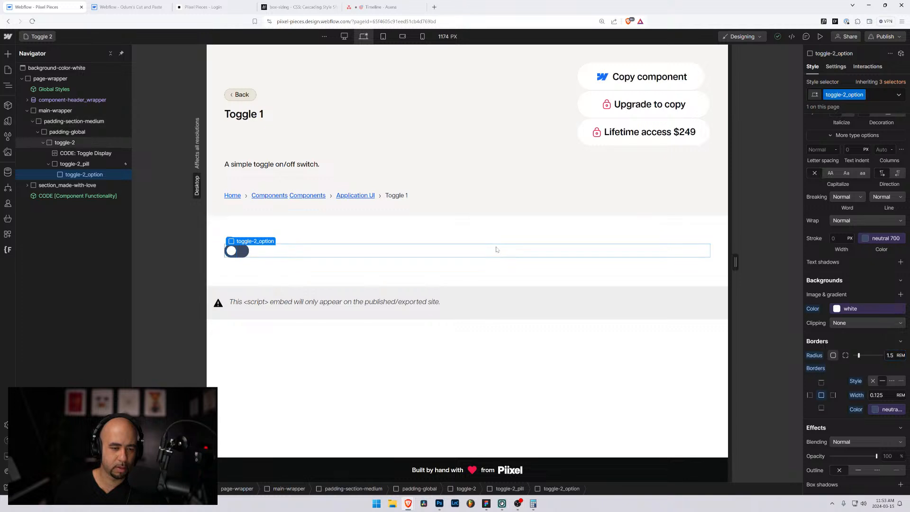
{"action": "left_click", "coordinate": [497, 249]}
{"action": "left_click", "coordinate": [374, 230]}
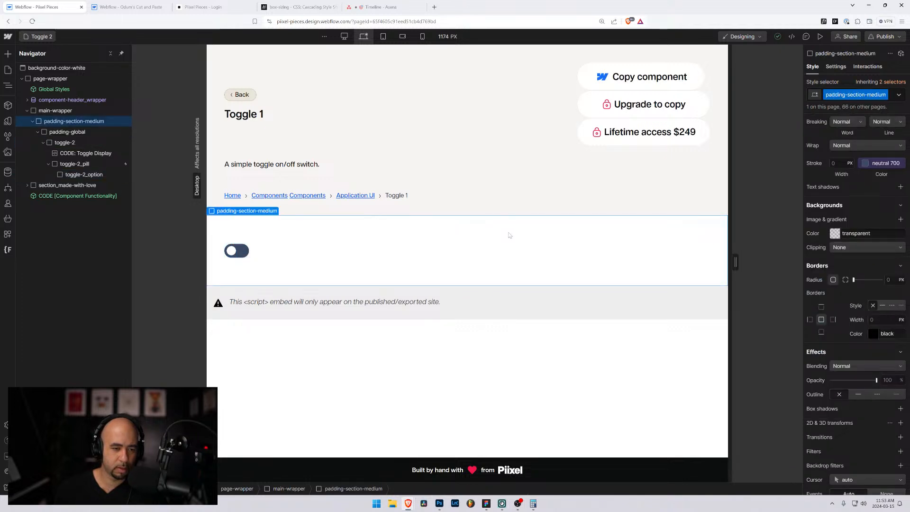
Step: Preview the Toggle 2 page, switch the toggle on and off several times to test its animation, and exit the preview
{"action": "key", "text": "ctrl+shift+p"}
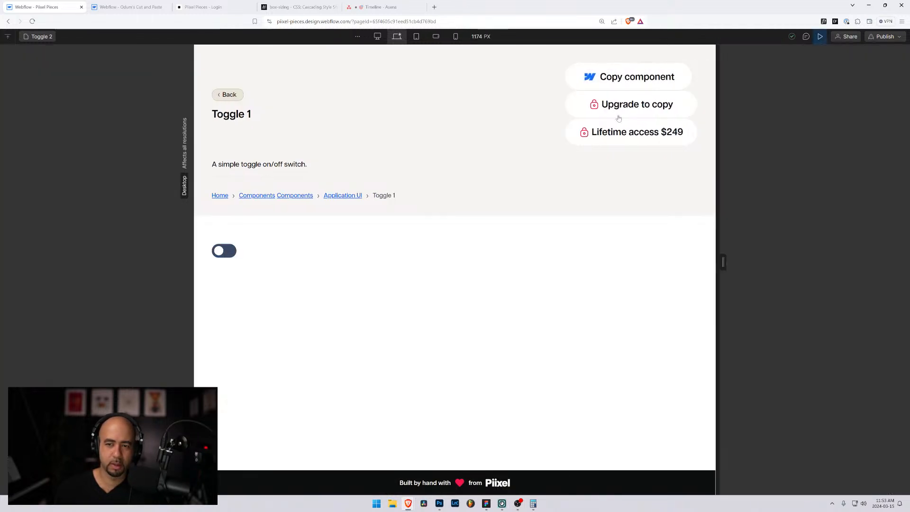
{"action": "left_click", "coordinate": [222, 254]}
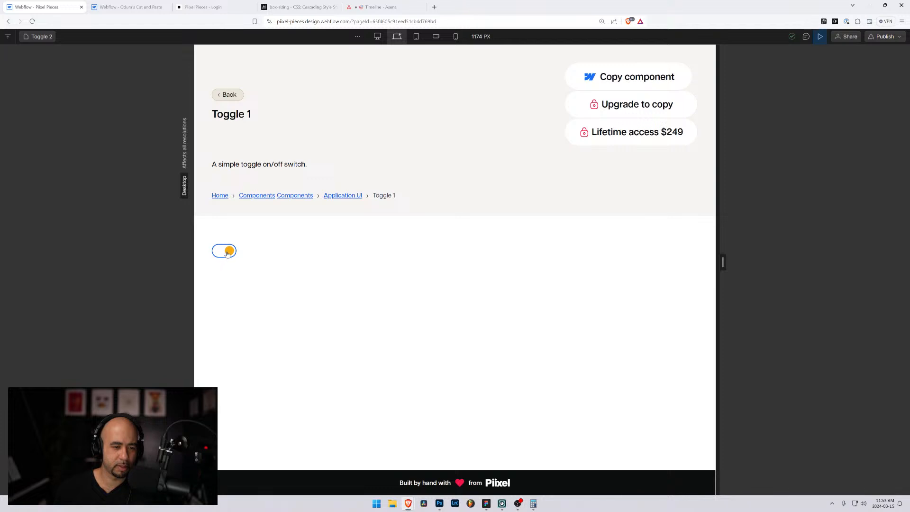
{"action": "left_click", "coordinate": [227, 254]}
{"action": "left_click", "coordinate": [224, 256]}
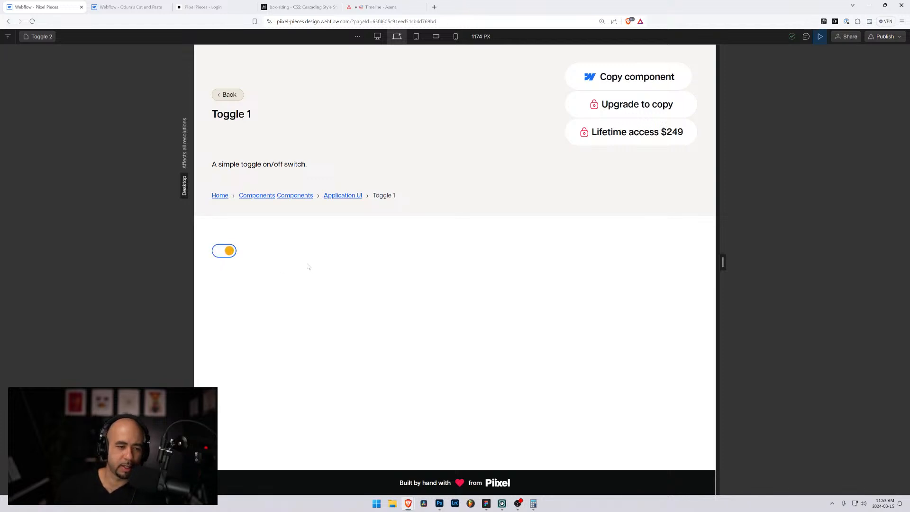
{"action": "left_click", "coordinate": [224, 256]}
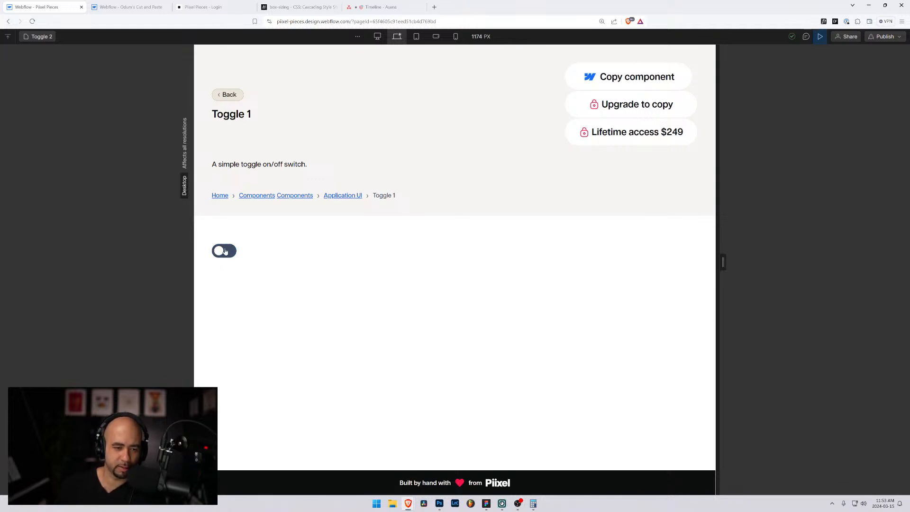
{"action": "left_click", "coordinate": [225, 251]}
{"action": "left_click", "coordinate": [223, 252]}
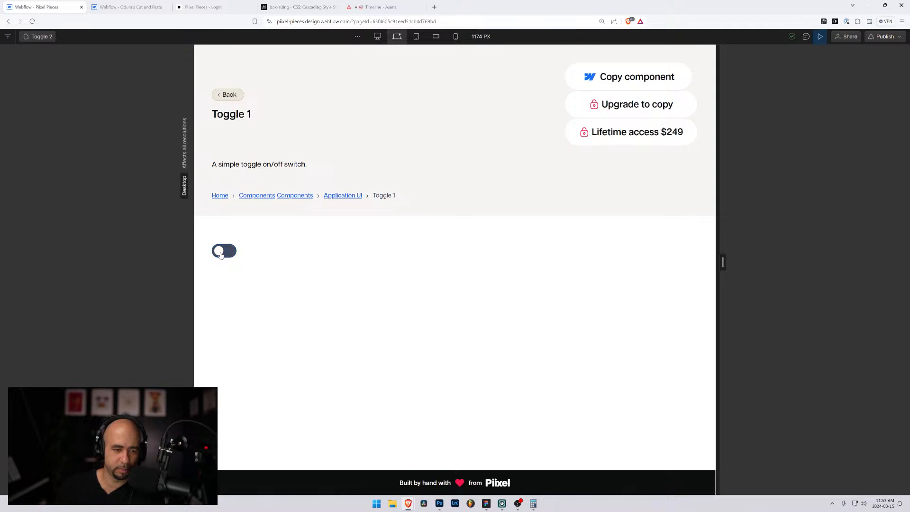
{"action": "left_click", "coordinate": [226, 254]}
{"action": "left_click", "coordinate": [223, 255]}
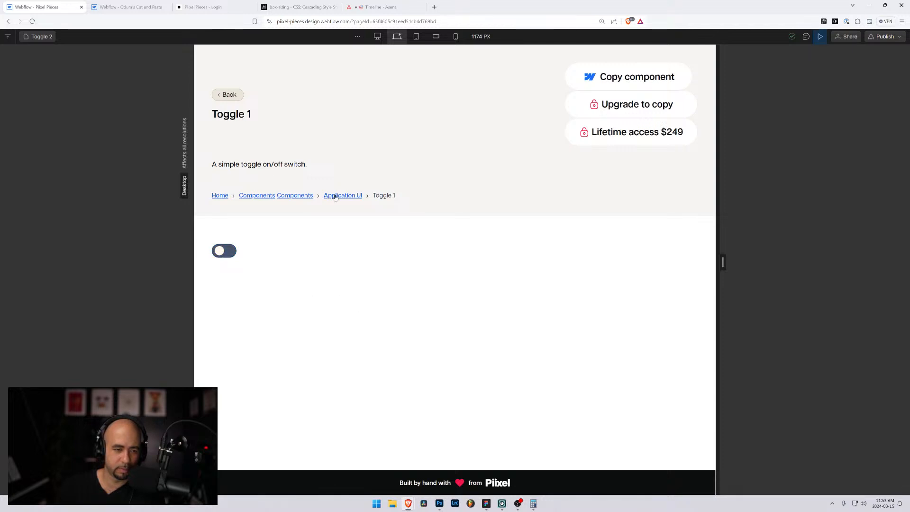
{"action": "left_click", "coordinate": [819, 38]}
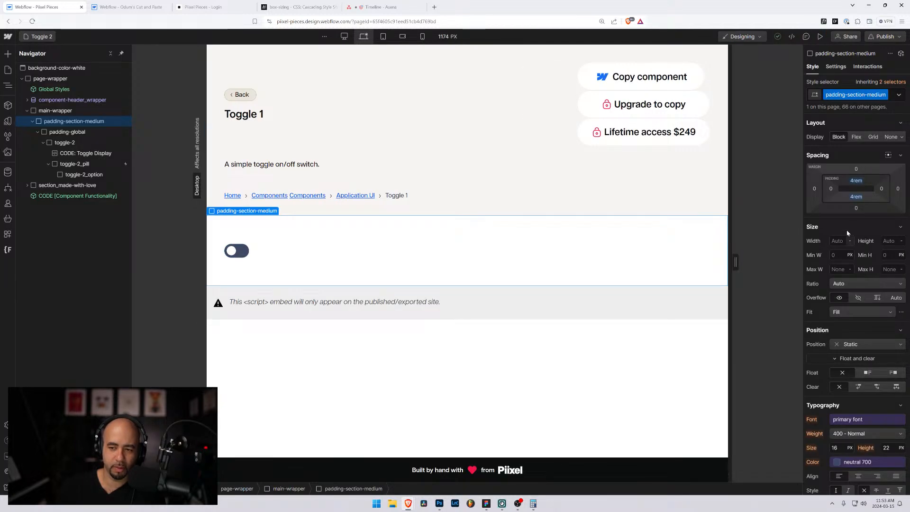
Step: Set the width of toggle-2_pill to 5 rem and test the toggle's movement in the page preview
{"action": "left_click", "coordinate": [243, 251]}
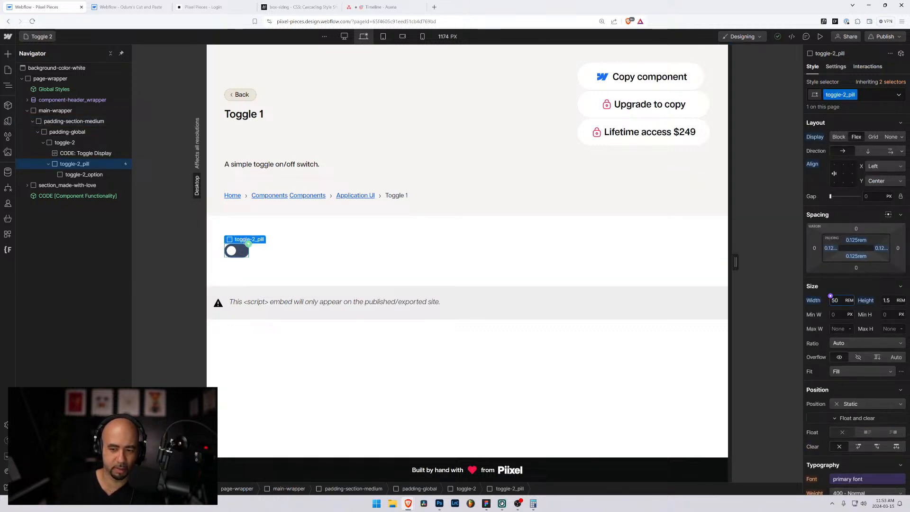
{"action": "type", "text": "5"}
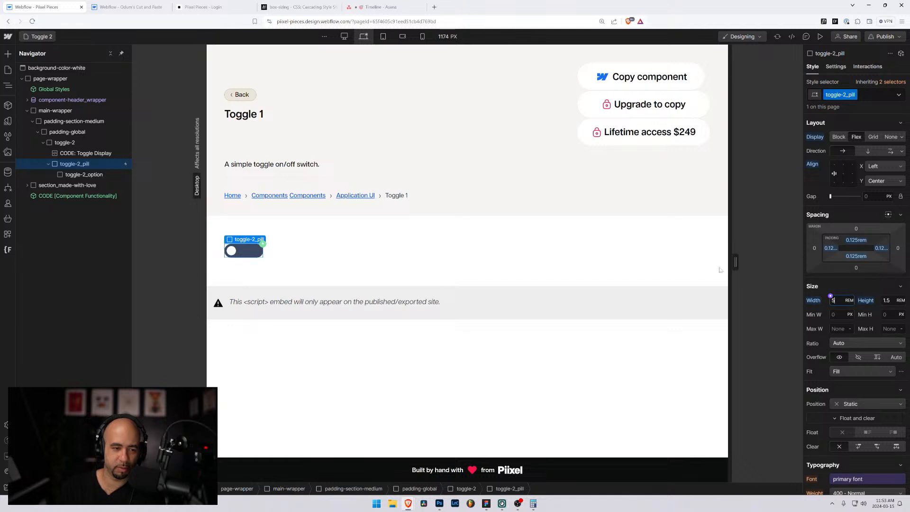
{"action": "left_click", "coordinate": [819, 37]}
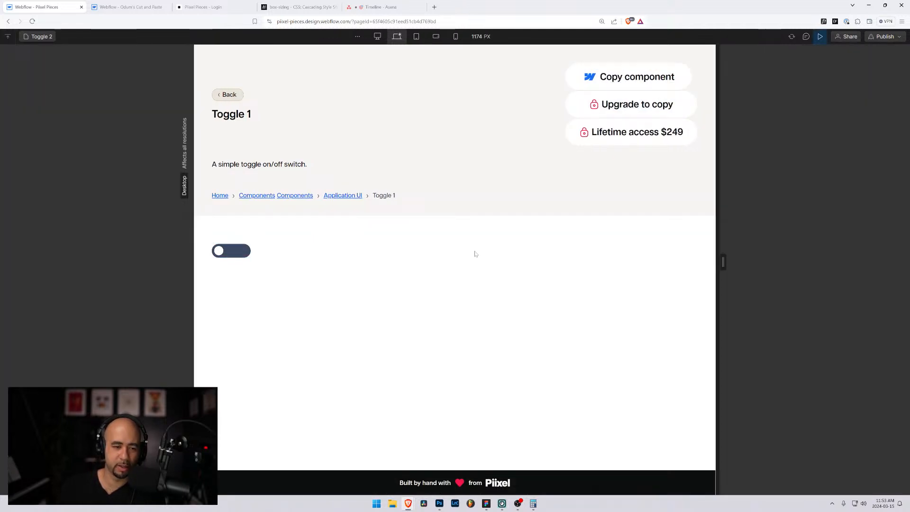
{"action": "left_click", "coordinate": [234, 251]}
{"action": "left_click", "coordinate": [236, 256]}
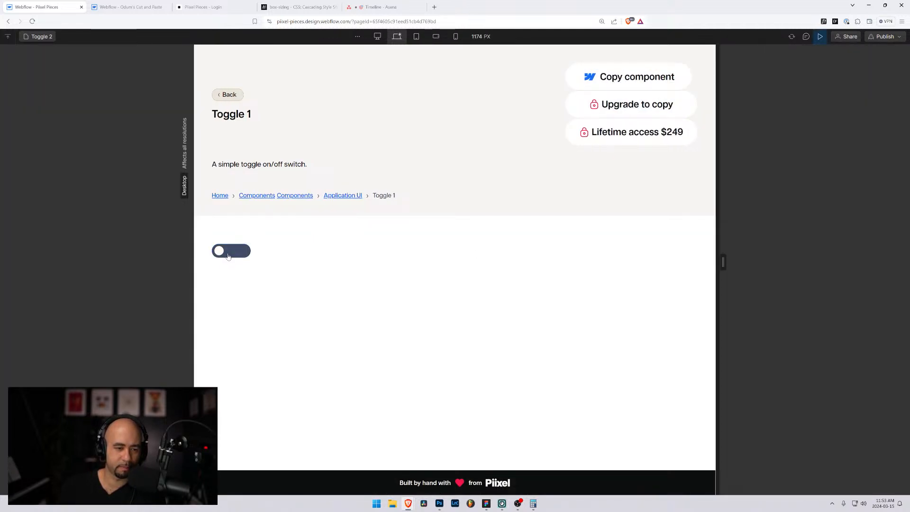
{"action": "left_click", "coordinate": [218, 256]}
{"action": "left_click", "coordinate": [219, 256]}
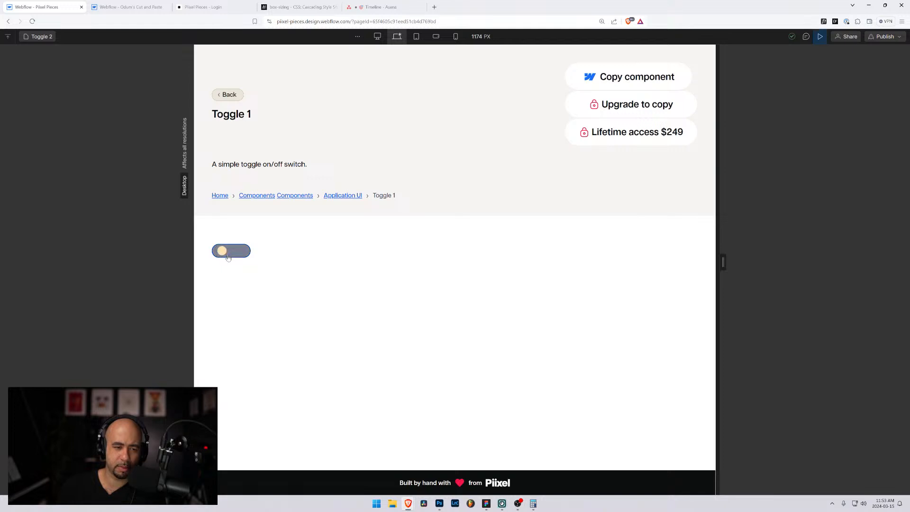
{"action": "left_click", "coordinate": [219, 256]}
{"action": "left_click", "coordinate": [821, 37]}
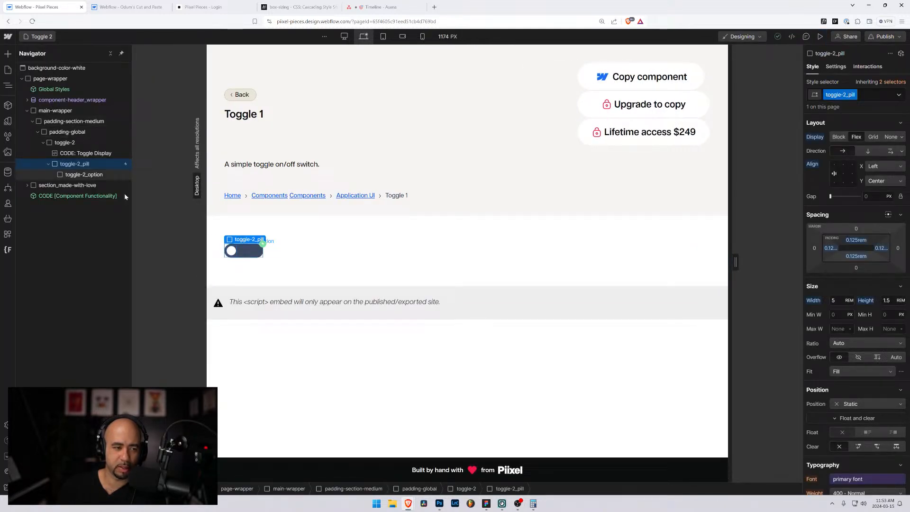
Step: Compare the size settings of toggle-2_pill and its child toggle-2_option
{"action": "left_click", "coordinate": [89, 175]}
{"action": "left_click", "coordinate": [79, 164]}
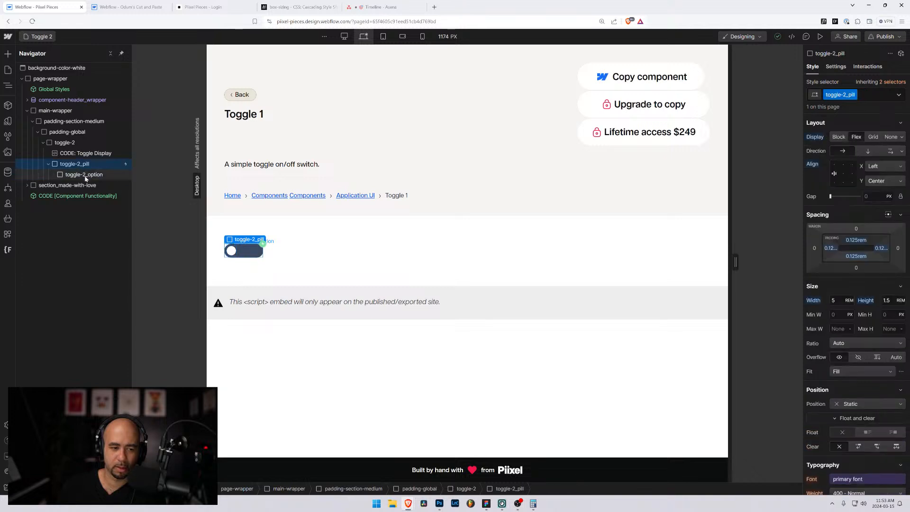
{"action": "left_click", "coordinate": [84, 174]}
{"action": "left_click", "coordinate": [76, 164]}
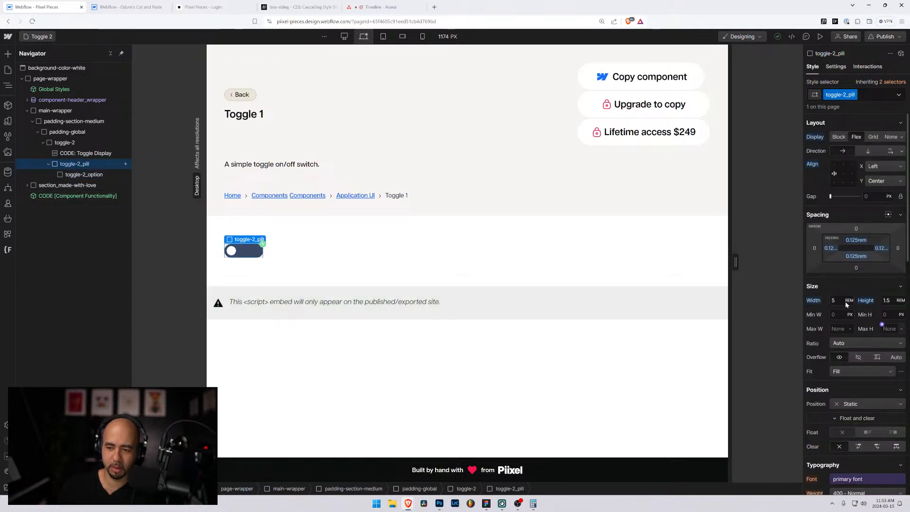
{"action": "left_click", "coordinate": [236, 251]}
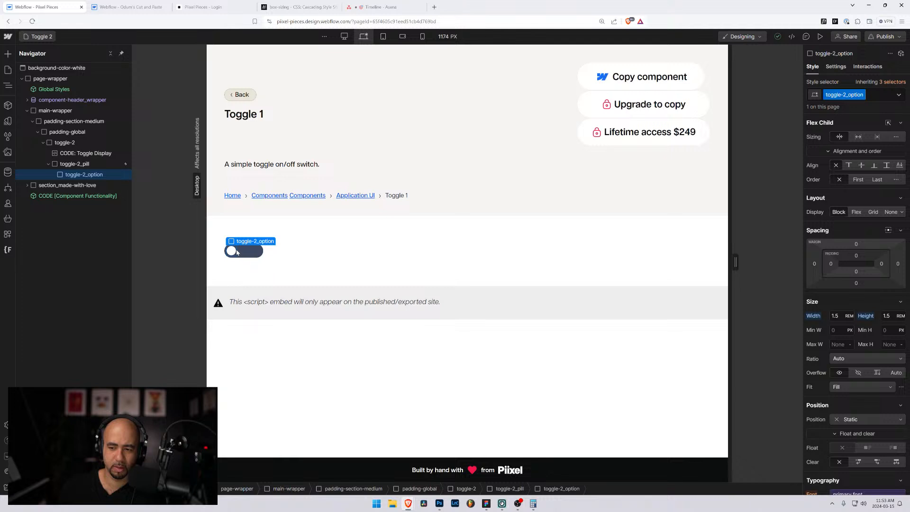
Step: Open the Toggle 2 [ON] animation from the mouse click trigger of toggle-2_pill
{"action": "left_click", "coordinate": [87, 164]}
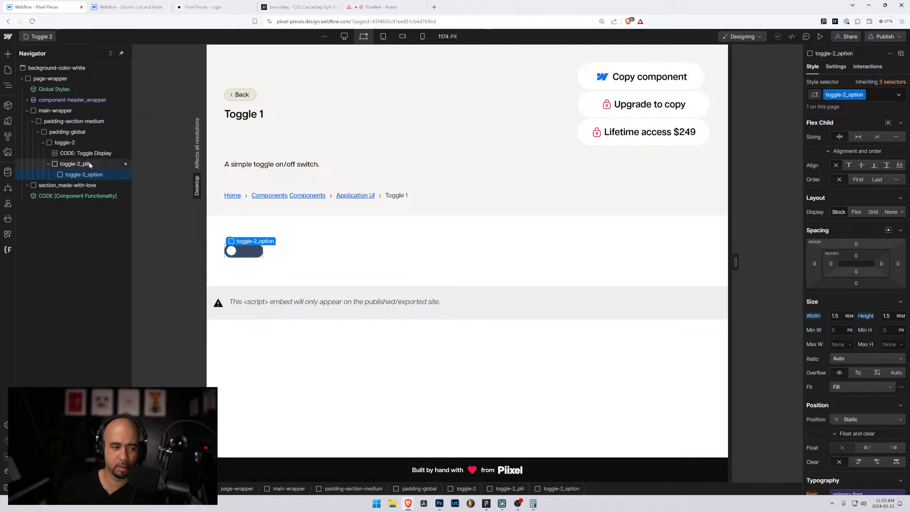
{"action": "left_click", "coordinate": [867, 66]}
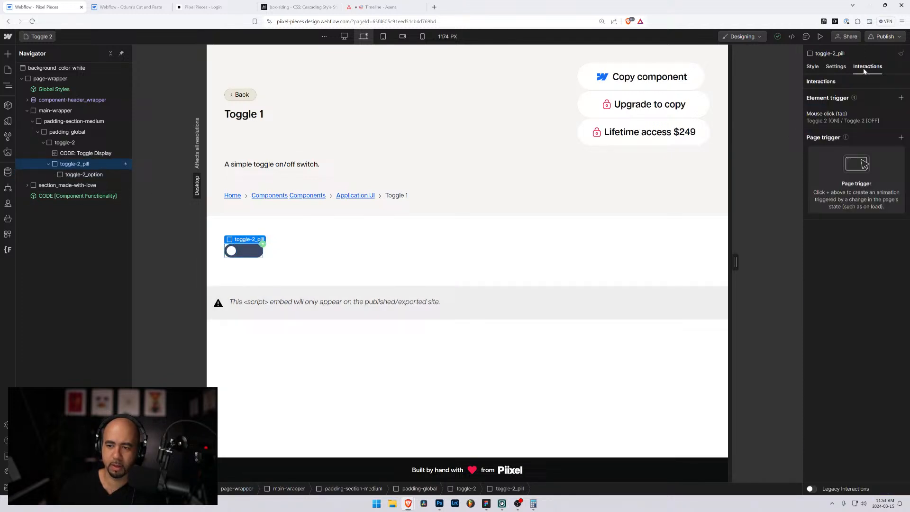
{"action": "left_click", "coordinate": [832, 121]}
{"action": "scroll", "coordinate": [861, 394], "scroll_direction": "down", "scroll_amount": 12}
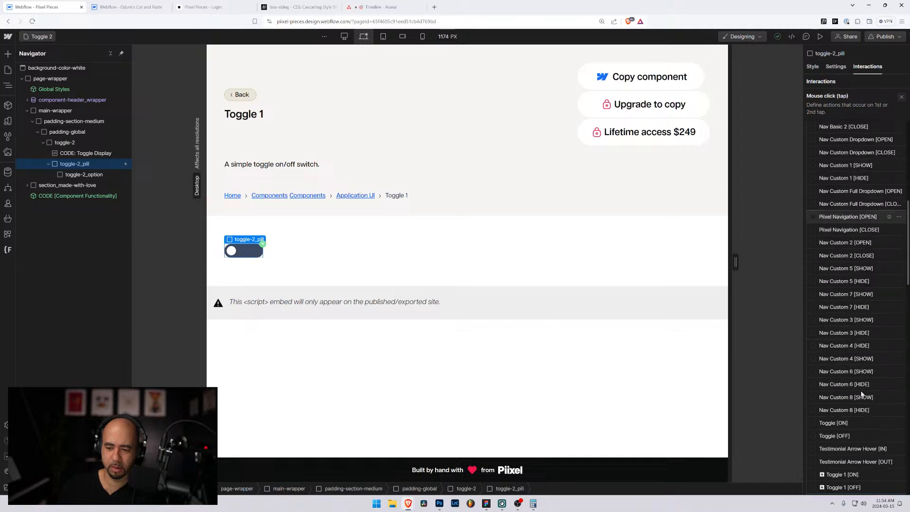
{"action": "scroll", "coordinate": [861, 392], "scroll_direction": "down", "scroll_amount": 3}
{"action": "scroll", "coordinate": [860, 392], "scroll_direction": "up", "scroll_amount": 3}
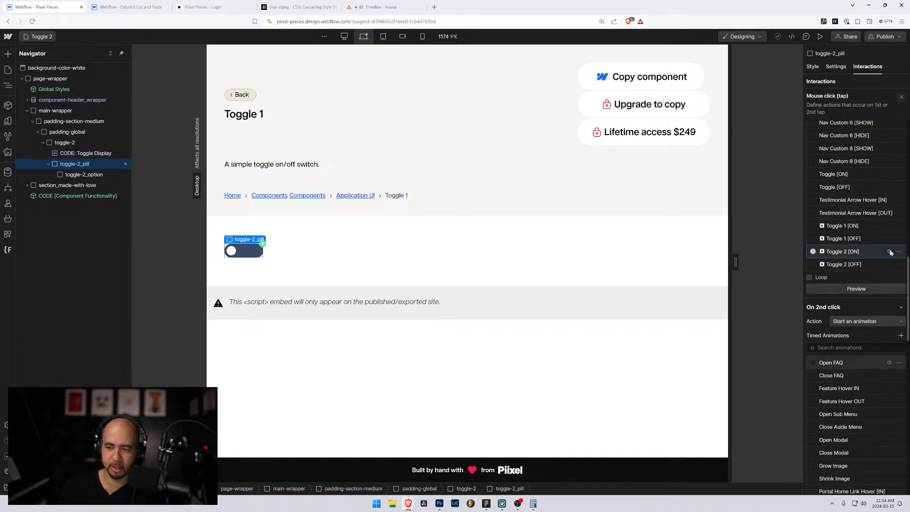
{"action": "left_click", "coordinate": [841, 252]}
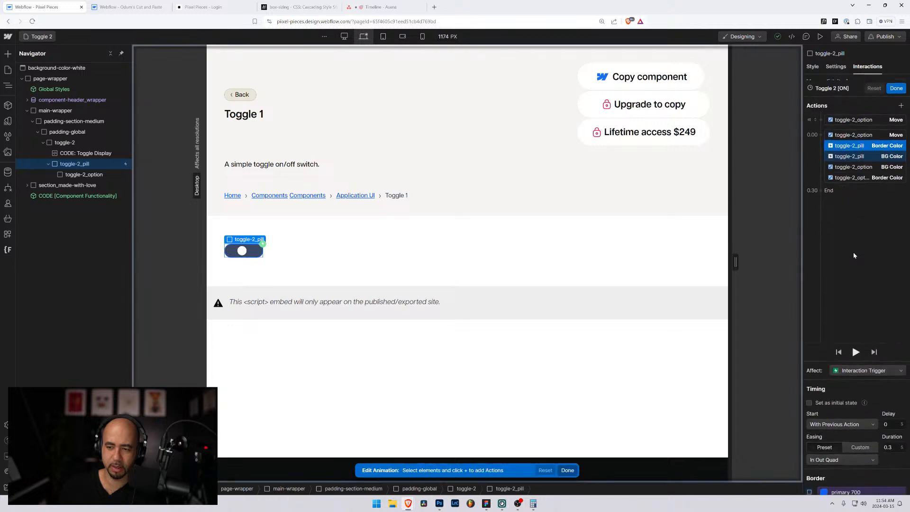
Step: Try adjusting the X distance in the timed Move action of toggle-2_option within Toggle 2 [ON]
{"action": "left_click", "coordinate": [859, 129]}
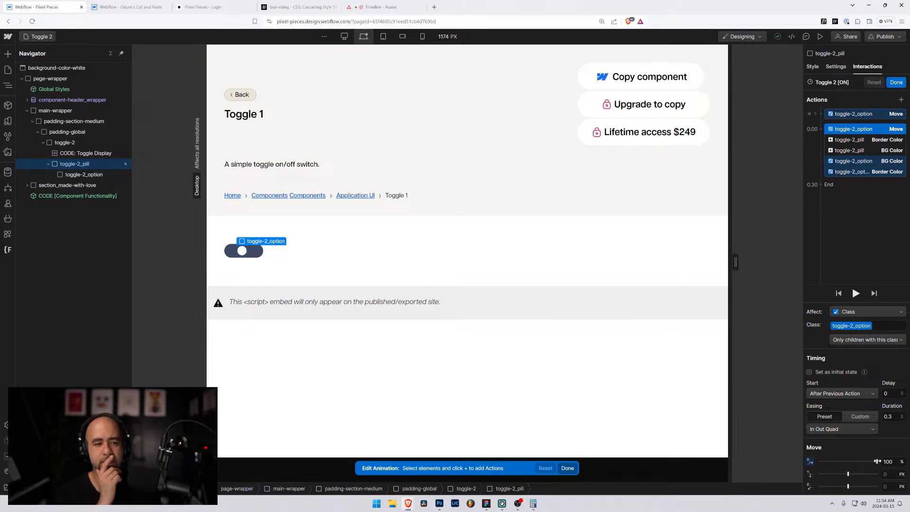
{"action": "mouse_move", "coordinate": [876, 461]}
{"action": "left_mouse_down"}
{"action": "mouse_move", "coordinate": [838, 470]}
{"action": "mouse_move", "coordinate": [865, 470]}
{"action": "left_mouse_up"}
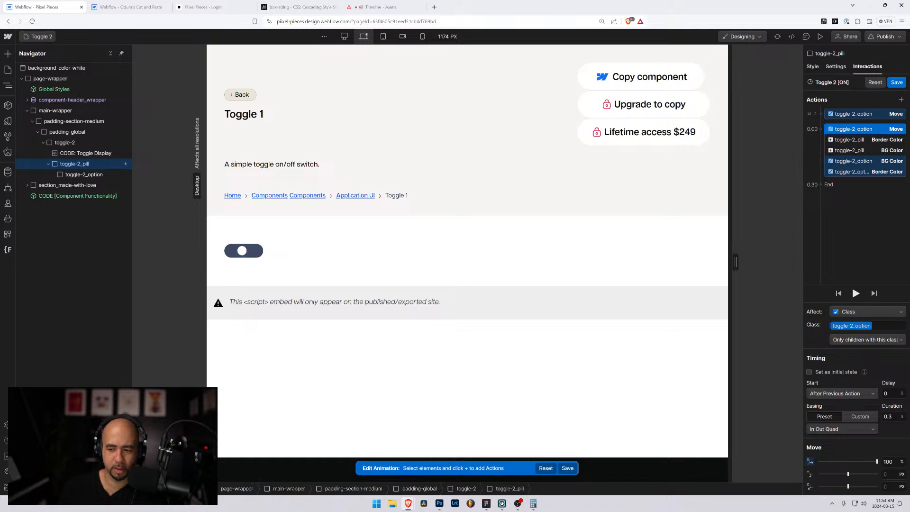
{"action": "mouse_move", "coordinate": [899, 466]}
{"action": "left_mouse_down"}
{"action": "mouse_move", "coordinate": [731, 446]}
{"action": "mouse_move", "coordinate": [893, 461]}
{"action": "left_mouse_up"}
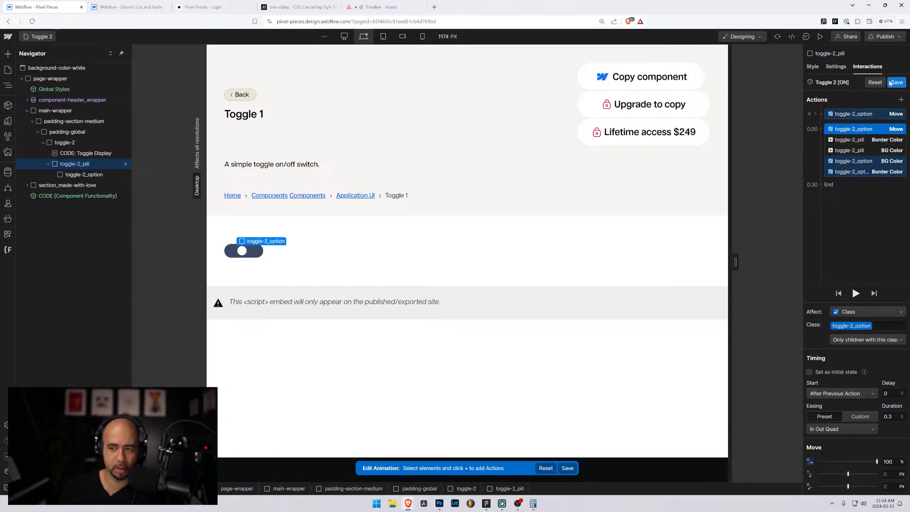
Step: Preview the page, switch the toggle on and off to check its travel, and exit the preview
{"action": "left_click", "coordinate": [821, 36]}
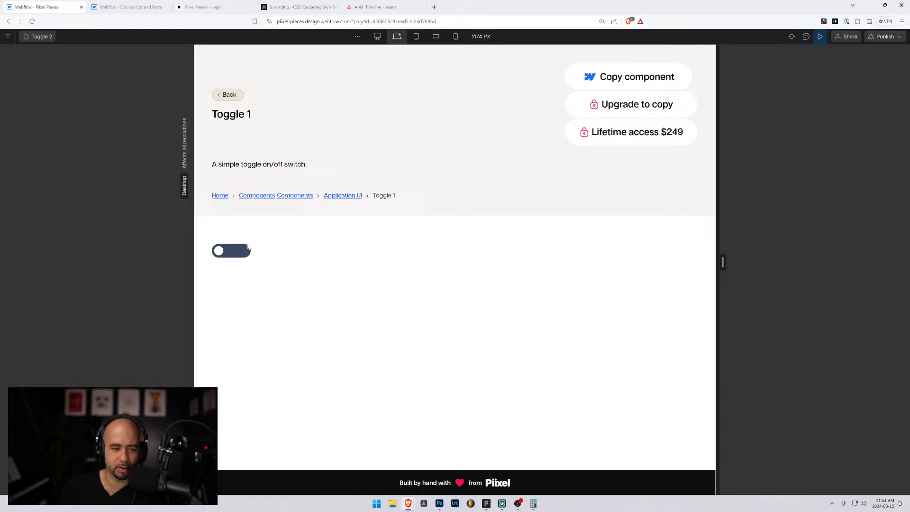
{"action": "left_click", "coordinate": [218, 255]}
{"action": "left_click", "coordinate": [227, 256]}
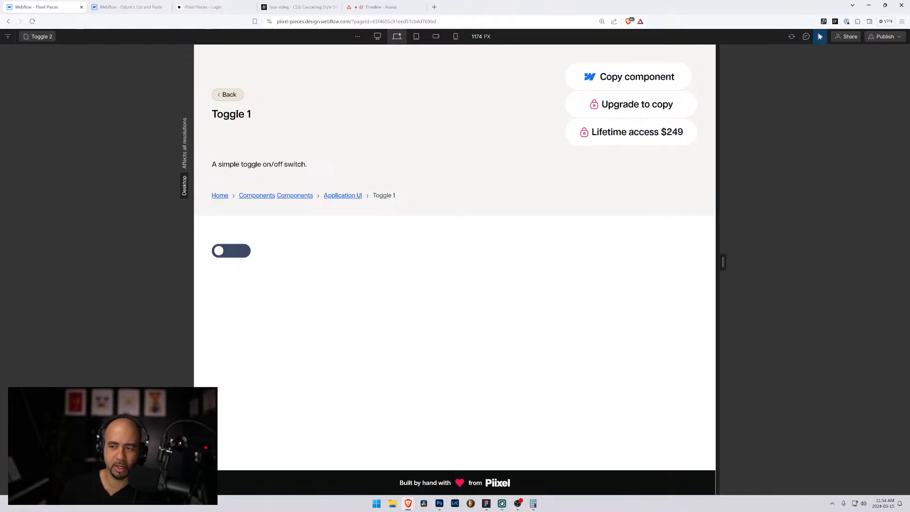
{"action": "left_click", "coordinate": [819, 36]}
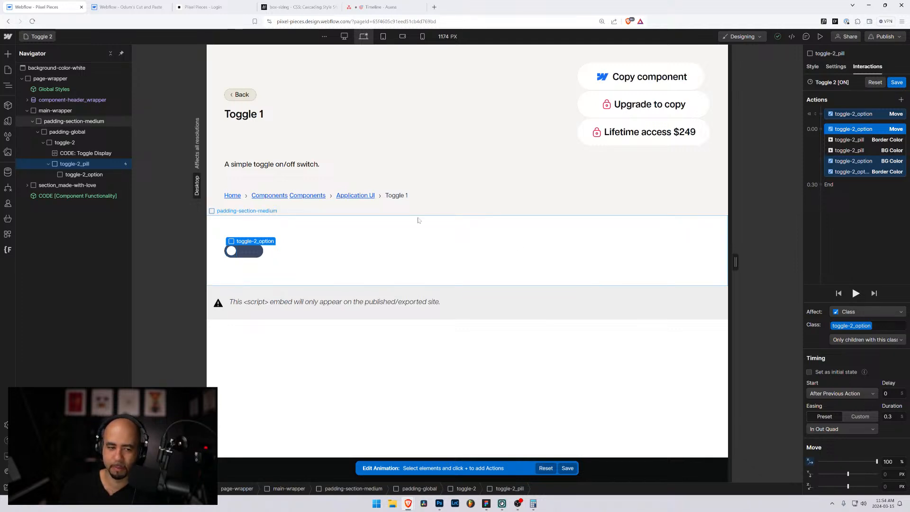
Step: Check the toggle-2_pill Border Color action and review the style settings of the toggle-2 wrapper
{"action": "left_click", "coordinate": [849, 140]}
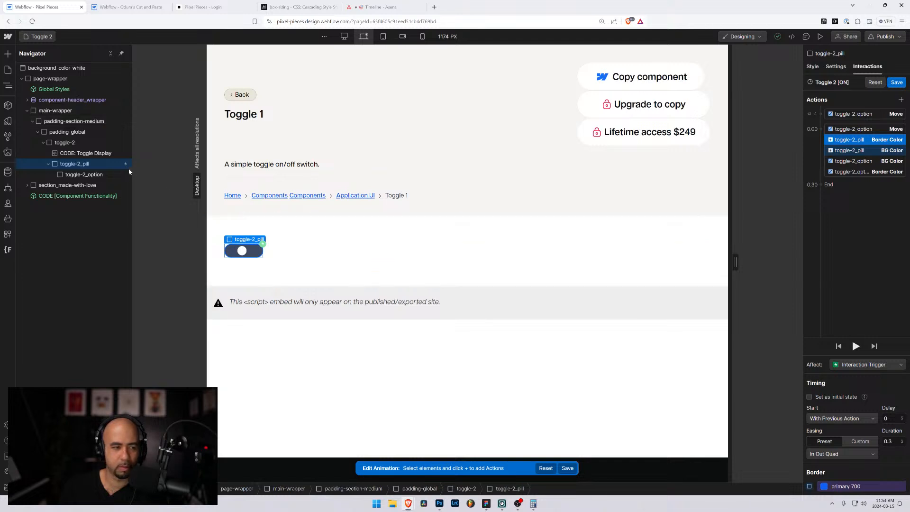
{"action": "left_click", "coordinate": [60, 152]}
{"action": "left_click", "coordinate": [59, 143]}
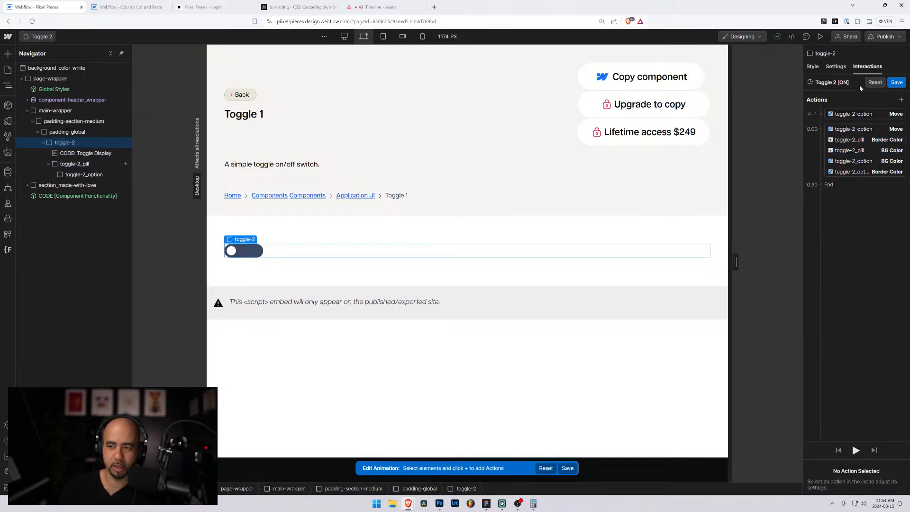
{"action": "left_click", "coordinate": [812, 67]}
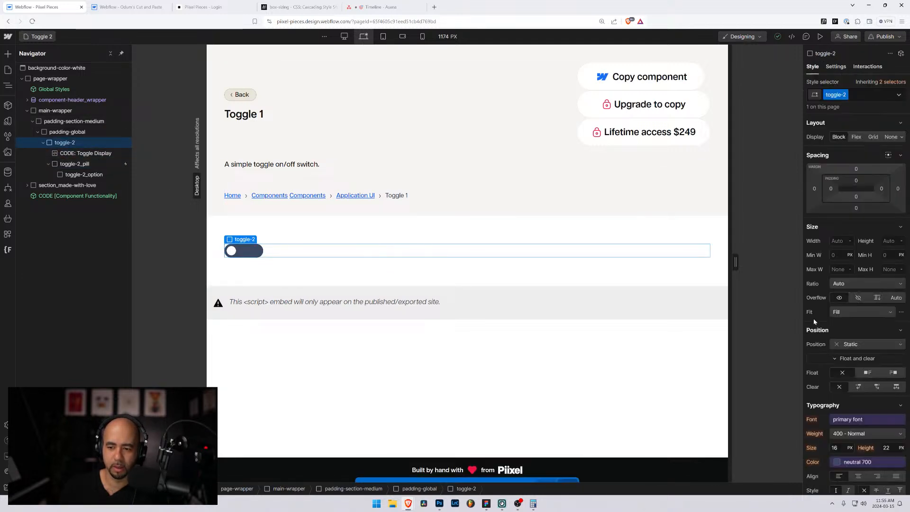
{"action": "scroll", "coordinate": [828, 383], "scroll_direction": "down", "scroll_amount": 6}
{"action": "scroll", "coordinate": [828, 381], "scroll_direction": "up", "scroll_amount": 6}
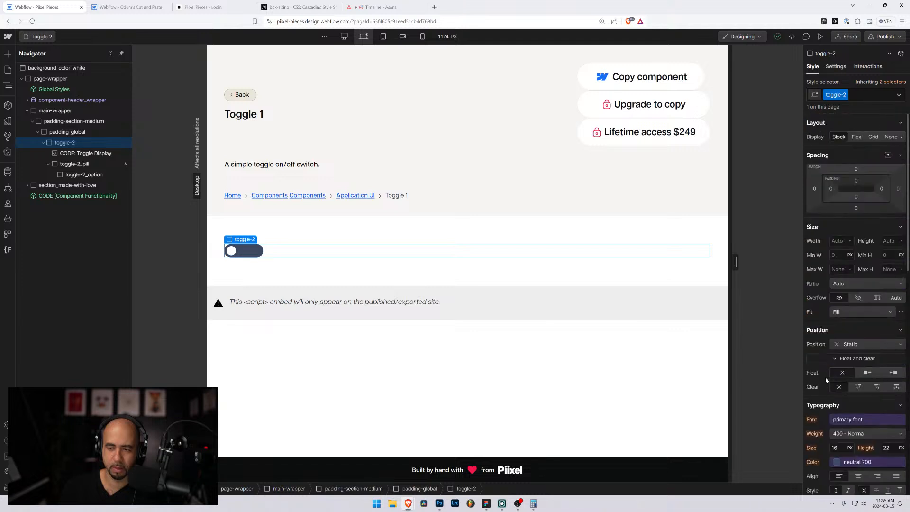
Step: Set the width of toggle-2_pill to 3 rem
{"action": "left_click", "coordinate": [69, 164]}
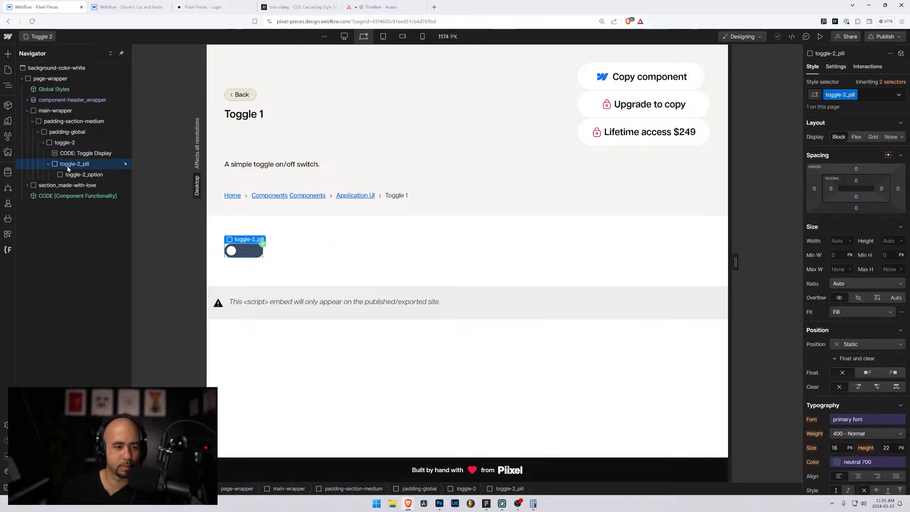
{"action": "left_click", "coordinate": [832, 300]}
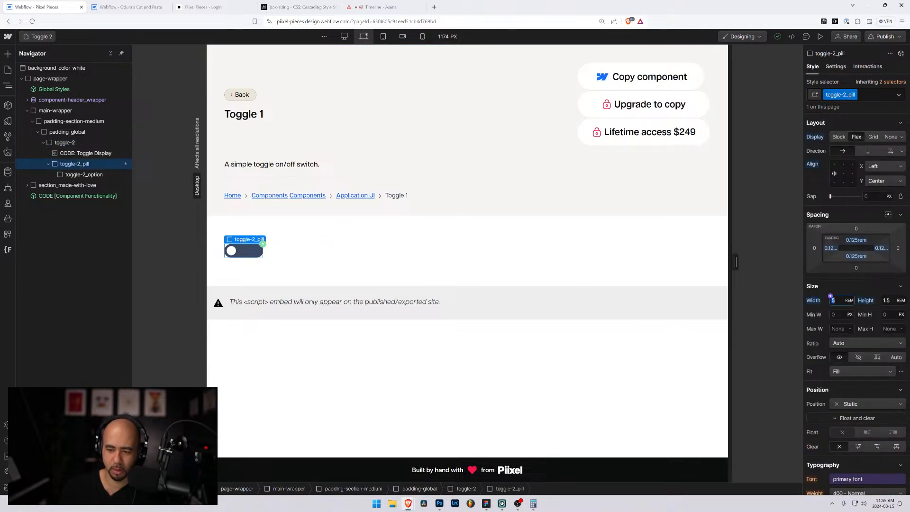
{"action": "type", "text": "3"}
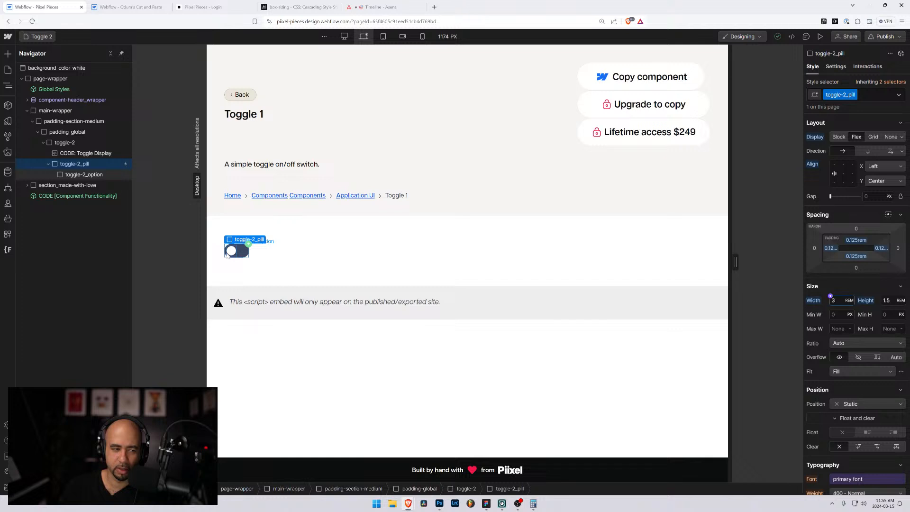
Step: Check toggle-2_option's size and set the width of toggle-2_pill to 6 rem
{"action": "left_click", "coordinate": [89, 175]}
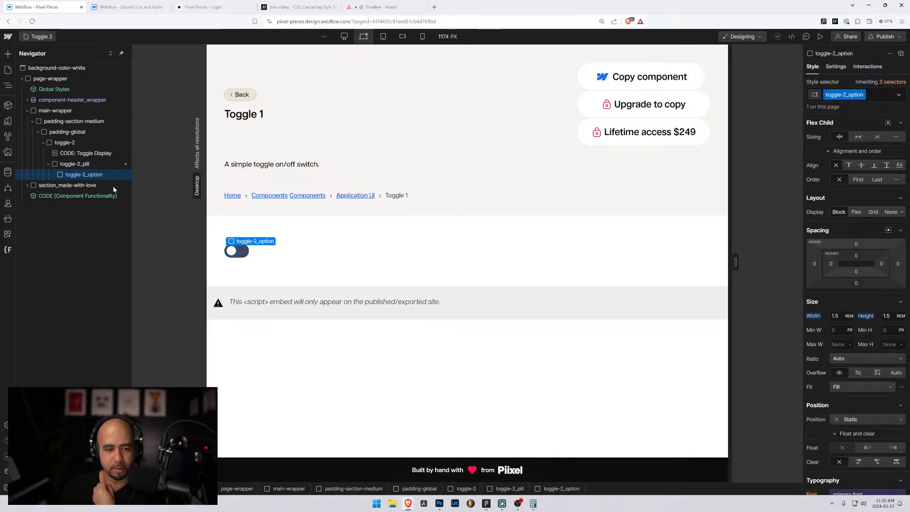
{"action": "left_click", "coordinate": [82, 165]}
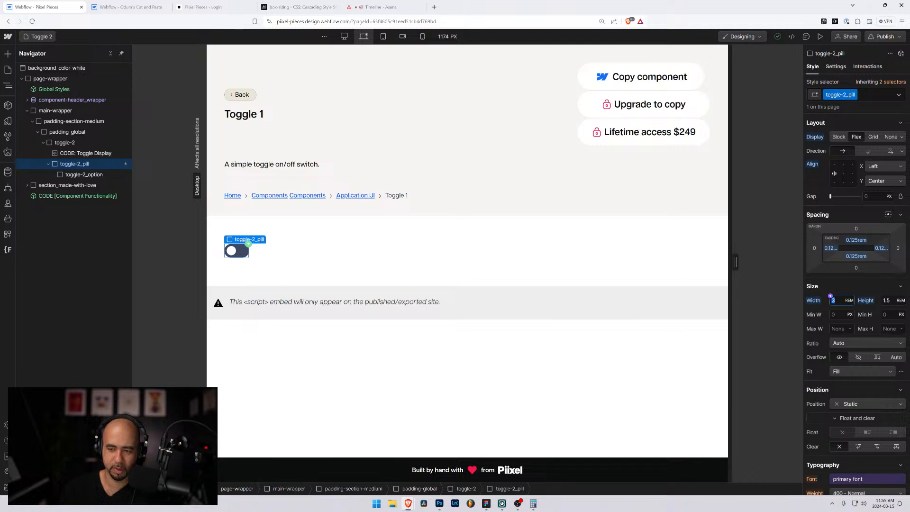
{"action": "key", "text": "Return"}
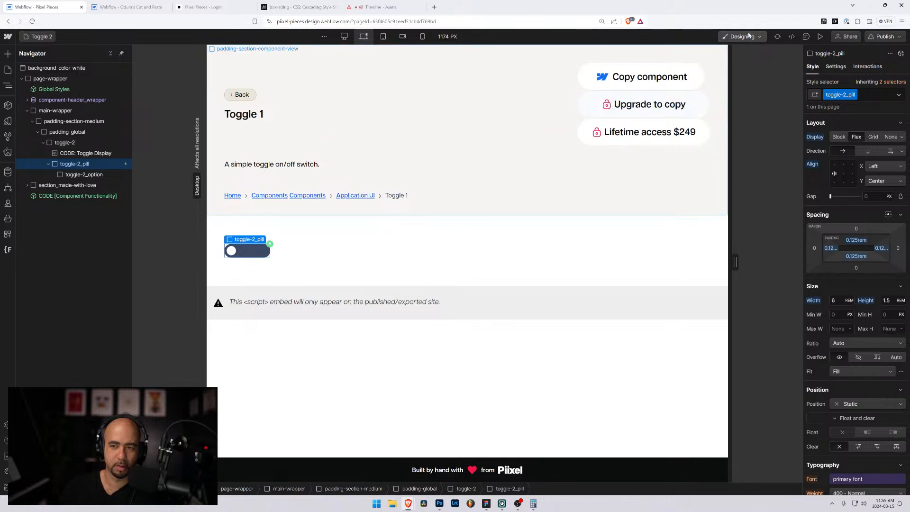
Step: Preview the page with the 6 rem pill, switch the toggle several times, and exit the preview
{"action": "key", "text": "ctrl+shift+p"}
{"action": "left_click", "coordinate": [226, 256]}
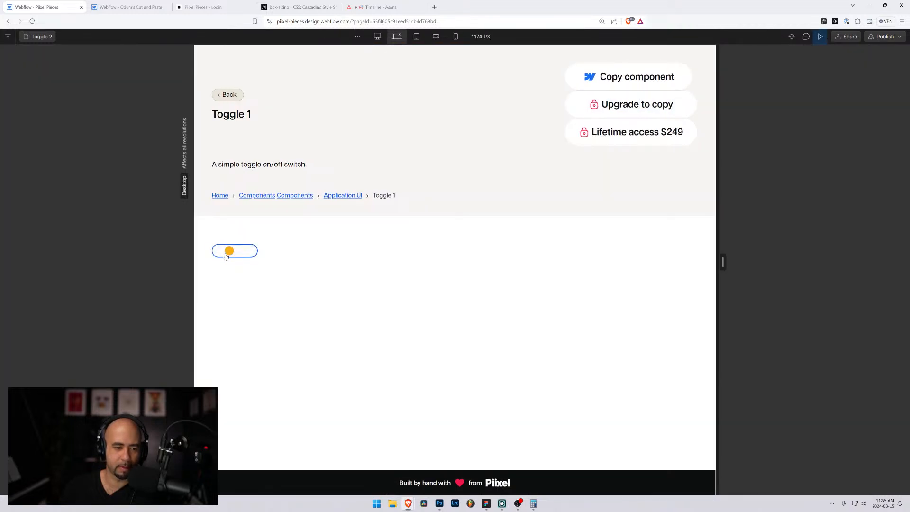
{"action": "left_click", "coordinate": [225, 255]}
{"action": "left_click", "coordinate": [223, 257]}
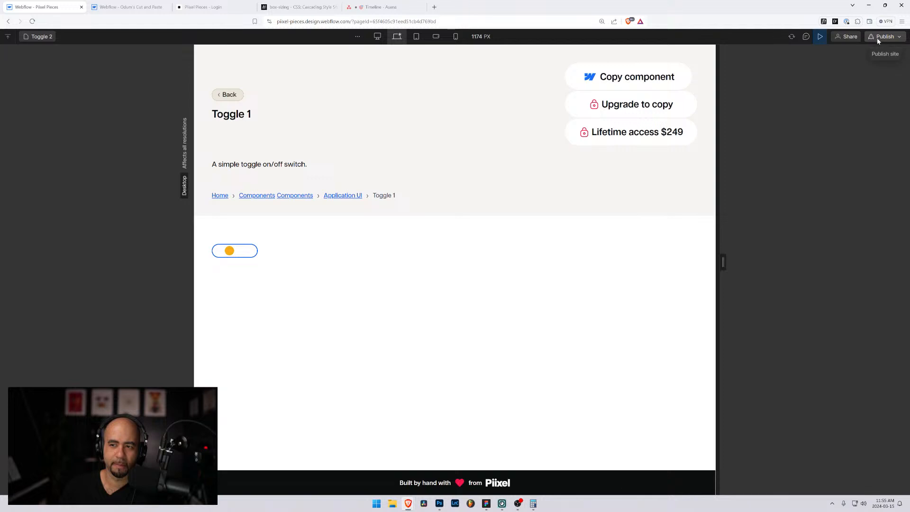
{"action": "left_click", "coordinate": [820, 37]}
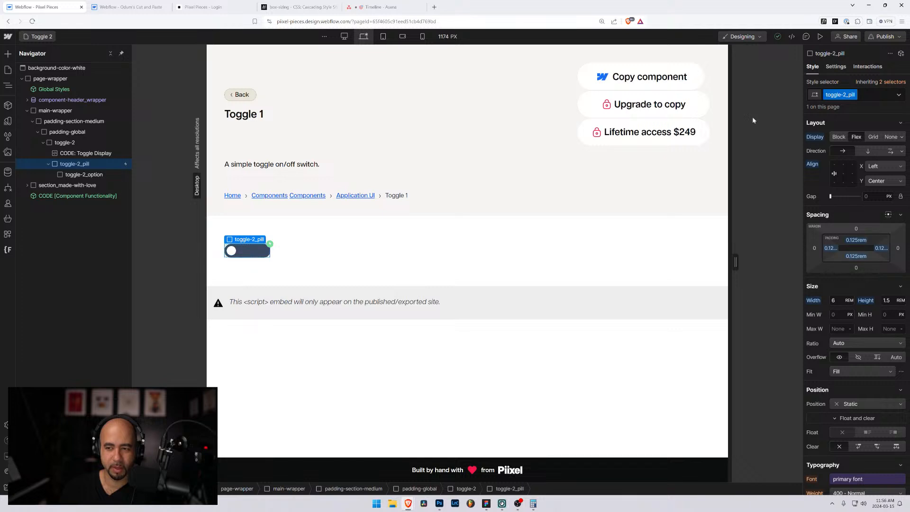
Step: Check which animations run on the first and second click of toggle-2_pill
{"action": "left_click", "coordinate": [868, 67]}
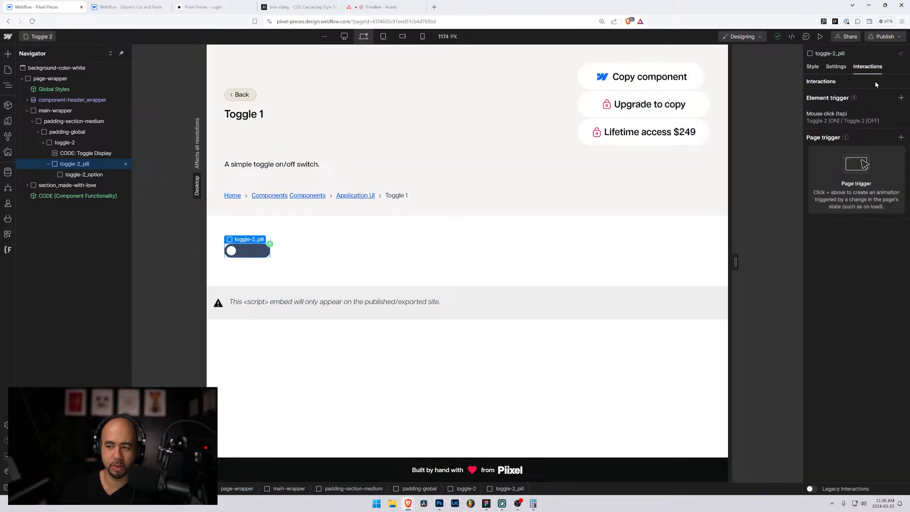
{"action": "left_click", "coordinate": [834, 117]}
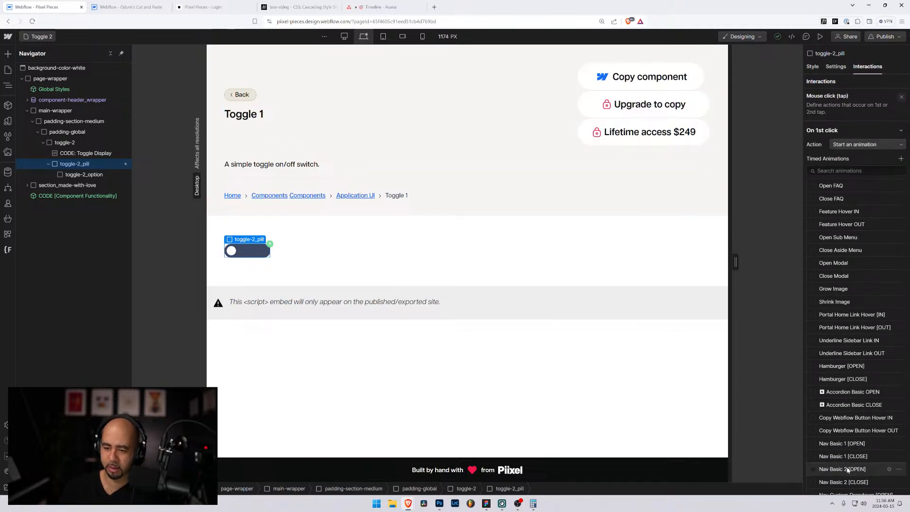
{"action": "scroll", "coordinate": [846, 446], "scroll_direction": "down", "scroll_amount": 5}
{"action": "scroll", "coordinate": [847, 417], "scroll_direction": "down", "scroll_amount": 5}
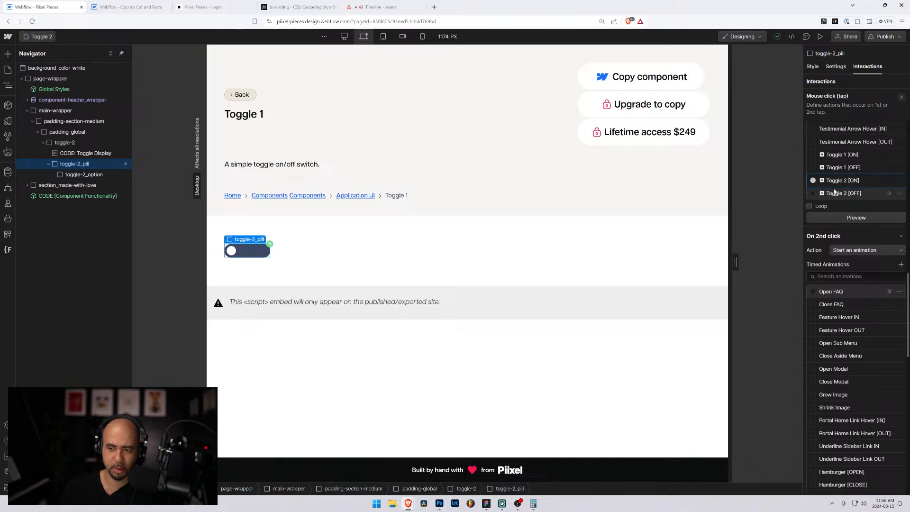
{"action": "scroll", "coordinate": [836, 409], "scroll_direction": "down", "scroll_amount": 3}
{"action": "scroll", "coordinate": [836, 409], "scroll_direction": "down", "scroll_amount": 10}
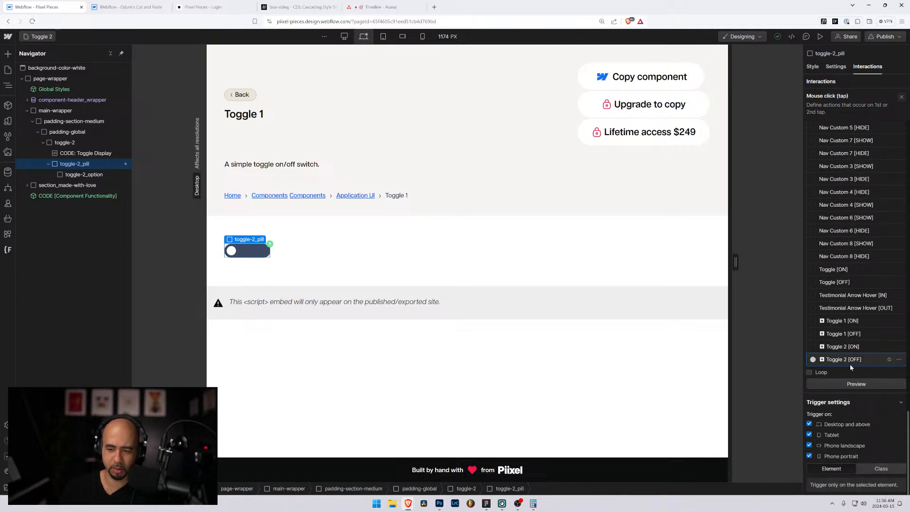
{"action": "scroll", "coordinate": [838, 361], "scroll_direction": "up", "scroll_amount": 12}
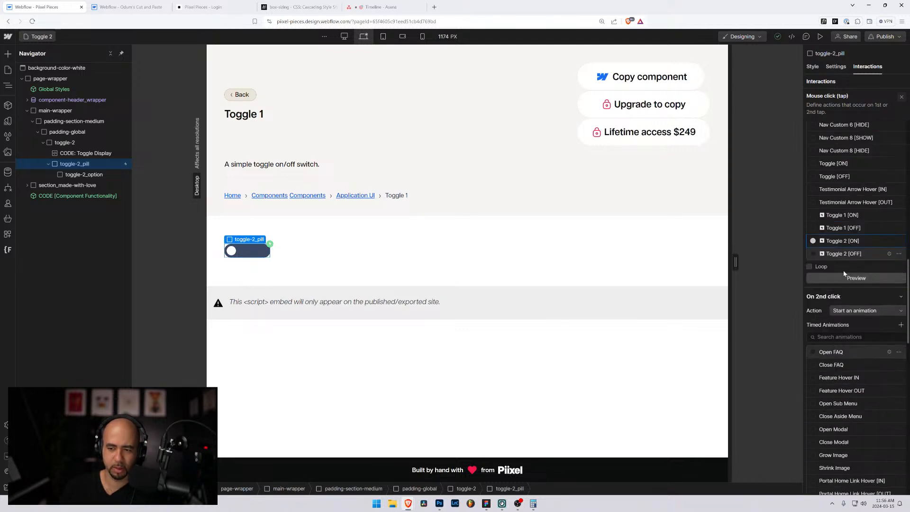
Step: Try a horizontal move of 5 rem and 4 rem for toggle-2_option in the Toggle 2 [ON] animation, and clear it
{"action": "left_click", "coordinate": [889, 240]}
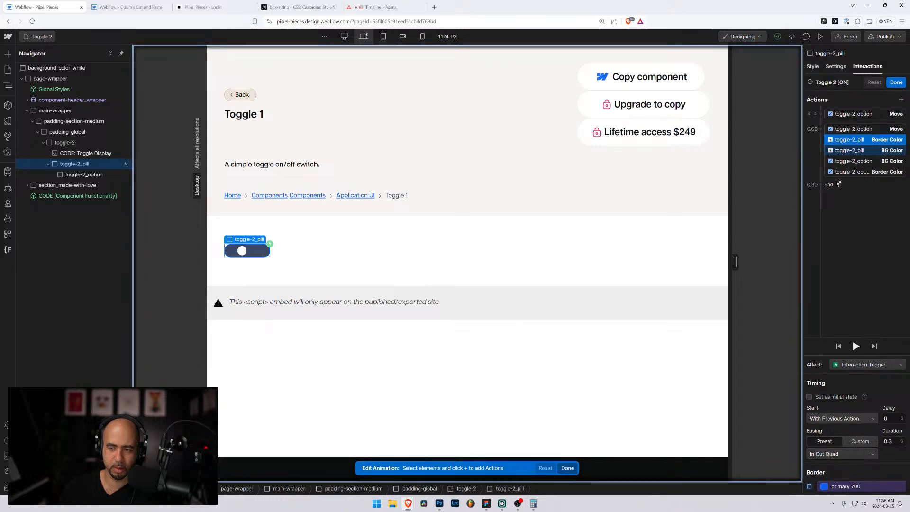
{"action": "left_click", "coordinate": [856, 129]}
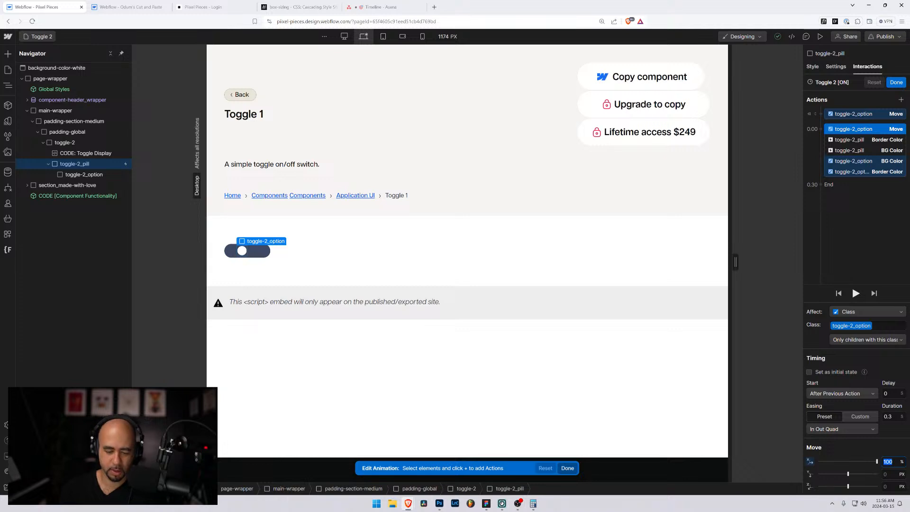
{"action": "type", "text": "5rem"}
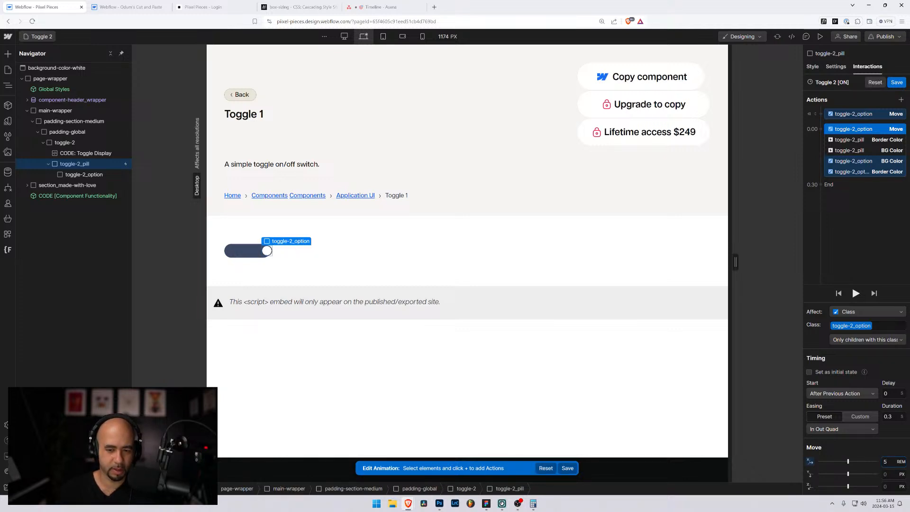
{"action": "key", "text": "Down"}
{"action": "key", "text": "Down"}
{"action": "key", "text": "Up"}
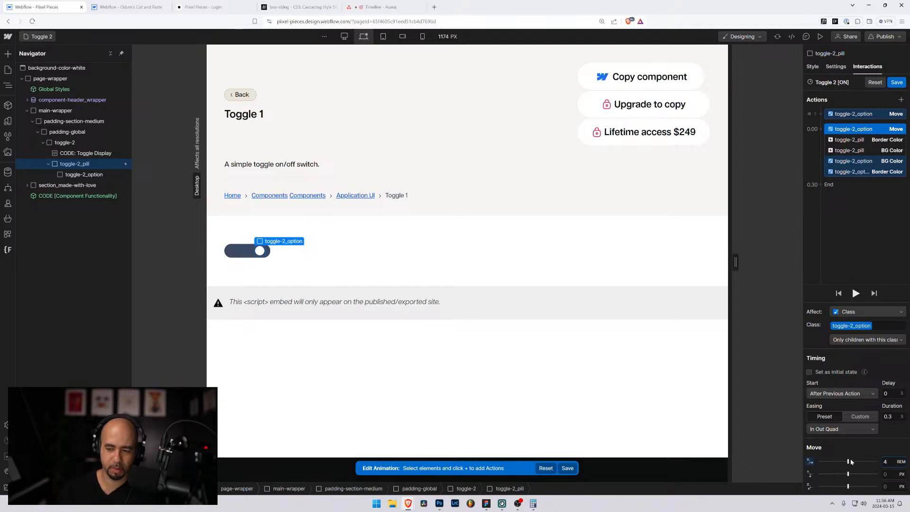
{"action": "left_click", "coordinate": [810, 461]}
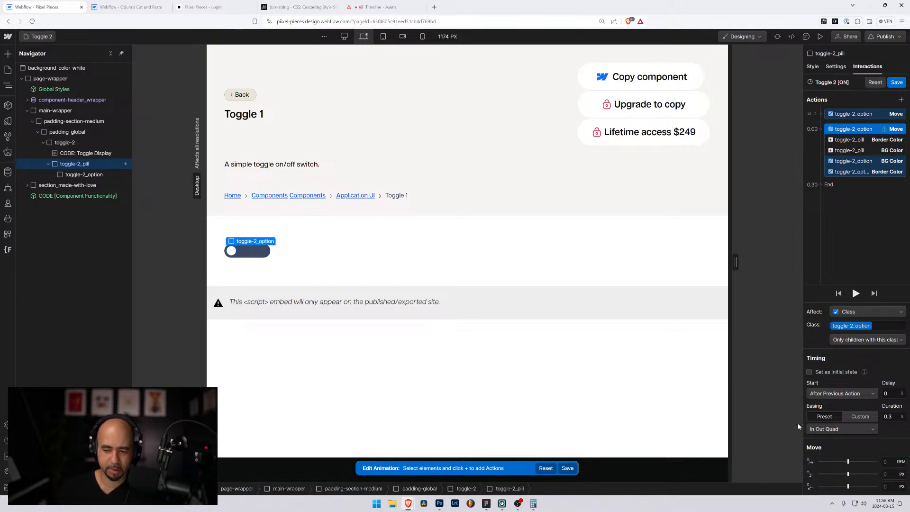
Step: Undo the move edits in the Toggle 2 [ON] animation and return to the style settings
{"action": "key", "text": "ctrl+z"}
{"action": "key", "text": "ctrl+z"}
{"action": "key", "text": "ctrl+z"}
{"action": "key", "text": "ctrl+z"}
{"action": "key", "text": "ctrl+z"}
{"action": "key", "text": "ctrl+z"}
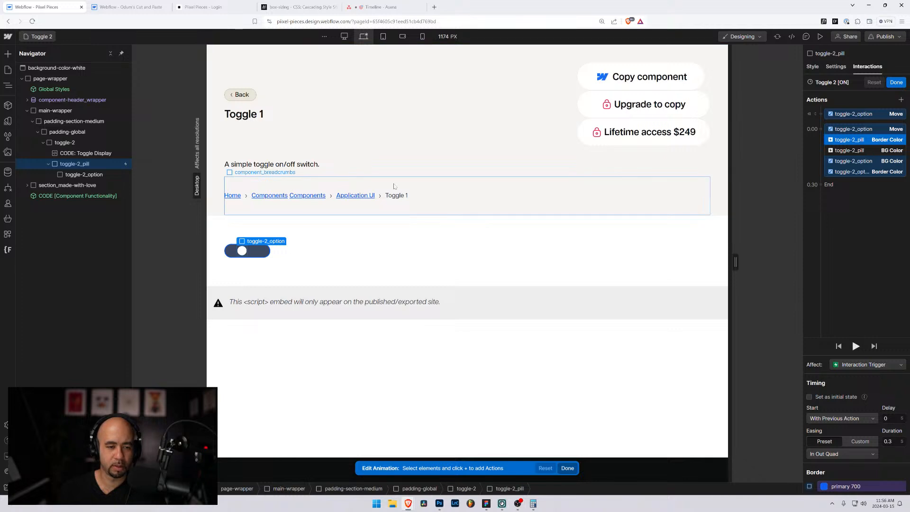
{"action": "key", "text": "Escape"}
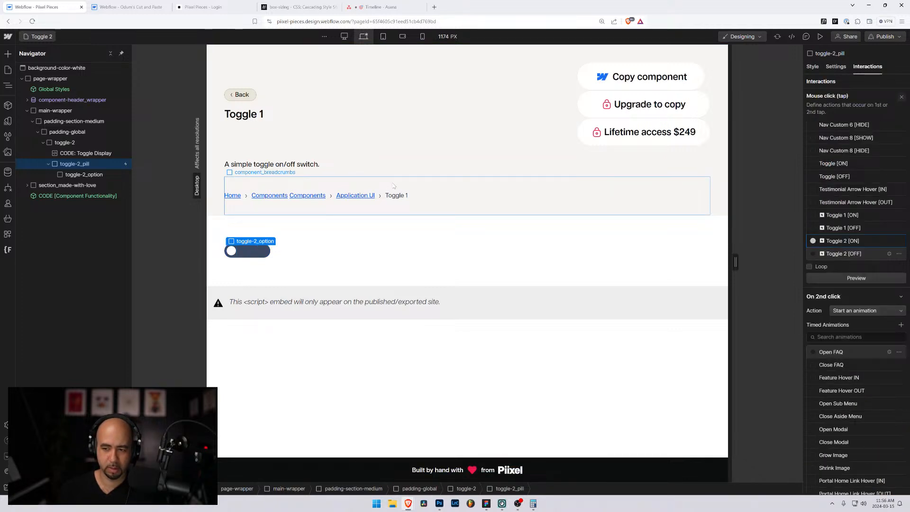
{"action": "key", "text": "ctrl+z"}
{"action": "key", "text": "ctrl+z"}
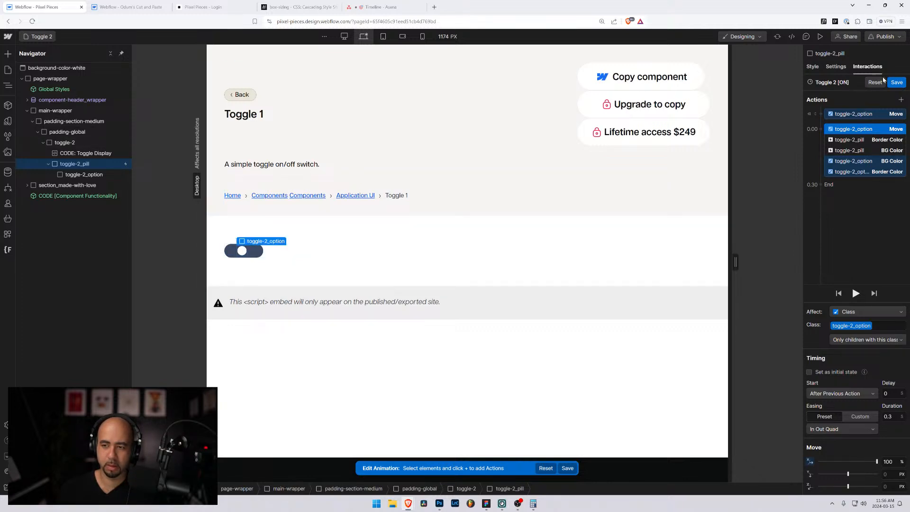
{"action": "left_click", "coordinate": [533, 356]}
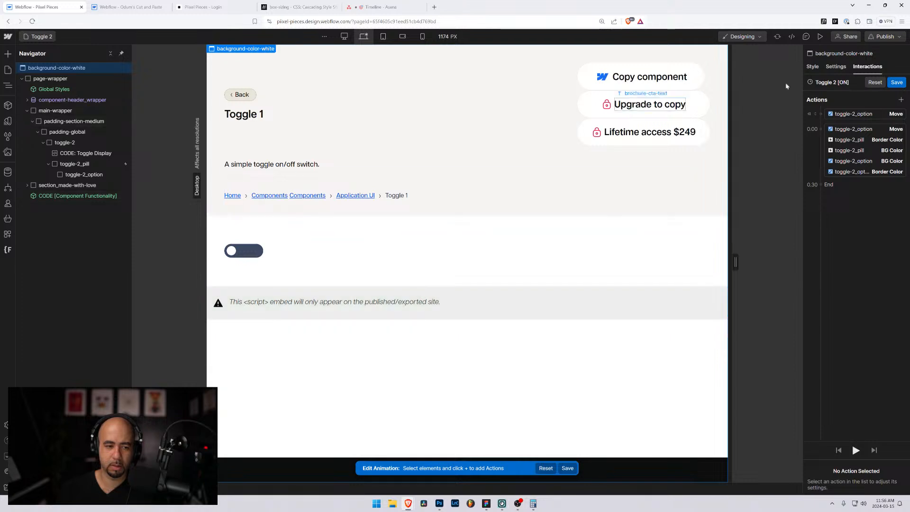
{"action": "left_click", "coordinate": [812, 66]}
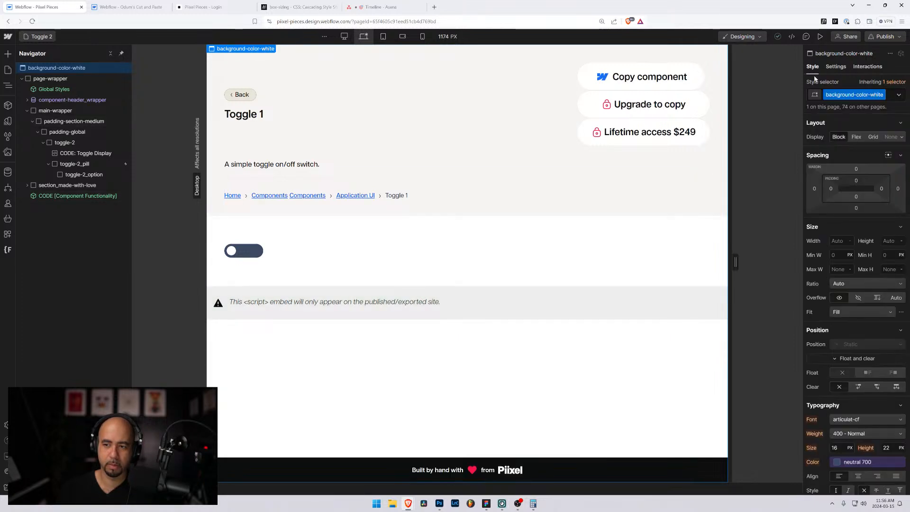
Step: Set the width of toggle-2_pill to 3 rem and deselect it
{"action": "left_click", "coordinate": [98, 163]}
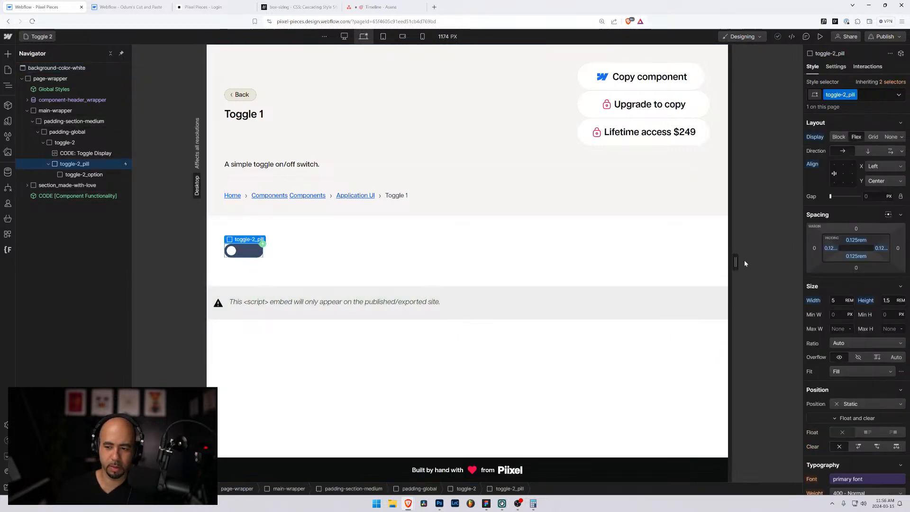
{"action": "left_click", "coordinate": [834, 300]}
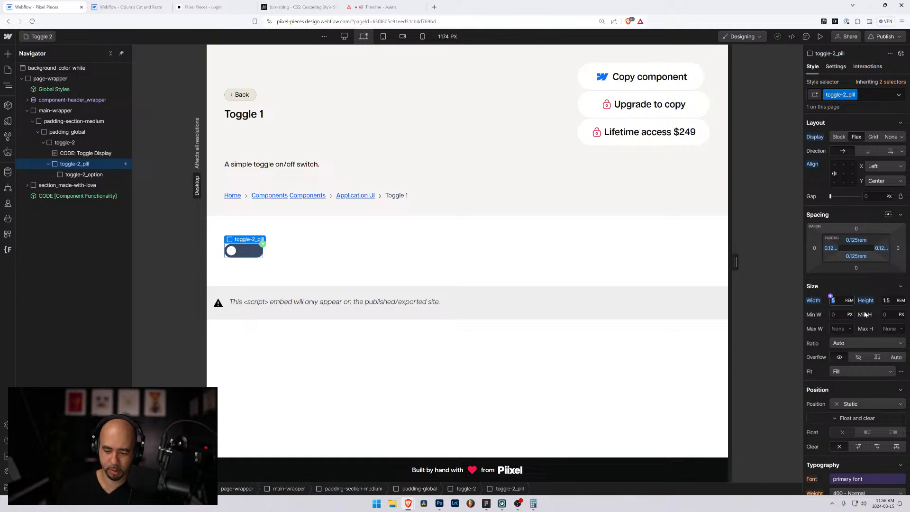
{"action": "type", "text": "3"}
{"action": "key", "text": "Return"}
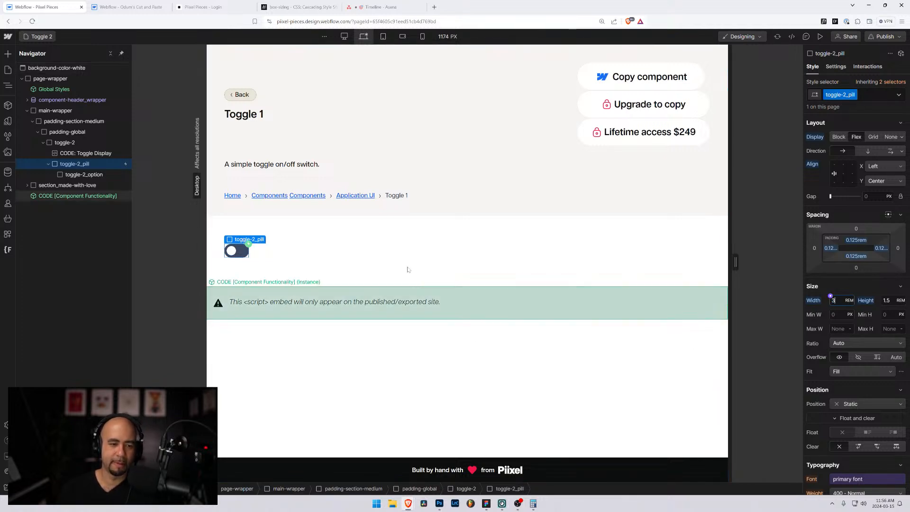
{"action": "left_click", "coordinate": [398, 252]}
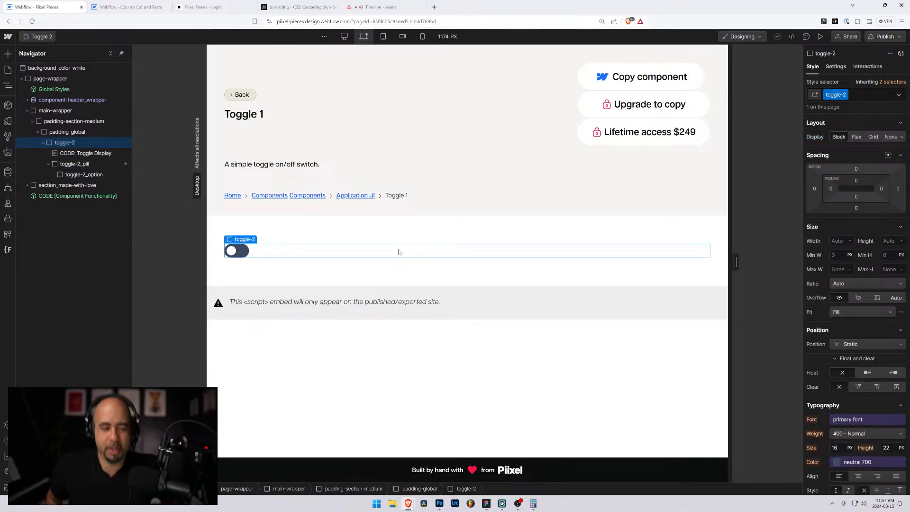
{"action": "left_click", "coordinate": [286, 269]}
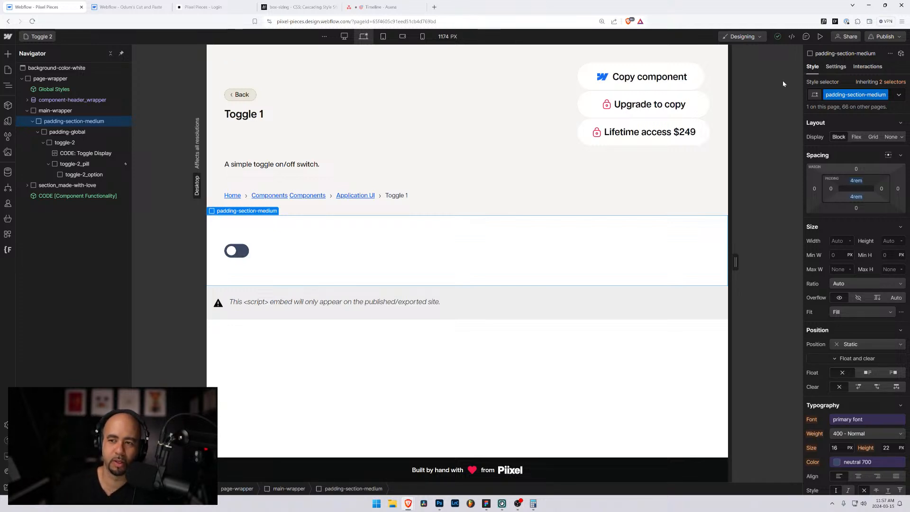
Step: Preview the page with the 3 rem pill, switch the toggle on and off repeatedly, and exit the preview
{"action": "left_click", "coordinate": [819, 36]}
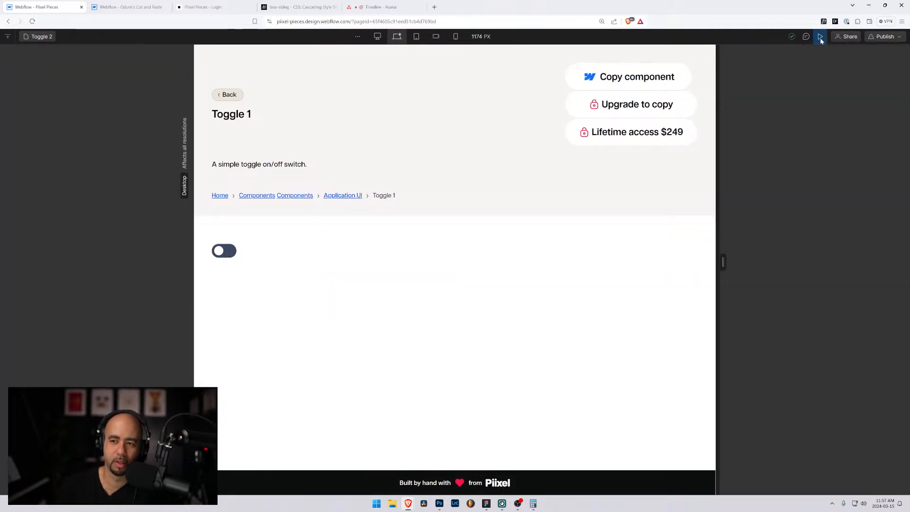
{"action": "left_click", "coordinate": [225, 252]}
{"action": "left_click", "coordinate": [222, 254]}
{"action": "left_click", "coordinate": [219, 255]}
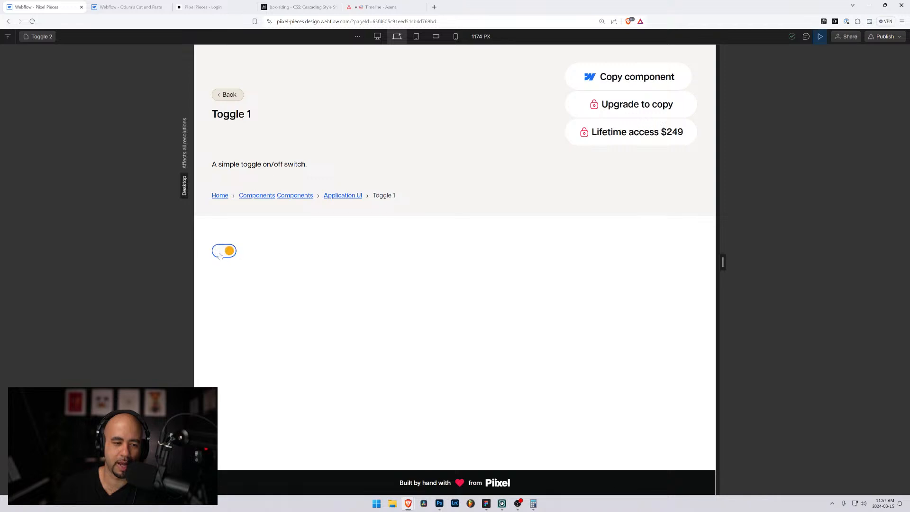
{"action": "left_click", "coordinate": [220, 255]}
{"action": "left_click", "coordinate": [220, 255]}
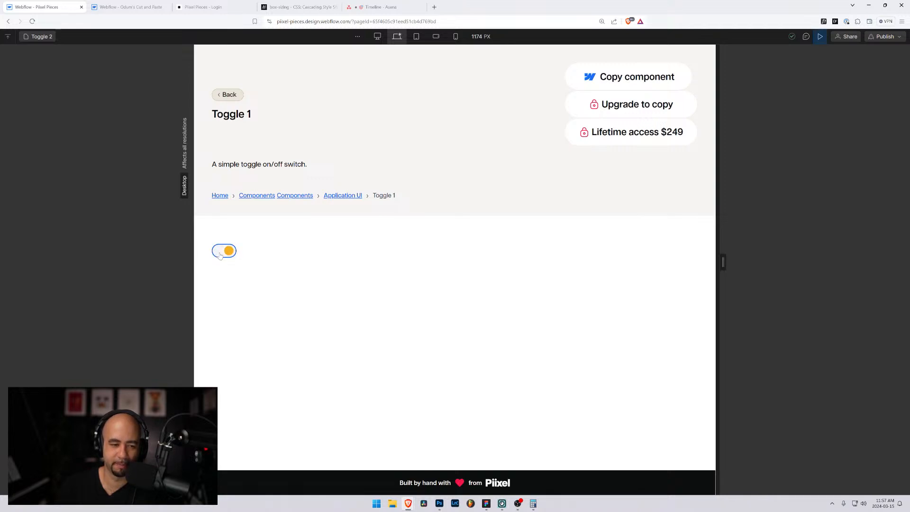
{"action": "left_click", "coordinate": [220, 255]}
{"action": "left_click", "coordinate": [222, 256]}
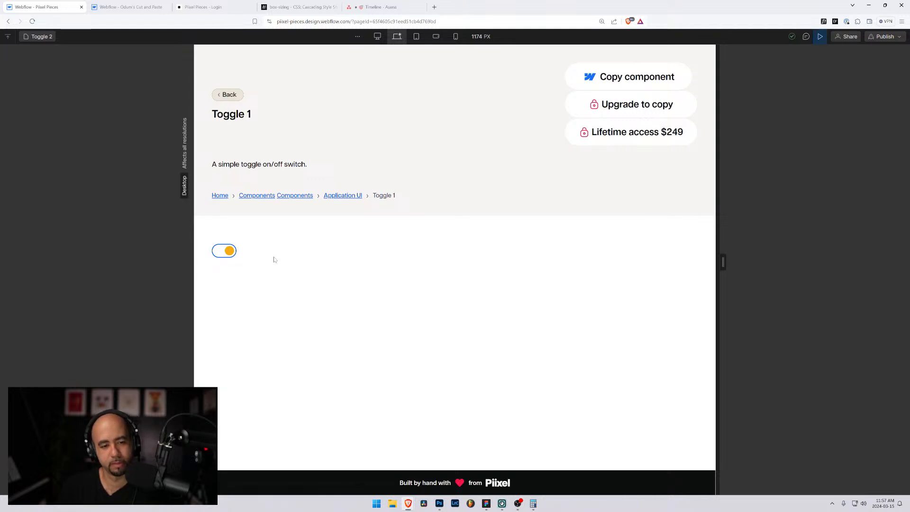
{"action": "left_click", "coordinate": [223, 252]}
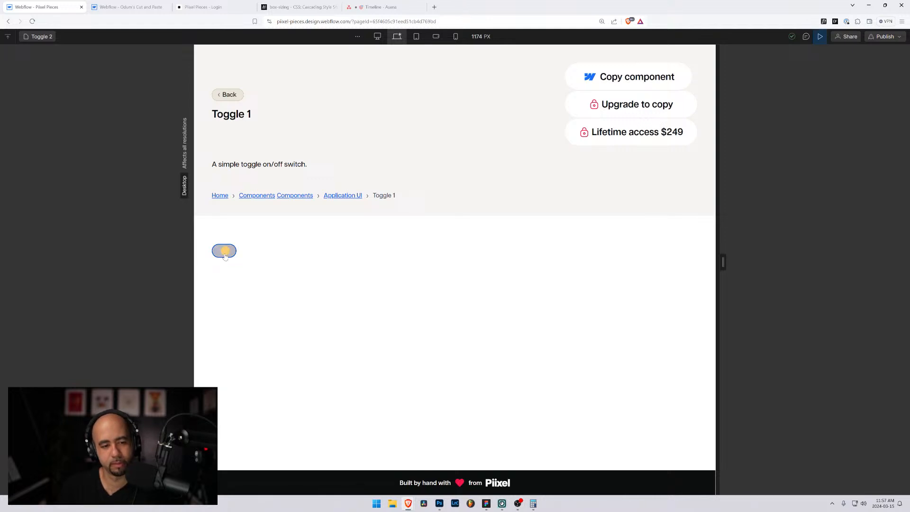
{"action": "left_click", "coordinate": [820, 37]}
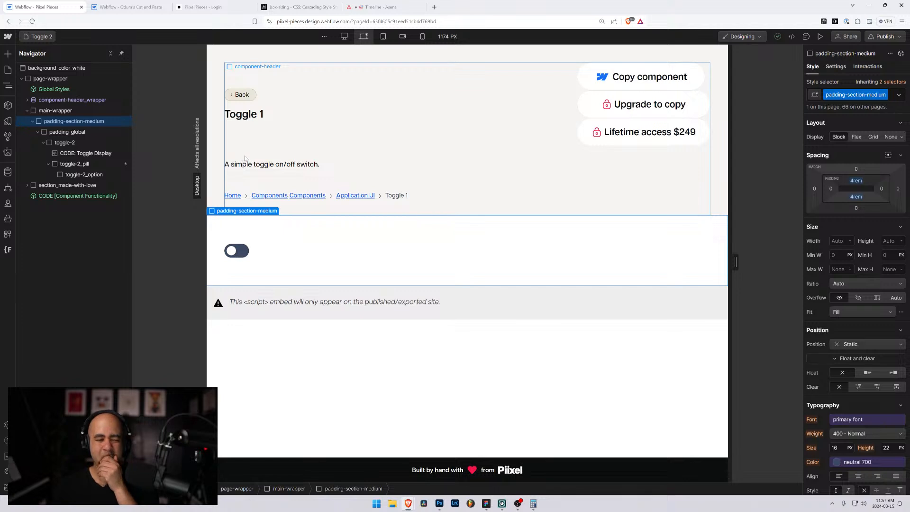
Step: Set the width of toggle-2_pill to 6 rem and the width of toggle-2_option to 3 rem
{"action": "left_click", "coordinate": [236, 251]}
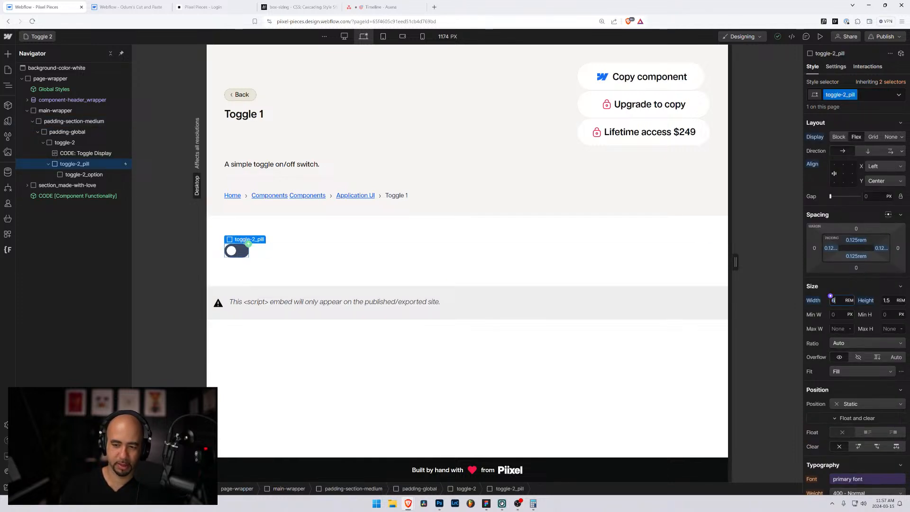
{"action": "key", "text": "Return"}
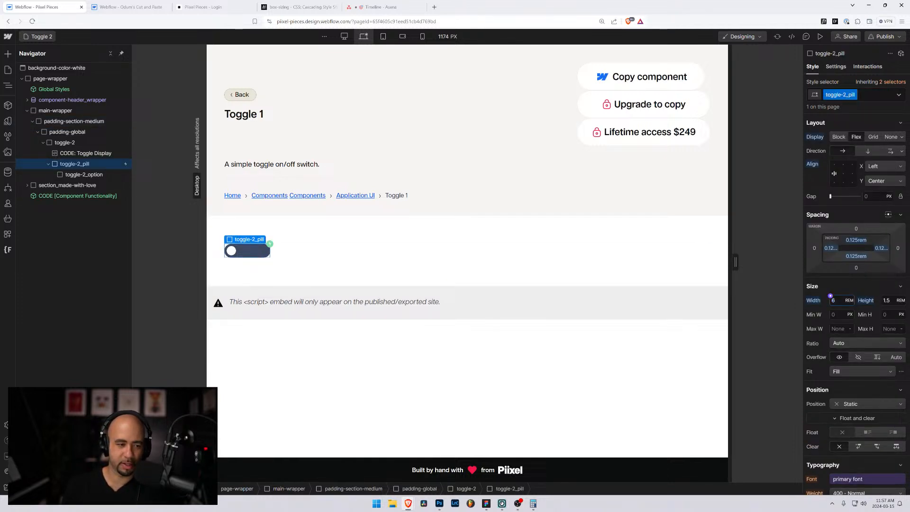
{"action": "left_click", "coordinate": [100, 175]}
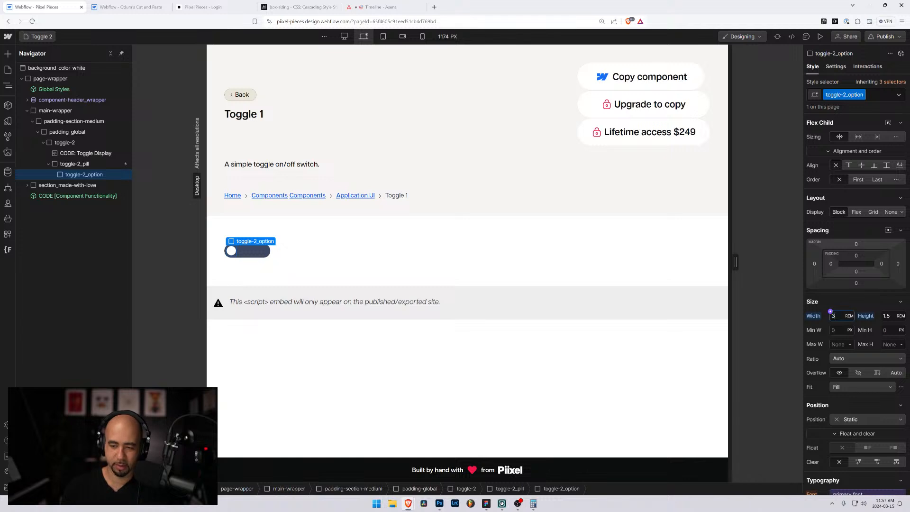
{"action": "left_click", "coordinate": [483, 244]}
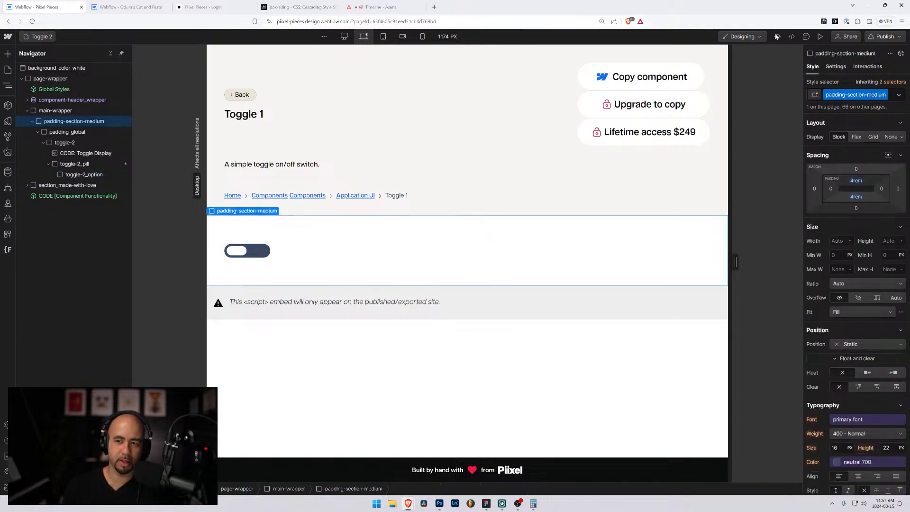
Step: Preview the page with the widened pill and option, switch the toggle several times, and exit the preview
{"action": "left_click", "coordinate": [819, 37]}
{"action": "left_click", "coordinate": [223, 255]}
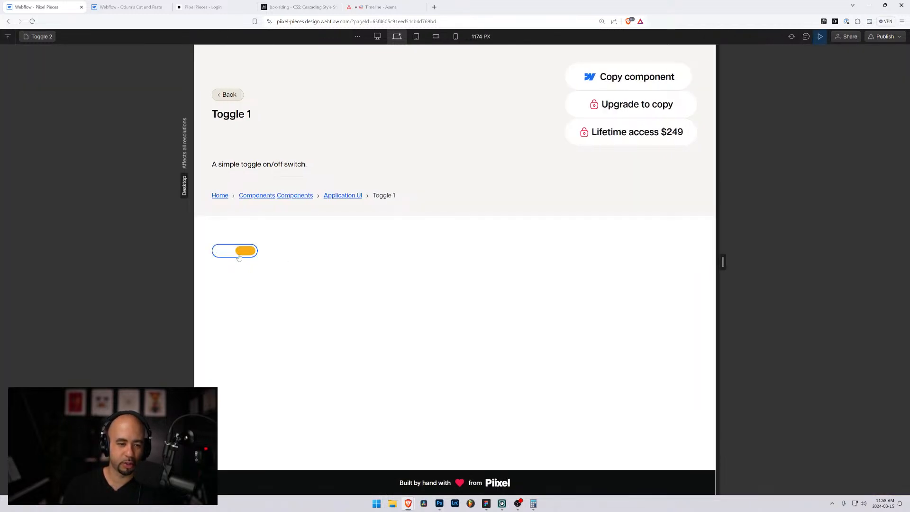
{"action": "left_click", "coordinate": [228, 256]}
{"action": "left_click", "coordinate": [229, 256]}
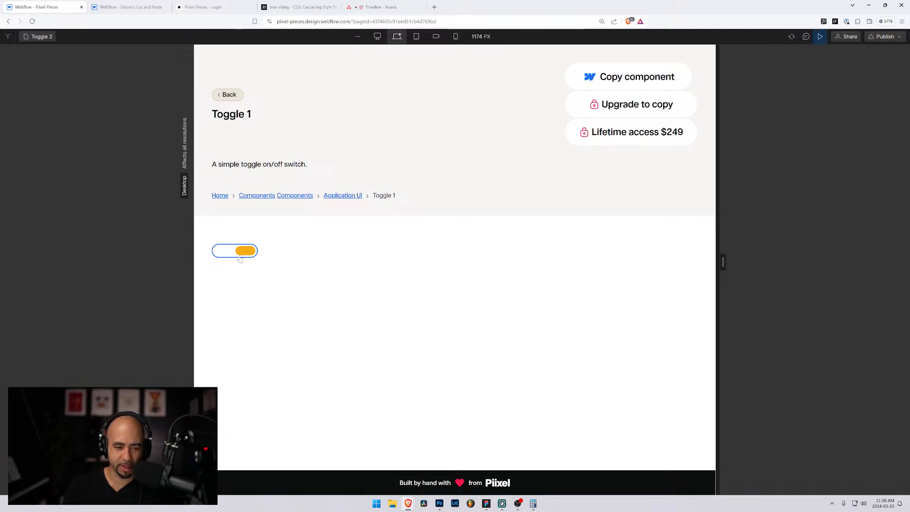
{"action": "left_click", "coordinate": [240, 258]}
{"action": "left_click", "coordinate": [239, 256]}
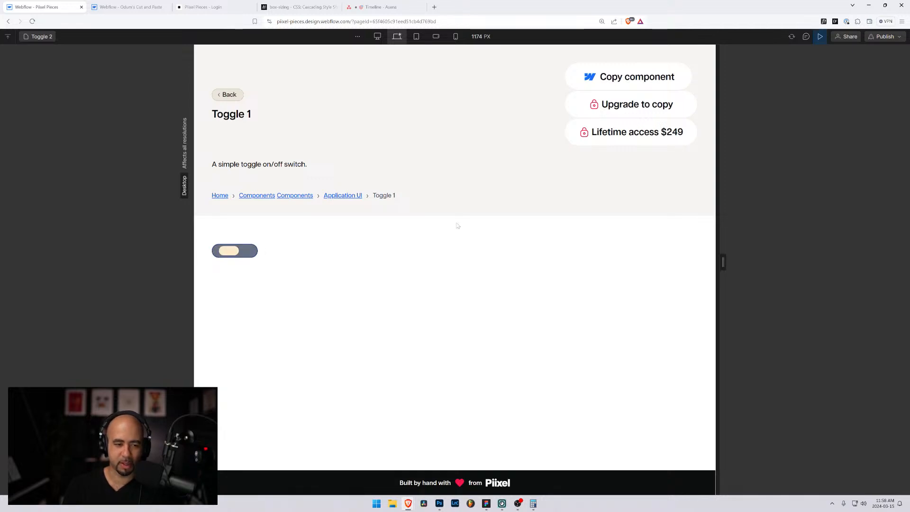
{"action": "left_click", "coordinate": [819, 37]}
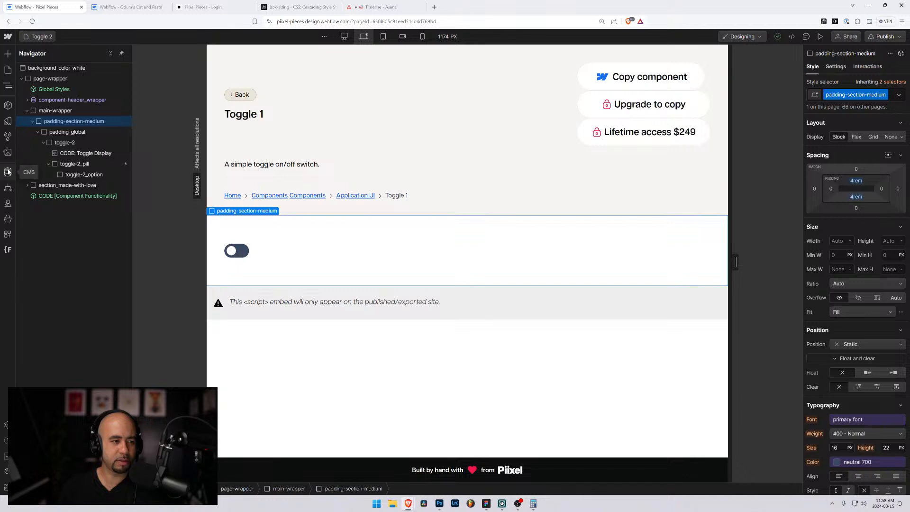
Step: Show the site's page list, and switch to the Styleguide file in Figma to examine the whole Toggle frame
{"action": "left_click", "coordinate": [37, 37]}
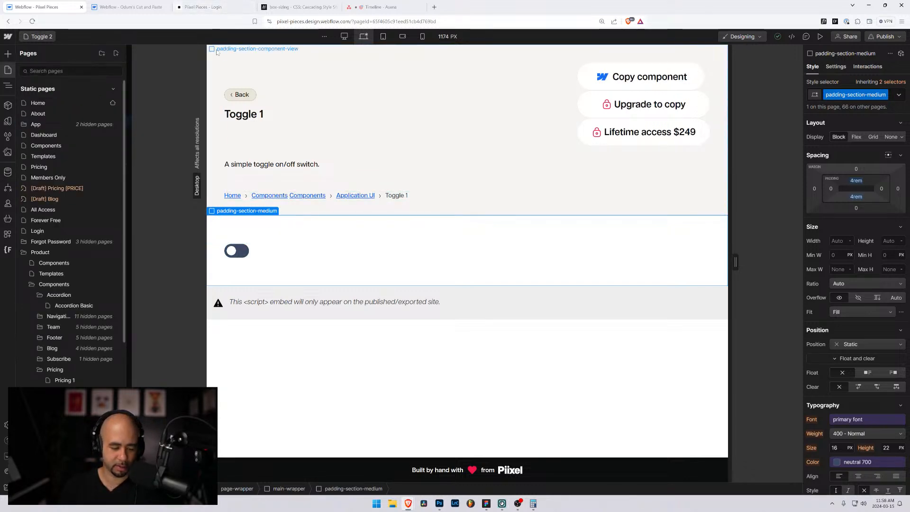
{"action": "key", "text": "alt+Tab"}
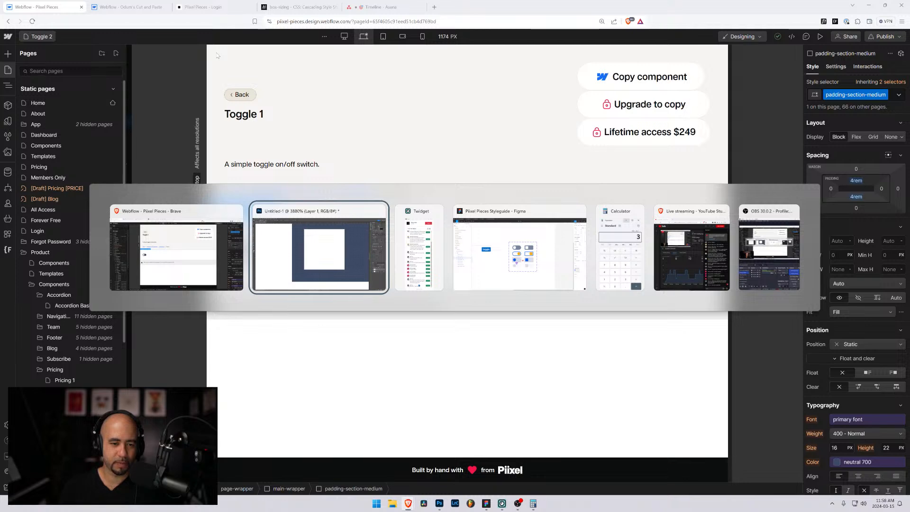
{"action": "key", "text": "alt+Tab"}
{"action": "key", "text": "alt+Tab"}
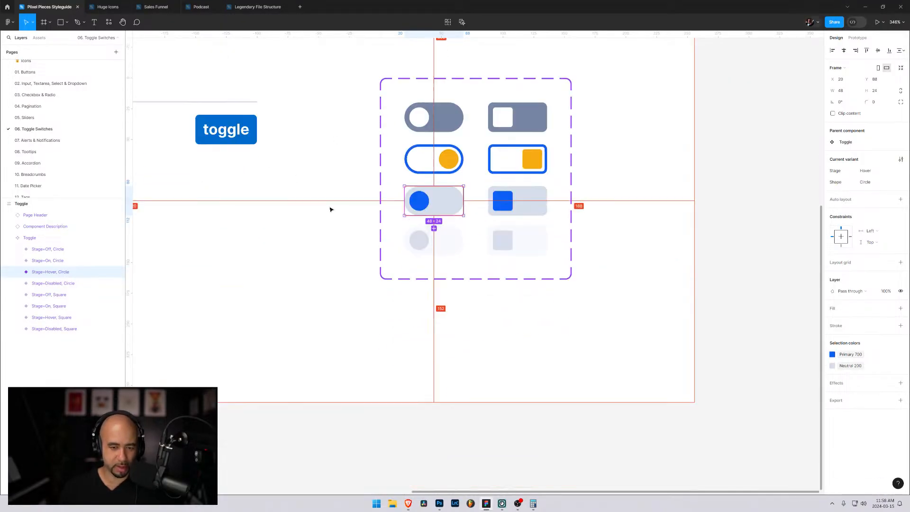
{"action": "scroll", "coordinate": [332, 209], "scroll_direction": "down", "scroll_amount": 5}
{"action": "scroll", "coordinate": [322, 208], "scroll_direction": "down", "scroll_amount": 1}
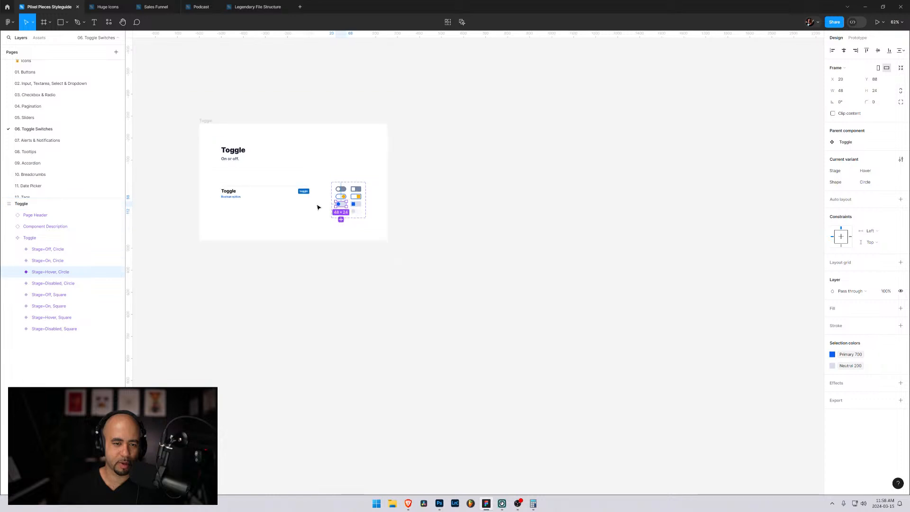
{"action": "left_click_drag", "start_coordinate": [246, 224], "coordinate": [393, 305]}
{"action": "scroll", "coordinate": [412, 303], "scroll_direction": "up", "scroll_amount": 3}
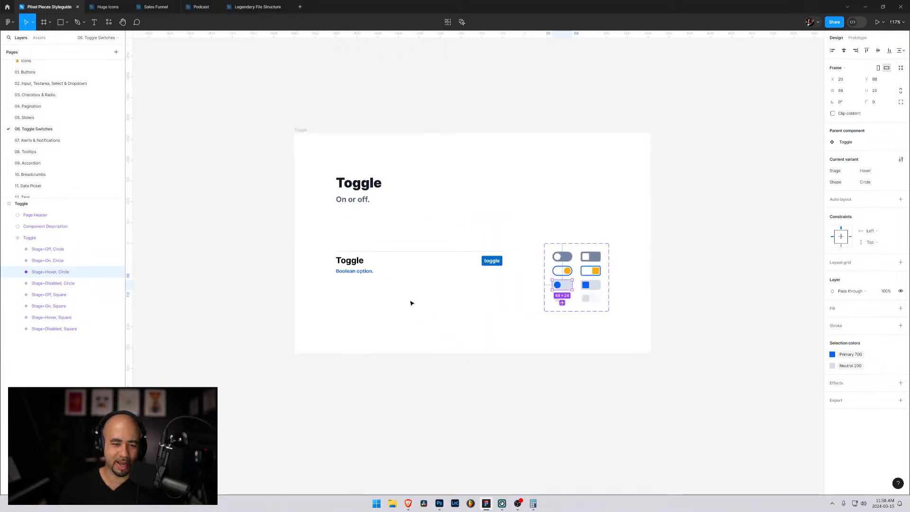
{"action": "scroll", "coordinate": [354, 279], "scroll_direction": "up", "scroll_amount": 2}
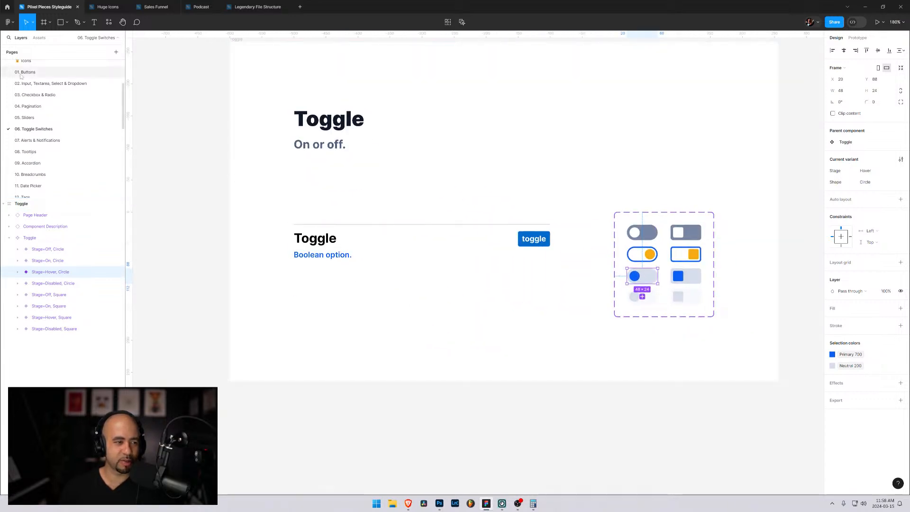
Step: Look through the Tooltips, Accordion, Breadcrumbs, Date Picker, Tags and Progress Bar pages of the style guide and return to Webflow
{"action": "left_click", "coordinate": [27, 151]}
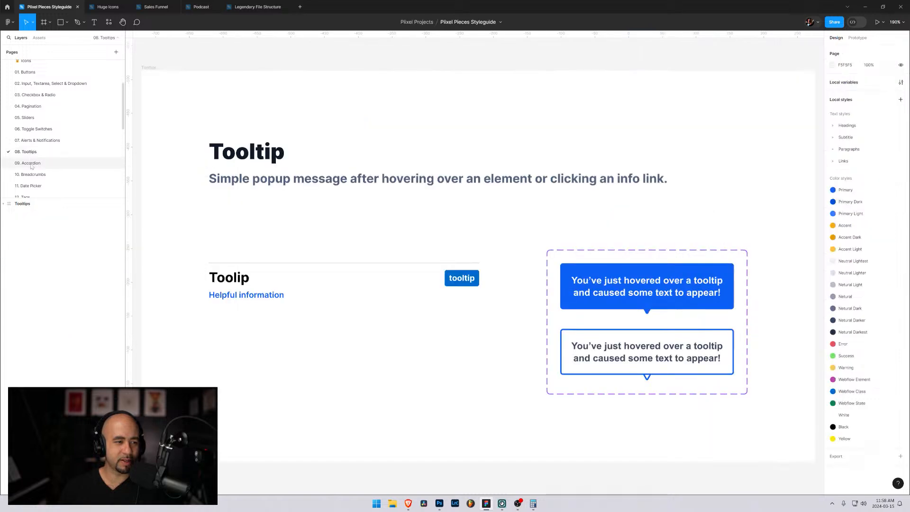
{"action": "left_click", "coordinate": [31, 163]}
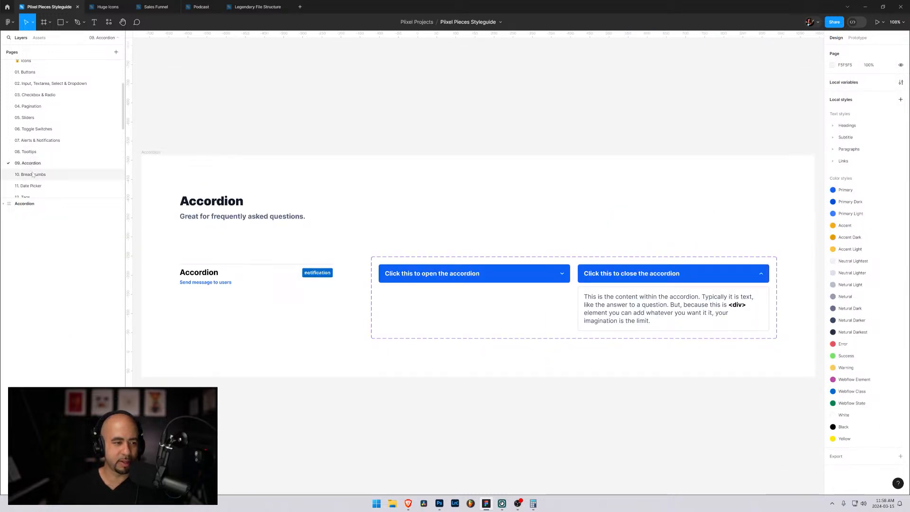
{"action": "left_click", "coordinate": [33, 175]}
{"action": "left_click", "coordinate": [32, 185]}
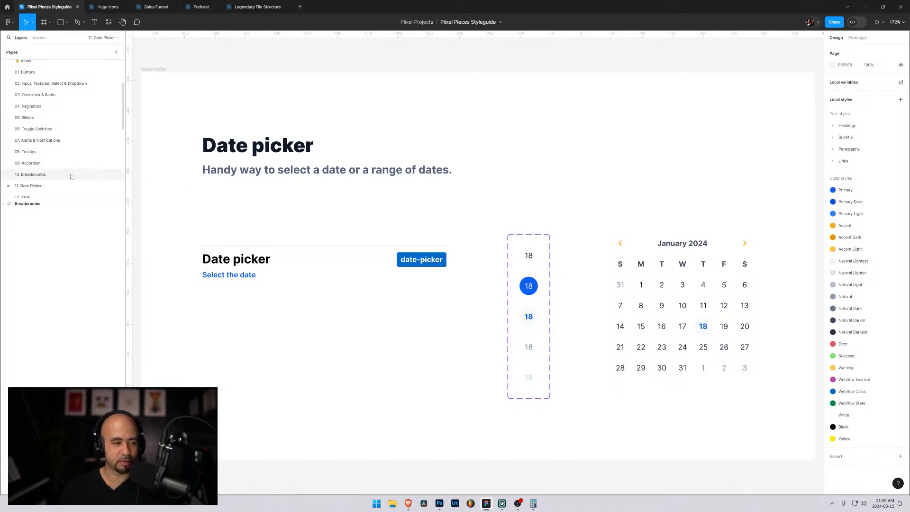
{"action": "scroll", "coordinate": [41, 155], "scroll_direction": "down", "scroll_amount": 3}
{"action": "left_click", "coordinate": [26, 126]}
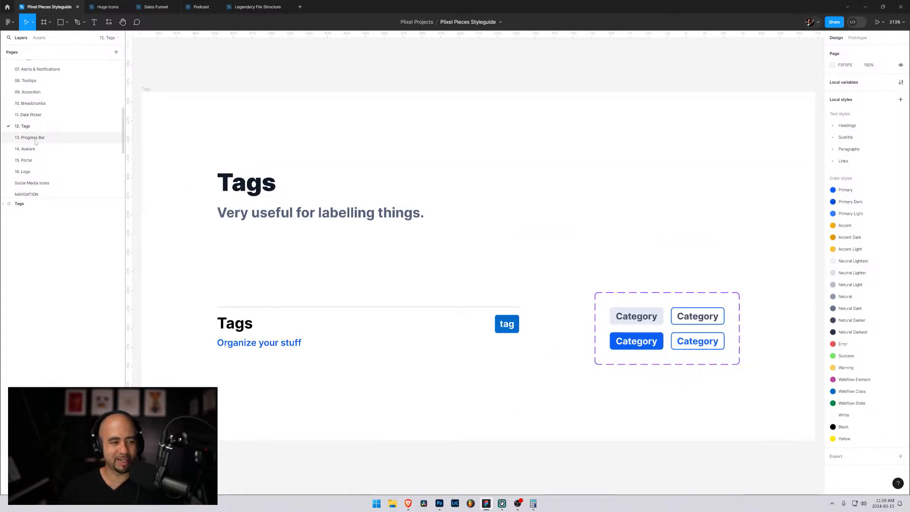
{"action": "left_click", "coordinate": [36, 138]}
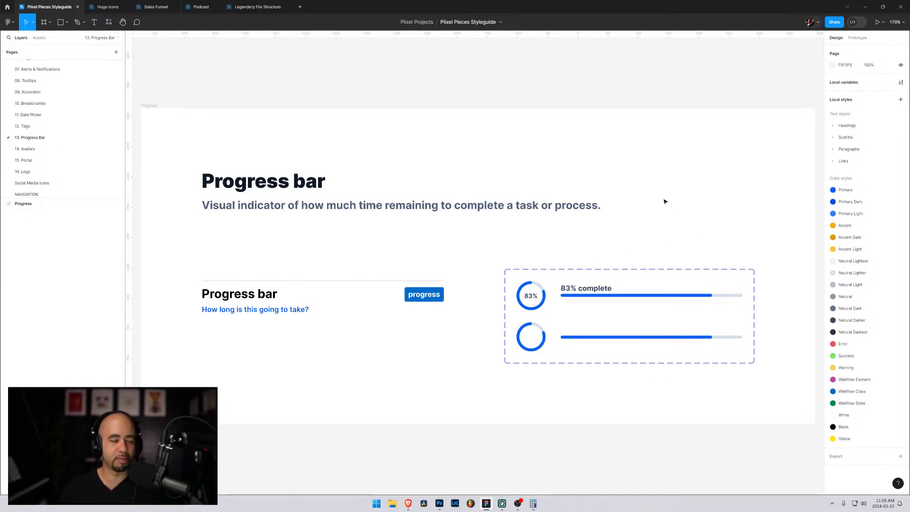
{"action": "left_click", "coordinate": [865, 7]}
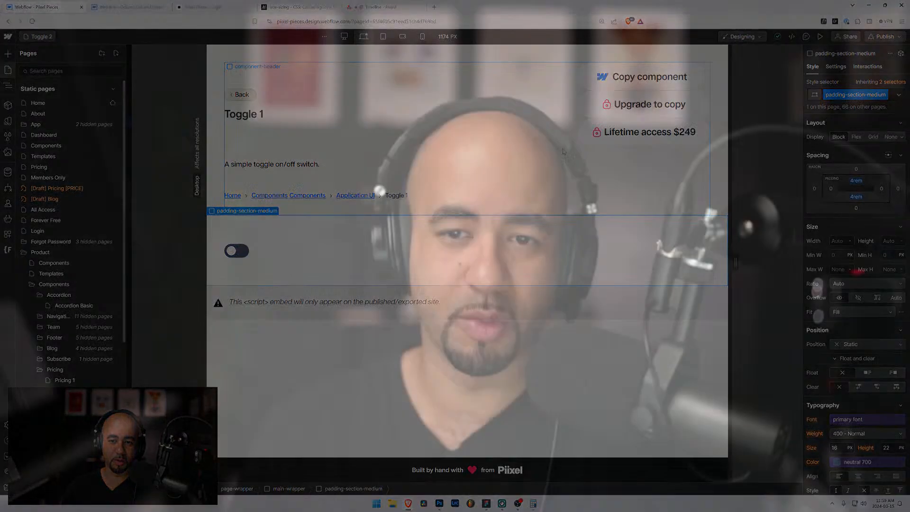